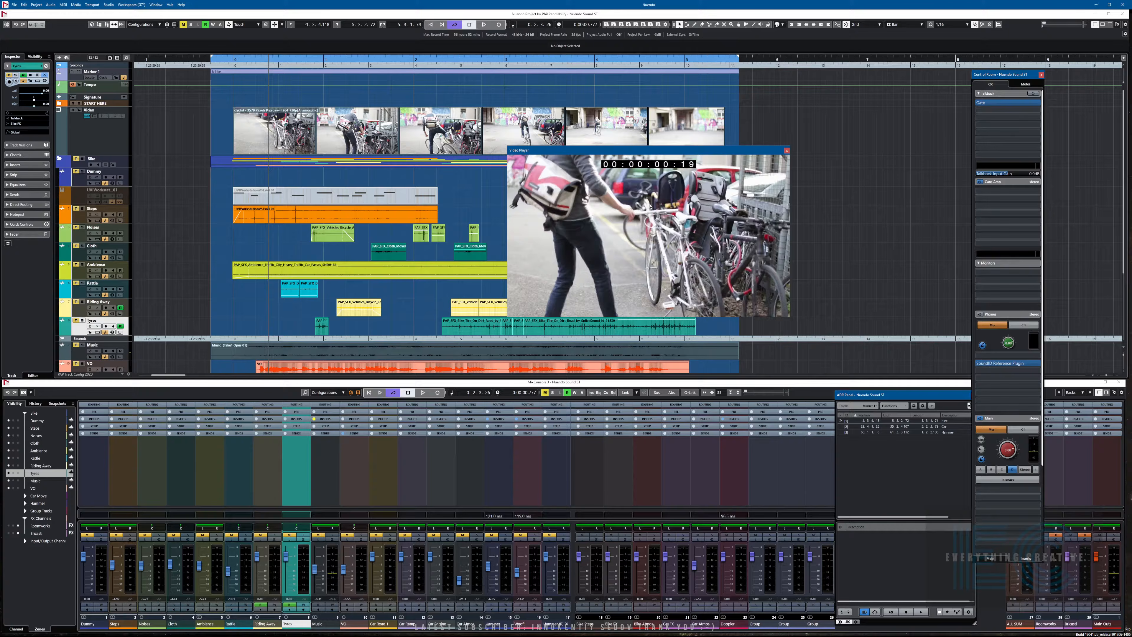
Reposition the Video Player window slightly over the arrangement and play the bike scene through
{"action": "left_click_drag", "start_coordinate": [607, 154], "coordinate": [615, 145]}
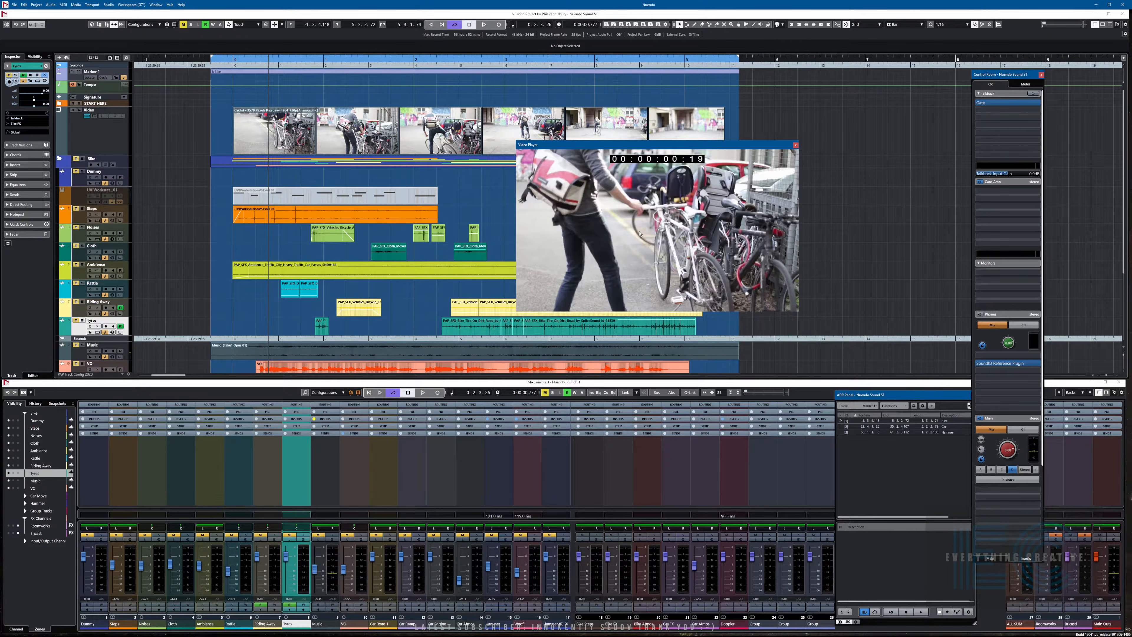
{"action": "left_click_drag", "start_coordinate": [613, 145], "coordinate": [612, 148]}
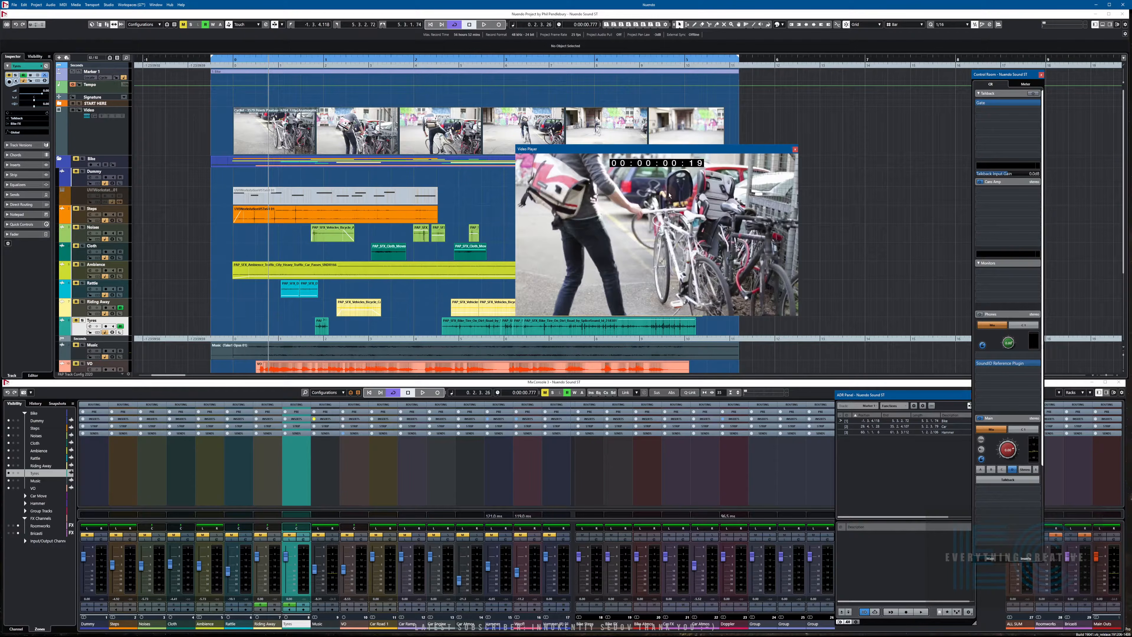
{"action": "key", "text": "space"}
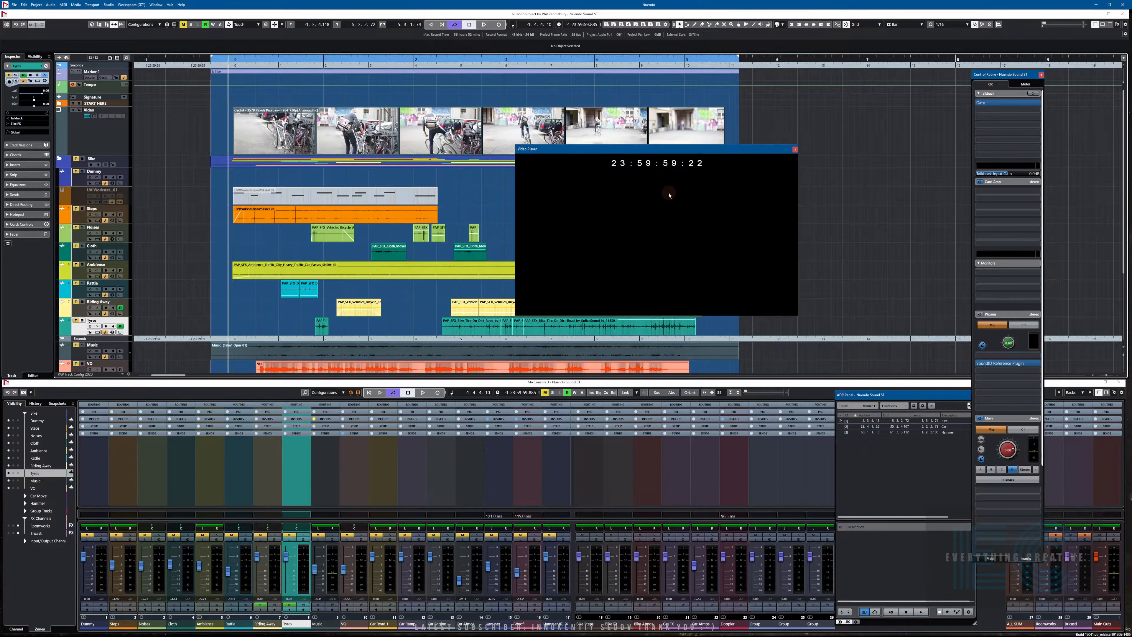
{"action": "key", "text": "space"}
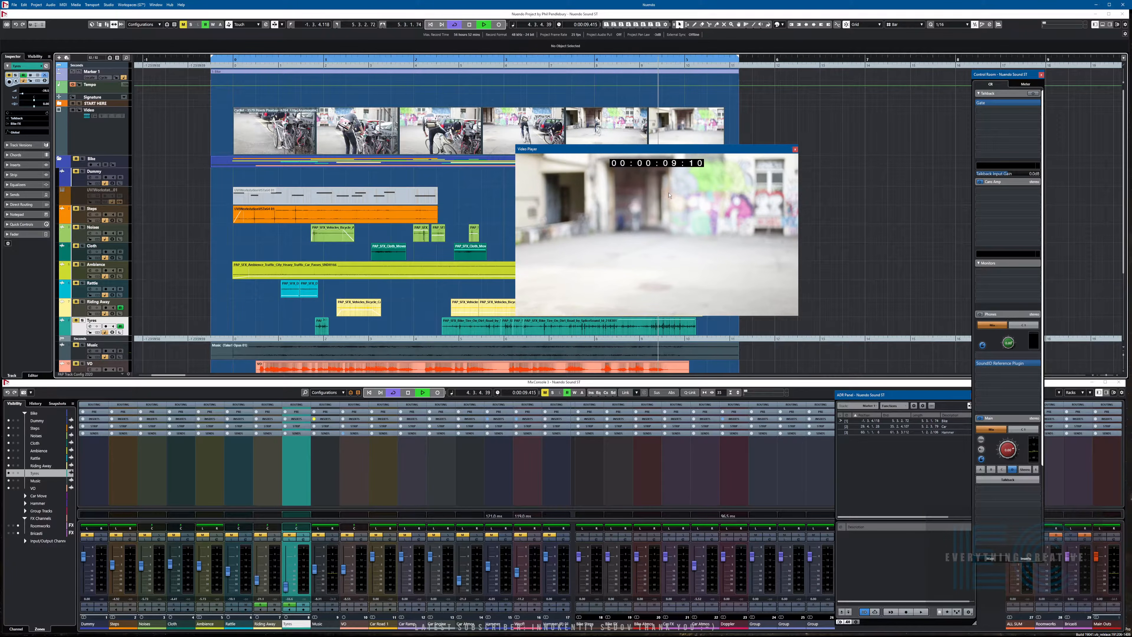
{"action": "key", "text": "space"}
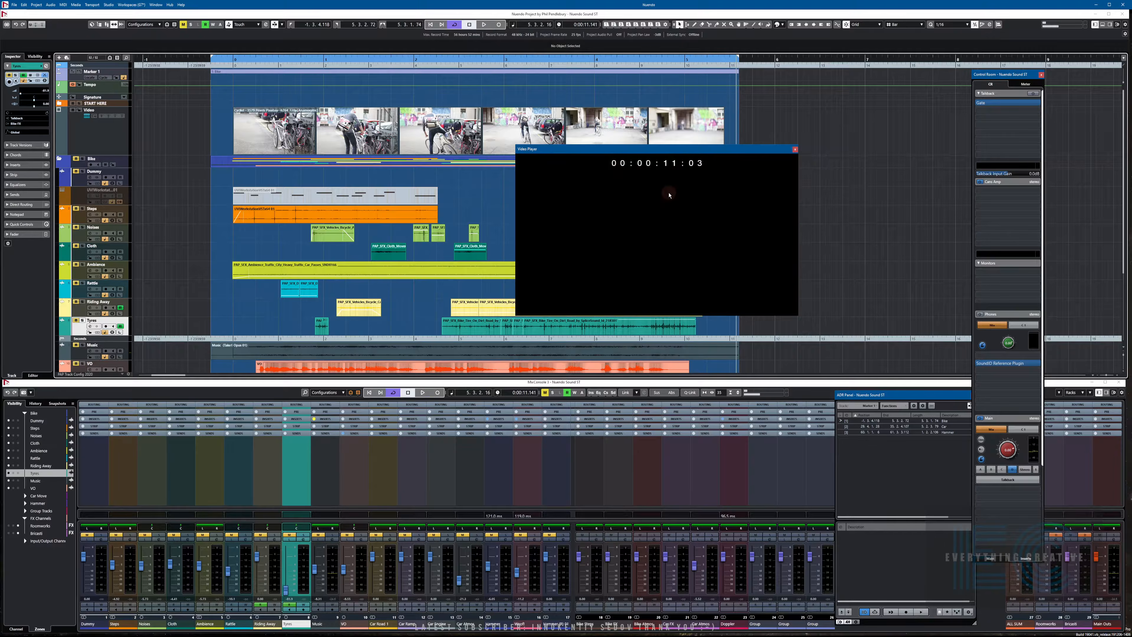
Replay the bike scene repeatedly from its start to review the picture with the sound tracks muted
{"action": "key", "text": "KP_1"}
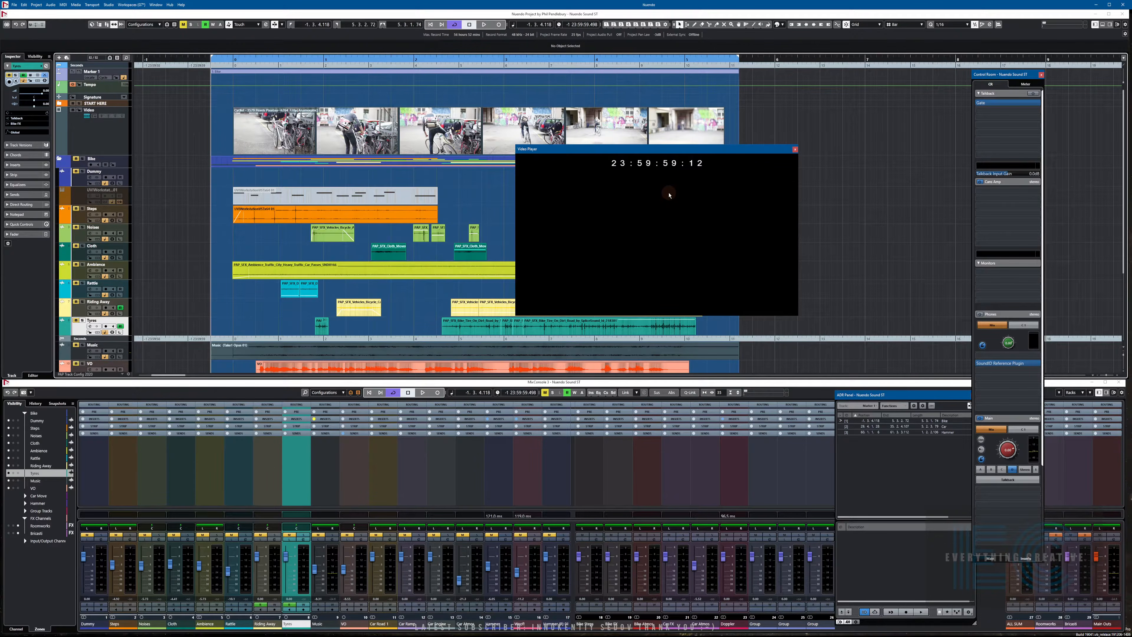
{"action": "key", "text": "space"}
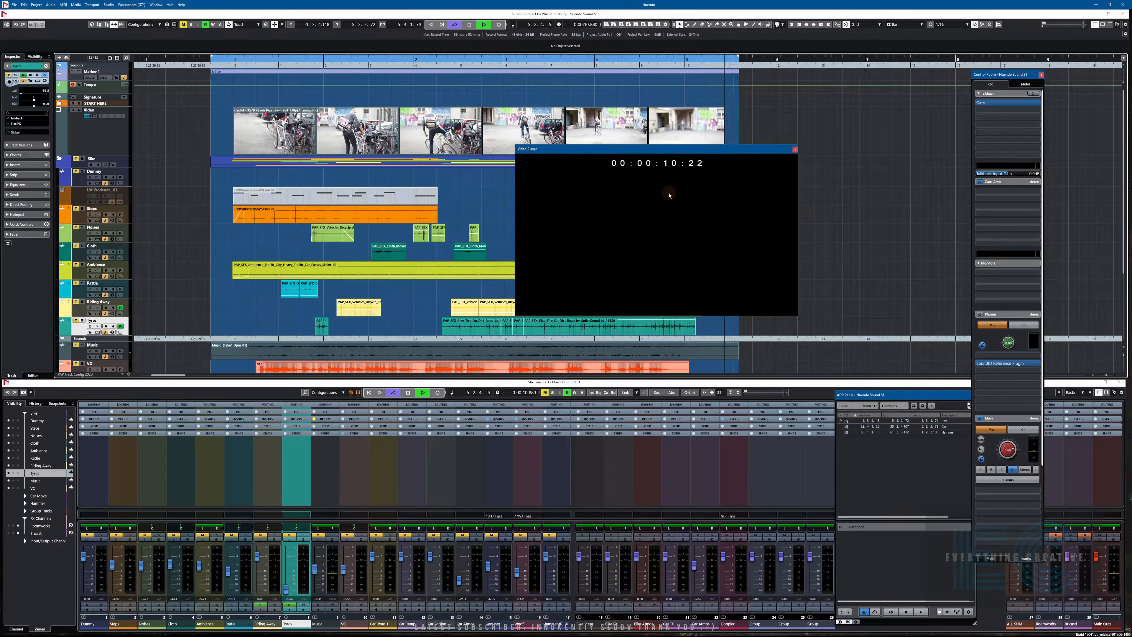
{"action": "key", "text": "space"}
{"action": "key", "text": "space"}
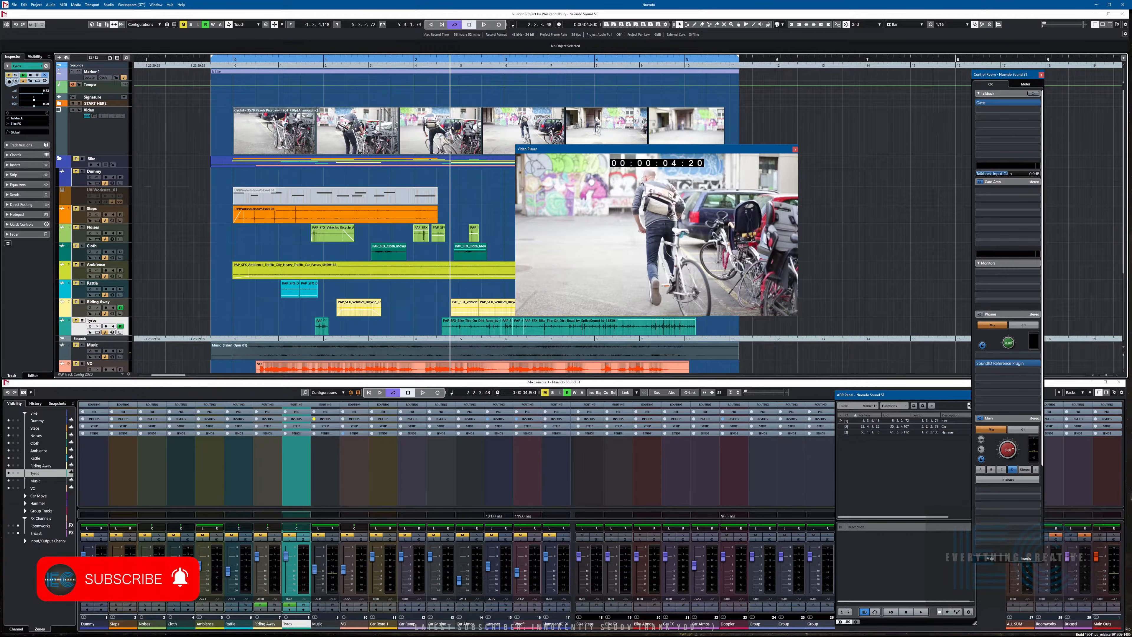
{"action": "key", "text": "KP_1"}
{"action": "key", "text": "space"}
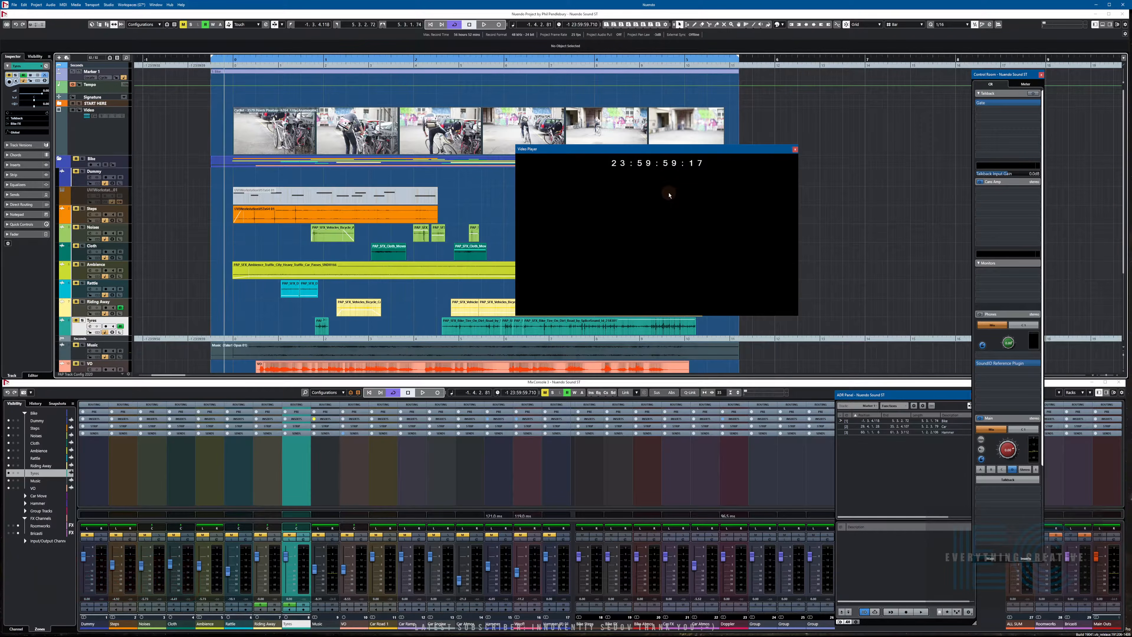
{"action": "key", "text": "space"}
{"action": "key", "text": "space"}
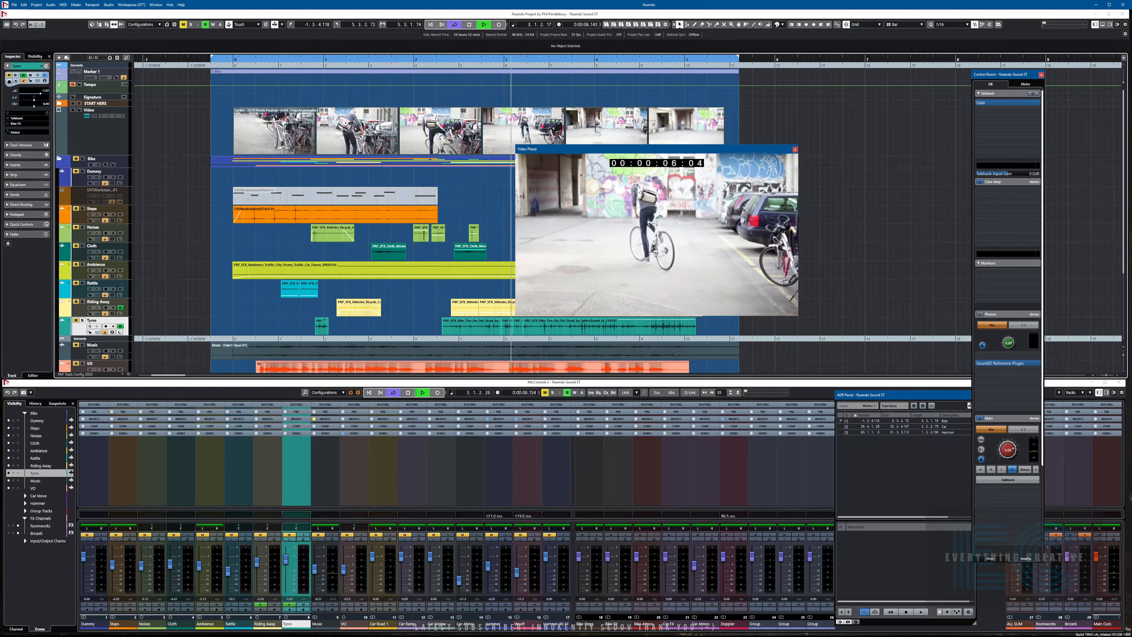
{"action": "key", "text": "space"}
{"action": "key", "text": "KP_1"}
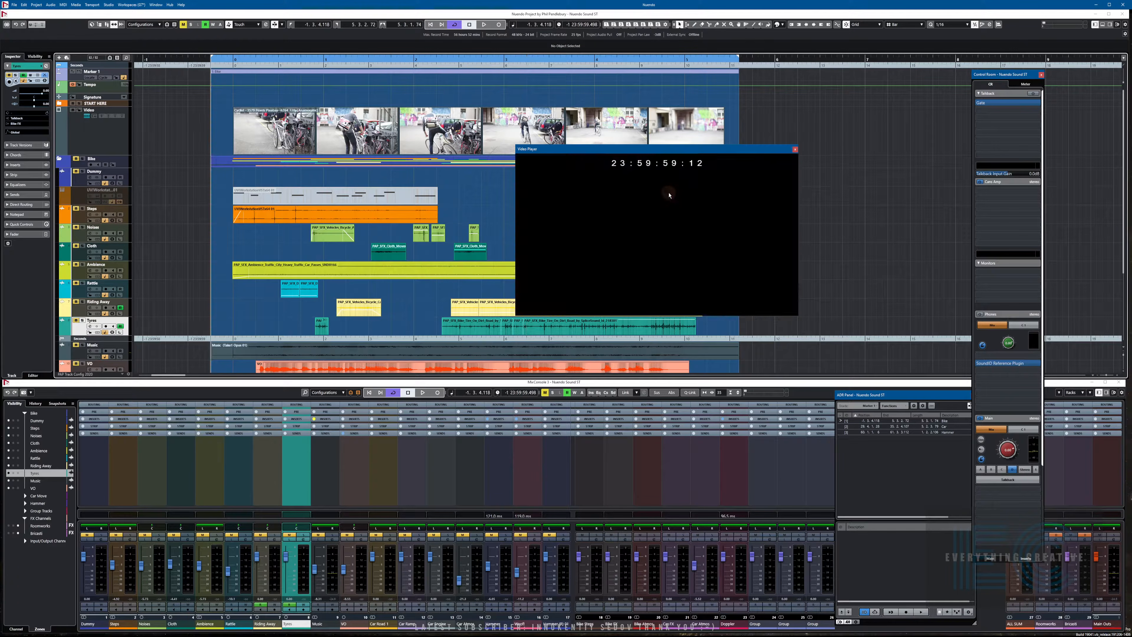
{"action": "key", "text": "space"}
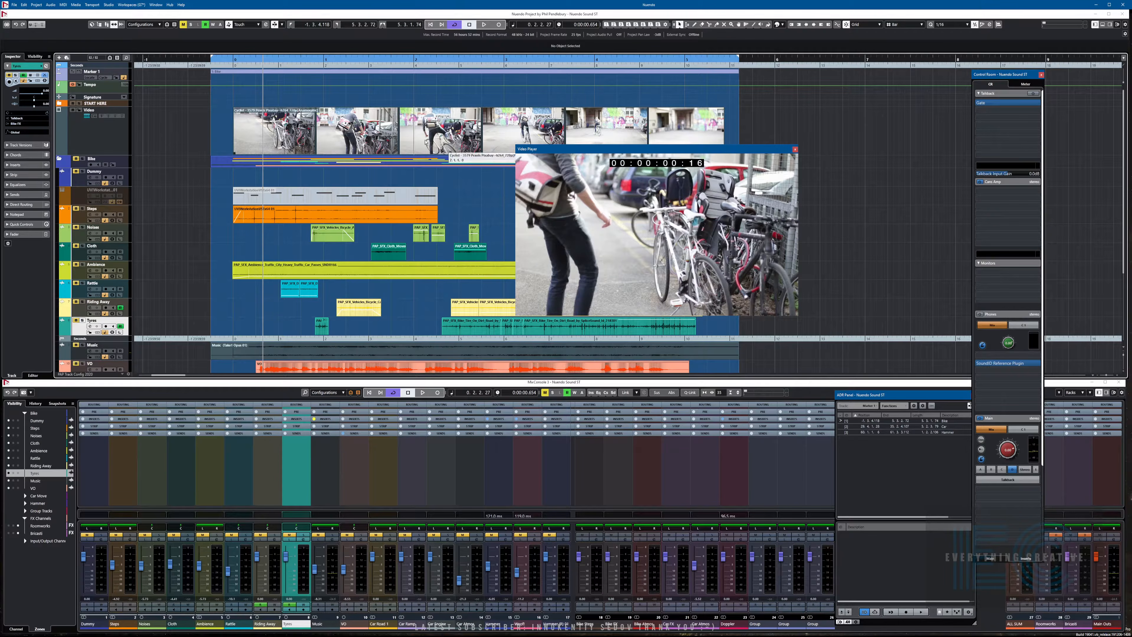
Solo the Steps track and play the bike scene from its start
{"action": "left_click", "coordinate": [83, 208]}
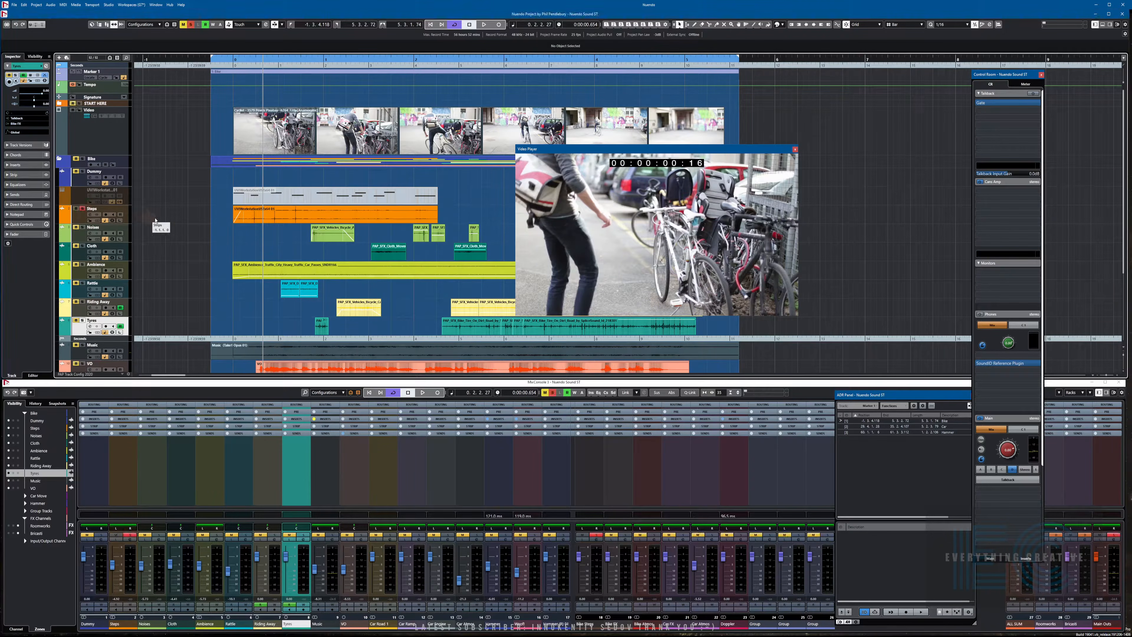
{"action": "key", "text": "KP_1"}
{"action": "key", "text": "space"}
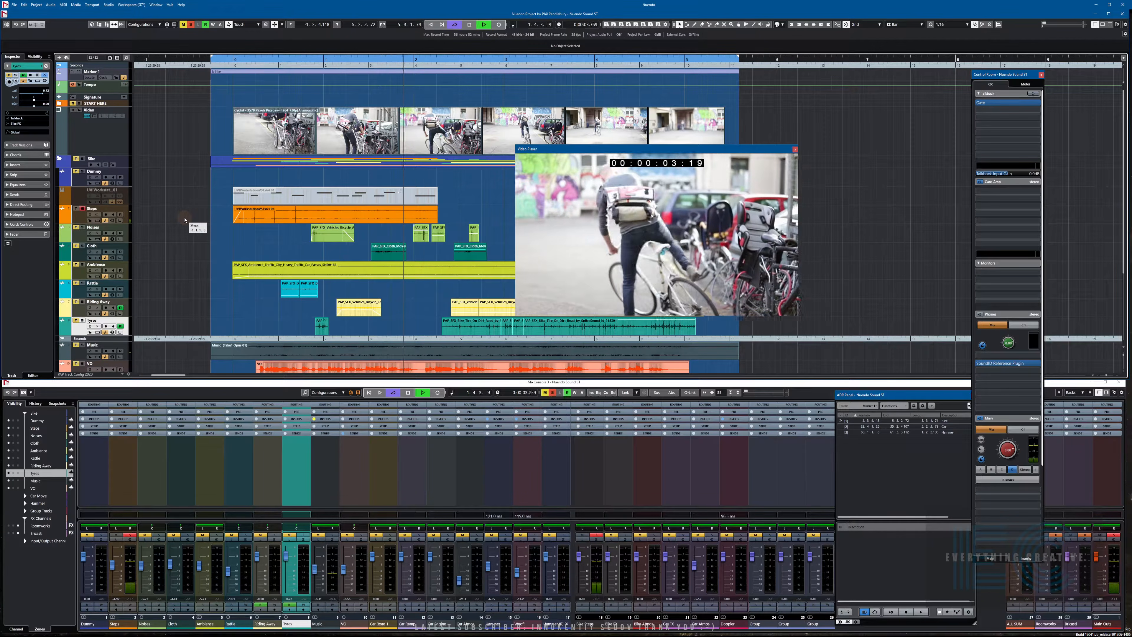
{"action": "left_click_drag", "start_coordinate": [1098, 559], "coordinate": [1099, 557]}
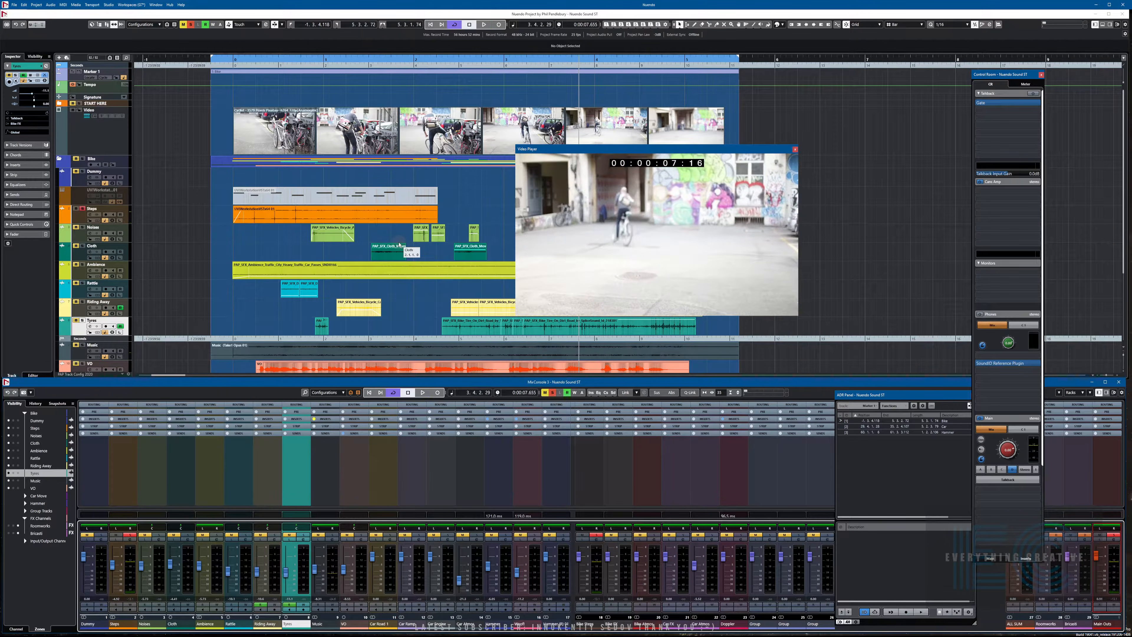
{"action": "key", "text": "KP_Subtract"}
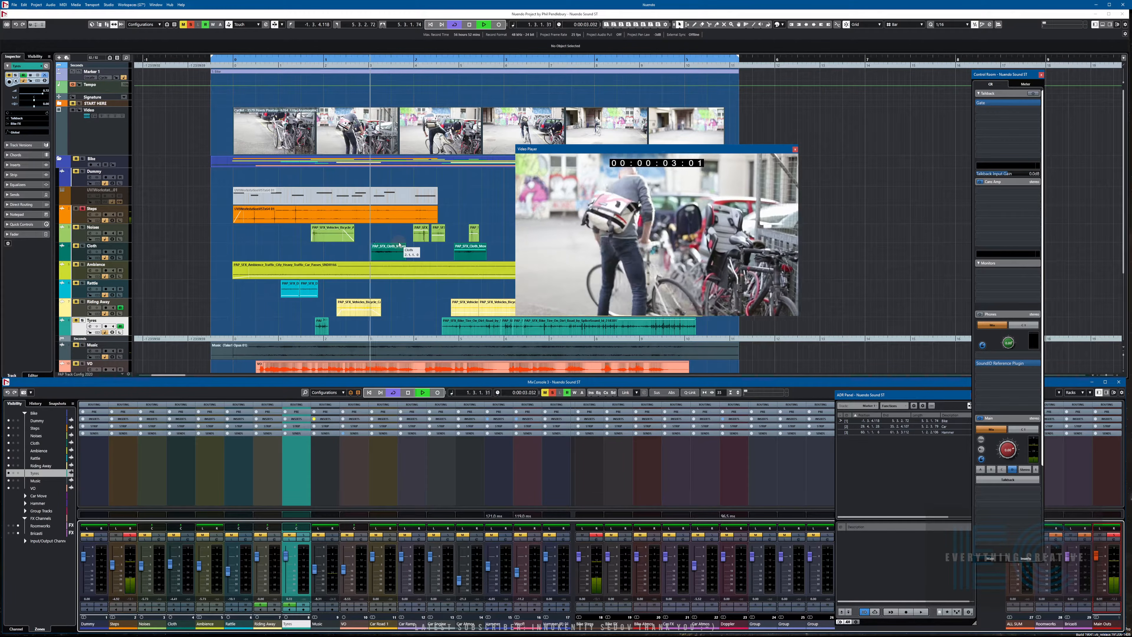
{"action": "key", "text": "space"}
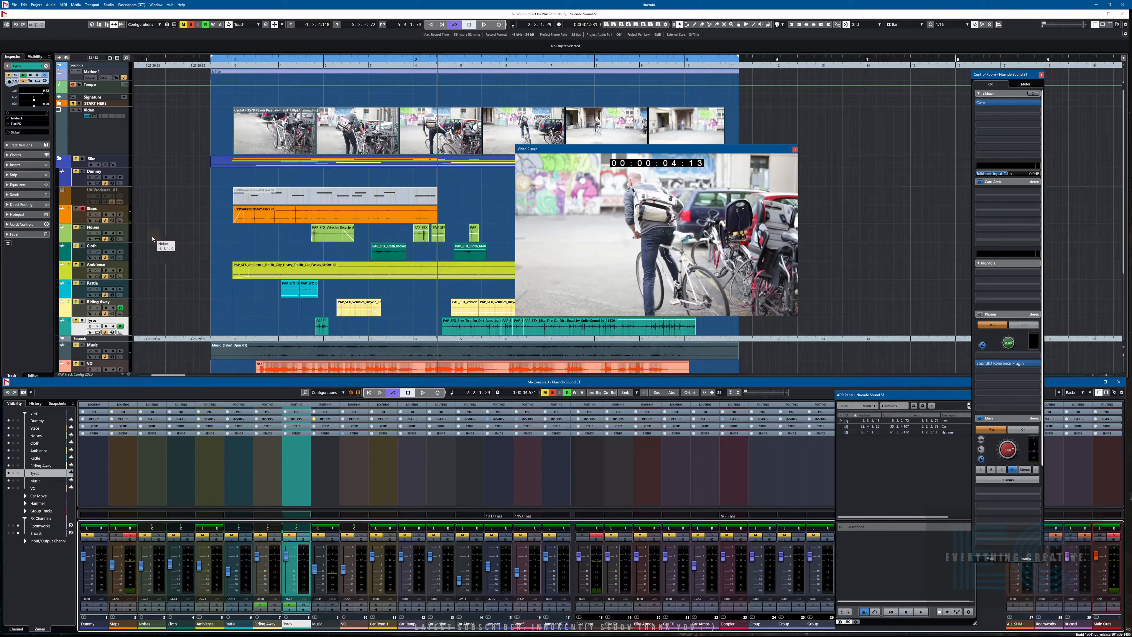
Add the Noises track to the solo and play the scene back
{"action": "left_click", "coordinate": [82, 227]}
{"action": "key", "text": "KP_Subtract"}
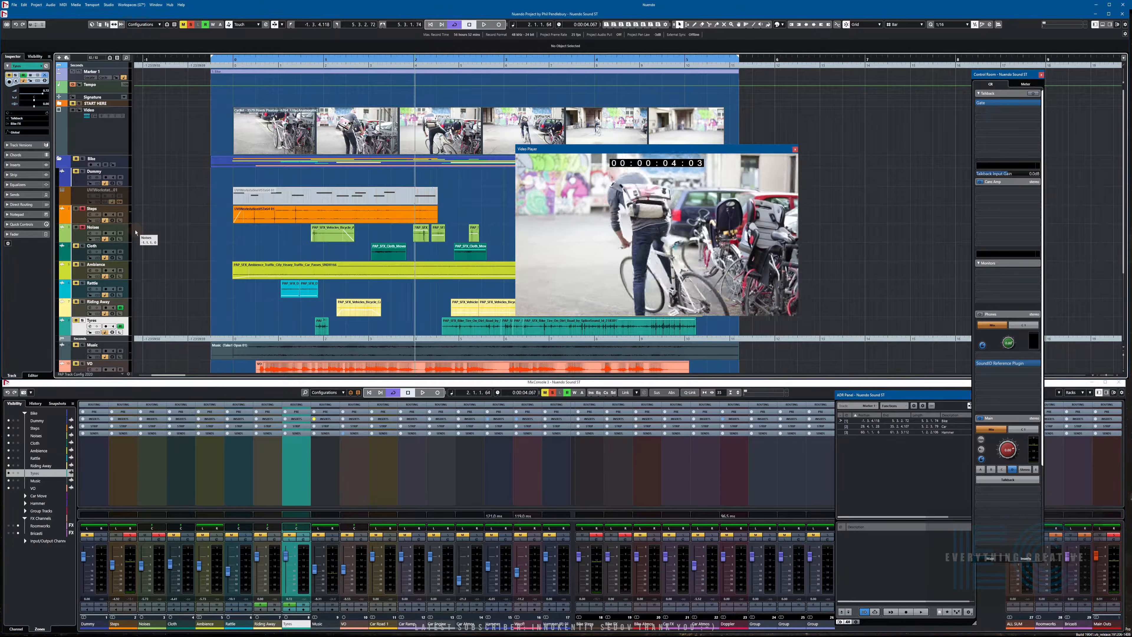
{"action": "key", "text": "KP_Subtract"}
{"action": "key", "text": "space"}
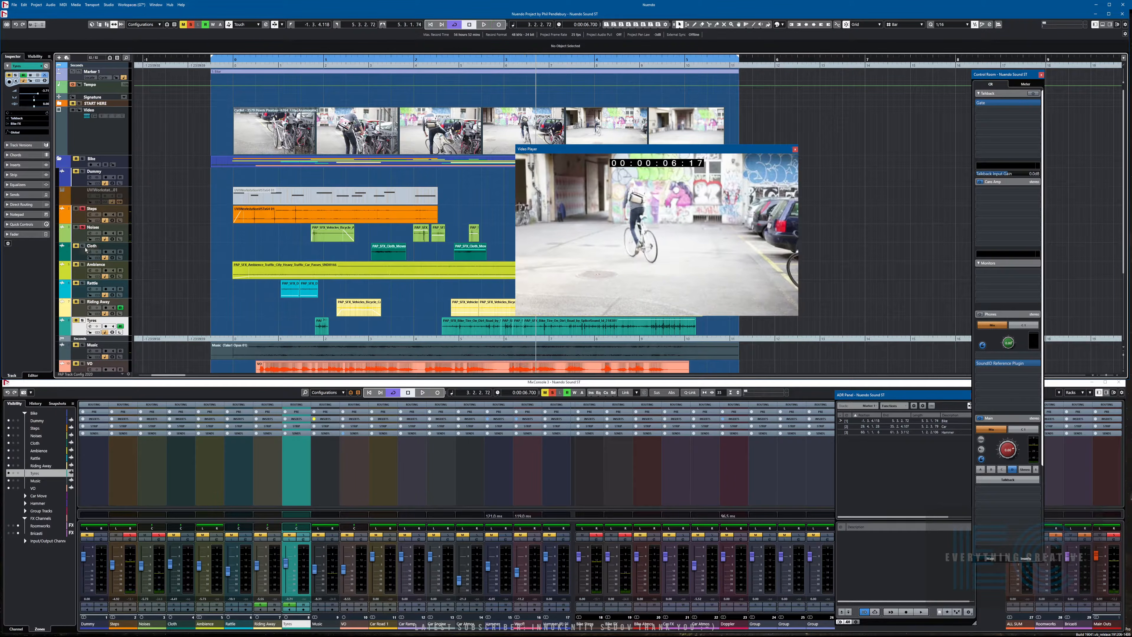
Solo the Cloth track as well and play the scene back
{"action": "key", "text": "KP_Subtract"}
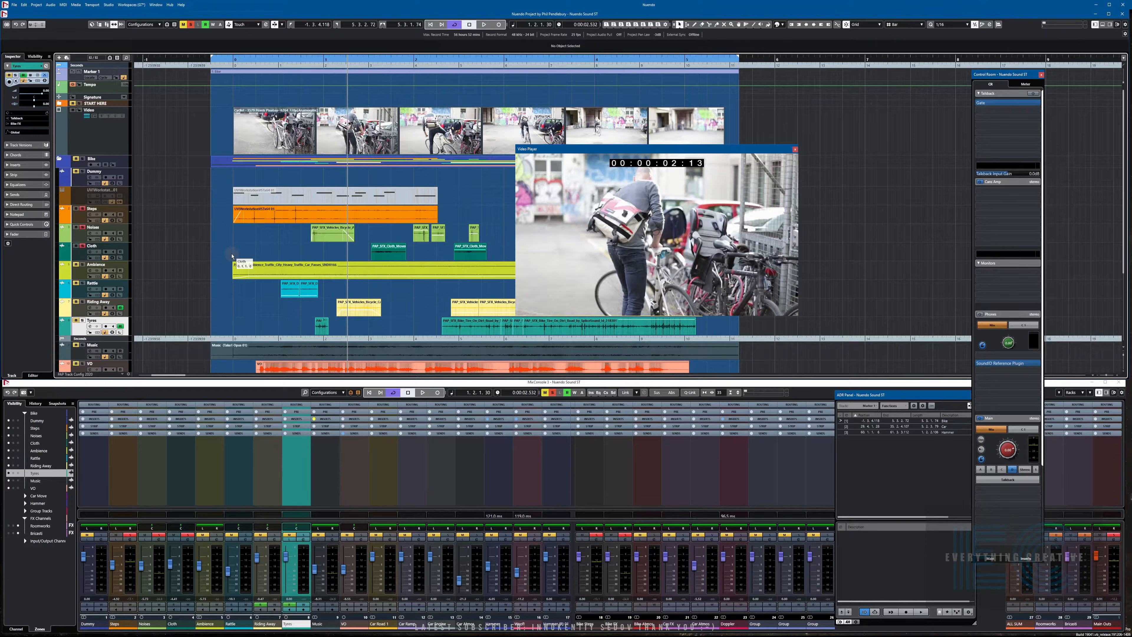
{"action": "key", "text": "KP_Subtract"}
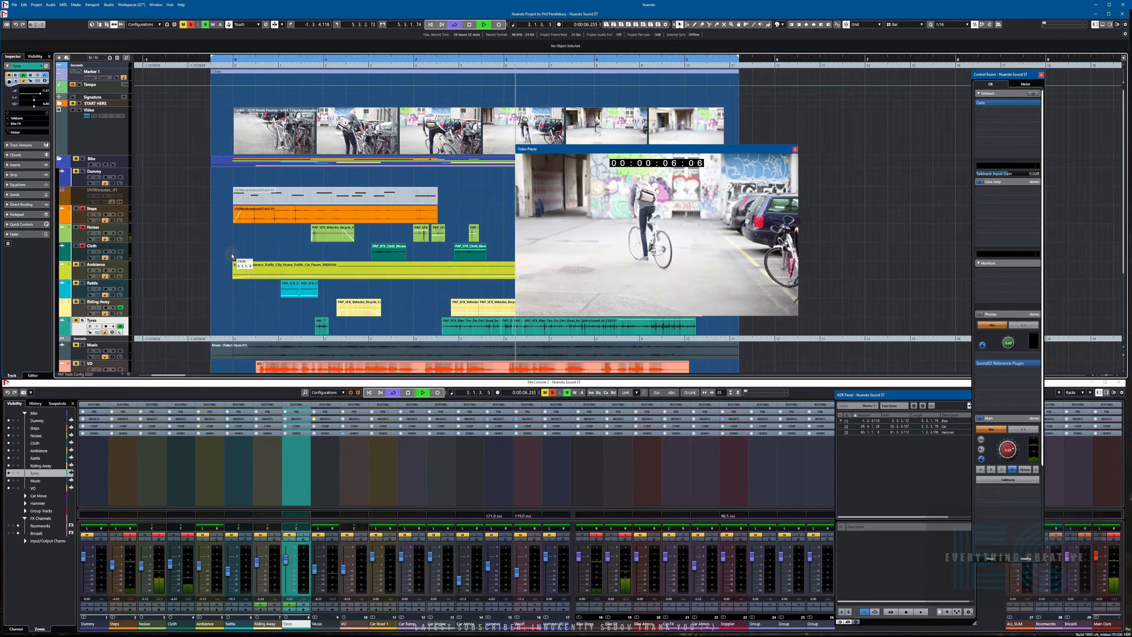
{"action": "key", "text": "space"}
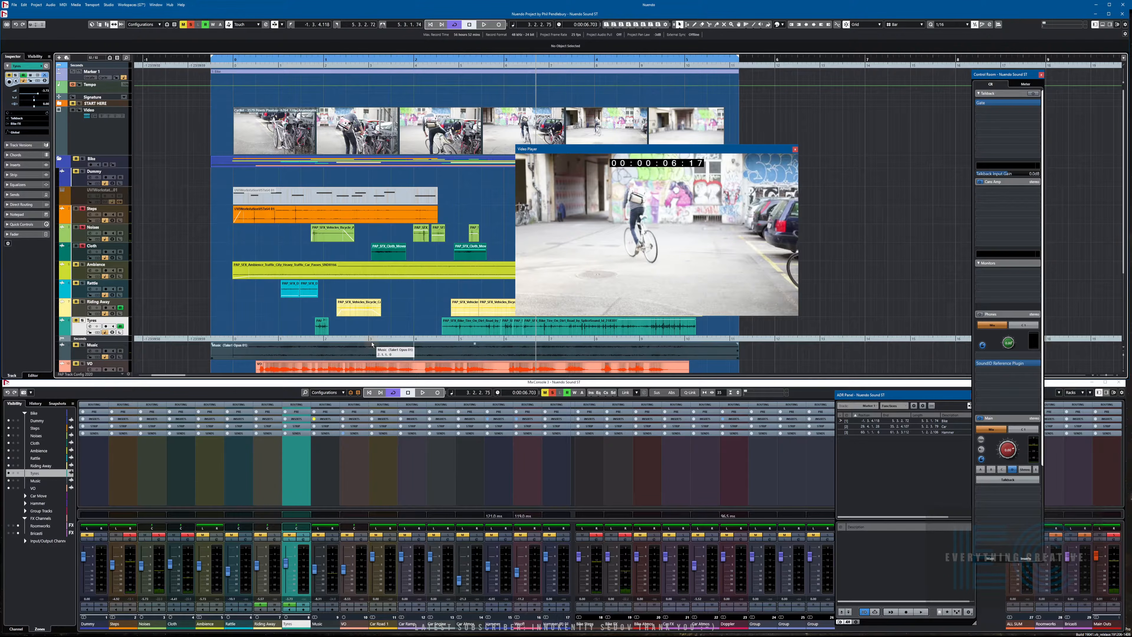
Add the Rattle, Riding Away and Tyres tracks to the solo and play the scene from its start
{"action": "key", "text": "KP_Subtract"}
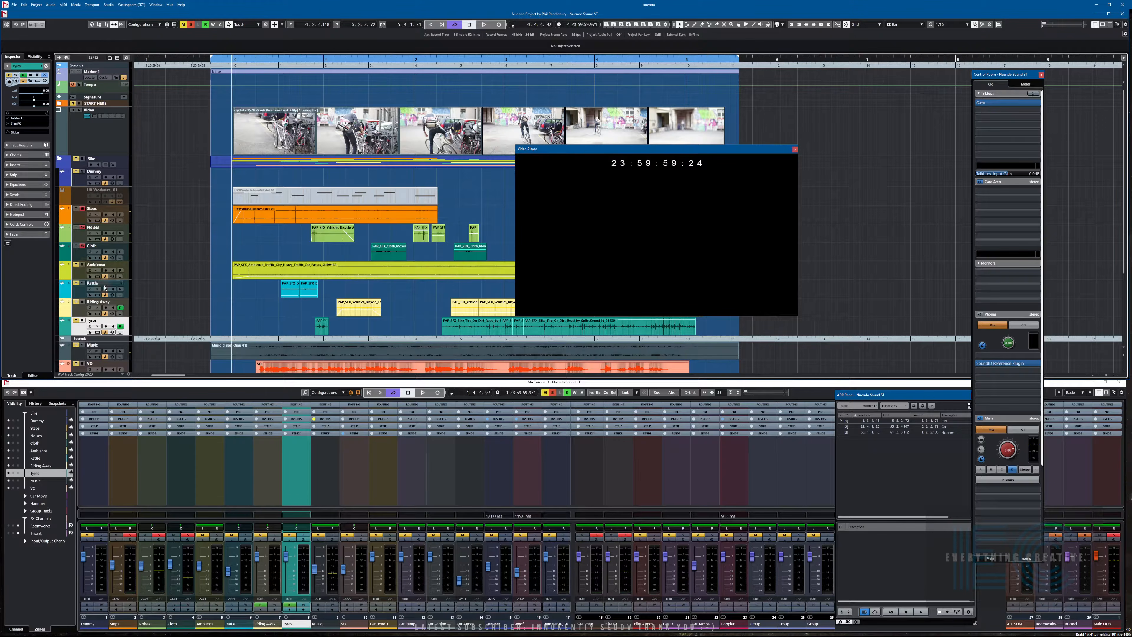
{"action": "left_click", "coordinate": [82, 283]}
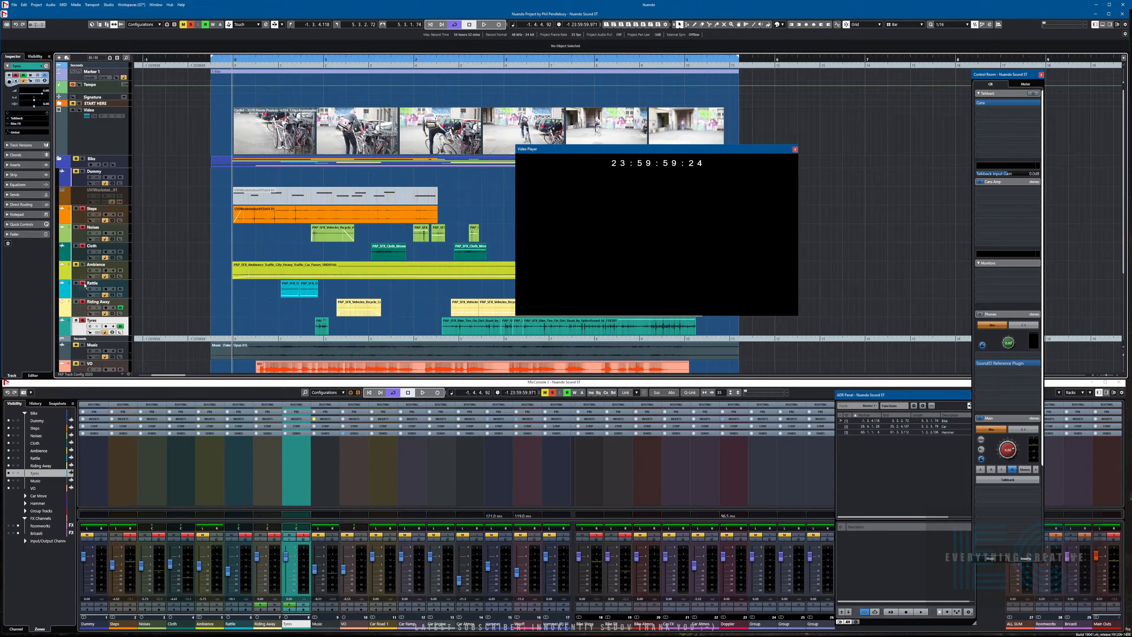
{"action": "key", "text": "space"}
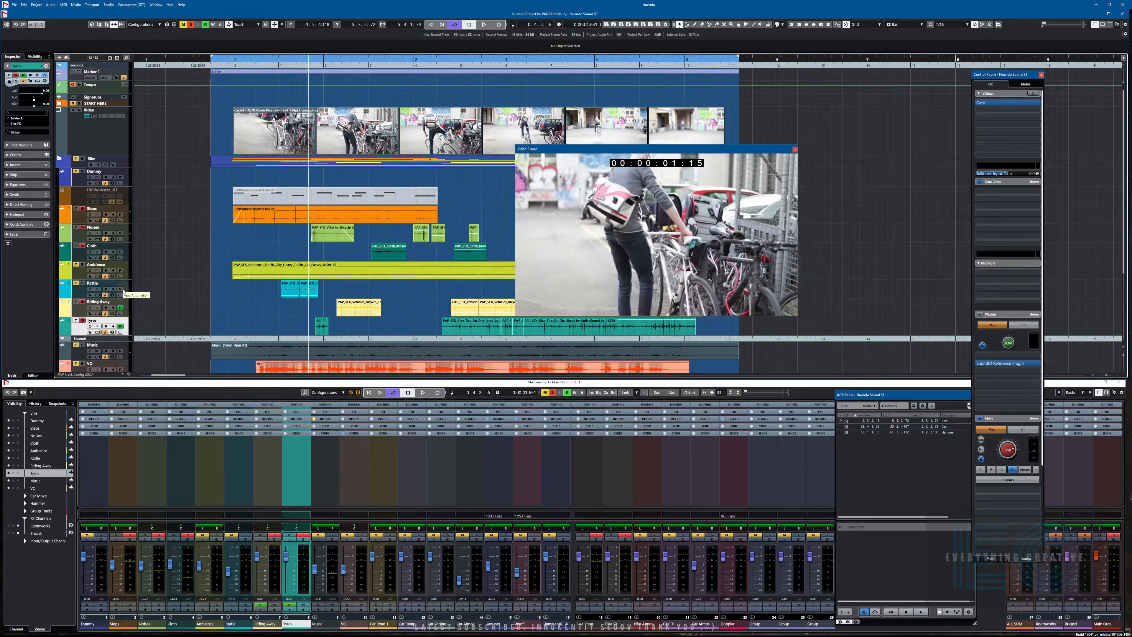
{"action": "key", "text": "space"}
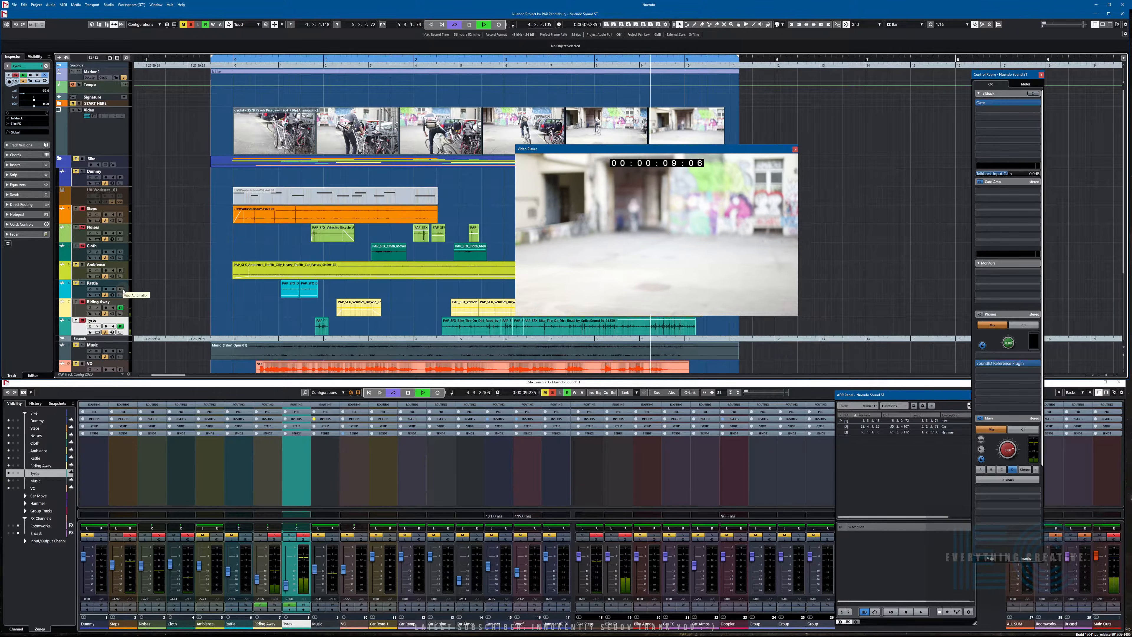
{"action": "key", "text": "space"}
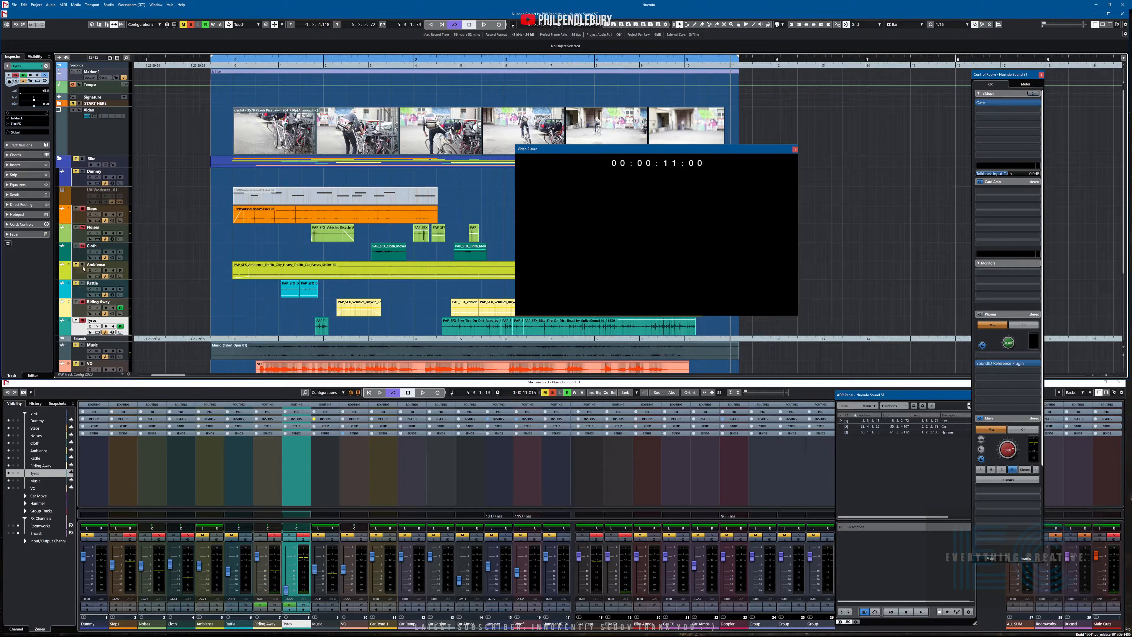
Play the opening of the scene several times to review all the soloed bike sound effects together
{"action": "left_click", "coordinate": [83, 286]}
{"action": "key", "text": "KP_Subtract"}
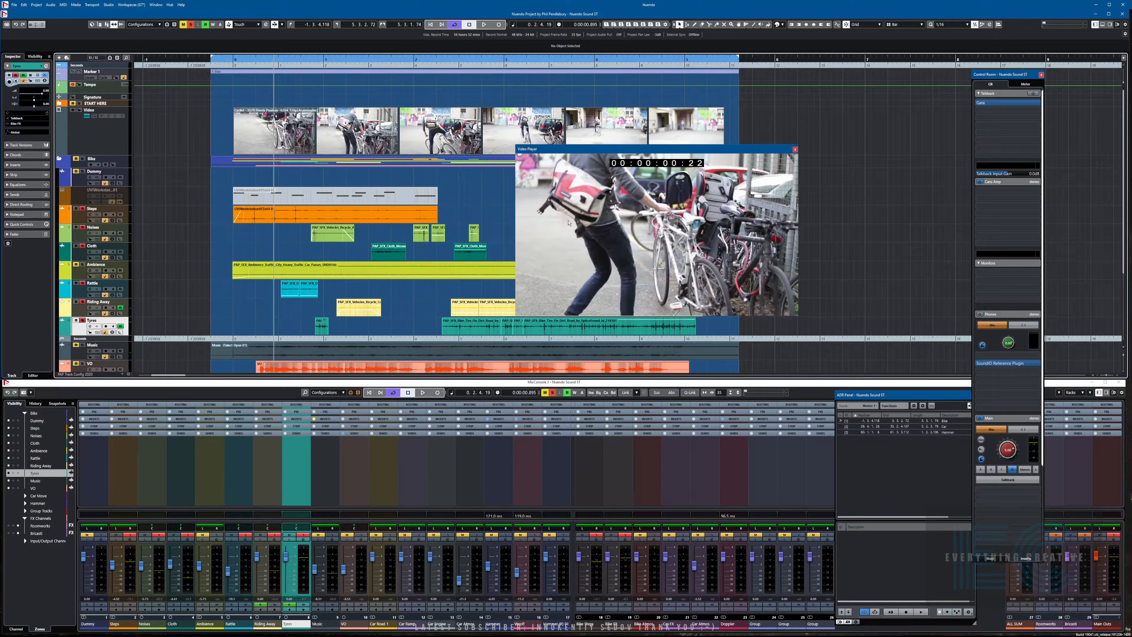
{"action": "key", "text": "KP_Subtract"}
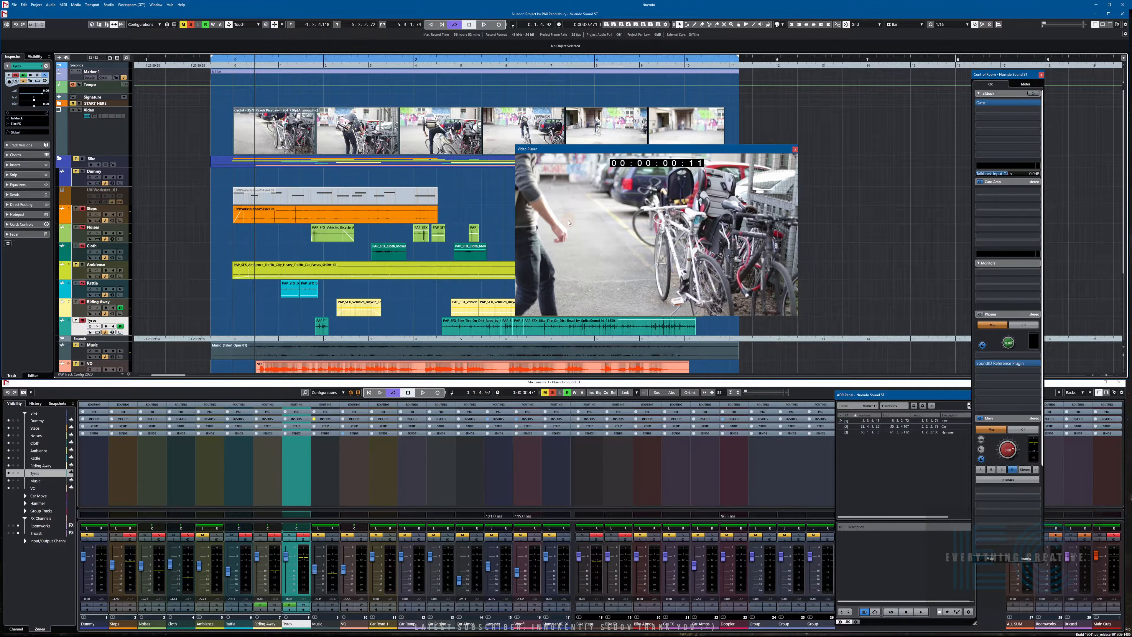
{"action": "key", "text": "space"}
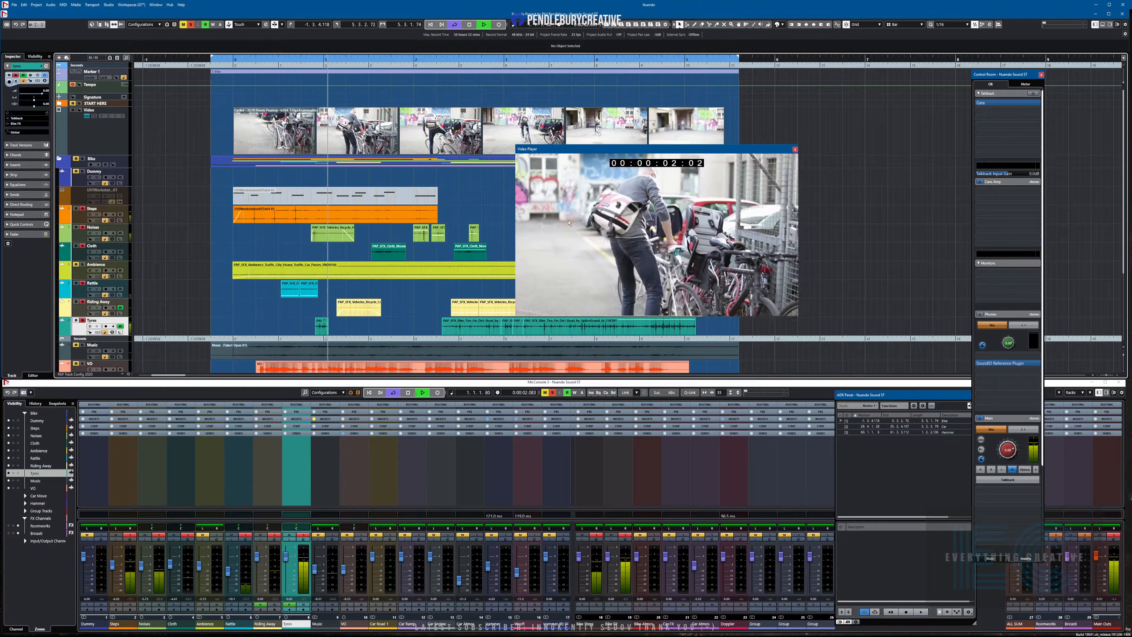
{"action": "key", "text": "space"}
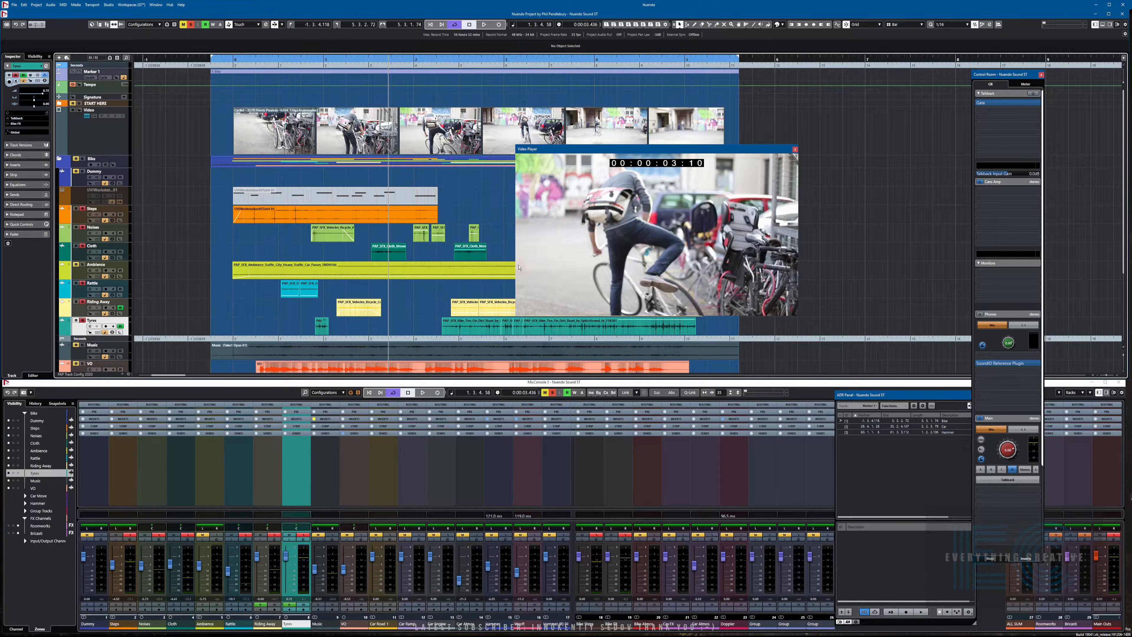
{"action": "key", "text": "KP_Subtract"}
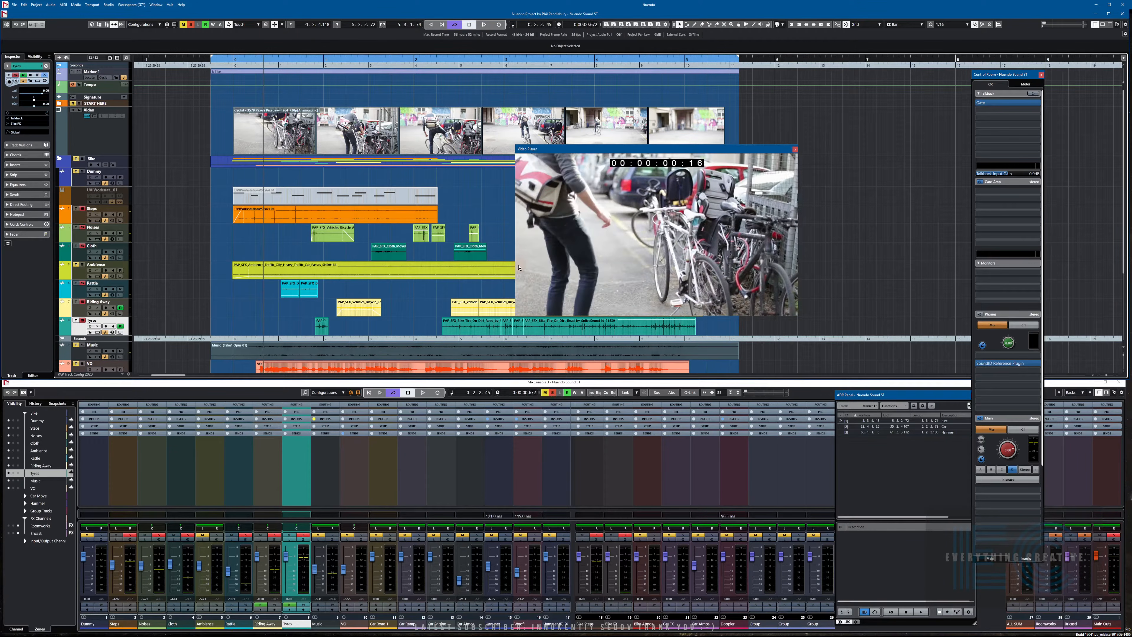
{"action": "key", "text": "space"}
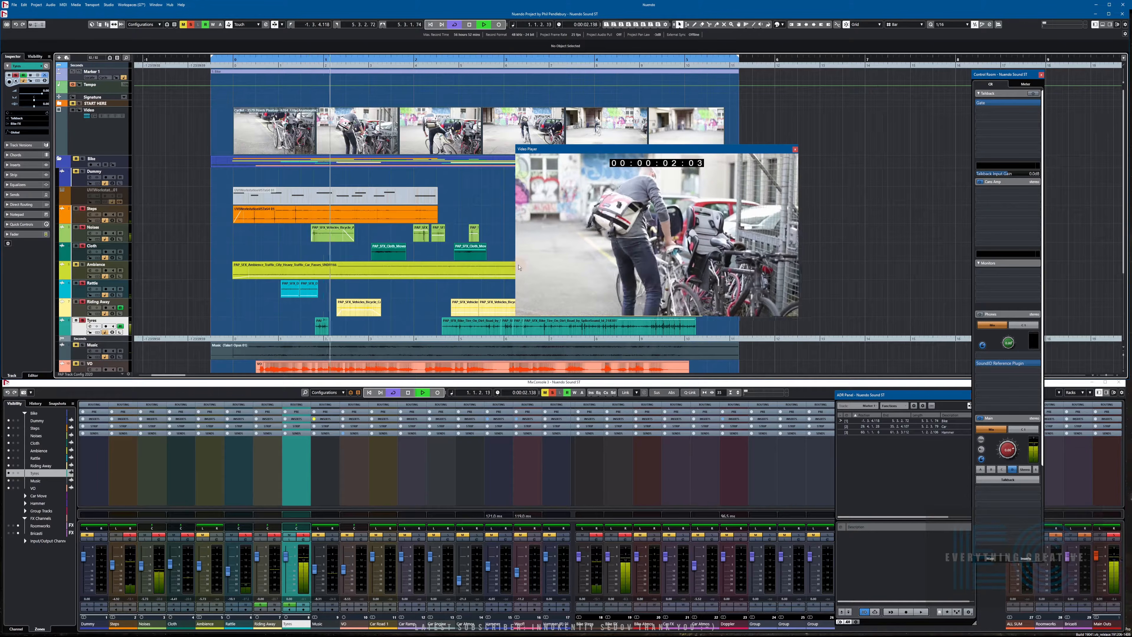
{"action": "key", "text": "space"}
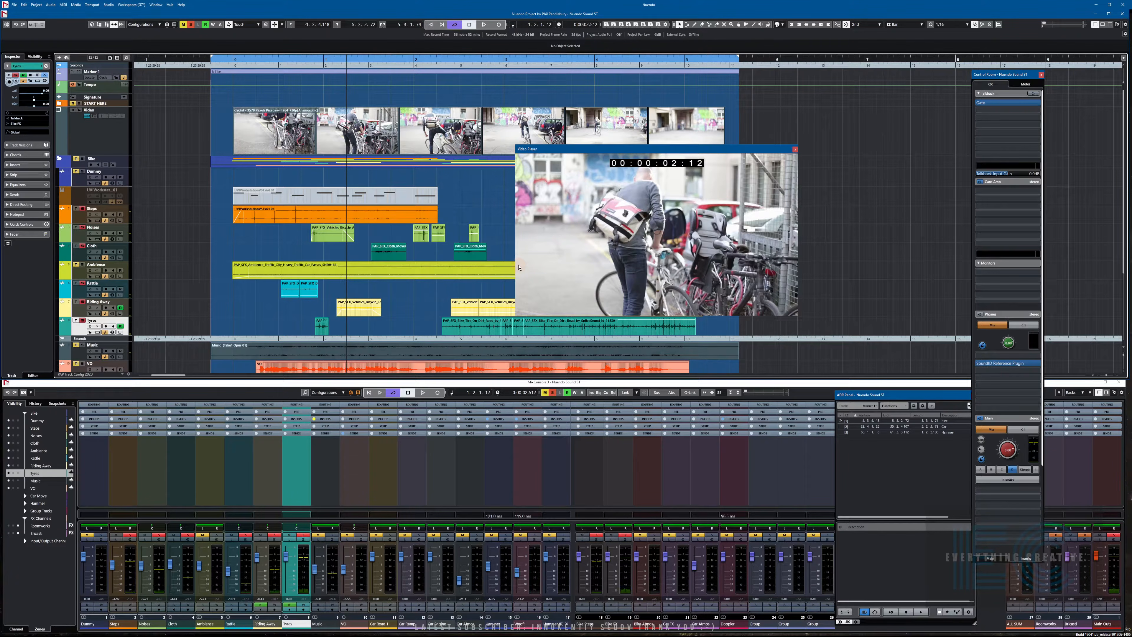
{"action": "key", "text": "KP_Subtract"}
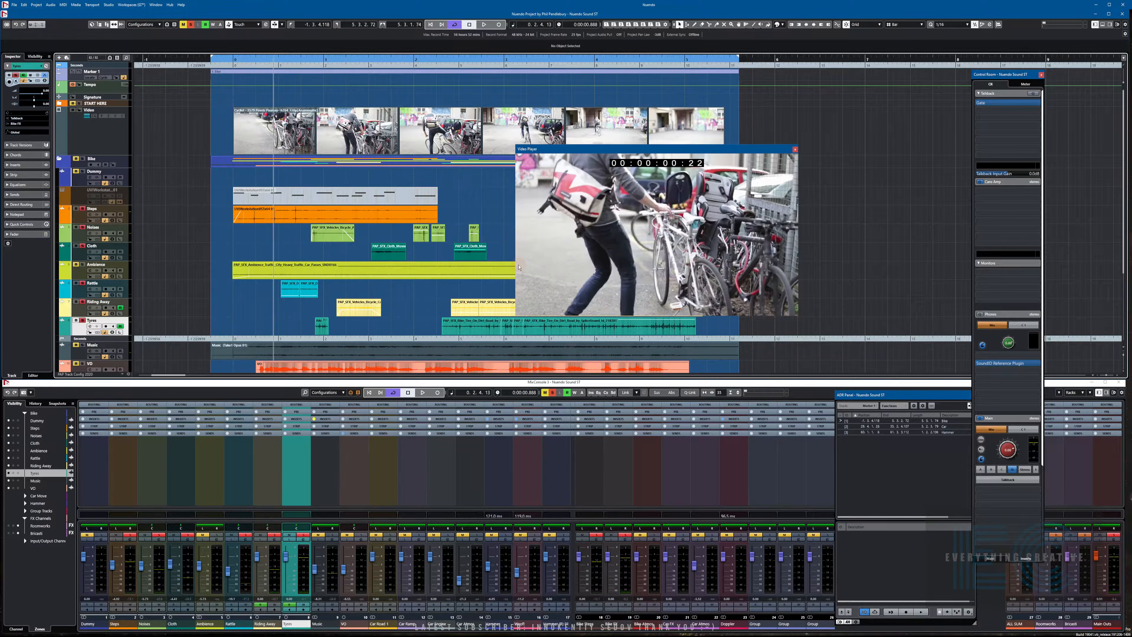
Play the scene from its start, then replay it through to the end with the bike effect tracks soloed
{"action": "key", "text": "KP_Subtract"}
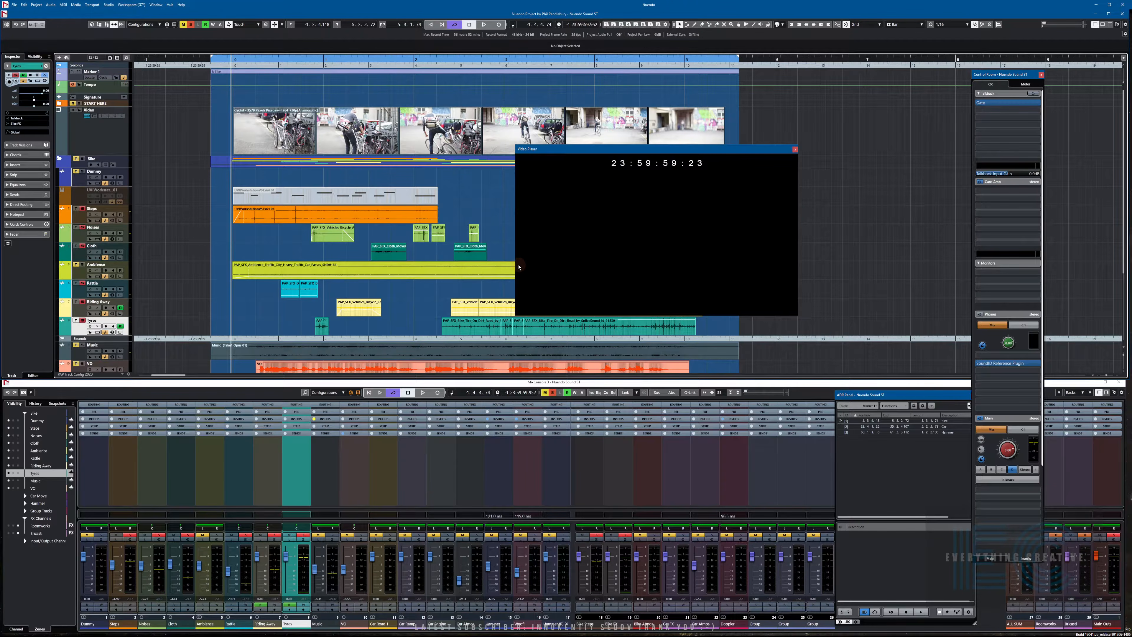
{"action": "key", "text": "space"}
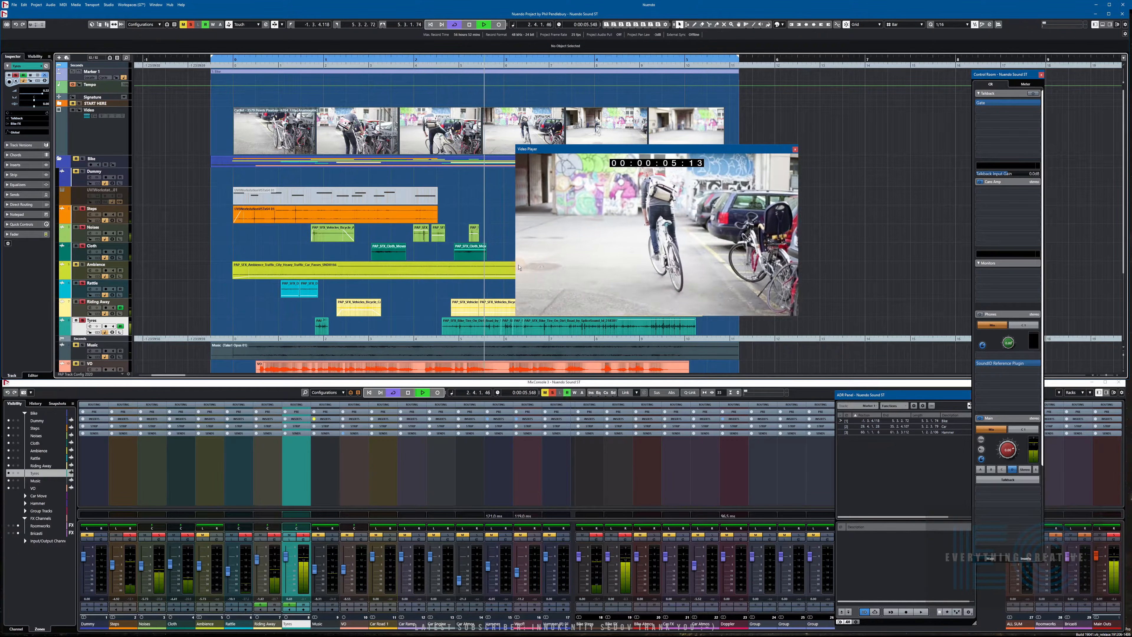
{"action": "key", "text": "space"}
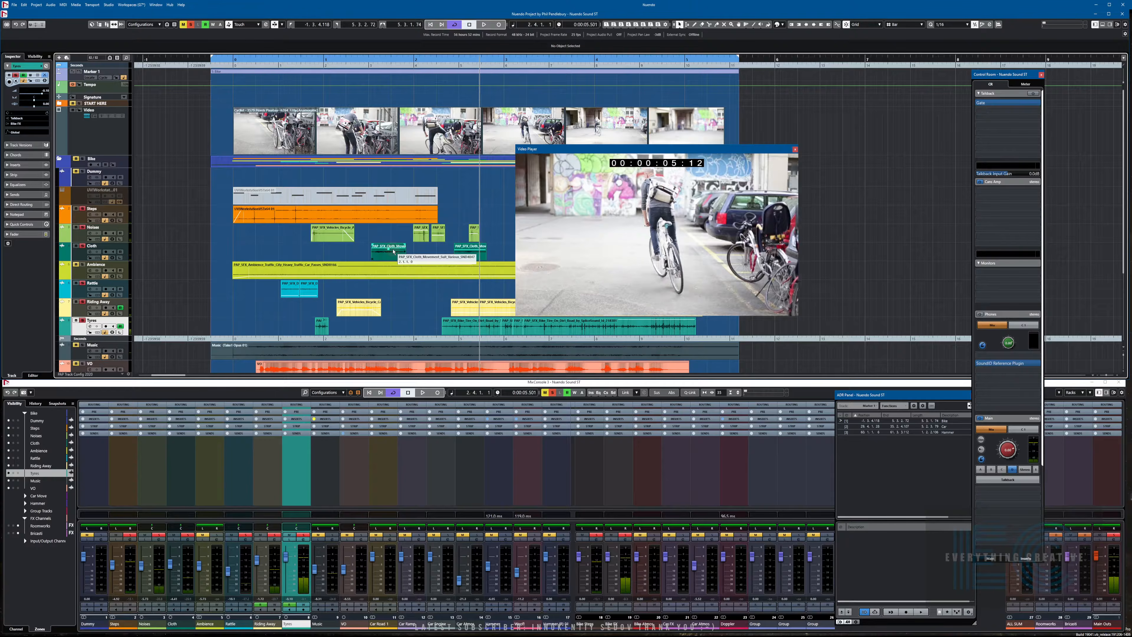
{"action": "key", "text": "KP_Subtract"}
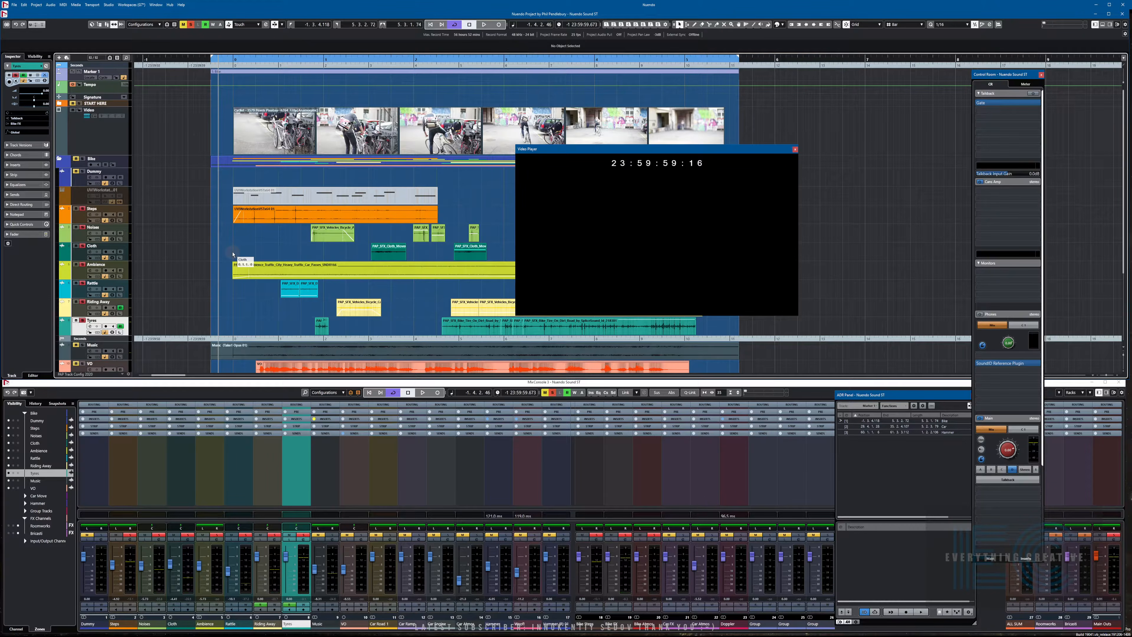
{"action": "key", "text": "space"}
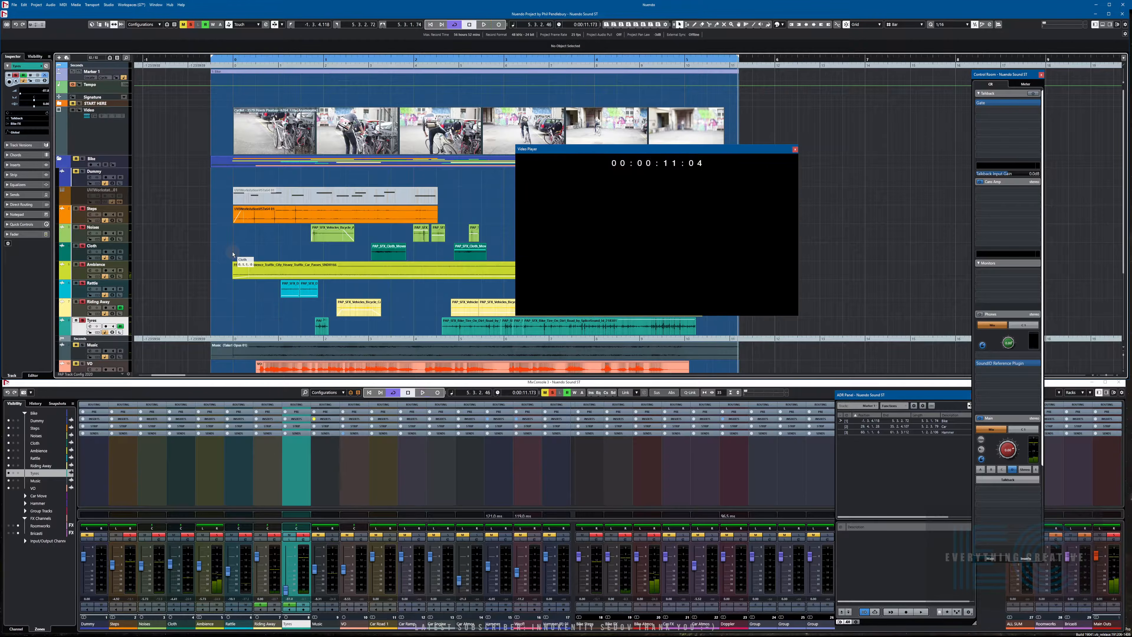
{"action": "key", "text": "KP_1"}
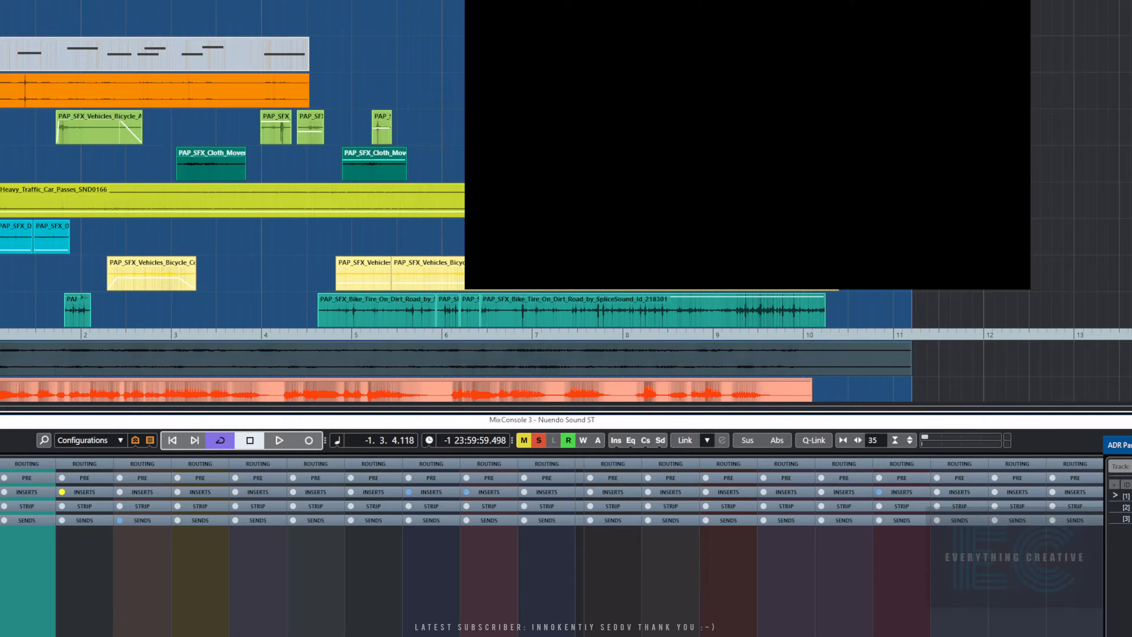
Move the Video Player window away from the effect clips, play the scene through, and view the tracks below
{"action": "left_click_drag", "start_coordinate": [601, 0], "coordinate": [686, 5]}
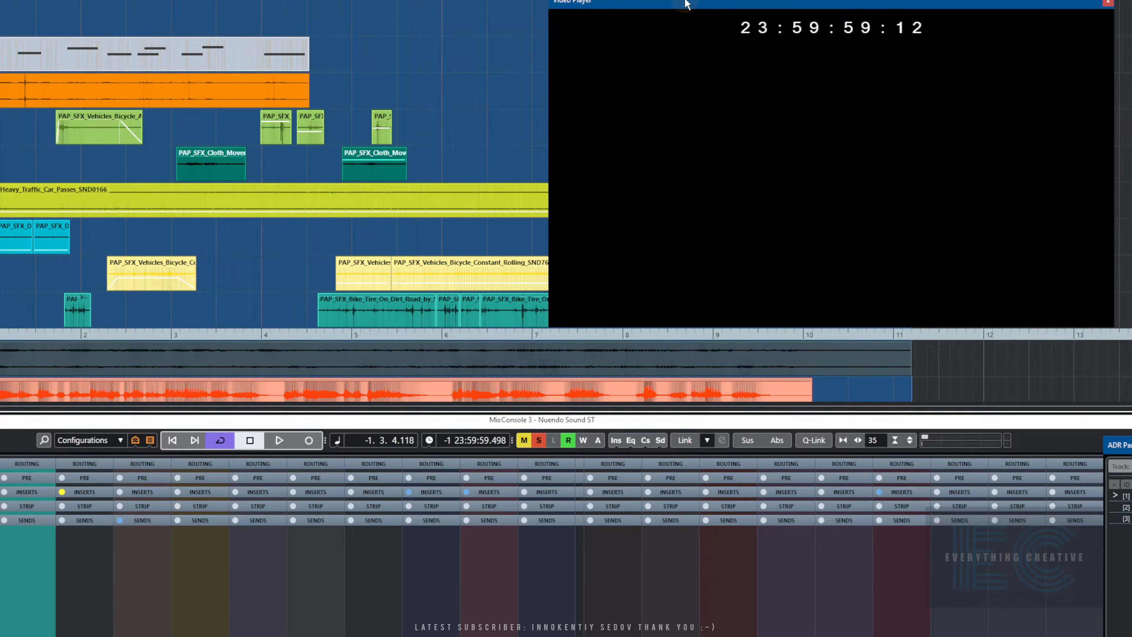
{"action": "key", "text": "space"}
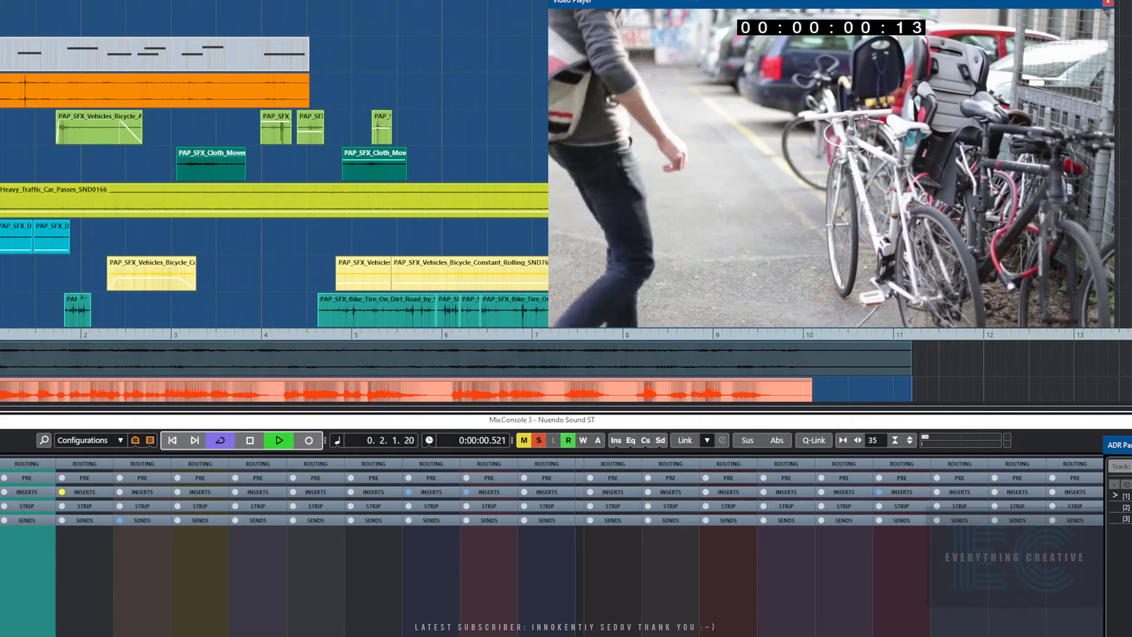
{"action": "scroll", "coordinate": [416, 87], "scroll_direction": "down", "scroll_amount": 2}
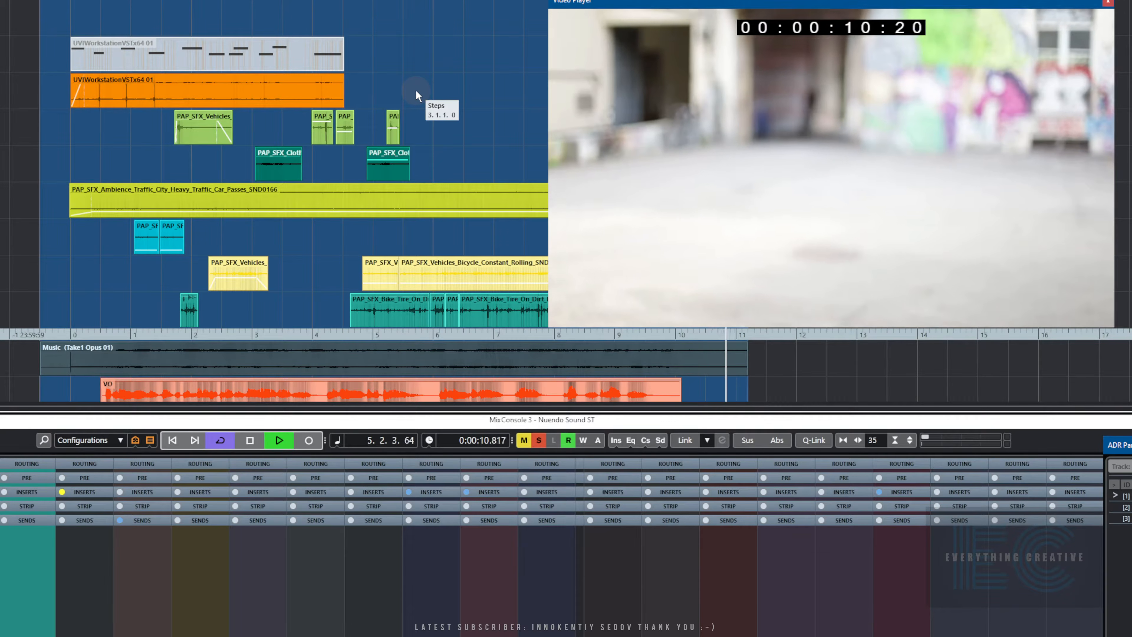
{"action": "key", "text": "space"}
{"action": "scroll", "coordinate": [15, 134], "scroll_direction": "down", "scroll_amount": 3}
{"action": "scroll", "coordinate": [16, 134], "scroll_direction": "down", "scroll_amount": 2}
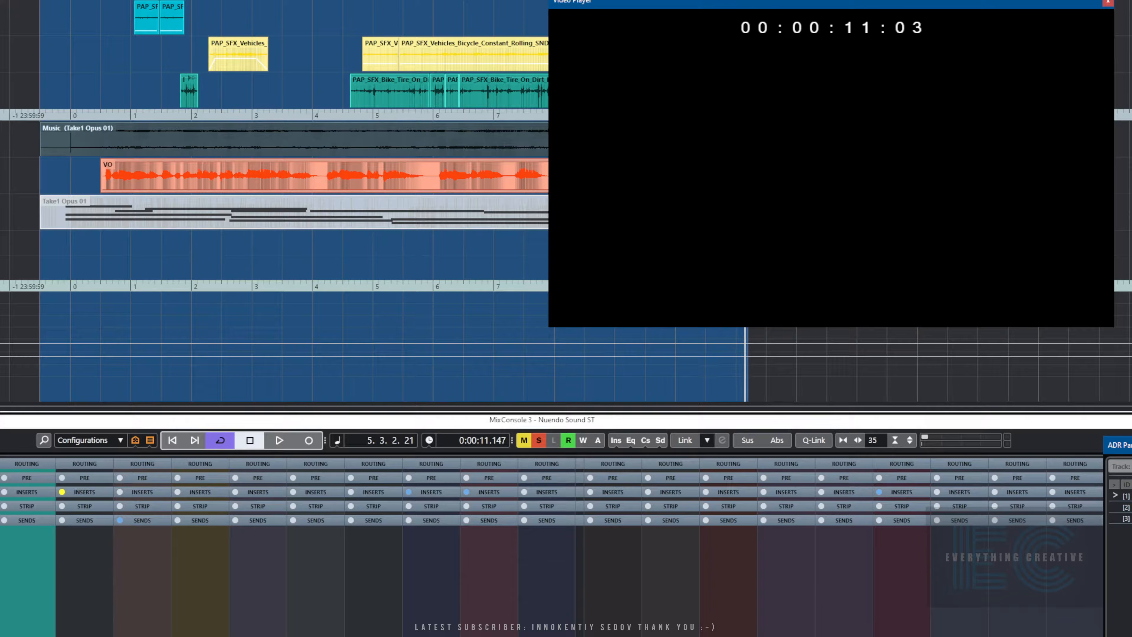
{"action": "scroll", "coordinate": [16, 107], "scroll_direction": "up", "scroll_amount": 5}
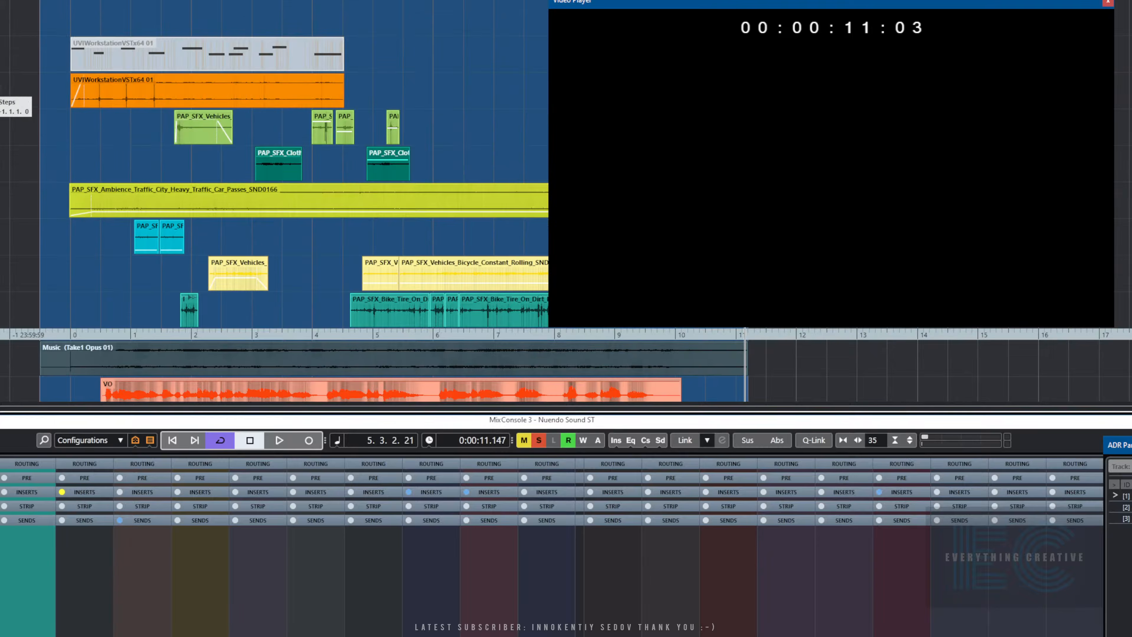
Return to the start of the scene and replay the soloed effects against the video several times
{"action": "key", "text": "Home"}
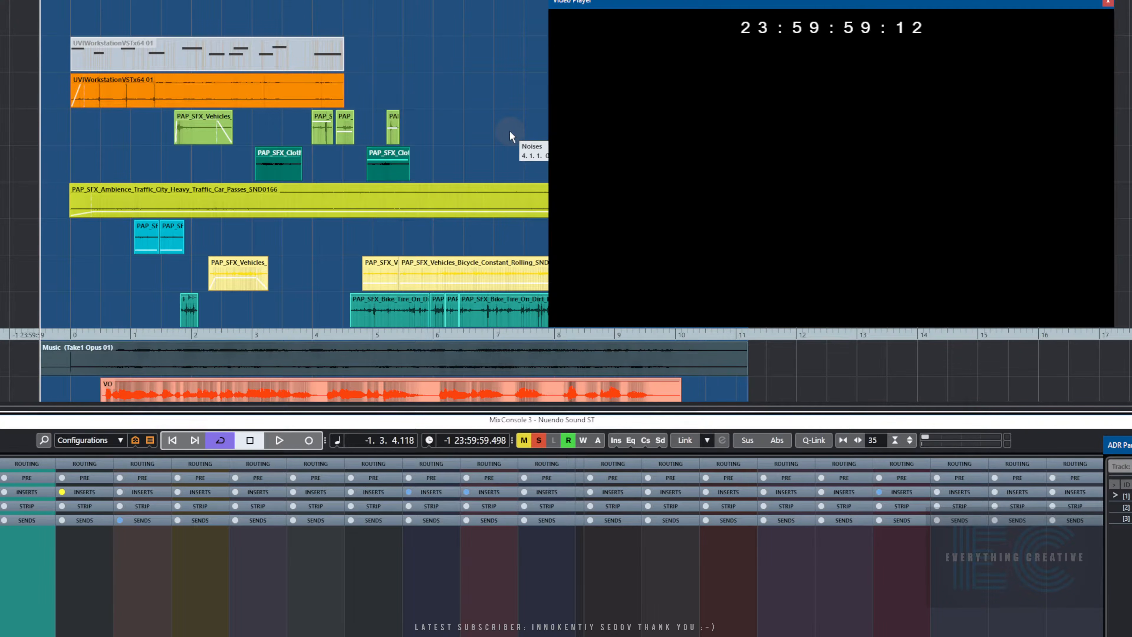
{"action": "key", "text": "space"}
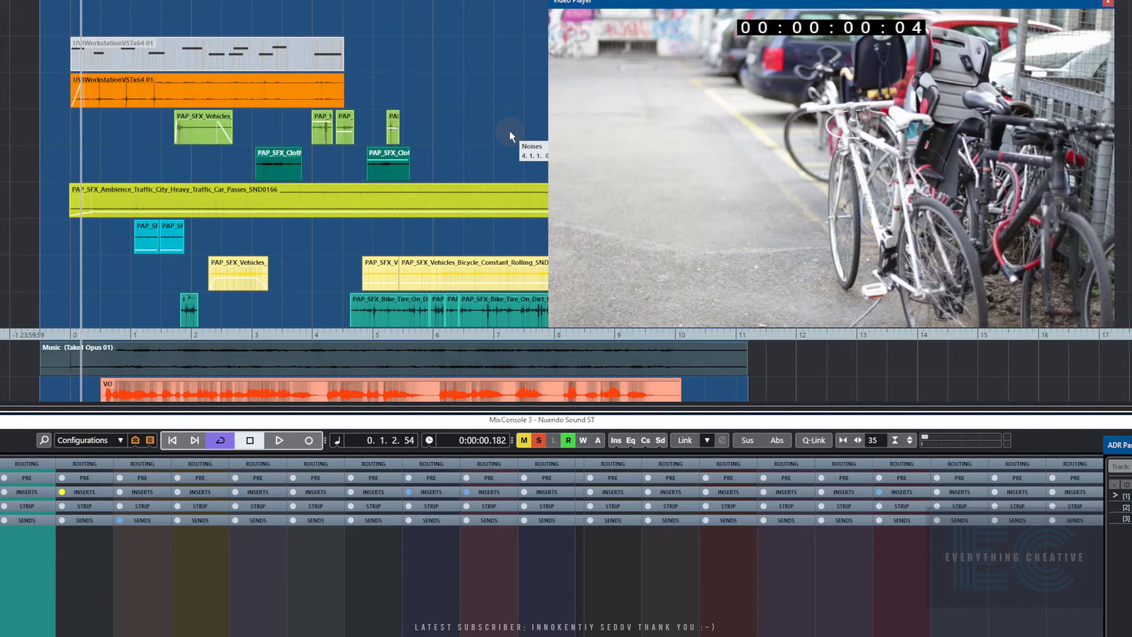
{"action": "key", "text": "space"}
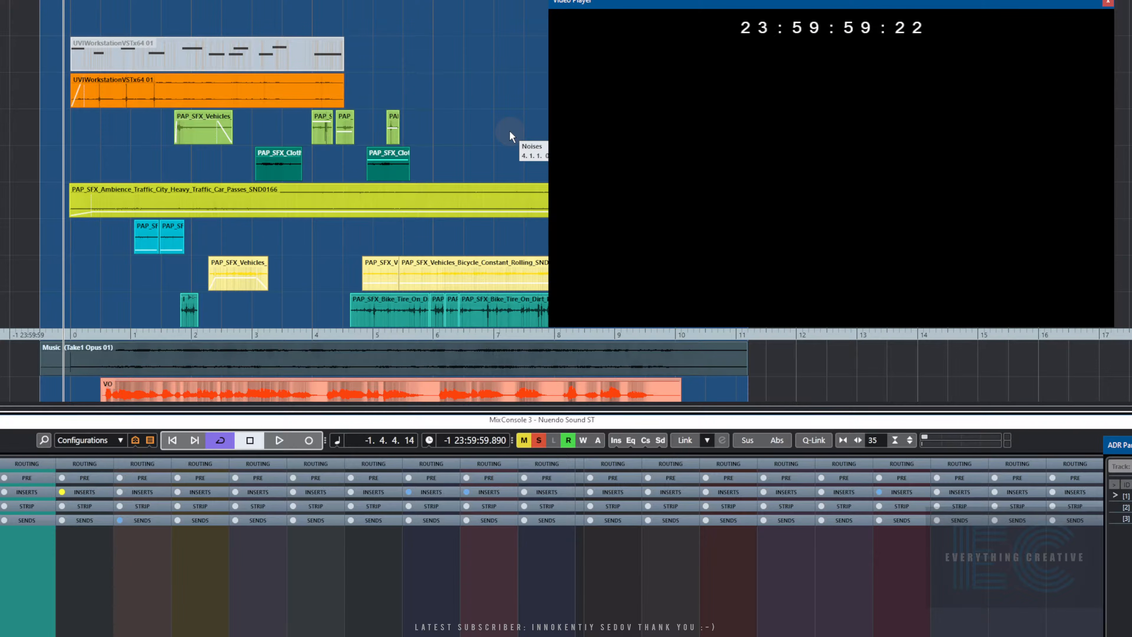
{"action": "key", "text": "KP_Subtract"}
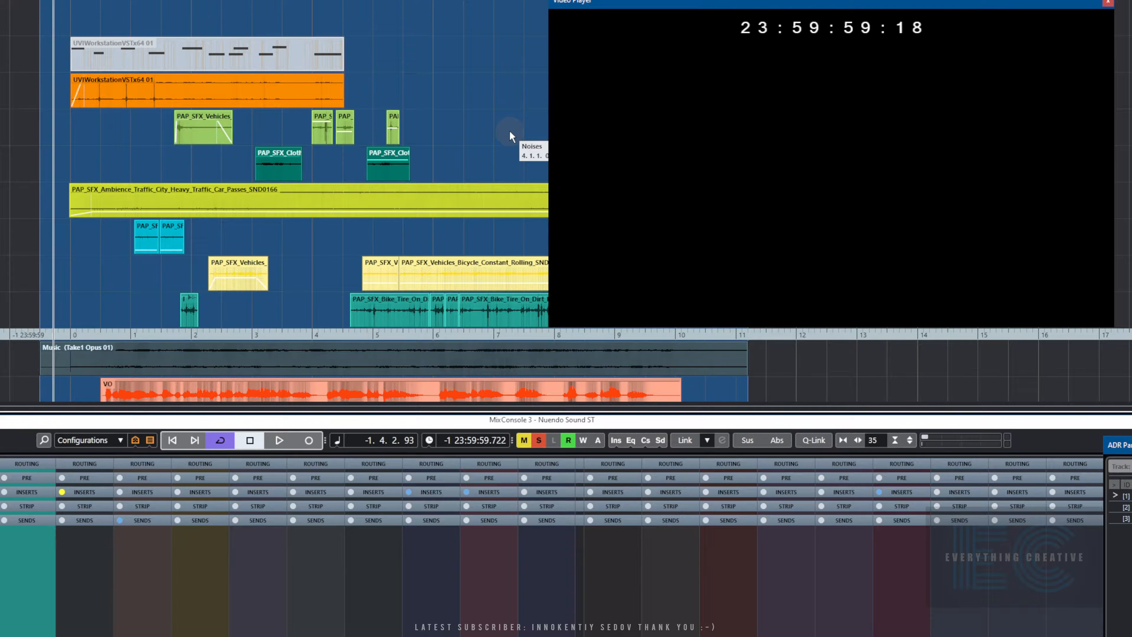
{"action": "key", "text": "space"}
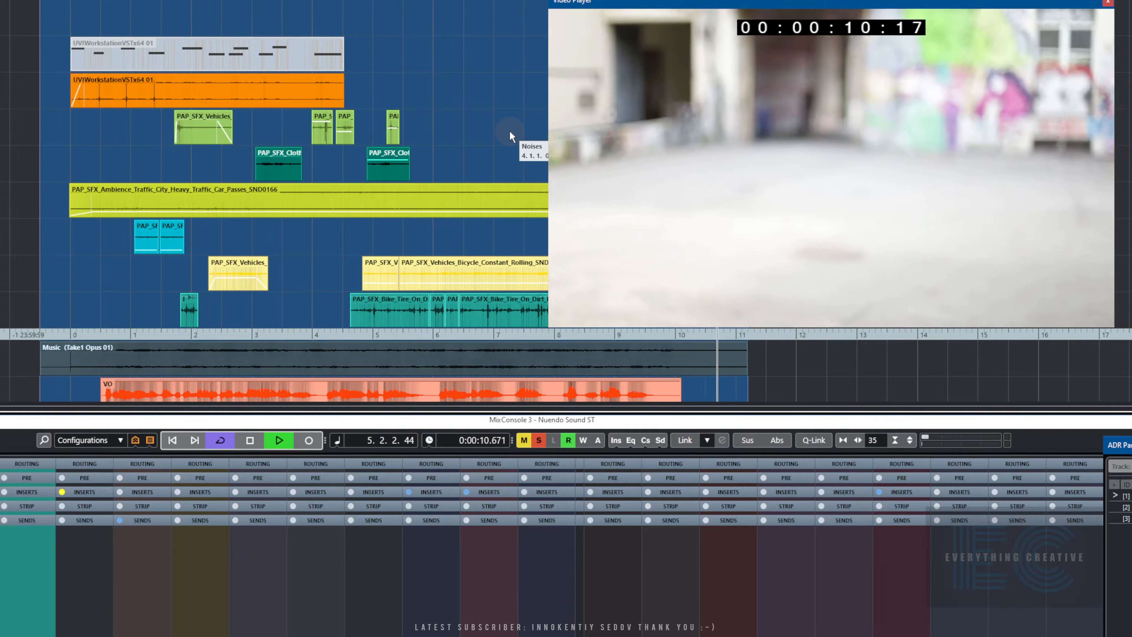
{"action": "key", "text": "space"}
{"action": "key", "text": "Home"}
{"action": "key", "text": "space"}
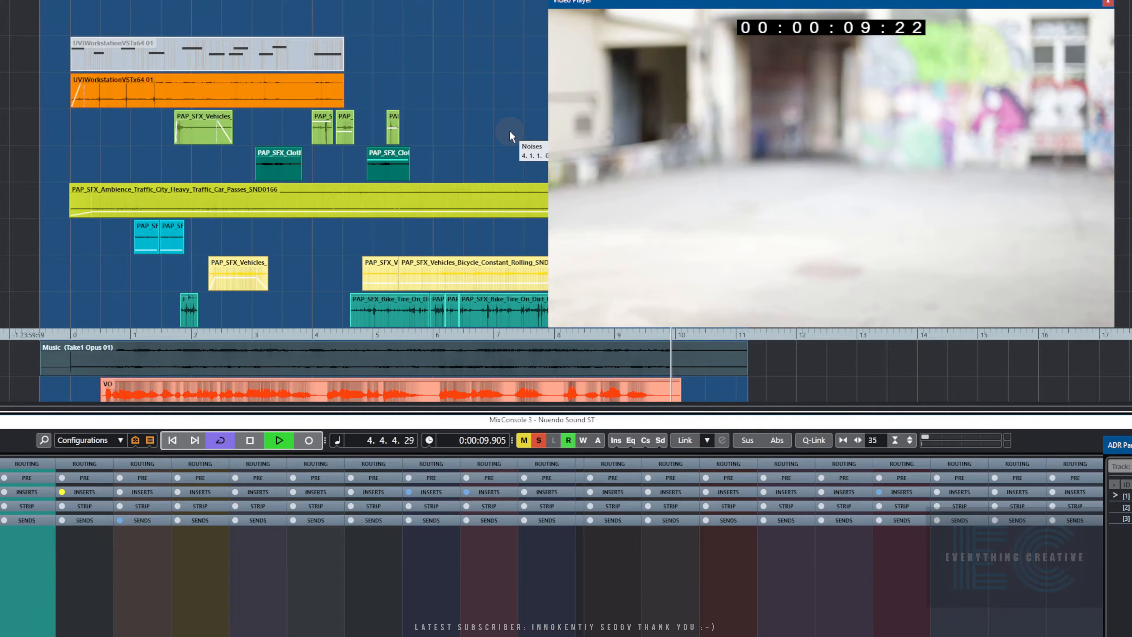
{"action": "key", "text": "space"}
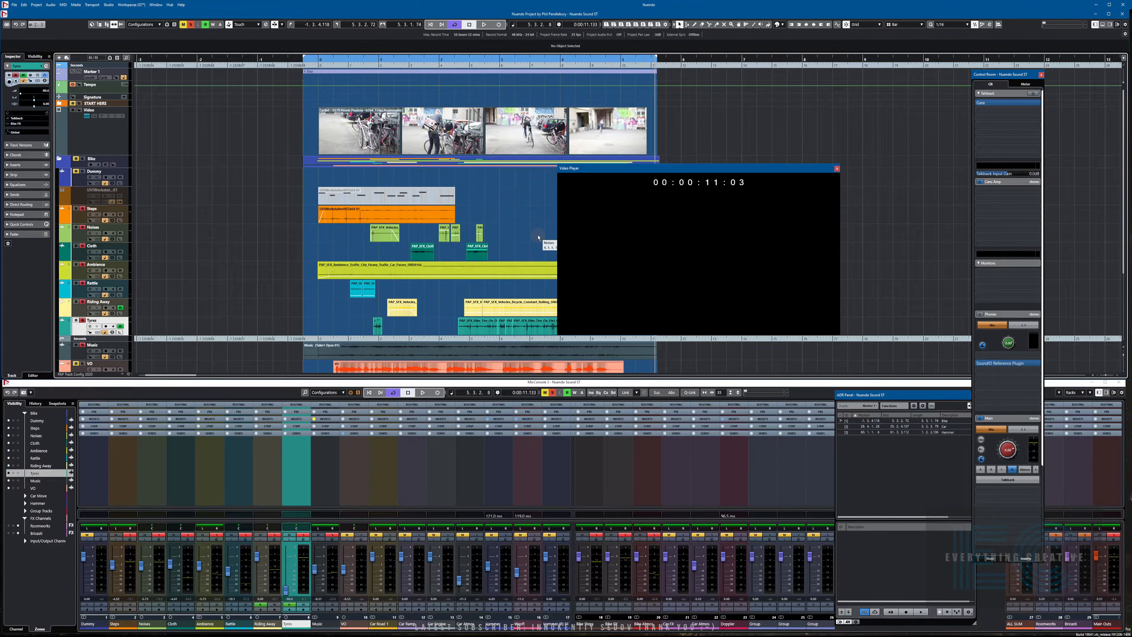
Move the Video Player window clear of the bike clips and play the scene again
{"action": "left_click_drag", "start_coordinate": [657, 169], "coordinate": [759, 155]}
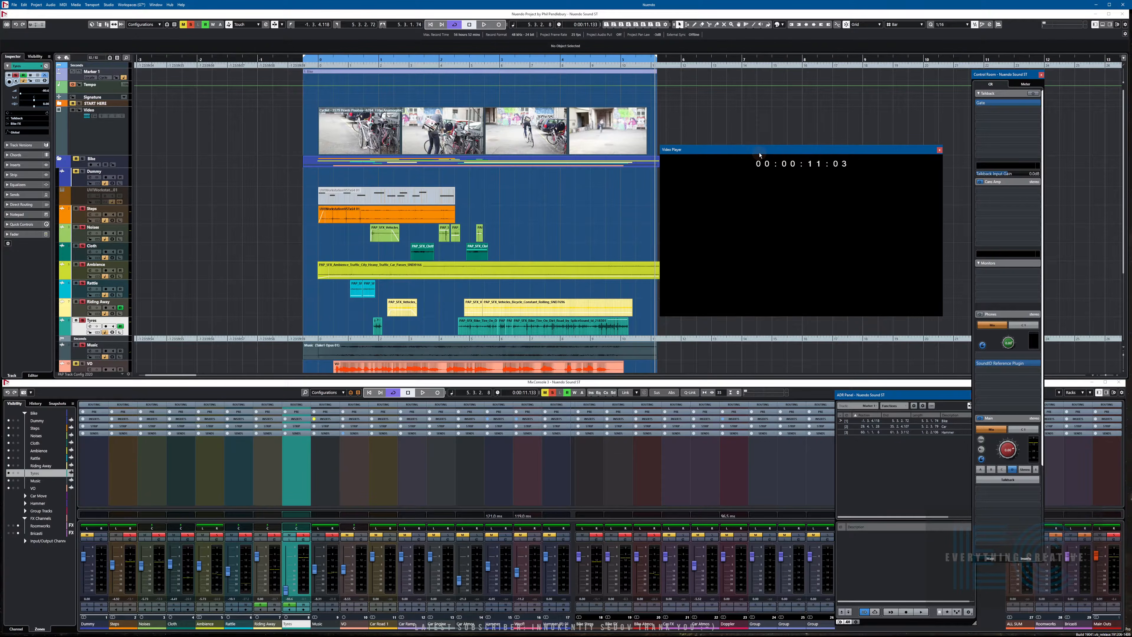
{"action": "key", "text": "space"}
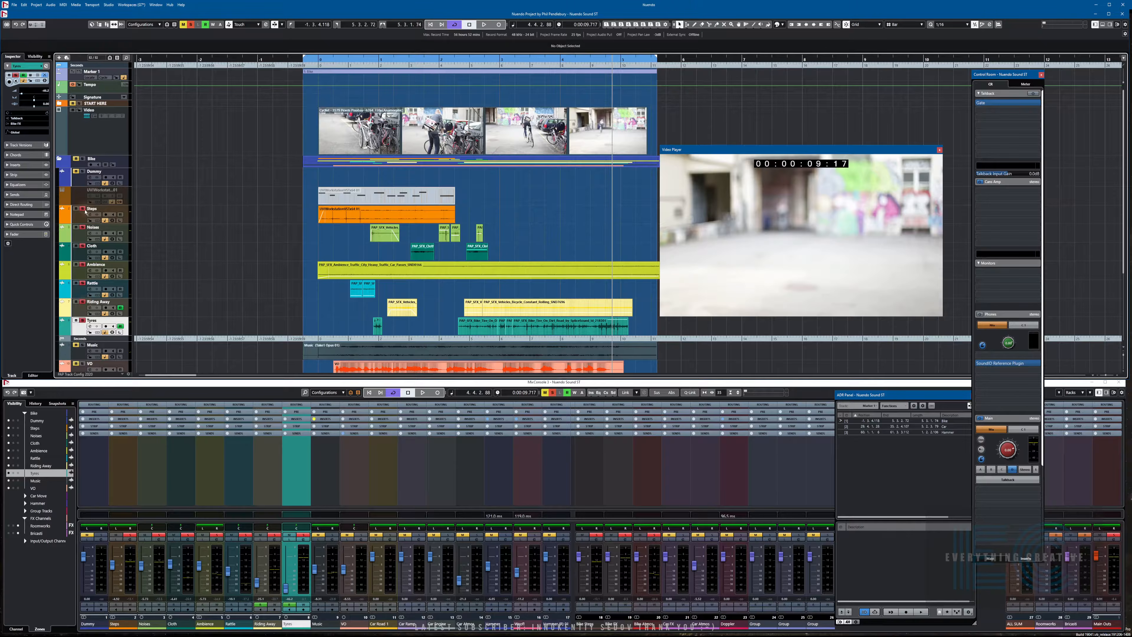
Clear all solos, solo only the Riding Away and Tyres tracks, and play the scene
{"action": "left_click", "coordinate": [190, 25]}
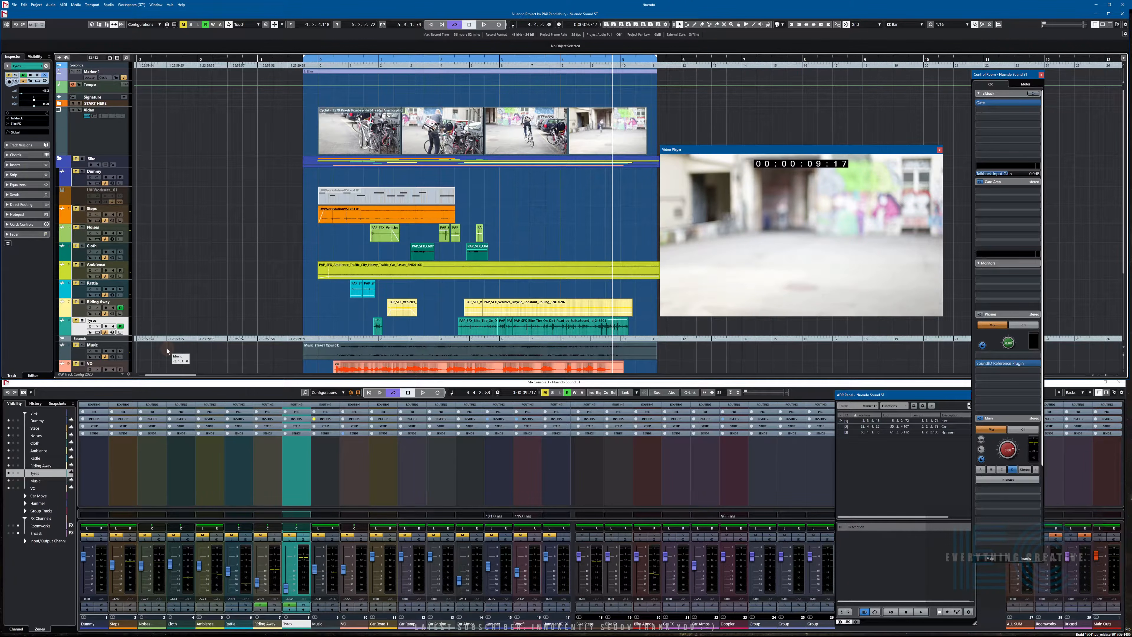
{"action": "left_click", "coordinate": [83, 302]}
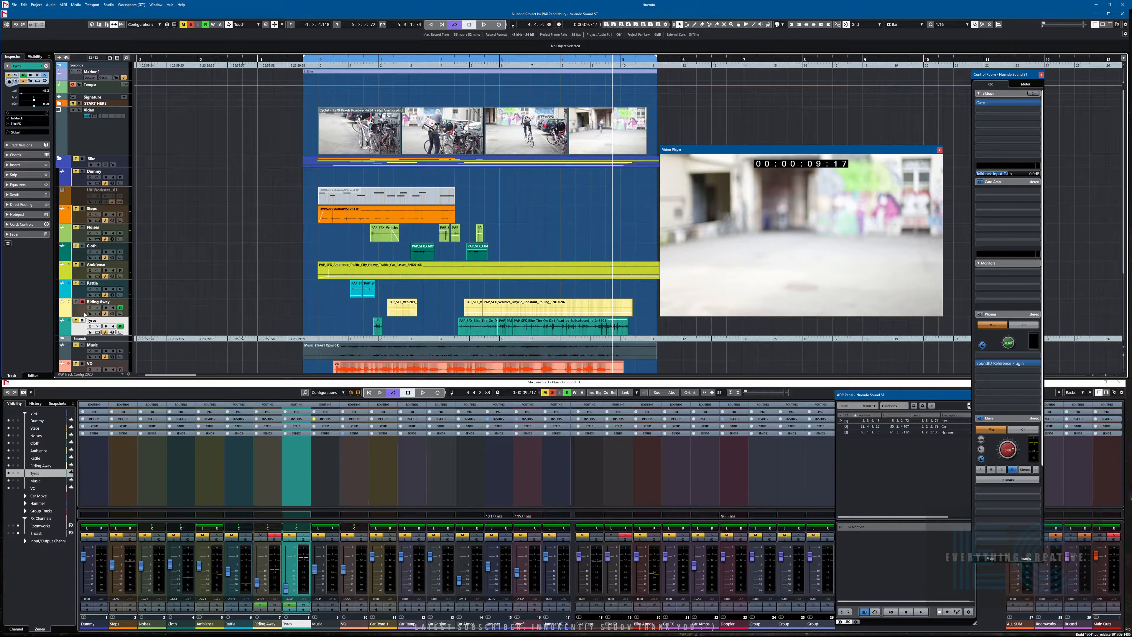
{"action": "key", "text": "KP_Subtract"}
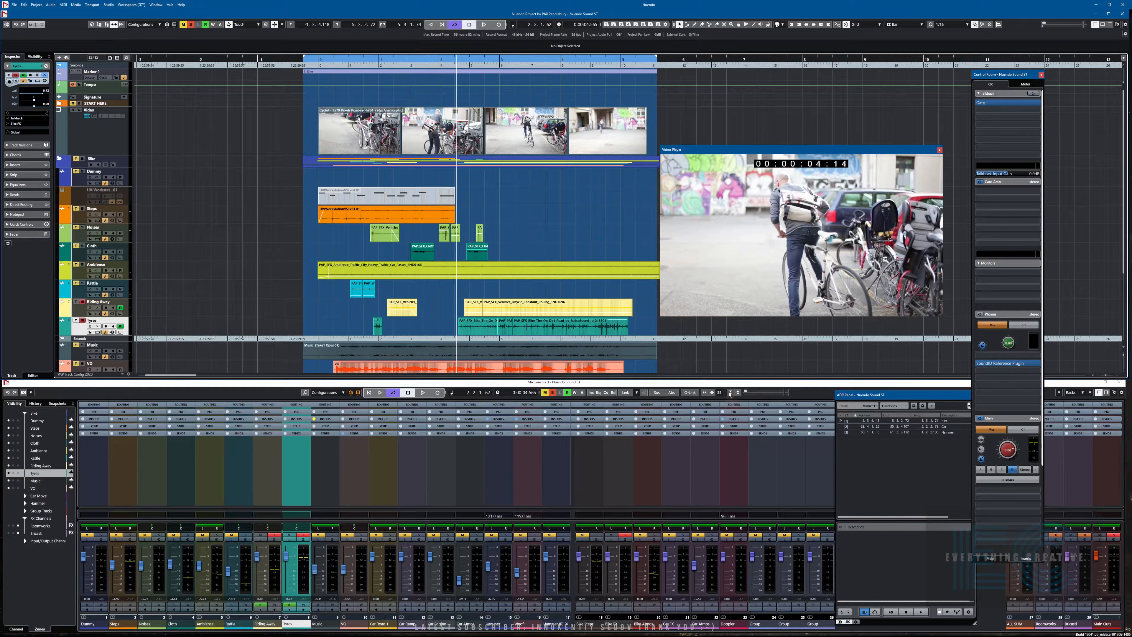
Widen the channel strips in the MixConsole and replay the soloed Riding Away and Tyres tracks
{"action": "left_click", "coordinate": [713, 392]}
{"action": "left_click", "coordinate": [712, 392]}
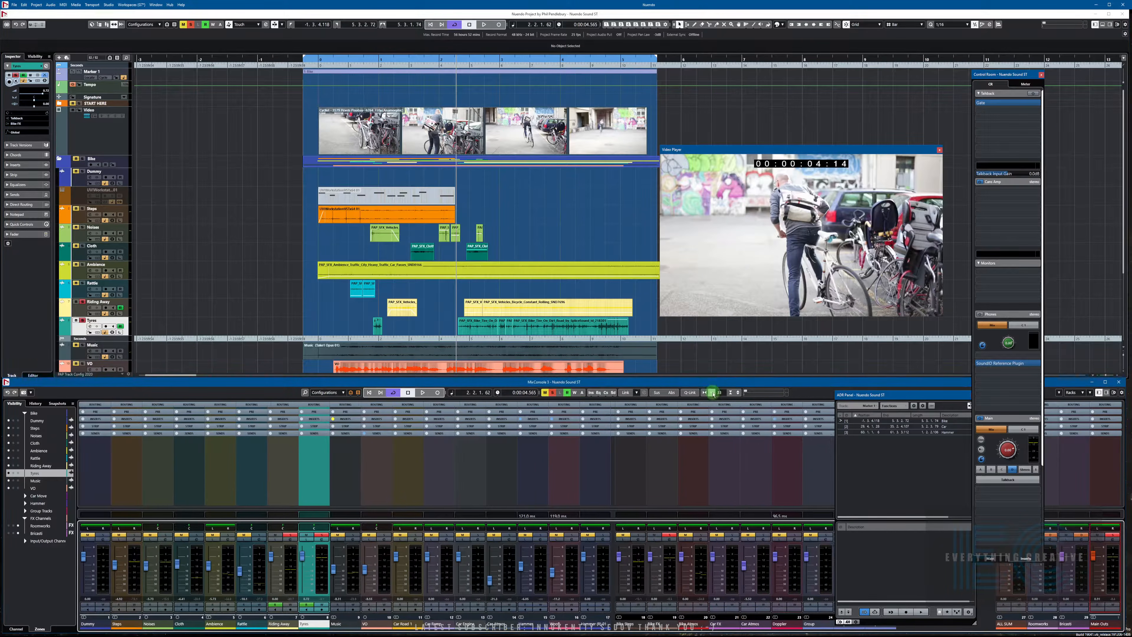
{"action": "left_click", "coordinate": [712, 392]}
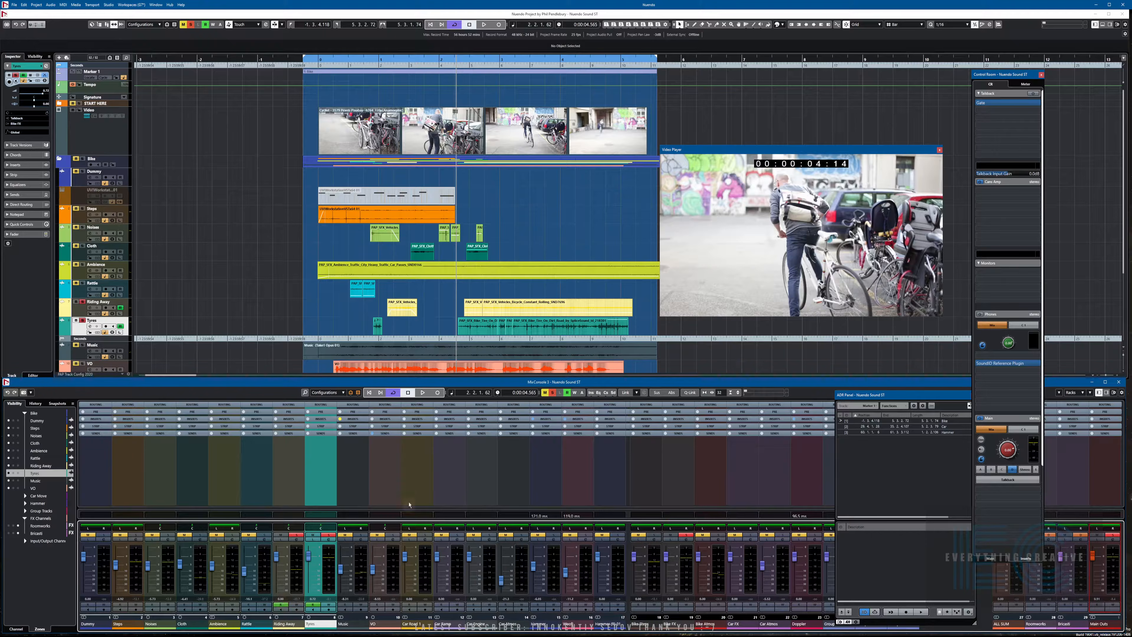
{"action": "key", "text": "KP_Subtract"}
{"action": "key", "text": "space"}
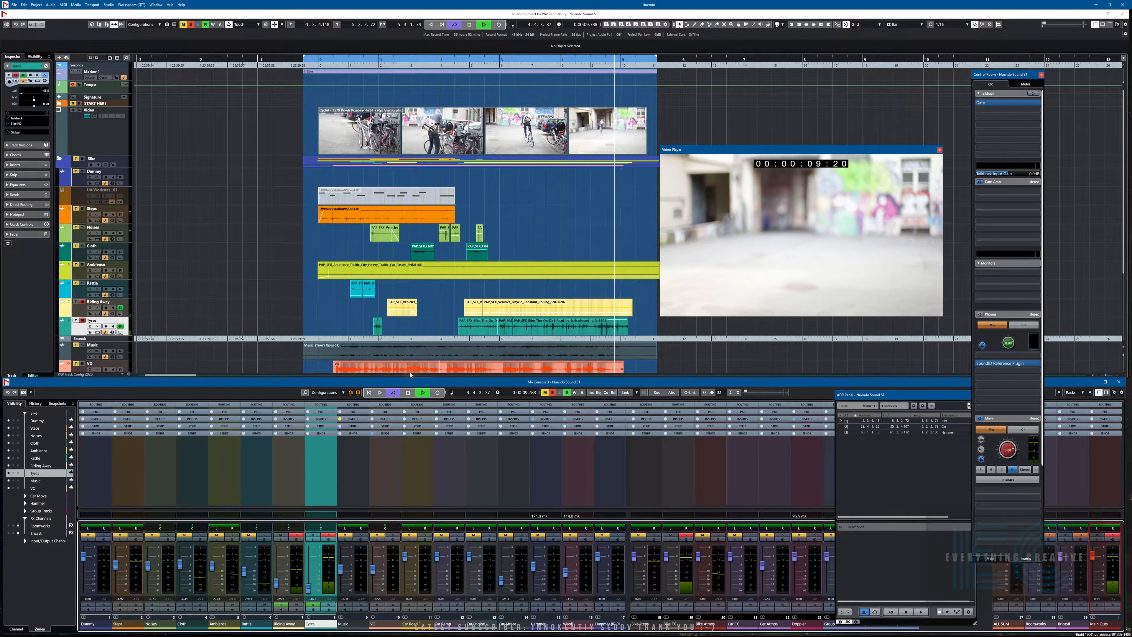
{"action": "left_click", "coordinate": [408, 393]}
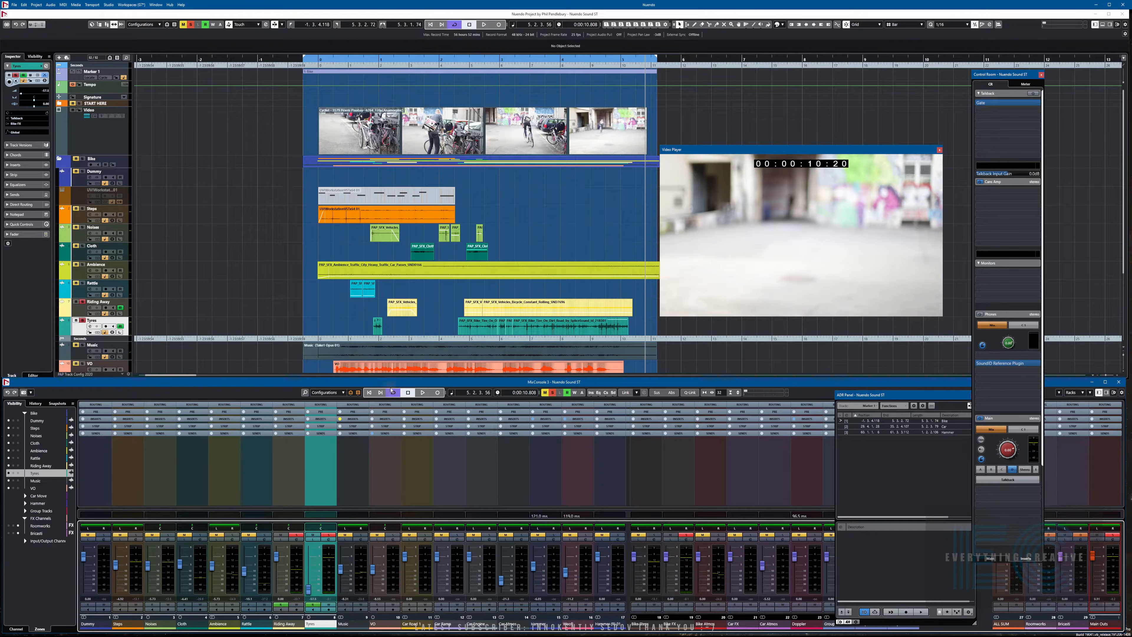
Disable automation reading on the Riding Away and Tyres channels and play the ride-away section
{"action": "left_click", "coordinate": [281, 604]}
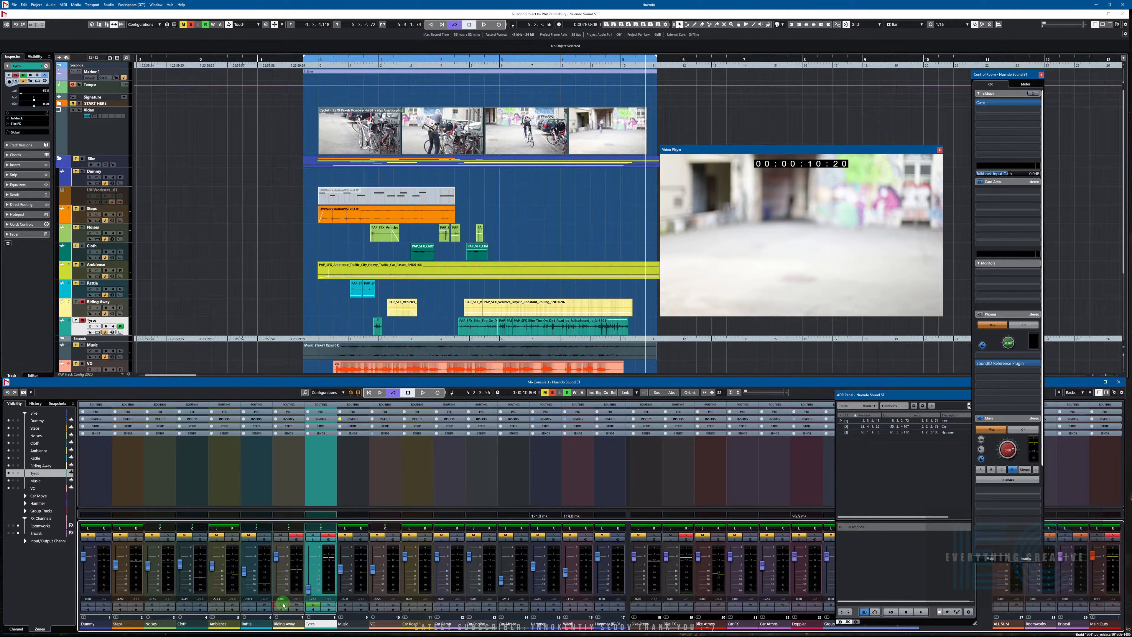
{"action": "left_click", "coordinate": [313, 605]}
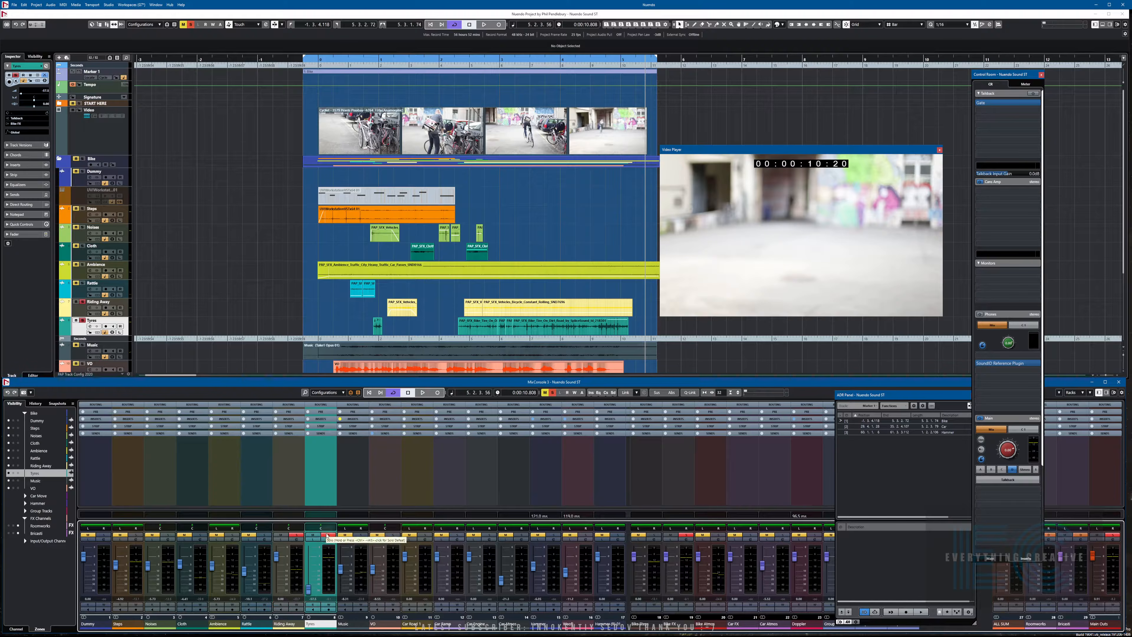
{"action": "key", "text": "KP_Subtract"}
{"action": "key", "text": "KP_Subtract"}
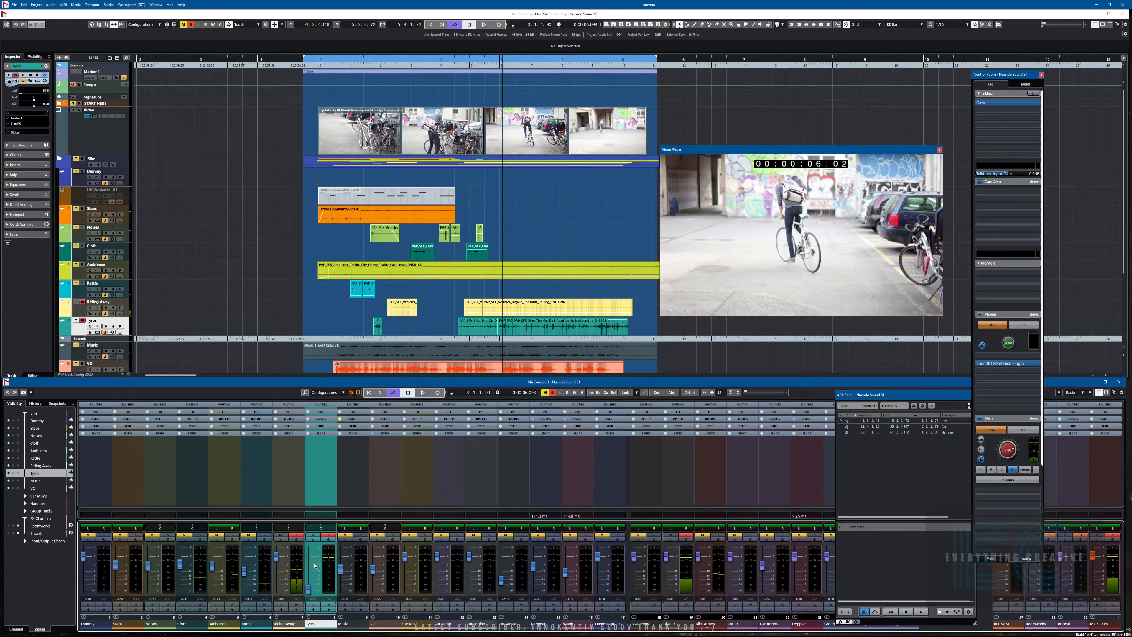
Bring the Tyres channel's fader back up and replay the two soloed tracks without automation
{"action": "key", "text": "alt+z"}
{"action": "key", "text": "KP_Subtract"}
{"action": "key", "text": "space"}
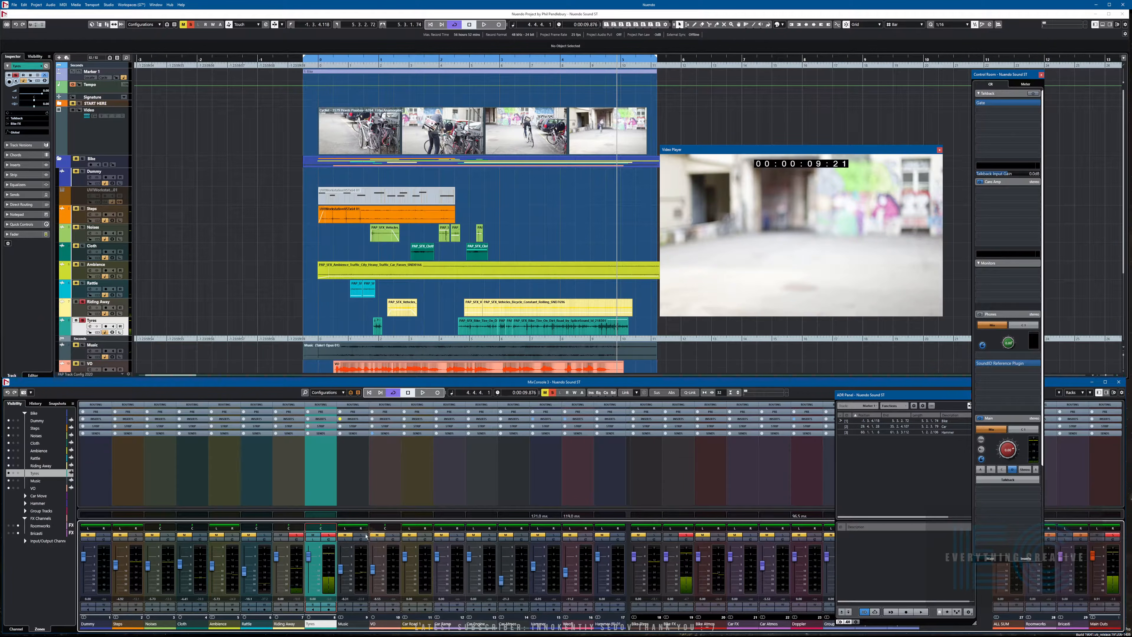
Select the Riding Away and Tyres channels together and show the routing rack to examine their outputs
{"action": "left_click", "coordinate": [288, 489]}
{"action": "left_click", "coordinate": [317, 490], "text": "ctrl"}
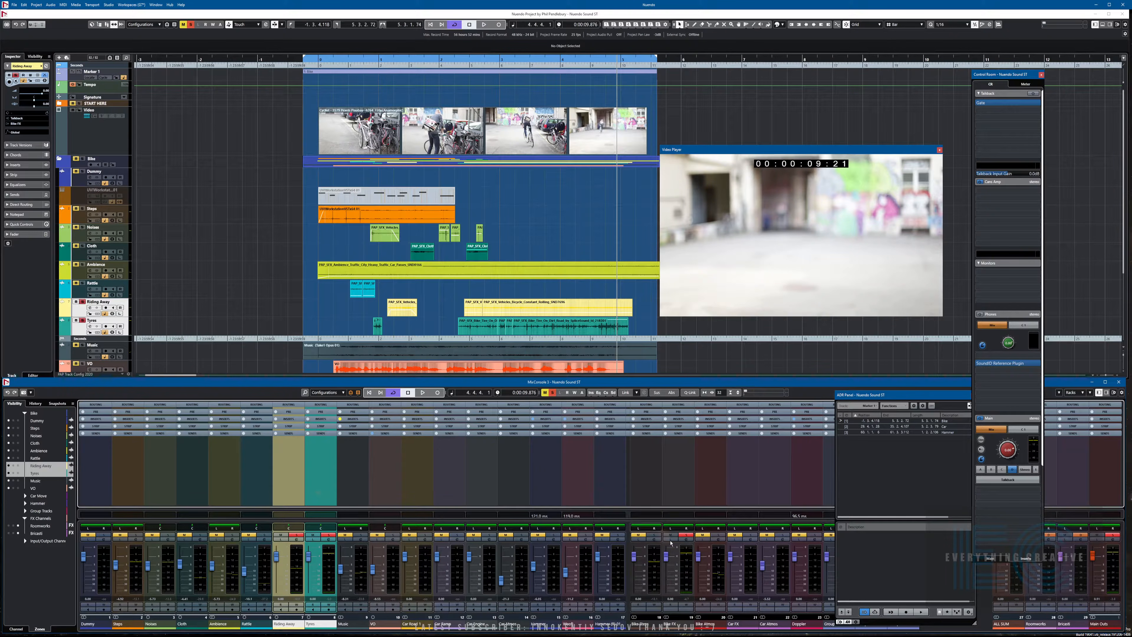
{"action": "left_click", "coordinate": [320, 404]}
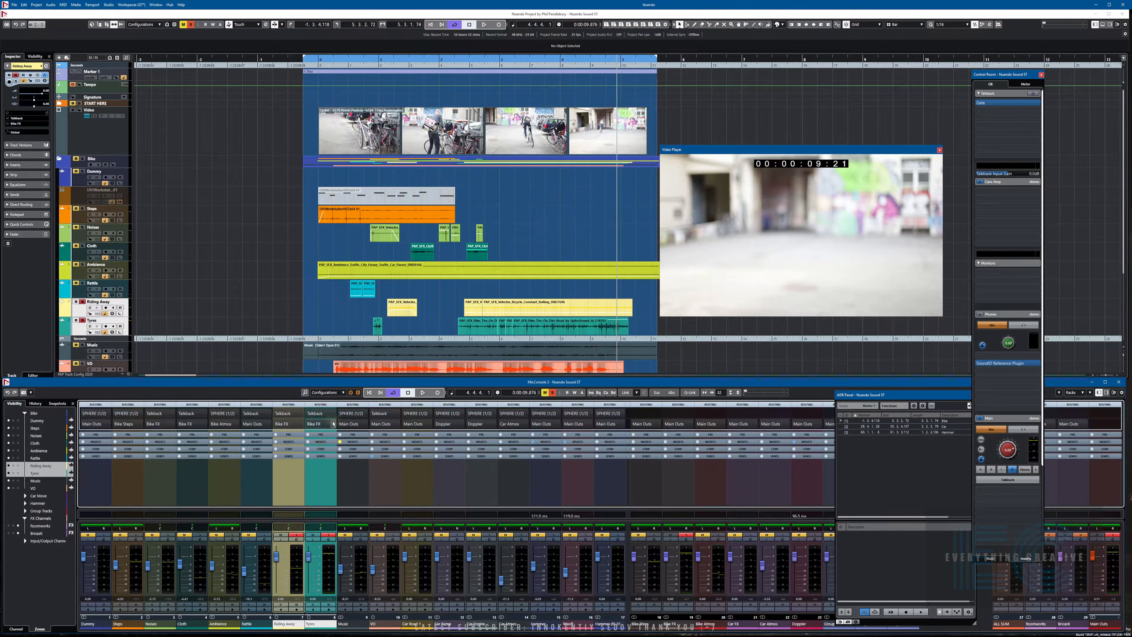
{"action": "left_click", "coordinate": [319, 405]}
{"action": "left_click", "coordinate": [320, 405]}
Play the ride-away section while moving the Bike FX group's fader to check its control over both soloed tracks
{"action": "key", "text": "KP_Subtract"}
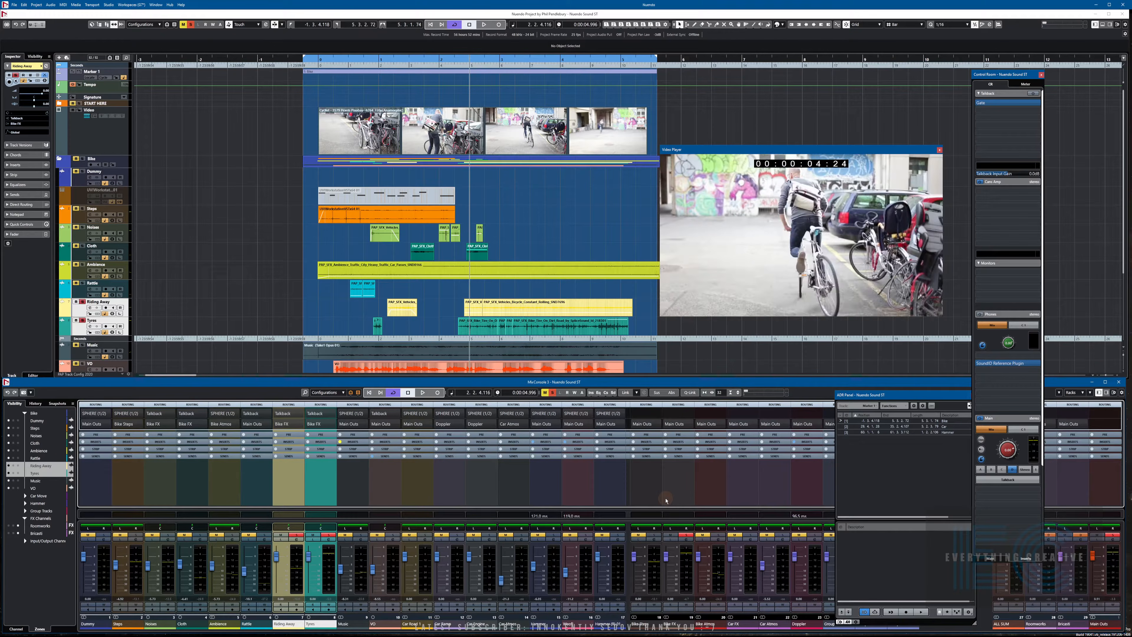
{"action": "key", "text": "space"}
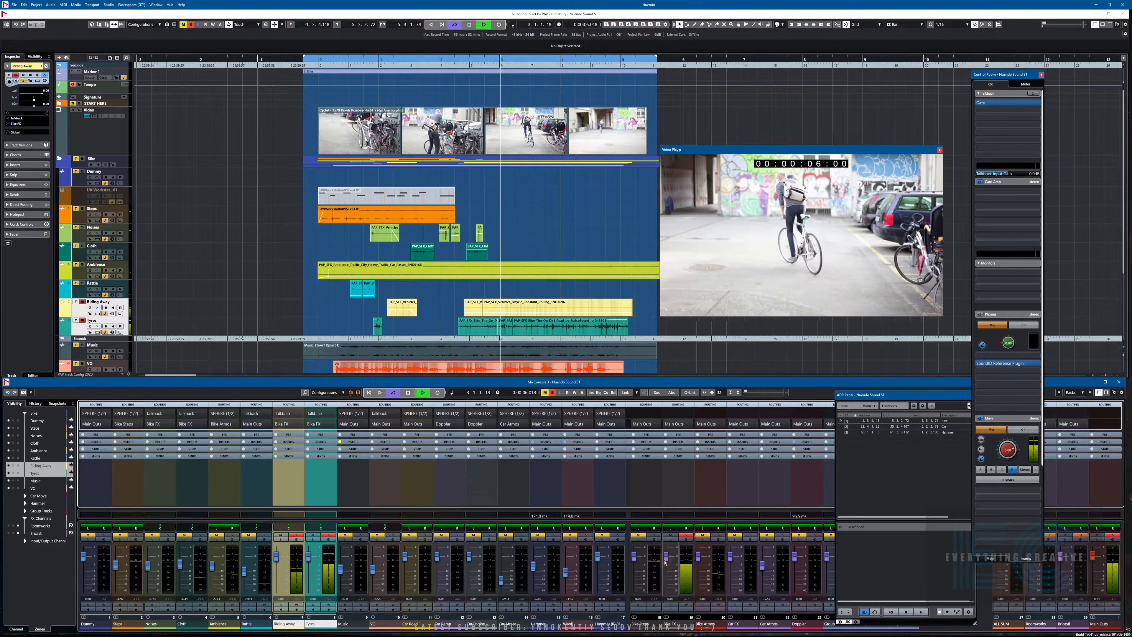
{"action": "mouse_move", "coordinate": [666, 556]}
{"action": "left_mouse_down"}
{"action": "mouse_move", "coordinate": [668, 596]}
{"action": "mouse_move", "coordinate": [667, 562]}
{"action": "left_mouse_up"}
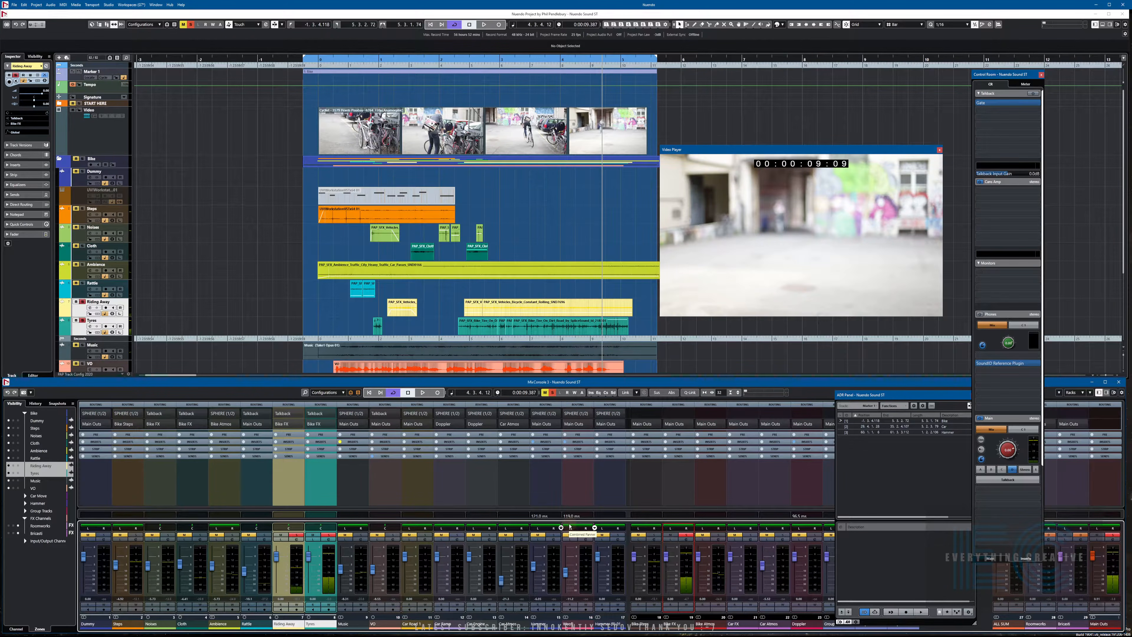
{"action": "key", "text": "KP_Subtract"}
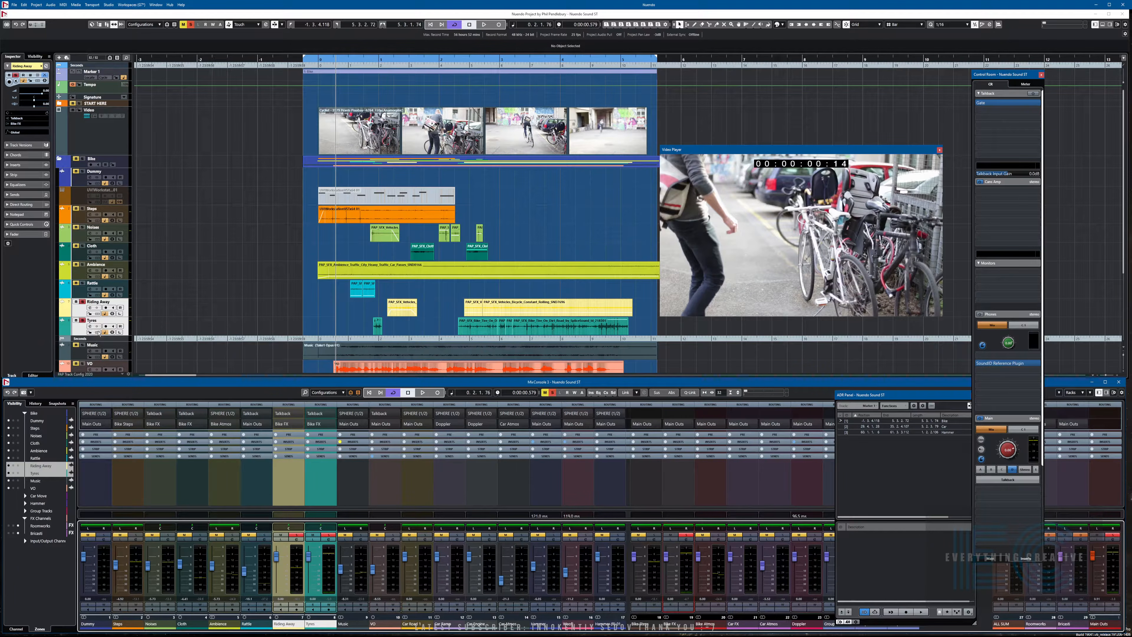
Show the Add Track options for the selected Riding Away and Tyres tracks, including Group, and dismiss them
{"action": "right_click", "coordinate": [78, 330]}
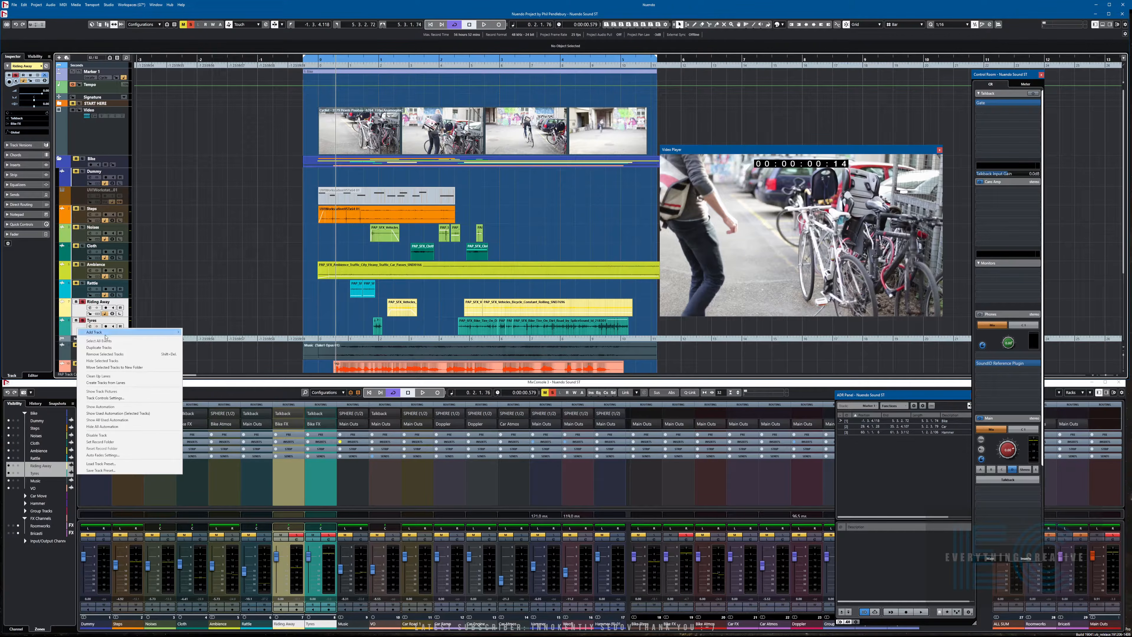
{"action": "mouse_move", "coordinate": [99, 335]}
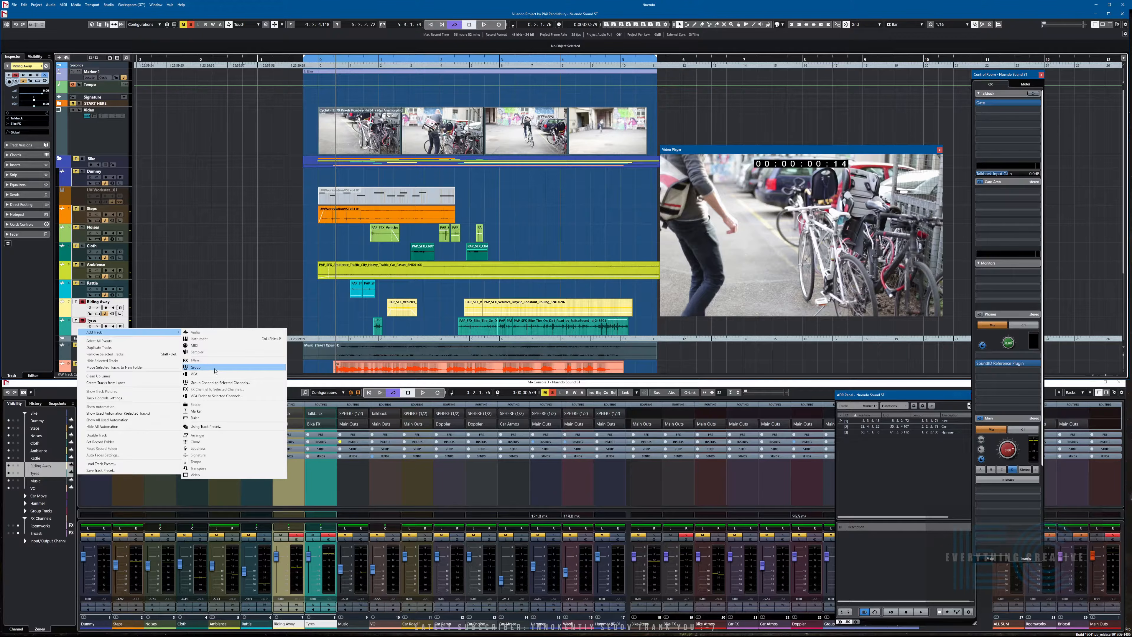
{"action": "left_click", "coordinate": [431, 491]}
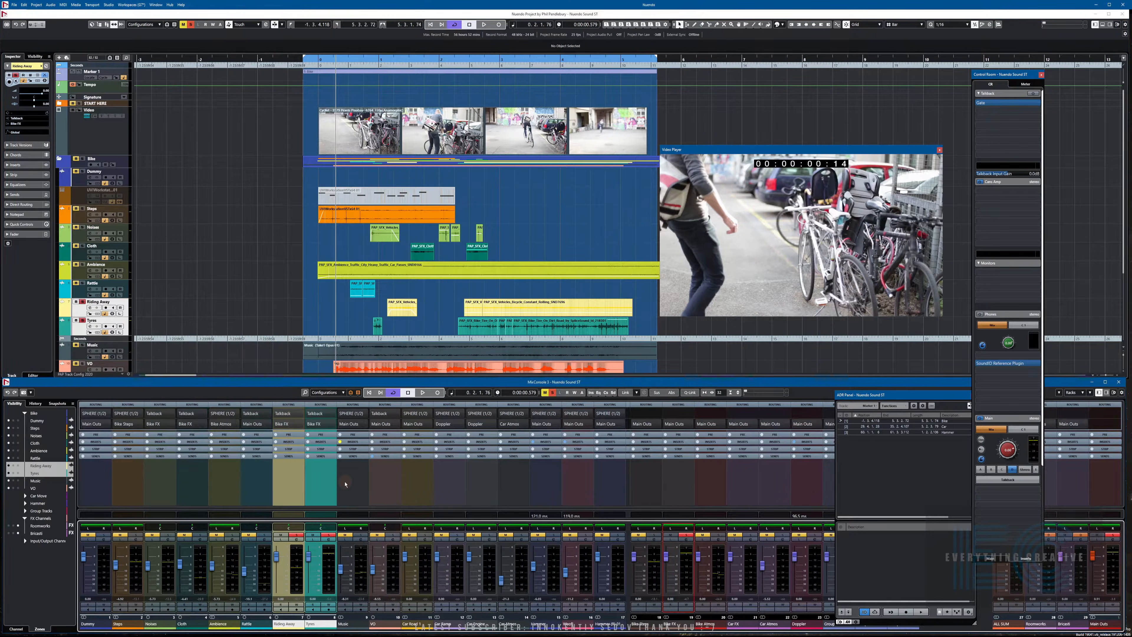
Select the channels from Ambience to Tyres, show the Add Group Channel to Selected Channels option and clear the selection
{"action": "left_click", "coordinate": [226, 489]}
{"action": "left_click_drag", "start_coordinate": [254, 489], "coordinate": [320, 485]}
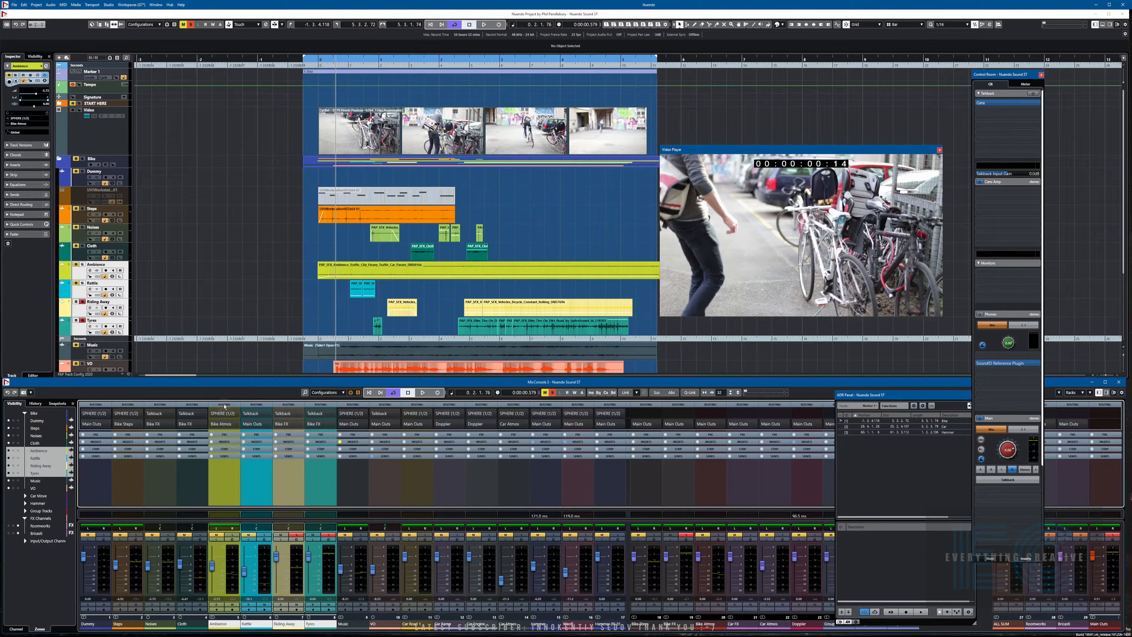
{"action": "right_click", "coordinate": [227, 479]}
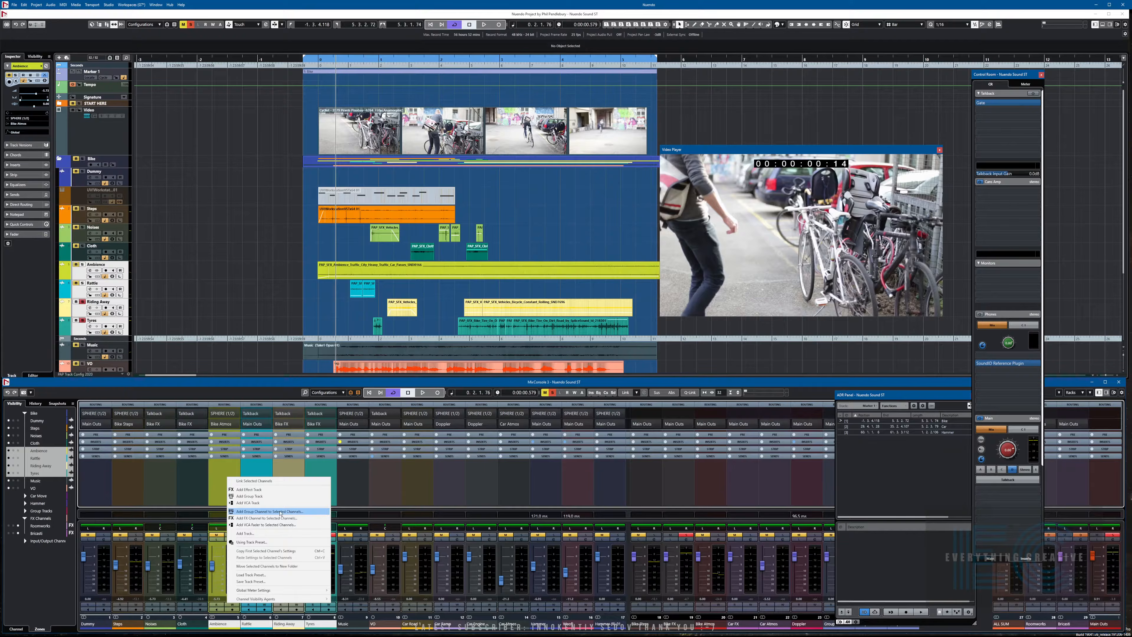
{"action": "left_click", "coordinate": [227, 427]}
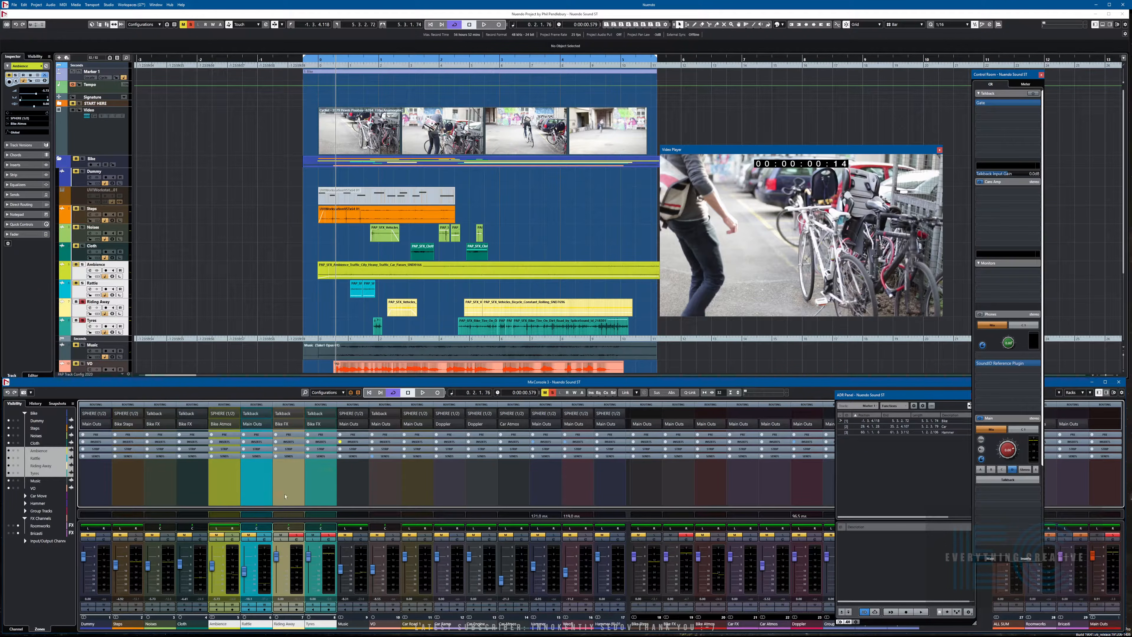
{"action": "left_click", "coordinate": [397, 489]}
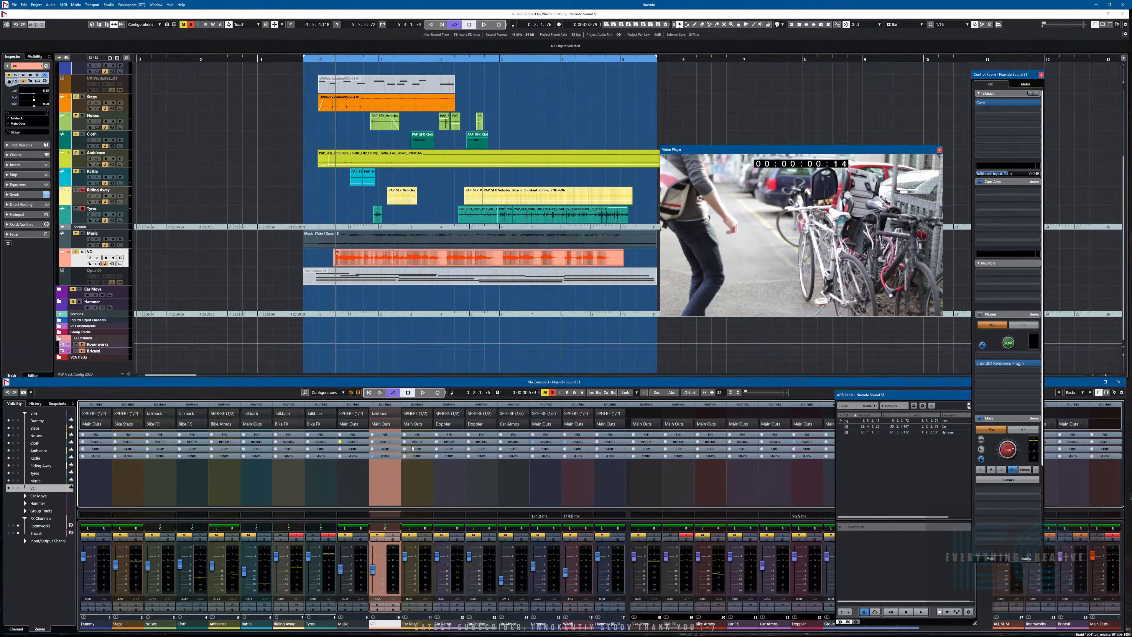
Replay the soloed Riding Away and Tyres tracks from the left locator and rewind
{"action": "key", "text": "KP_1"}
{"action": "scroll", "coordinate": [395, 310], "scroll_direction": "up", "scroll_amount": 3}
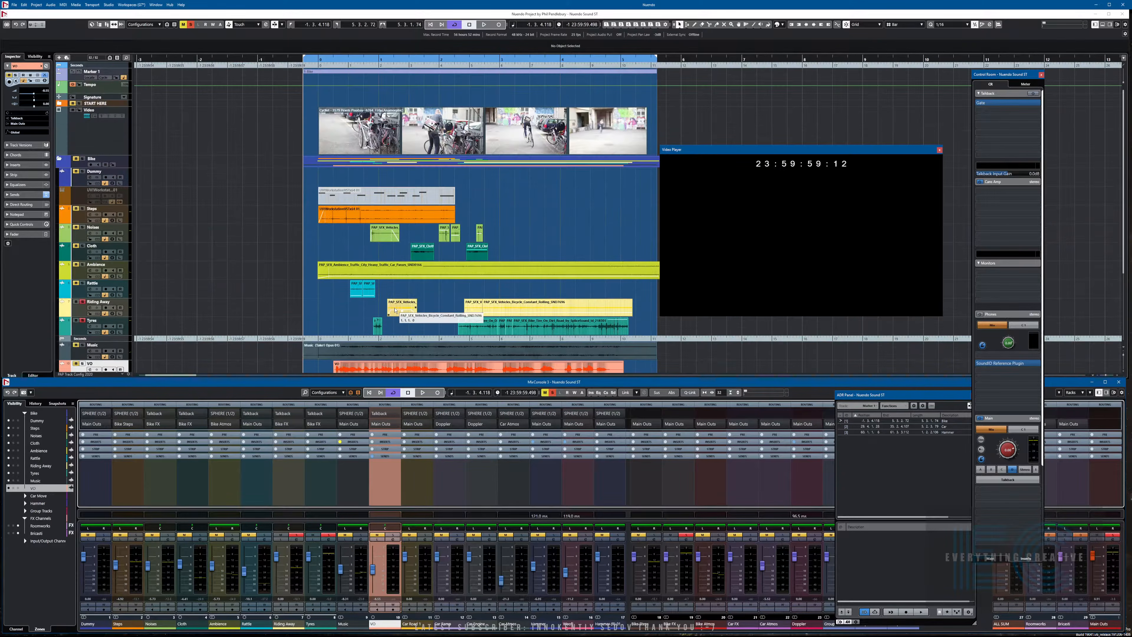
{"action": "scroll", "coordinate": [395, 311], "scroll_direction": "down", "scroll_amount": 3}
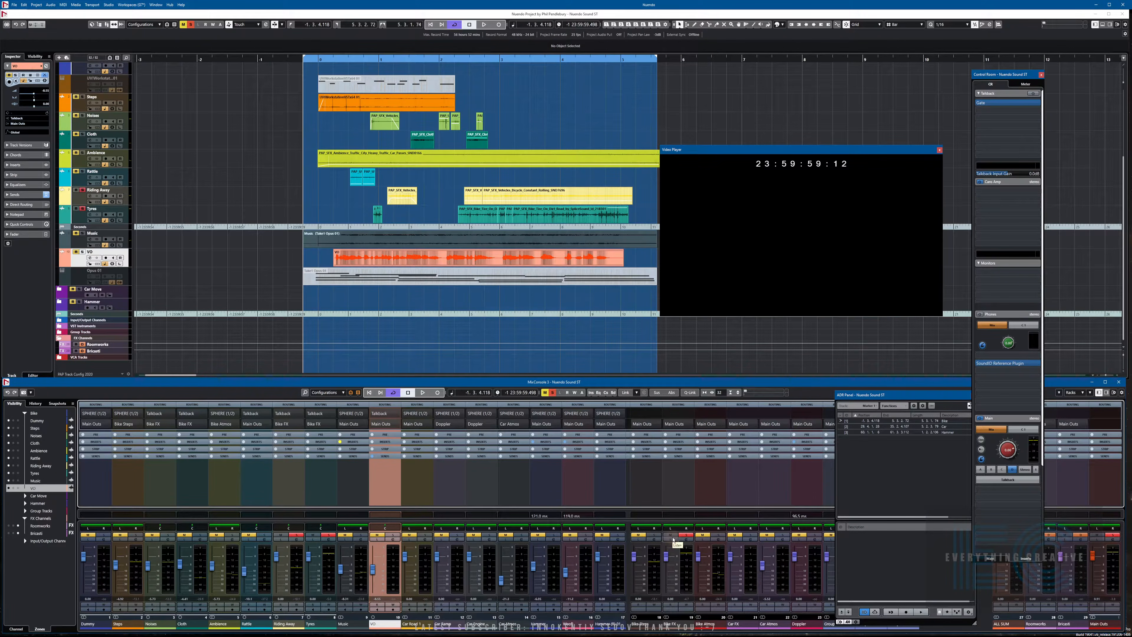
{"action": "key", "text": "space"}
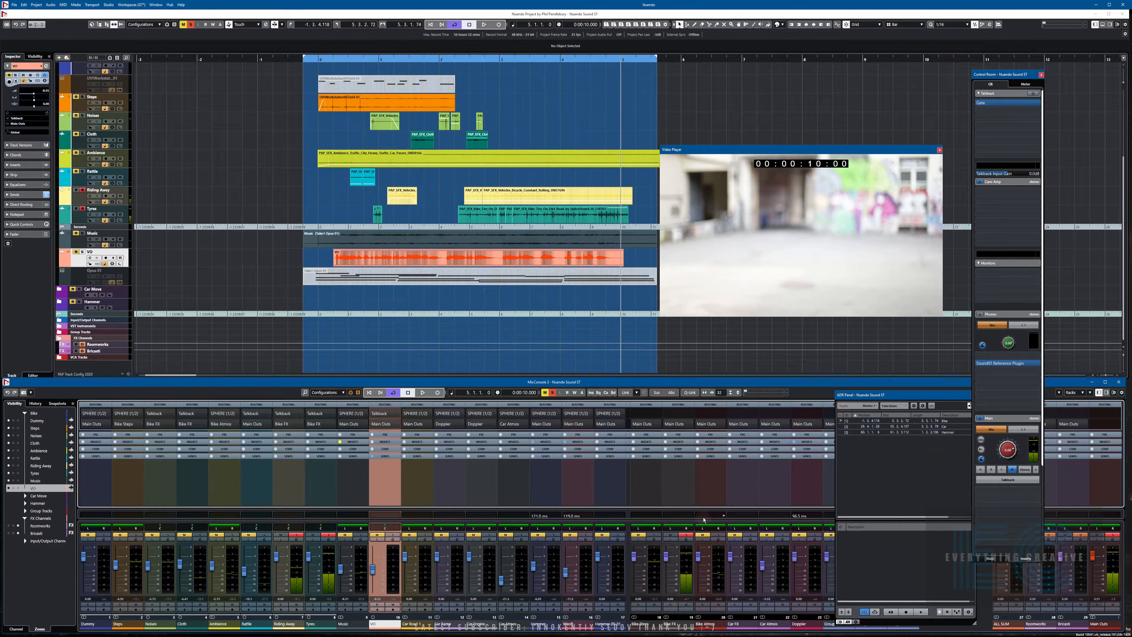
{"action": "key", "text": "KP_Subtract"}
{"action": "key", "text": "KP_Subtract"}
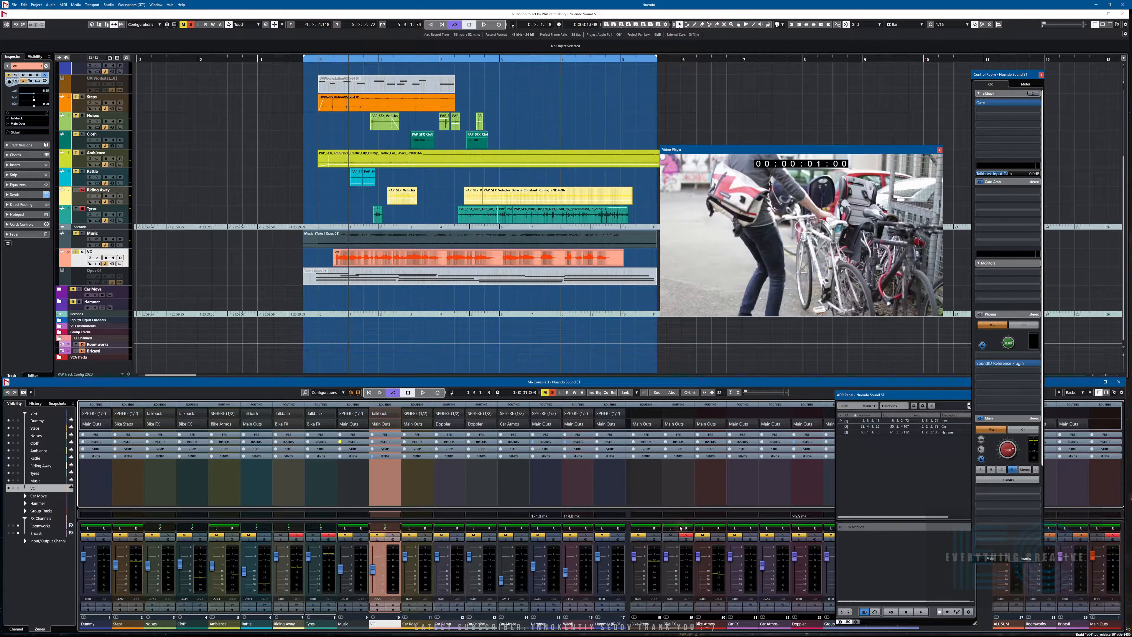
Switch the Bike FX group channel to the Stereo Balance Panner and audition a changed pan position during playback
{"action": "right_click", "coordinate": [680, 527]}
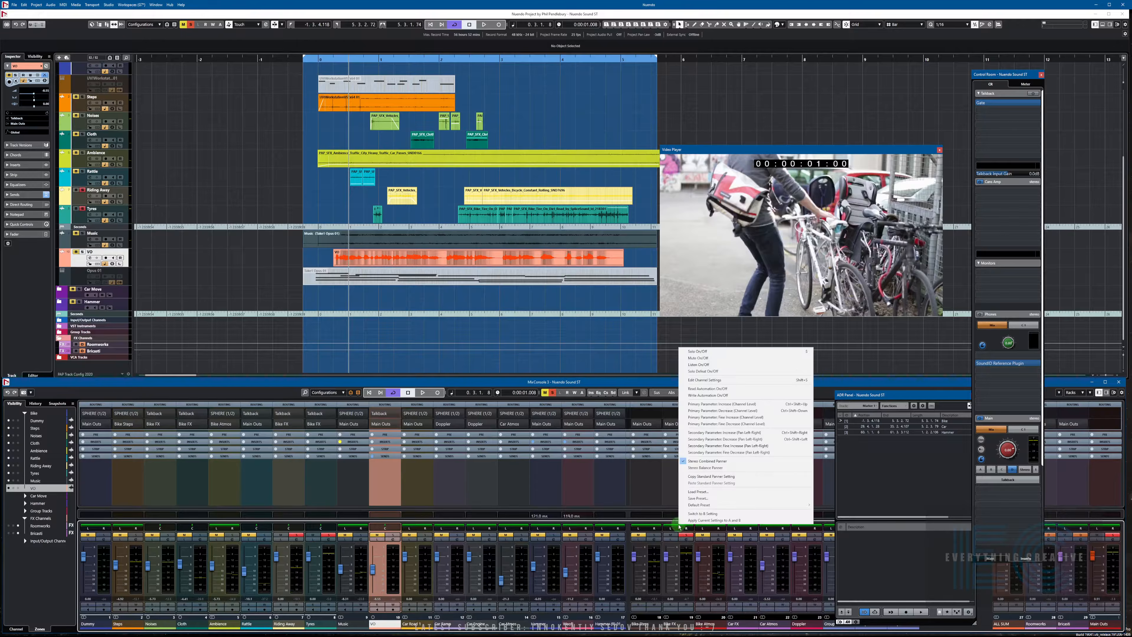
{"action": "left_click", "coordinate": [702, 468]}
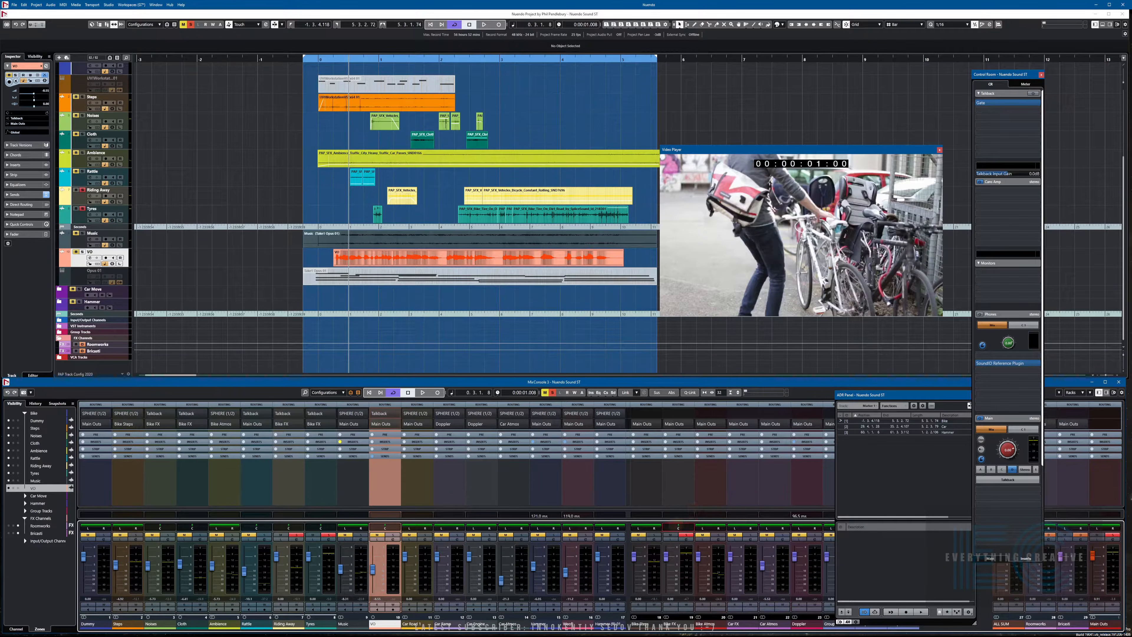
{"action": "left_click_drag", "start_coordinate": [678, 526], "coordinate": [666, 525]}
{"action": "key", "text": "space"}
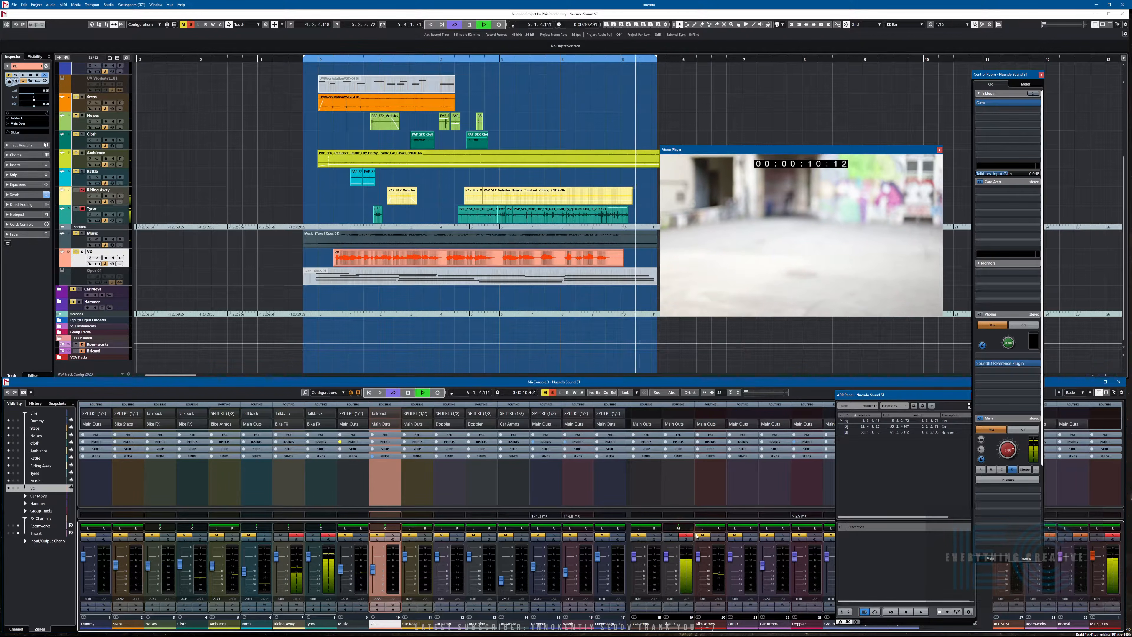
{"action": "key", "text": "space"}
{"action": "key", "text": "KP_Subtract"}
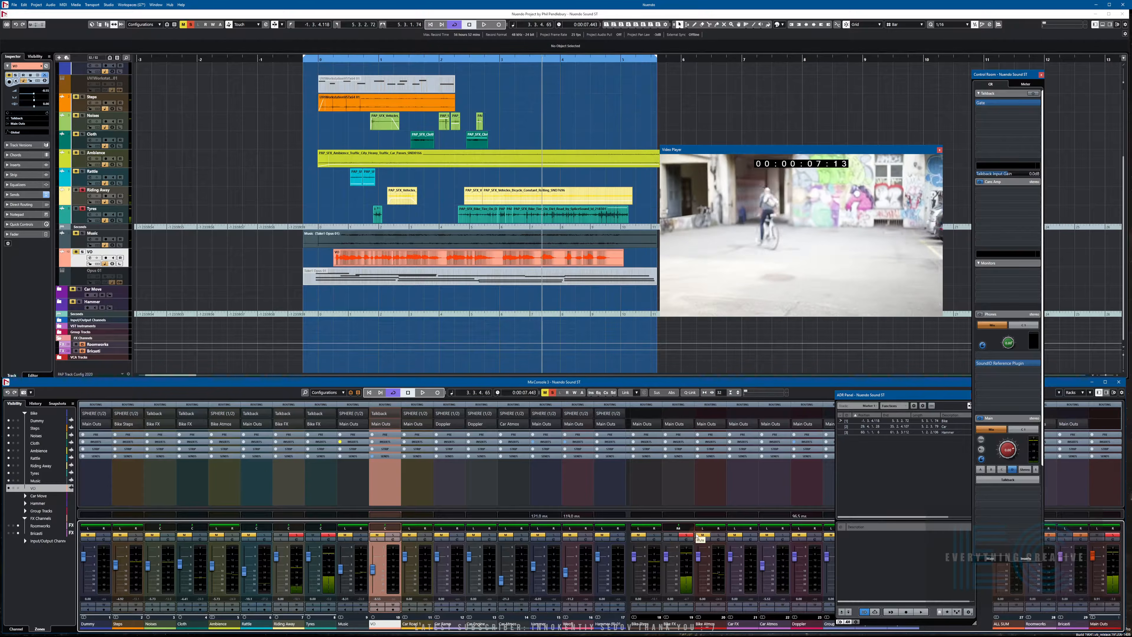
{"action": "key", "text": "KP_Add"}
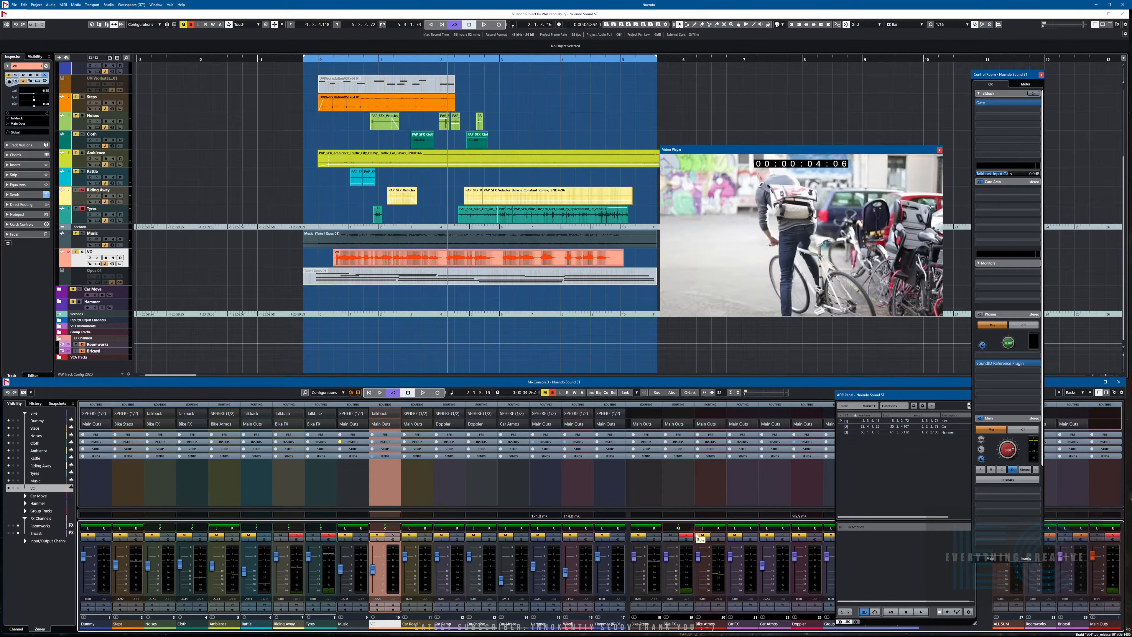
Enable write automation on the Bike FX group channel and record its pan moving from right towards left during the ride-away
{"action": "left_click_drag", "start_coordinate": [678, 525], "coordinate": [683, 526]}
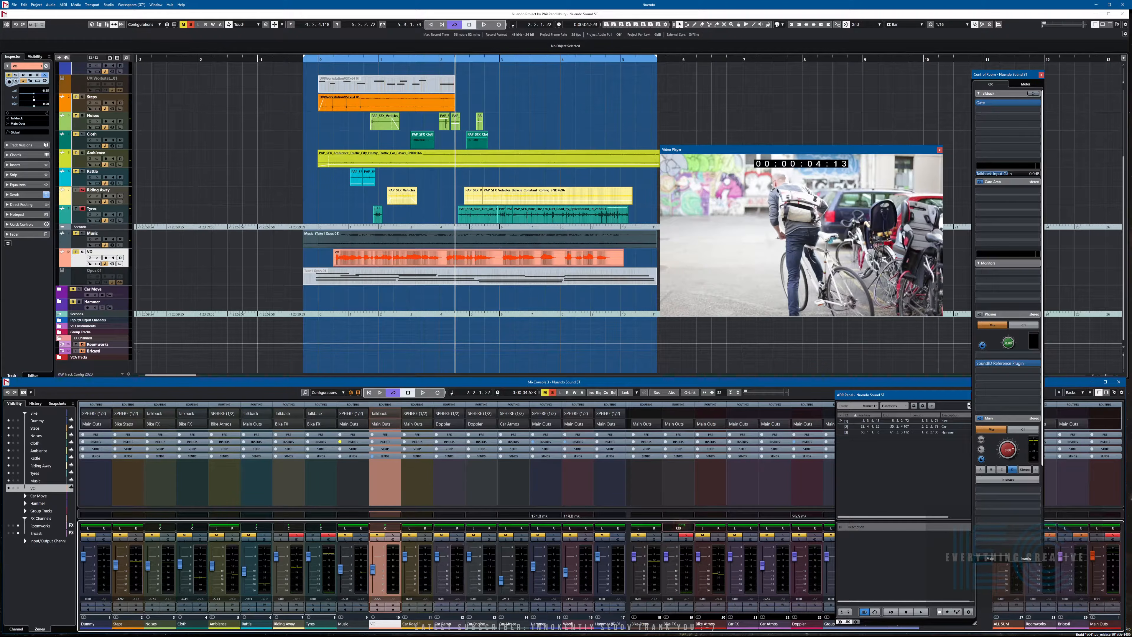
{"action": "left_click", "coordinate": [685, 605]}
{"action": "key", "text": "KP_Subtract"}
{"action": "key", "text": "space"}
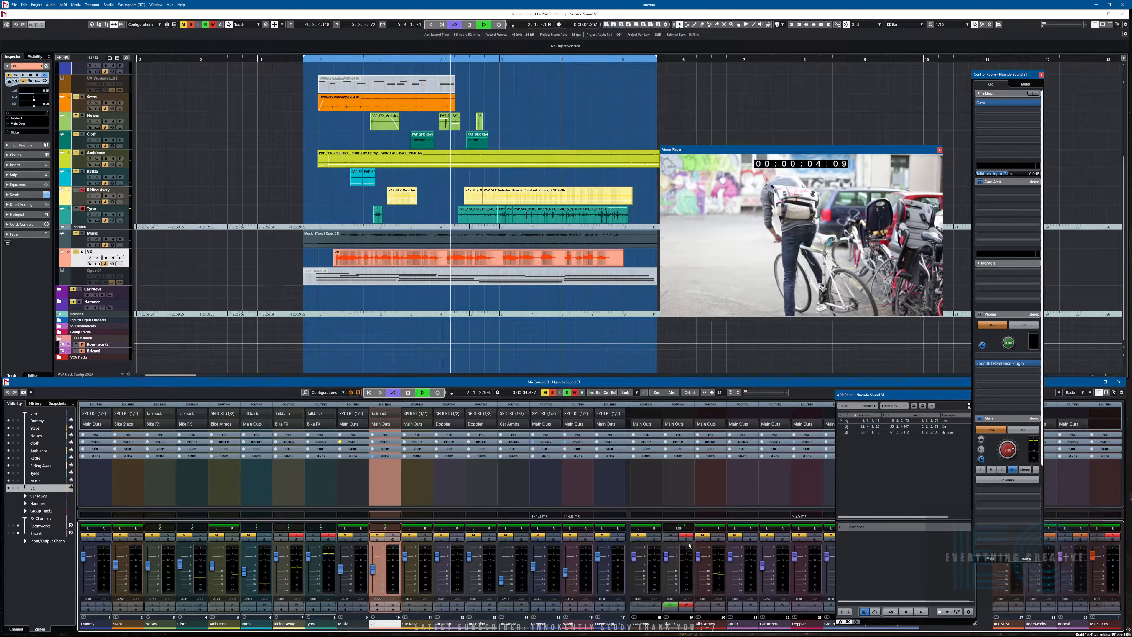
{"action": "left_click_drag", "start_coordinate": [686, 528], "coordinate": [669, 528]}
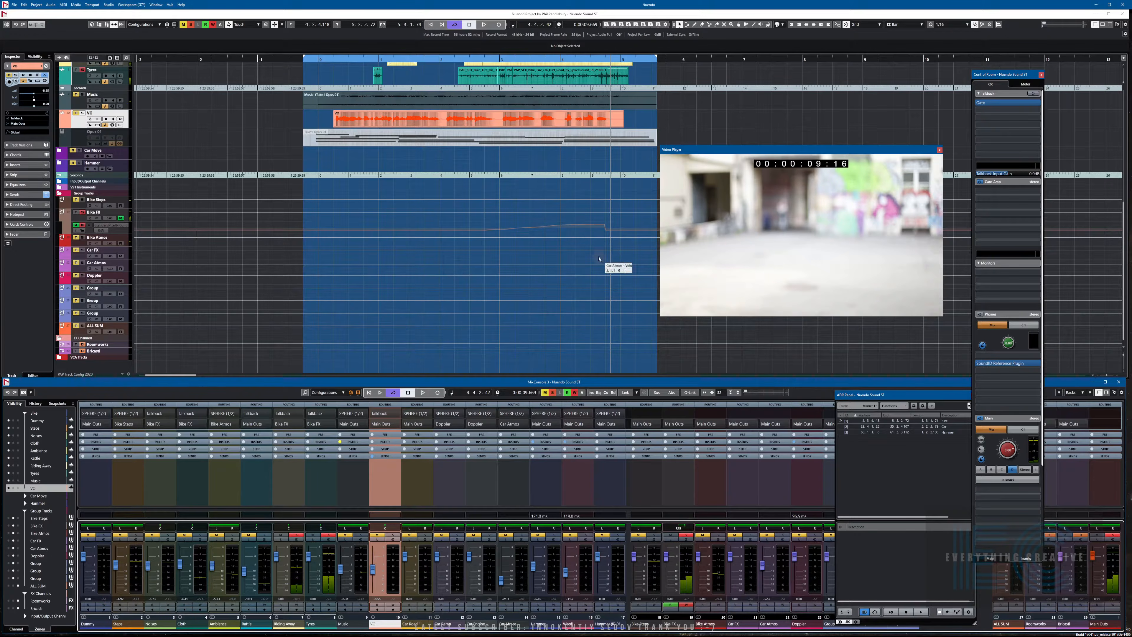
Delete the automation point where the Bike FX pan curve drops back near the end, and replay the section
{"action": "left_click", "coordinate": [606, 230]}
{"action": "key", "text": "Delete"}
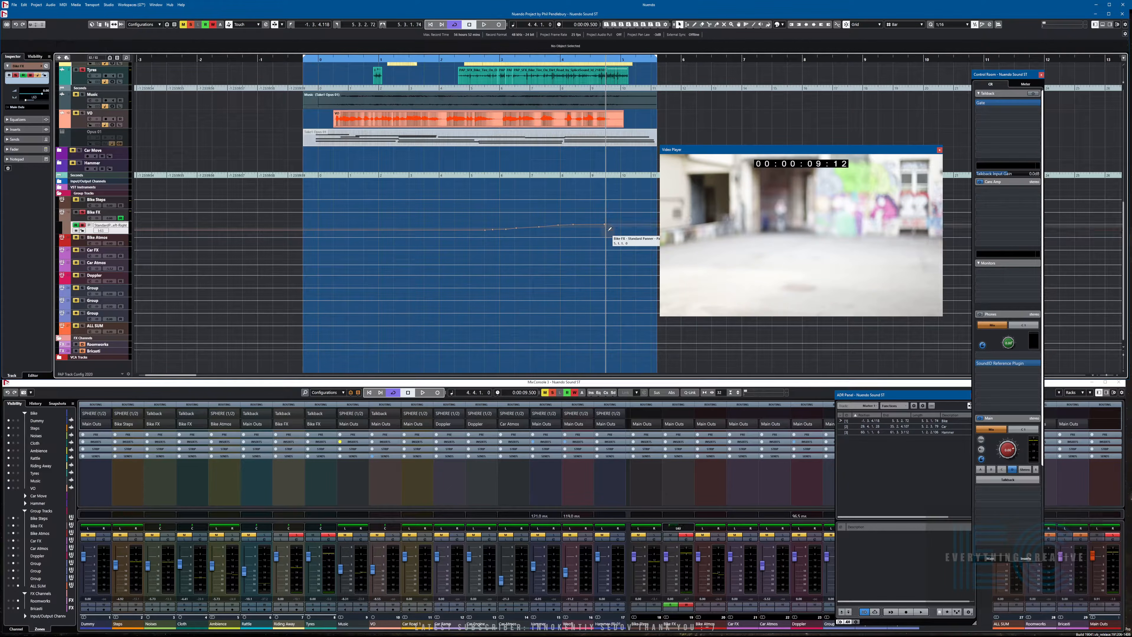
{"action": "key", "text": "KP_Subtract"}
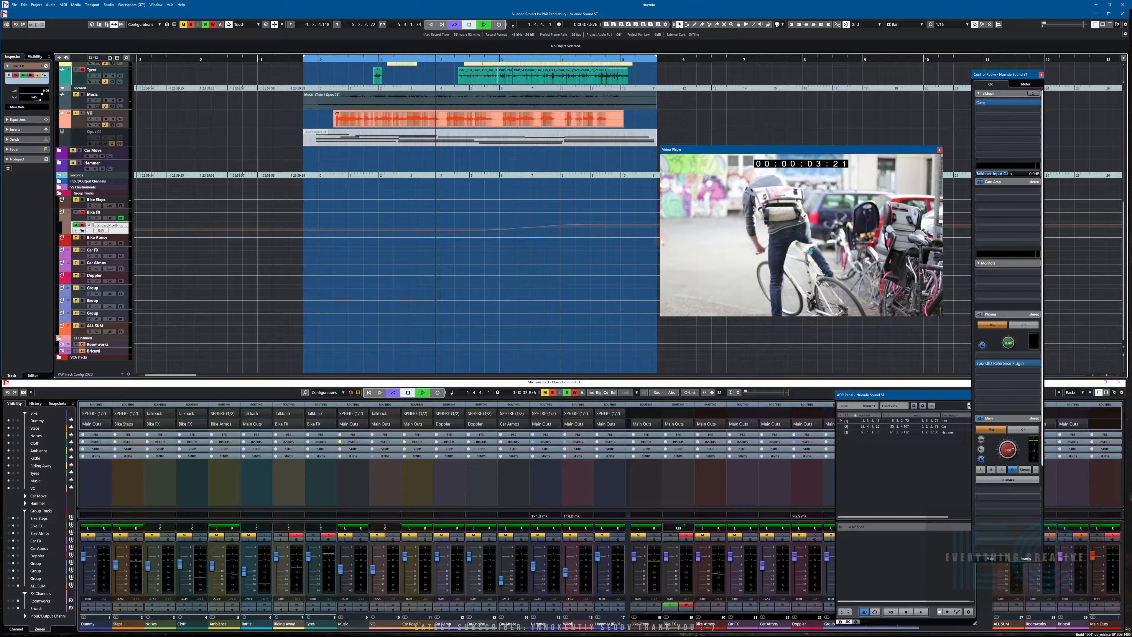
{"action": "key", "text": "space"}
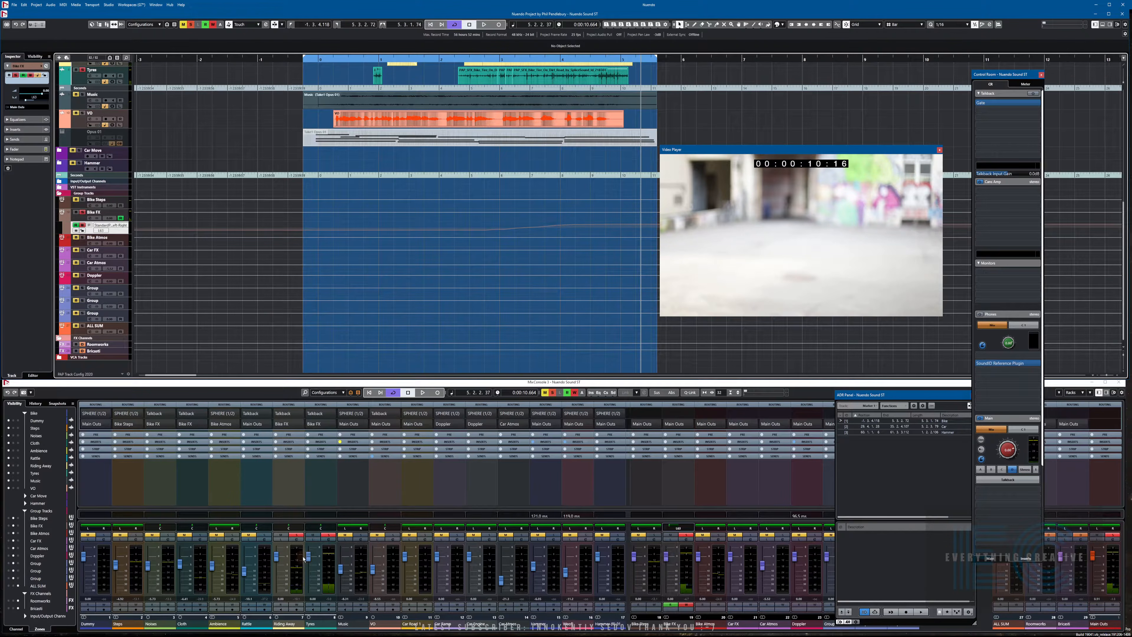
{"action": "key", "text": "KP_Subtract"}
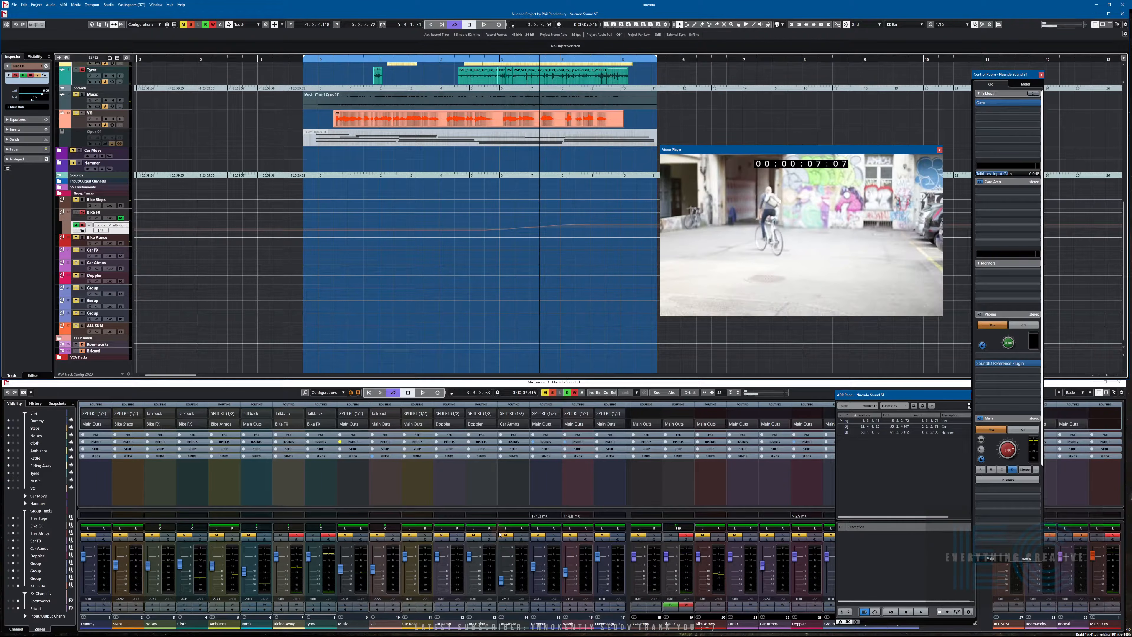
Record a fade-down of the Bike FX group's volume during the ride-away and replay the scene from the left locator
{"action": "scroll", "coordinate": [575, 368], "scroll_direction": "up", "scroll_amount": 5}
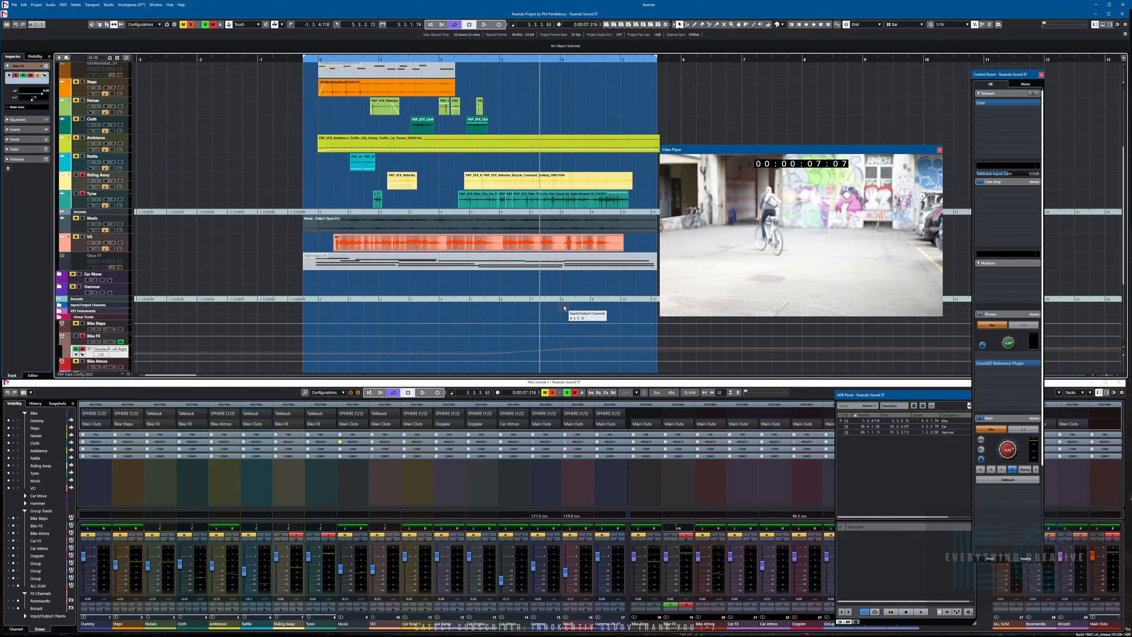
{"action": "key", "text": "KP_Subtract"}
{"action": "key", "text": "KP_Subtract"}
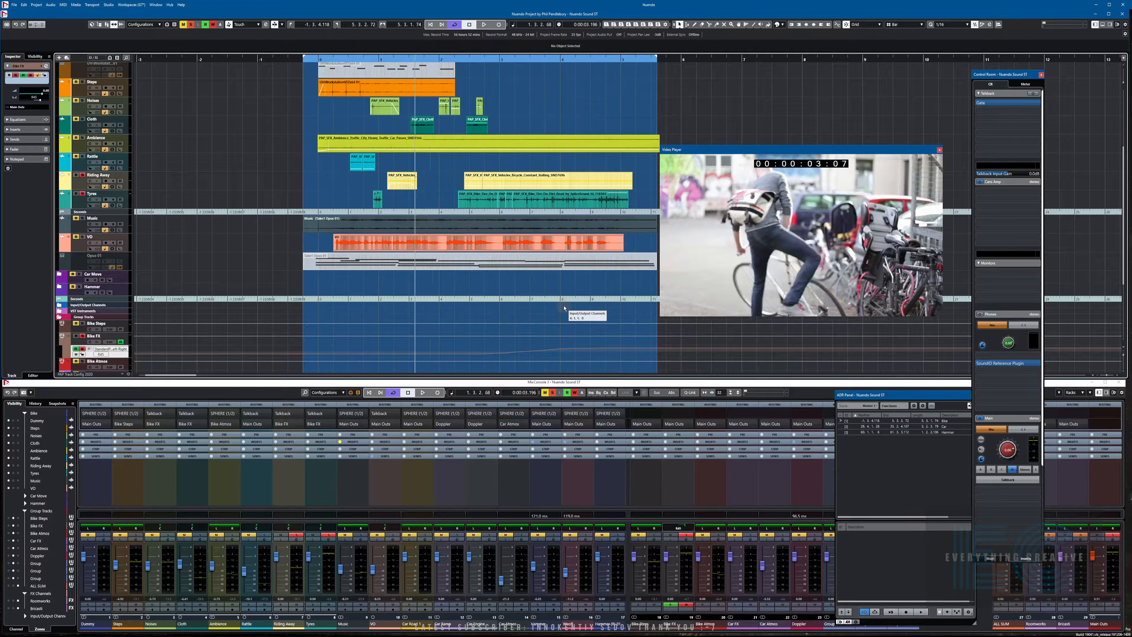
{"action": "key", "text": "space"}
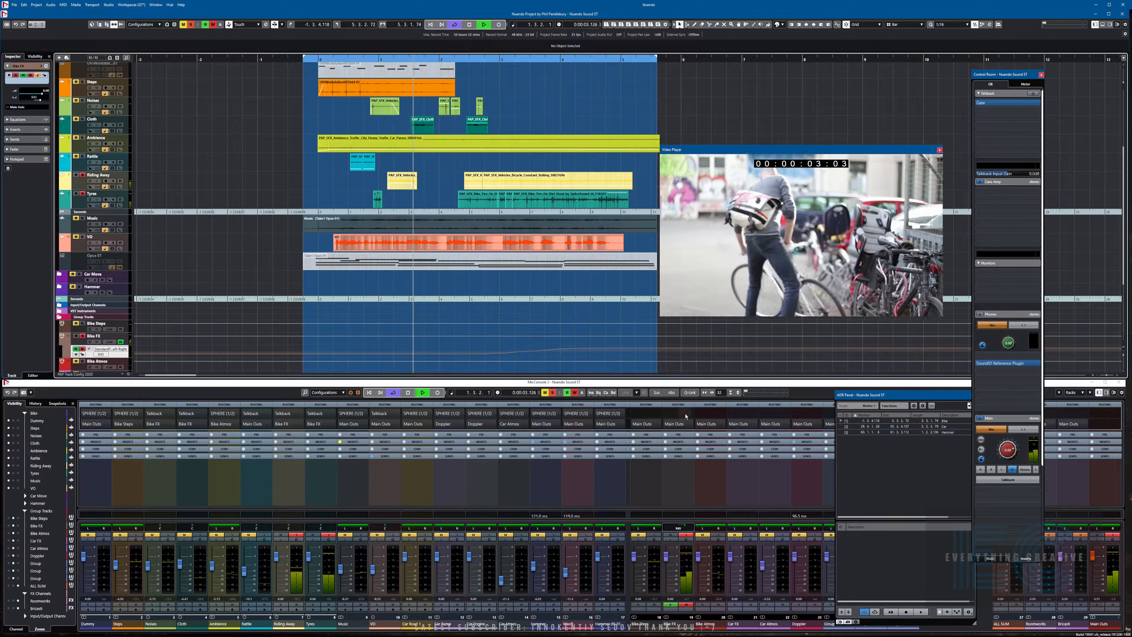
{"action": "left_click", "coordinate": [667, 559]}
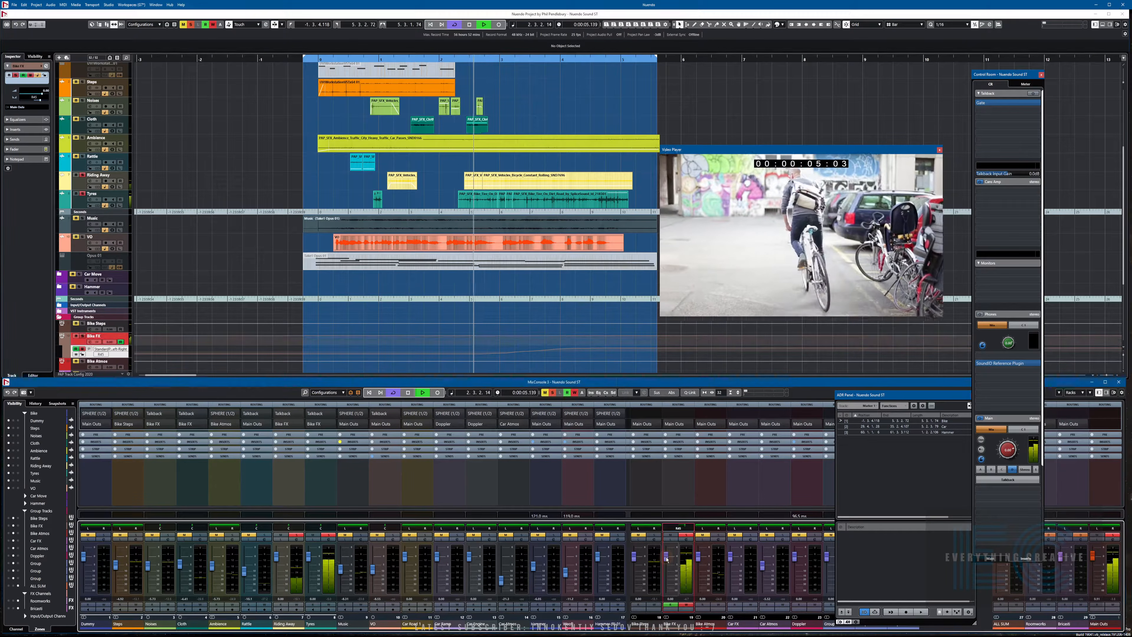
{"action": "left_click_drag", "start_coordinate": [667, 560], "coordinate": [667, 585]}
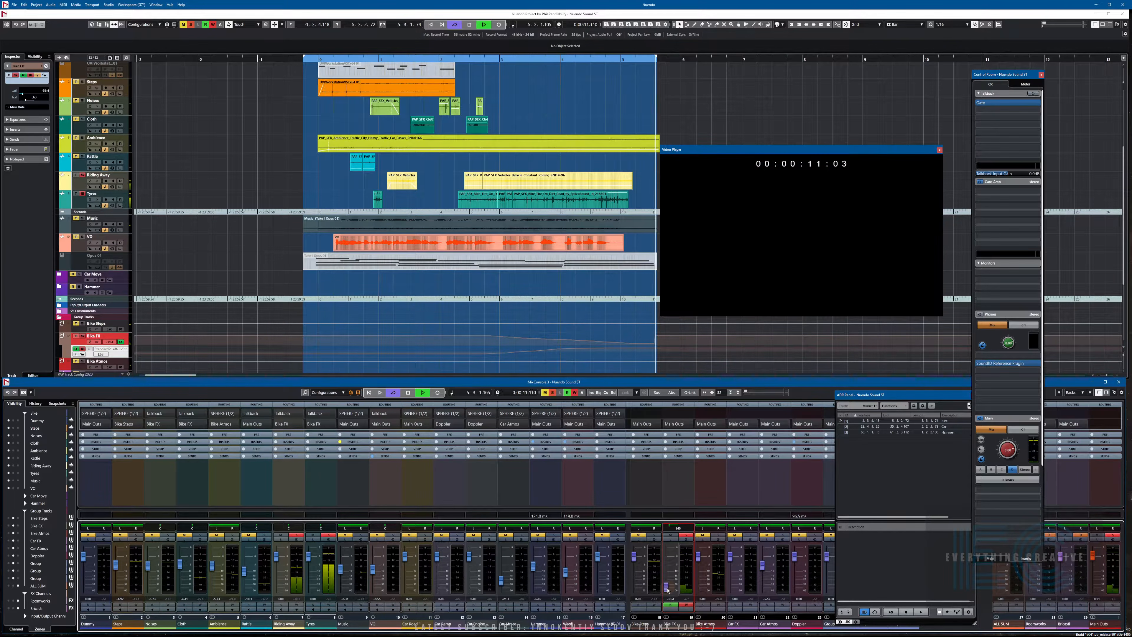
{"action": "key", "text": "space"}
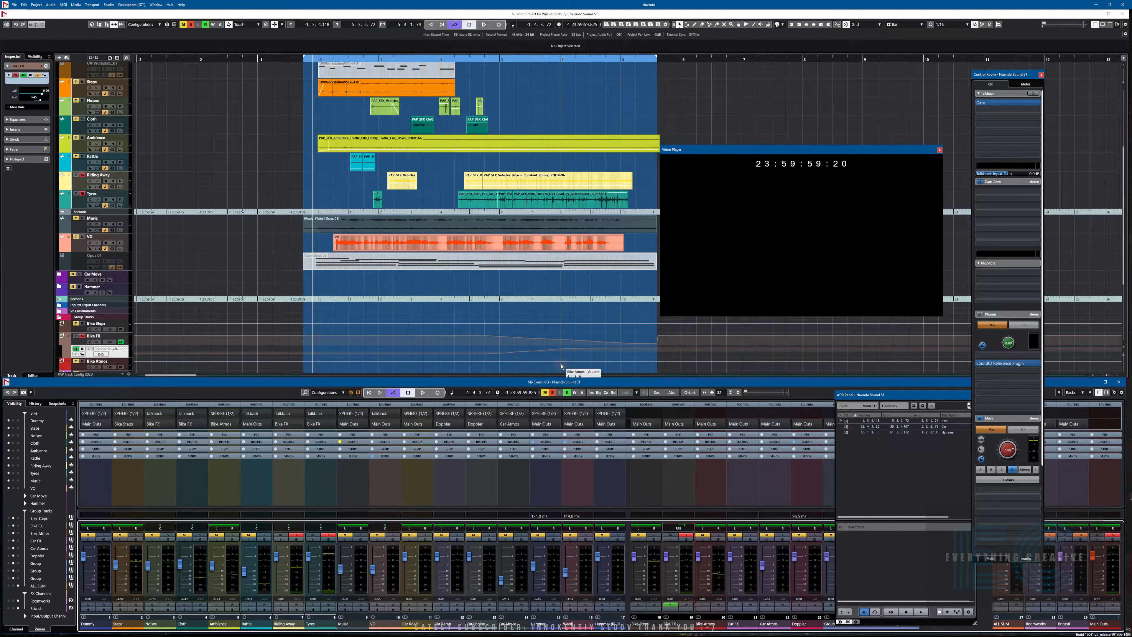
{"action": "key", "text": "KP_1"}
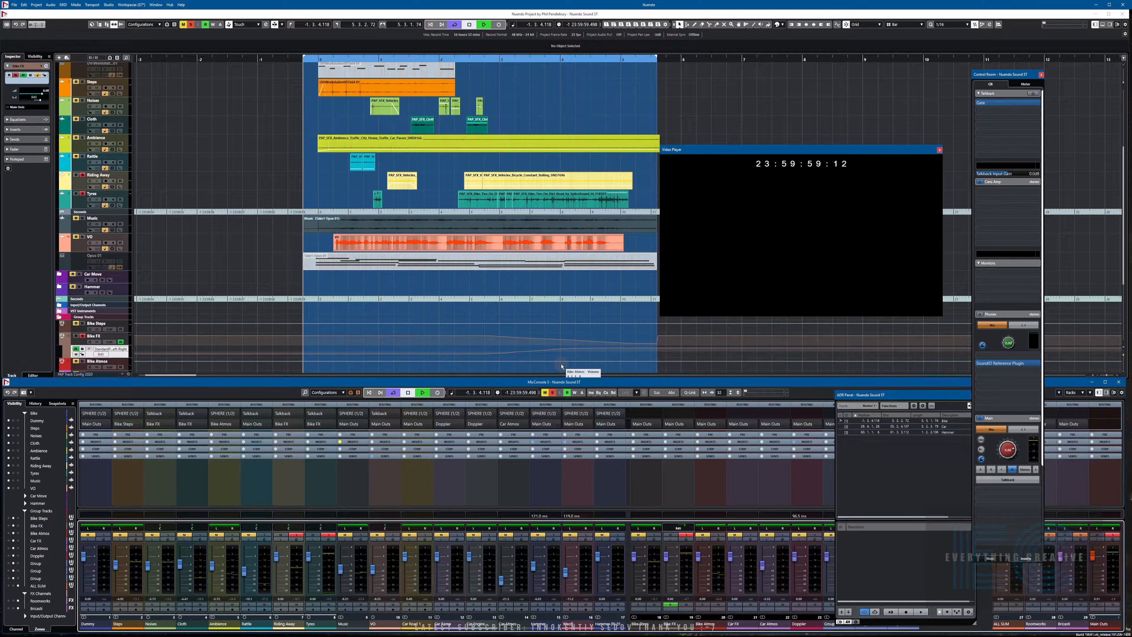
{"action": "key", "text": "space"}
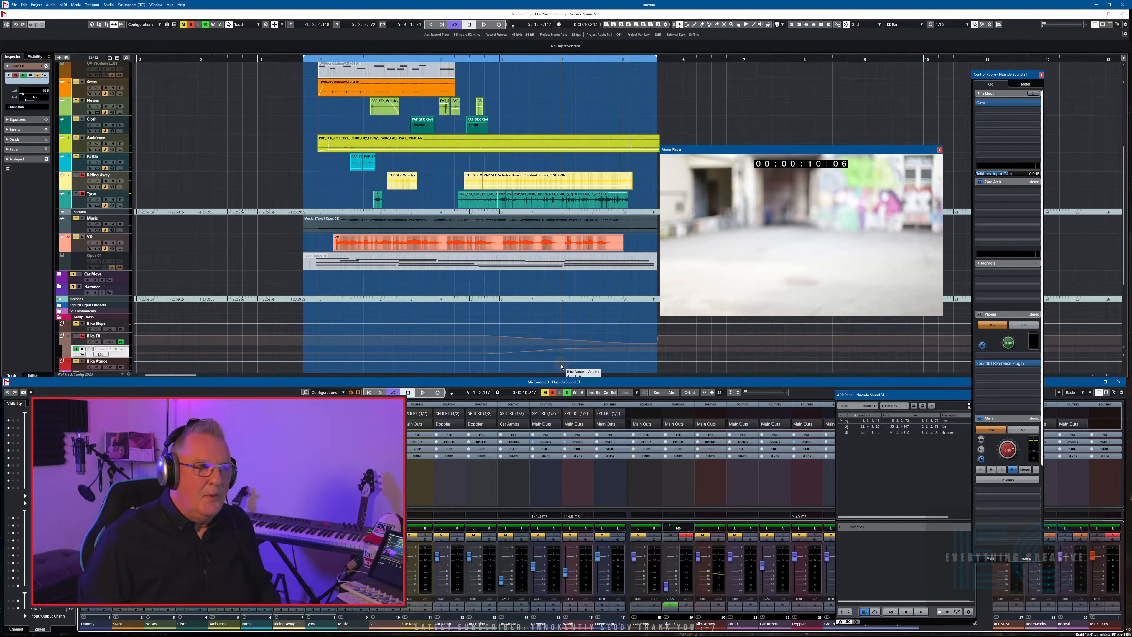
Solo the Steps track and play back the bike scene
{"action": "key", "text": "KP_Subtract"}
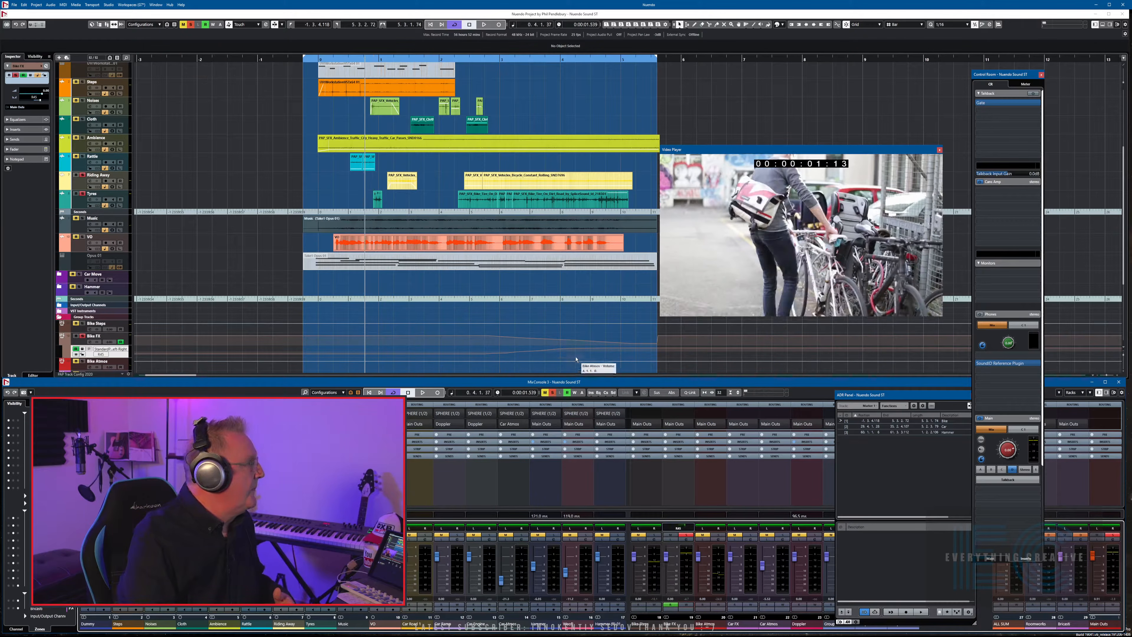
{"action": "left_click", "coordinate": [84, 85]}
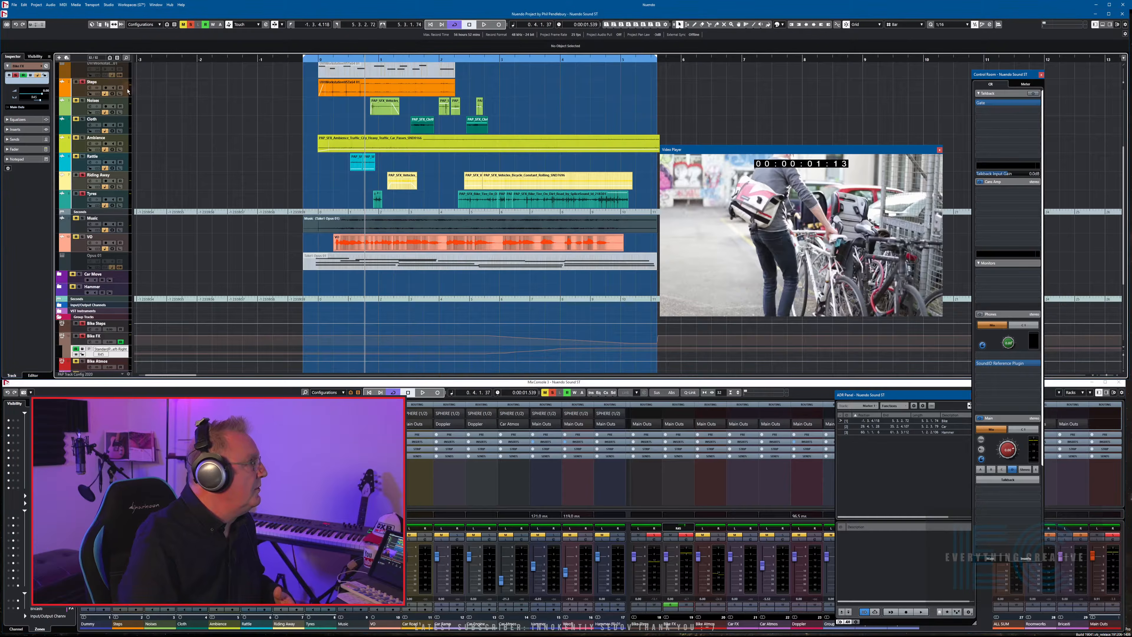
{"action": "key", "text": "space"}
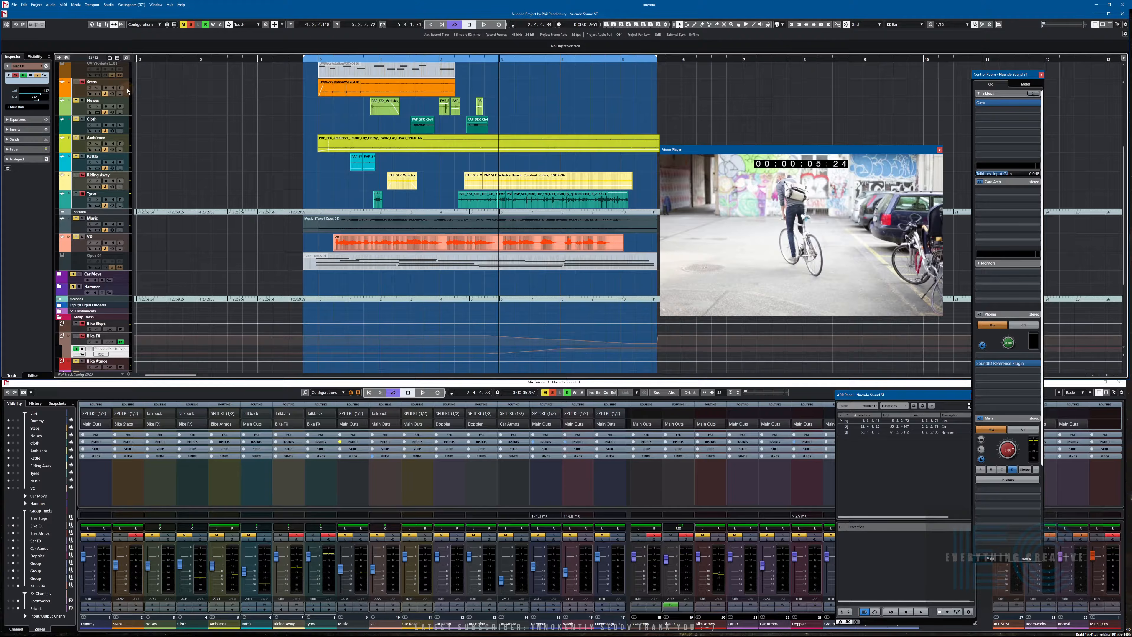
{"action": "key", "text": "KP_Subtract"}
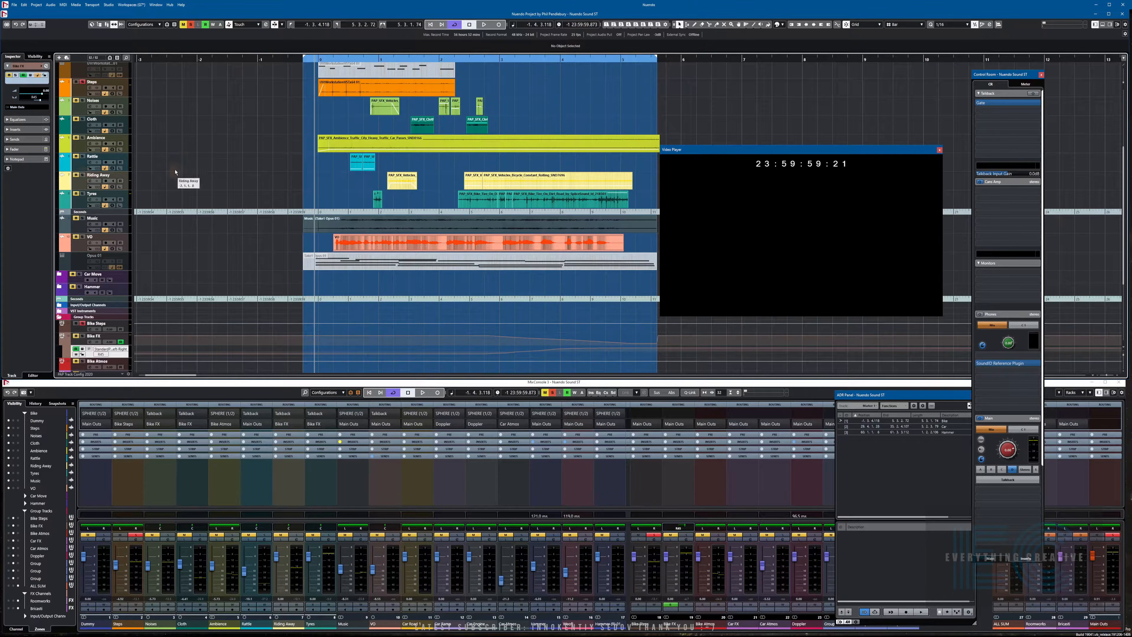
Clear all solos, solo the Bike folder track, and play the scene from its start
{"action": "left_click", "coordinate": [190, 25]}
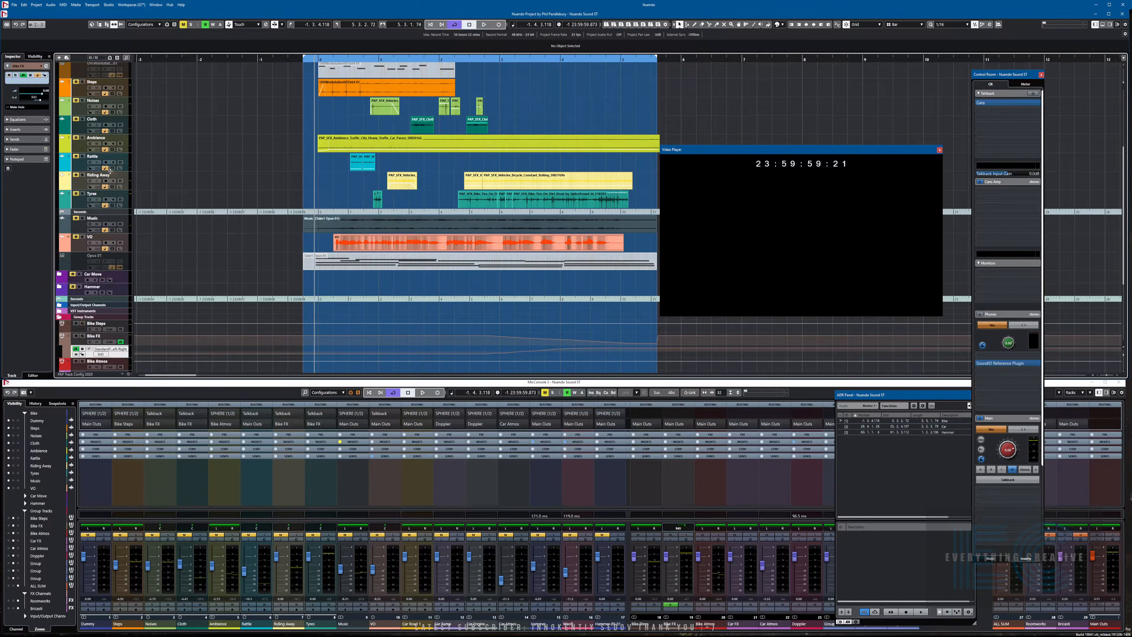
{"action": "scroll", "coordinate": [110, 171], "scroll_direction": "up", "scroll_amount": 5}
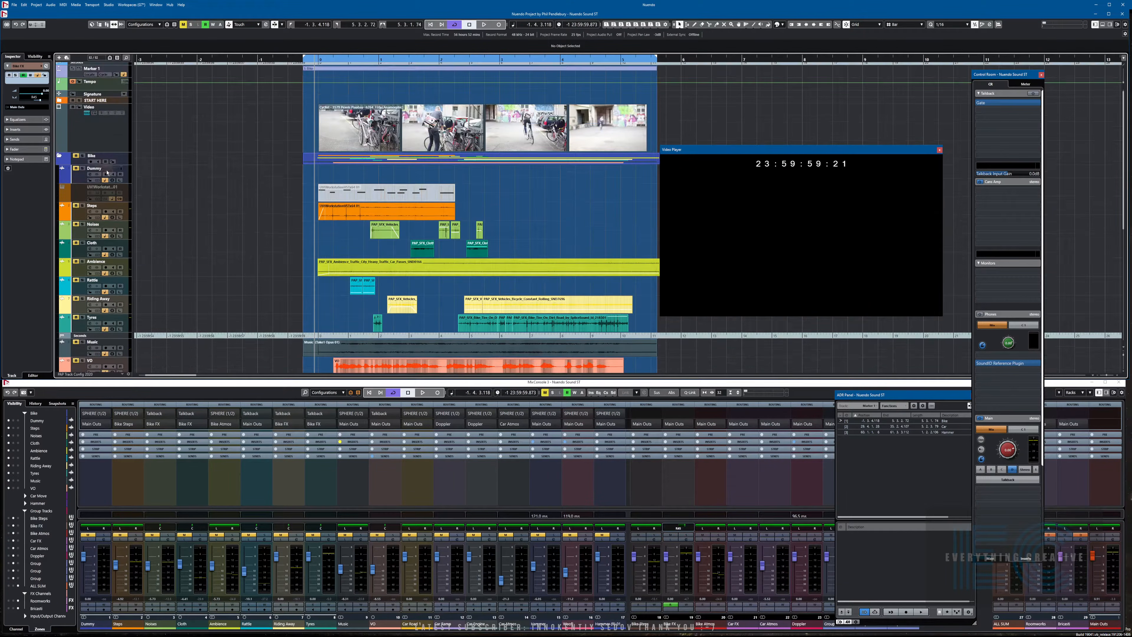
{"action": "left_click", "coordinate": [83, 156]}
{"action": "scroll", "coordinate": [169, 211], "scroll_direction": "down", "scroll_amount": 3}
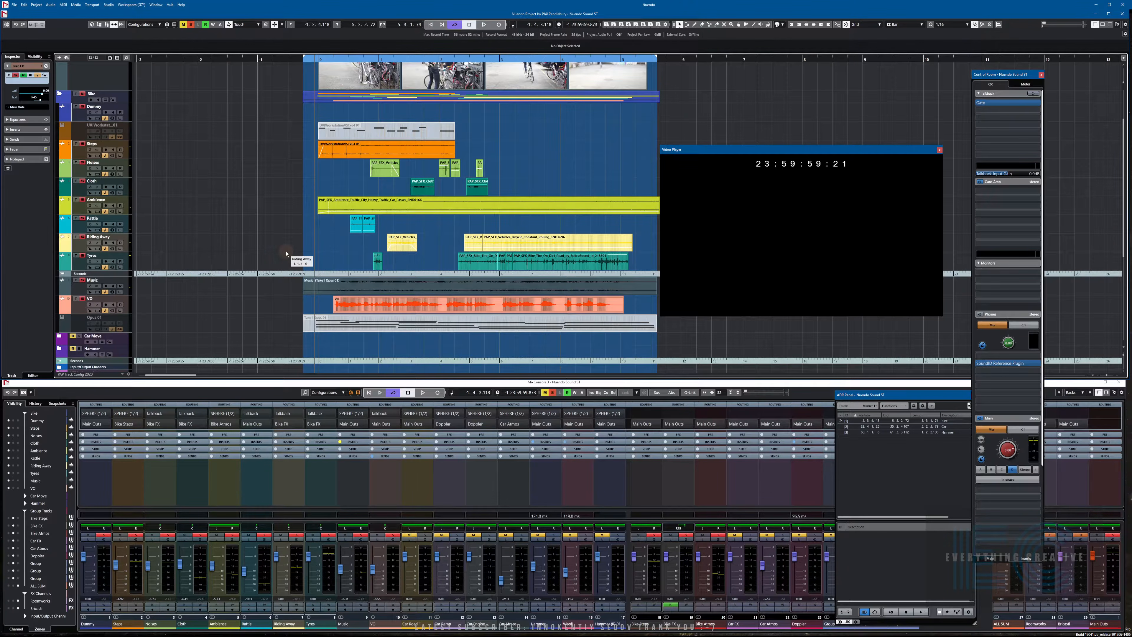
{"action": "key", "text": "space"}
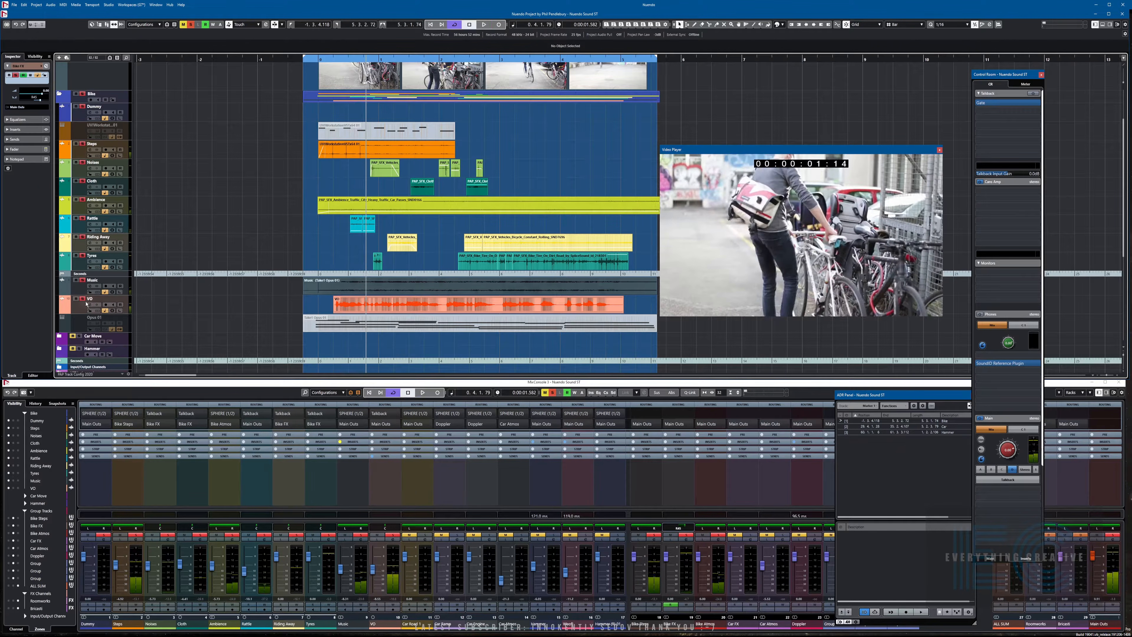
Mute the VO track and replay the bike scene from its start
{"action": "left_click", "coordinate": [75, 298]}
{"action": "key", "text": "KP_Subtract"}
{"action": "key", "text": "space"}
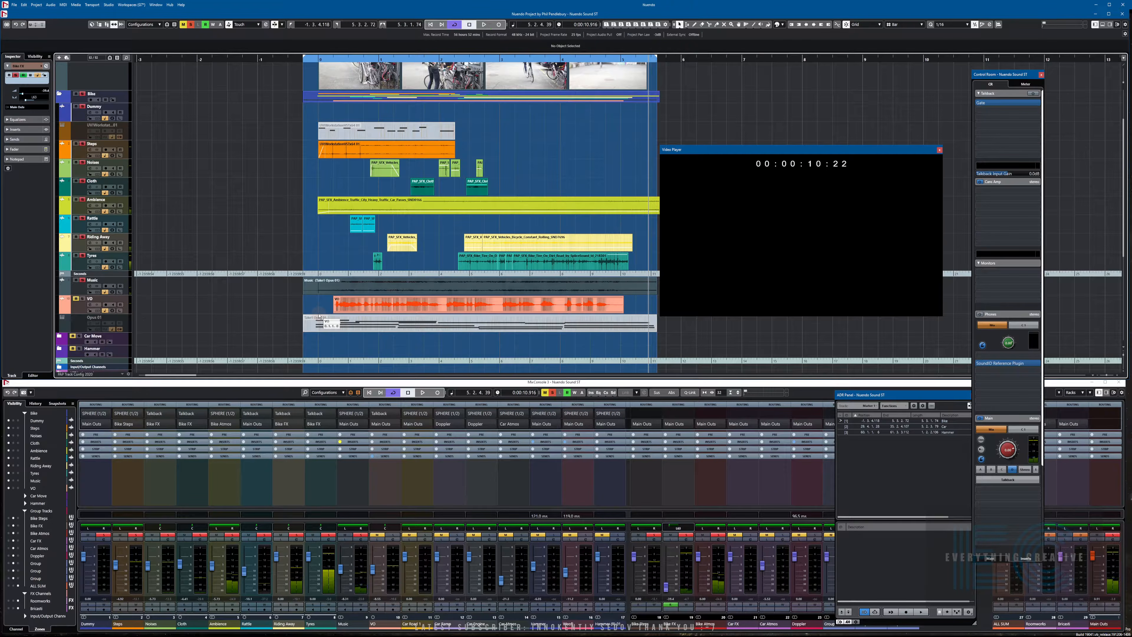
{"action": "key", "text": "KP_Subtract"}
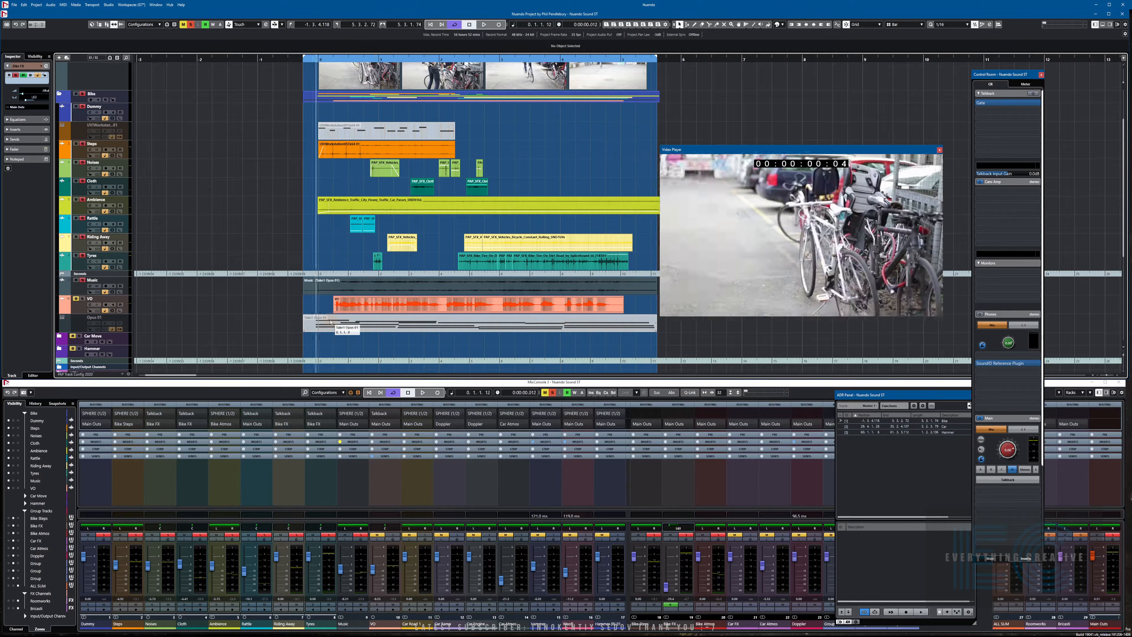
{"action": "key", "text": "space"}
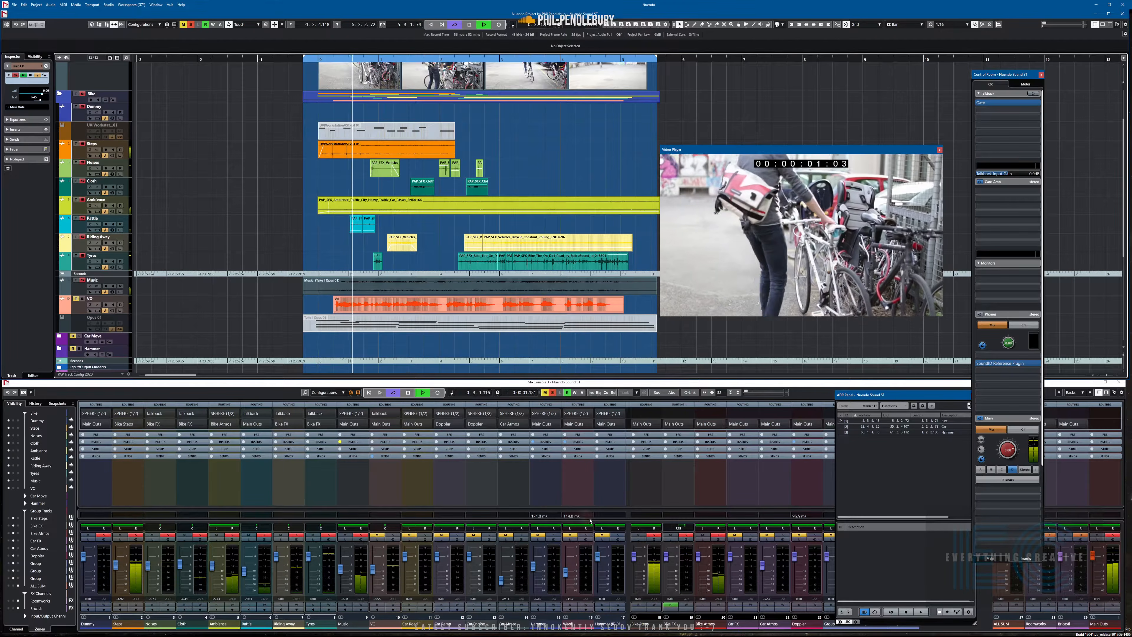
Select the Bike Steps group channel and audition the scene repeatedly from its start
{"action": "left_click", "coordinate": [635, 558]}
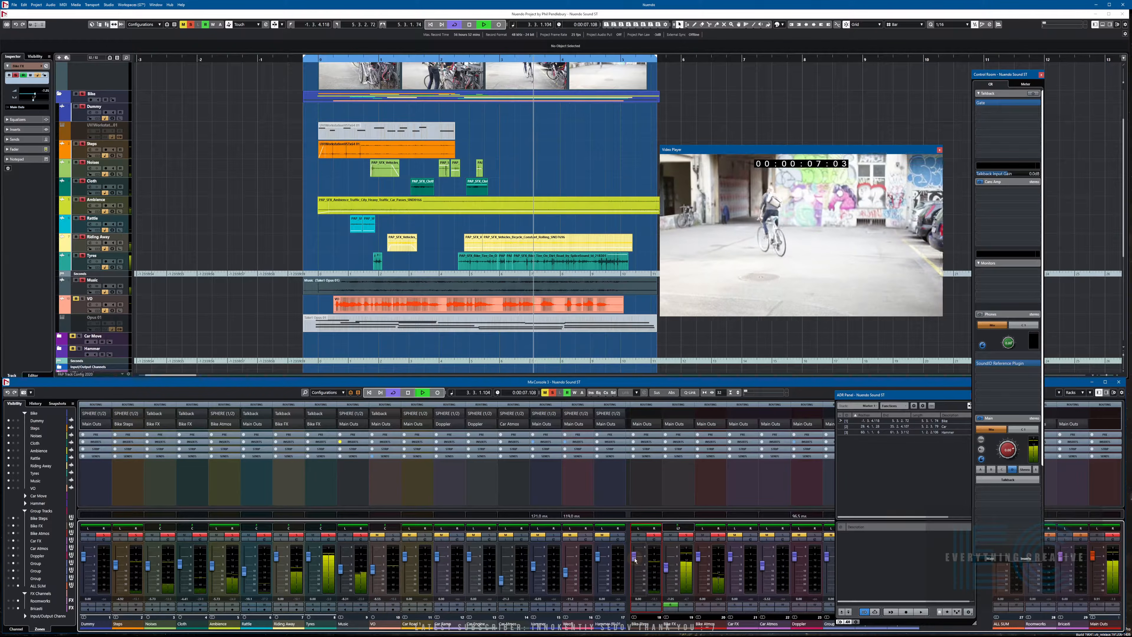
{"action": "key", "text": "space"}
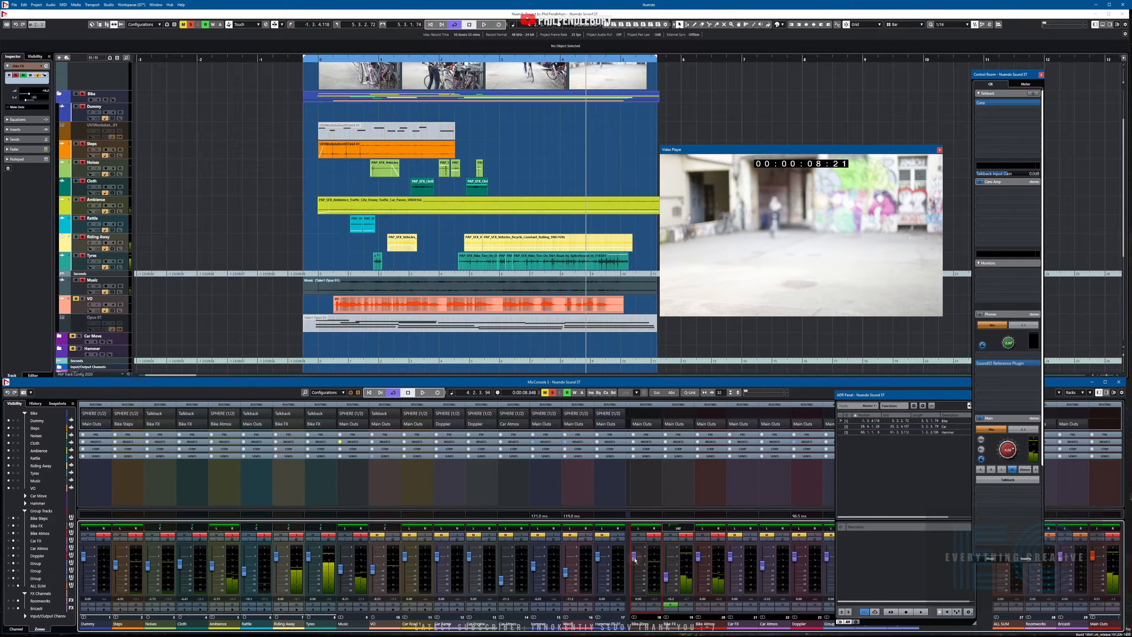
{"action": "key", "text": "KP_Subtract"}
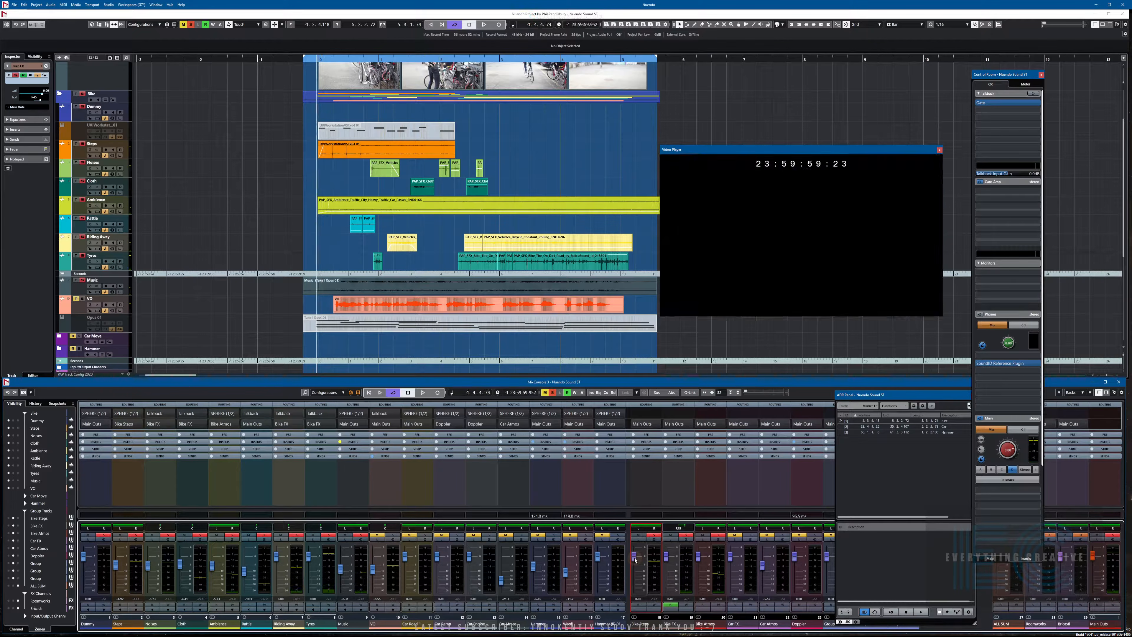
{"action": "key", "text": "space"}
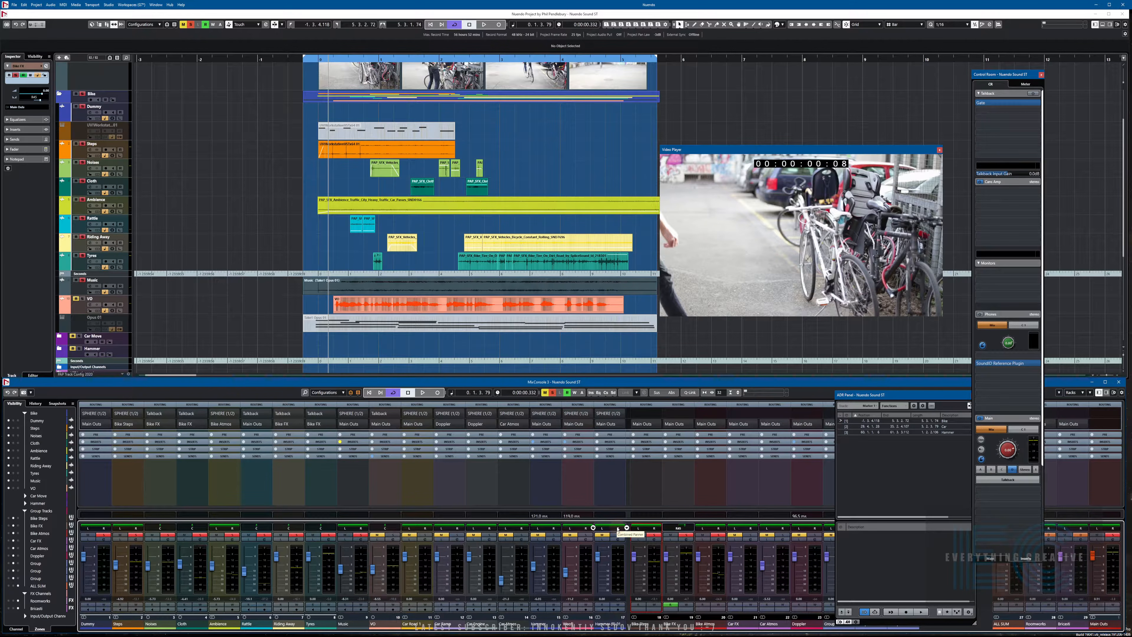
{"action": "key", "text": "KP_Subtract"}
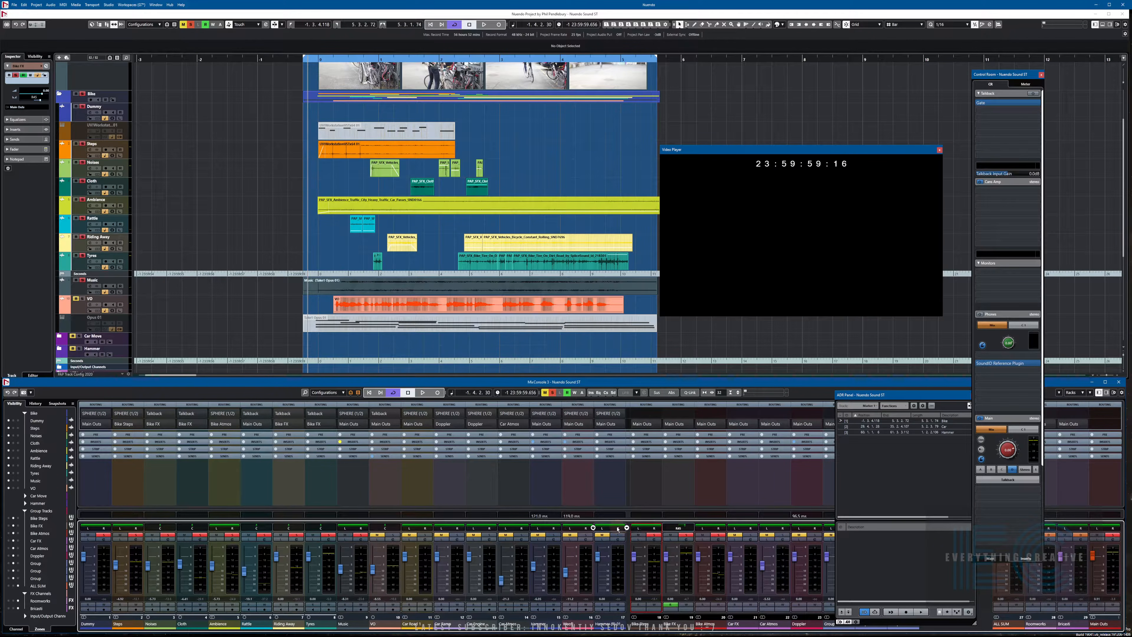
{"action": "key", "text": "space"}
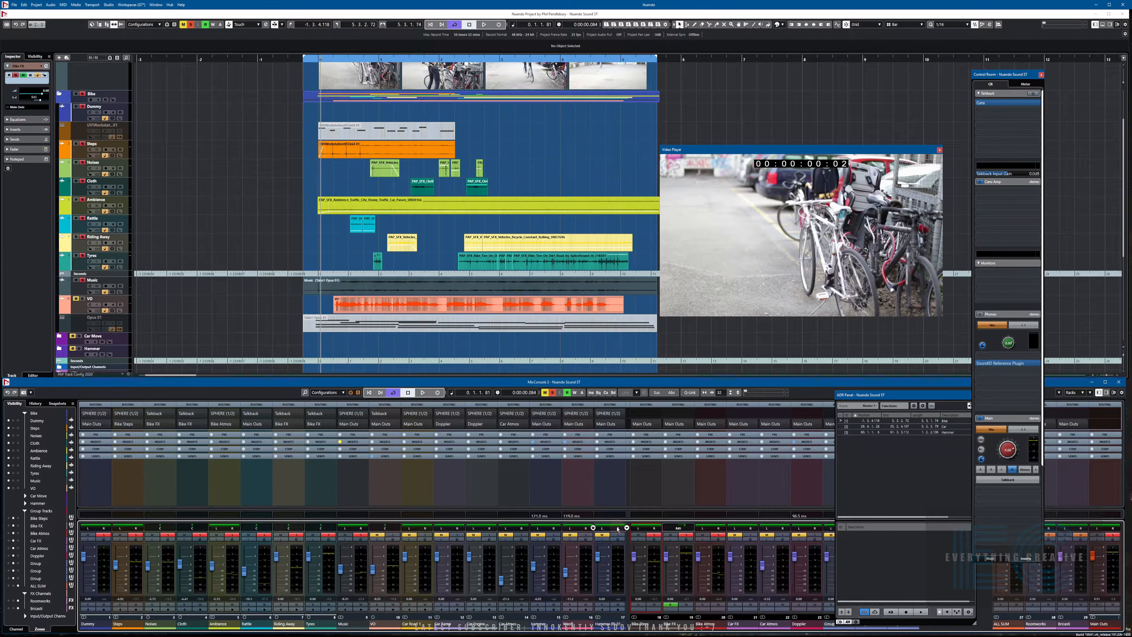
{"action": "key", "text": "KP_Subtract"}
{"action": "key", "text": "KP_Subtract"}
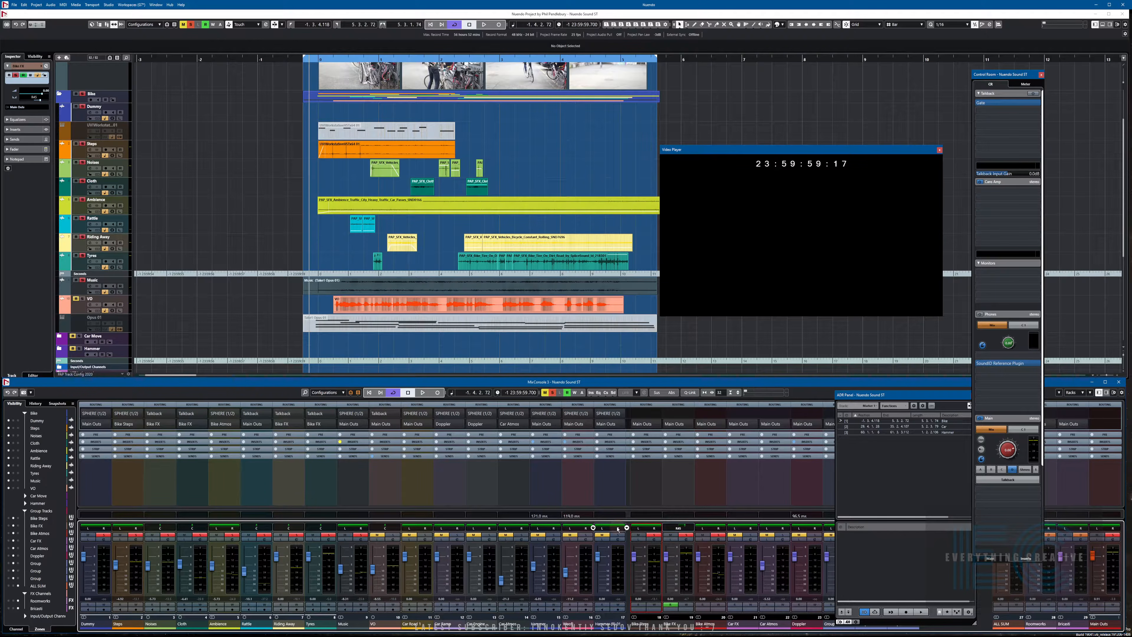
{"action": "key", "text": "space"}
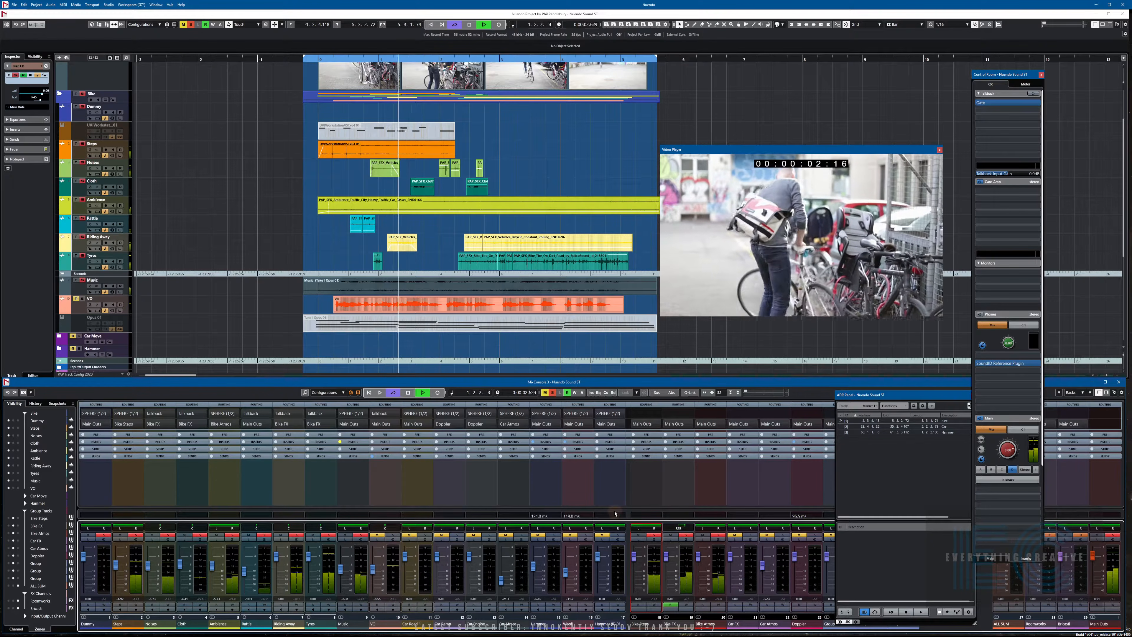
{"action": "key", "text": "space"}
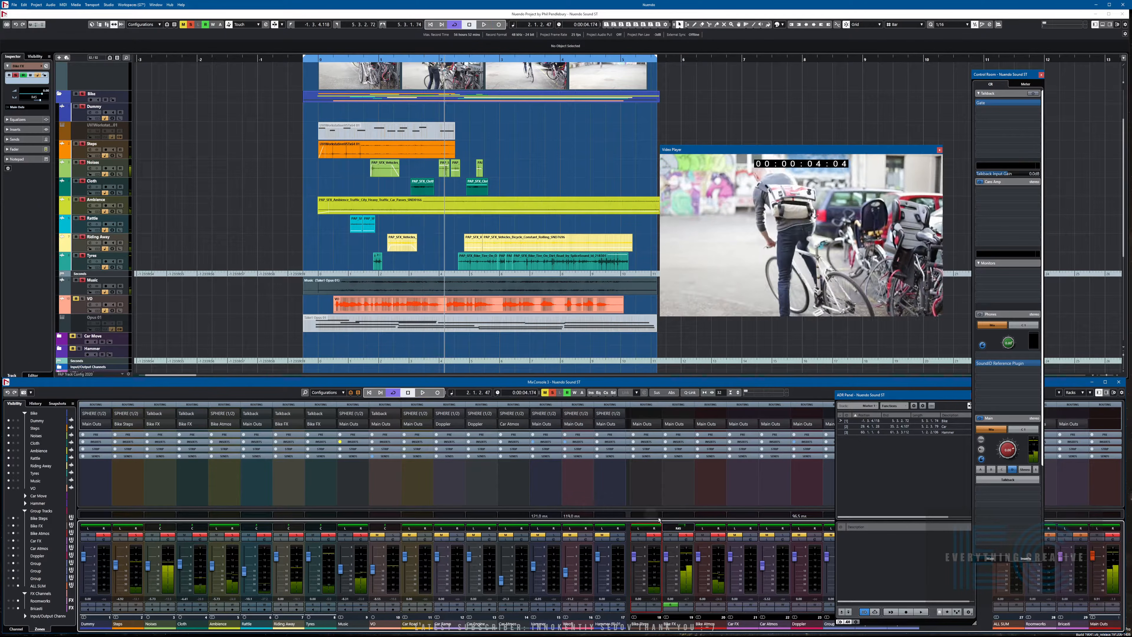
Enable write automation on the Bike Steps group, pan it left, and record a first pass moving the pan towards the centre
{"action": "left_click", "coordinate": [653, 605]}
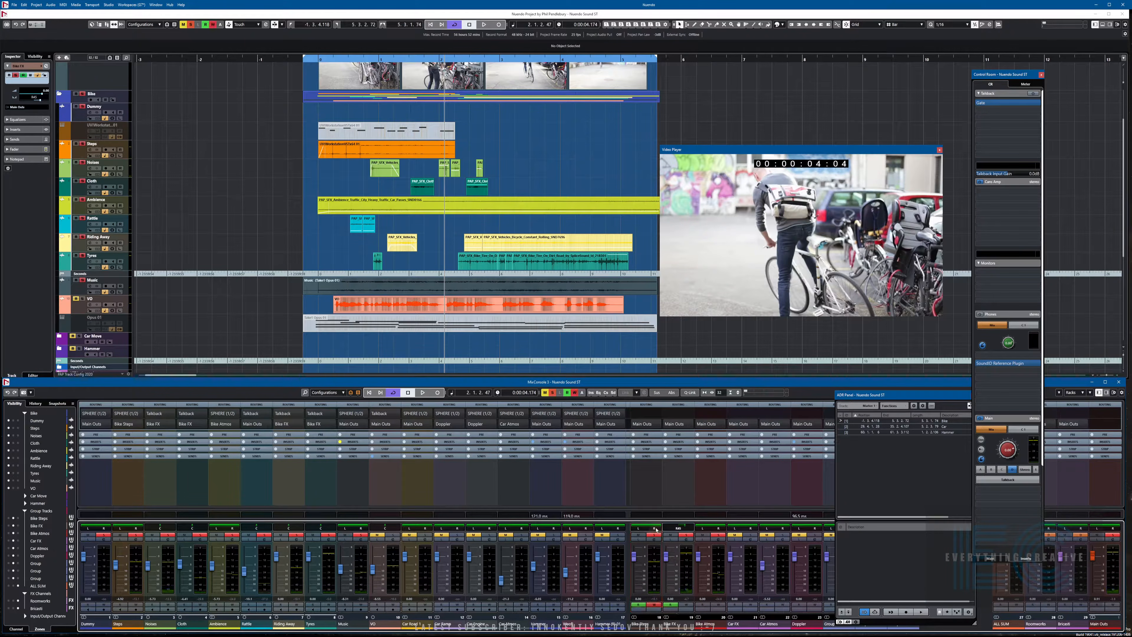
{"action": "left_click_drag", "start_coordinate": [656, 527], "coordinate": [642, 526]}
{"action": "key", "text": "KP_Subtract"}
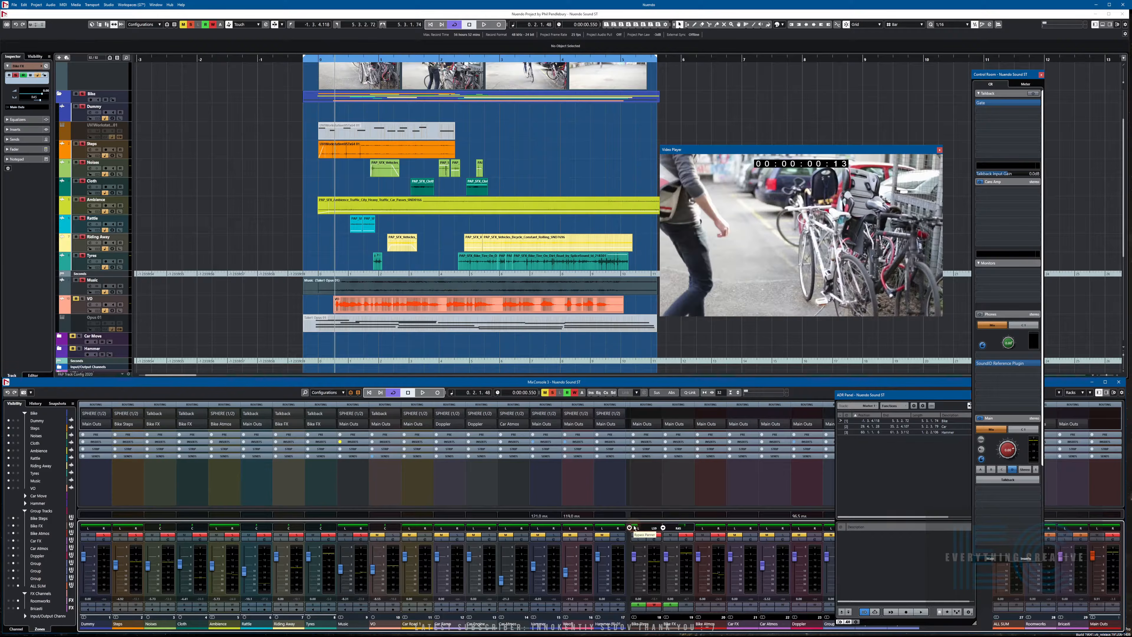
{"action": "key", "text": "space"}
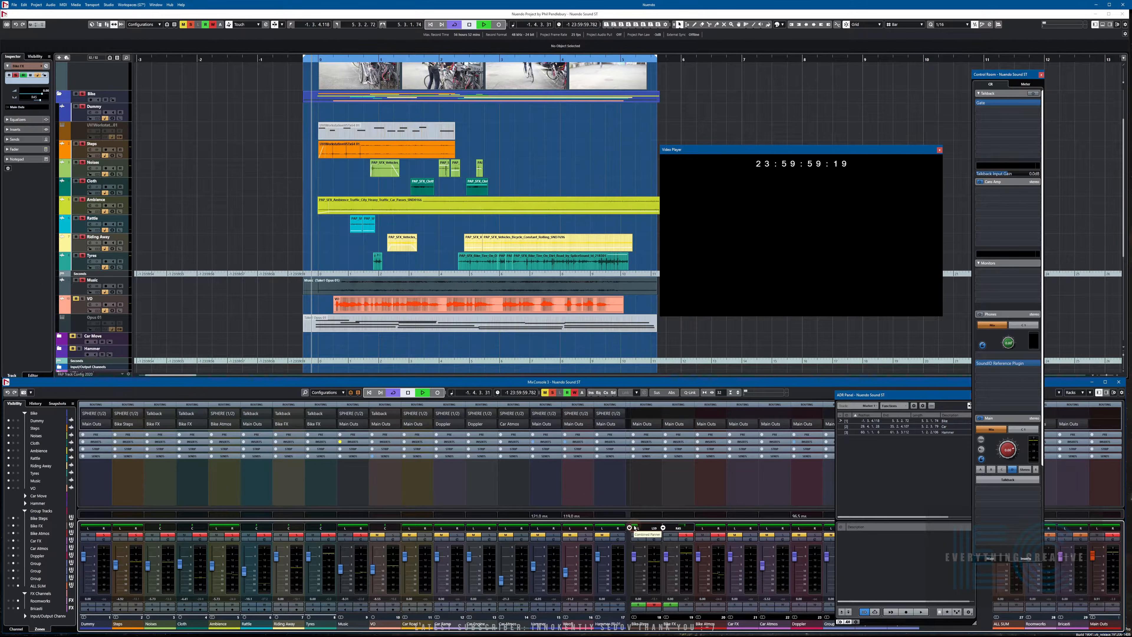
{"action": "left_click_drag", "start_coordinate": [634, 528], "coordinate": [648, 527]}
{"action": "key", "text": "space"}
{"action": "key", "text": "KP_Subtract"}
{"action": "key", "text": "KP_Subtract"}
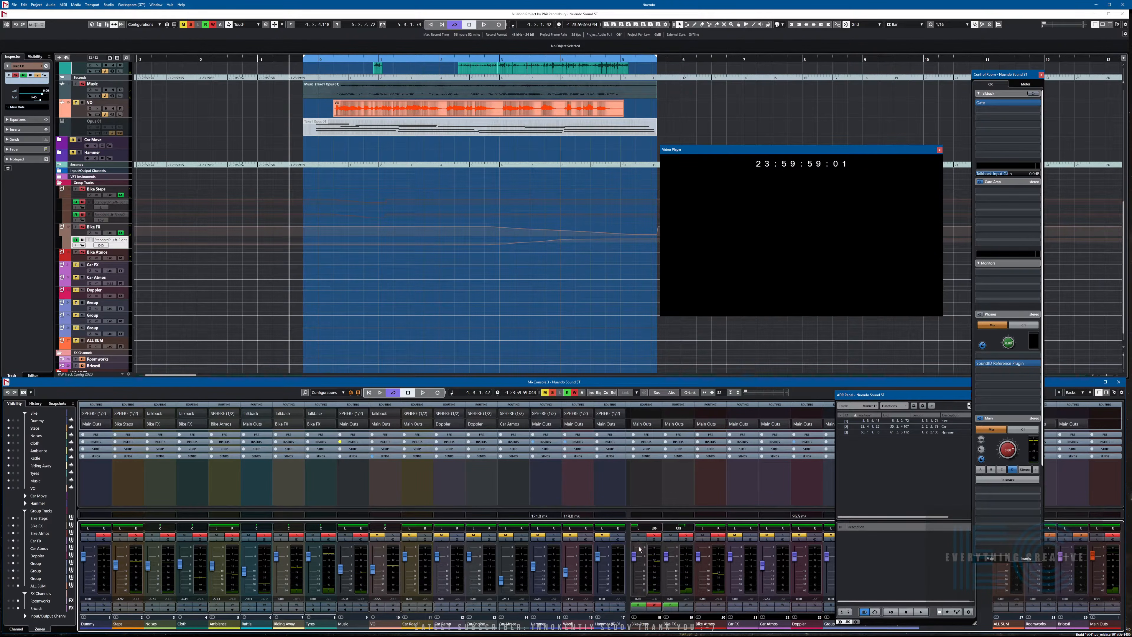
Record another Bike Steps pan move from left towards the centre, and disable write automation on that group
{"action": "key", "text": "space"}
{"action": "mouse_move", "coordinate": [635, 527]}
{"action": "left_mouse_down"}
{"action": "mouse_move", "coordinate": [658, 528]}
{"action": "mouse_move", "coordinate": [647, 527]}
{"action": "left_mouse_up"}
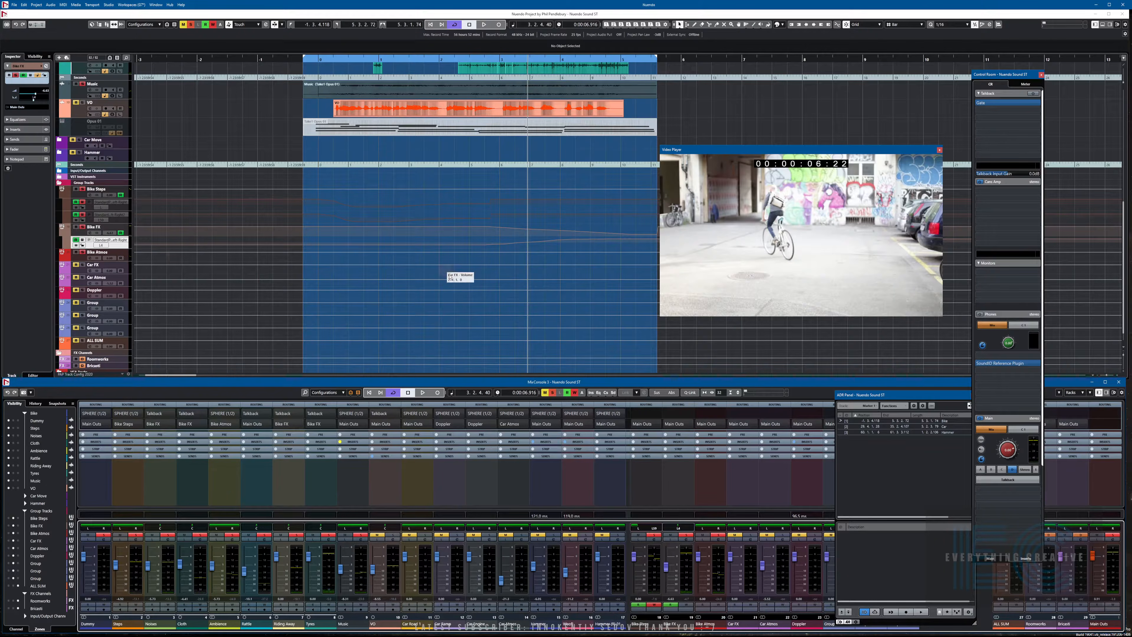
{"action": "left_click", "coordinate": [653, 605]}
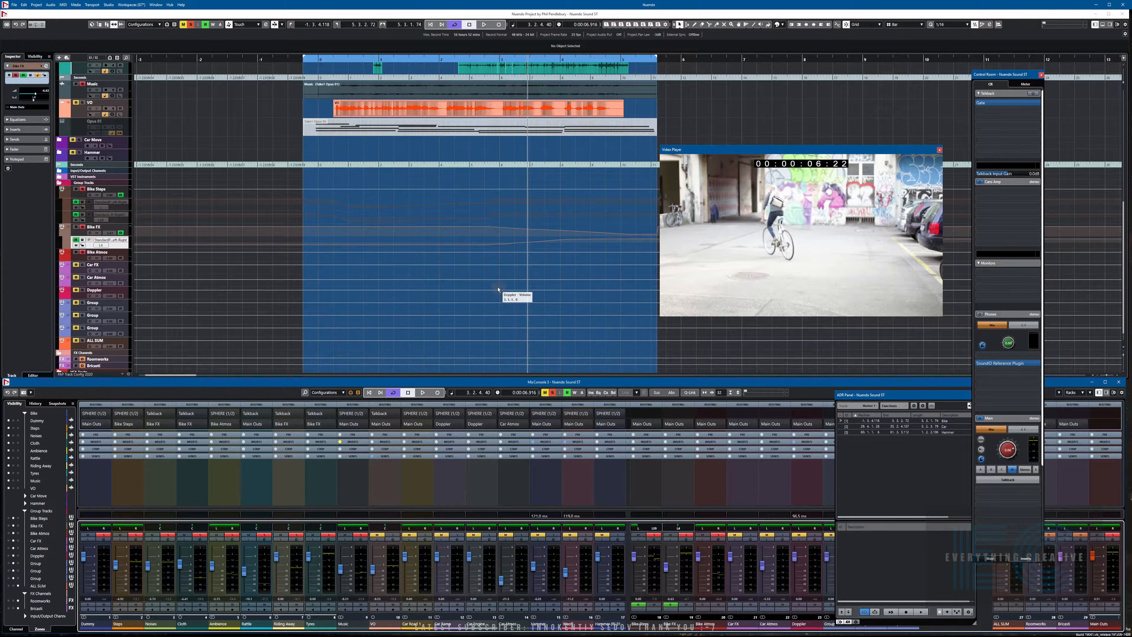
Replay the scene from the left locator and lower the Steps track's fader slightly during playback
{"action": "scroll", "coordinate": [498, 289], "scroll_direction": "up", "scroll_amount": 5}
{"action": "key", "text": "KP_1"}
{"action": "key", "text": "space"}
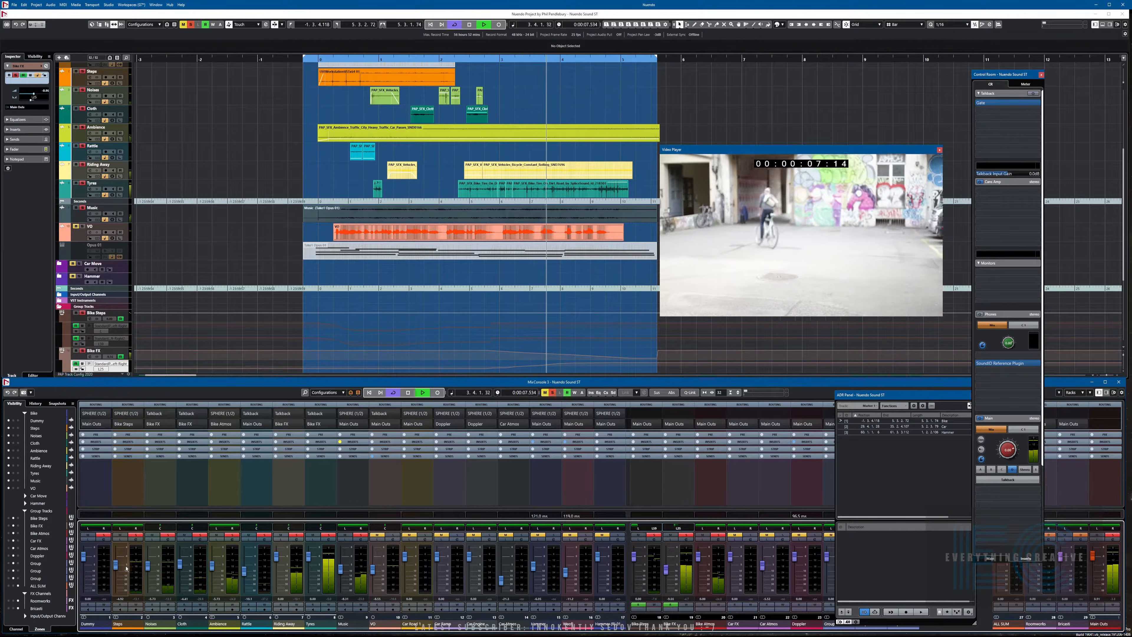
{"action": "left_click_drag", "start_coordinate": [116, 564], "coordinate": [117, 571]}
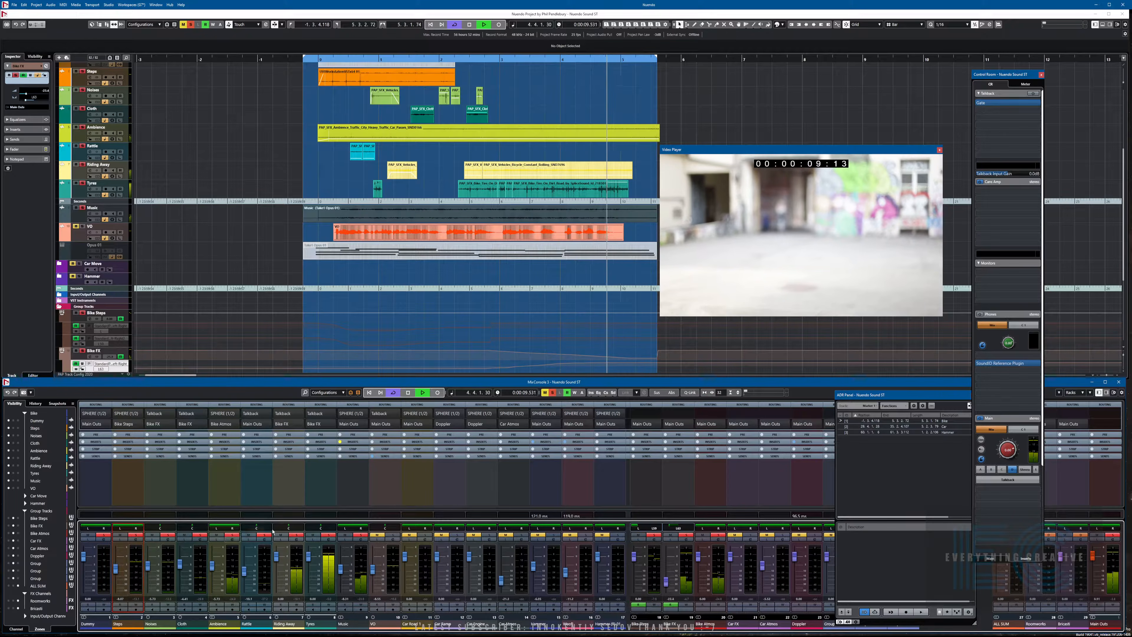
{"action": "key", "text": "space"}
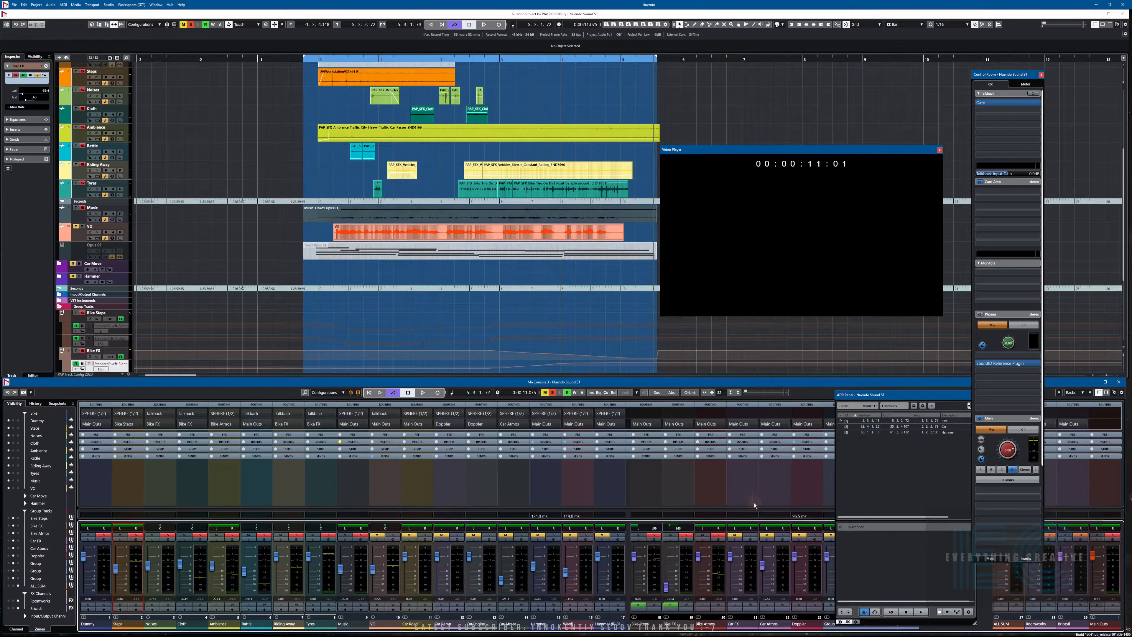
Close the Control Room window and move the ADR Panel off the mixer to beside the Video Player
{"action": "left_click_drag", "start_coordinate": [874, 399], "coordinate": [858, 356]}
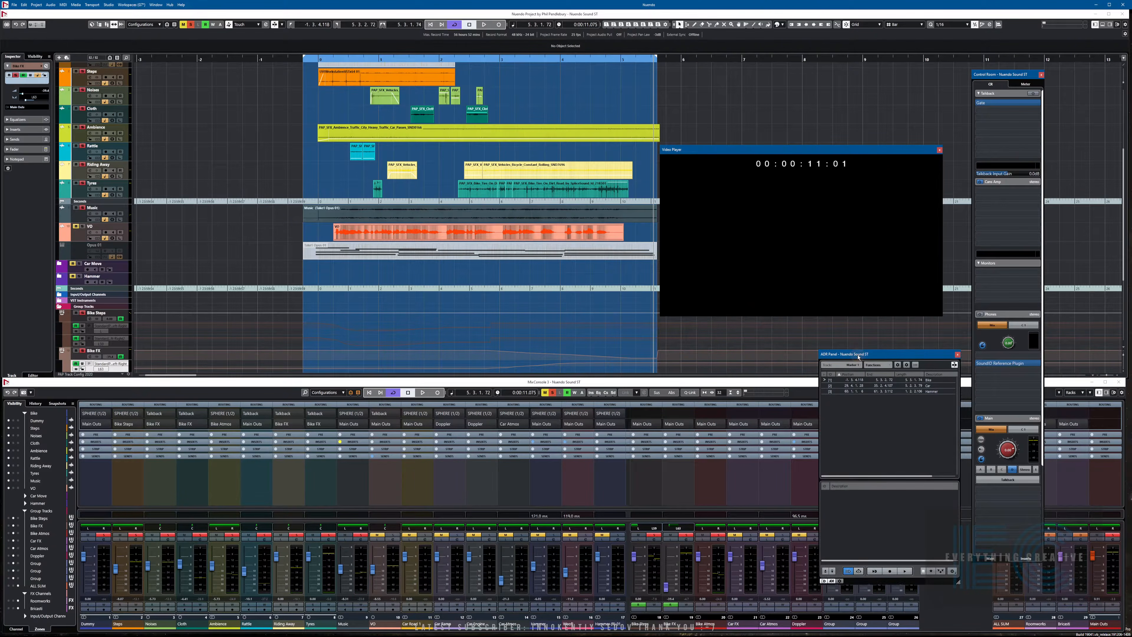
{"action": "key", "text": "ctrl+w"}
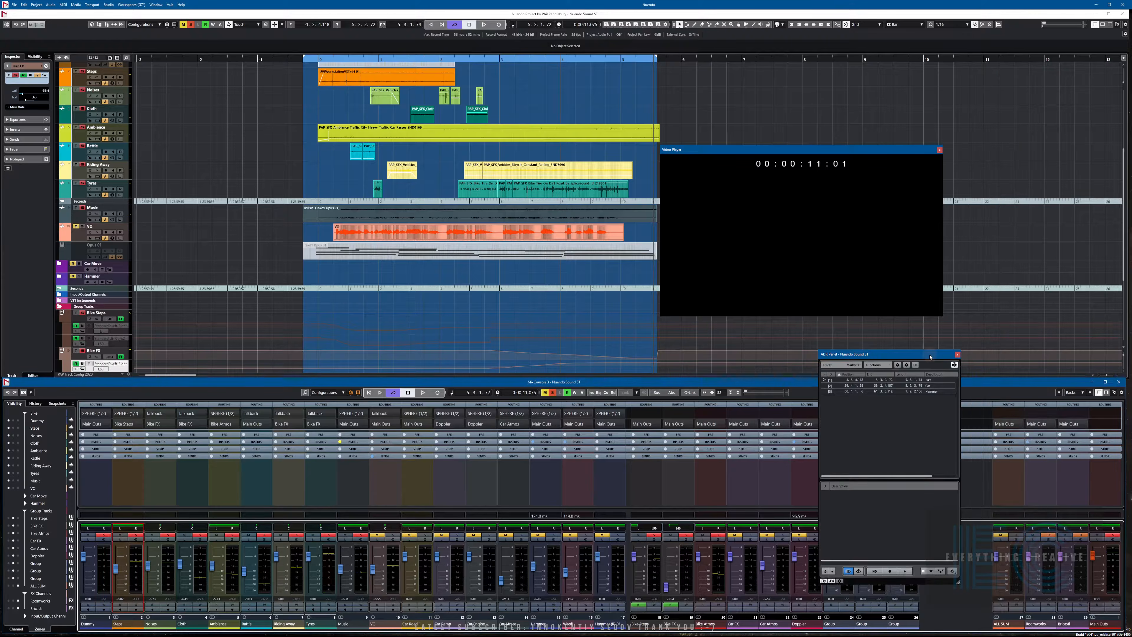
{"action": "left_click_drag", "start_coordinate": [901, 355], "coordinate": [1039, 104]}
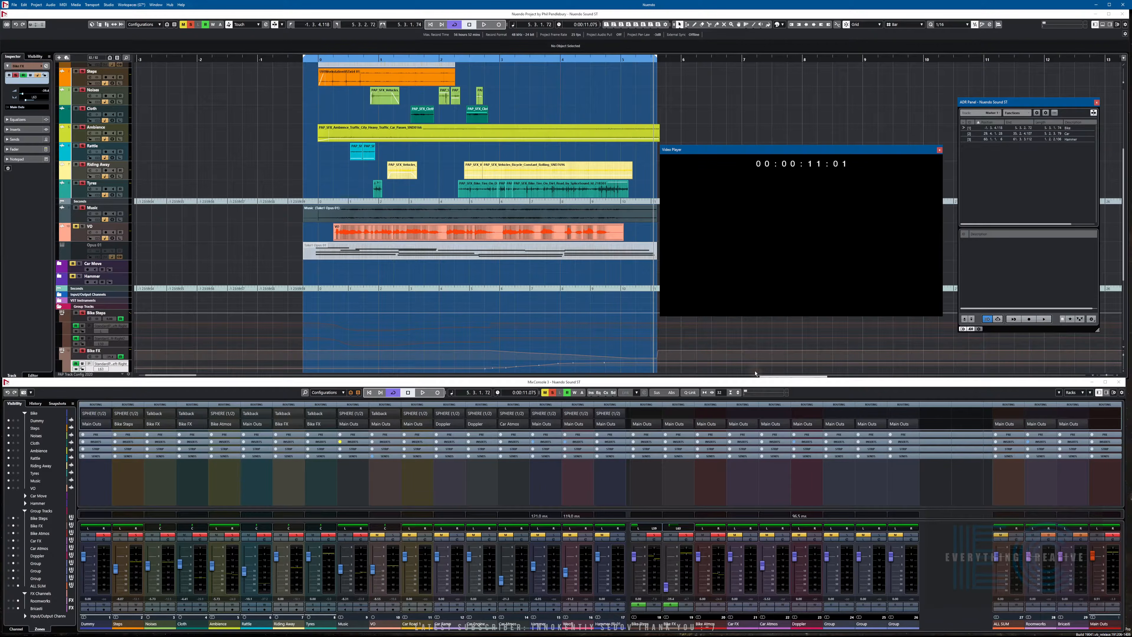
Stop playback, clear all active solos, and solo only the Ambience track in the Bike folder
{"action": "key", "text": "space"}
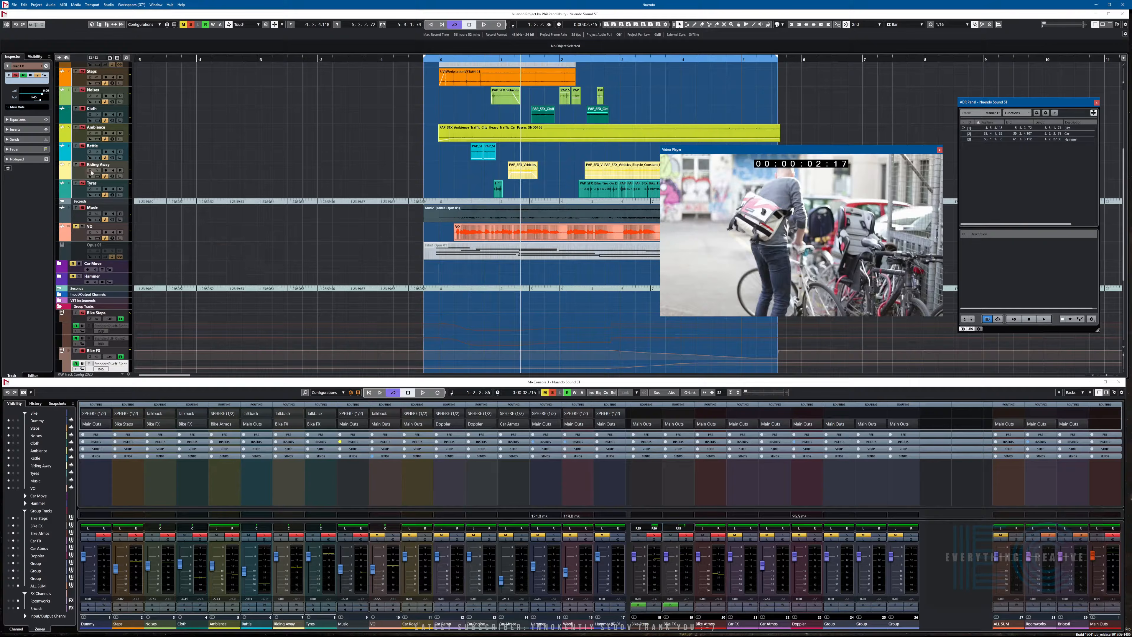
{"action": "scroll", "coordinate": [92, 134], "scroll_direction": "up", "scroll_amount": 3}
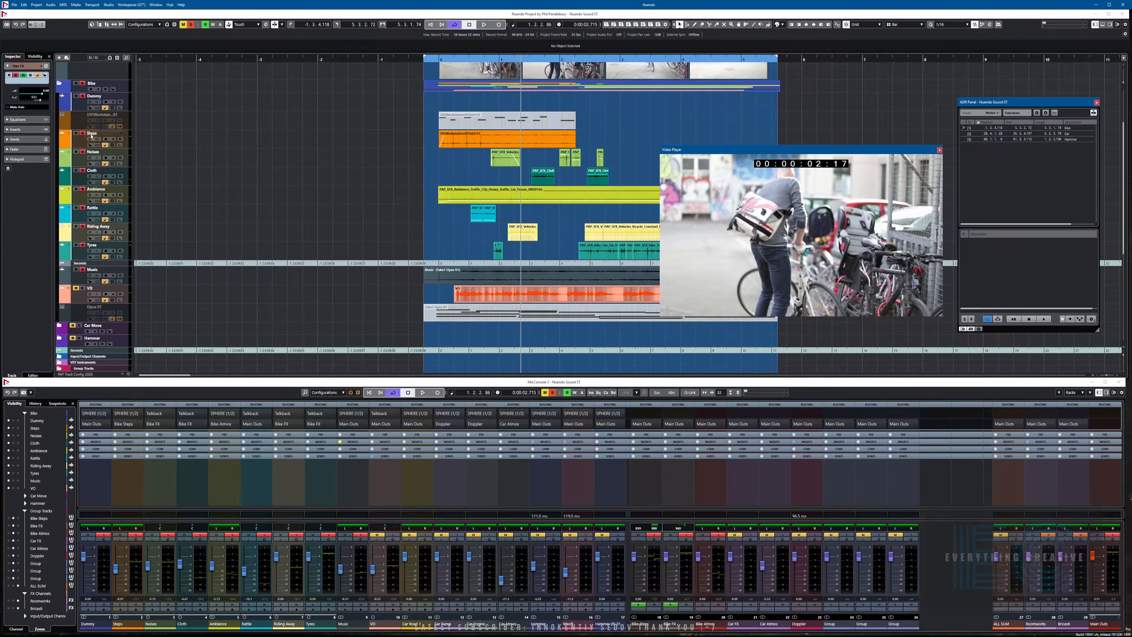
{"action": "scroll", "coordinate": [98, 131], "scroll_direction": "up", "scroll_amount": 3}
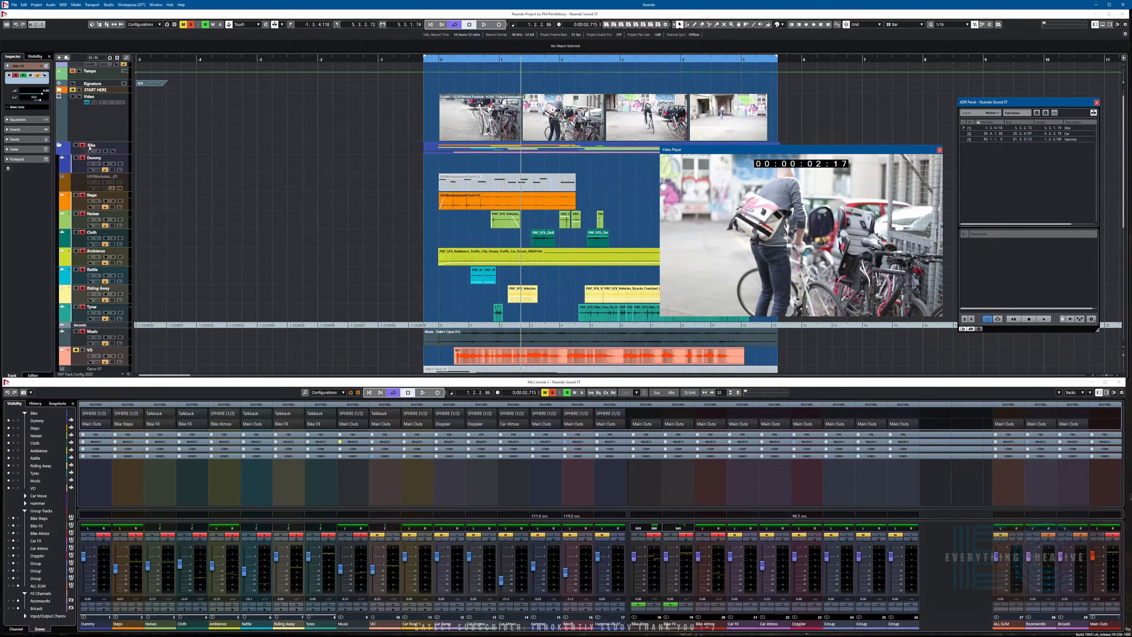
{"action": "left_click", "coordinate": [191, 25]}
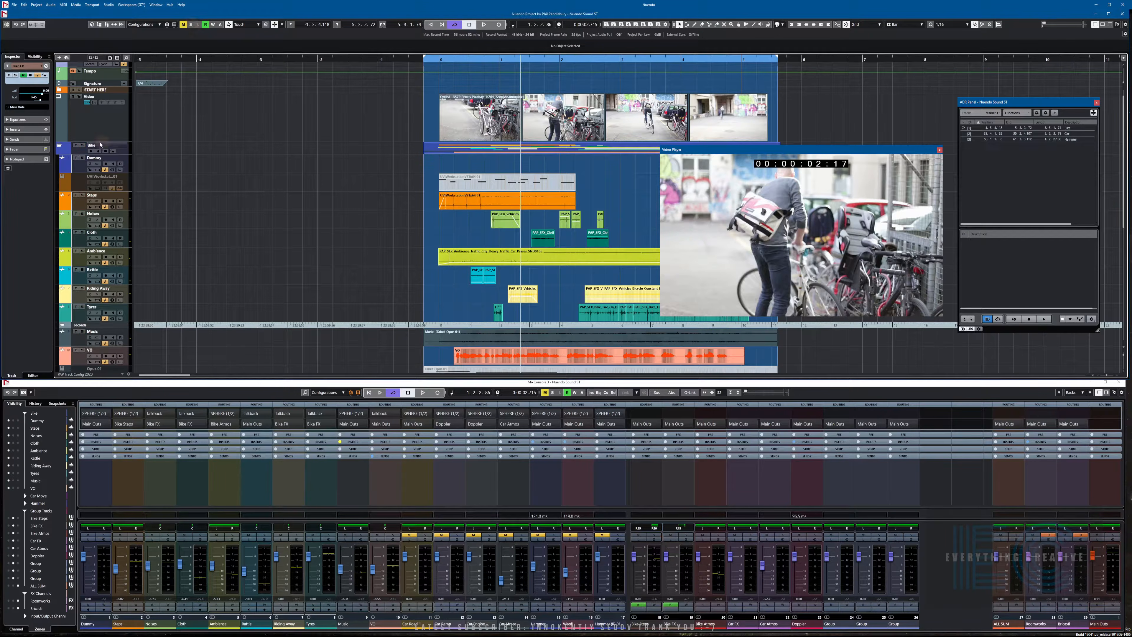
{"action": "left_click", "coordinate": [83, 251]}
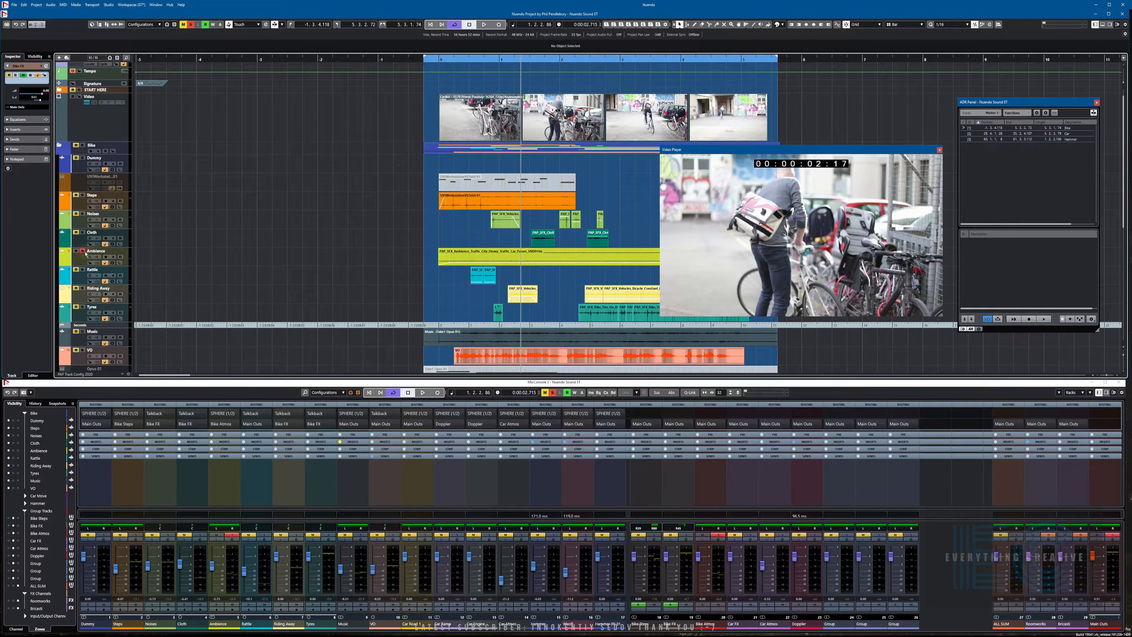
Lower the Bike Atmos group's fader slightly while the soloed ambience plays, and remove the Ambience solo
{"action": "key", "text": "space"}
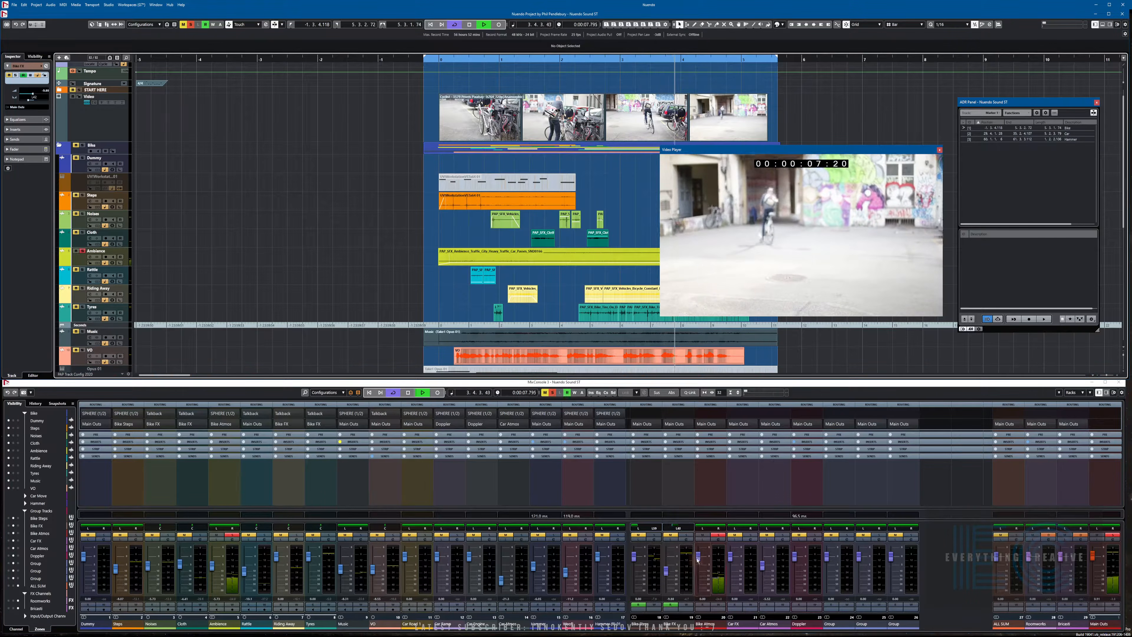
{"action": "left_click_drag", "start_coordinate": [698, 557], "coordinate": [697, 562]}
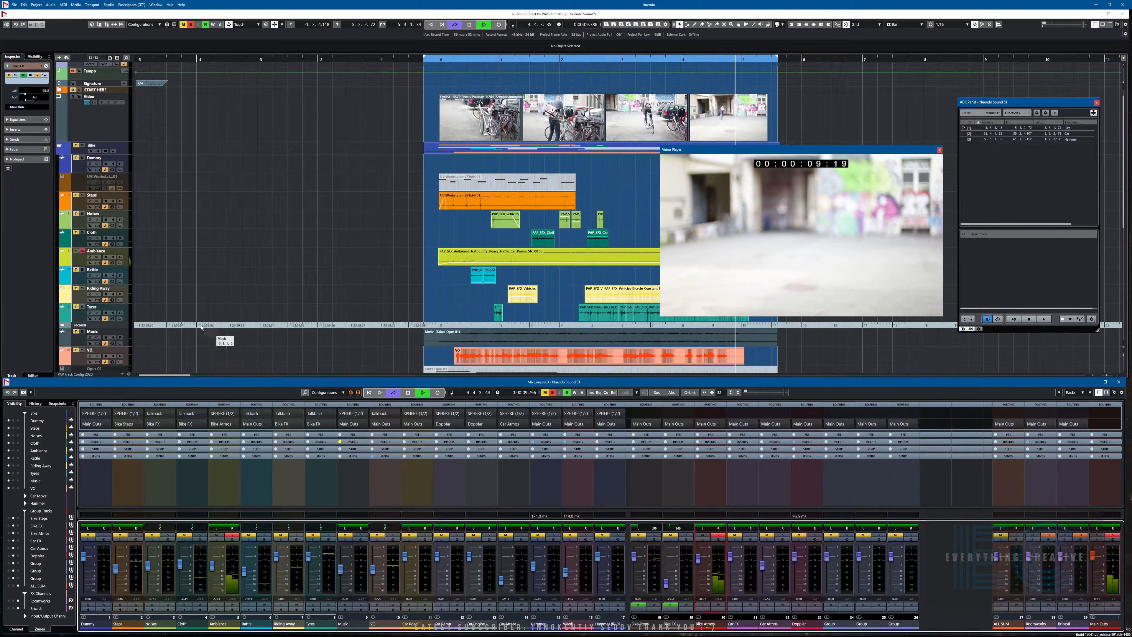
{"action": "left_click", "coordinate": [82, 251]}
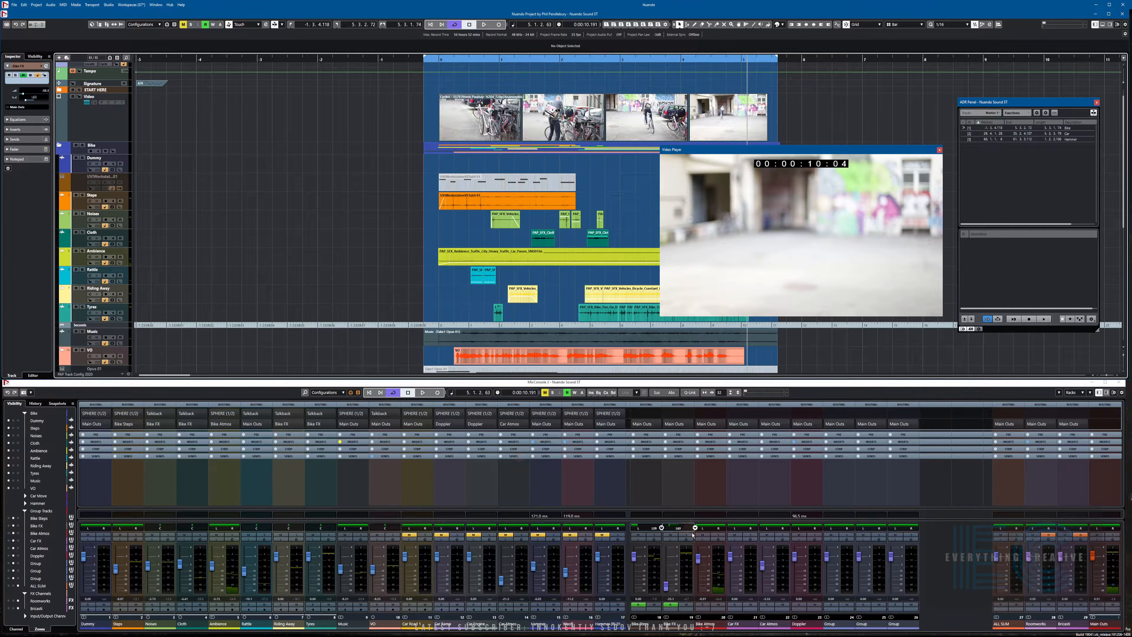
Rewind to the start of the scene and open the RoomWorks reverb inserted on the Roomworks FX channel
{"action": "key", "text": "KP_Subtract"}
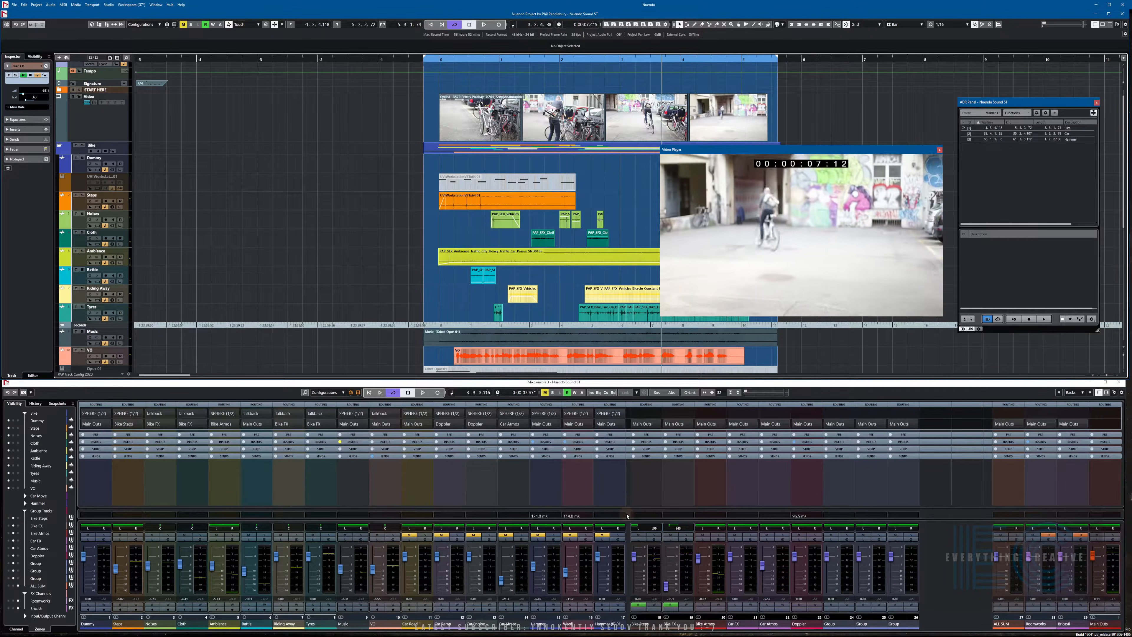
{"action": "key", "text": "KP_Subtract"}
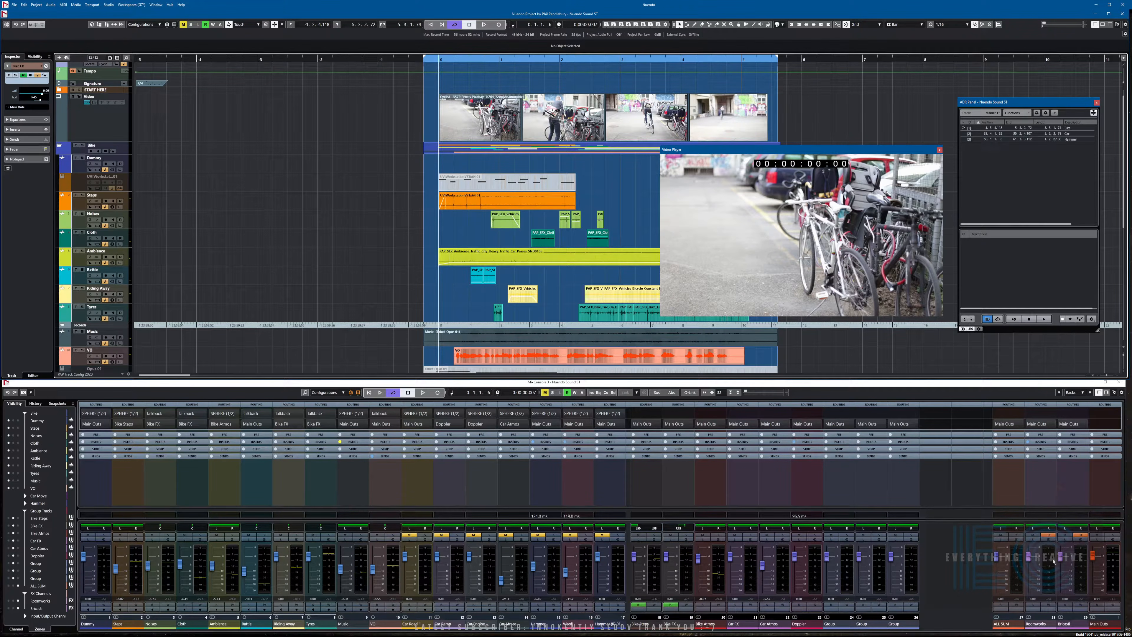
{"action": "left_click", "coordinate": [1039, 442]}
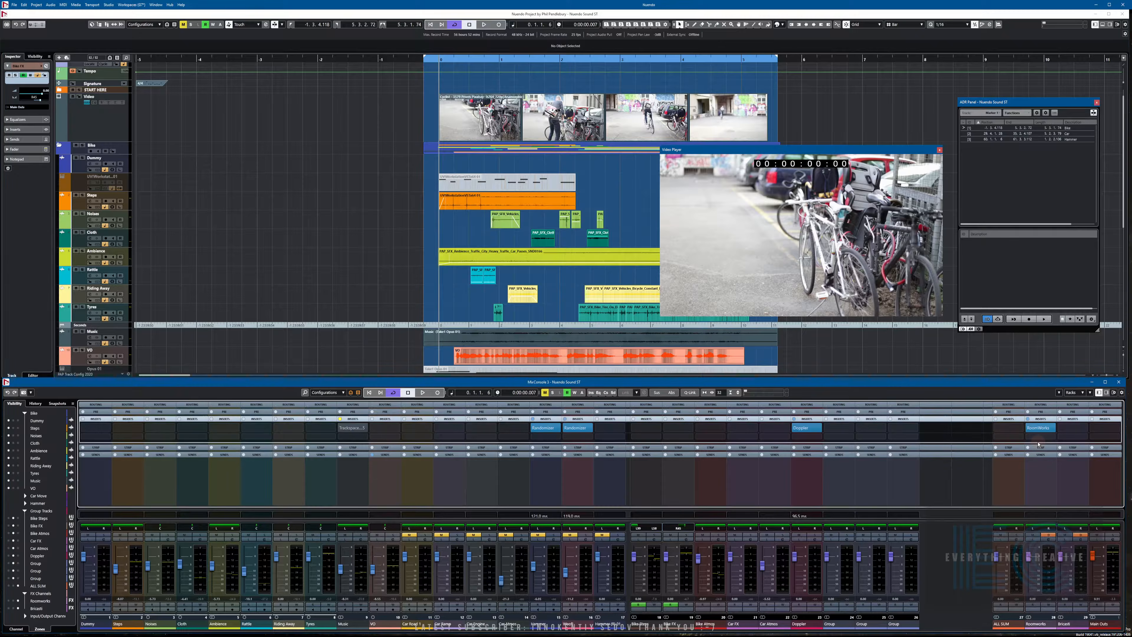
{"action": "left_click", "coordinate": [1033, 427]}
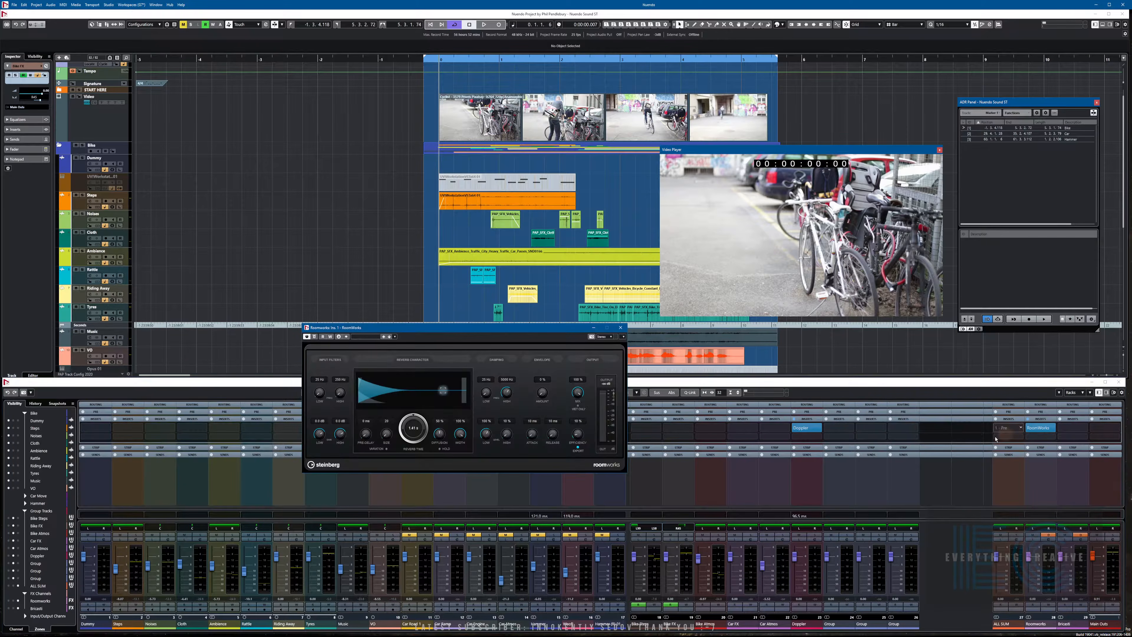
{"action": "left_click_drag", "start_coordinate": [472, 333], "coordinate": [552, 315]}
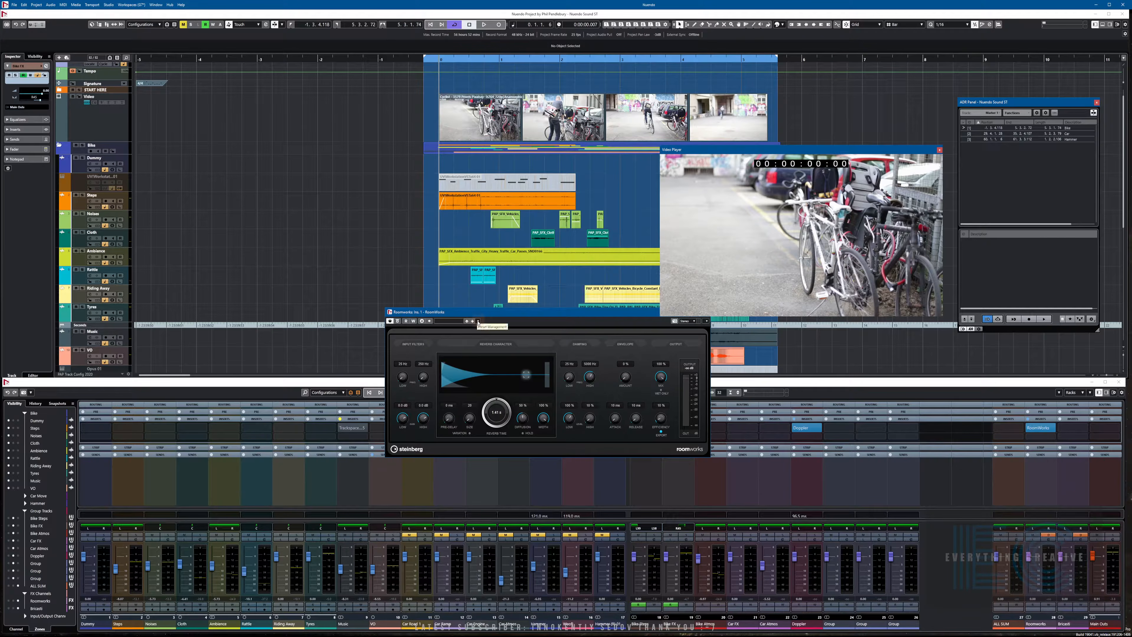
{"action": "left_click_drag", "start_coordinate": [528, 317], "coordinate": [474, 310]}
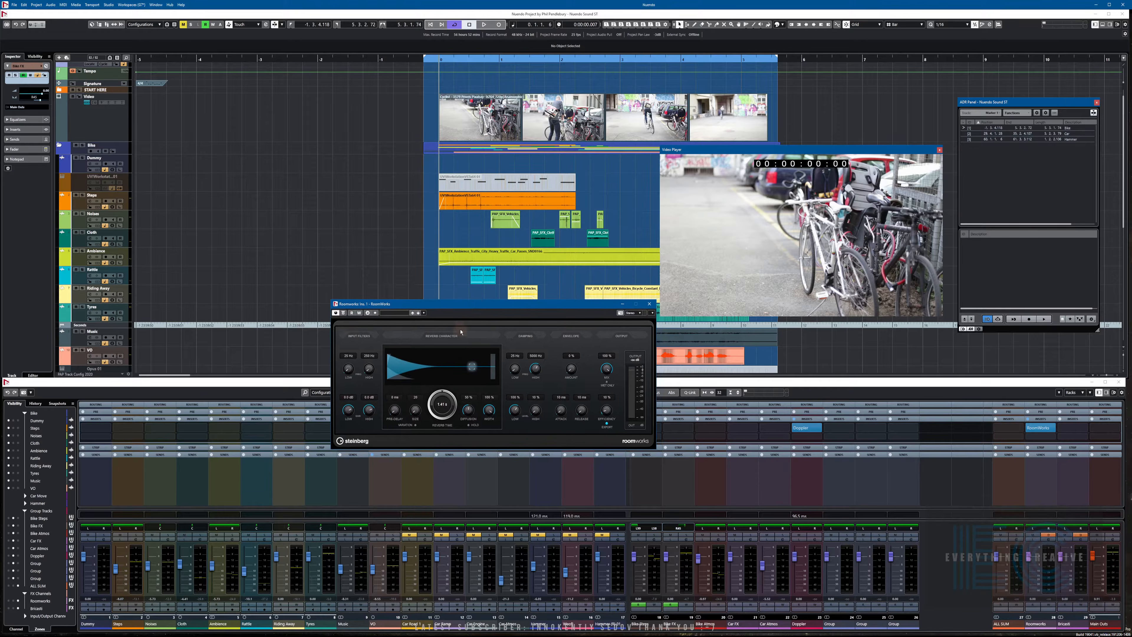
{"action": "left_click_drag", "start_coordinate": [460, 310], "coordinate": [462, 306]}
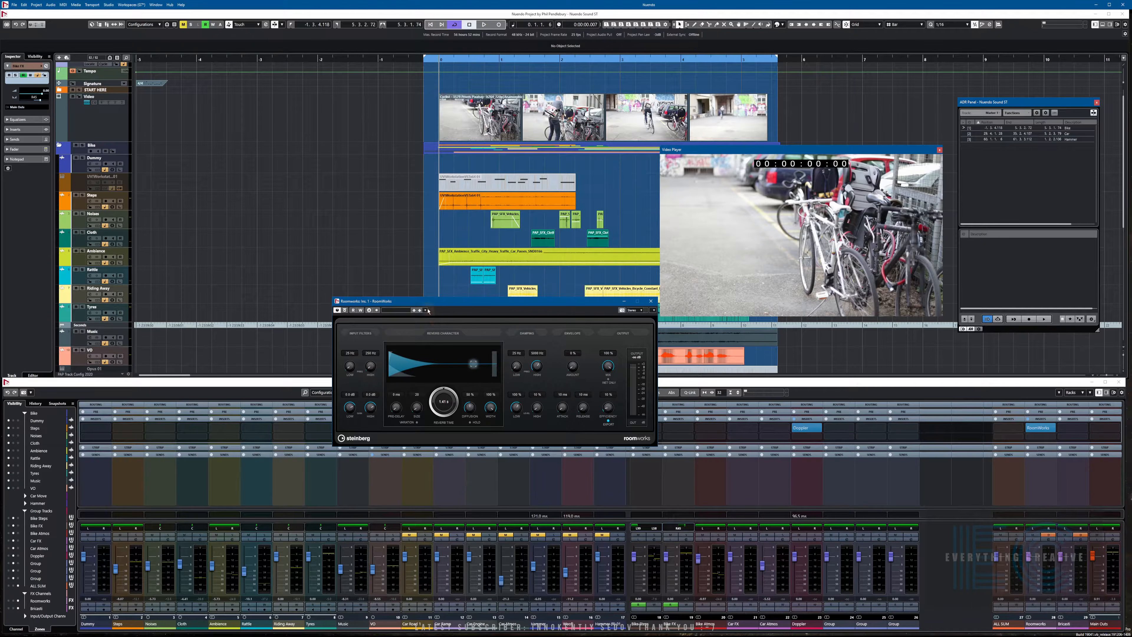
{"action": "left_click_drag", "start_coordinate": [442, 302], "coordinate": [444, 295]}
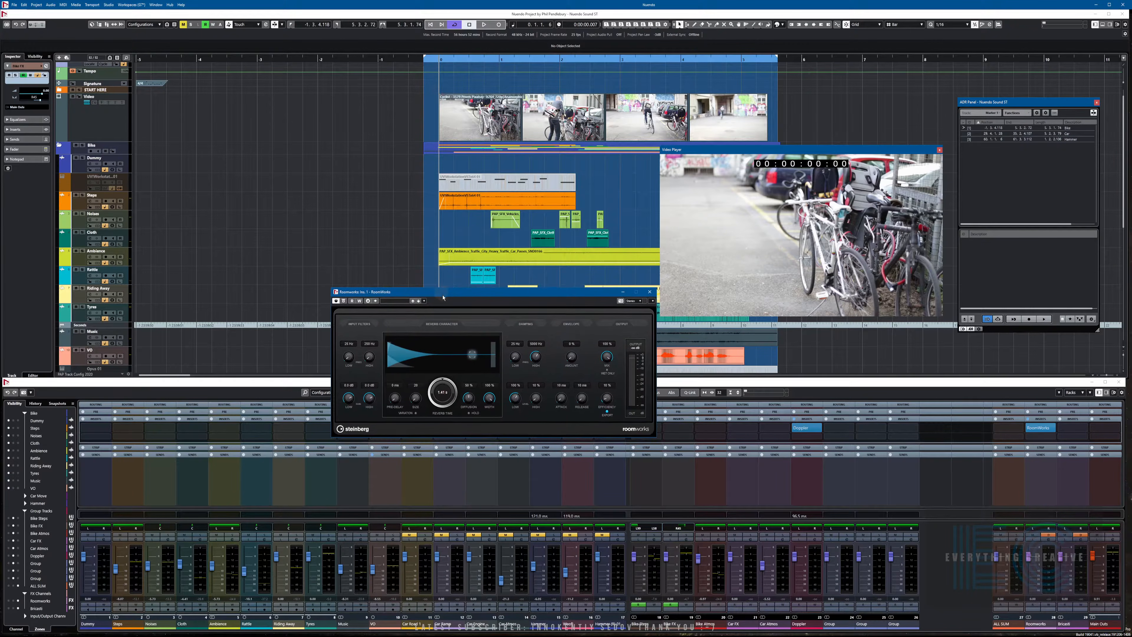
Increase the RoomWorks reverb time to about 1.9 s and move the plug-in window clear of the mixer
{"action": "left_click", "coordinate": [423, 302]}
{"action": "left_click", "coordinate": [403, 303]}
{"action": "left_click_drag", "start_coordinate": [445, 382], "coordinate": [446, 358]}
{"action": "left_click_drag", "start_coordinate": [594, 295], "coordinate": [549, 274]}
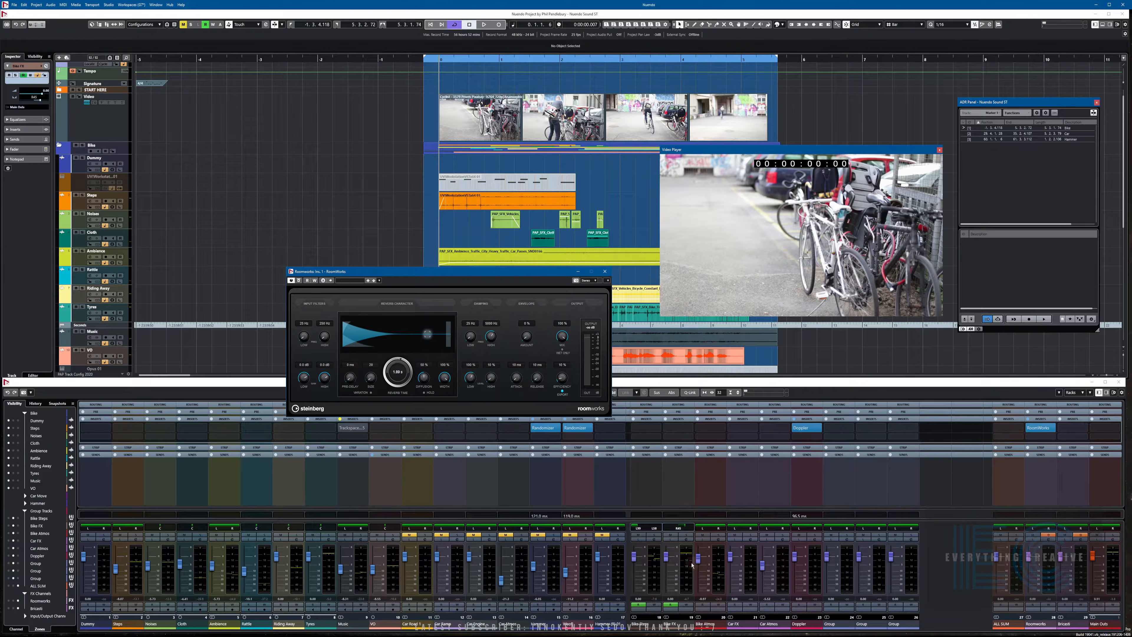
Add a send to Roomworks on the Bike FX group and activate it
{"action": "left_click", "coordinate": [679, 455]}
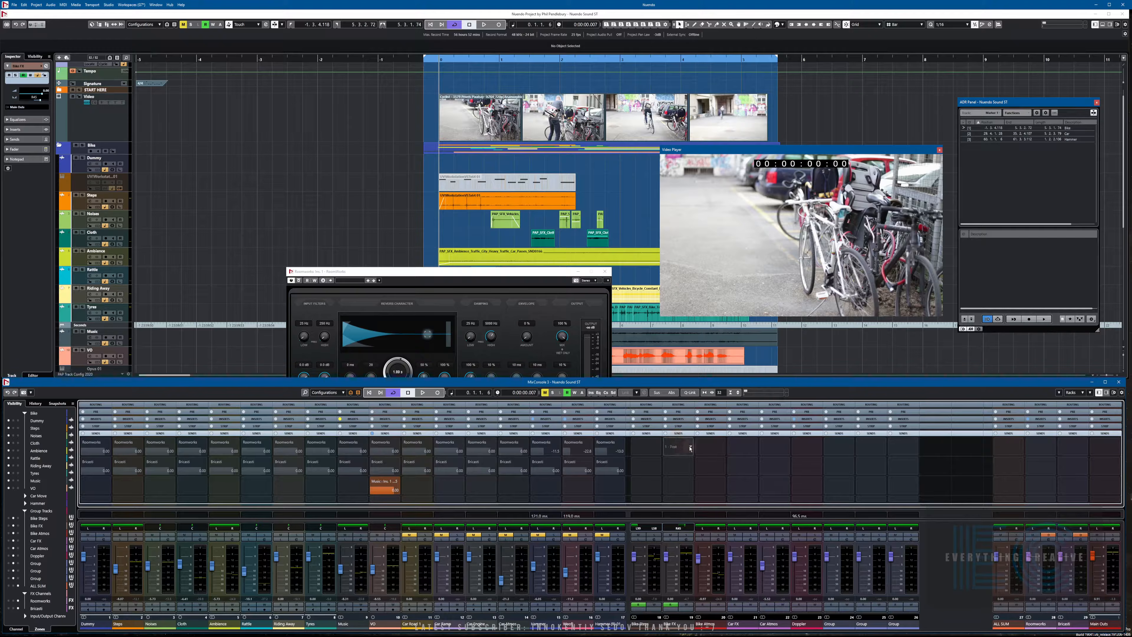
{"action": "left_click", "coordinate": [691, 447]}
{"action": "left_click", "coordinate": [691, 465]}
{"action": "left_click", "coordinate": [665, 443]}
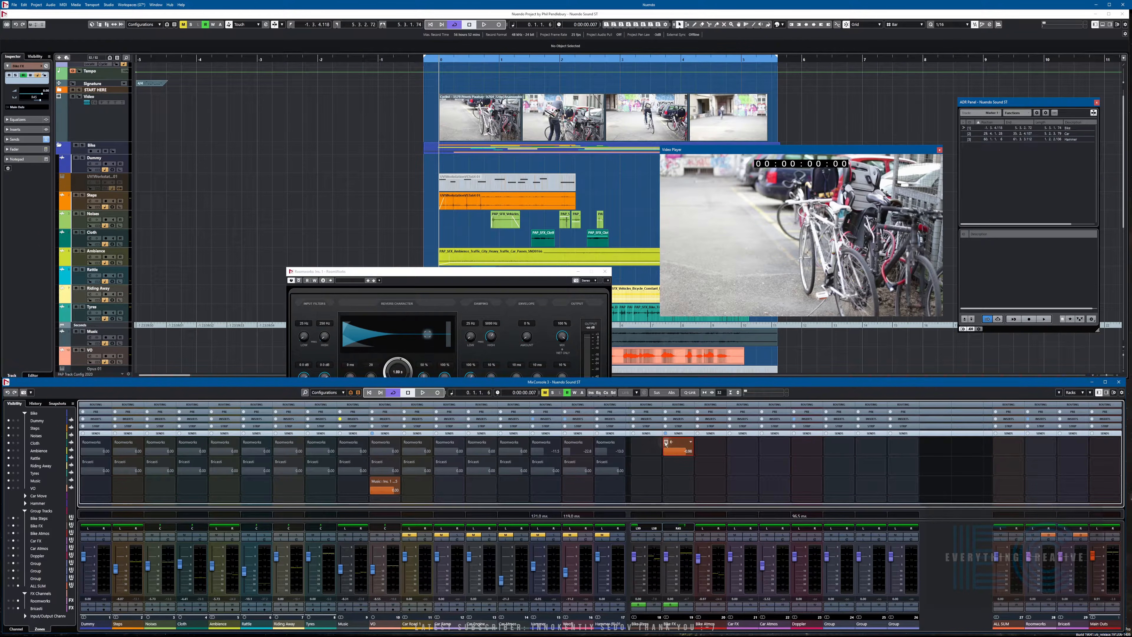
Solo the Bike FX group and audition its reverb send as the bike rides away
{"action": "left_click", "coordinate": [686, 536]}
{"action": "key", "text": "space"}
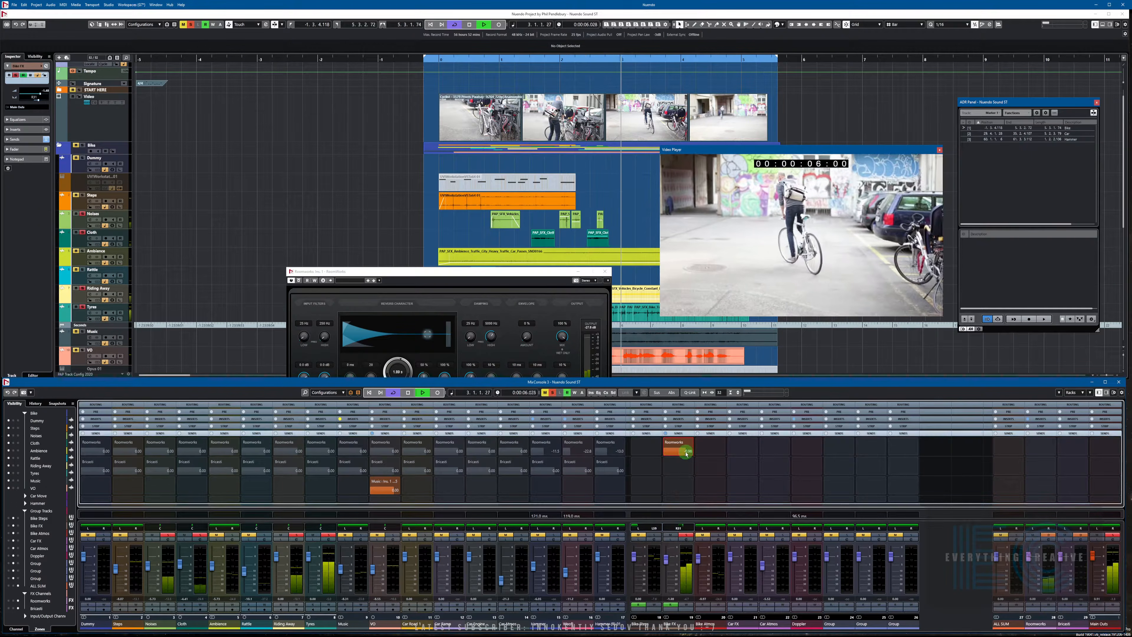
{"action": "key", "text": "space"}
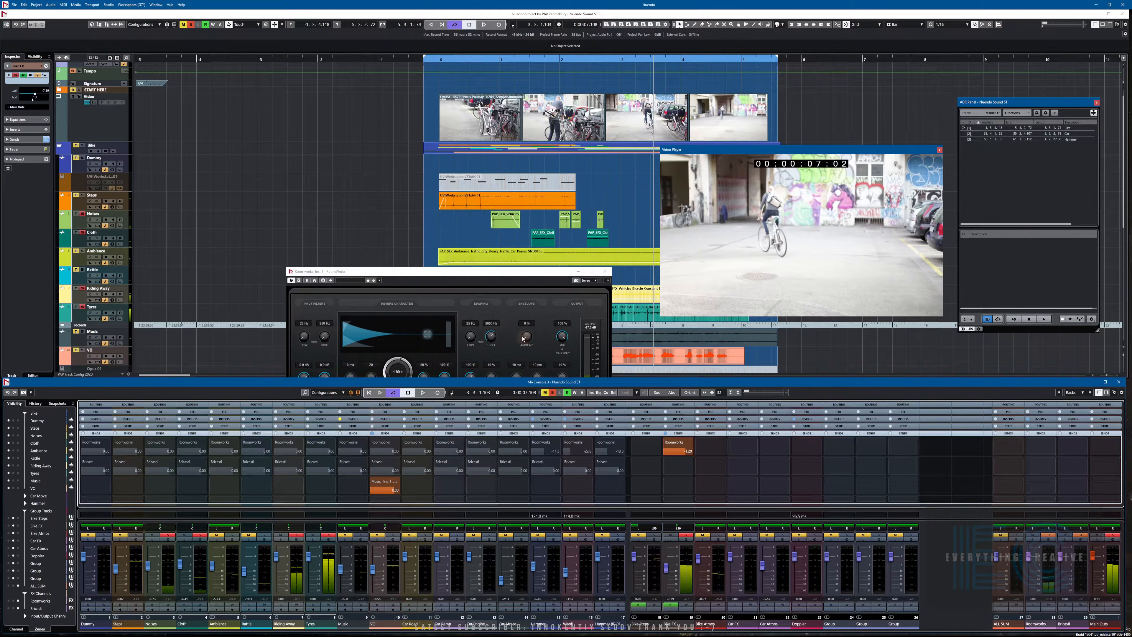
Load the Surr. Cathedral preset into the RoomWorks reverb
{"action": "left_click", "coordinate": [455, 273]}
{"action": "left_click", "coordinate": [355, 281]}
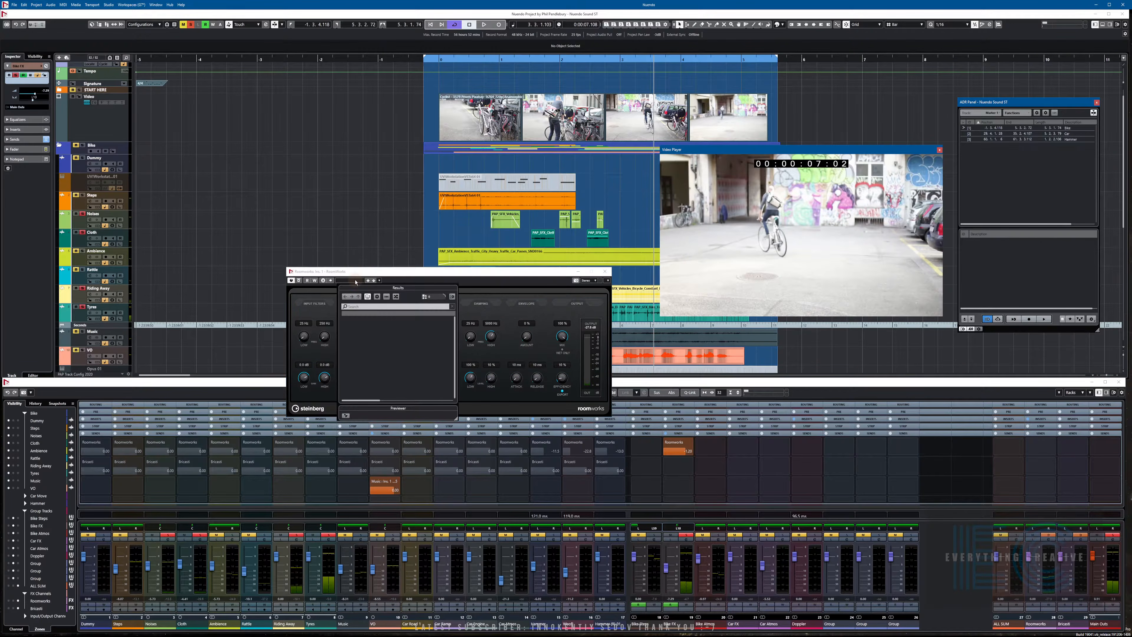
{"action": "left_click", "coordinate": [367, 297]}
{"action": "scroll", "coordinate": [395, 352], "scroll_direction": "down", "scroll_amount": 10}
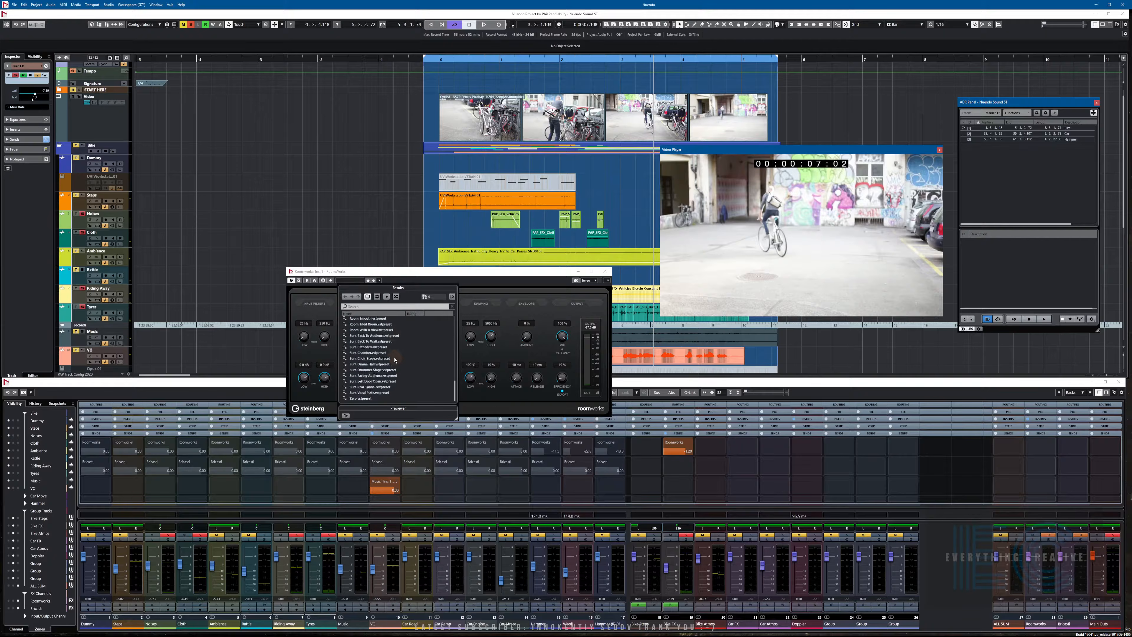
{"action": "scroll", "coordinate": [386, 379], "scroll_direction": "up", "scroll_amount": 1}
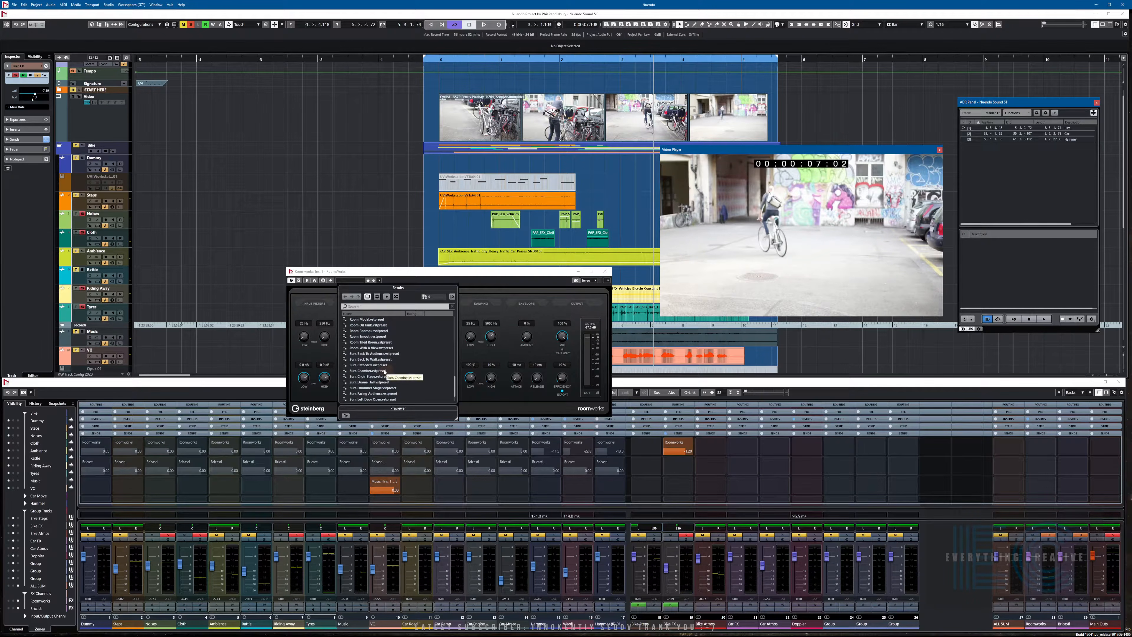
{"action": "left_click", "coordinate": [368, 365]}
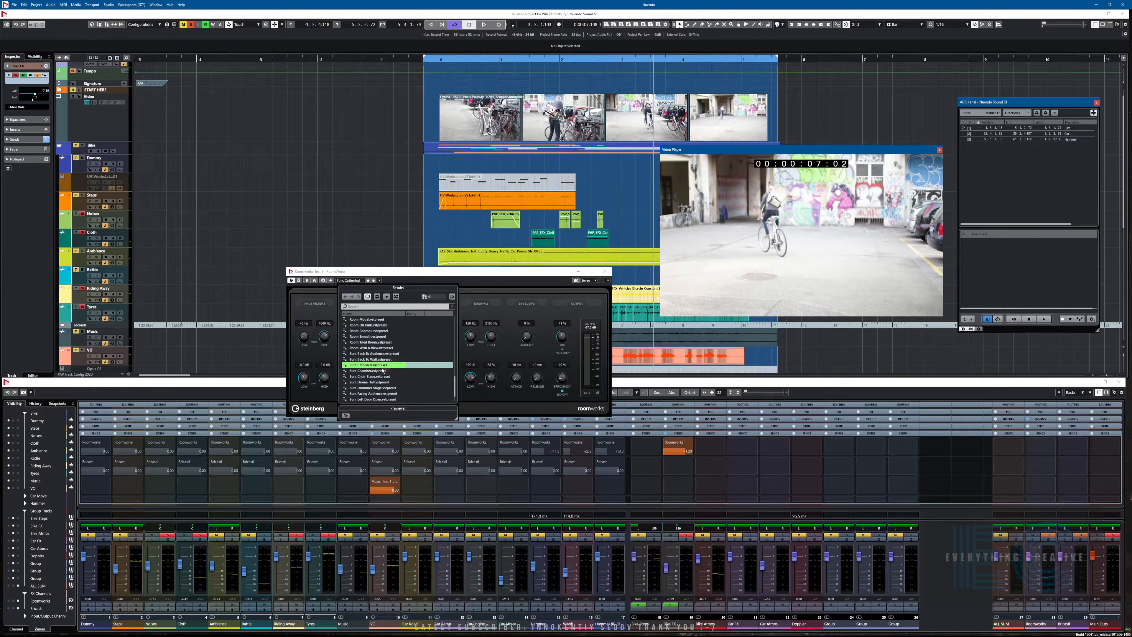
{"action": "double_click", "coordinate": [374, 366]}
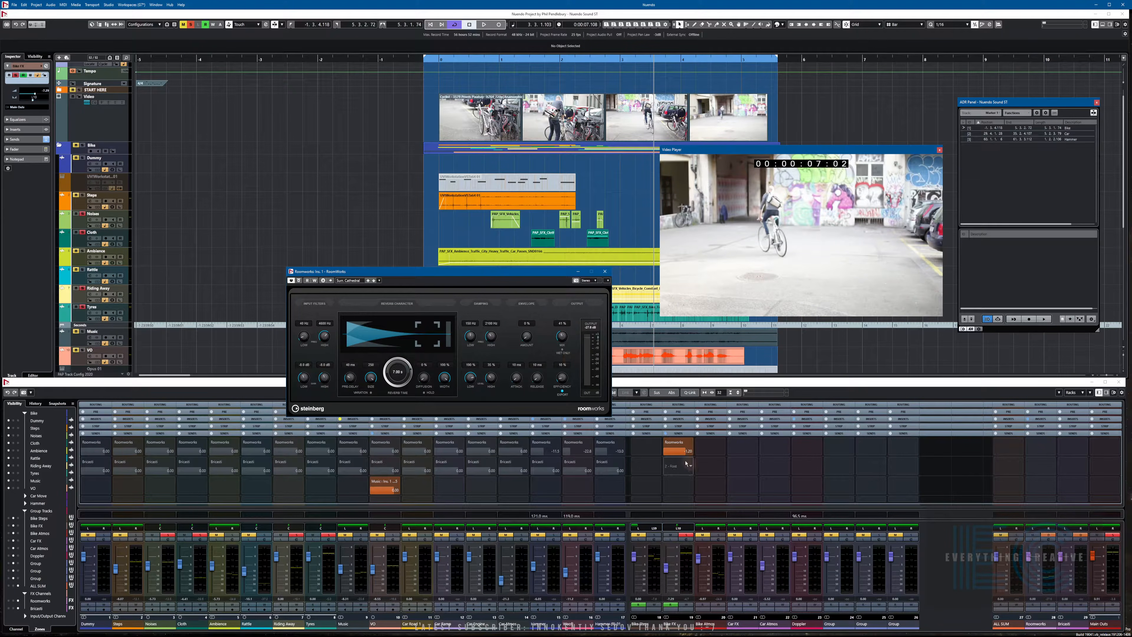
Replay the bike section, lower the Bike FX group's Roomworks send level, and close the reverb window
{"action": "key", "text": "KP_Subtract"}
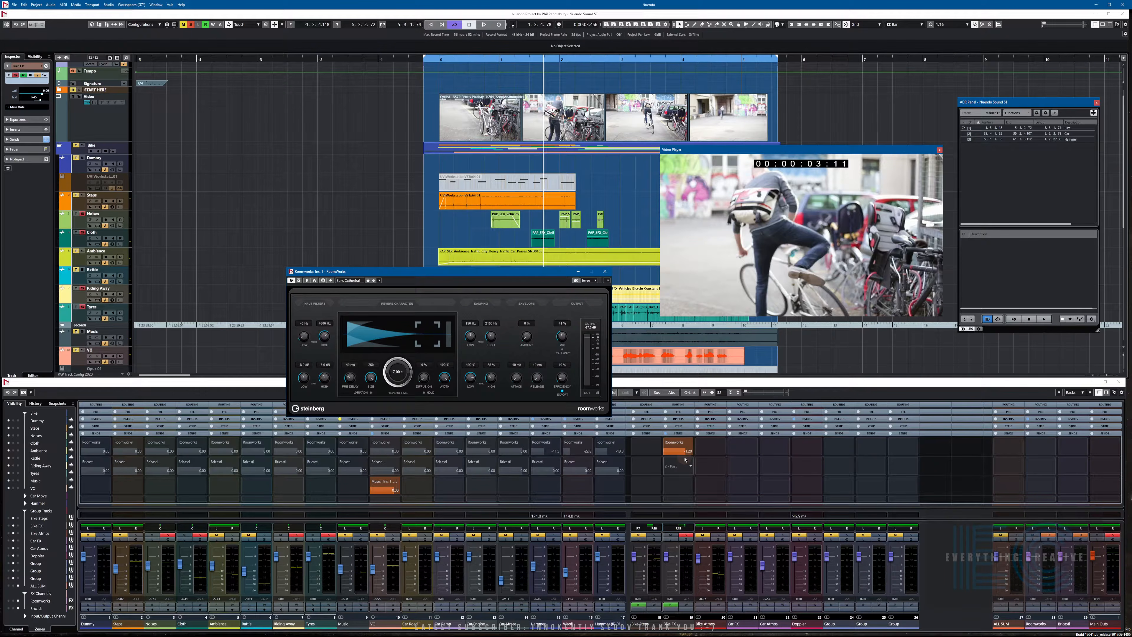
{"action": "key", "text": "space"}
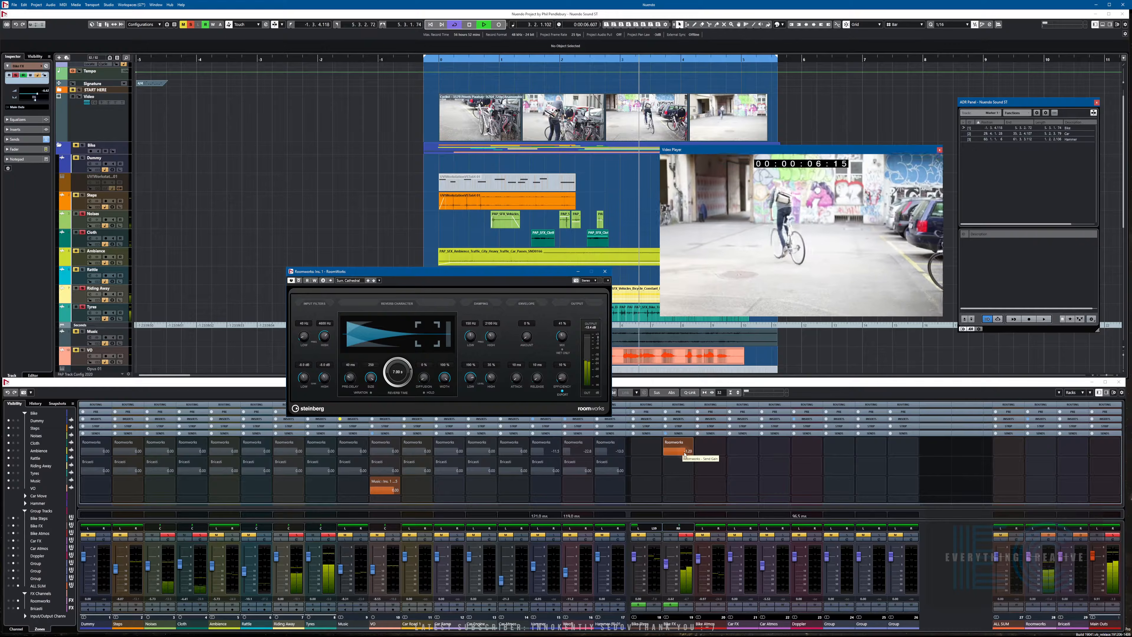
{"action": "left_click", "coordinate": [685, 453]}
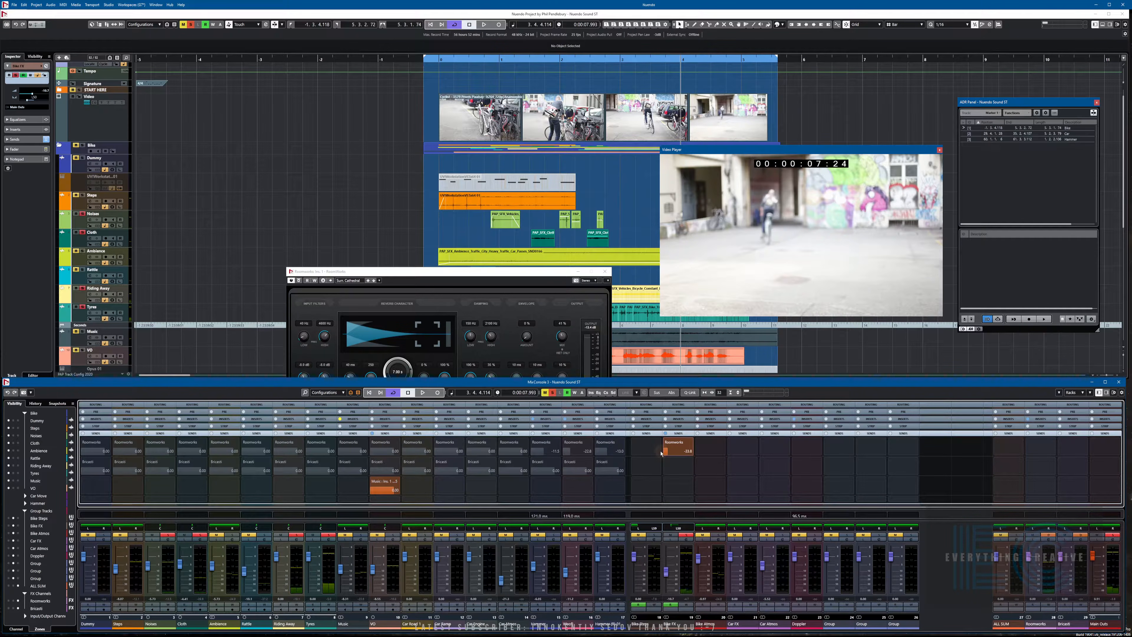
{"action": "left_click", "coordinate": [603, 273]}
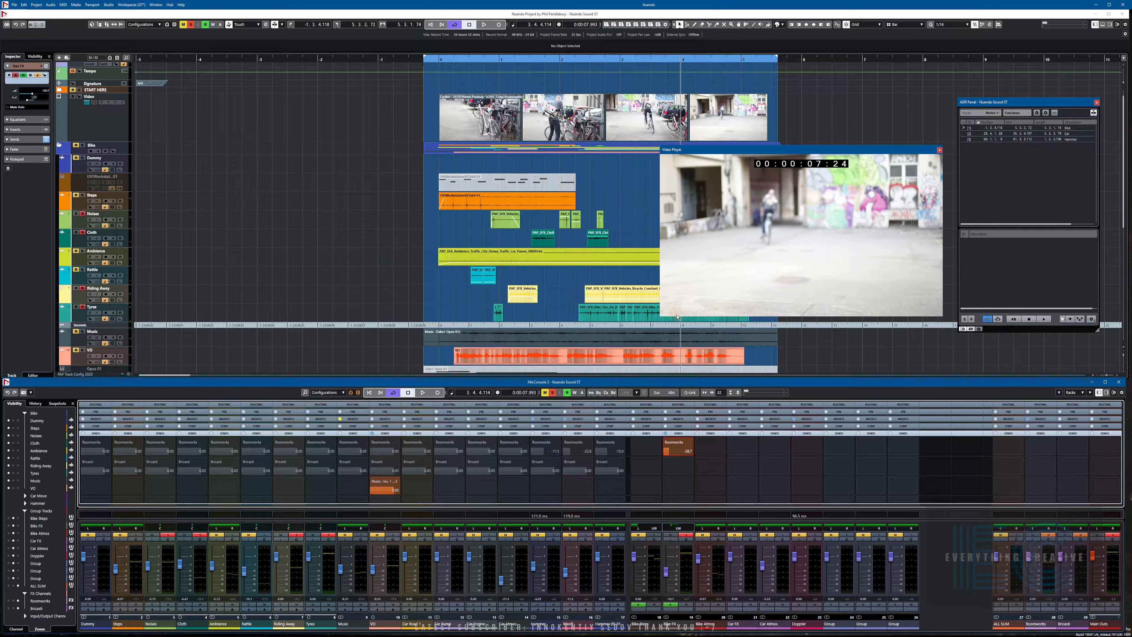
Replay the scene while raising the Bike FX group's Roomworks send partway, and solo the whole Bike folder
{"action": "key", "text": "KP_Subtract"}
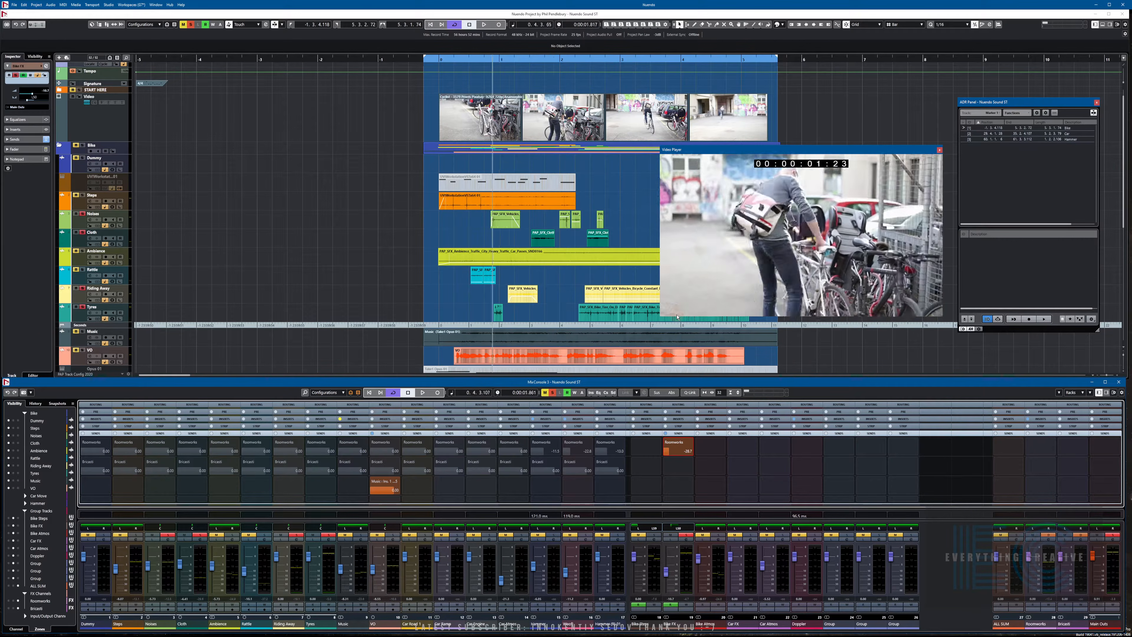
{"action": "key", "text": "space"}
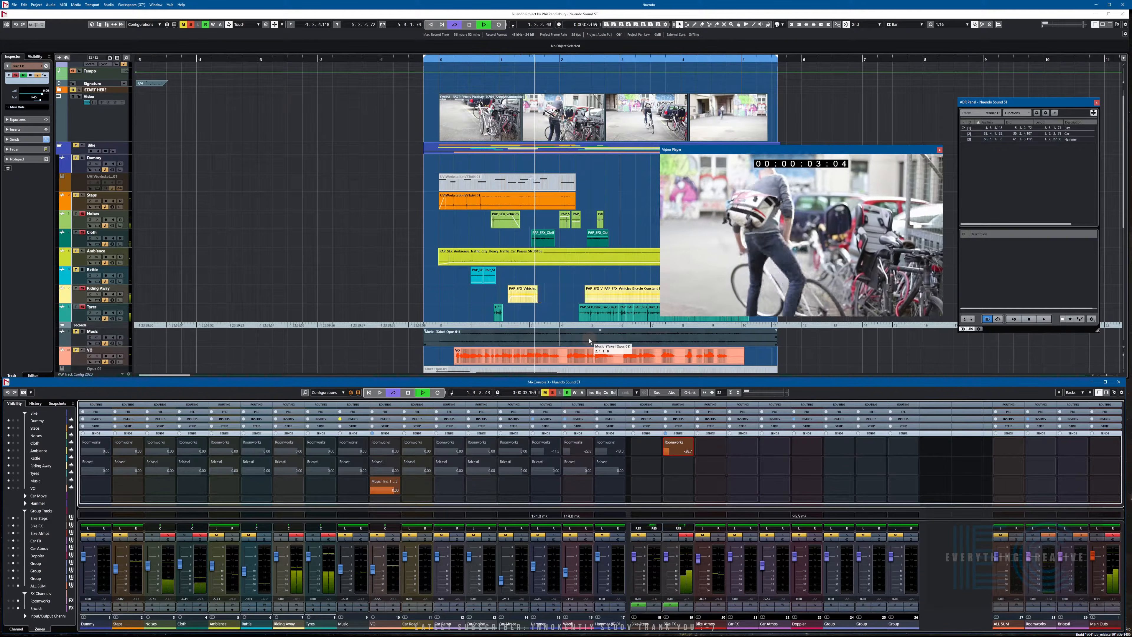
{"action": "left_click_drag", "start_coordinate": [667, 455], "coordinate": [681, 454]}
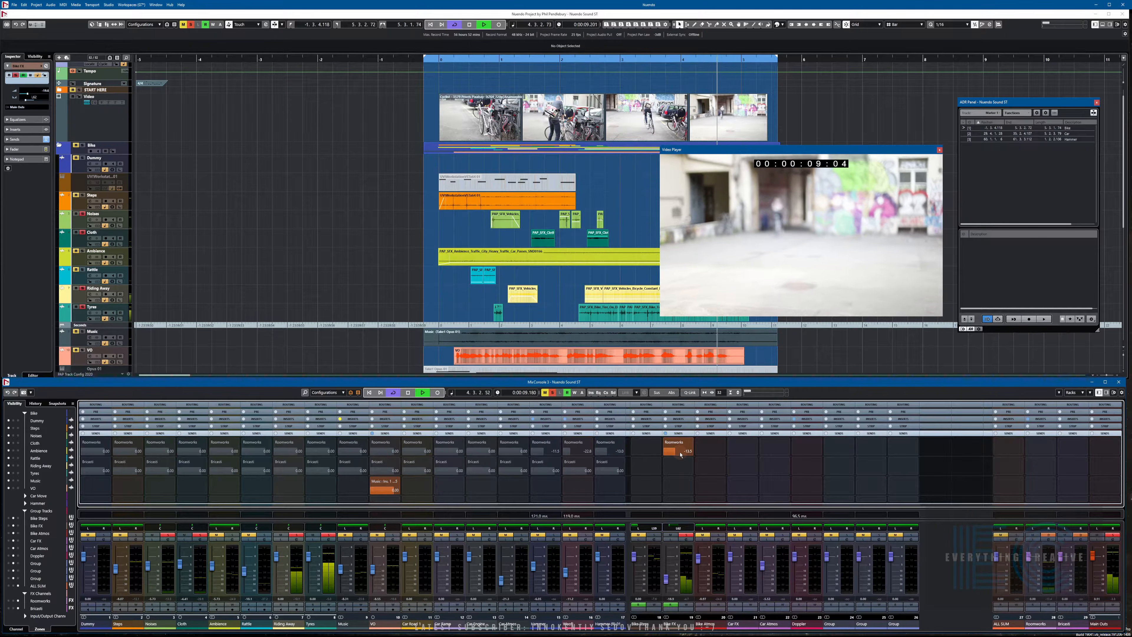
{"action": "key", "text": "space"}
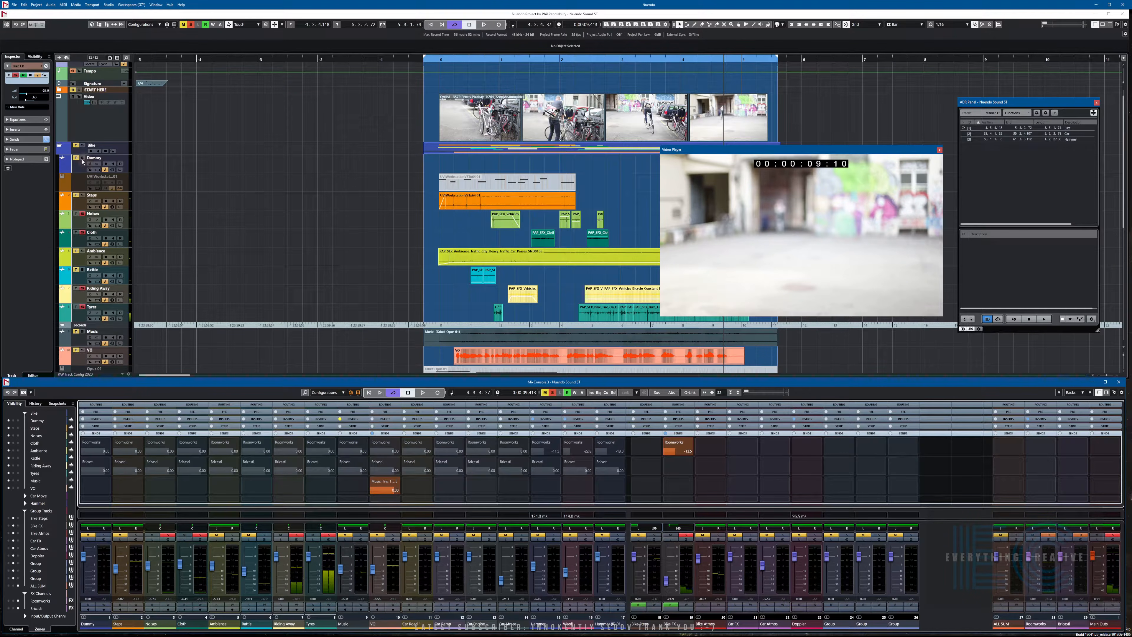
{"action": "left_click", "coordinate": [83, 146]}
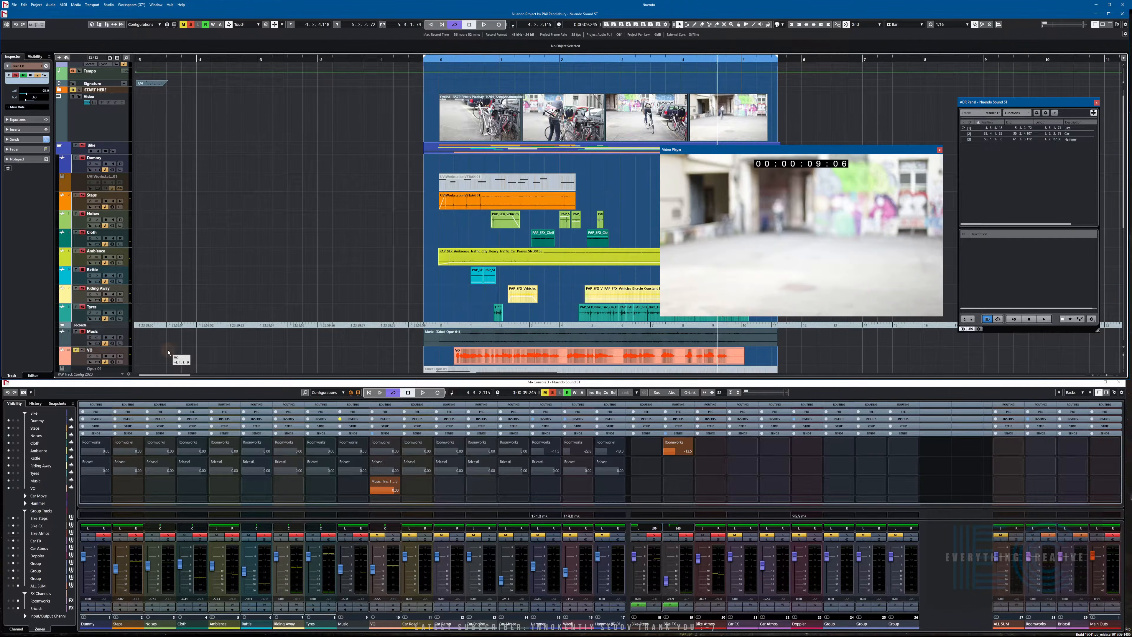
Replay the soloed bike scene and raise the Music channel's fader slightly
{"action": "key", "text": "KP_Subtract"}
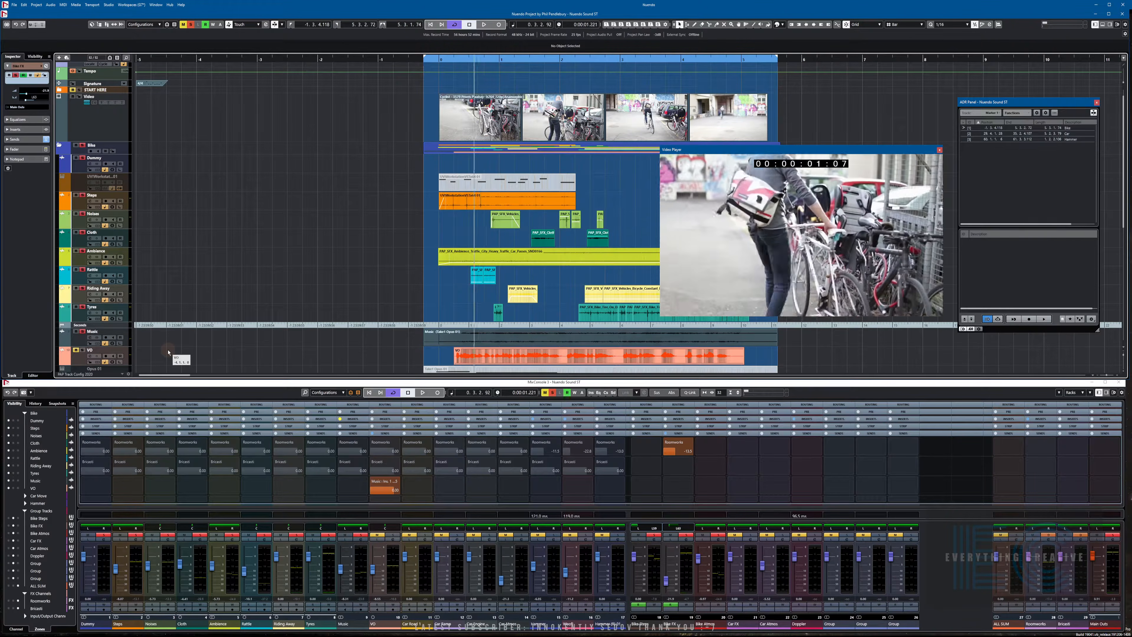
{"action": "key", "text": "space"}
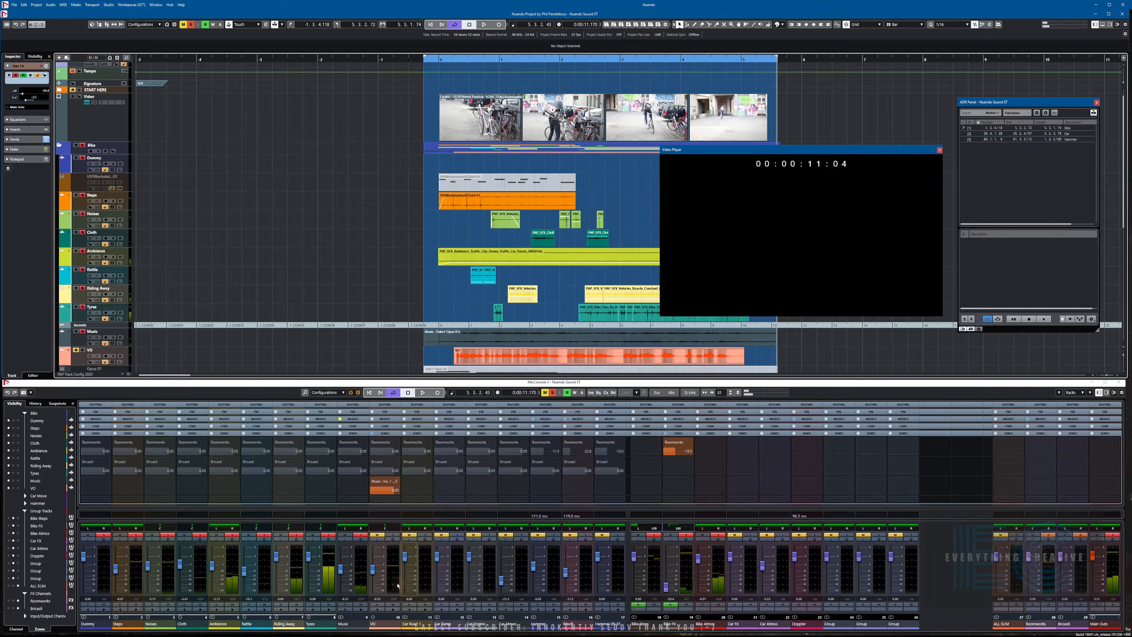
{"action": "left_click_drag", "start_coordinate": [341, 573], "coordinate": [341, 569]}
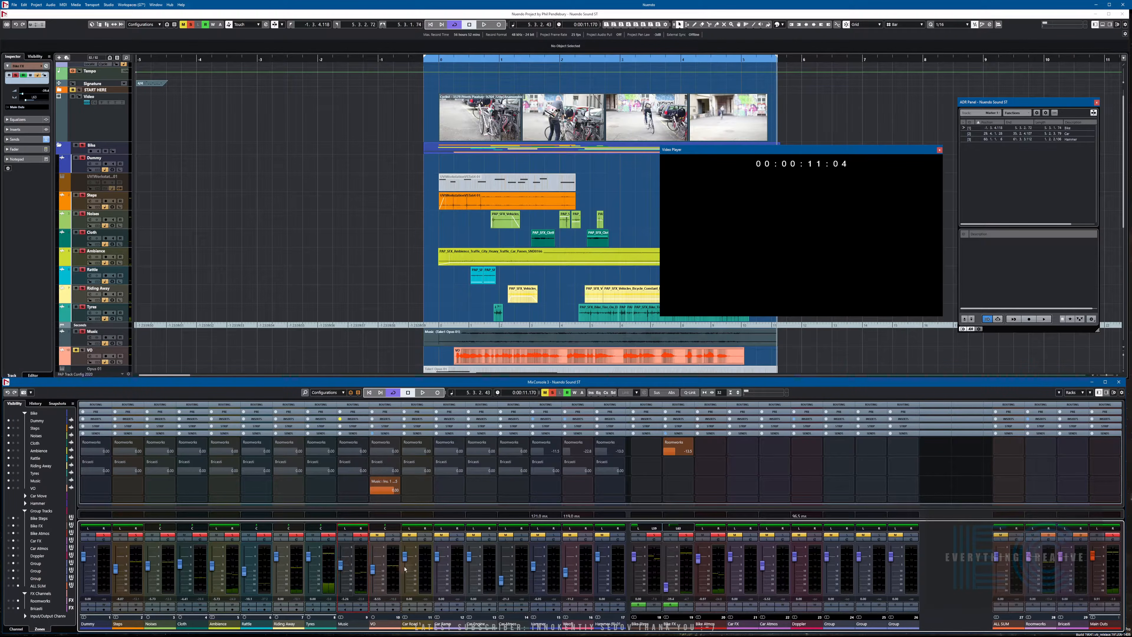
{"action": "key", "text": "KP_Subtract"}
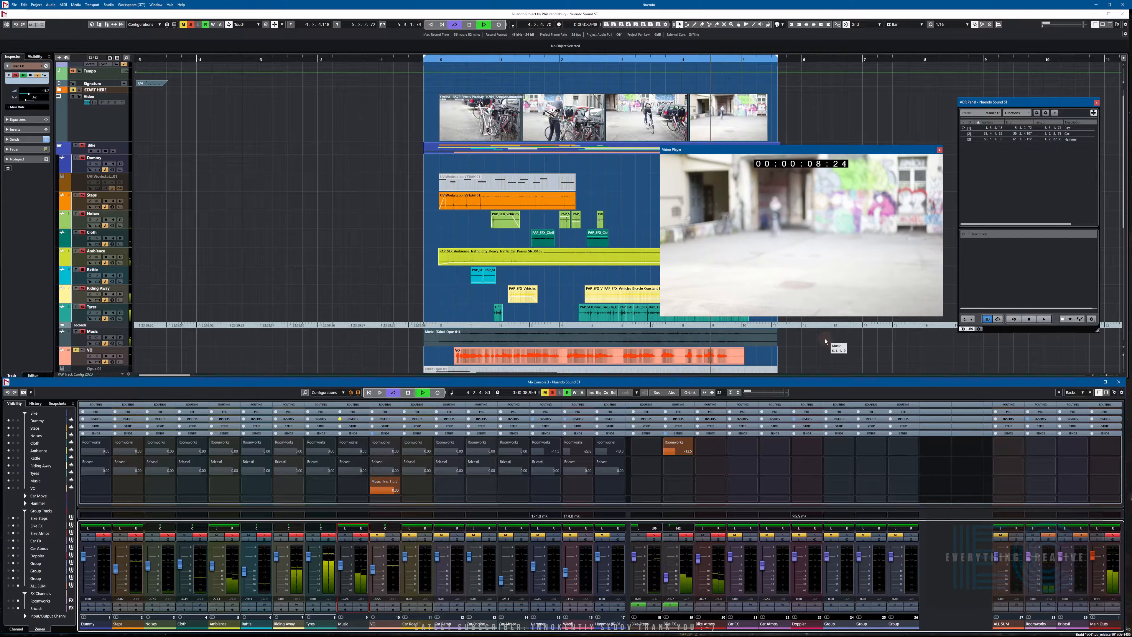
{"action": "key", "text": "space"}
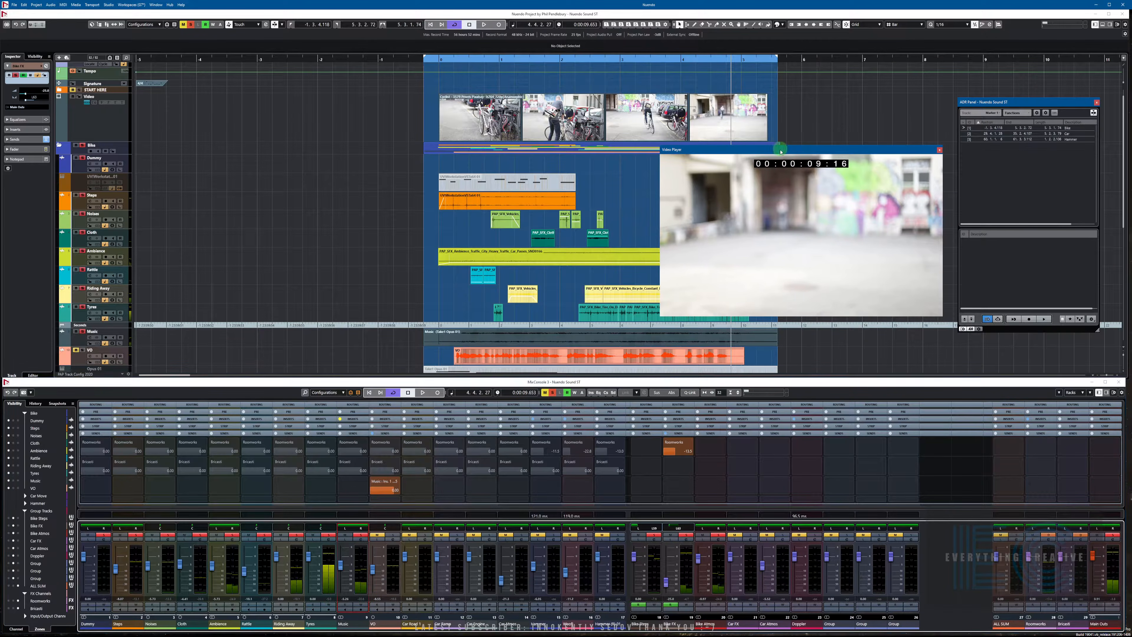
Move the video player clear of the timeline clips and replay the bike scene to review the Bike FX group's panning
{"action": "left_click_drag", "start_coordinate": [781, 149], "coordinate": [850, 151]}
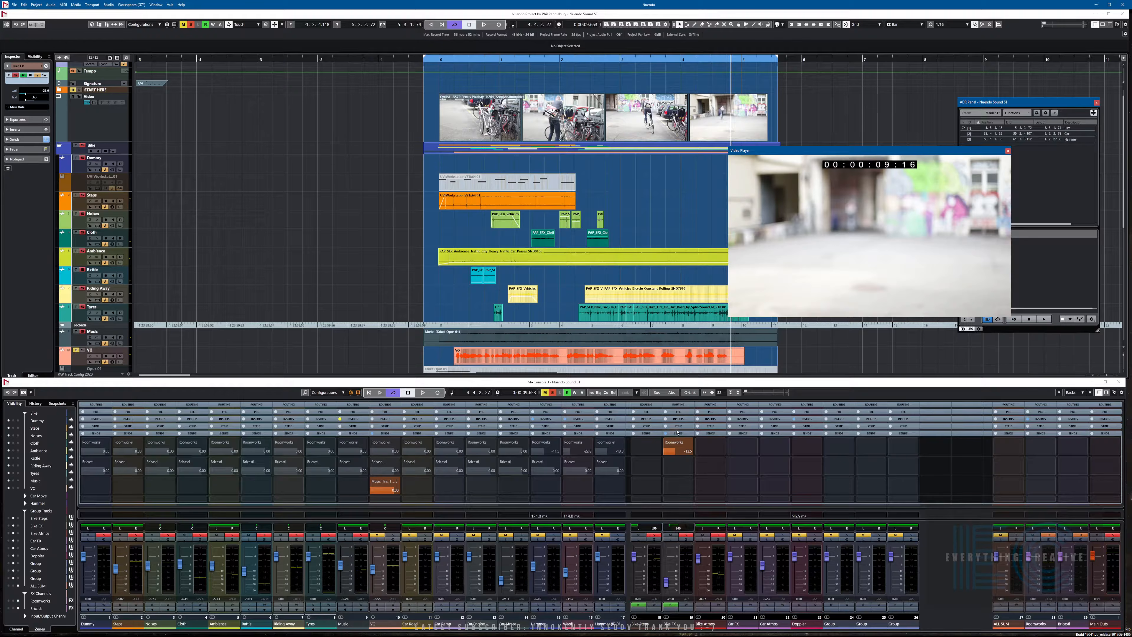
{"action": "key", "text": "KP_Subtract"}
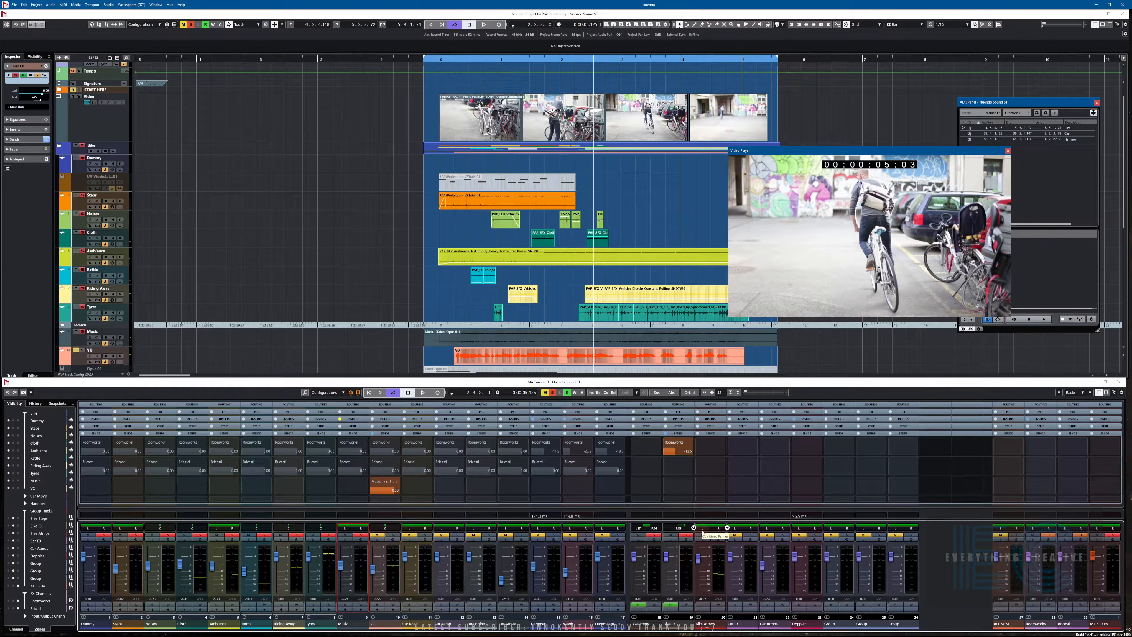
{"action": "key", "text": "KP_Subtract"}
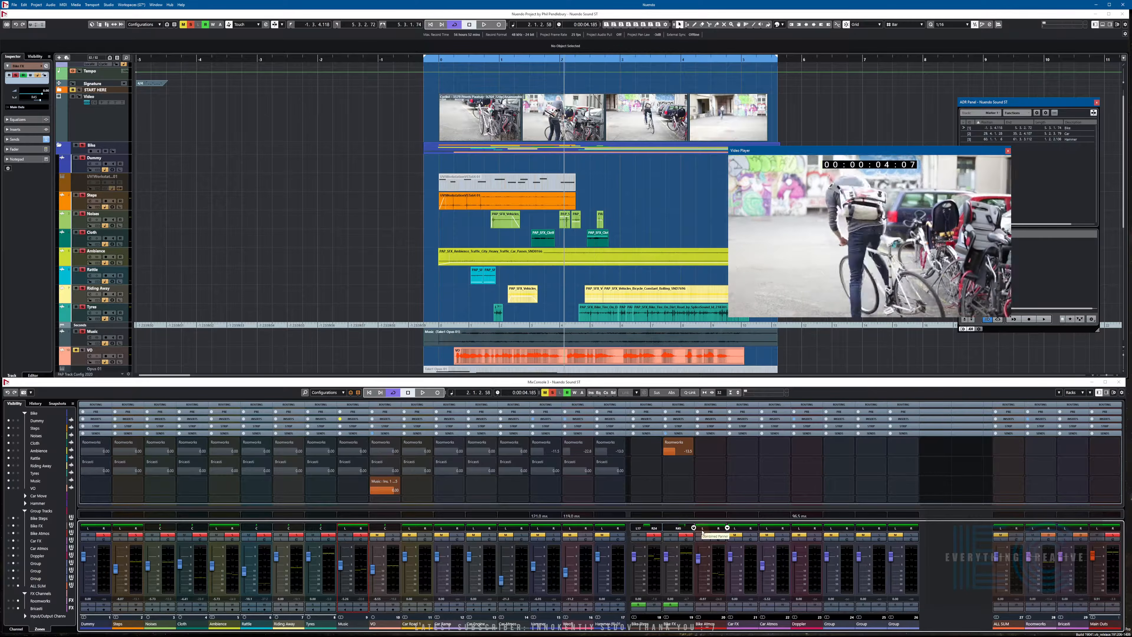
{"action": "key", "text": "KP_Subtract"}
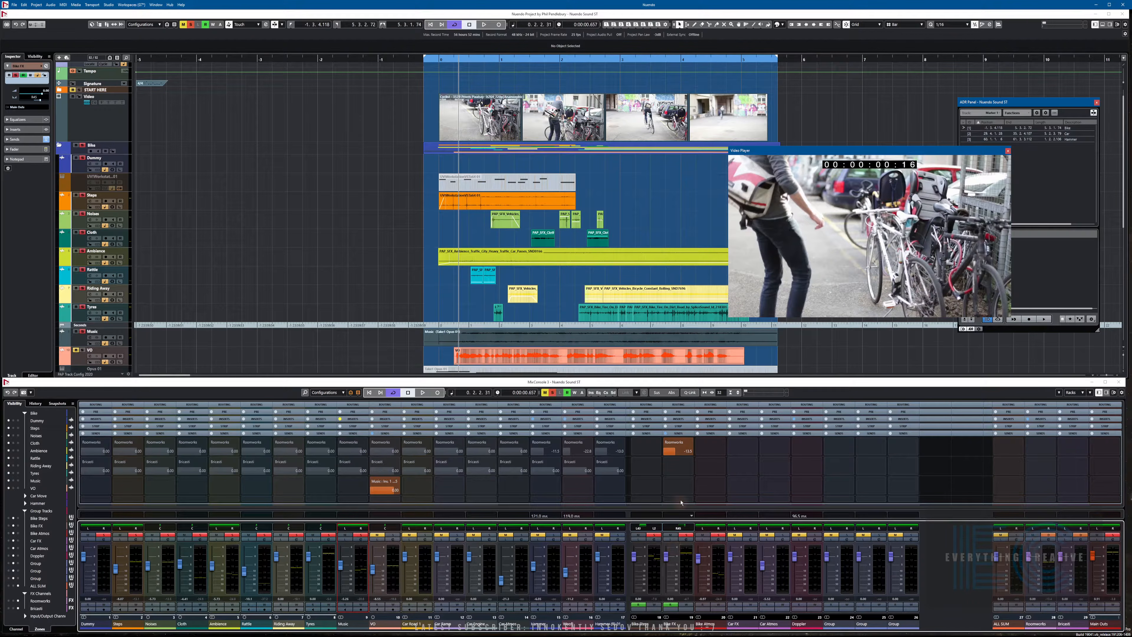
{"action": "mouse_move", "coordinate": [682, 460]}
{"action": "key", "text": "space"}
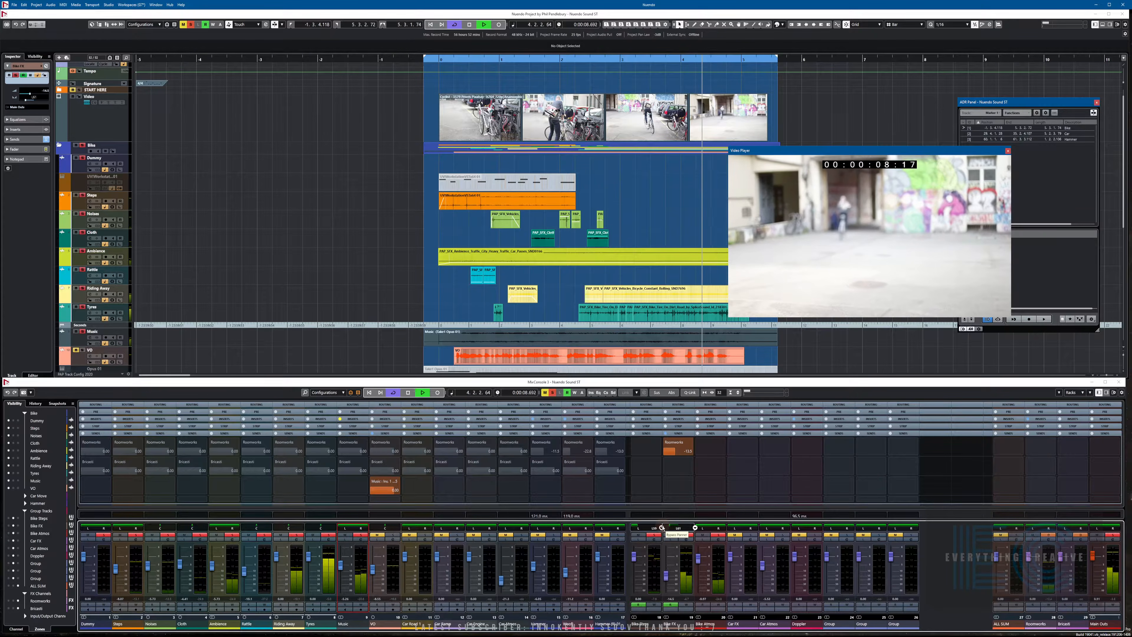
{"action": "key", "text": "space"}
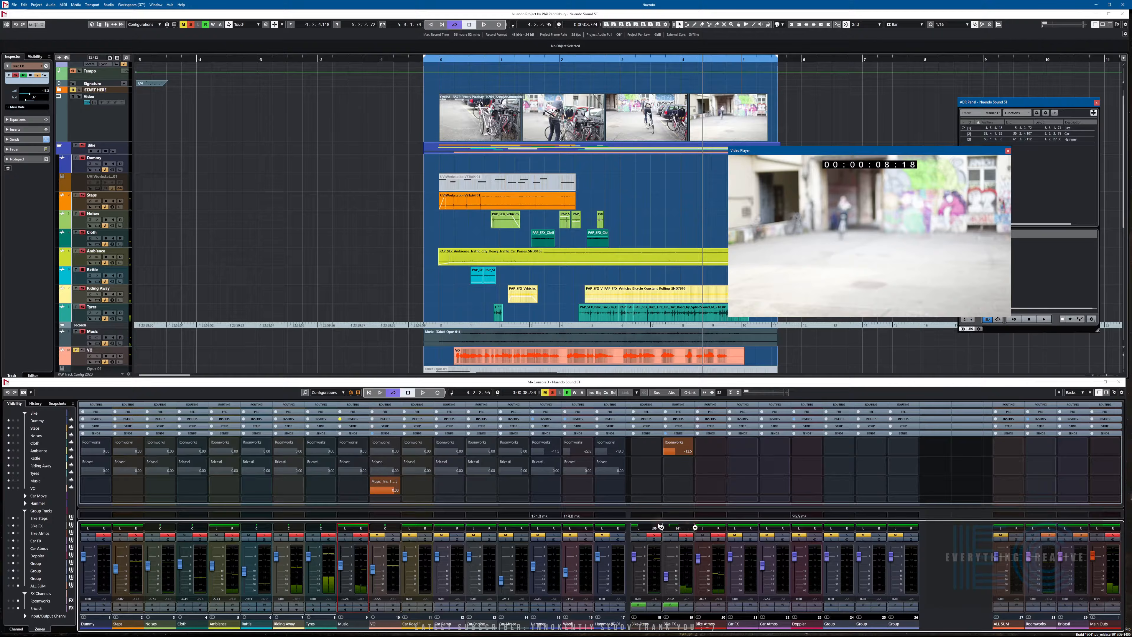
Display the Bike FX group's send panning in its channel settings, enable Link Panners, and play the scene
{"action": "left_click", "coordinate": [687, 539]}
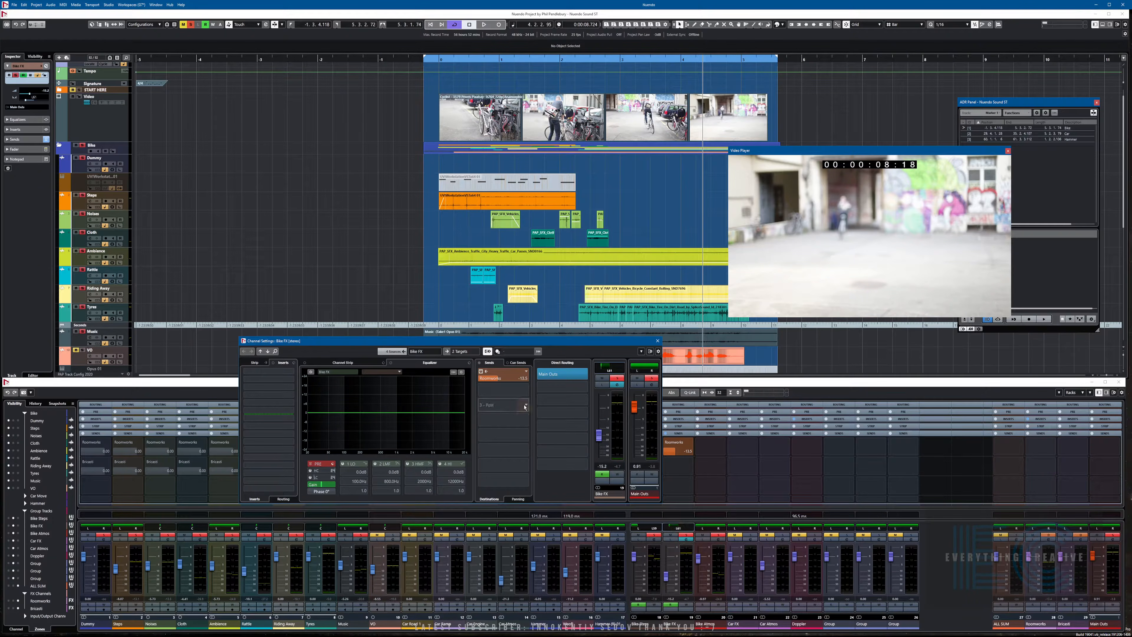
{"action": "left_click", "coordinate": [517, 499]}
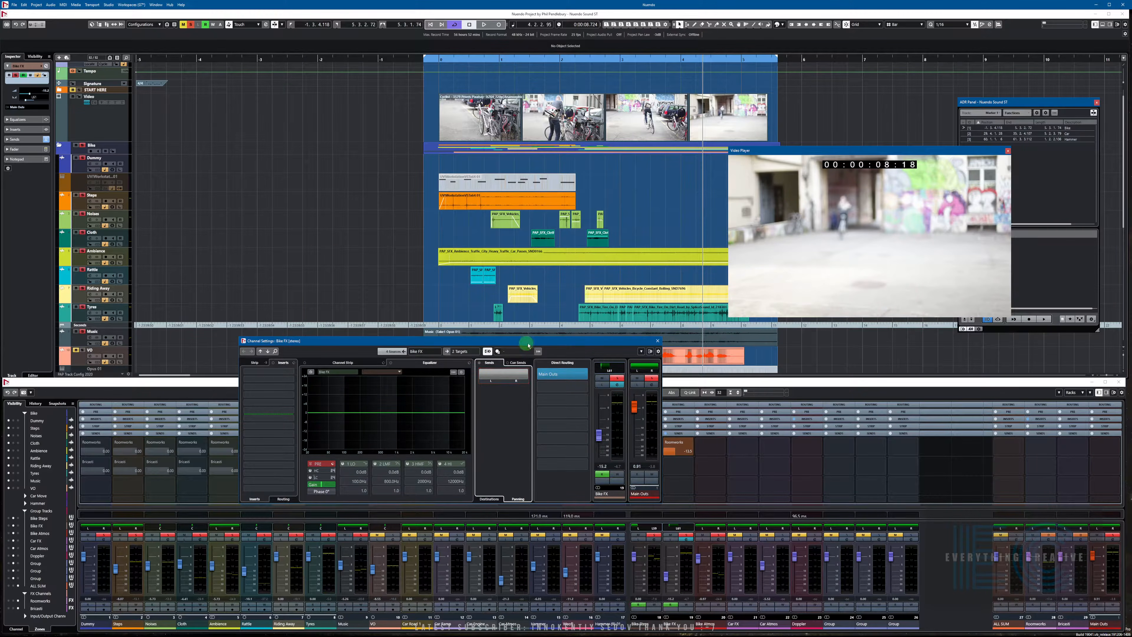
{"action": "left_click_drag", "start_coordinate": [528, 346], "coordinate": [597, 257]}
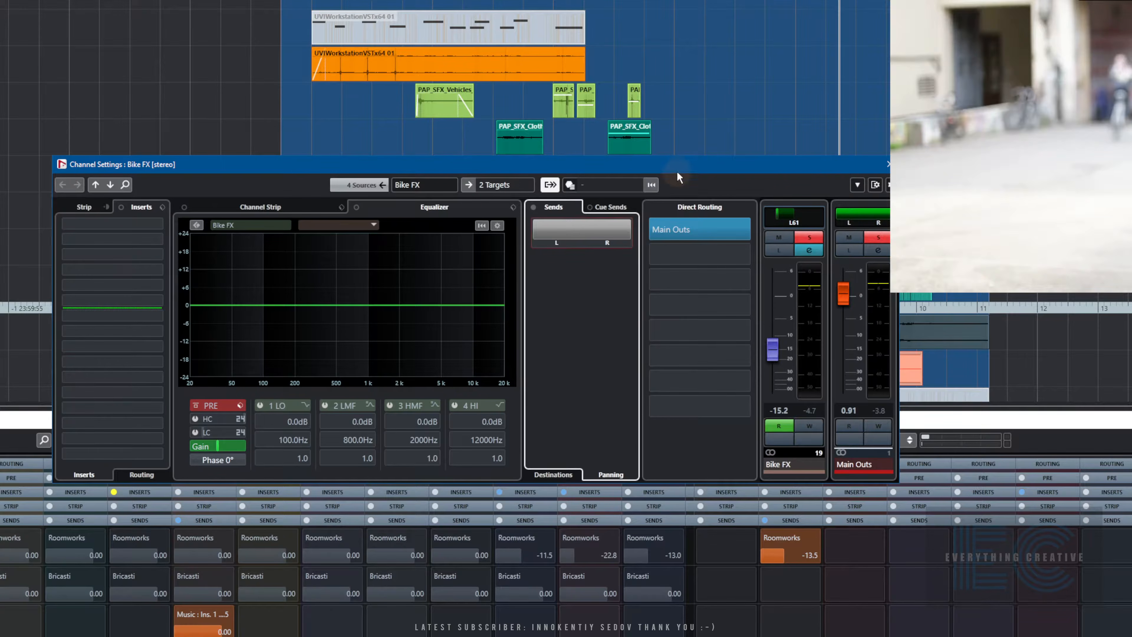
{"action": "left_click_drag", "start_coordinate": [679, 168], "coordinate": [637, 166]}
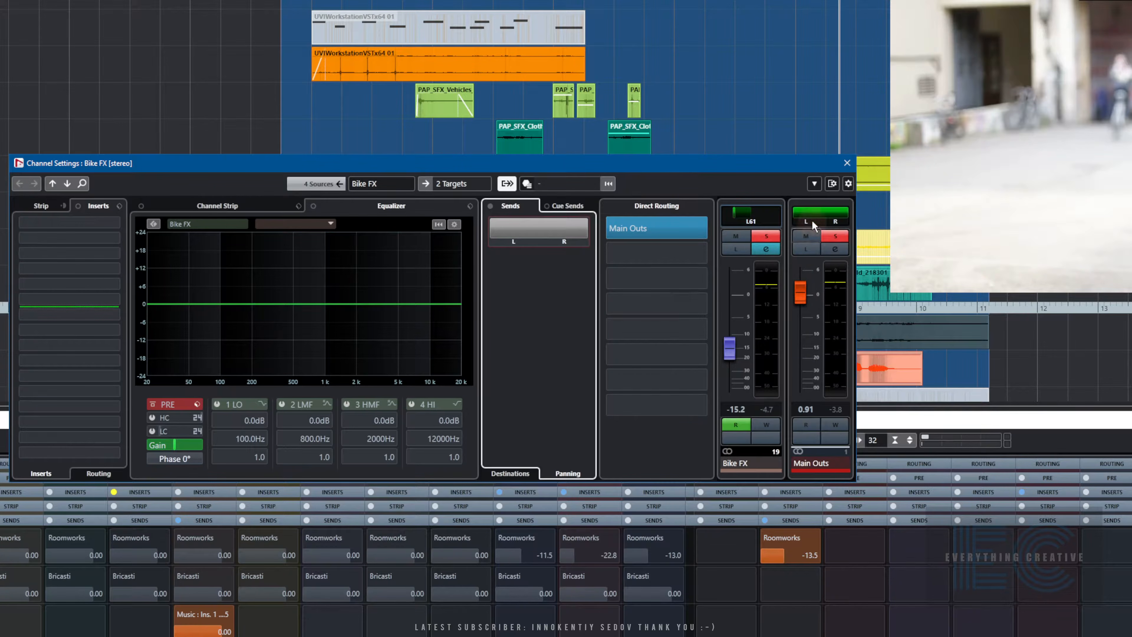
{"action": "left_click", "coordinate": [815, 184]}
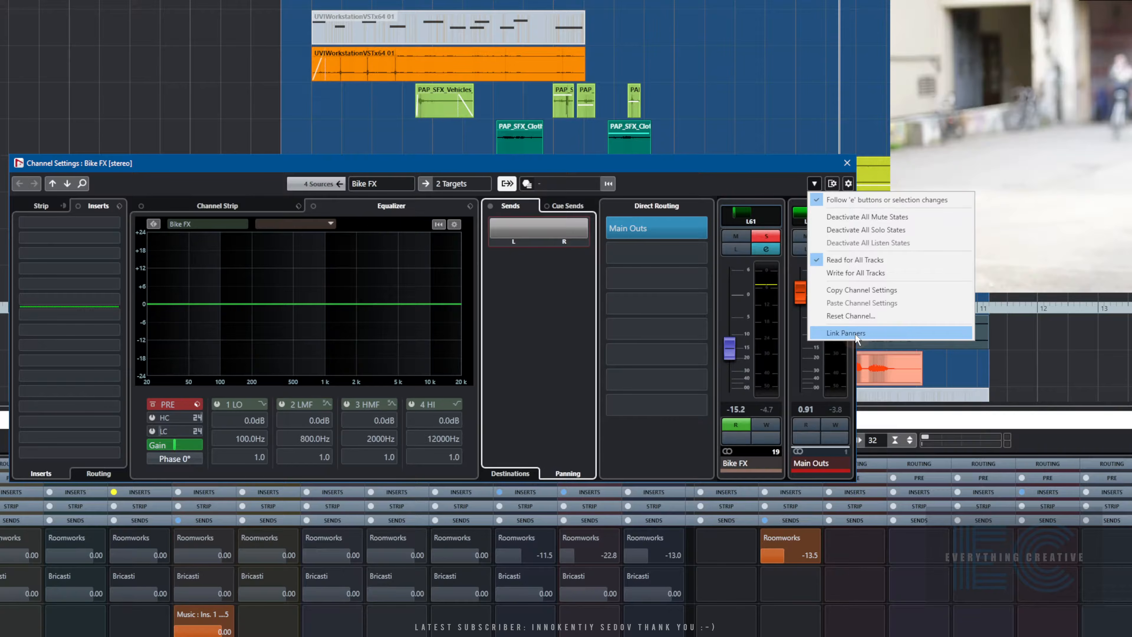
{"action": "left_click", "coordinate": [846, 332]}
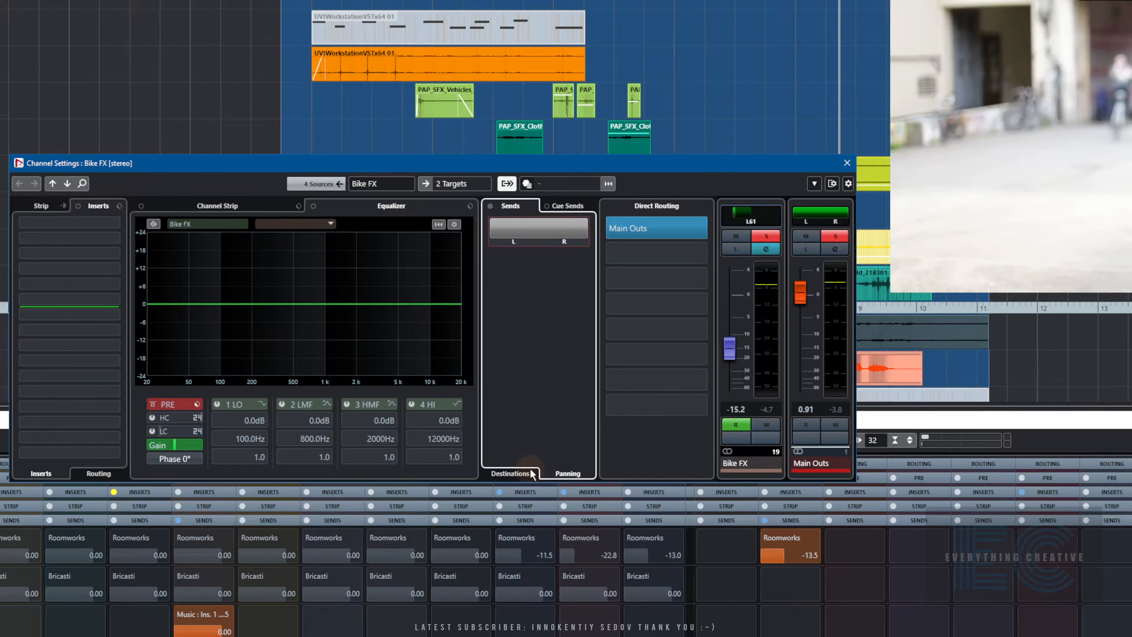
{"action": "key", "text": "space"}
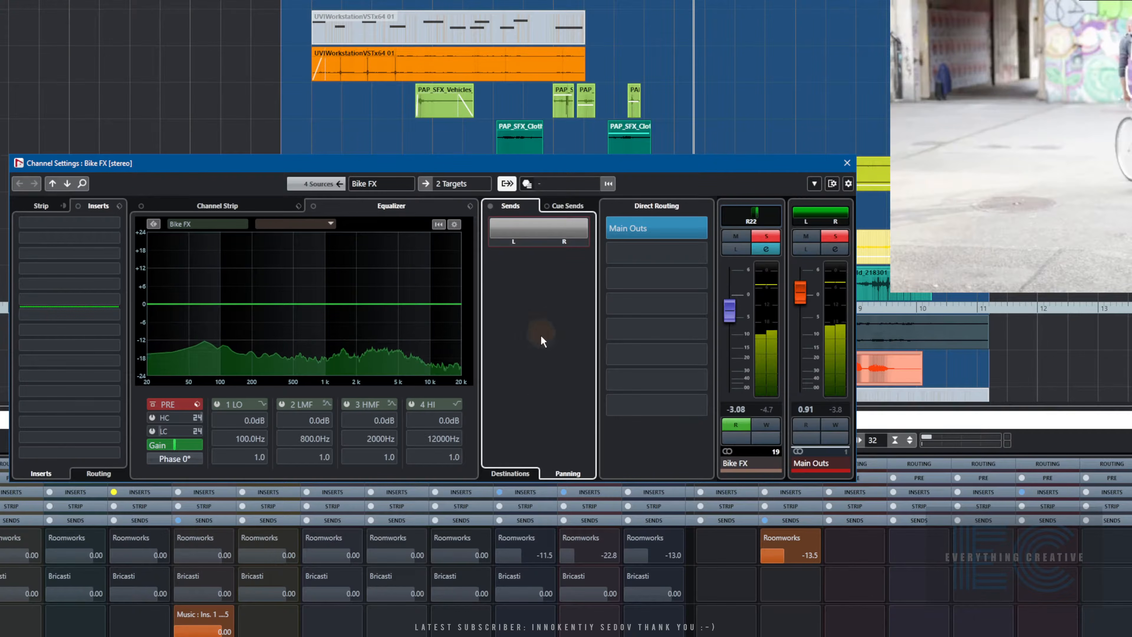
Compare the Bike FX send's destination and panning views, and try offsetting the Roomworks send panner before resetting it
{"action": "left_click", "coordinate": [517, 474]}
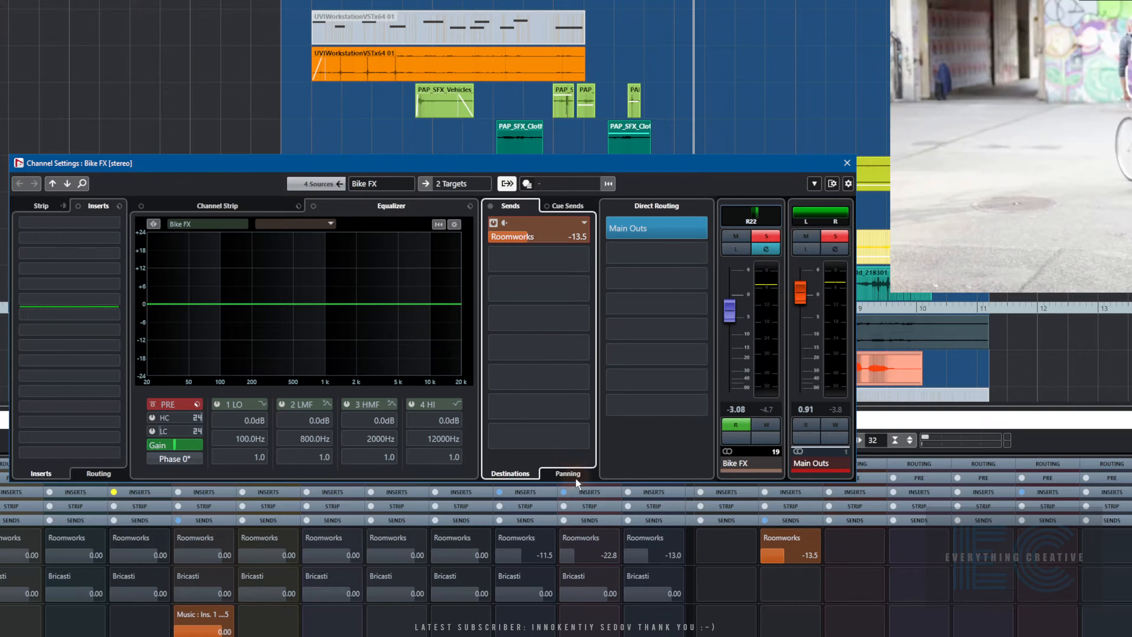
{"action": "left_click_drag", "start_coordinate": [668, 169], "coordinate": [835, 292]}
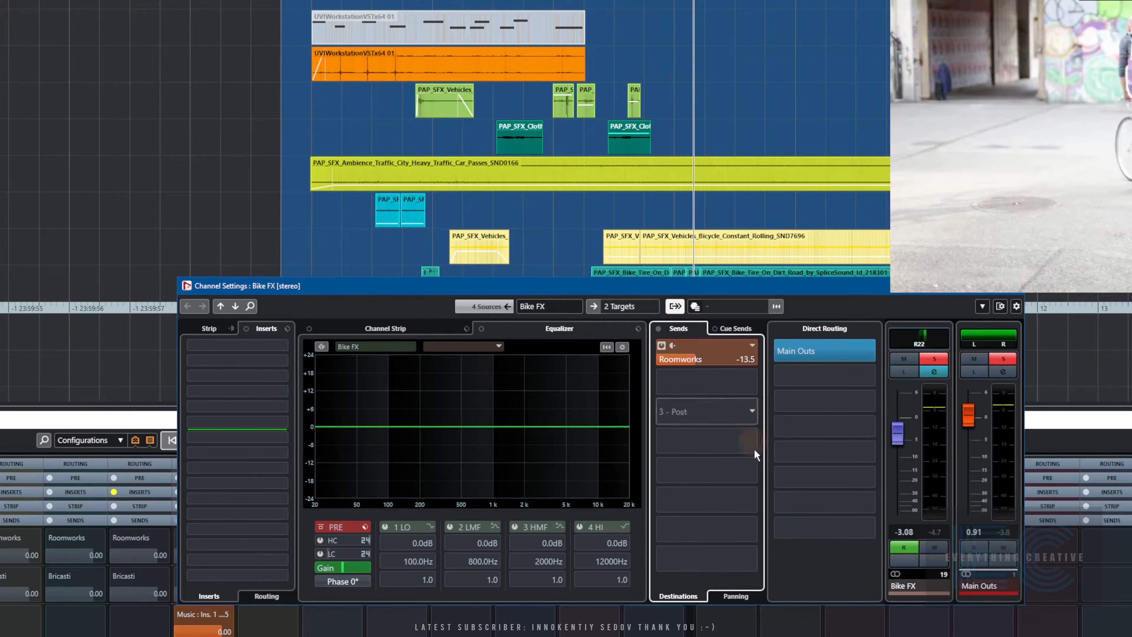
{"action": "left_click", "coordinate": [732, 598]}
{"action": "left_click", "coordinate": [675, 596]}
{"action": "left_click", "coordinate": [730, 598]}
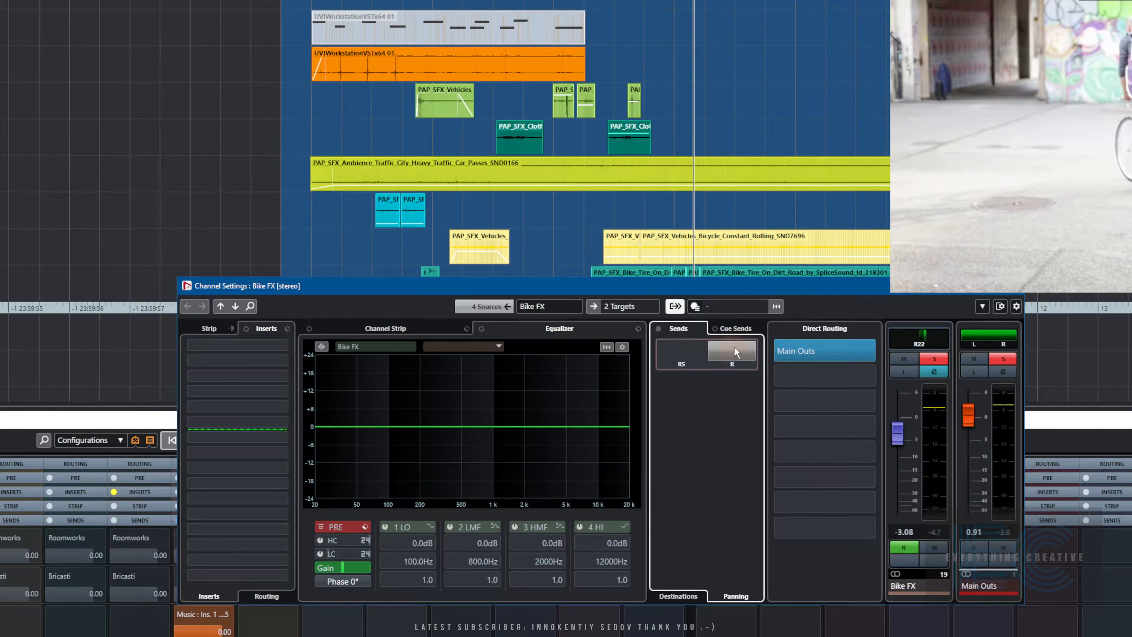
{"action": "left_click_drag", "start_coordinate": [671, 350], "coordinate": [682, 349]}
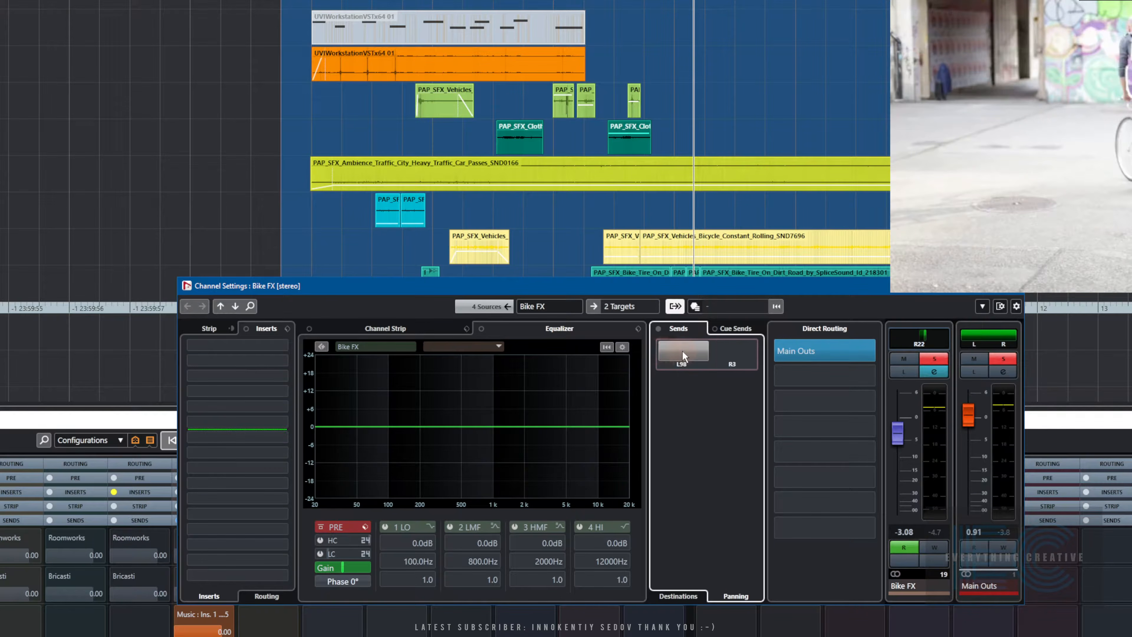
{"action": "left_click", "coordinate": [683, 350], "text": "ctrl"}
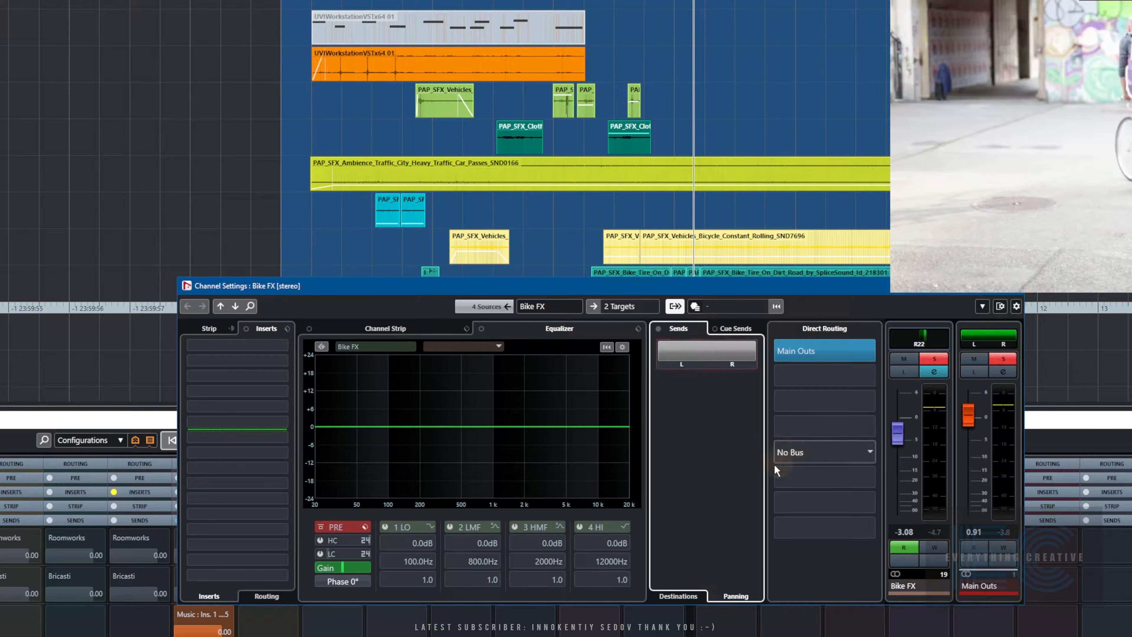
{"action": "left_click", "coordinate": [685, 598]}
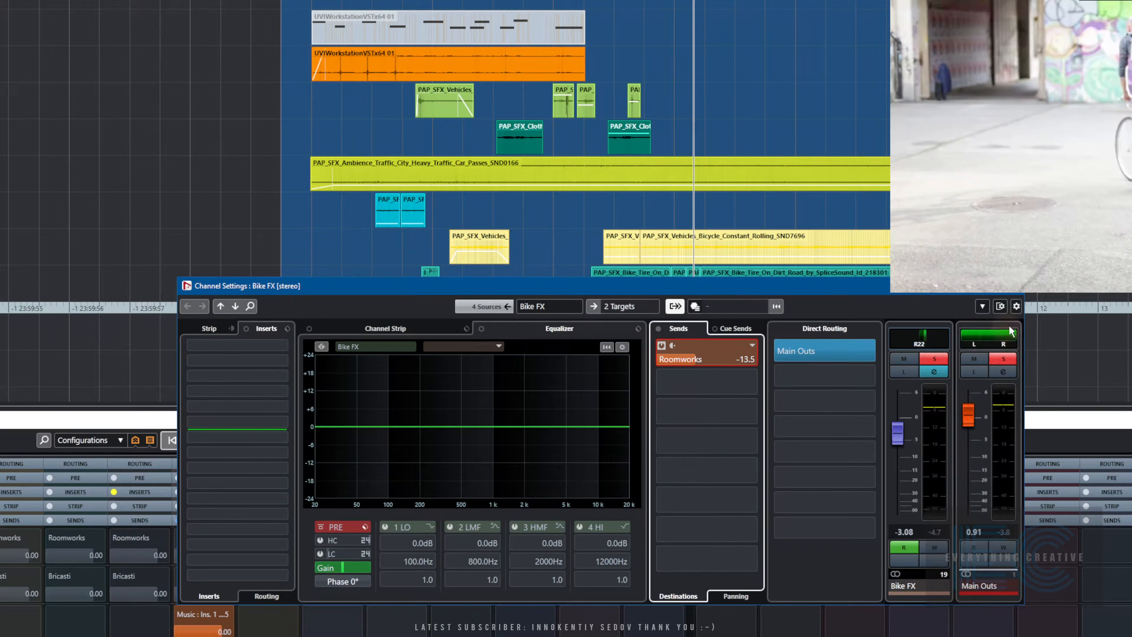
Check the Link Panners option for the Bike FX group and close its channel settings
{"action": "left_click_drag", "start_coordinate": [849, 286], "coordinate": [849, 323]}
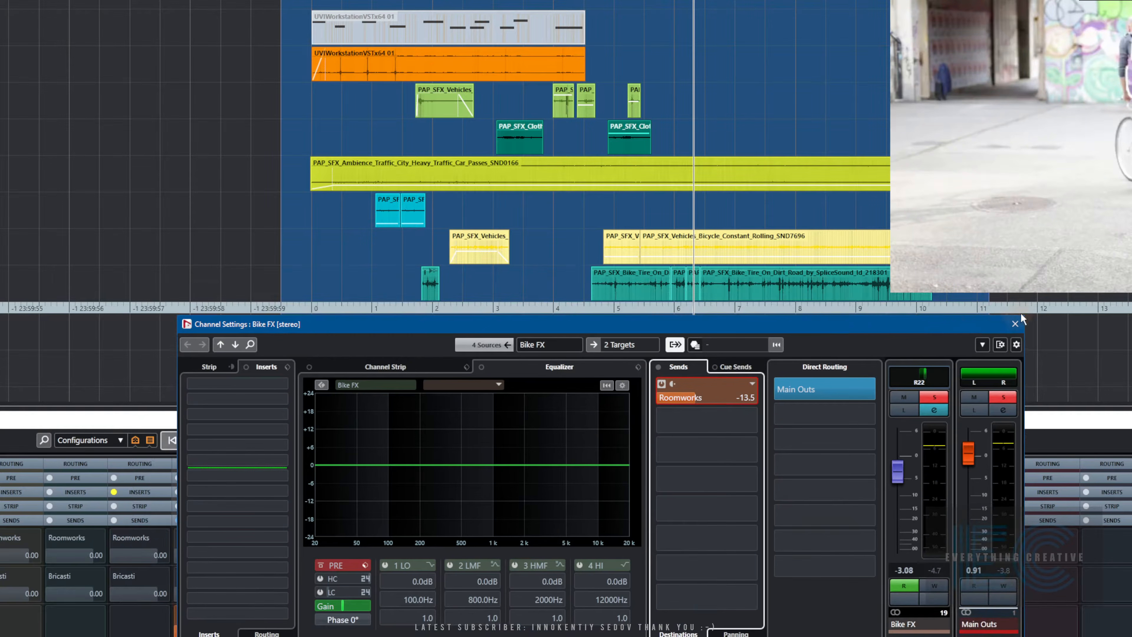
{"action": "left_click", "coordinate": [1016, 324]}
{"action": "left_click", "coordinate": [984, 345]}
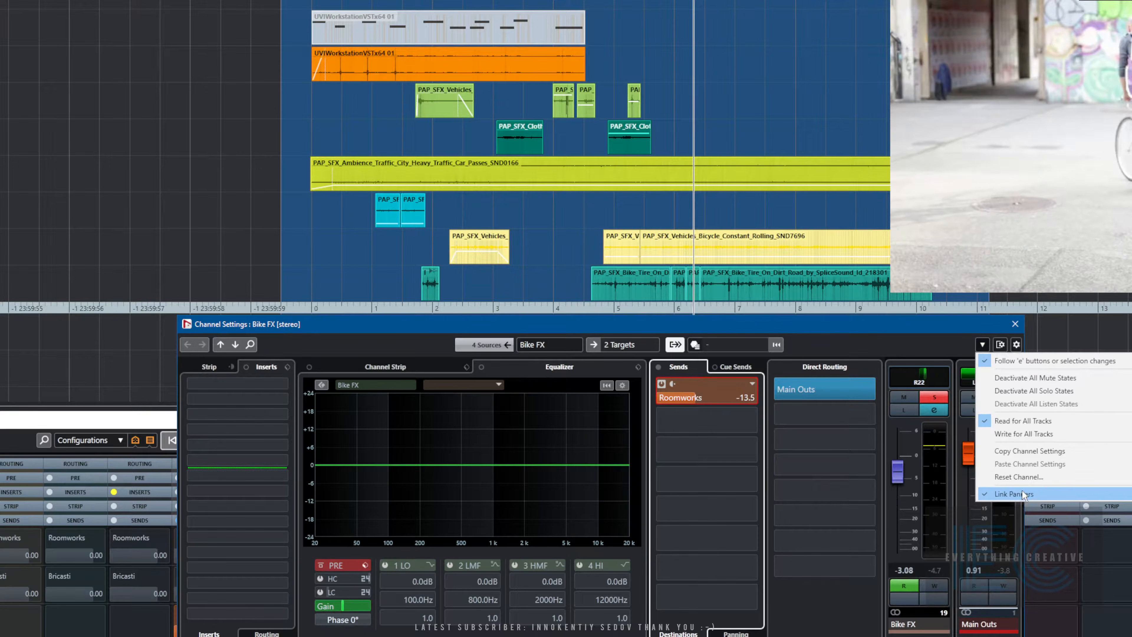
{"action": "left_click", "coordinate": [877, 323]}
{"action": "left_click_drag", "start_coordinate": [877, 323], "coordinate": [703, 32]}
{"action": "left_click", "coordinate": [803, 52]}
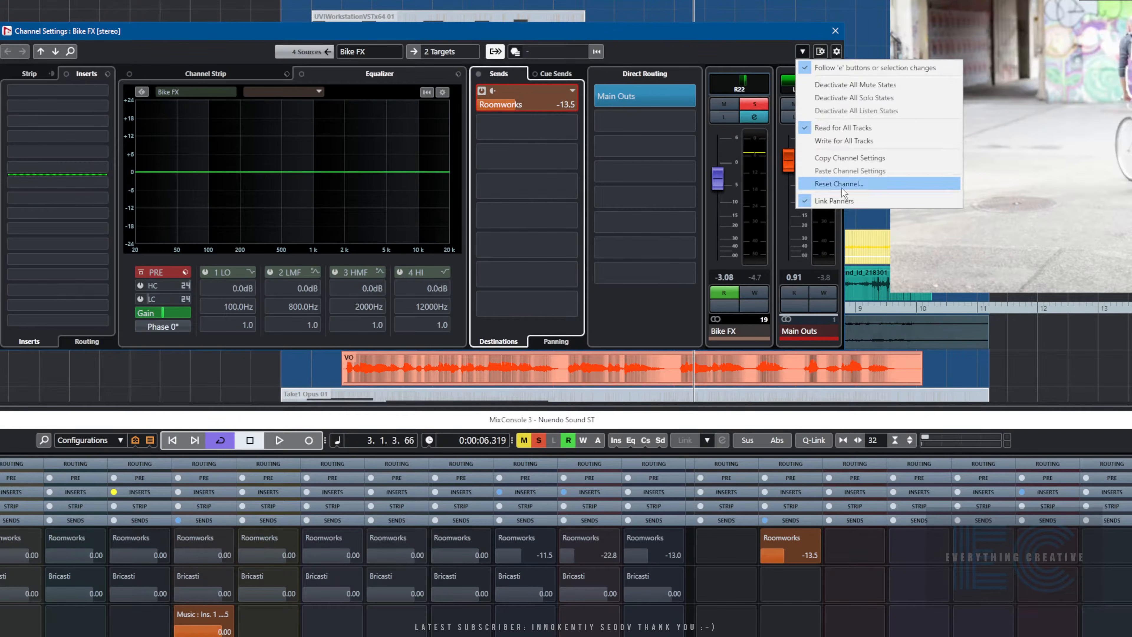
{"action": "left_click", "coordinate": [732, 32]}
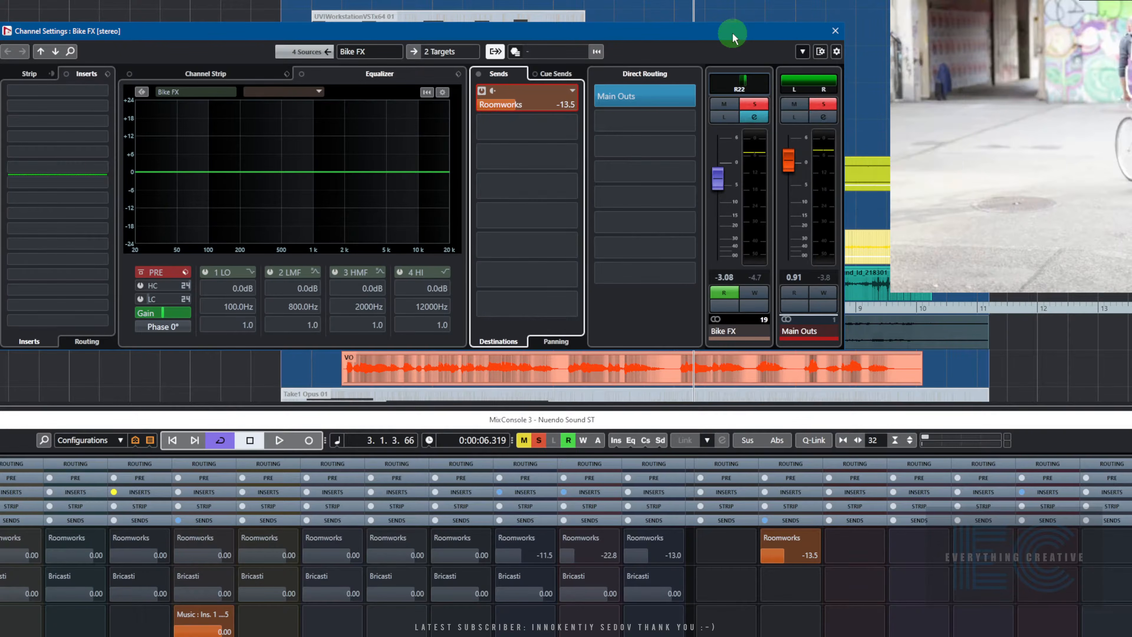
{"action": "left_click", "coordinate": [836, 31]}
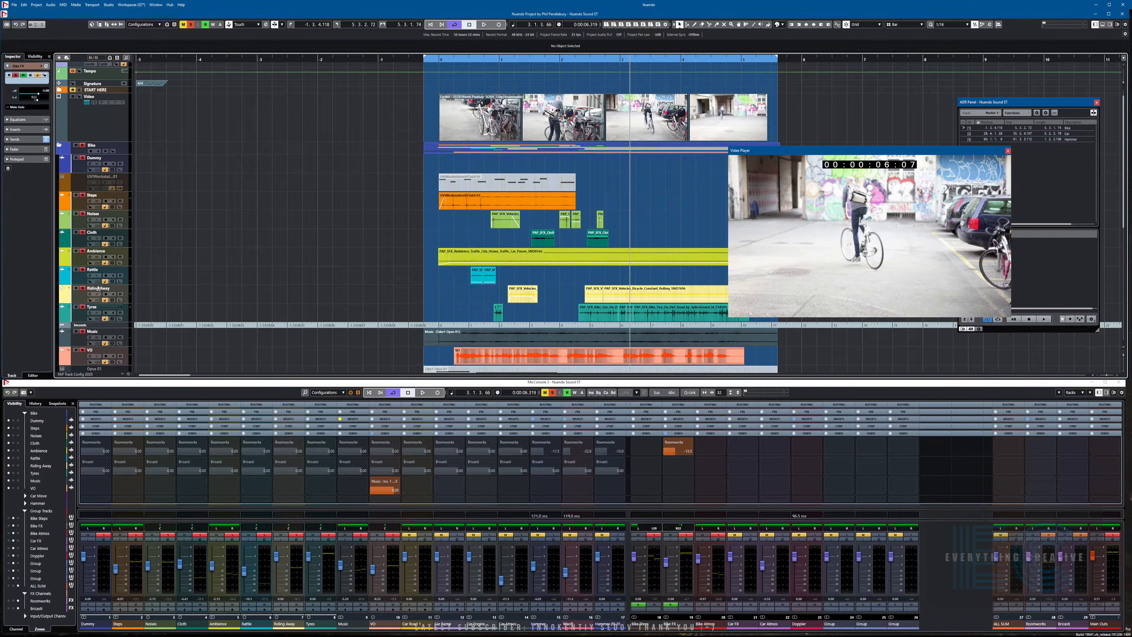
Clear all solo states, solo only the VO track, and replay the scene from its start
{"action": "left_click", "coordinate": [192, 25]}
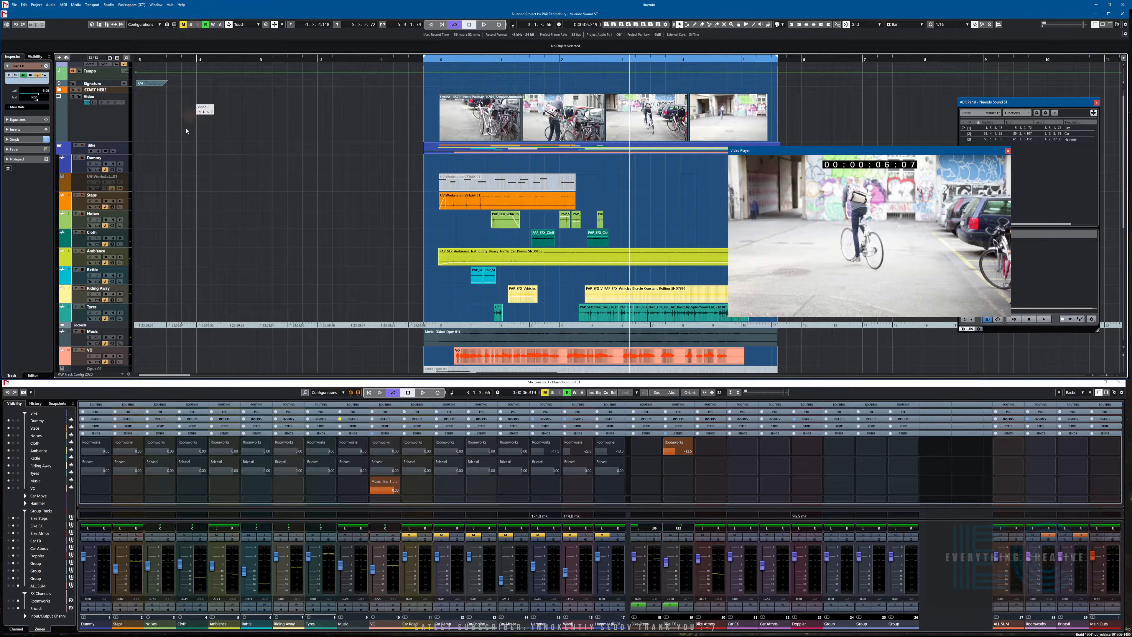
{"action": "left_click", "coordinate": [83, 350]}
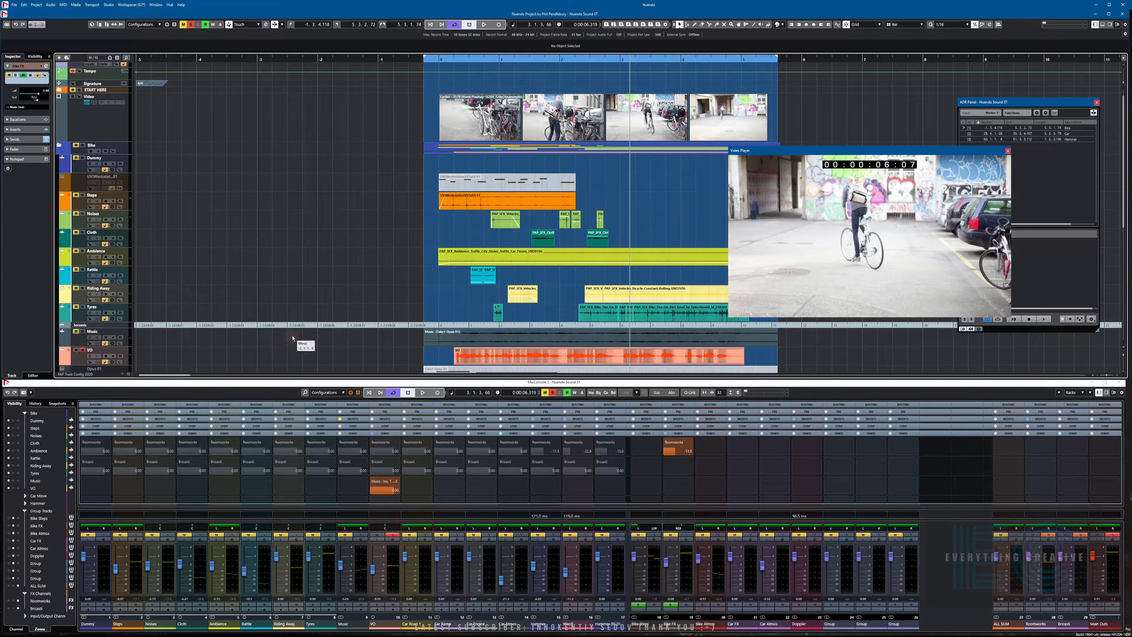
{"action": "key", "text": "KP_Subtract"}
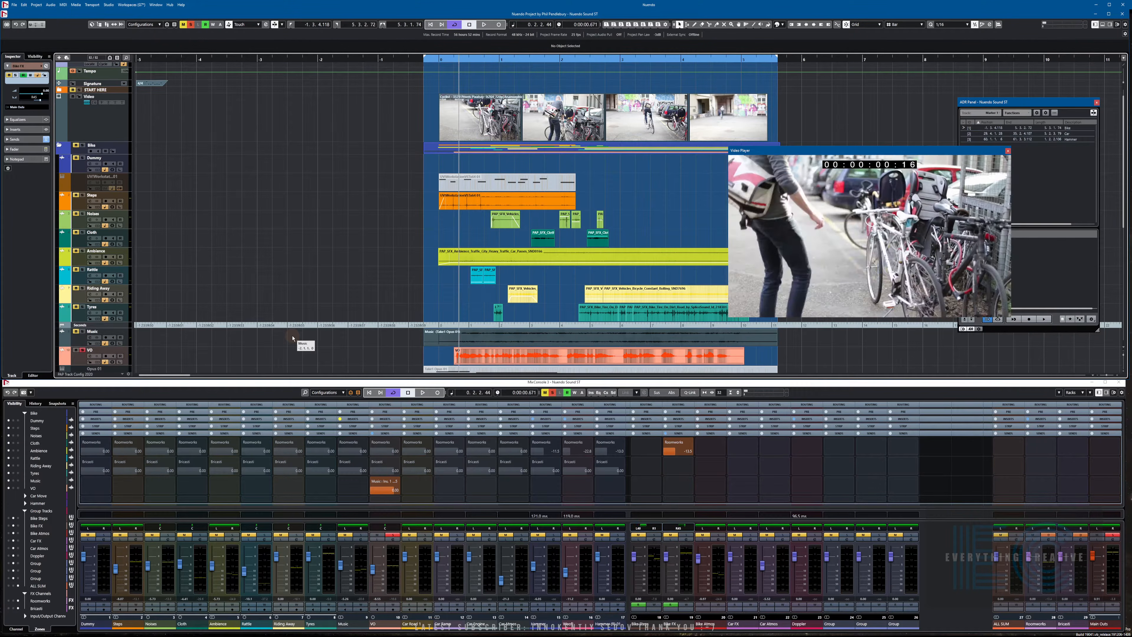
{"action": "key", "text": "space"}
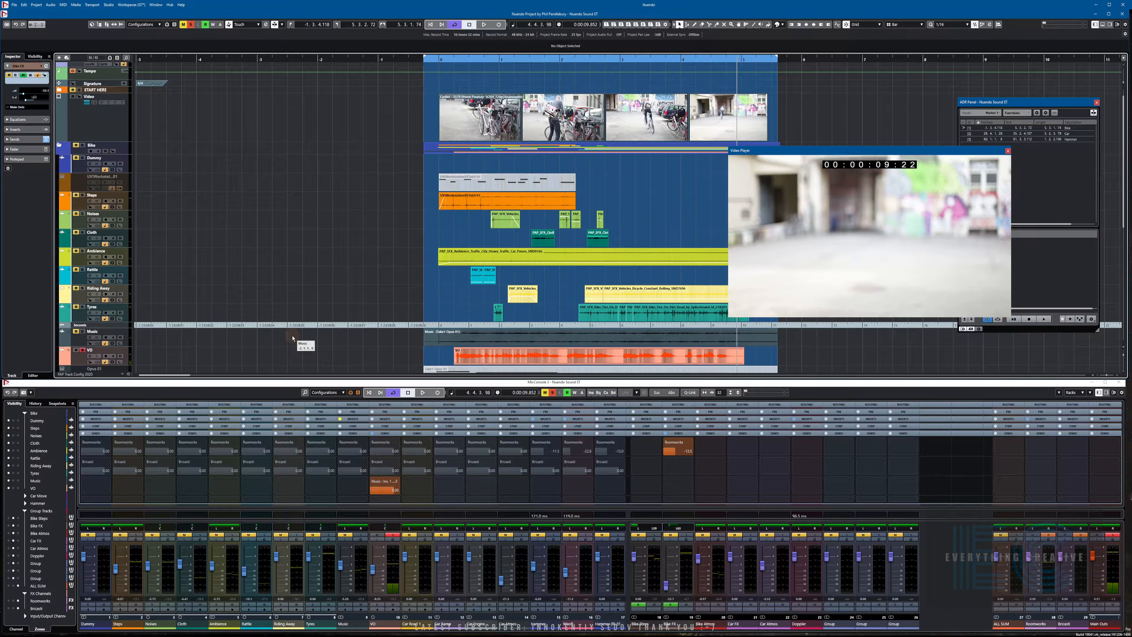
{"action": "key", "text": "KP_Subtract"}
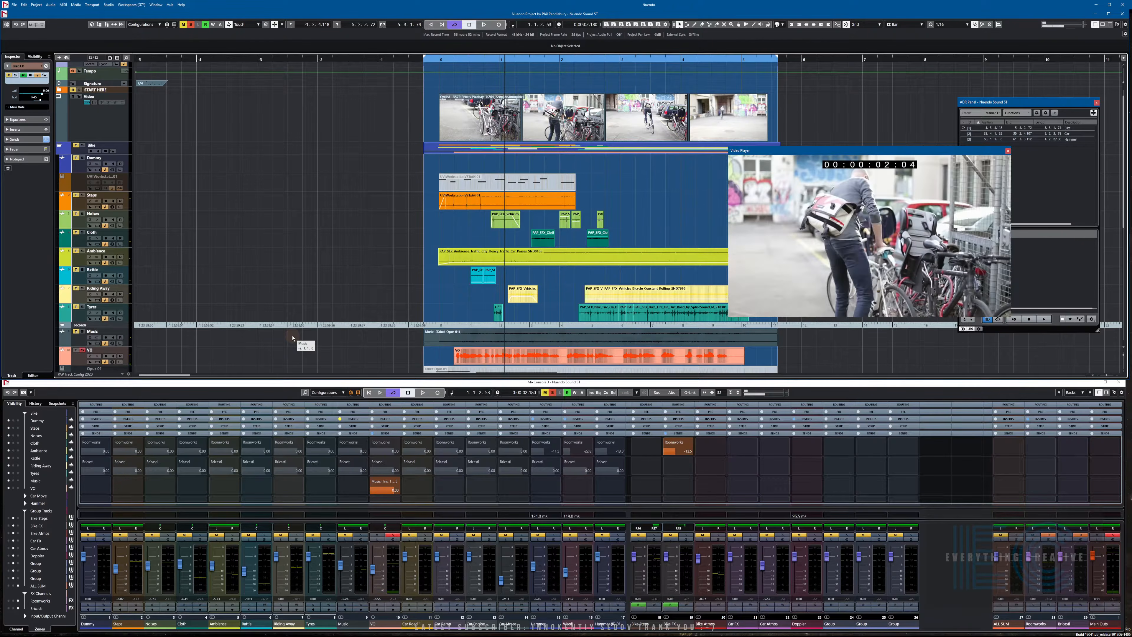
{"action": "key", "text": "space"}
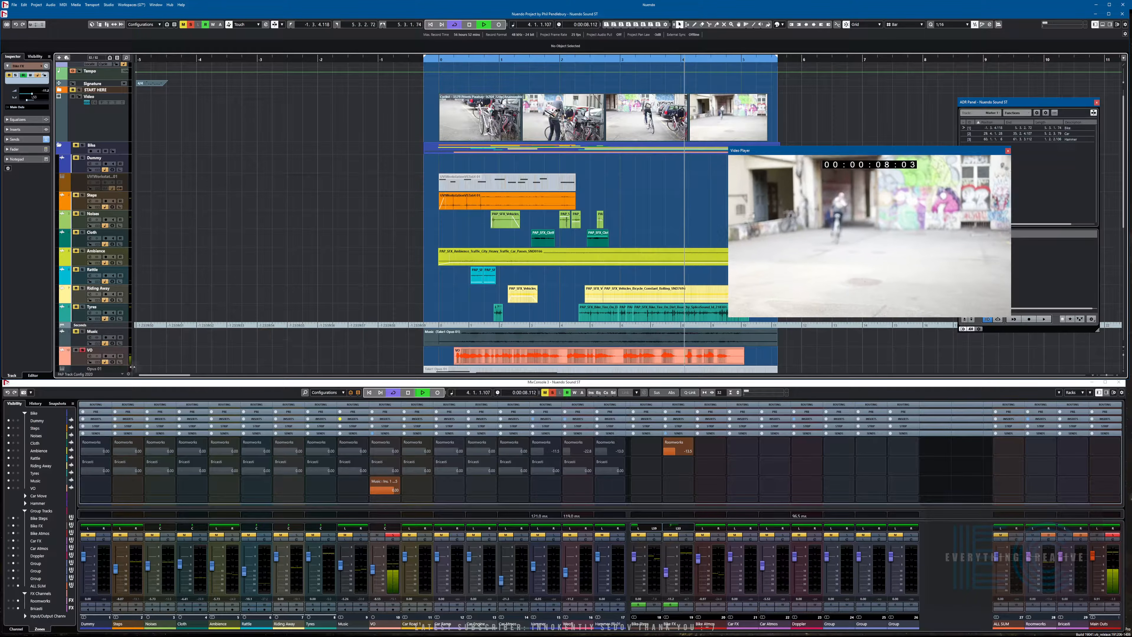
Clear the VO track's solo, replay the full mix from the scene's start, and fine-tune the VO channel's level
{"action": "left_click", "coordinate": [83, 351]}
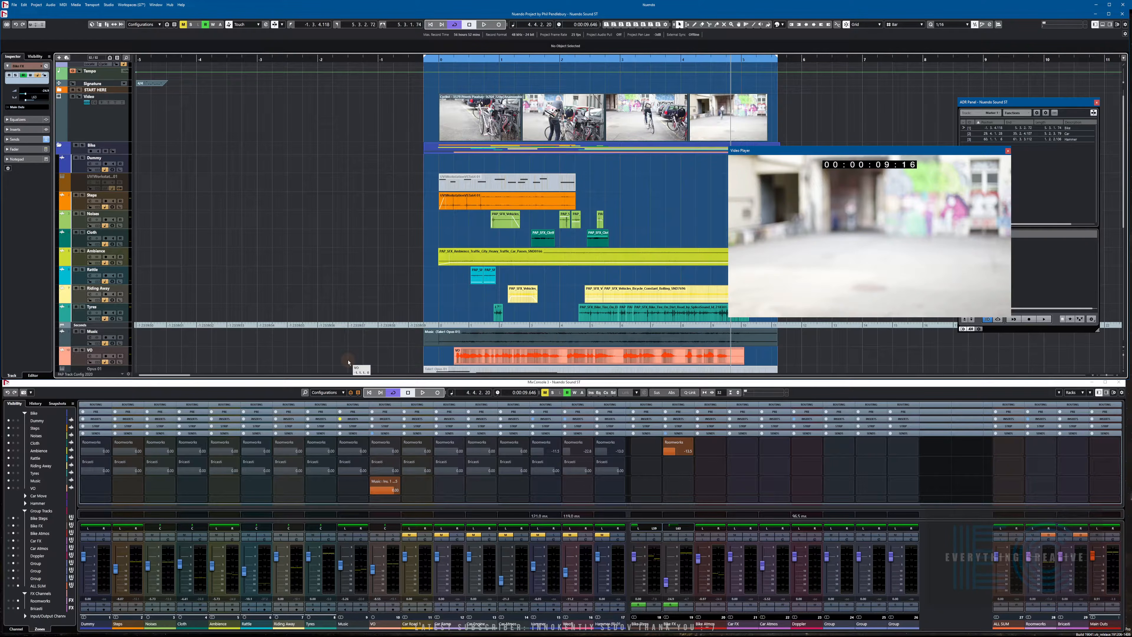
{"action": "key", "text": "KP_Subtract"}
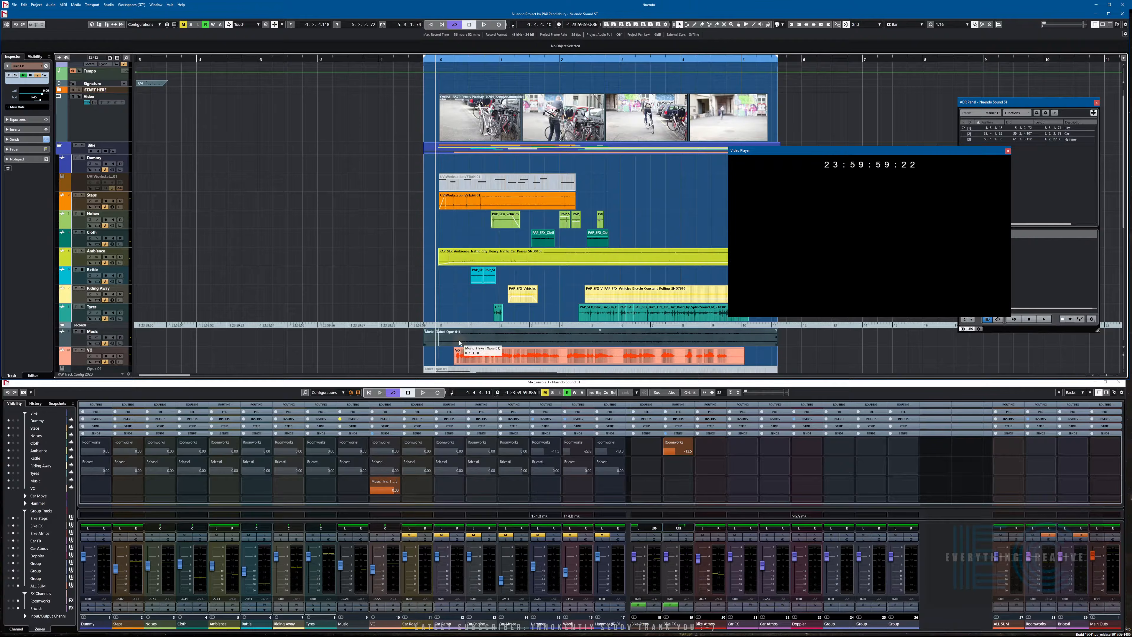
{"action": "key", "text": "space"}
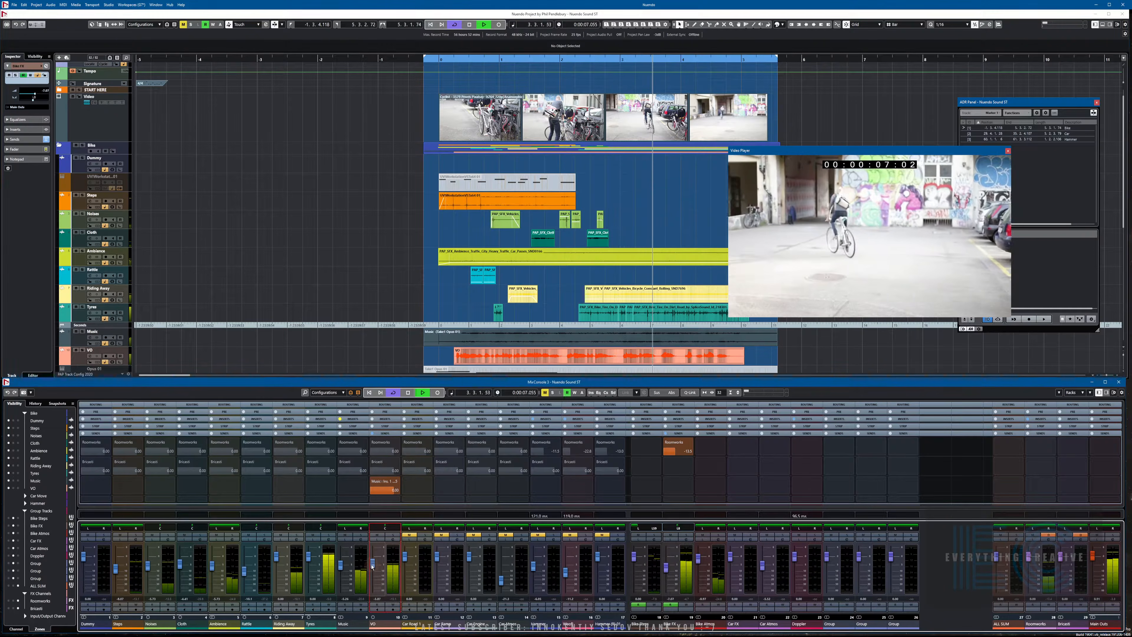
{"action": "left_click_drag", "start_coordinate": [373, 570], "coordinate": [373, 567]}
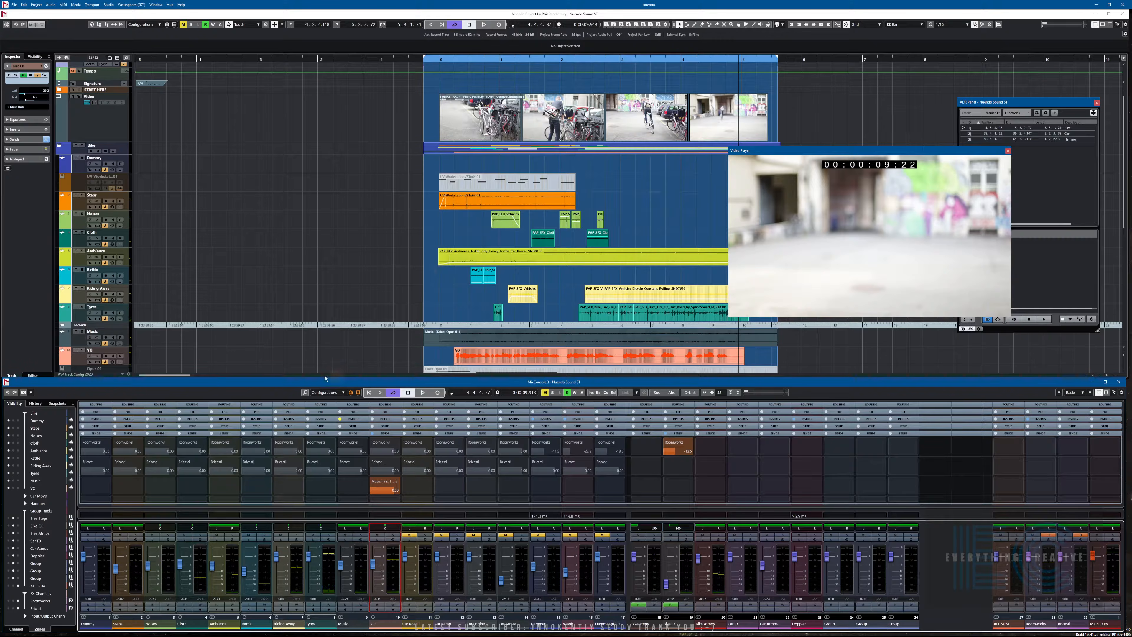
Review the Music, VO and Opus 01 tracks below the bike effects and play them with the full mix
{"action": "left_click_drag", "start_coordinate": [191, 376], "coordinate": [193, 377]}
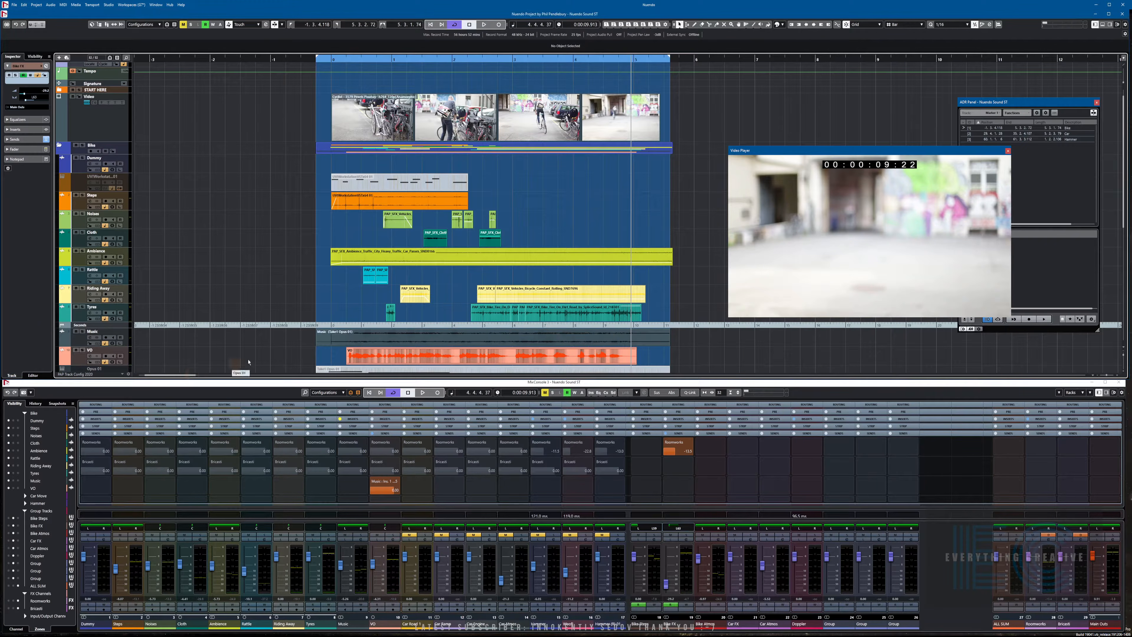
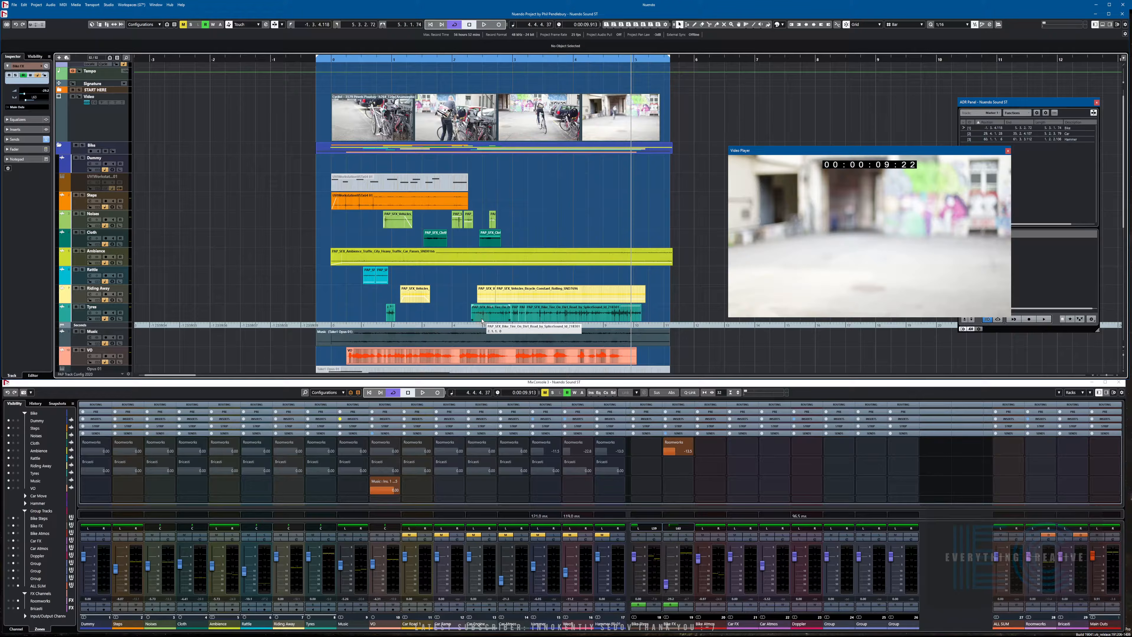
{"action": "scroll", "coordinate": [473, 314], "scroll_direction": "down", "scroll_amount": 3}
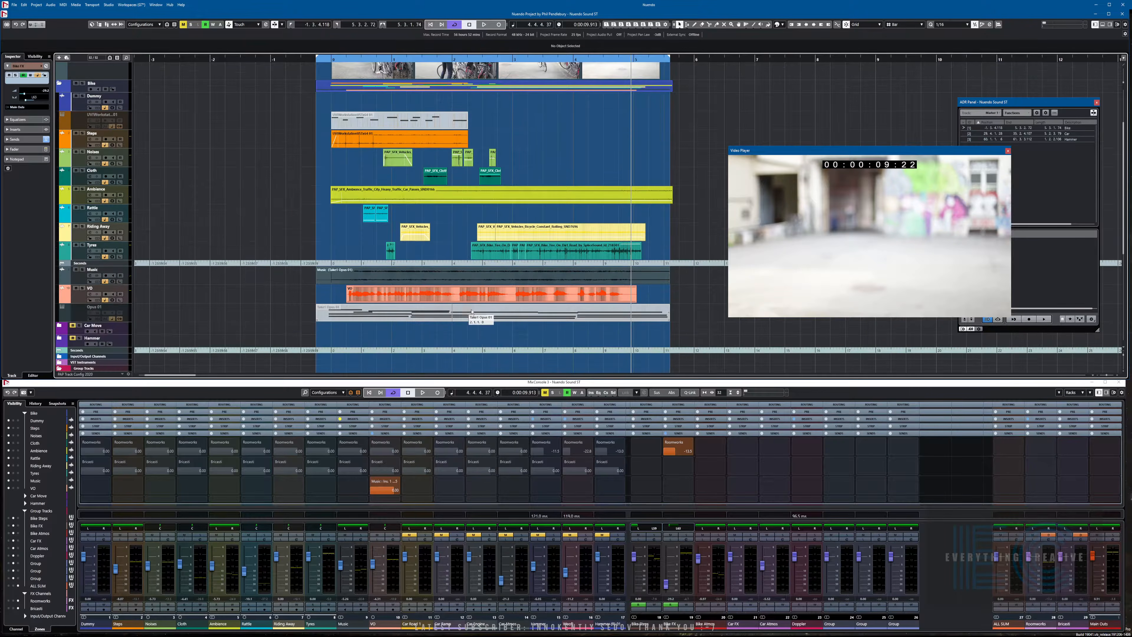
{"action": "scroll", "coordinate": [534, 329], "scroll_direction": "up", "scroll_amount": 3}
{"action": "scroll", "coordinate": [658, 345], "scroll_direction": "down", "scroll_amount": 3}
{"action": "key", "text": "KP_1"}
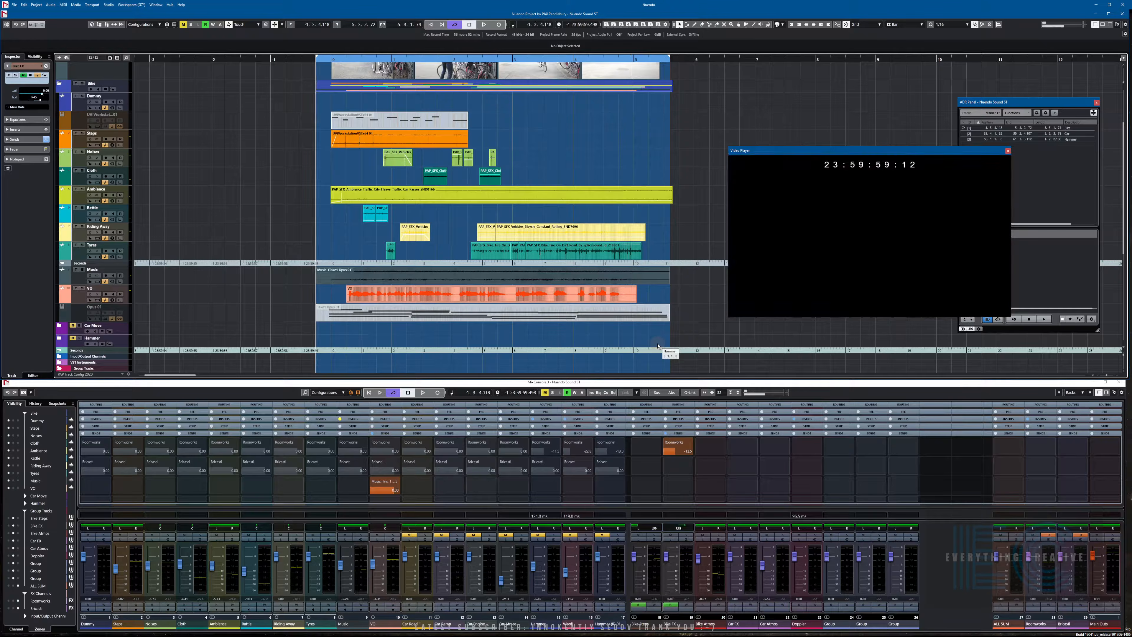
{"action": "key", "text": "space"}
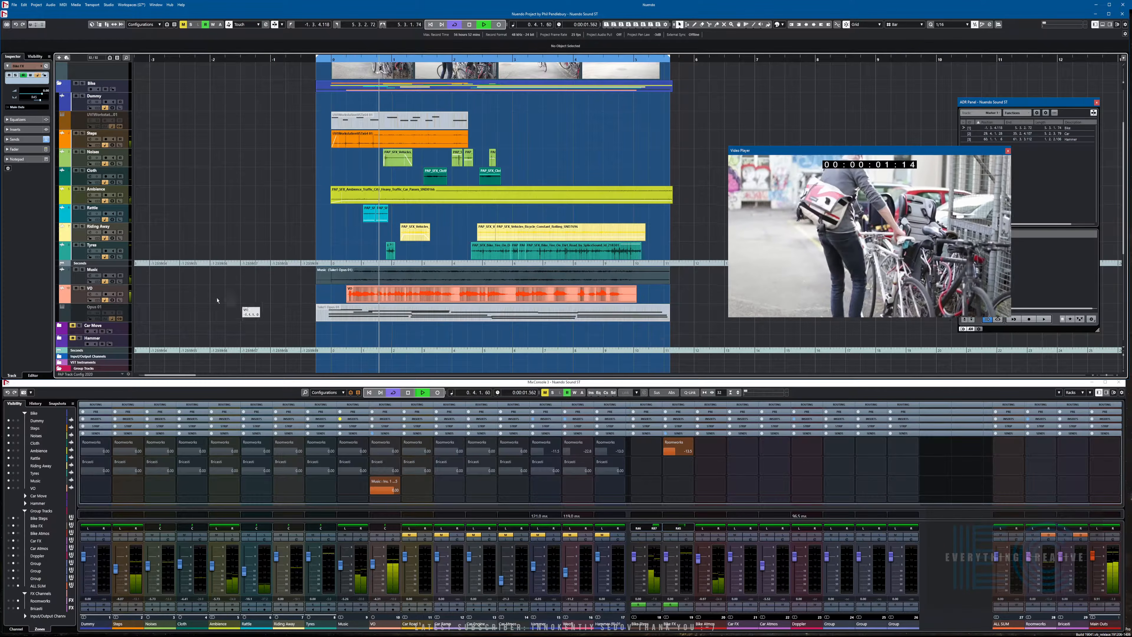
Solo the Music and VO tracks, replay the scene from its start, and fine-tune the two channels' levels
{"action": "left_click", "coordinate": [82, 270]}
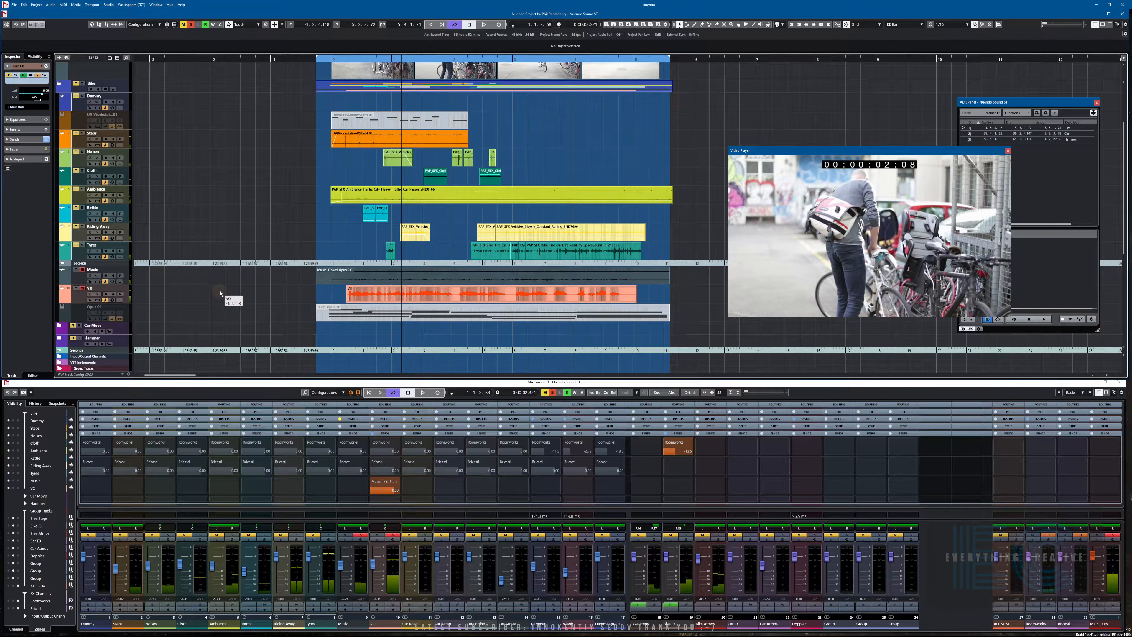
{"action": "key", "text": "KP_Subtract"}
{"action": "key", "text": "space"}
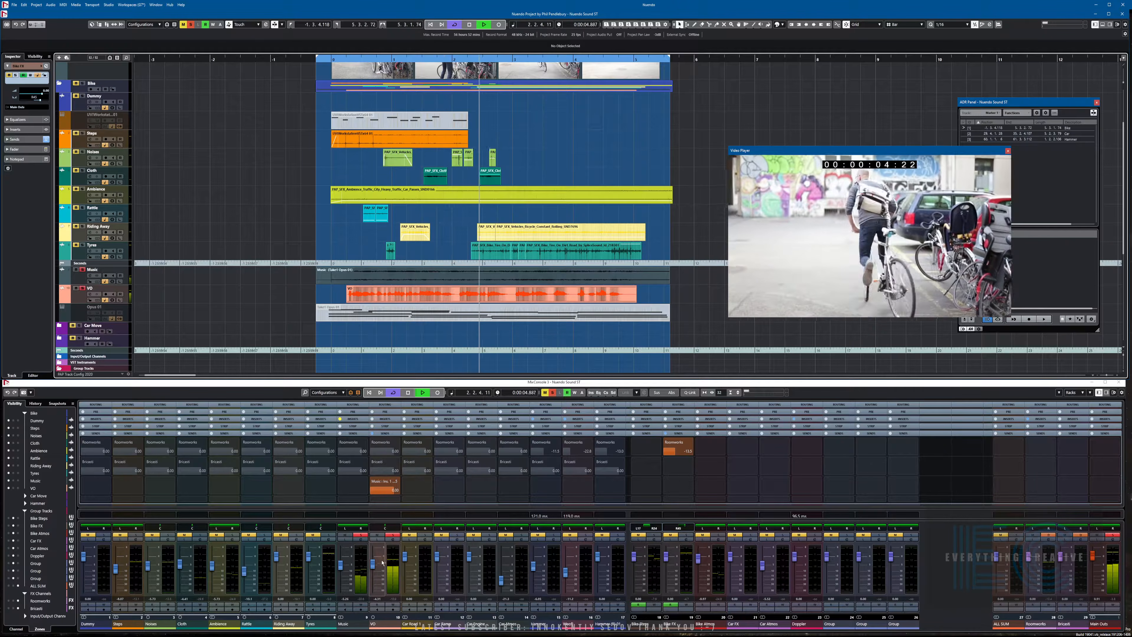
{"action": "left_click_drag", "start_coordinate": [341, 567], "coordinate": [342, 564]}
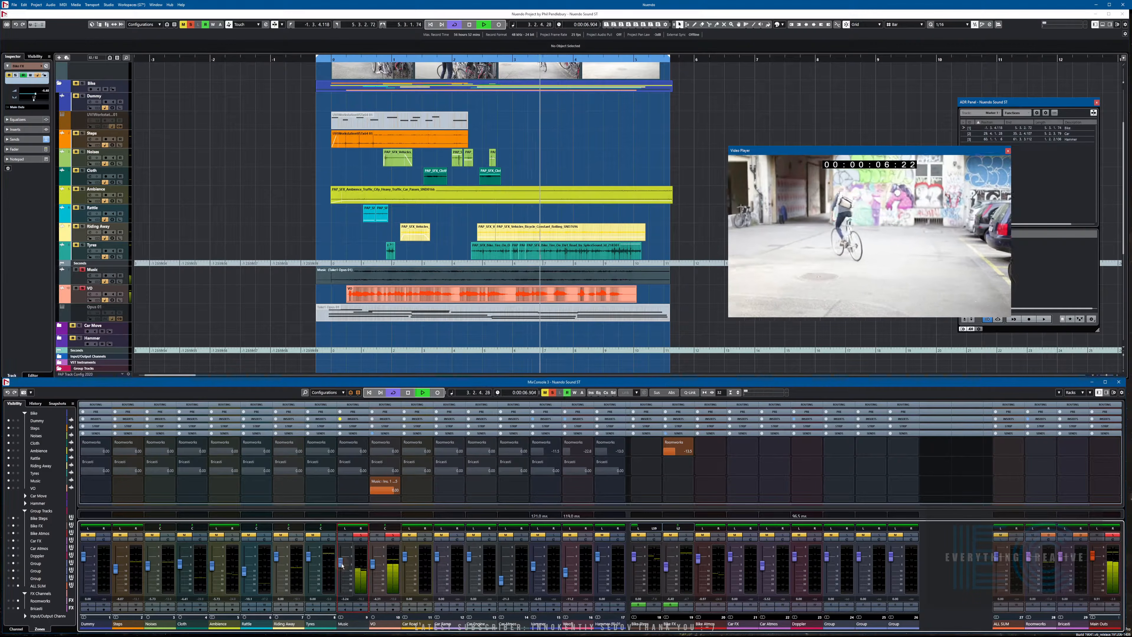
{"action": "left_click", "coordinate": [373, 564]}
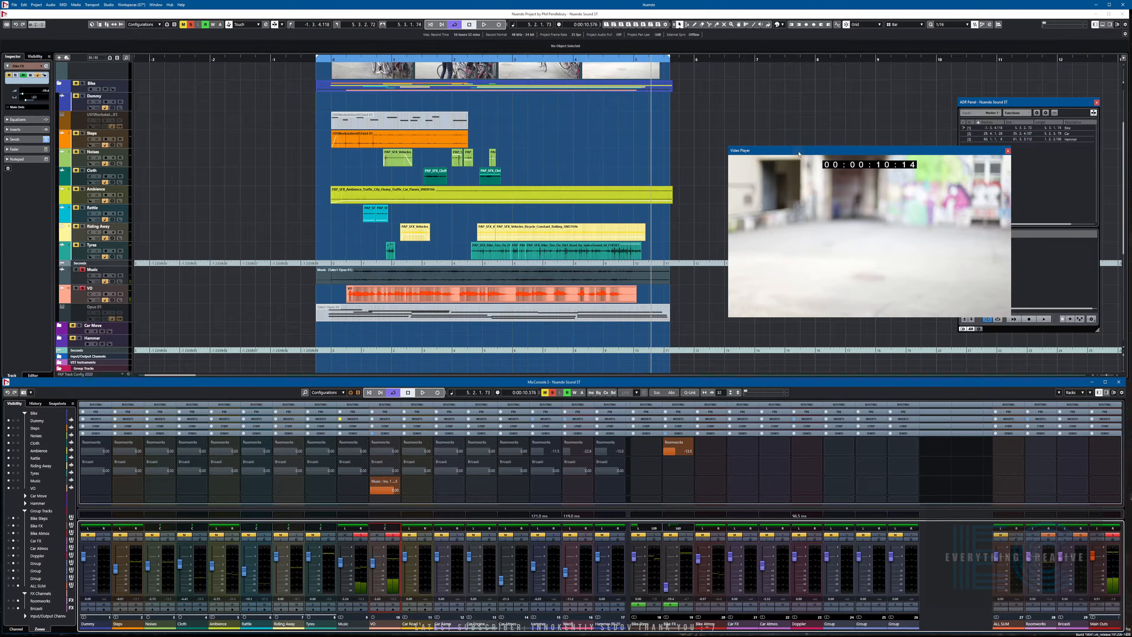
Show the mixer channels' inserts, open the Music channel's Trackspacer insert, and place its window clear of the mixer
{"action": "left_click_drag", "start_coordinate": [799, 154], "coordinate": [751, 156]}
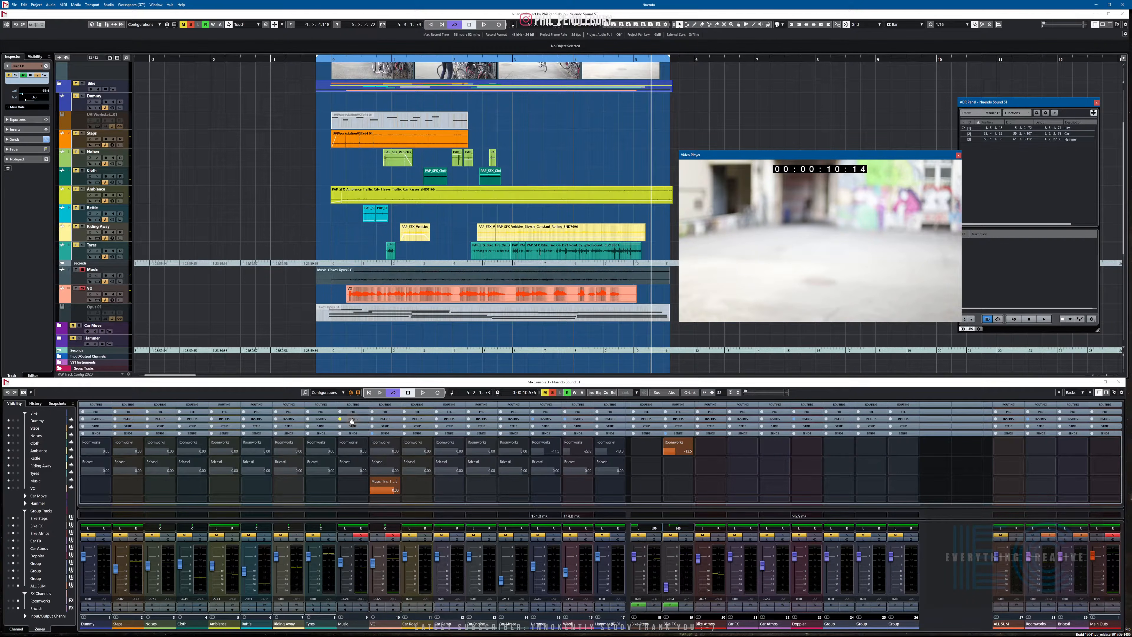
{"action": "left_click", "coordinate": [358, 419]}
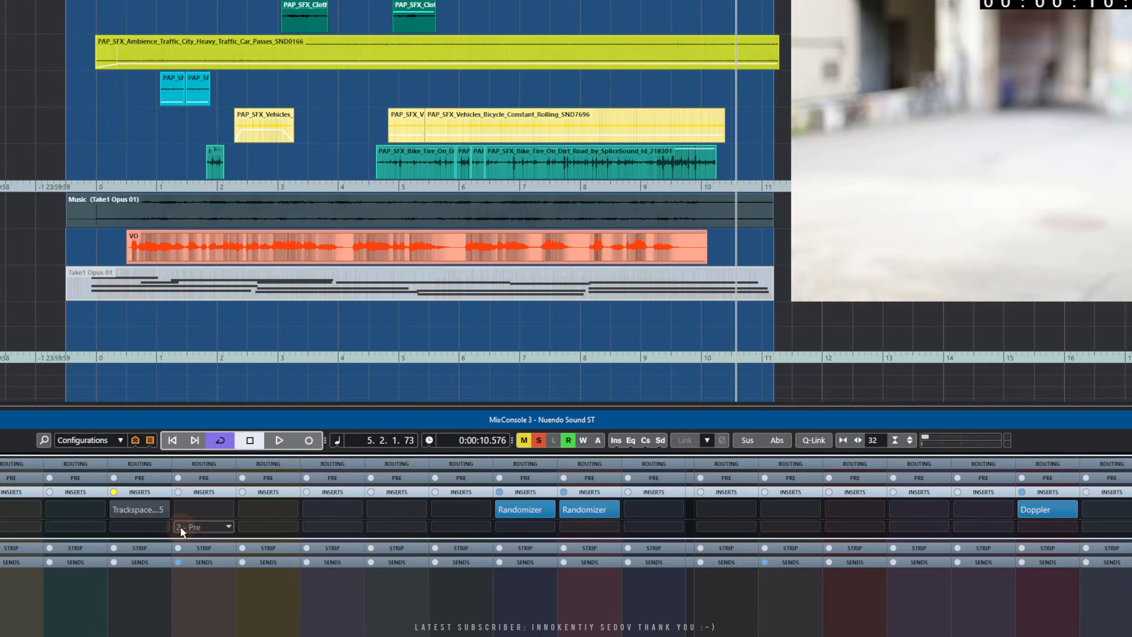
{"action": "left_click", "coordinate": [126, 509]}
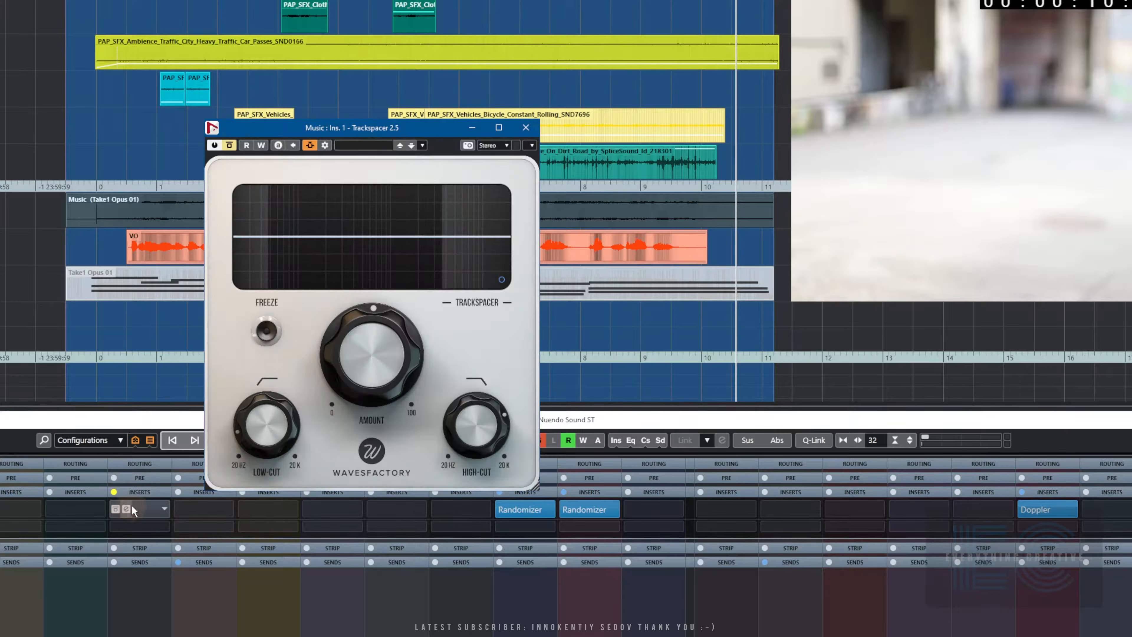
{"action": "left_click_drag", "start_coordinate": [377, 134], "coordinate": [483, 124]}
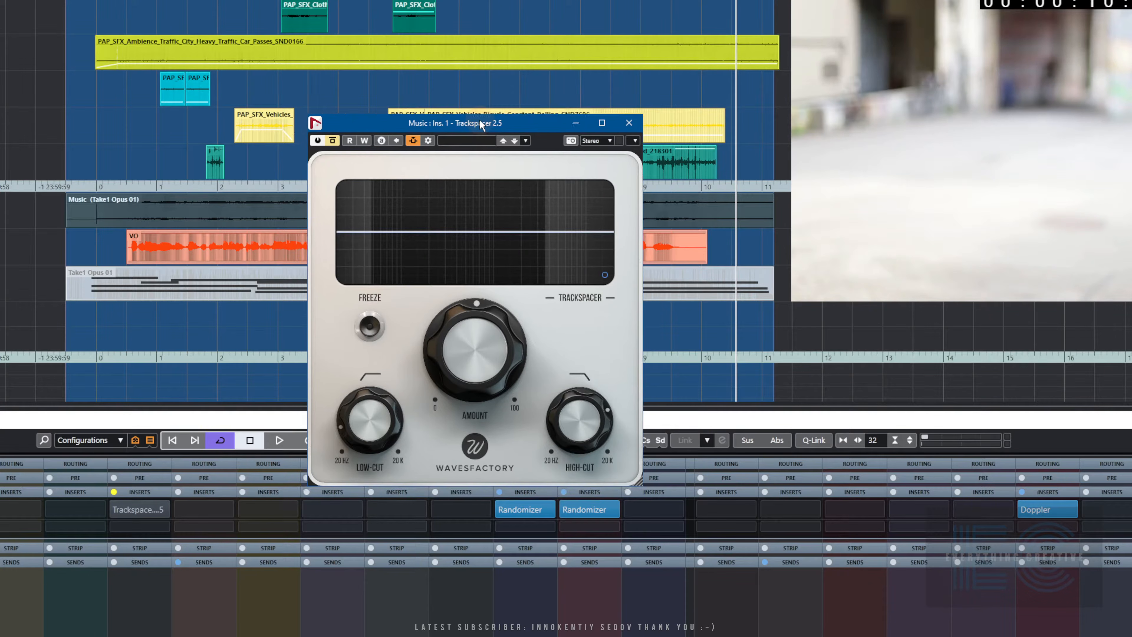
{"action": "mouse_move", "coordinate": [548, 392]}
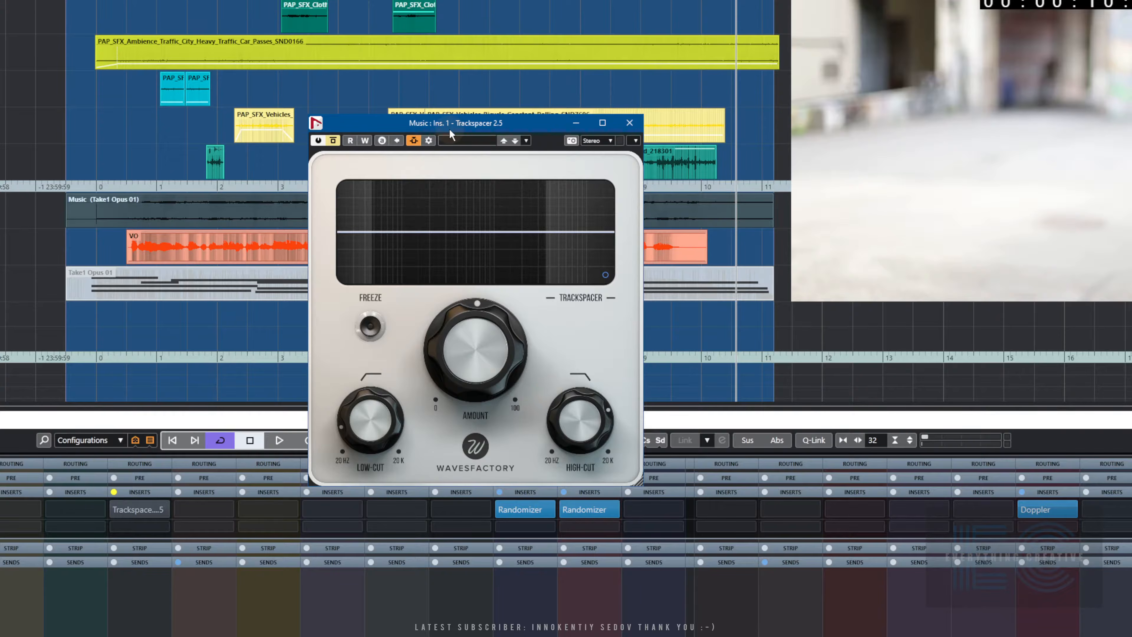
{"action": "left_click_drag", "start_coordinate": [450, 129], "coordinate": [505, 160]}
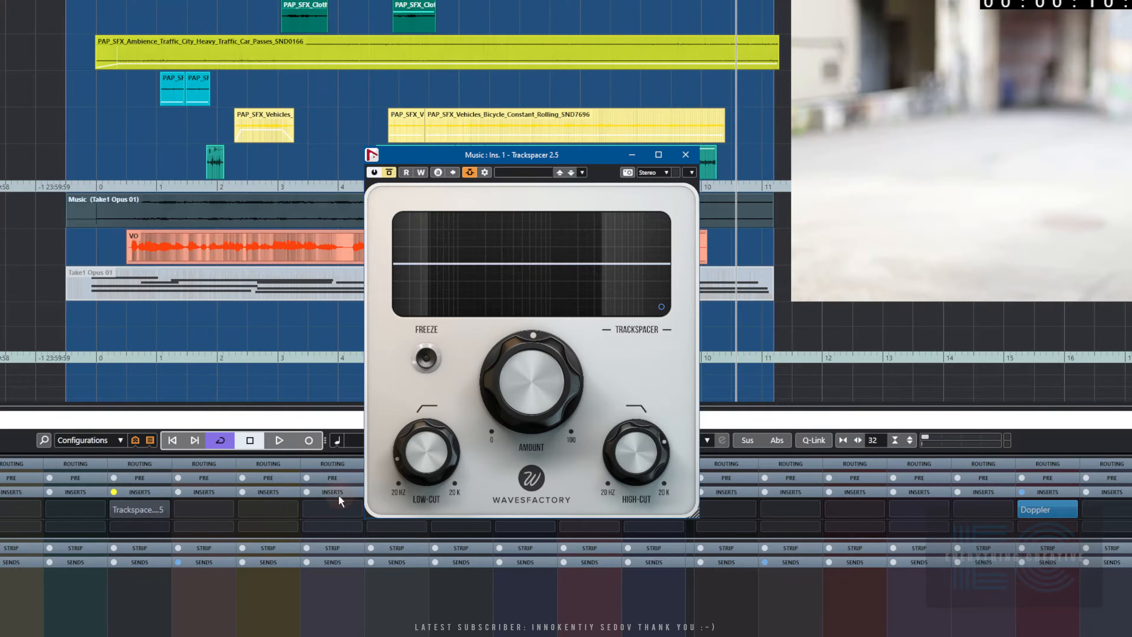
Take Trackspacer out of bypass, play the scene with its side-chain switched off, and reactivate the side-chain
{"action": "left_click", "coordinate": [389, 173]}
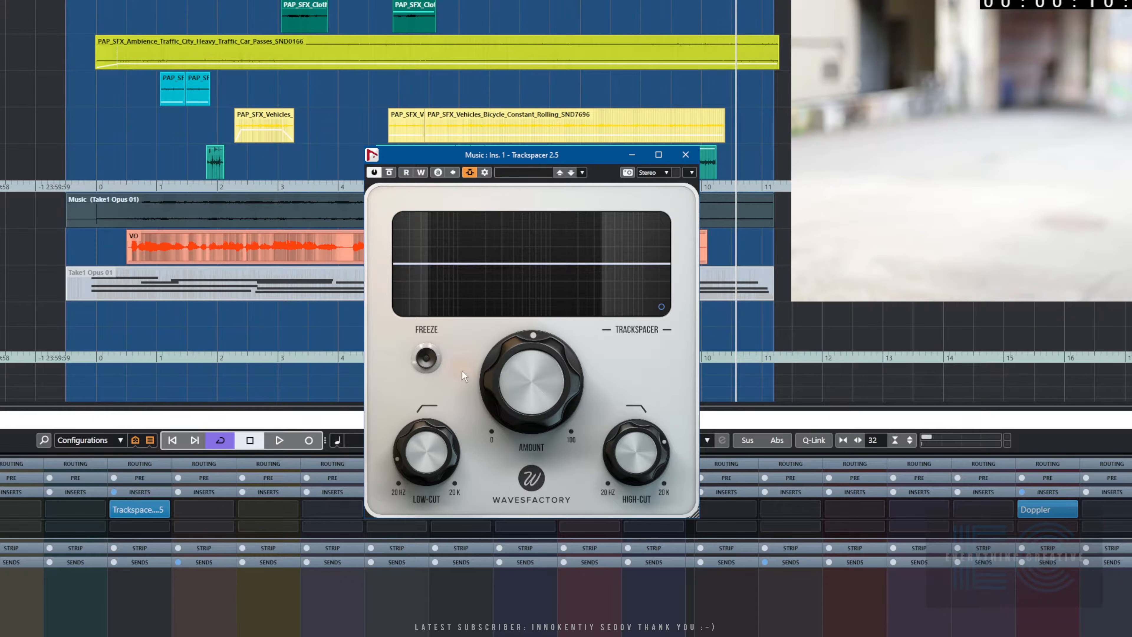
{"action": "left_click", "coordinate": [469, 172]}
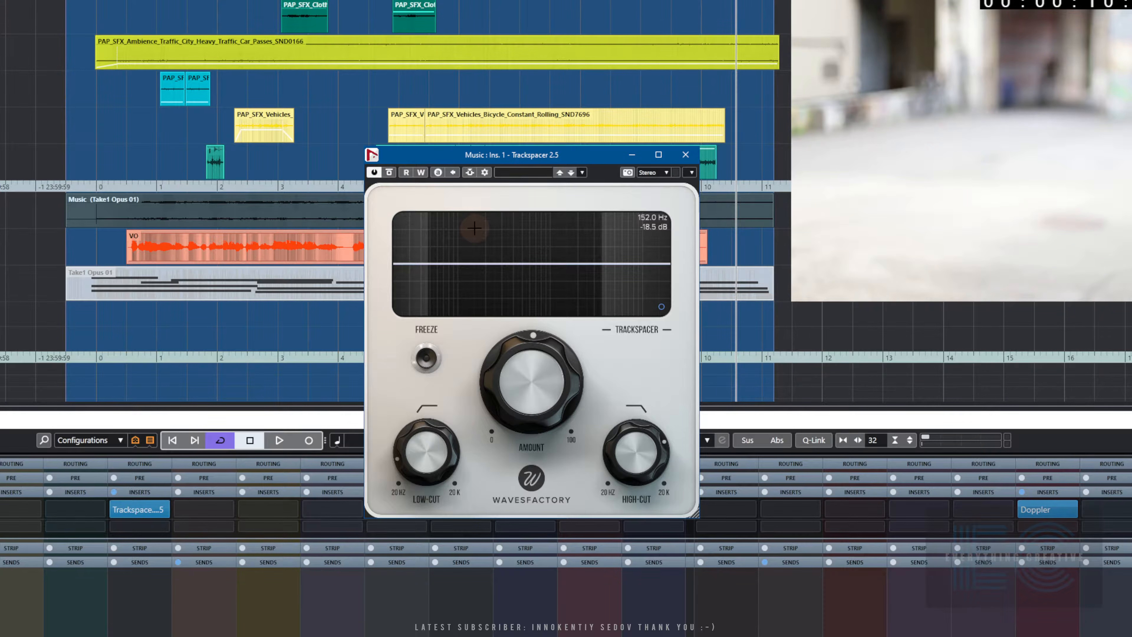
{"action": "key", "text": "space"}
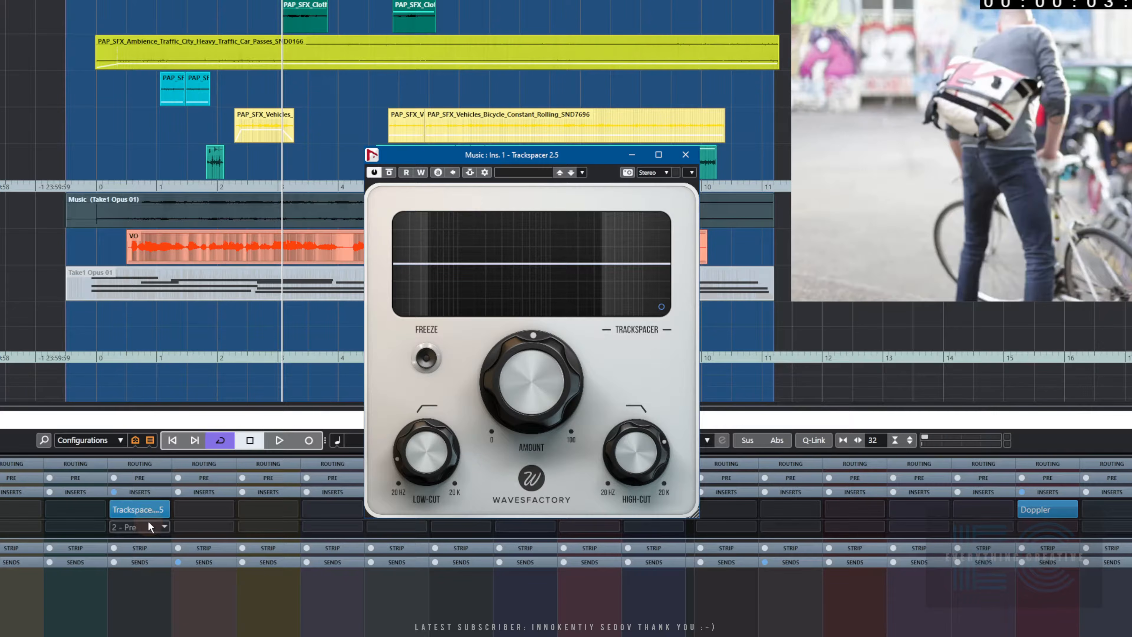
{"action": "key", "text": "space"}
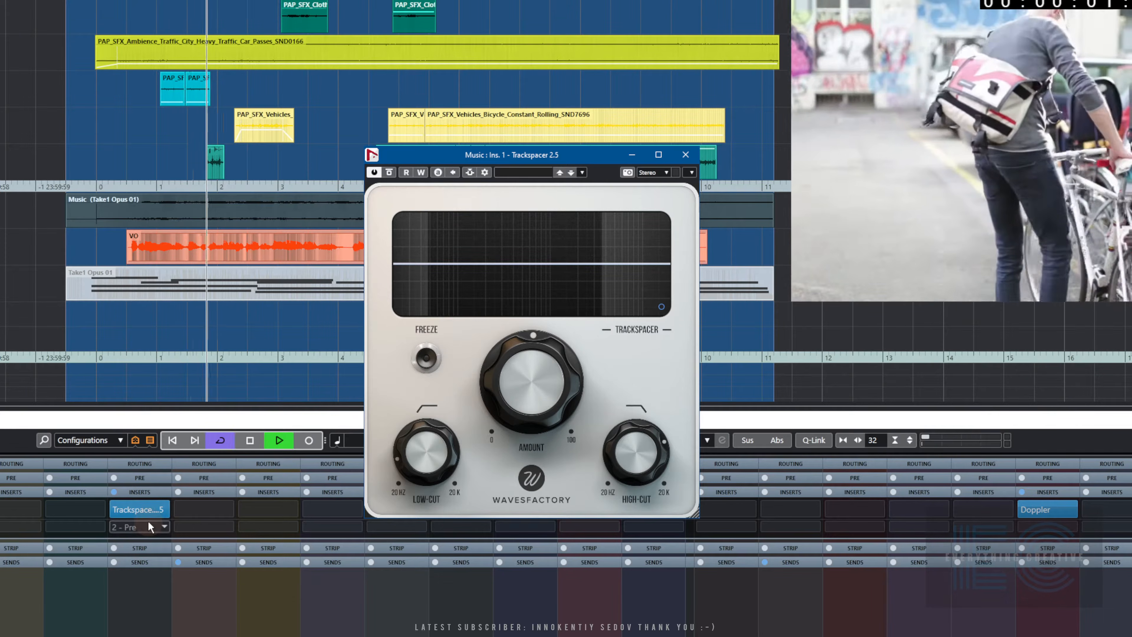
{"action": "key", "text": "space"}
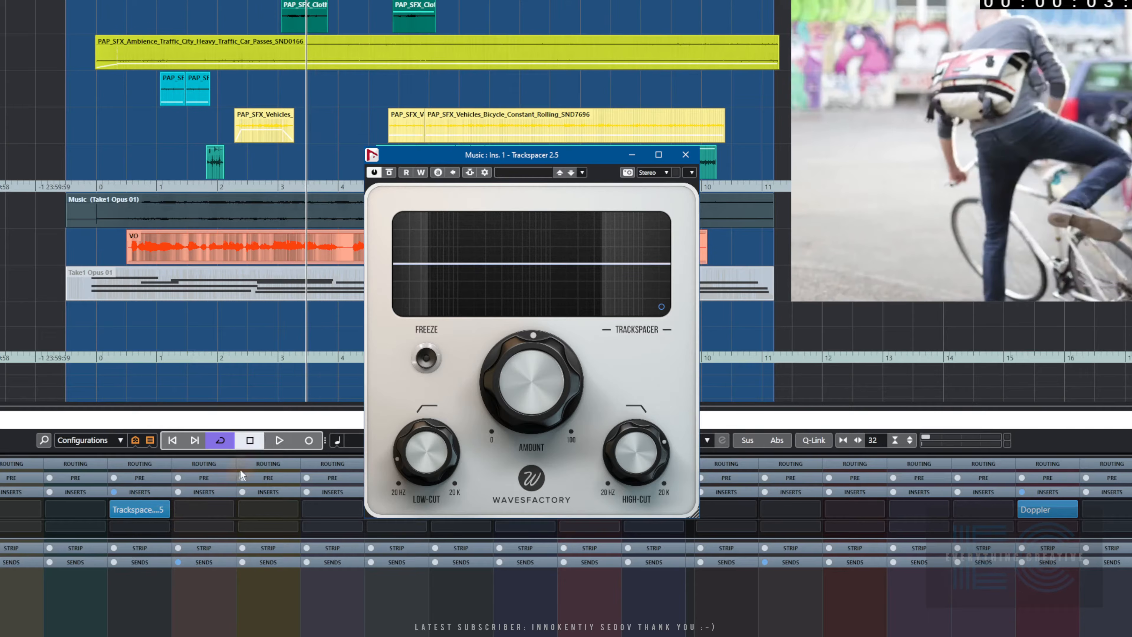
{"action": "left_click", "coordinate": [469, 172]}
Inspect Trackspacer's Advanced Panel and the VO source in its side-chain routing, and close both
{"action": "left_click", "coordinate": [662, 307]}
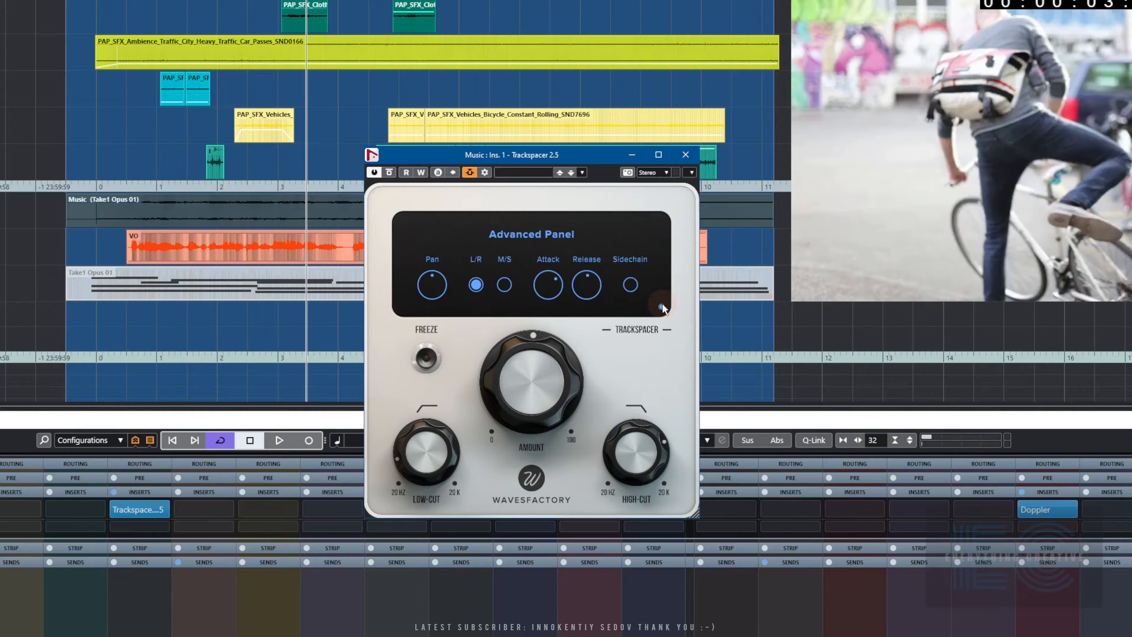
{"action": "left_click", "coordinate": [661, 307]}
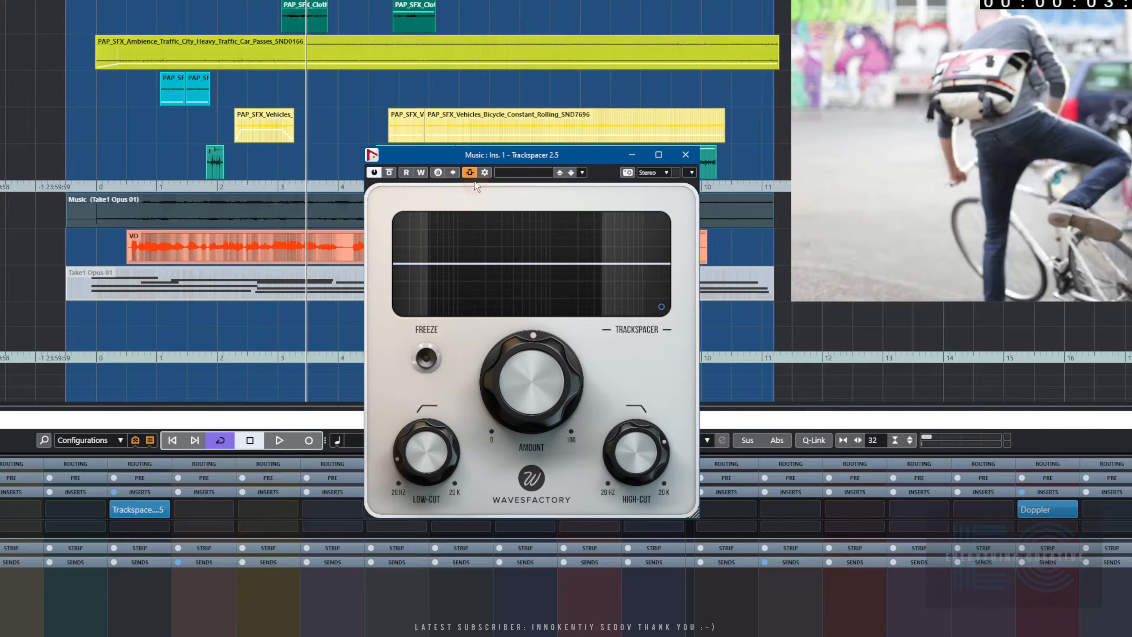
{"action": "left_click", "coordinate": [471, 171]}
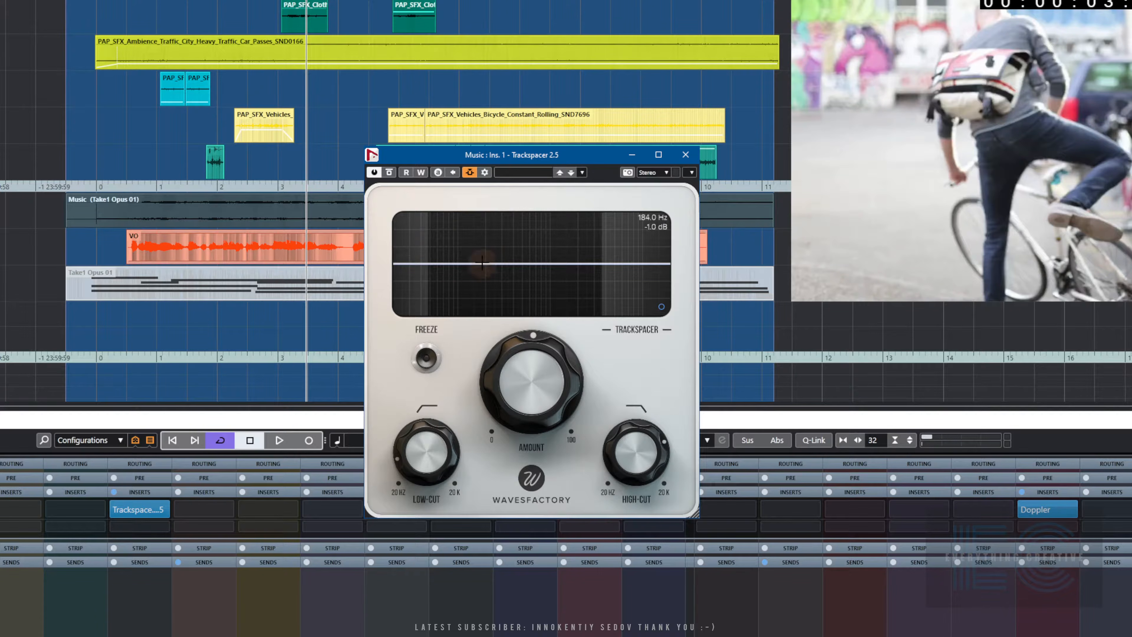
{"action": "left_click", "coordinate": [486, 173]}
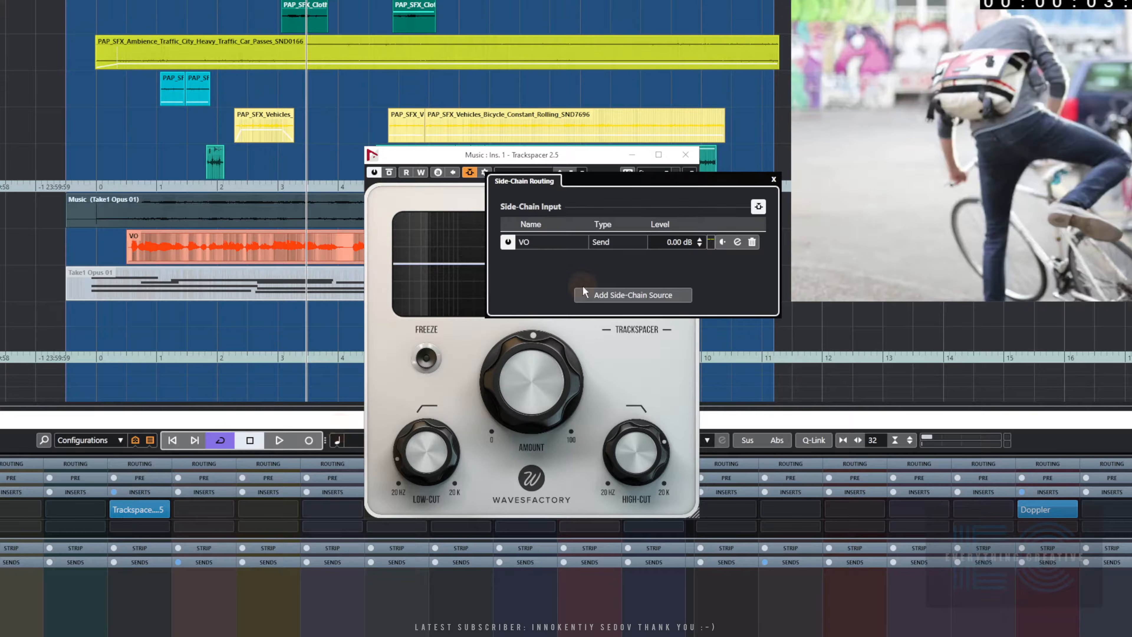
{"action": "left_click", "coordinate": [773, 179]}
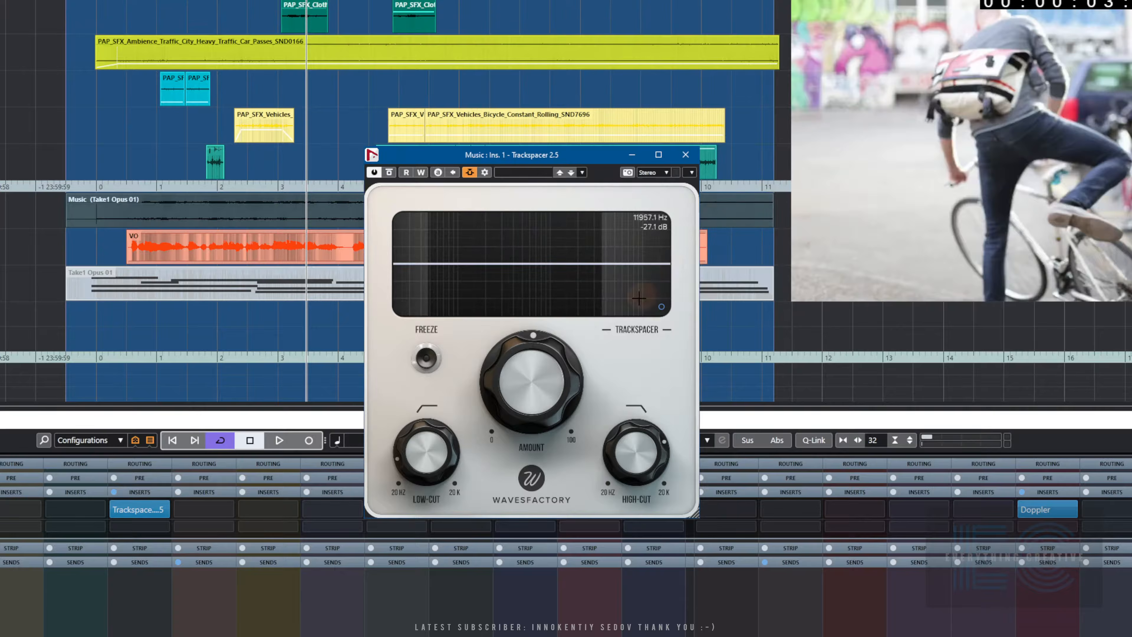
Set Trackspacer's Amount to 97.2 % and play the scene from its start with the spectrum display shown
{"action": "mouse_move", "coordinate": [533, 351]}
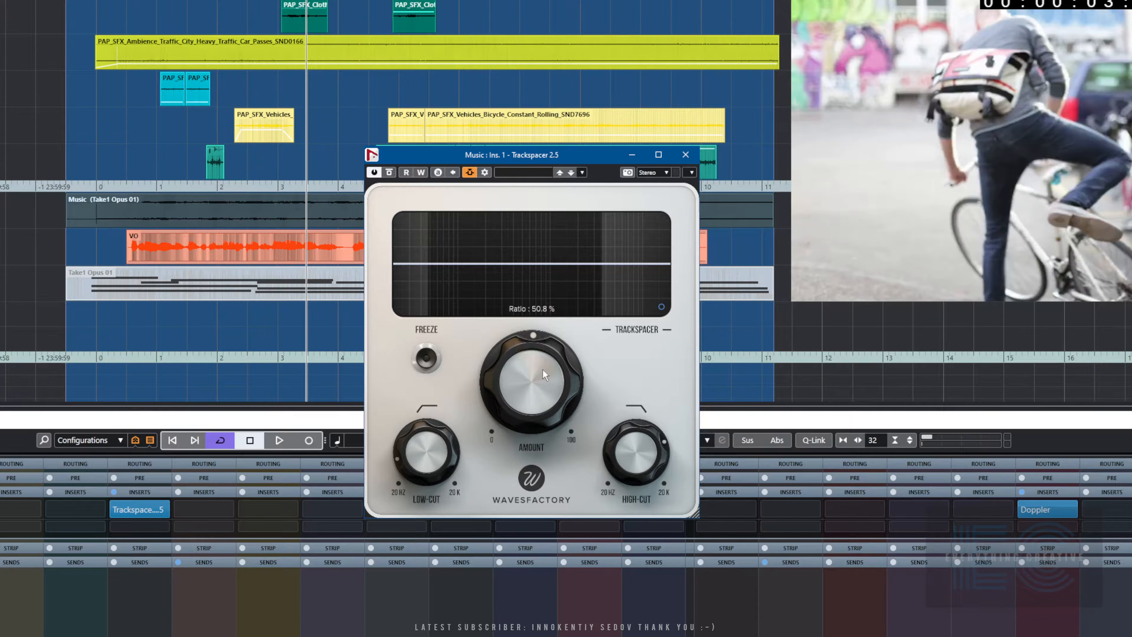
{"action": "left_click_drag", "start_coordinate": [543, 369], "coordinate": [537, 209]}
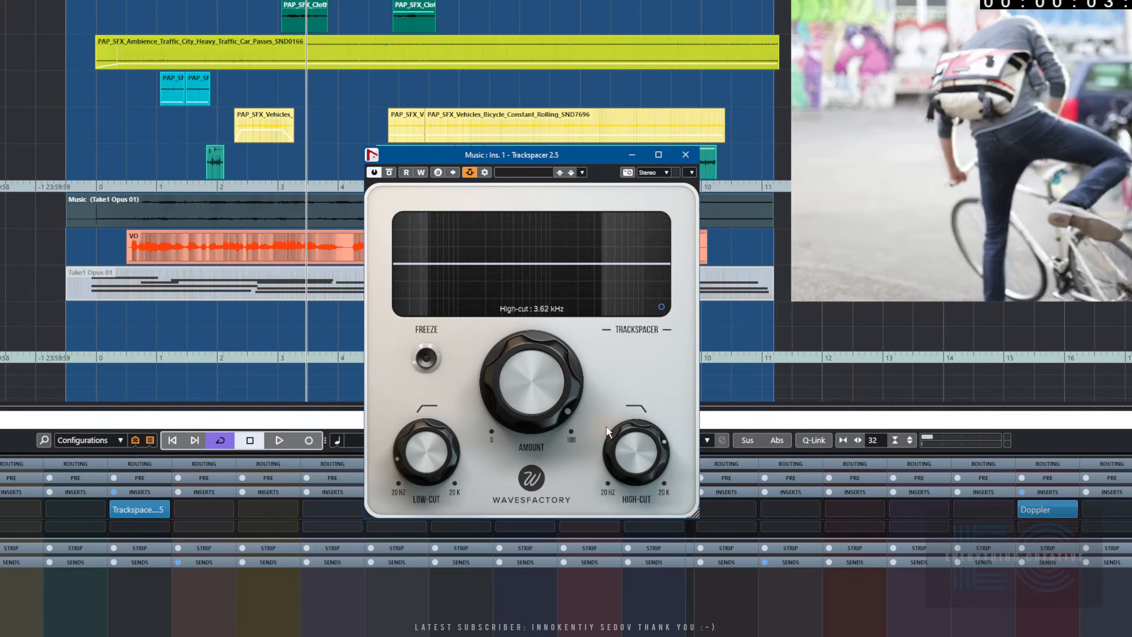
{"action": "key", "text": "KP_1"}
{"action": "key", "text": "space"}
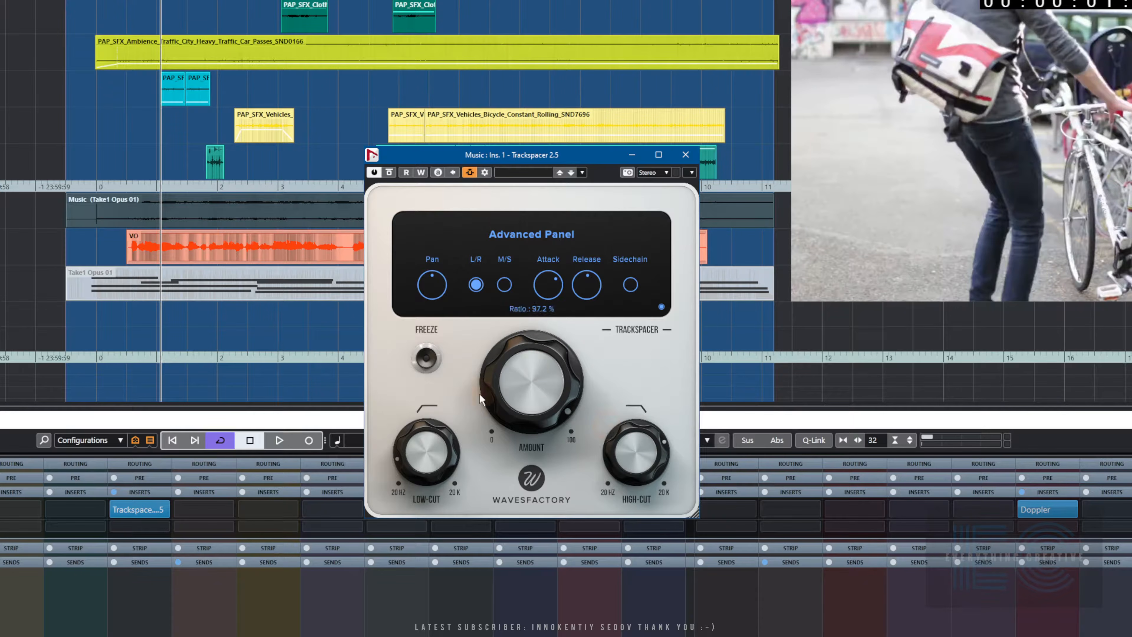
{"action": "key", "text": "space"}
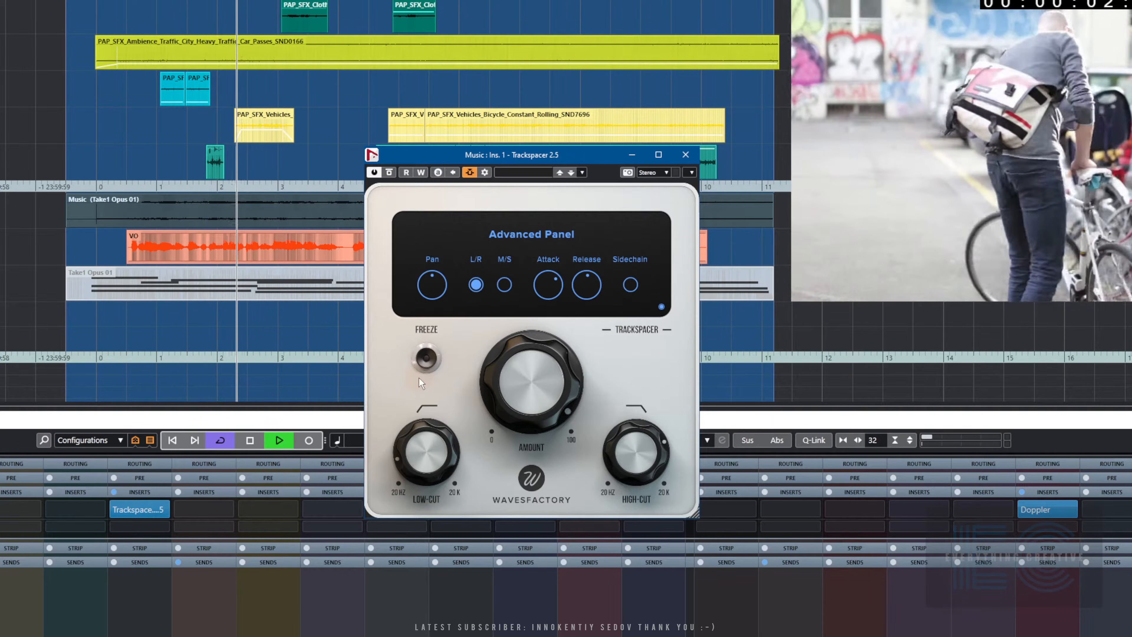
{"action": "left_click_drag", "start_coordinate": [542, 363], "coordinate": [543, 355]}
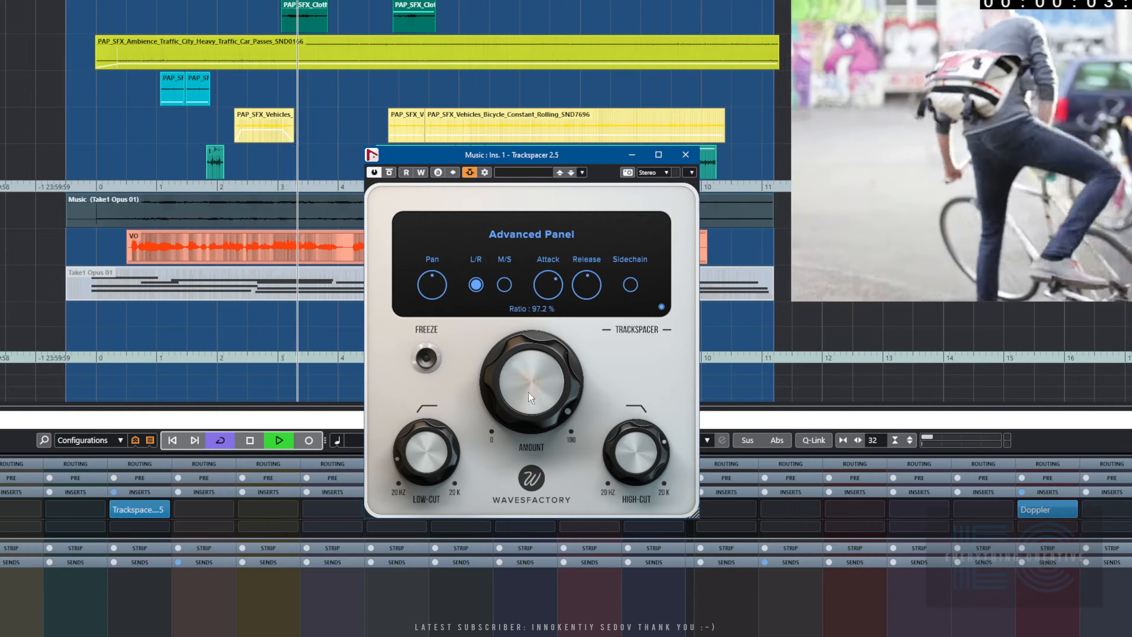
{"action": "left_click", "coordinate": [663, 307]}
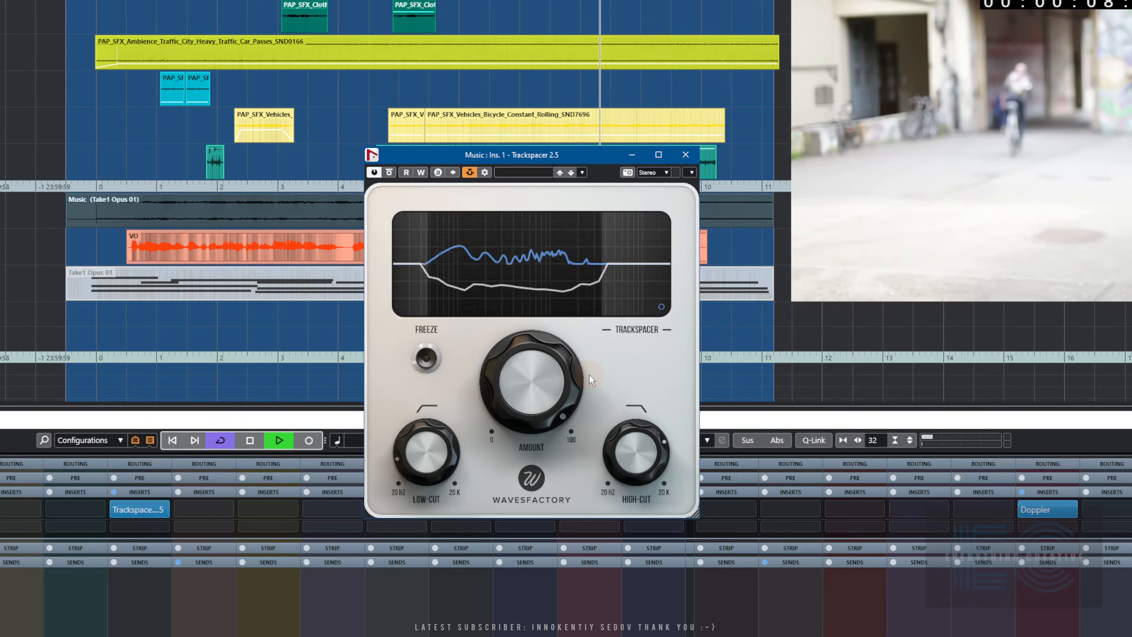
Set Trackspacer's Amount to 100 % and replay the scene with the spectrum display shown
{"action": "key", "text": "space"}
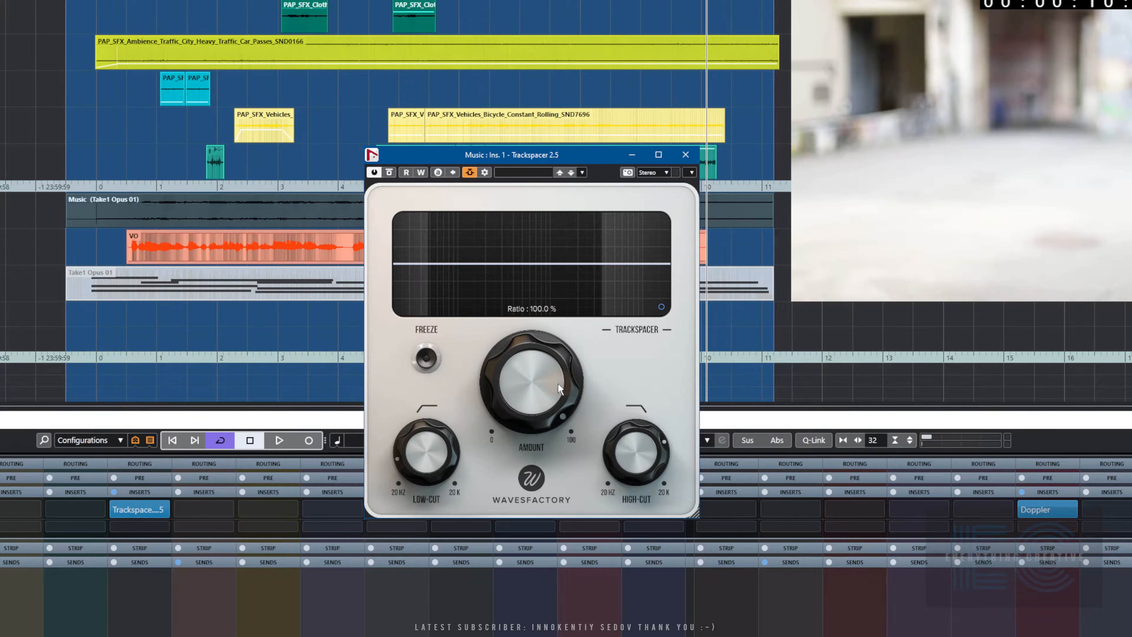
{"action": "key", "text": "KP_Subtract"}
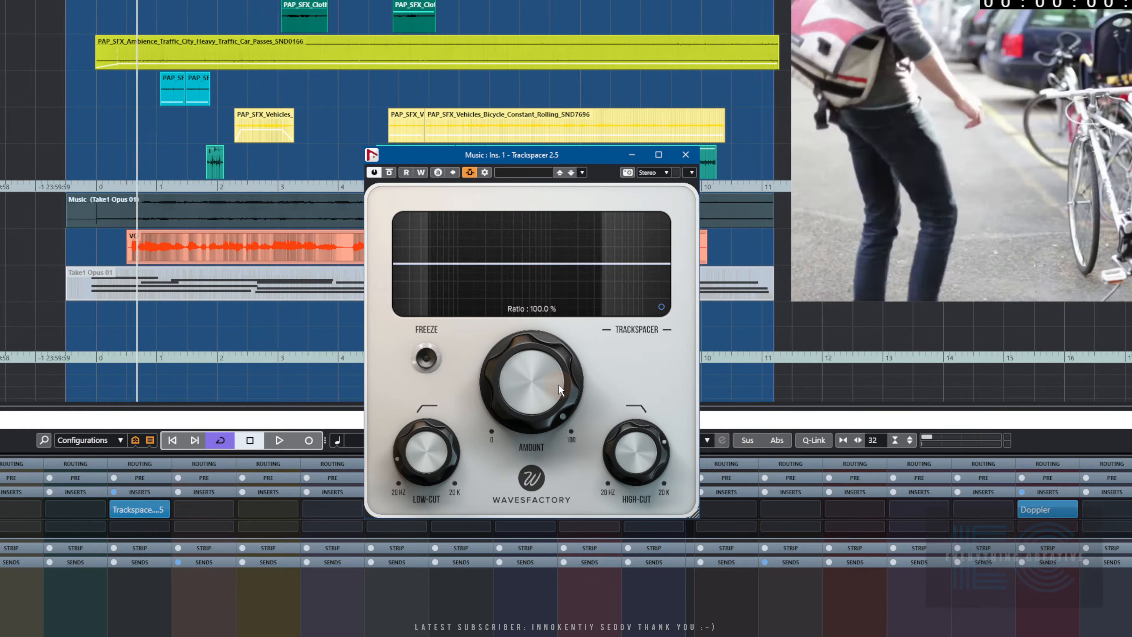
{"action": "right_click", "coordinate": [559, 385]}
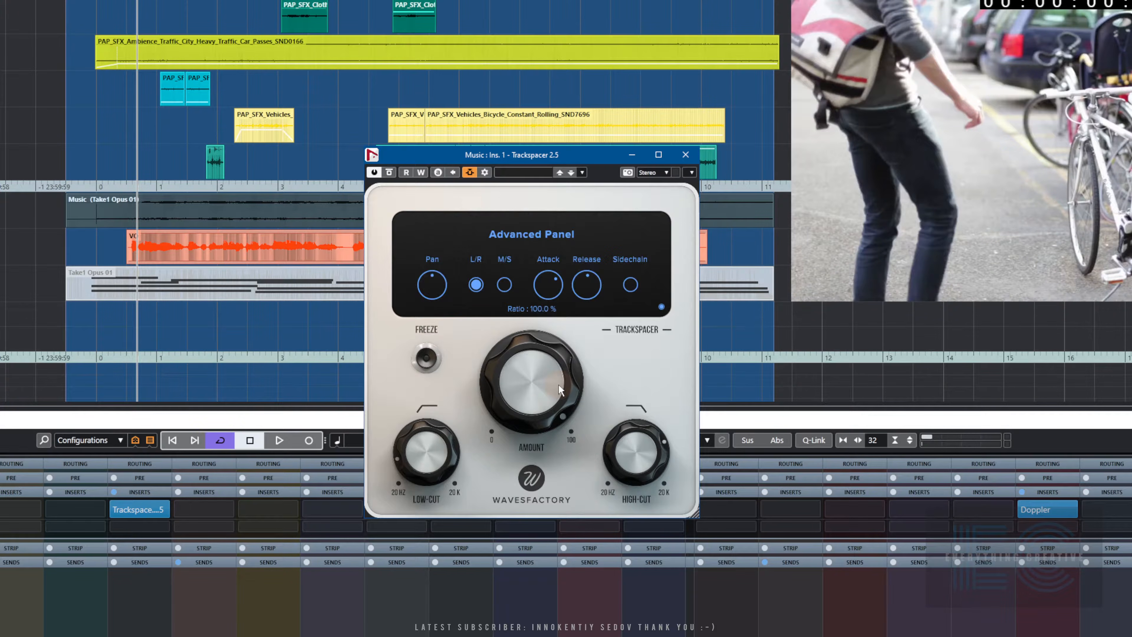
{"action": "left_click", "coordinate": [662, 308]}
{"action": "key", "text": "space"}
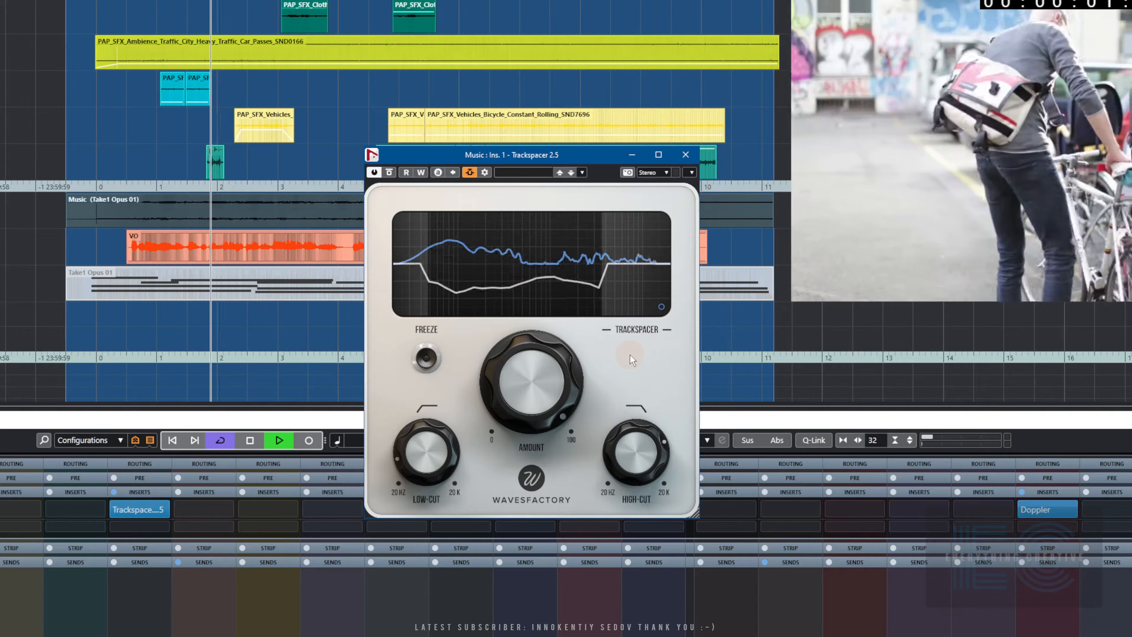
{"action": "mouse_move", "coordinate": [550, 386]}
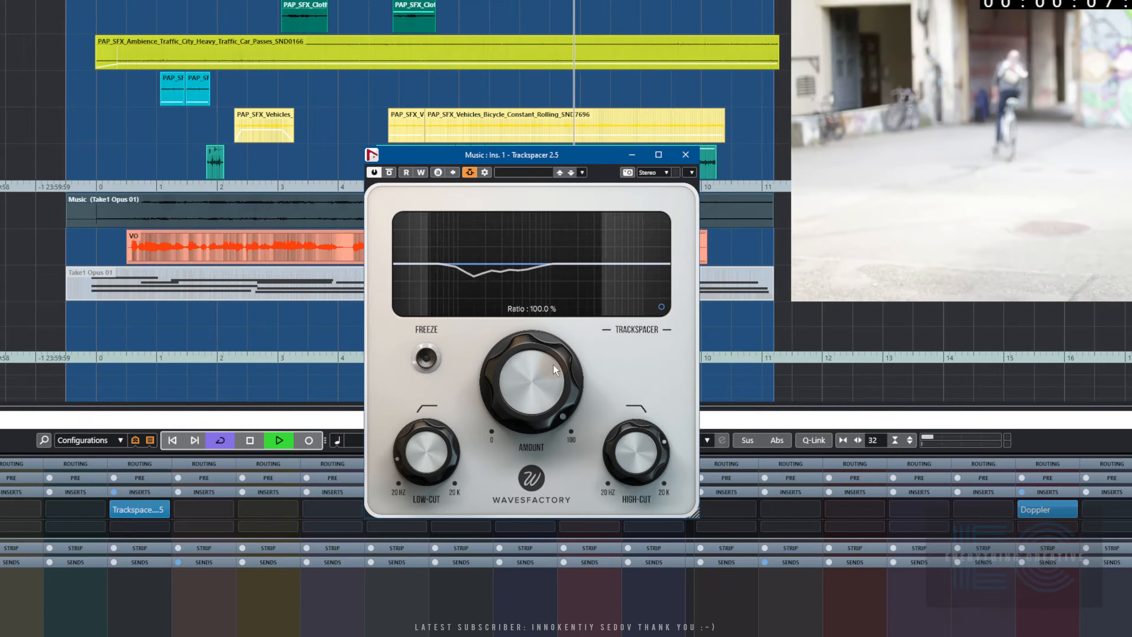
{"action": "key", "text": "space"}
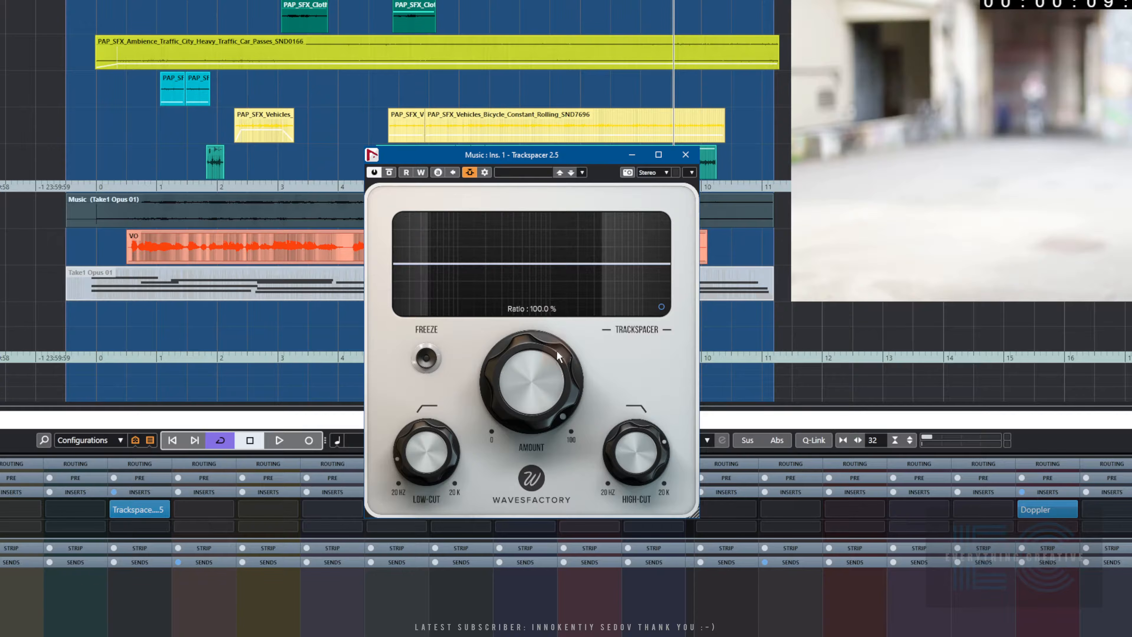
Set Trackspacer's Amount to 95.8 %, replay the opening of the scene, and reduce the Amount to 89.8 %
{"action": "left_click_drag", "start_coordinate": [557, 350], "coordinate": [534, 357]}
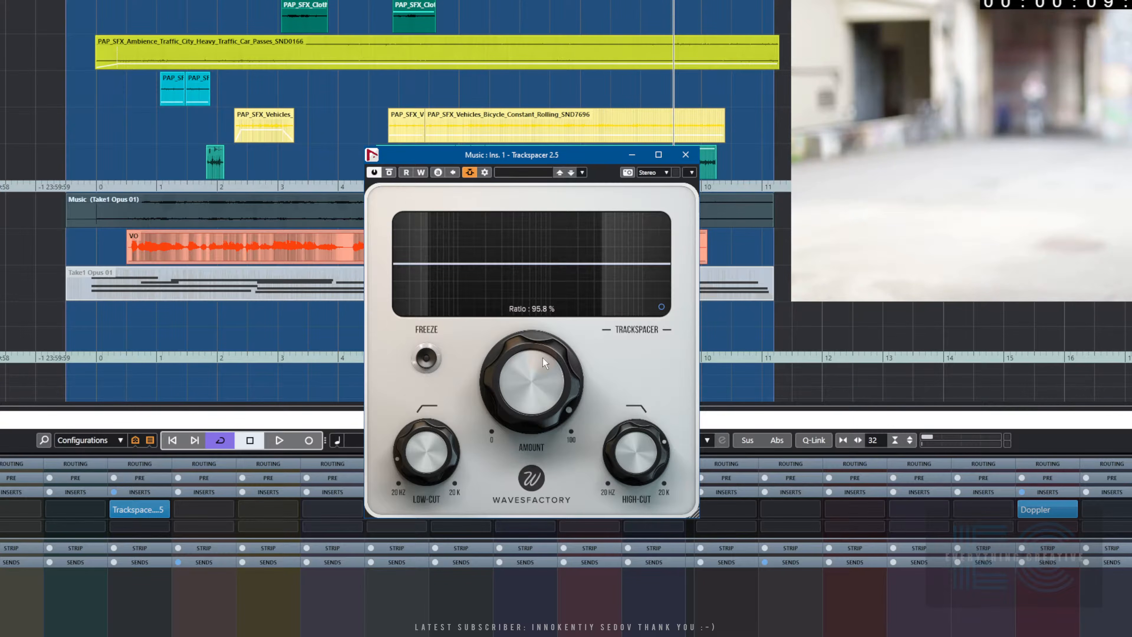
{"action": "key", "text": "KP_Subtract"}
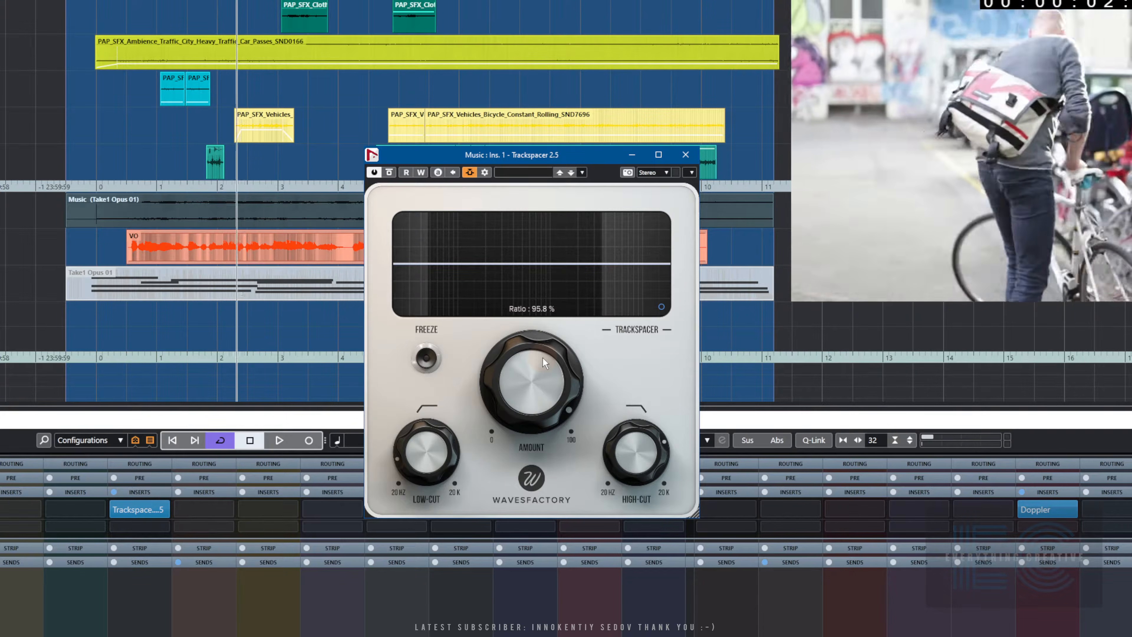
{"action": "key", "text": "space"}
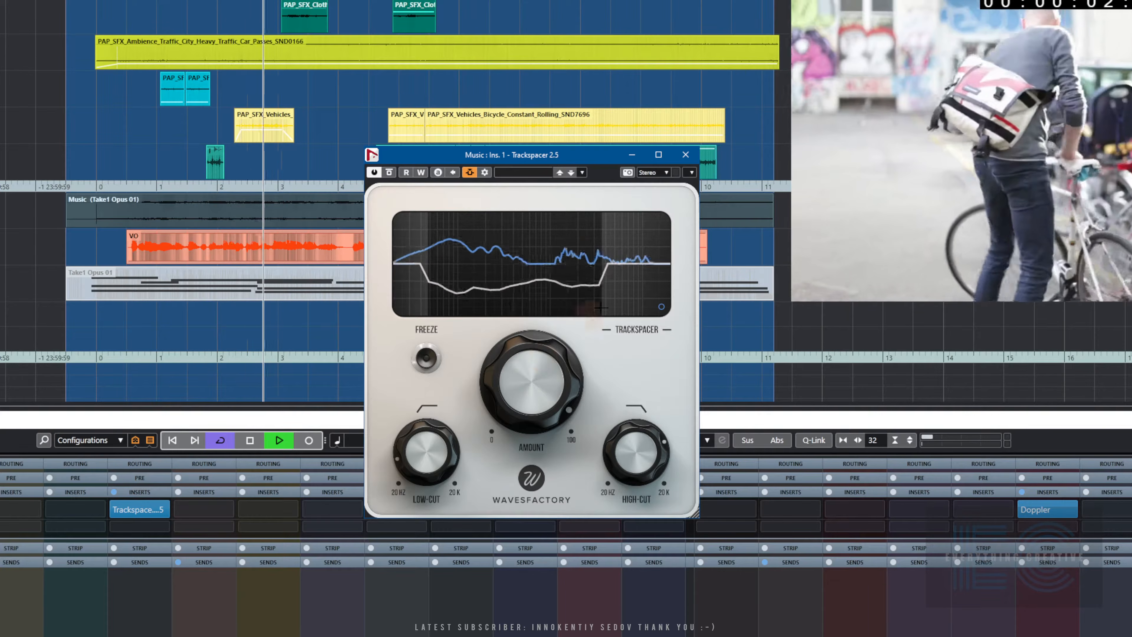
{"action": "key", "text": "space"}
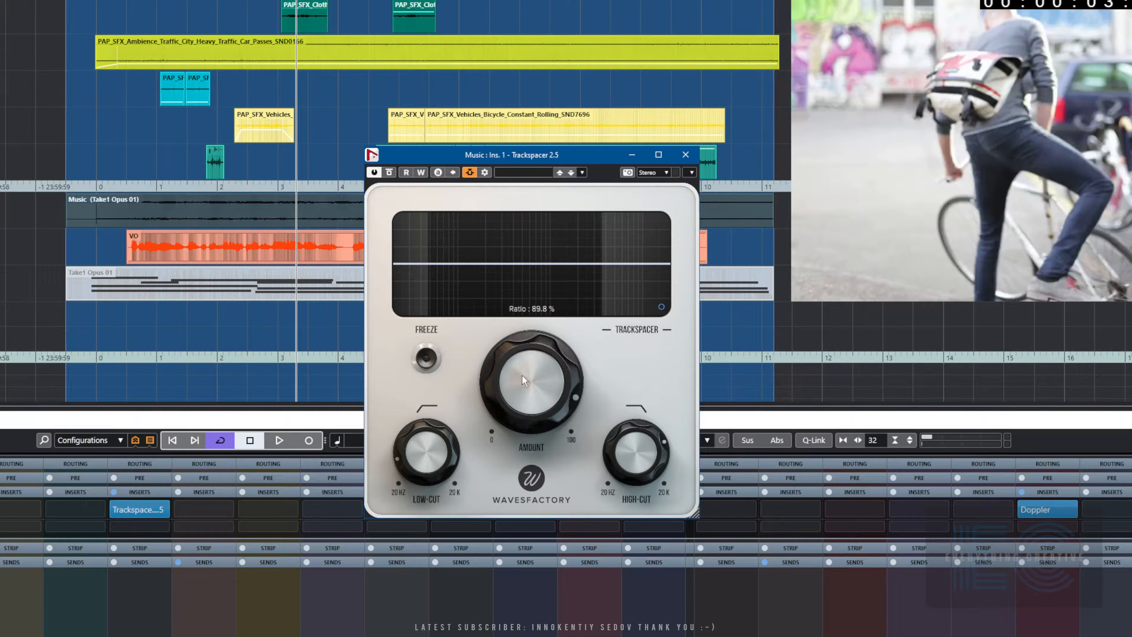
Replay the scene while lowering Trackspacer's Amount to 18 %, raise it to 28.2 %, and stop playback
{"action": "key", "text": "KP_Subtract"}
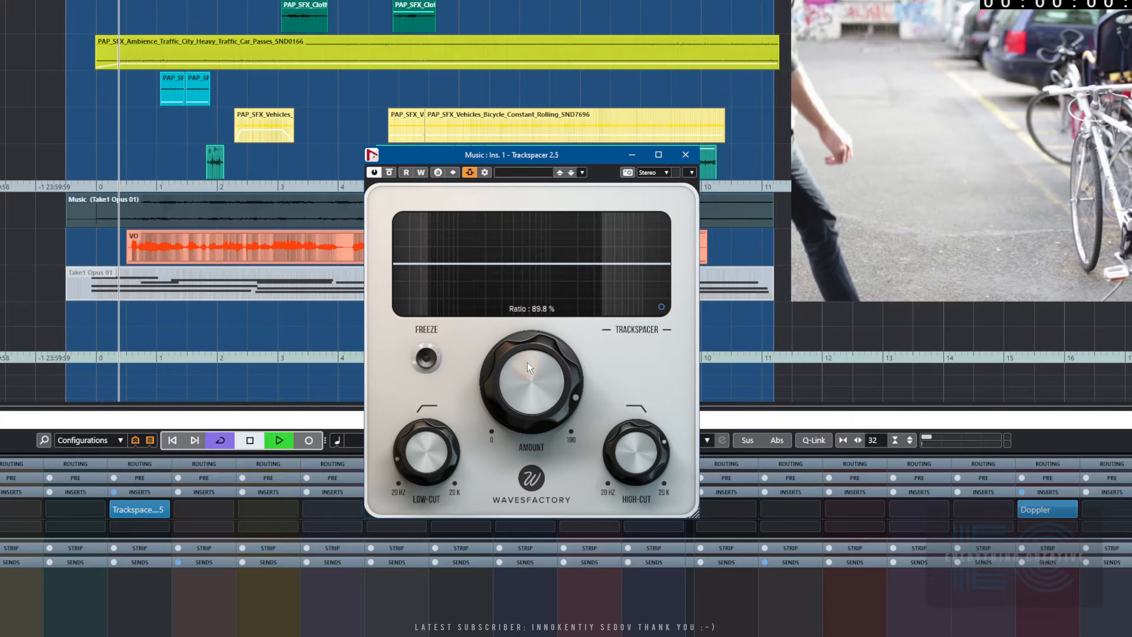
{"action": "left_click_drag", "start_coordinate": [528, 360], "coordinate": [525, 607]}
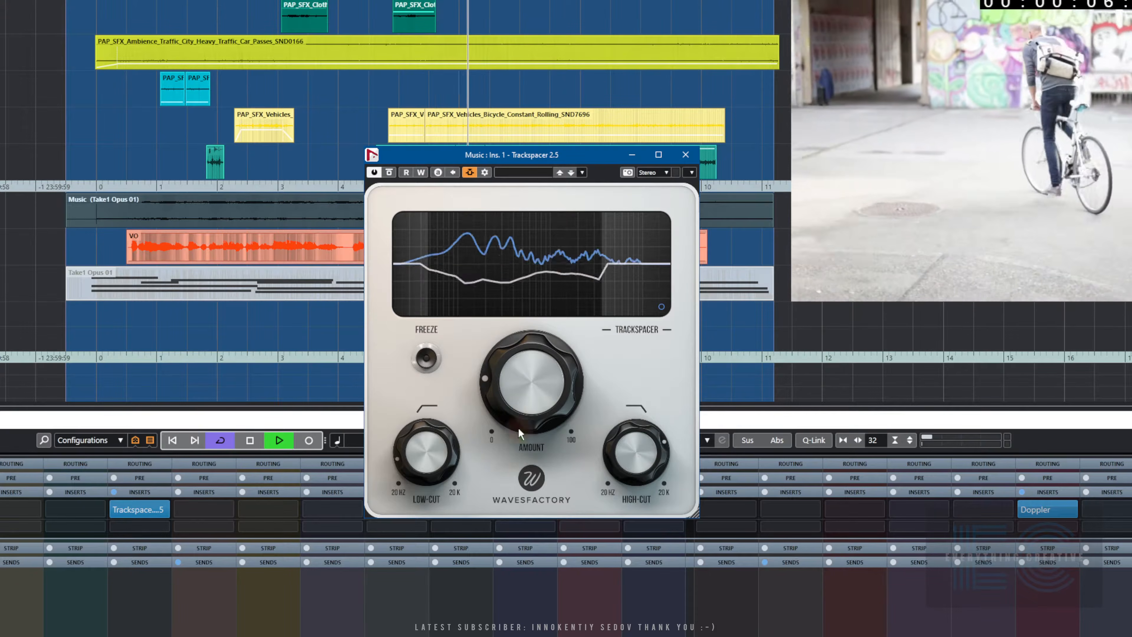
{"action": "mouse_move", "coordinate": [518, 427]}
{"action": "left_mouse_down"}
{"action": "mouse_move", "coordinate": [512, 449]}
{"action": "mouse_move", "coordinate": [511, 422]}
{"action": "left_mouse_up"}
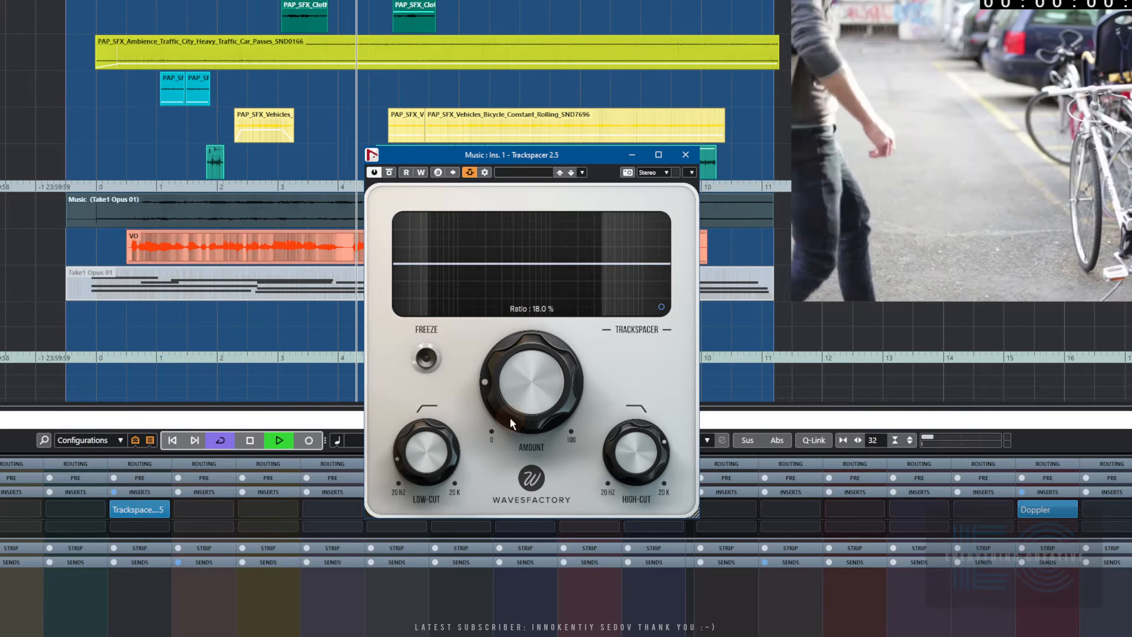
{"action": "left_click_drag", "start_coordinate": [512, 411], "coordinate": [514, 349]}
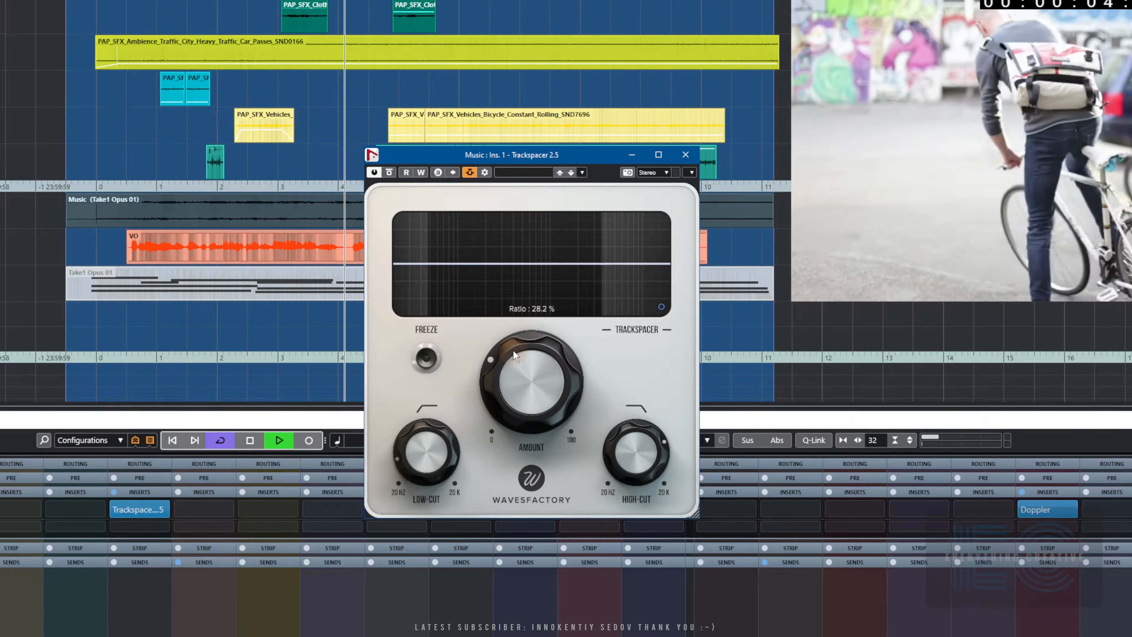
{"action": "mouse_move", "coordinate": [430, 465]}
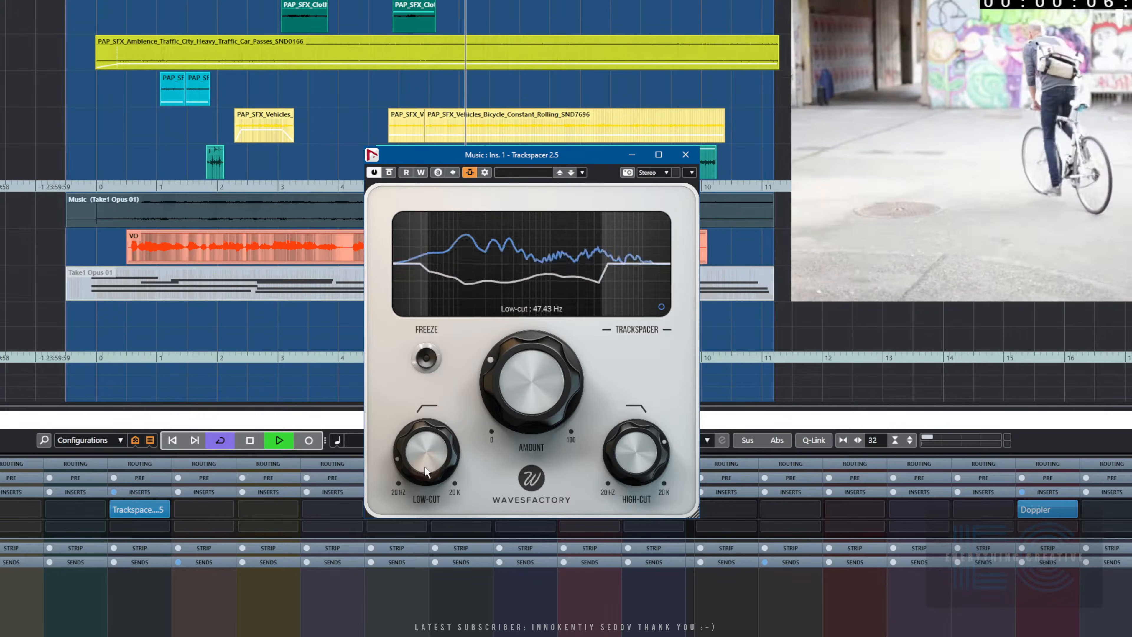
{"action": "key", "text": "space"}
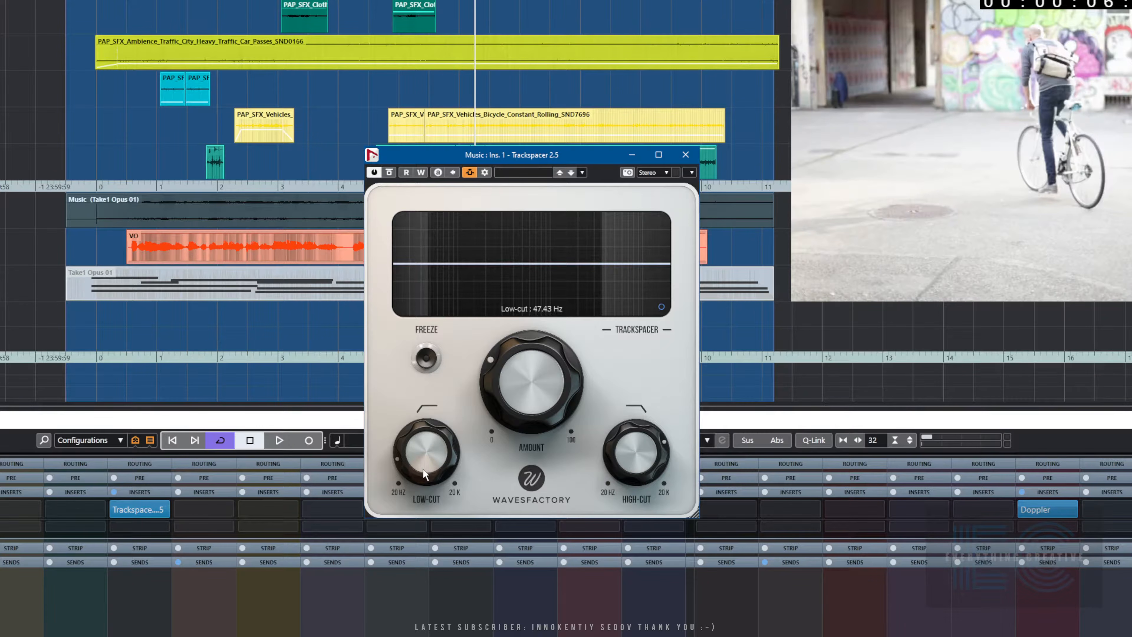
Set Trackspacer's Low-Cut to 236.34 Hz, its High-Cut to 4.08 kHz and its Amount to 29.8 %
{"action": "mouse_move", "coordinate": [423, 468]}
{"action": "left_mouse_down"}
{"action": "mouse_move", "coordinate": [422, 441]}
{"action": "mouse_move", "coordinate": [420, 501]}
{"action": "mouse_move", "coordinate": [411, 467]}
{"action": "left_mouse_up"}
{"action": "mouse_move", "coordinate": [646, 456]}
{"action": "left_mouse_down"}
{"action": "mouse_move", "coordinate": [630, 469]}
{"action": "mouse_move", "coordinate": [631, 391]}
{"action": "mouse_move", "coordinate": [619, 439]}
{"action": "left_mouse_up"}
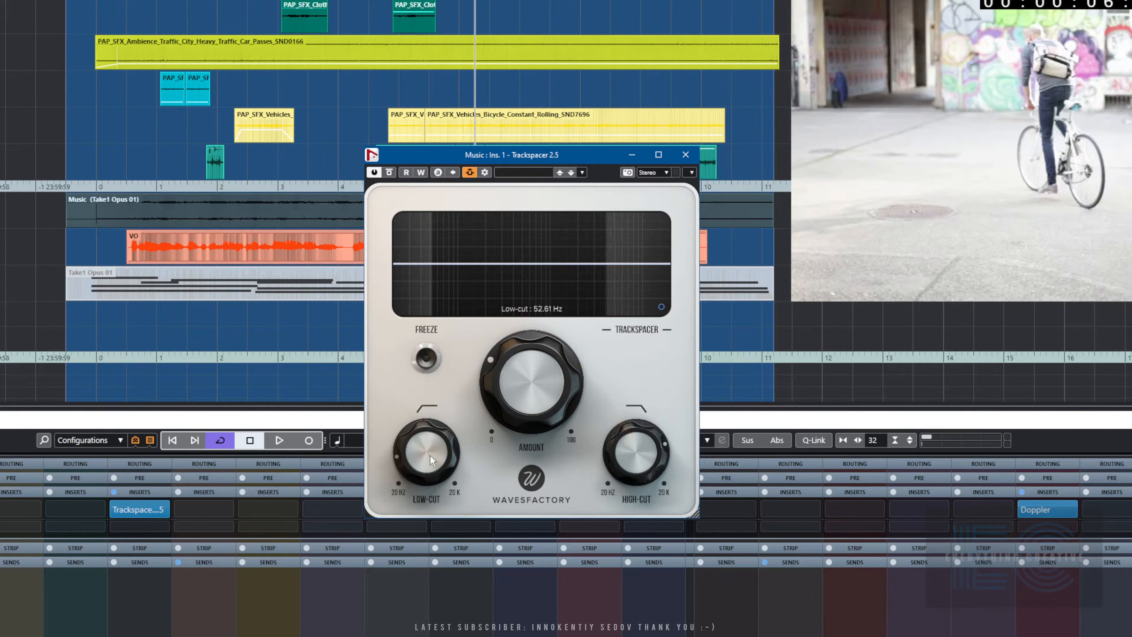
{"action": "mouse_move", "coordinate": [429, 455]}
{"action": "left_mouse_down"}
{"action": "mouse_move", "coordinate": [425, 398]}
{"action": "mouse_move", "coordinate": [421, 419]}
{"action": "mouse_move", "coordinate": [423, 397]}
{"action": "mouse_move", "coordinate": [422, 407]}
{"action": "left_mouse_up"}
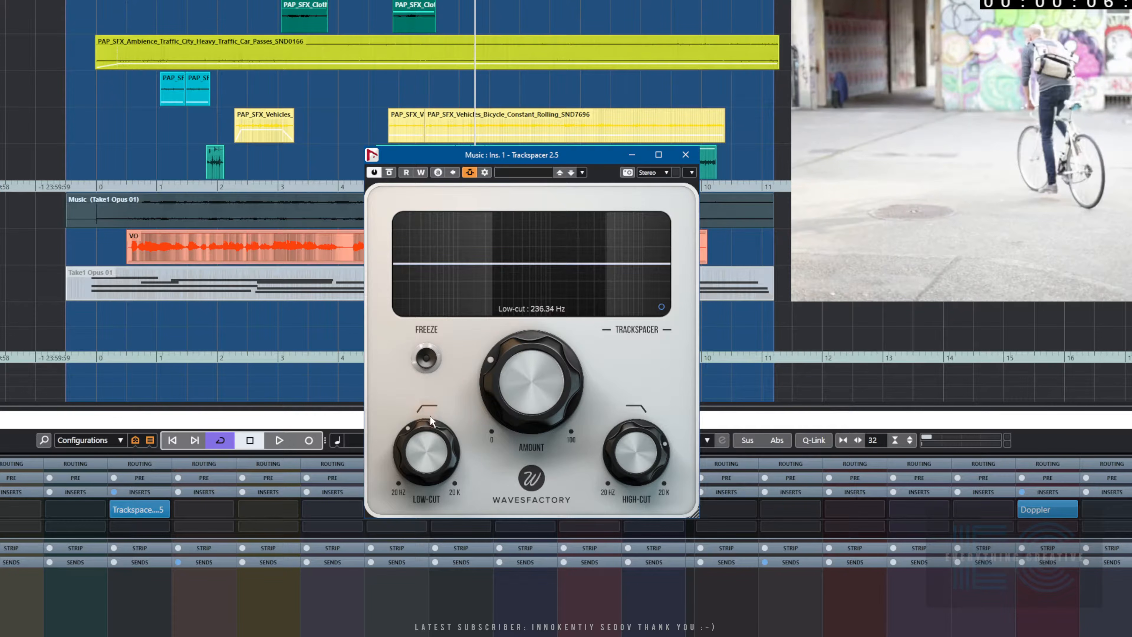
{"action": "left_click_drag", "start_coordinate": [508, 403], "coordinate": [510, 397]}
Play the scene with the spectrum display shown, lowering Trackspacer's Low-Cut slightly and raising its Amount and High-Cut slightly
{"action": "key", "text": "KP_Subtract"}
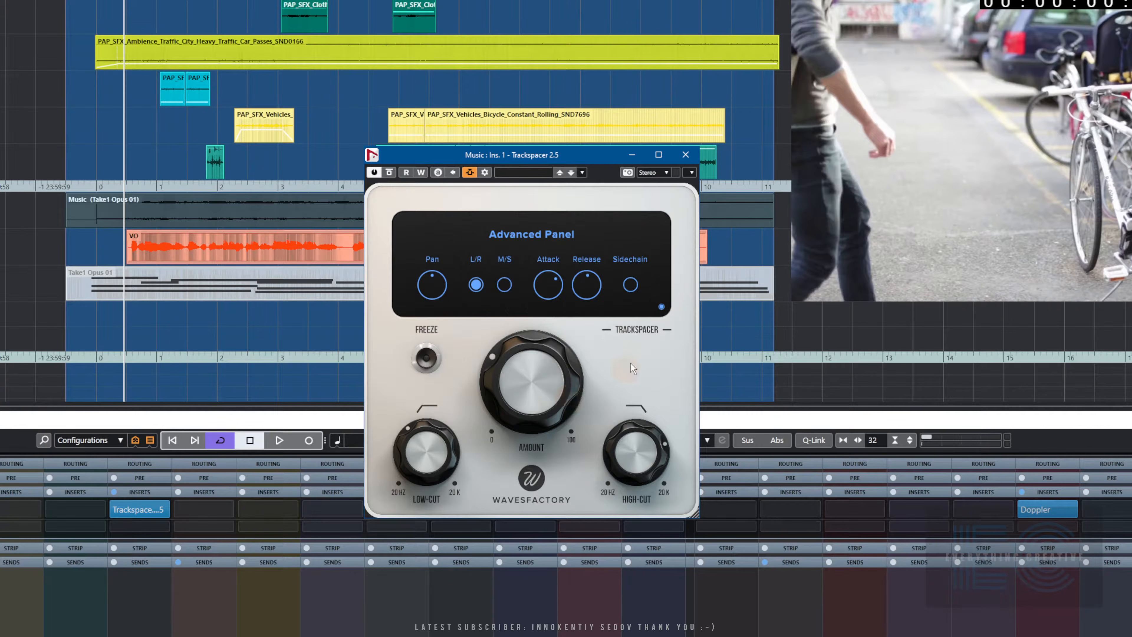
{"action": "left_click", "coordinate": [661, 307]}
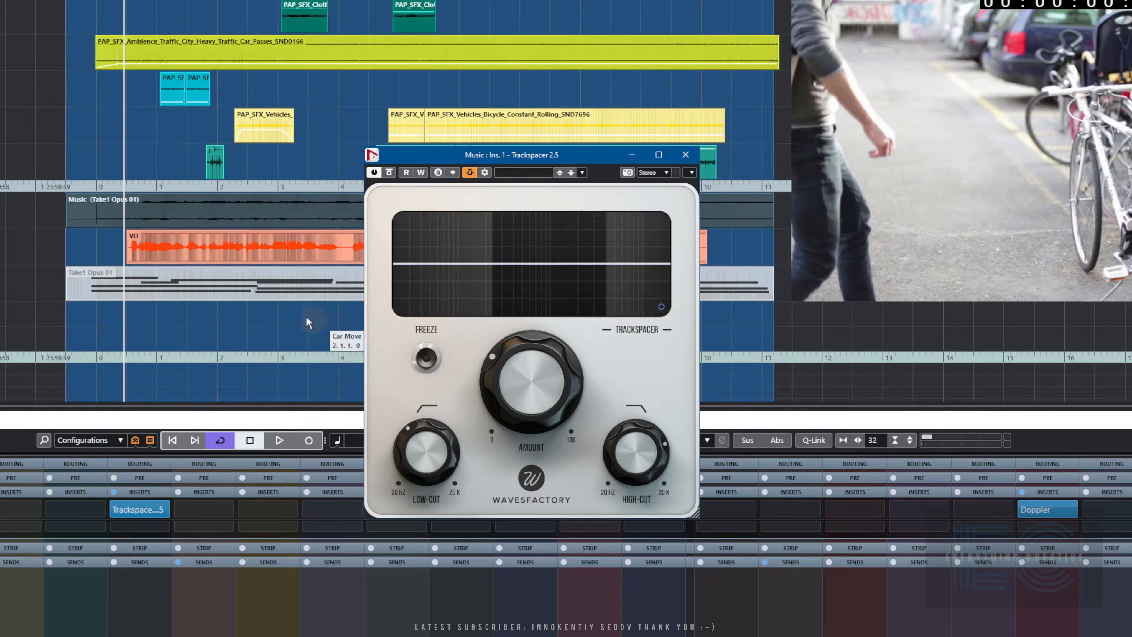
{"action": "key", "text": "space"}
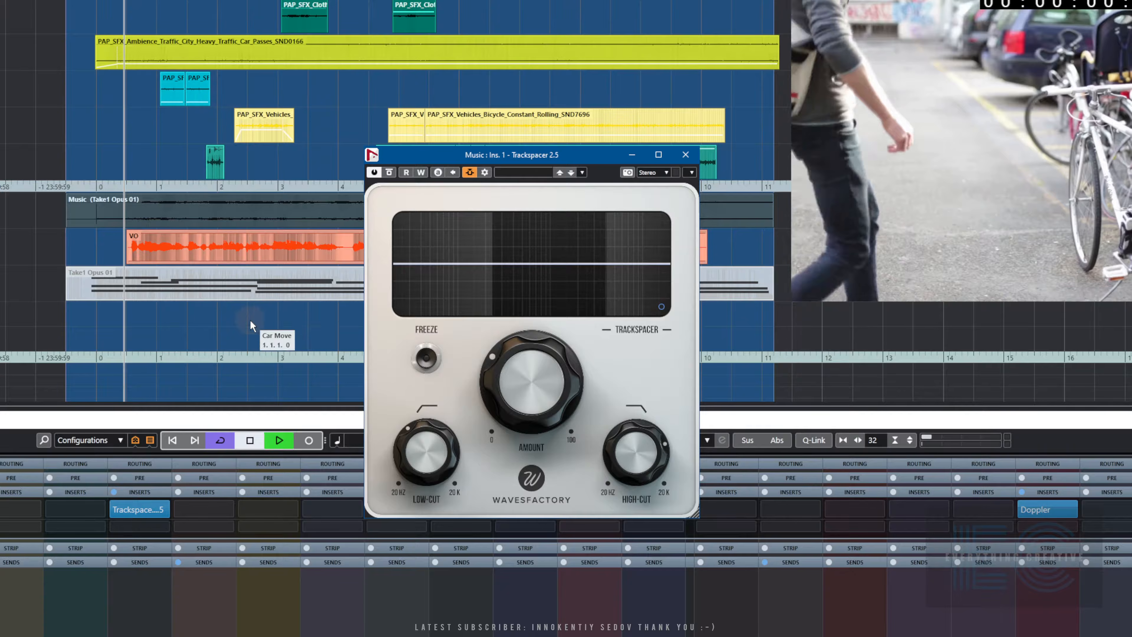
{"action": "left_click_drag", "start_coordinate": [403, 459], "coordinate": [402, 459]}
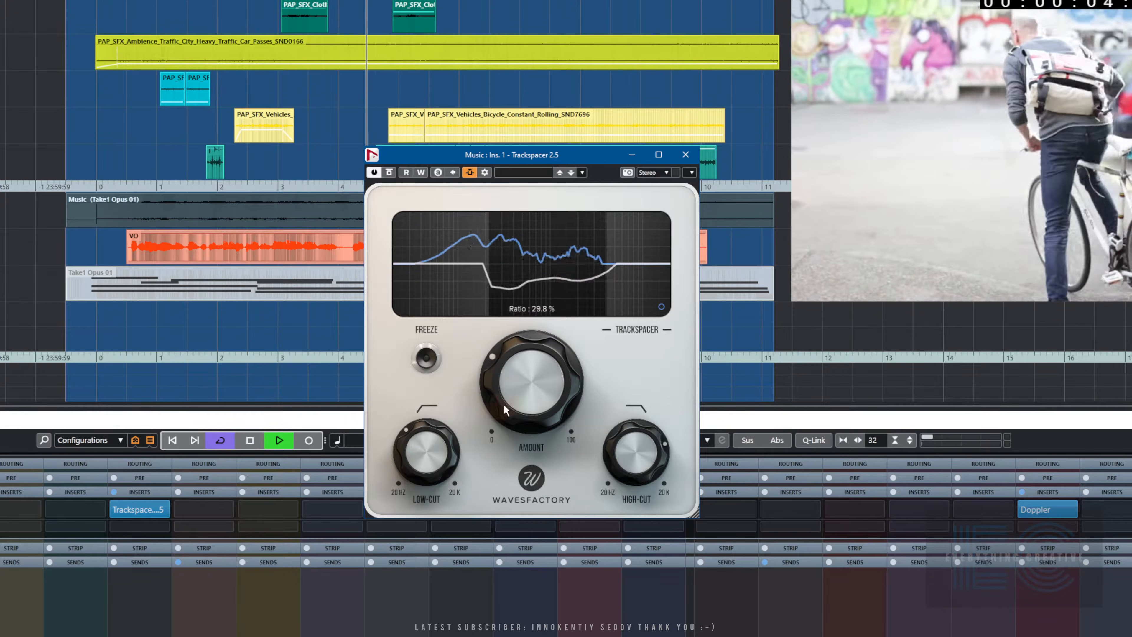
{"action": "mouse_move", "coordinate": [503, 404]}
{"action": "left_mouse_down"}
{"action": "mouse_move", "coordinate": [512, 362]}
{"action": "mouse_move", "coordinate": [508, 398]}
{"action": "left_mouse_up"}
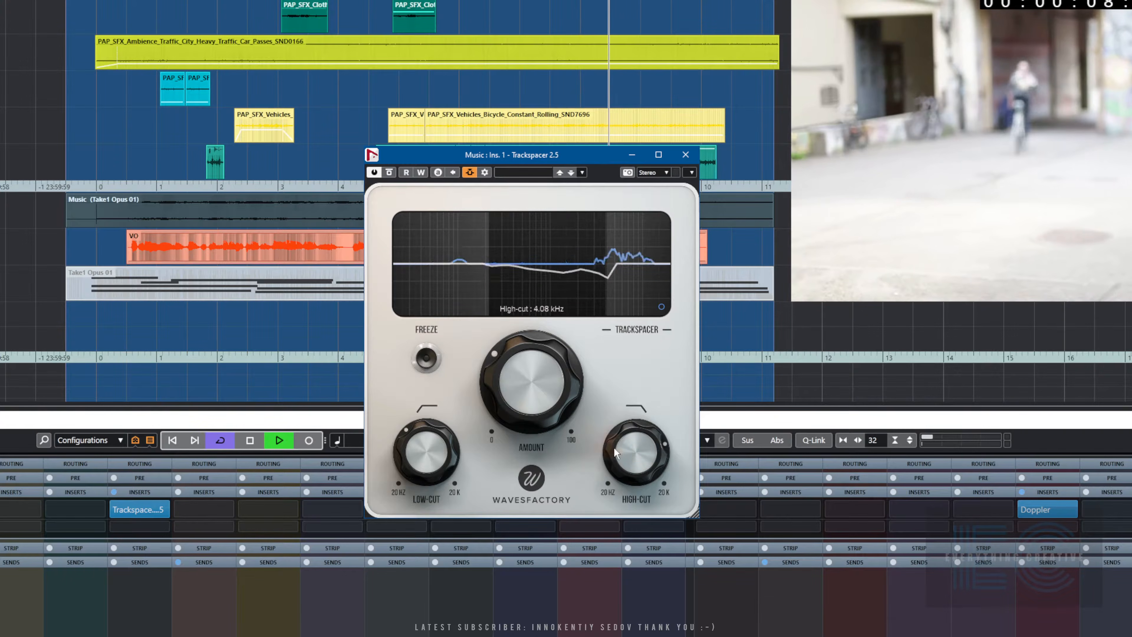
{"action": "key", "text": "space"}
{"action": "left_click_drag", "start_coordinate": [645, 450], "coordinate": [640, 441]}
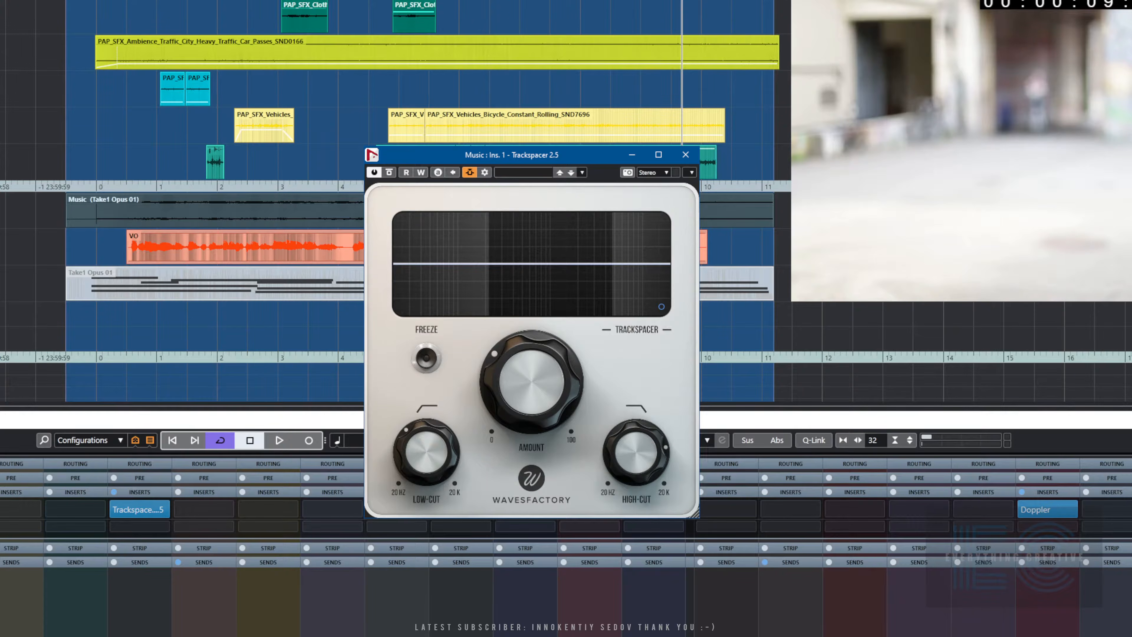
Bring the project window forward, move the Video Player over the timeline, play the whole scene, and replay part of it
{"action": "key", "text": "alt+Tab"}
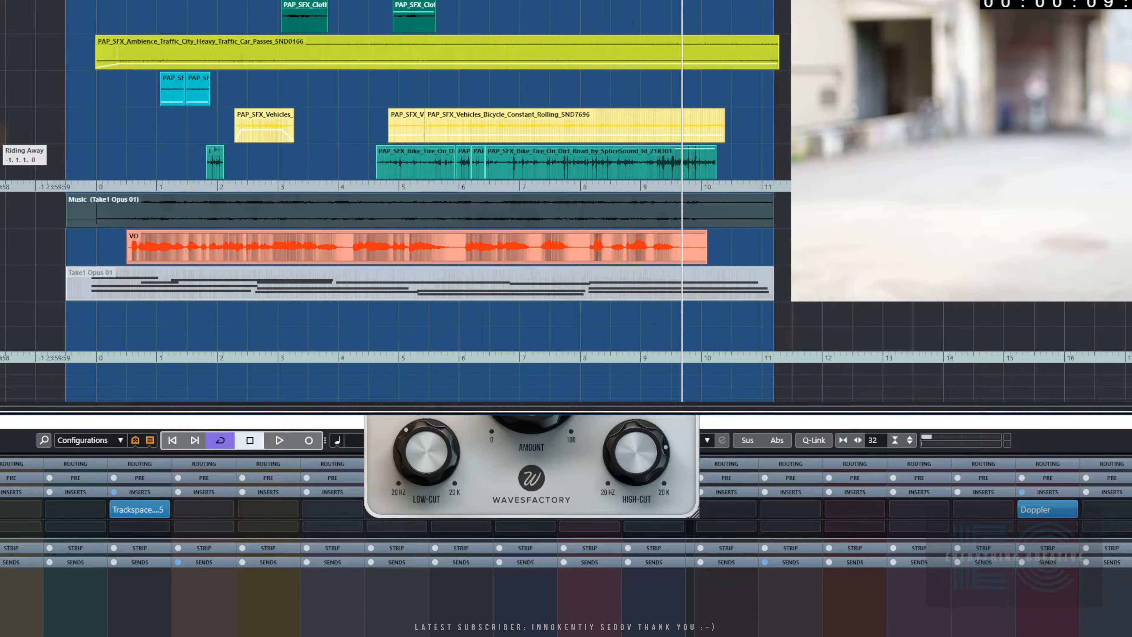
{"action": "key", "text": "Home"}
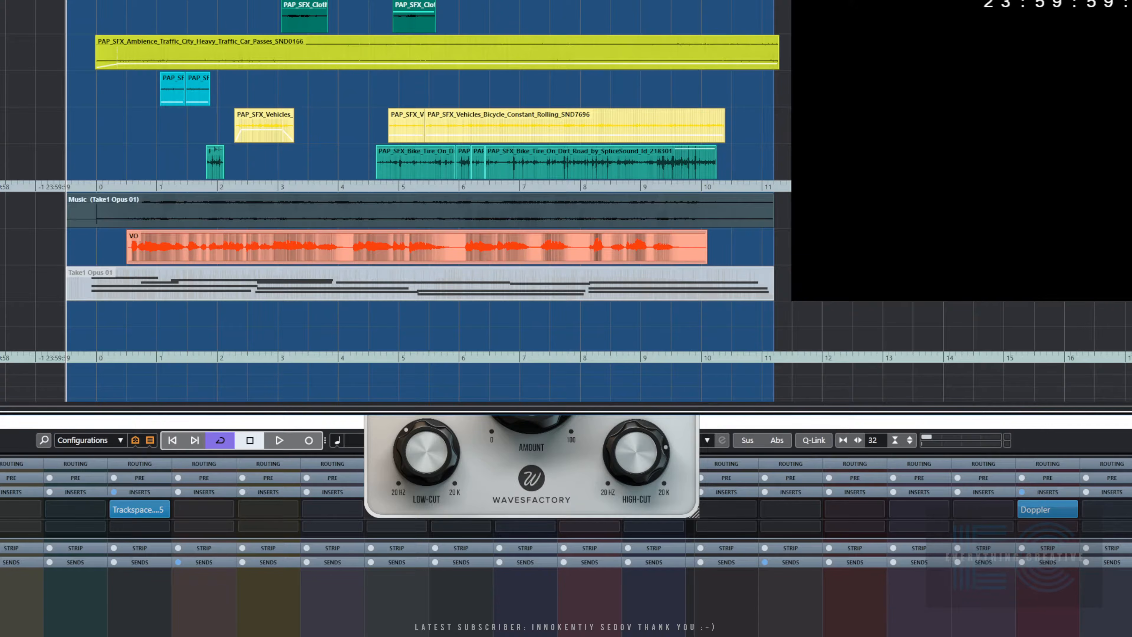
{"action": "left_click_drag", "start_coordinate": [738, 1], "coordinate": [583, 90]}
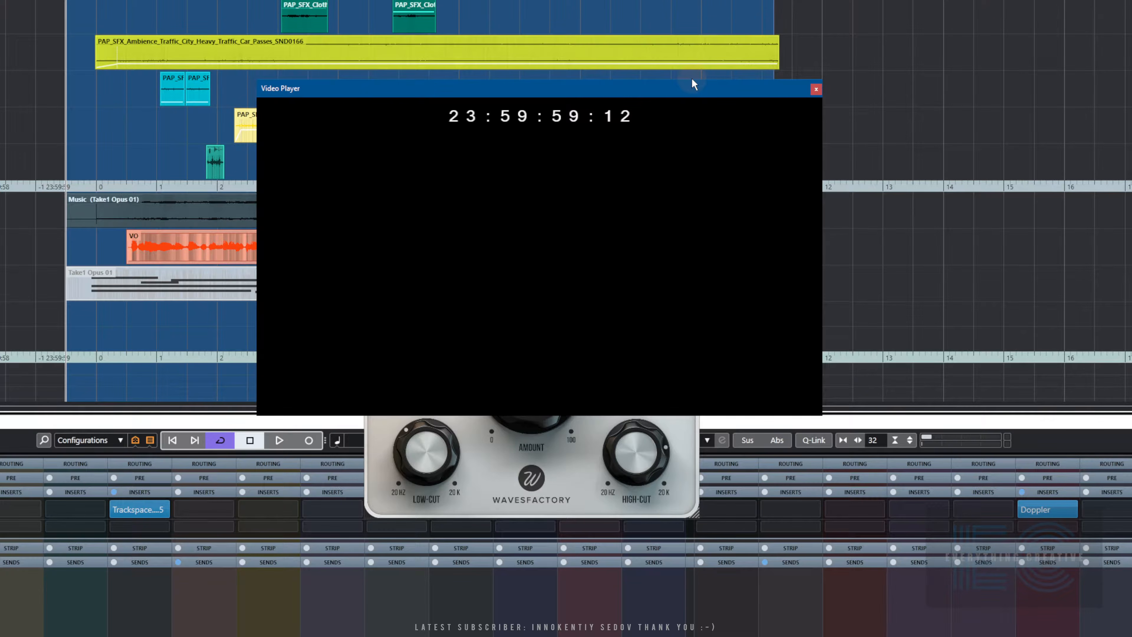
{"action": "key", "text": "space"}
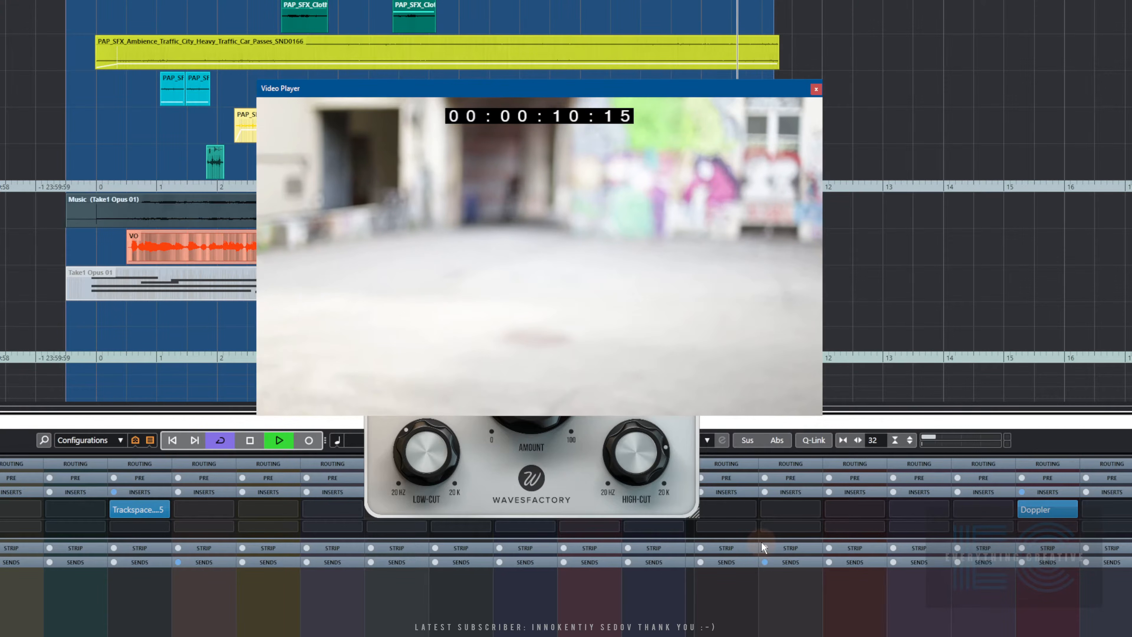
{"action": "key", "text": "space"}
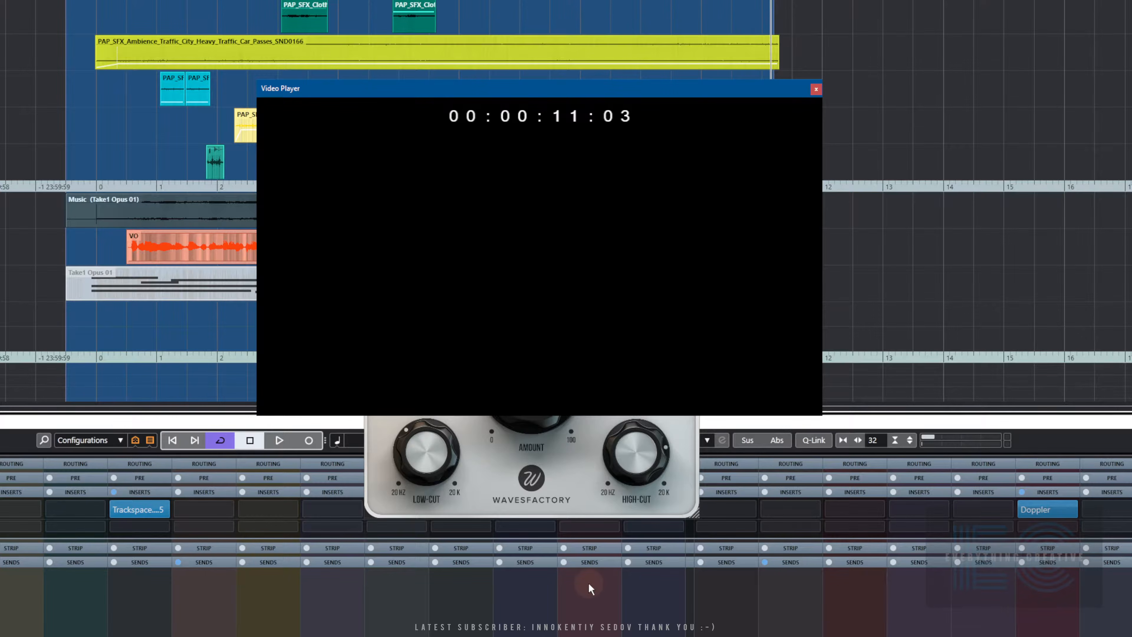
{"action": "key", "text": "KP_Subtract"}
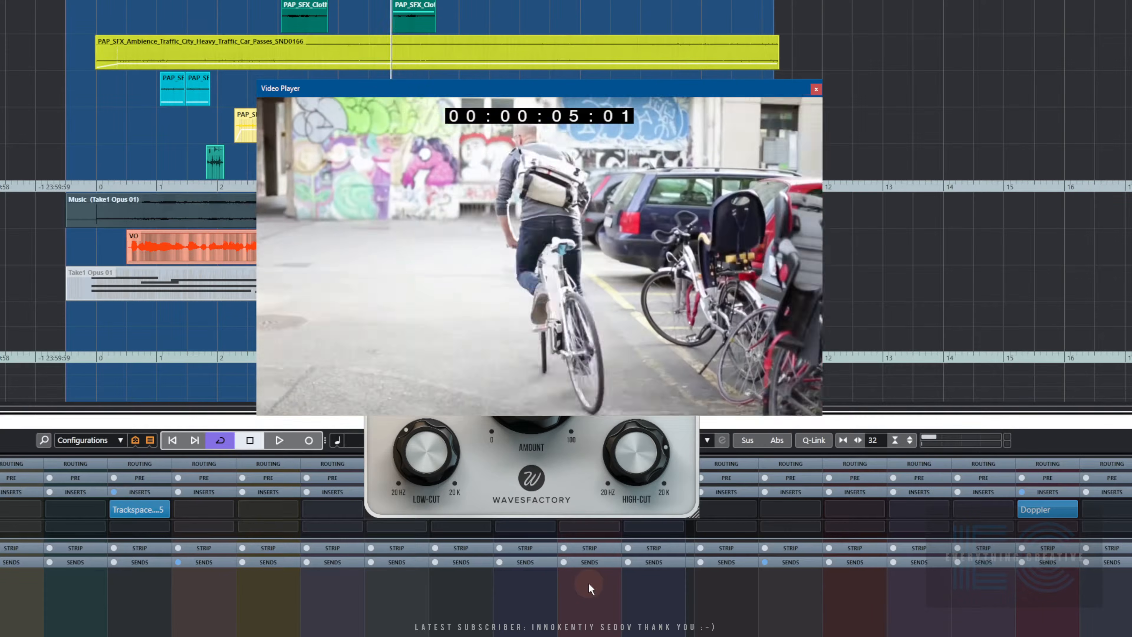
{"action": "key", "text": "space"}
{"action": "key", "text": "space"}
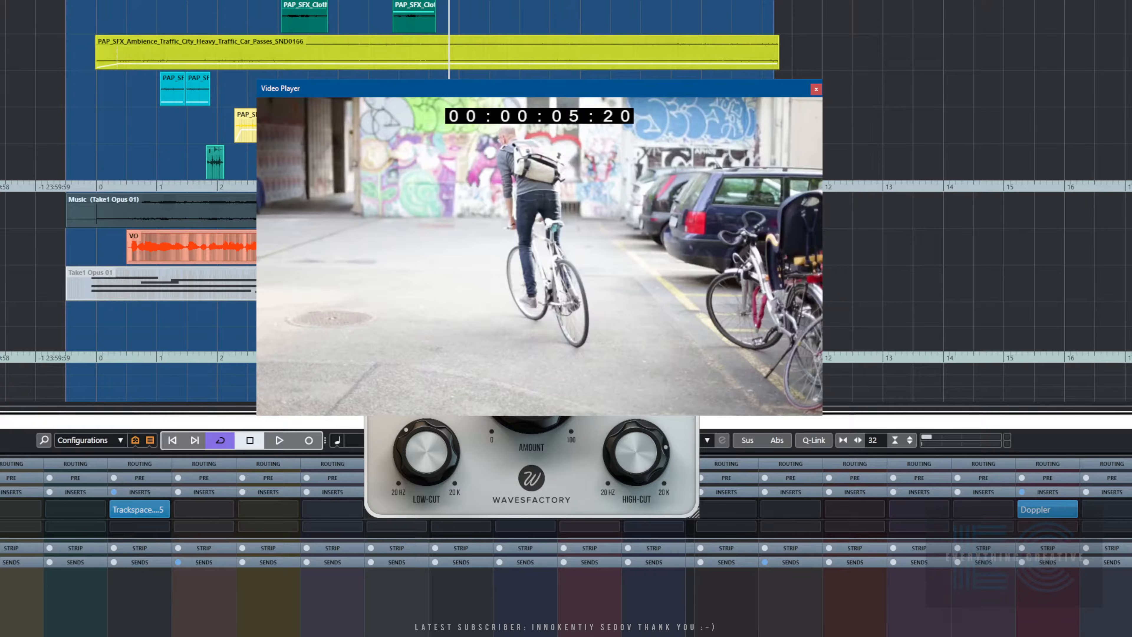
Show the mixer's Pre section, lower the second channel's Gain after the divider to -13.8 dB, and replay the scene
{"action": "left_click", "coordinate": [790, 476]}
{"action": "left_click_drag", "start_coordinate": [790, 576], "coordinate": [780, 575]}
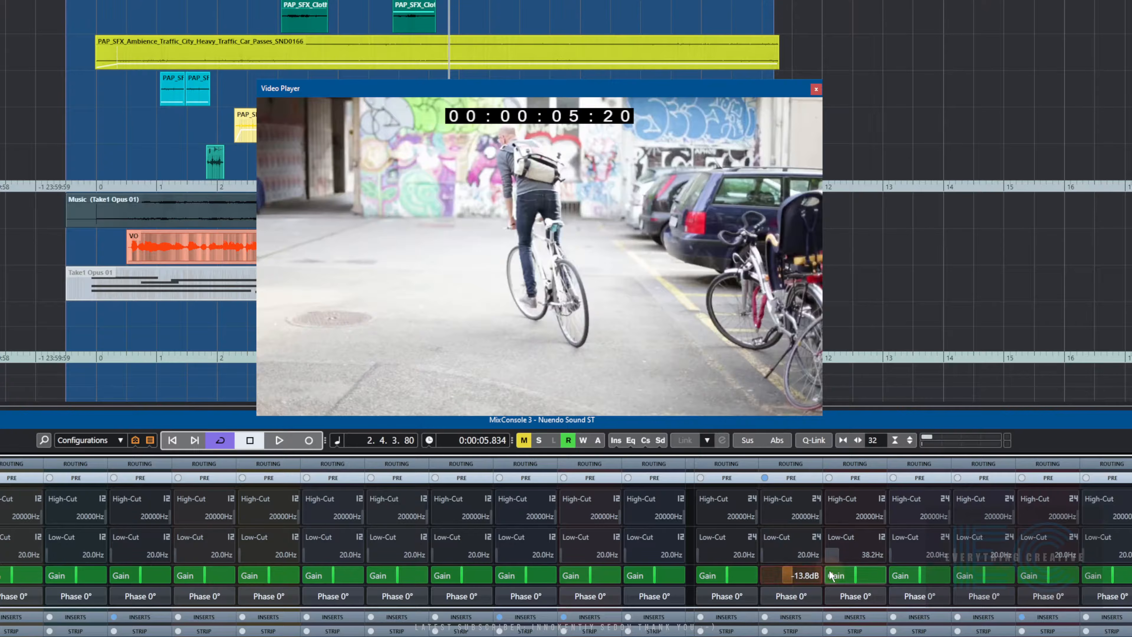
{"action": "key", "text": "KP_Subtract"}
{"action": "key", "text": "space"}
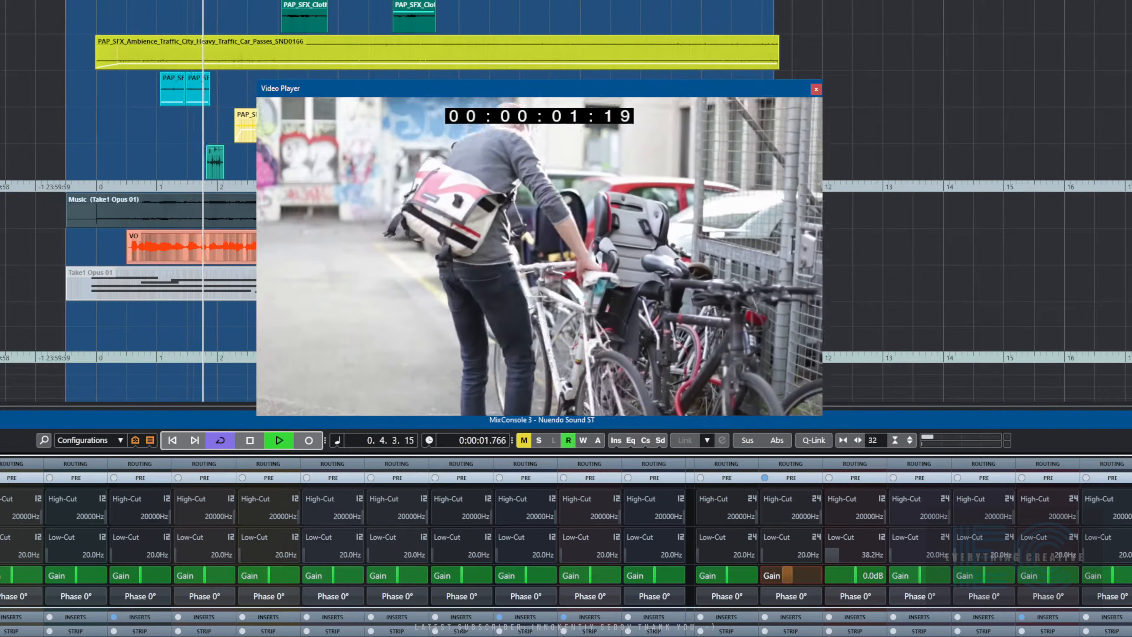
During playback, lower the first channel's Gain after the divider, reset the second channel's Gain and set it to -6.5 dB
{"action": "left_click_drag", "start_coordinate": [726, 576], "coordinate": [714, 578]}
{"action": "left_click", "coordinate": [785, 576], "text": "ctrl"}
{"action": "left_click_drag", "start_coordinate": [800, 576], "coordinate": [789, 577]}
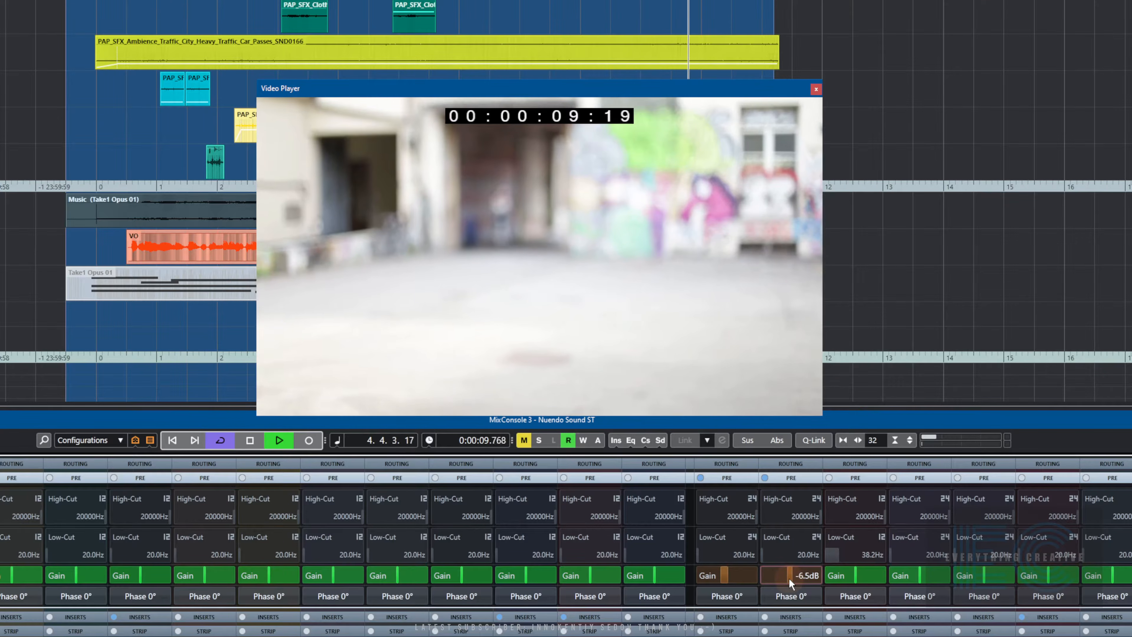
{"action": "key", "text": "space"}
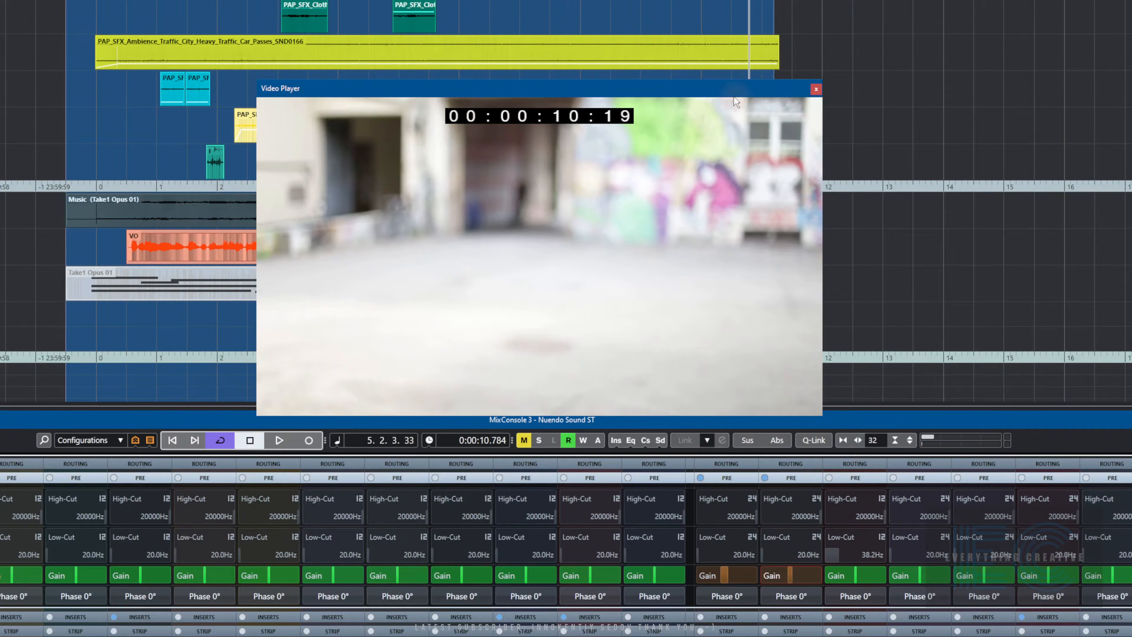
Move the Video Player higher over the timeline, return to the start locator, and play the whole bike scene
{"action": "left_click_drag", "start_coordinate": [735, 98], "coordinate": [729, 49]}
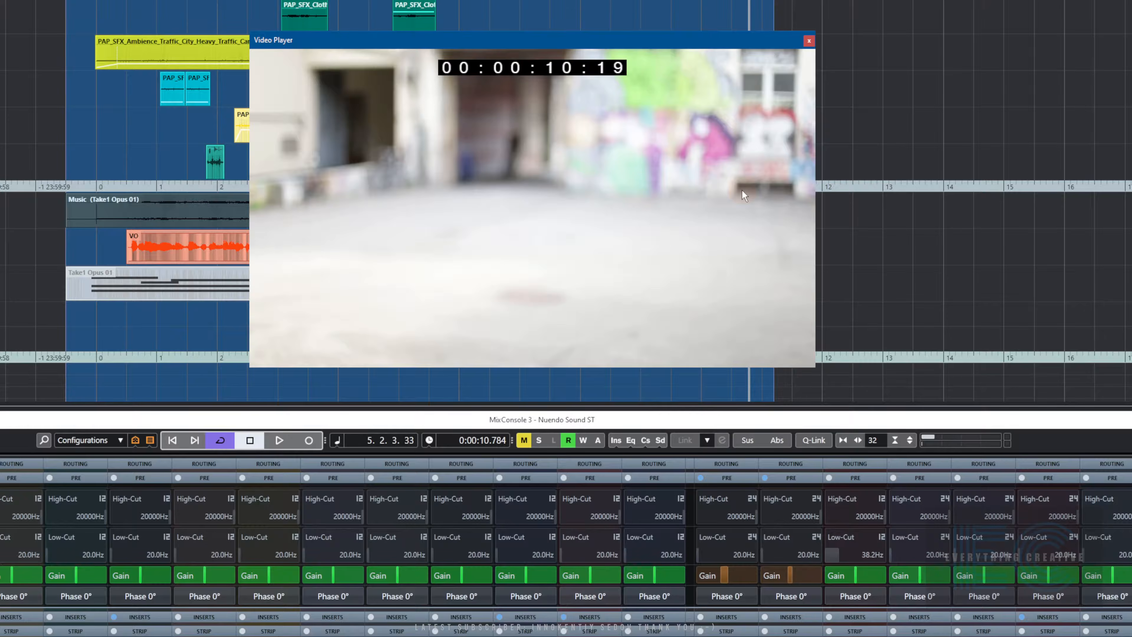
{"action": "key", "text": "KP_1"}
{"action": "key", "text": "KP_Add"}
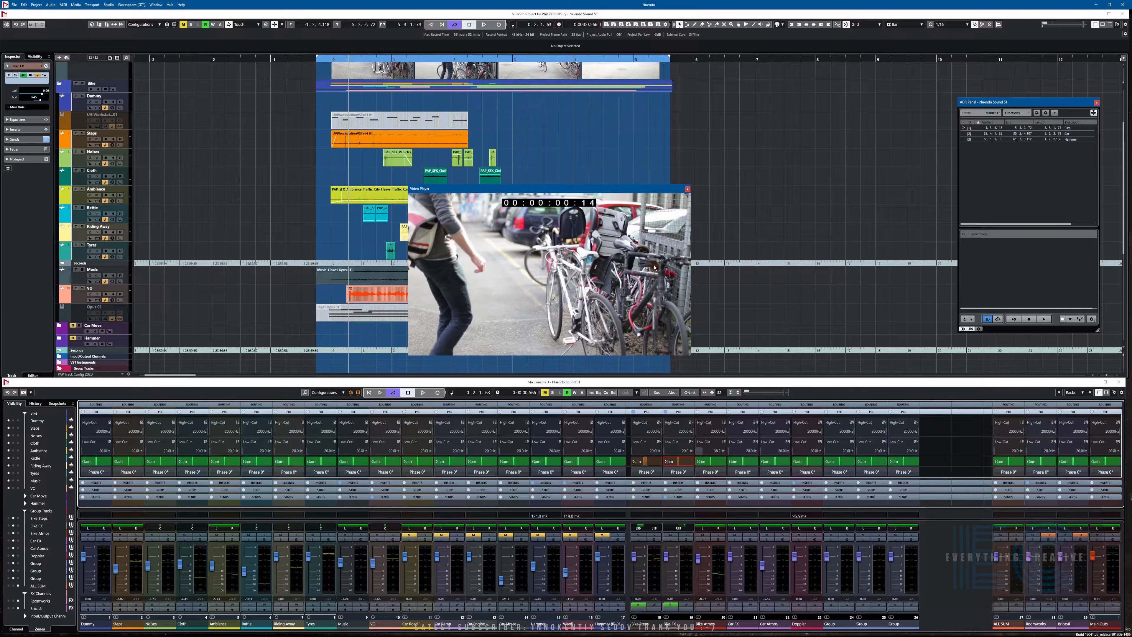
{"action": "key", "text": "KP_1"}
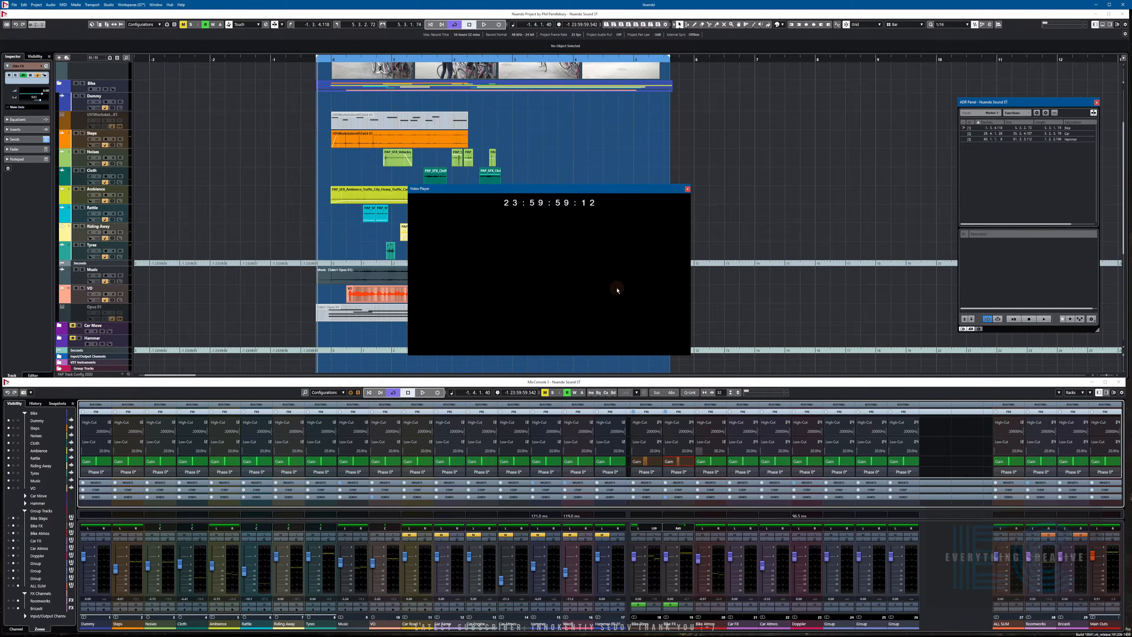
{"action": "key", "text": "KP_Add"}
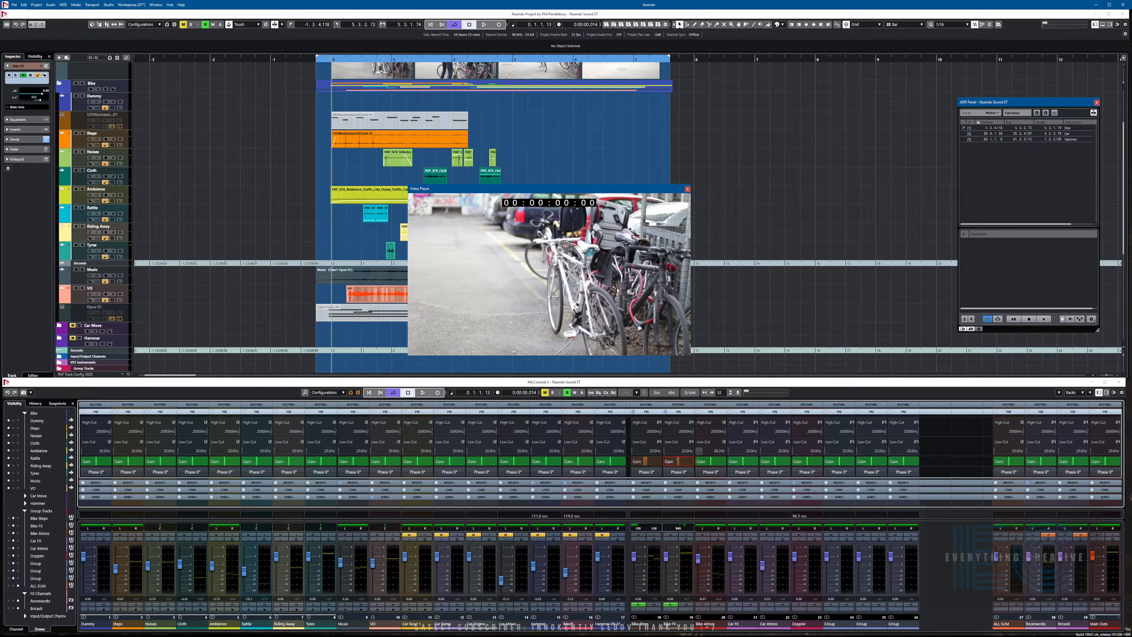
{"action": "key", "text": "space"}
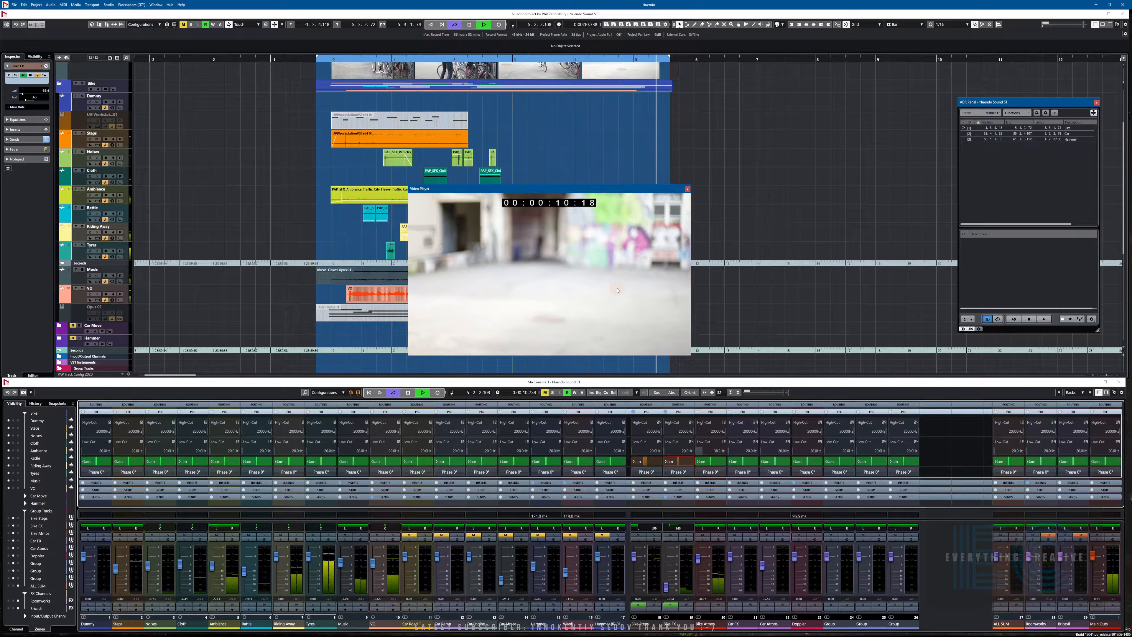
{"action": "key", "text": "space"}
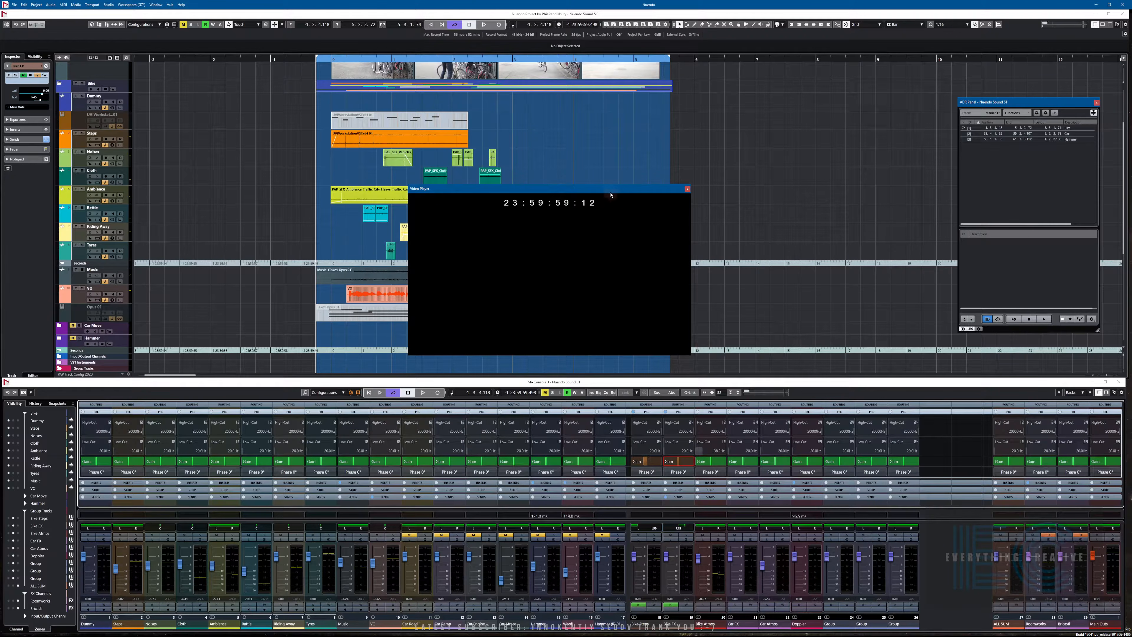
Move the Video Player off the bike scene's clips and look over the tracks down to the group channels
{"action": "left_click_drag", "start_coordinate": [610, 195], "coordinate": [746, 96]}
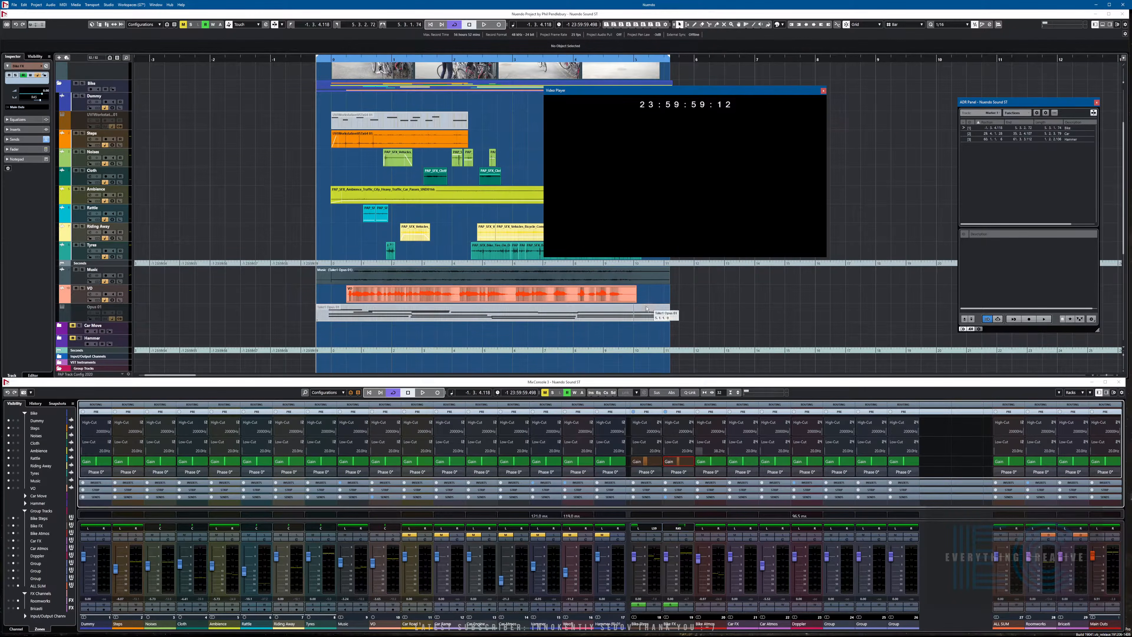
{"action": "scroll", "coordinate": [625, 321], "scroll_direction": "down", "scroll_amount": 5}
{"action": "scroll", "coordinate": [607, 325], "scroll_direction": "up", "scroll_amount": 2}
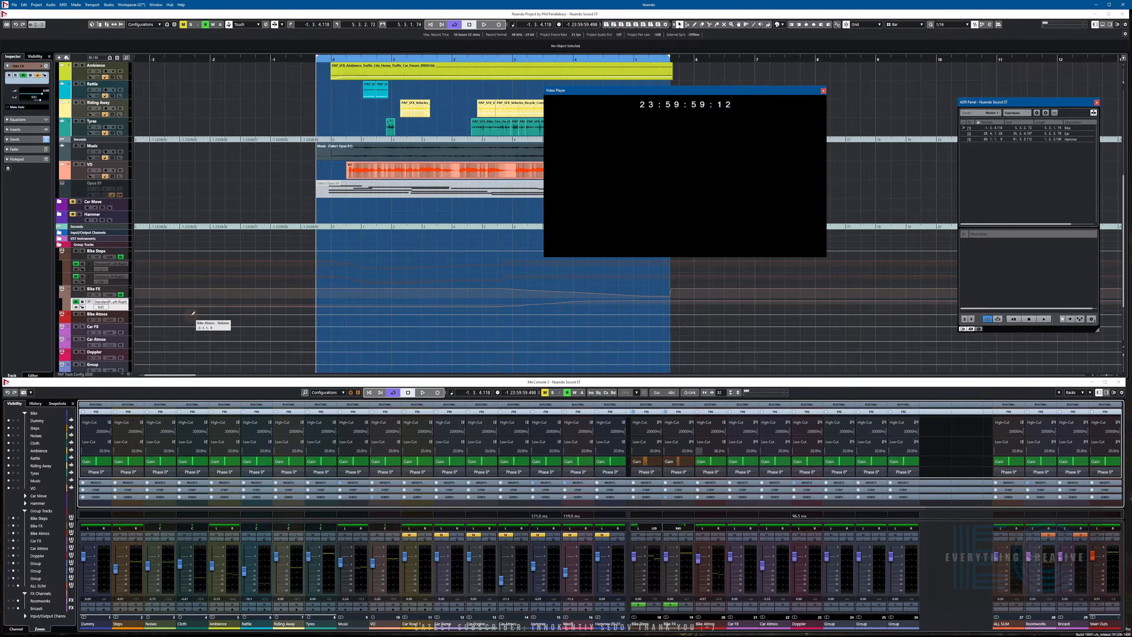
{"action": "mouse_move", "coordinate": [183, 377]}
{"action": "left_mouse_down"}
{"action": "mouse_move", "coordinate": [207, 378]}
{"action": "mouse_move", "coordinate": [186, 377]}
{"action": "left_mouse_up"}
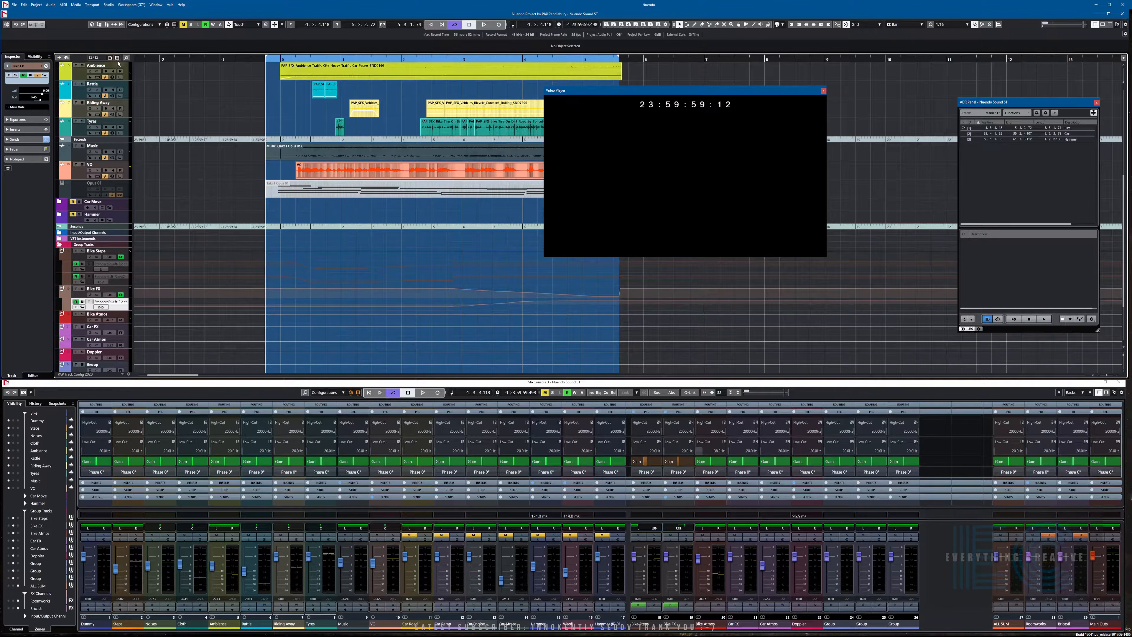
{"action": "scroll", "coordinate": [151, 116], "scroll_direction": "up", "scroll_amount": 5}
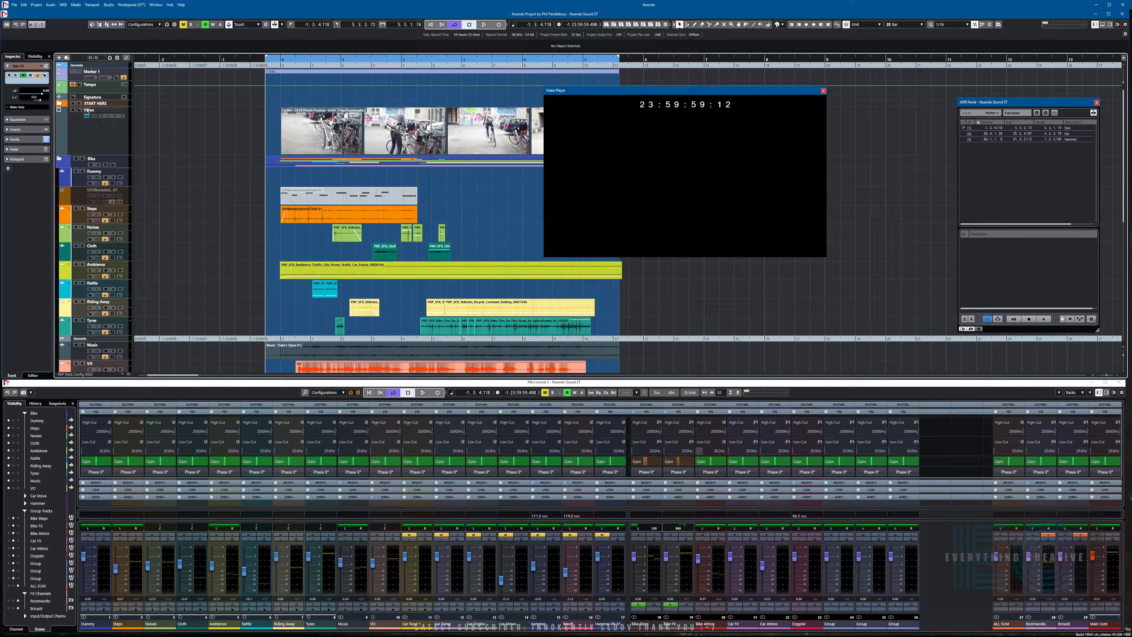
Set the locators to the Car cycle marker from the Marker 1 track, show that range, and place the cursor at 1:02
{"action": "left_click", "coordinate": [106, 80]}
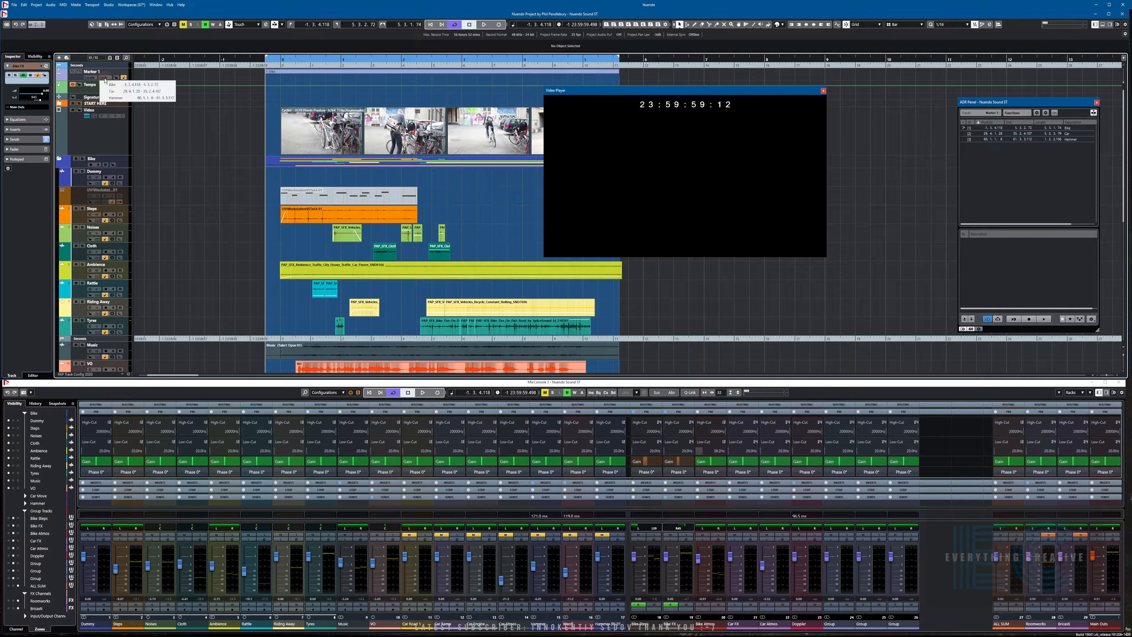
{"action": "left_click", "coordinate": [117, 91]}
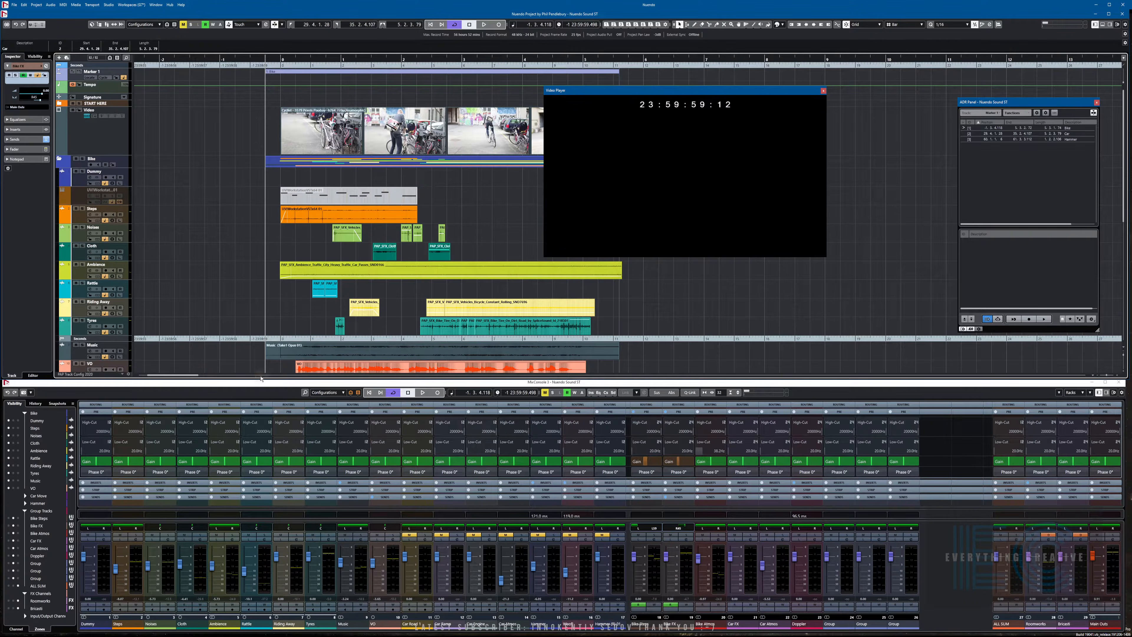
{"action": "left_click_drag", "start_coordinate": [196, 376], "coordinate": [289, 377]}
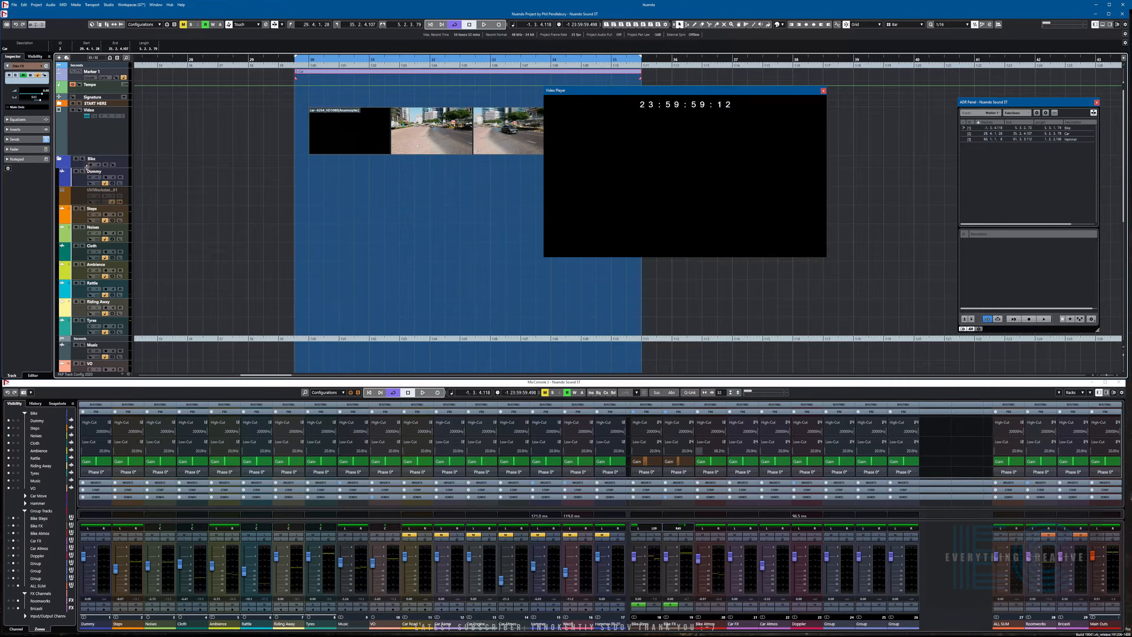
{"action": "left_click", "coordinate": [322, 58]}
{"action": "left_click_drag", "start_coordinate": [344, 62], "coordinate": [349, 59]}
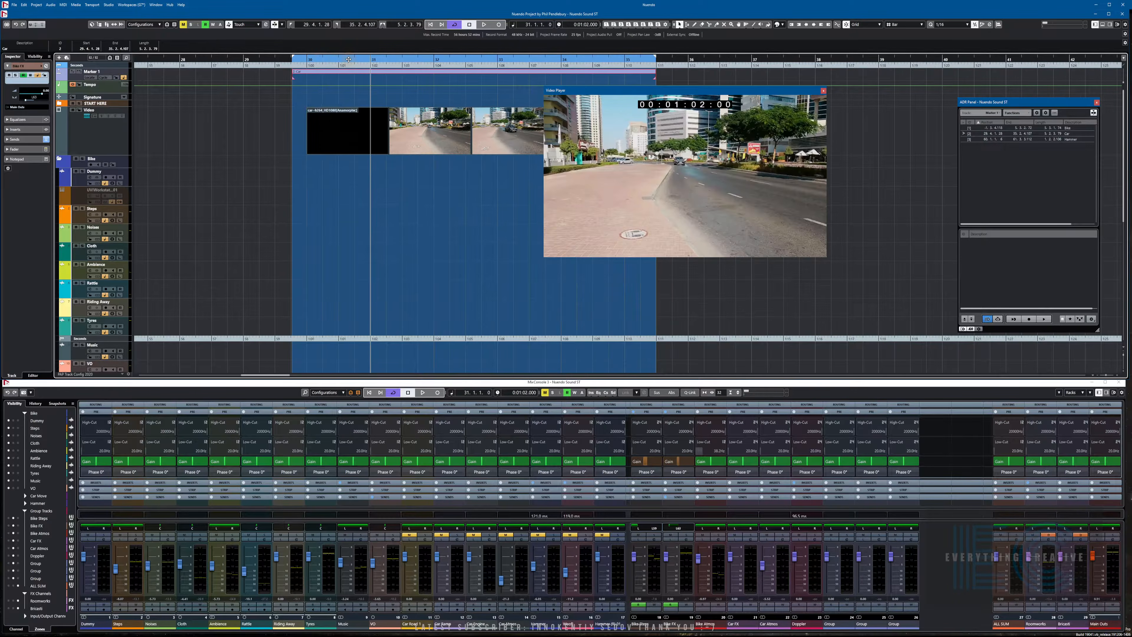
Mute the Bike folder track, collapse it, and briefly play the car scene
{"action": "left_click", "coordinate": [76, 159]}
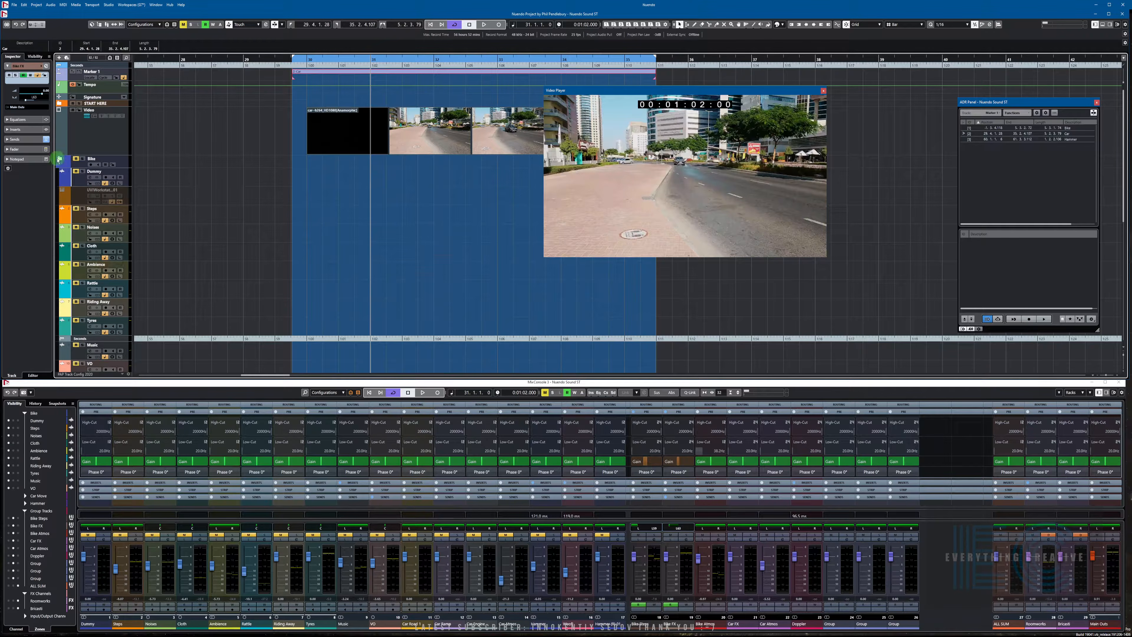
{"action": "left_click", "coordinate": [59, 158]}
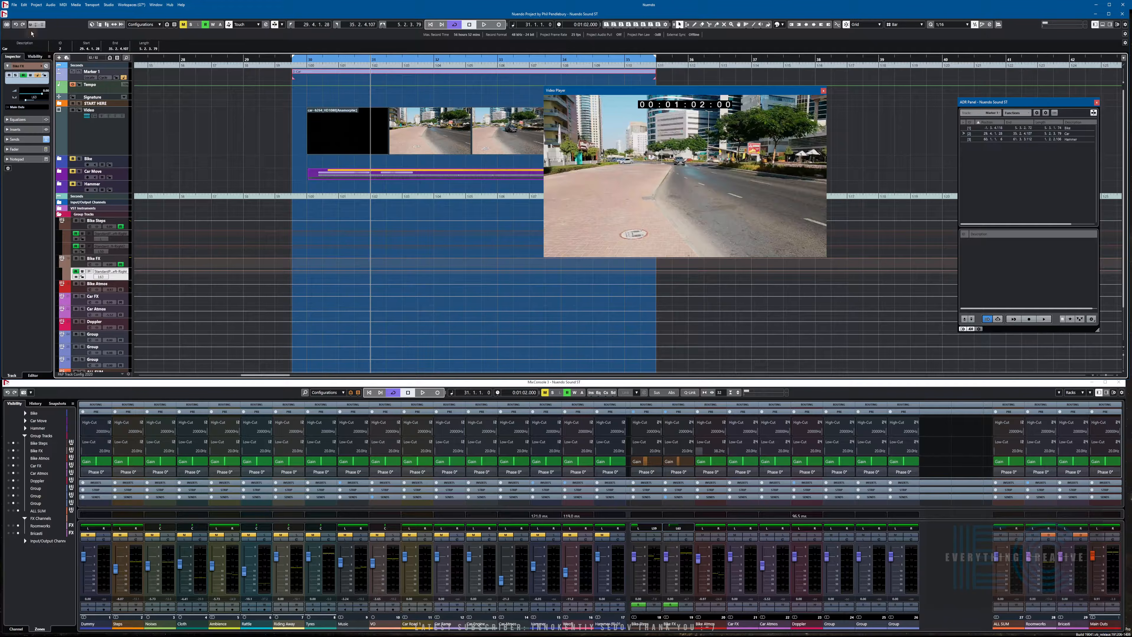
{"action": "left_click", "coordinate": [16, 6]}
{"action": "left_click", "coordinate": [28, 46]}
{"action": "key", "text": "space"}
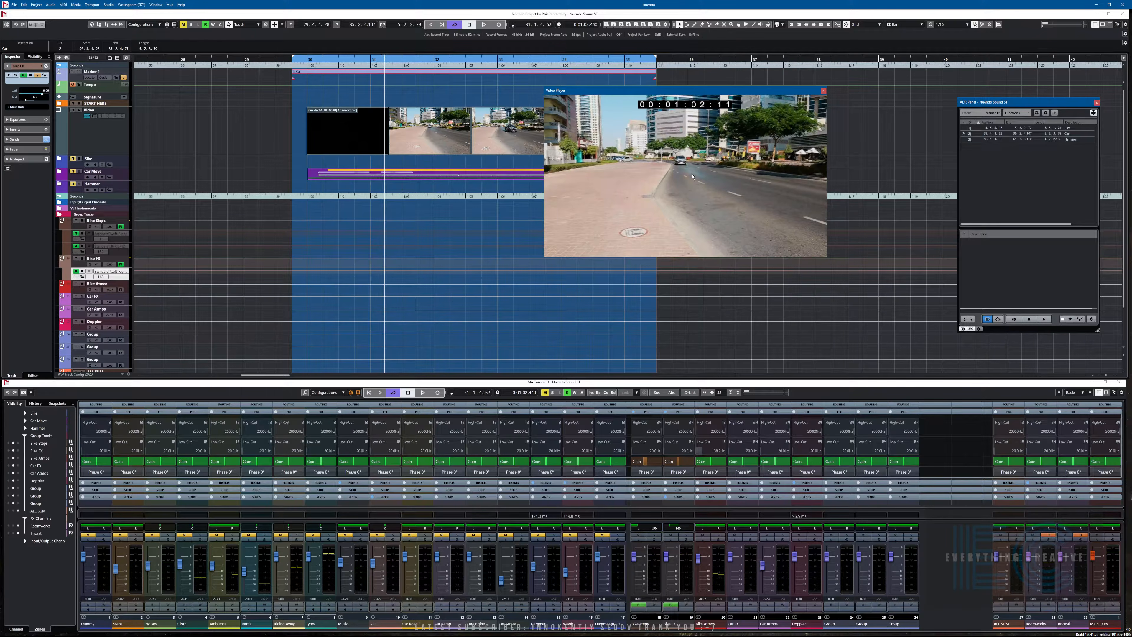
Place the Video Player over the timeline below the folder tracks, collapse Group Tracks, and expand the Car Move folder
{"action": "left_click_drag", "start_coordinate": [679, 92], "coordinate": [551, 188]}
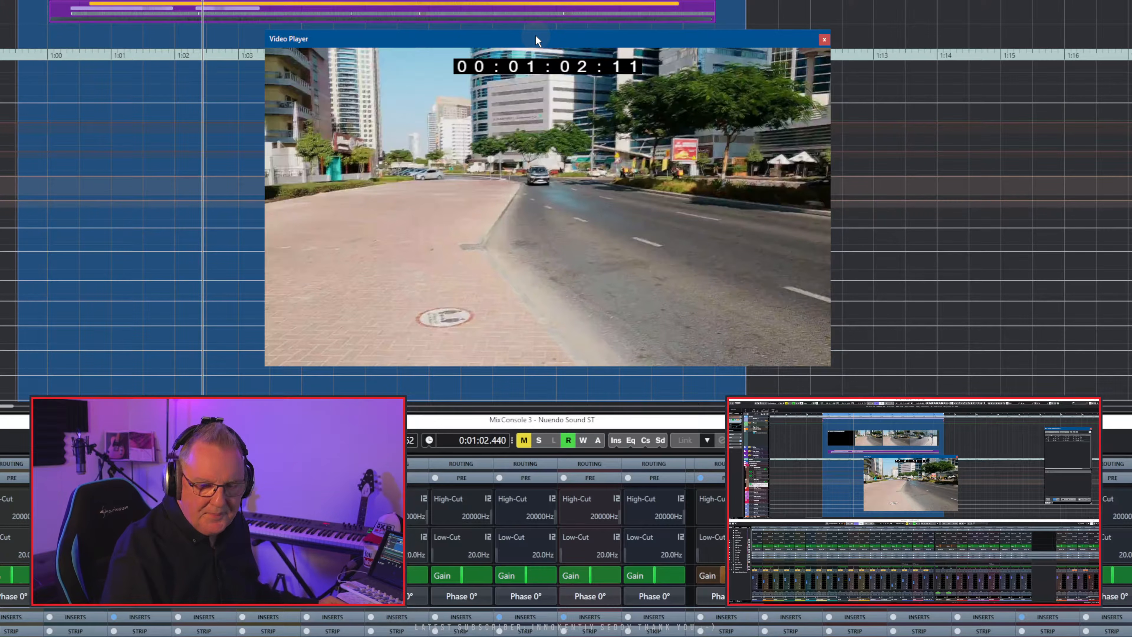
{"action": "left_click_drag", "start_coordinate": [535, 36], "coordinate": [590, 31]}
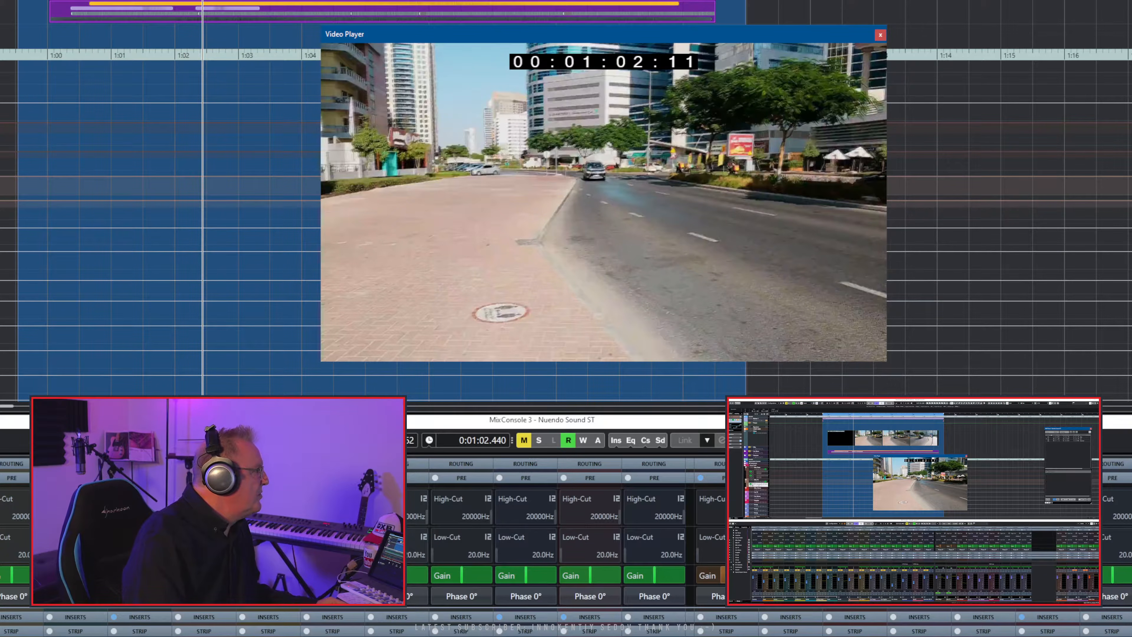
{"action": "left_click", "coordinate": [746, 466]}
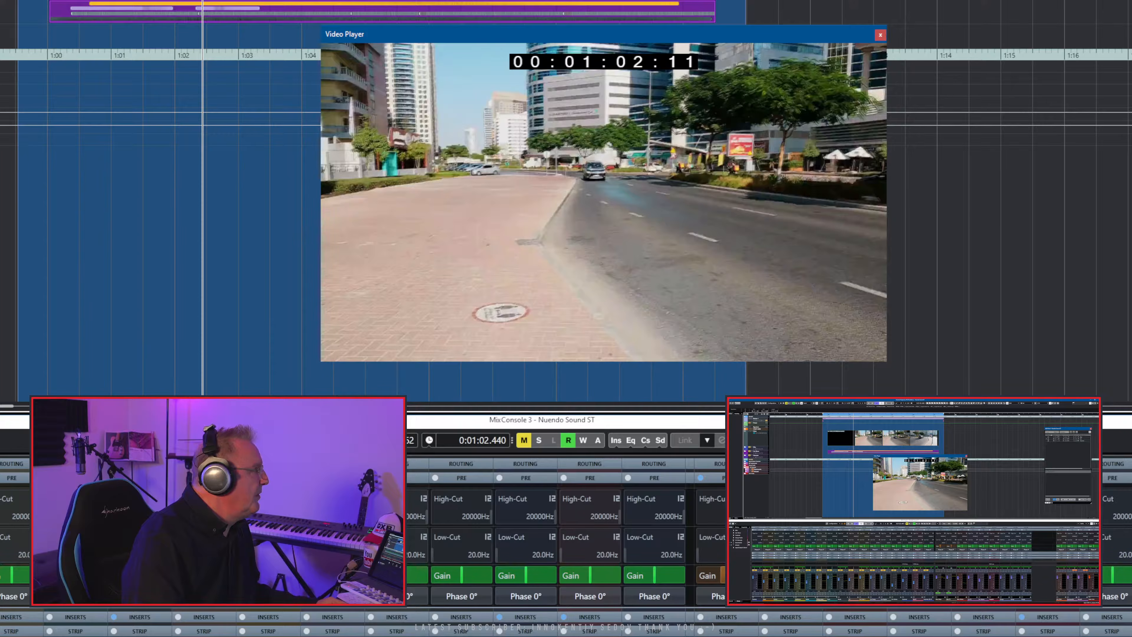
{"action": "left_click", "coordinate": [745, 451]}
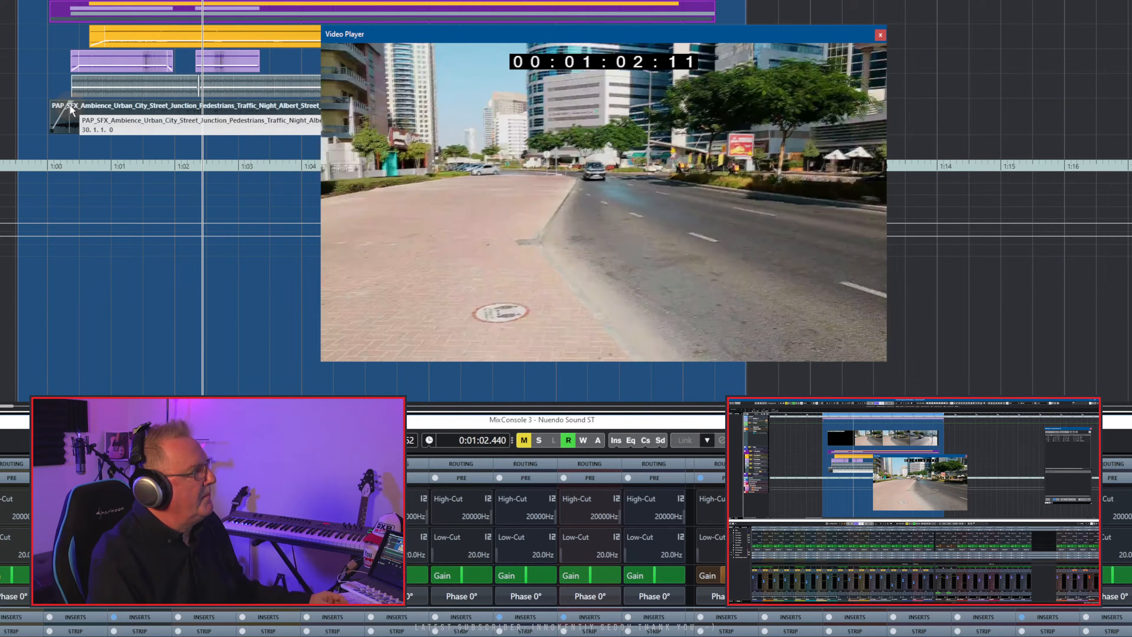
Shuttle the cursor back and forth through the first two seconds of the car scene, watching the approaching car
{"action": "key", "text": "KP_Subtract"}
{"action": "key", "text": "KP_Subtract"}
{"action": "key", "text": "KP_Add"}
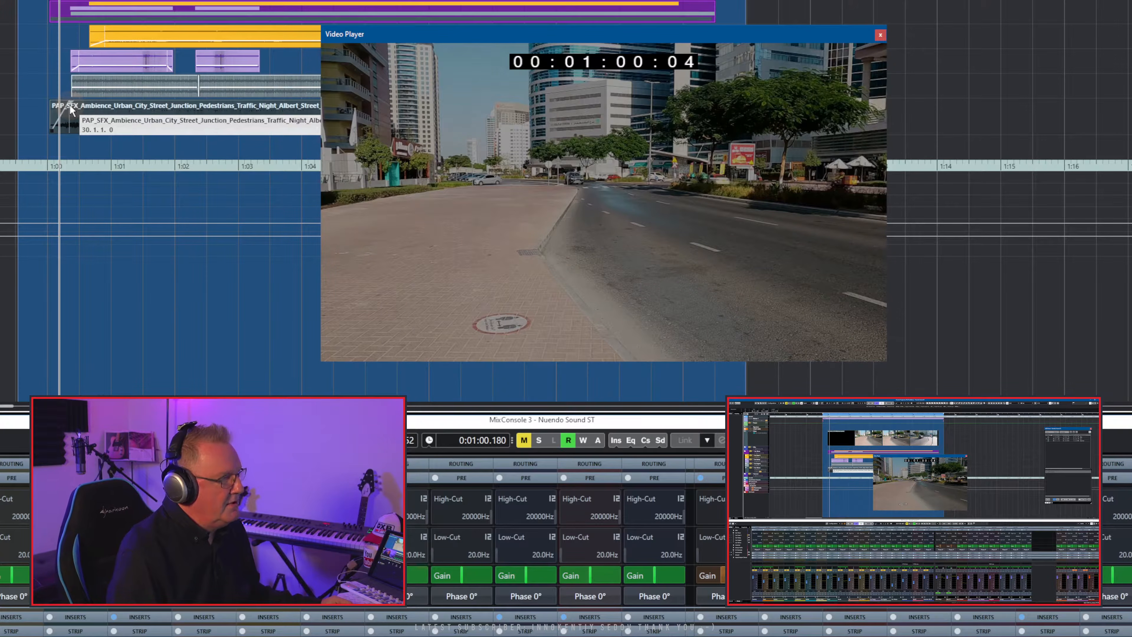
{"action": "key", "text": "KP_Add"}
{"action": "key", "text": "KP_Add"}
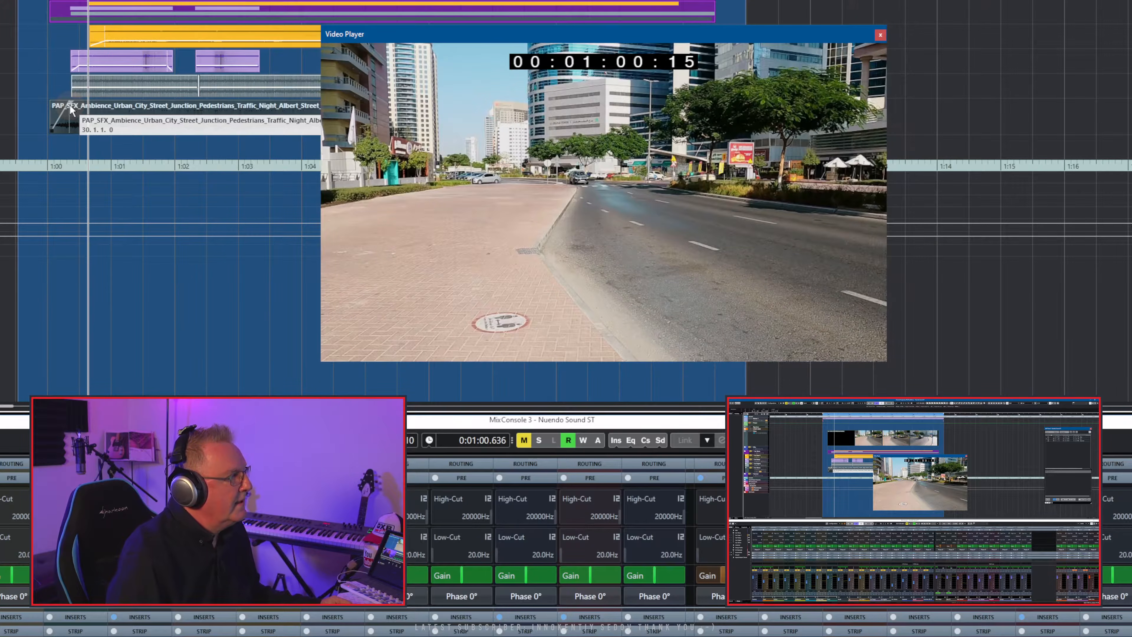
{"action": "key", "text": "KP_Add"}
{"action": "key", "text": "KP_Add"}
{"action": "key", "text": "KP_Add"}
{"action": "key", "text": "KP_Add"}
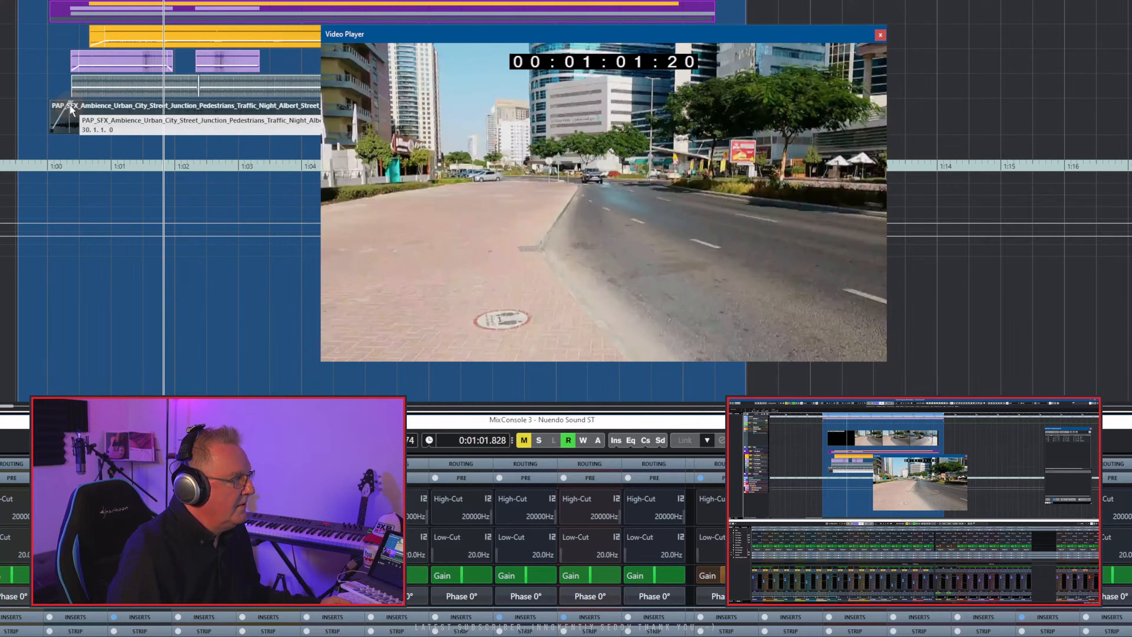
{"action": "key", "text": "KP_Subtract"}
{"action": "key", "text": "KP_Add"}
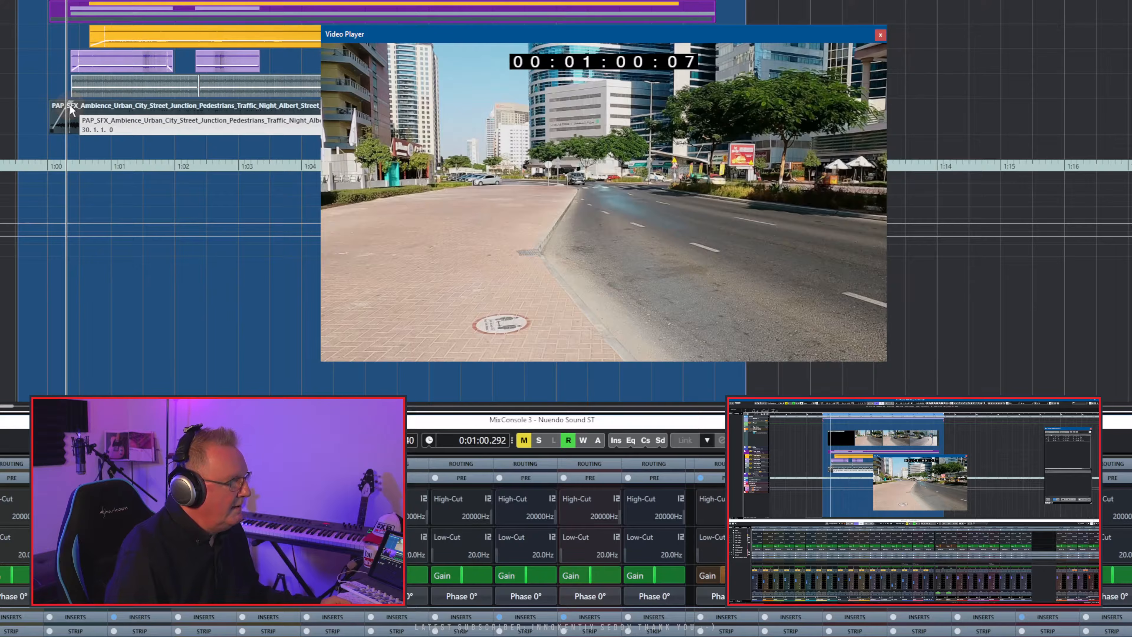
{"action": "key", "text": "KP_Add"}
{"action": "key", "text": "KP_Add"}
{"action": "key", "text": "KP_Subtract"}
{"action": "key", "text": "KP_Subtract"}
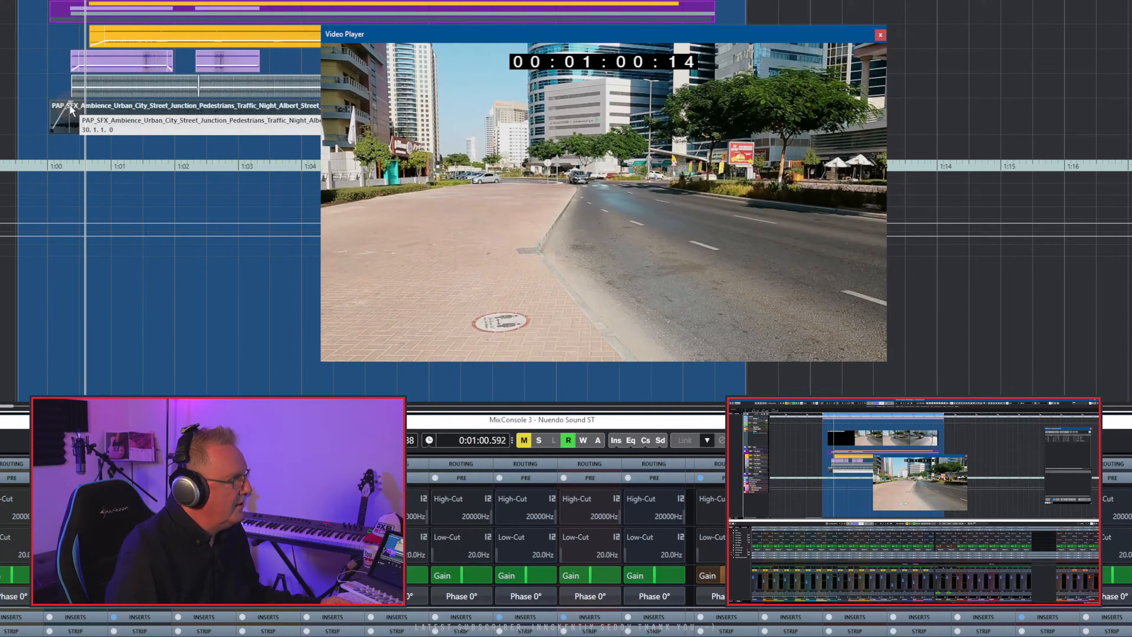
{"action": "key", "text": "KP_Add"}
{"action": "key", "text": "KP_Add"}
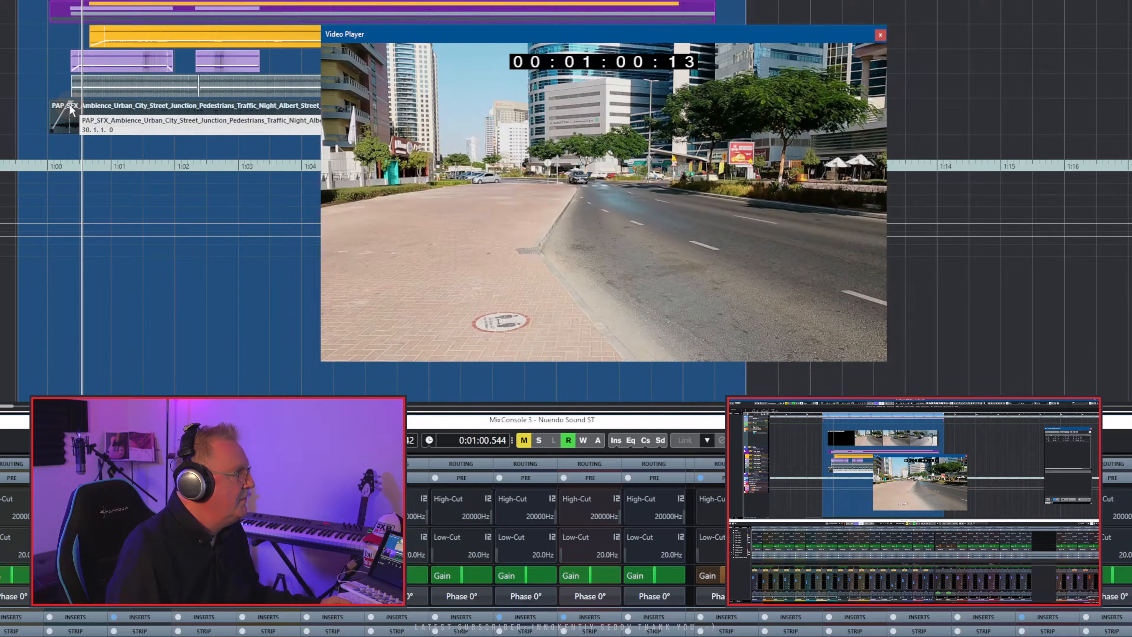
Rewind to before the car scene, play it through, and move the Video Player aside to uncover its clips
{"action": "key", "text": "KP_Subtract"}
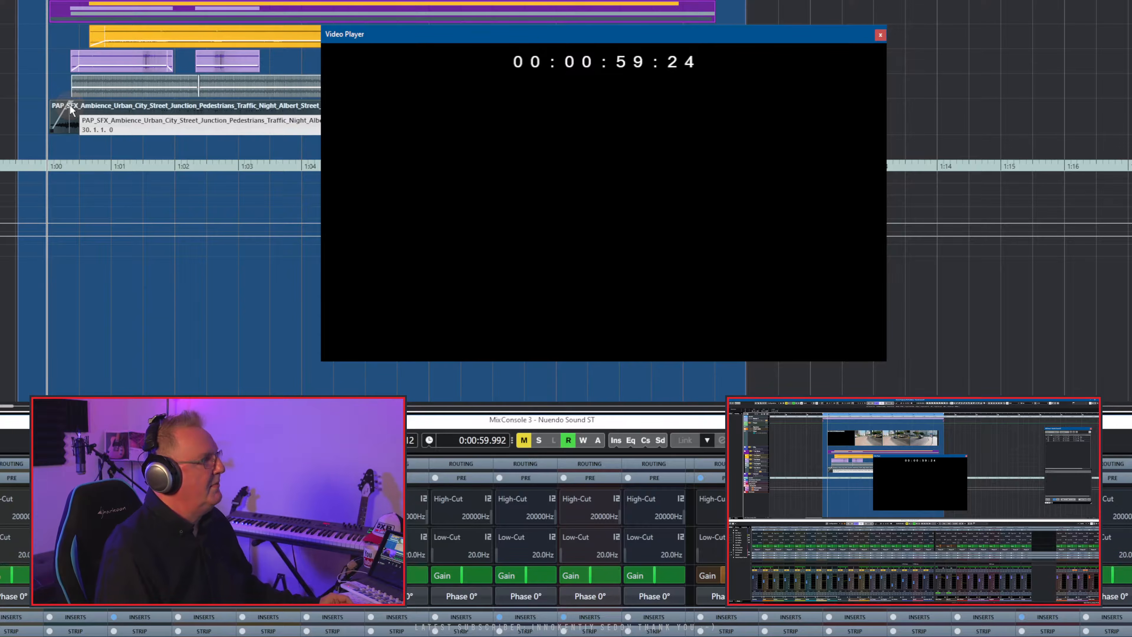
{"action": "key", "text": "space"}
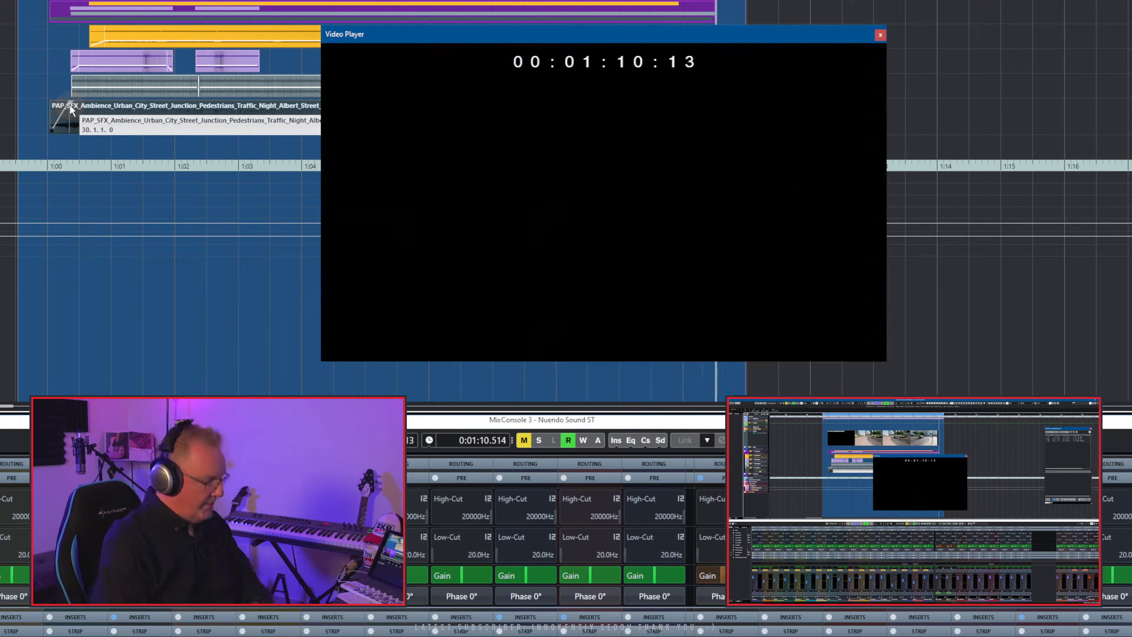
{"action": "key", "text": "space"}
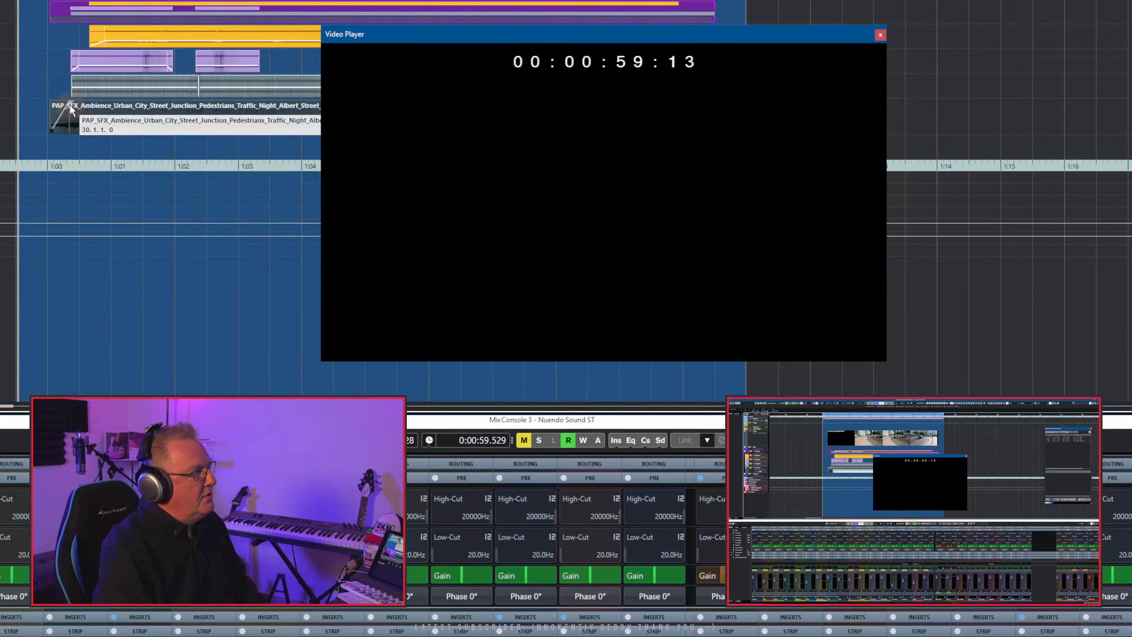
{"action": "left_click", "coordinate": [448, 34]}
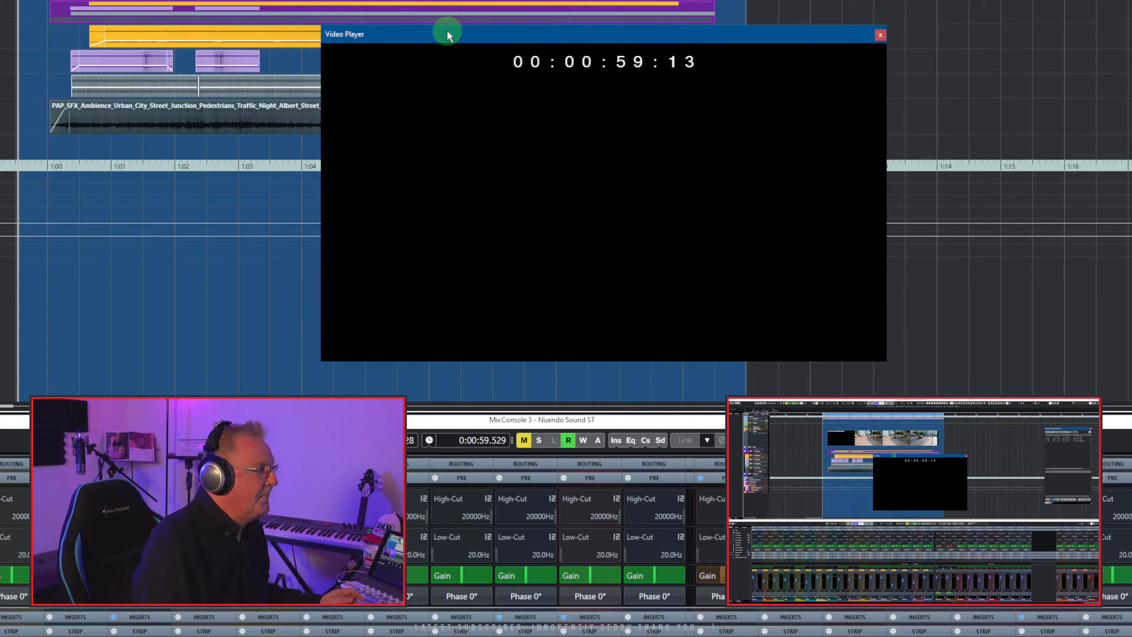
{"action": "left_click_drag", "start_coordinate": [448, 34], "coordinate": [842, 0]}
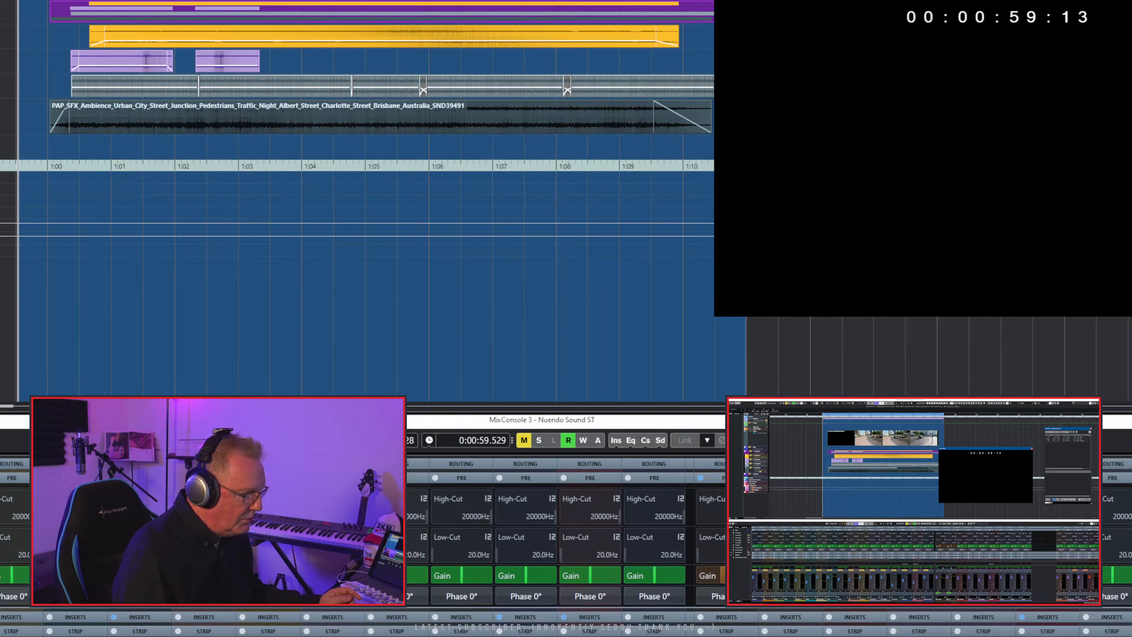
Show the mixer's Inserts section and place the Video Player just below the car scene's clips
{"action": "left_click", "coordinate": [1051, 618]}
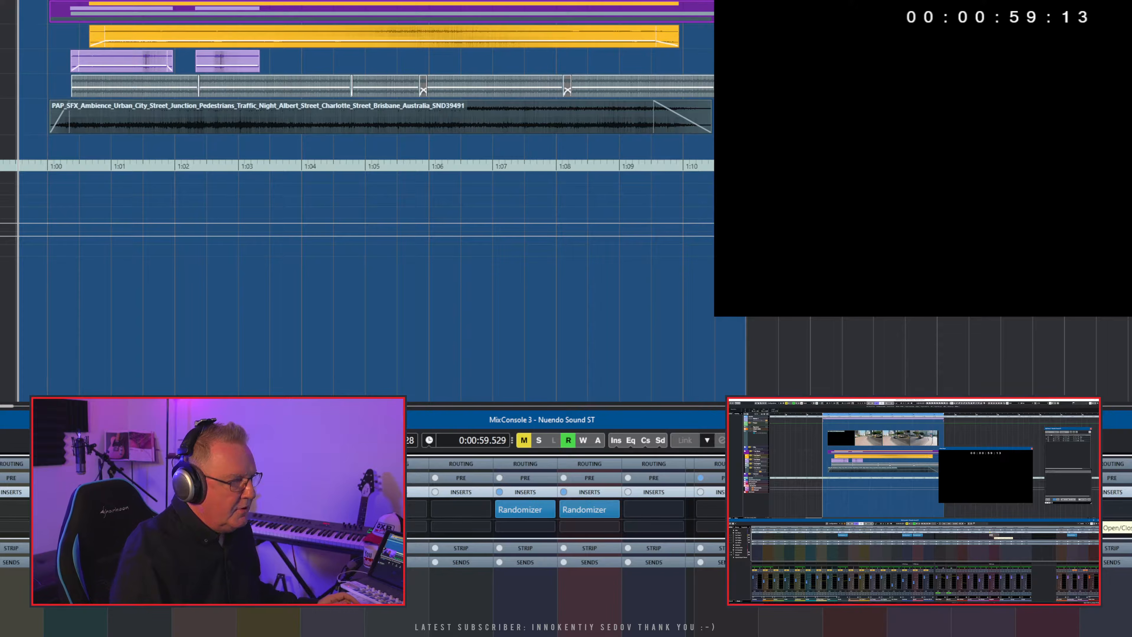
{"action": "left_click_drag", "start_coordinate": [942, 0], "coordinate": [474, 151]}
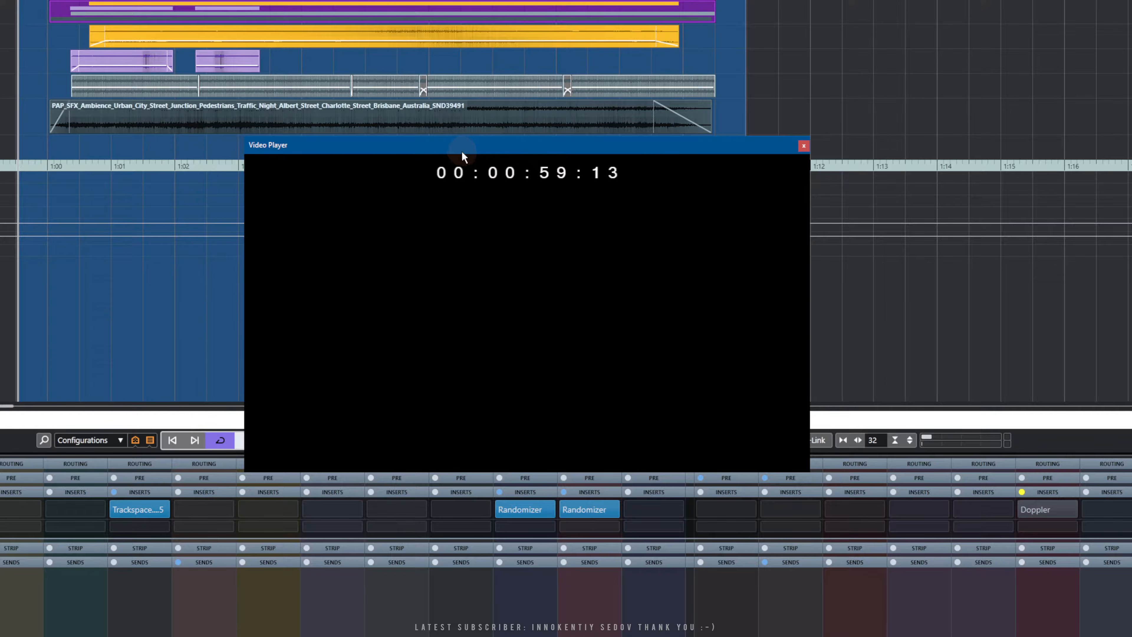
{"action": "left_click_drag", "start_coordinate": [462, 150], "coordinate": [483, 194]}
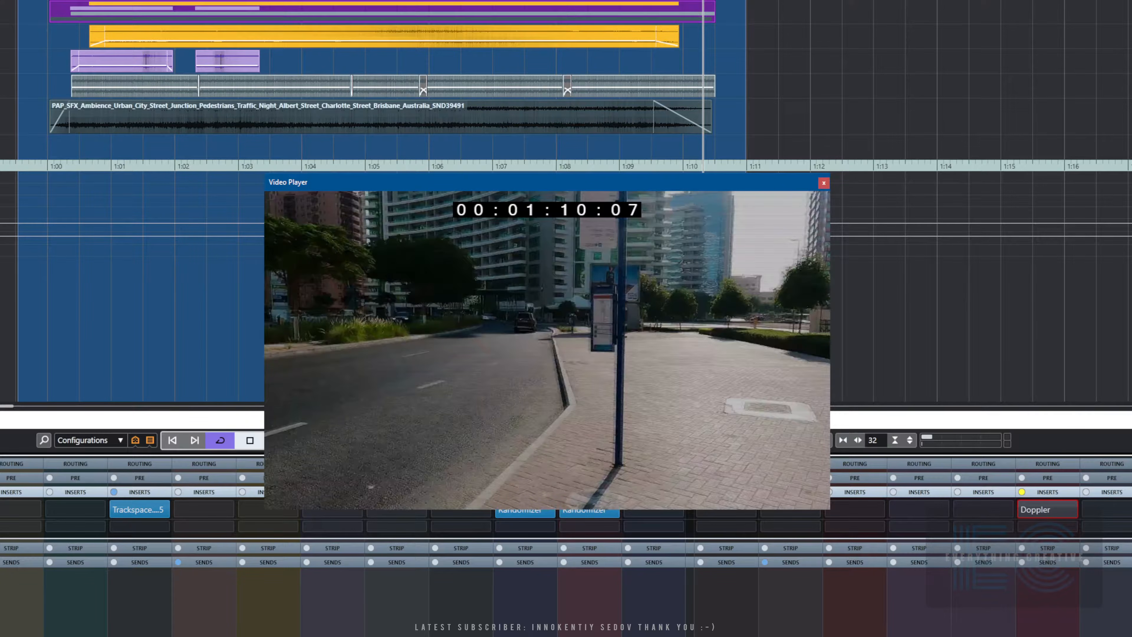
Rewind to the opening of the car scene and run through it until the car drives away
{"action": "key", "text": "KP_Subtract"}
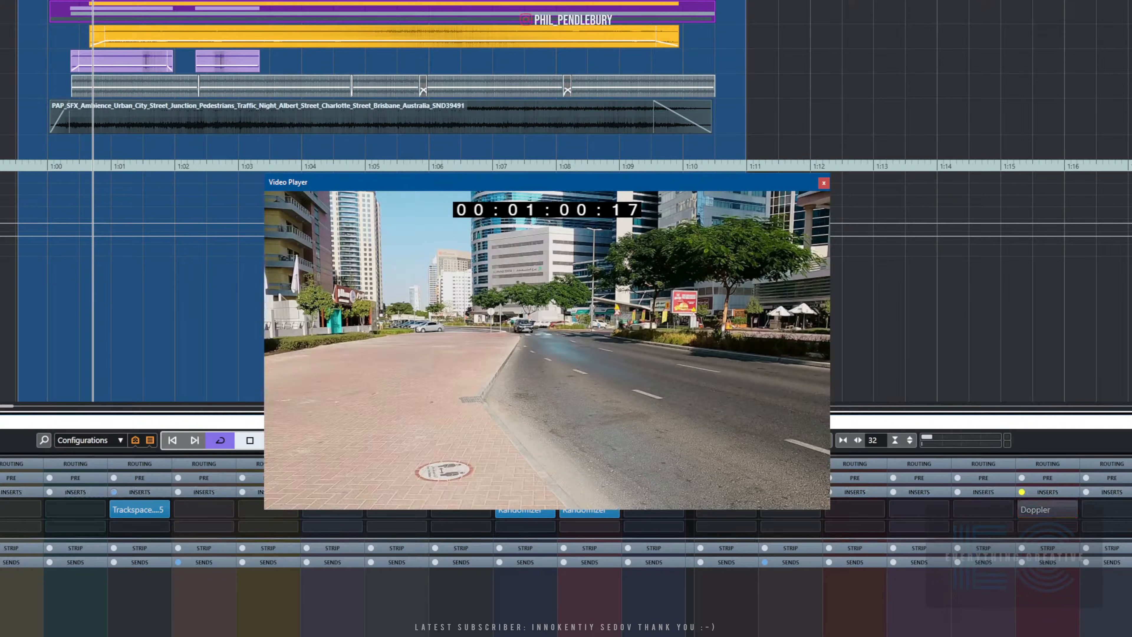
{"action": "key", "text": "KP_Subtract"}
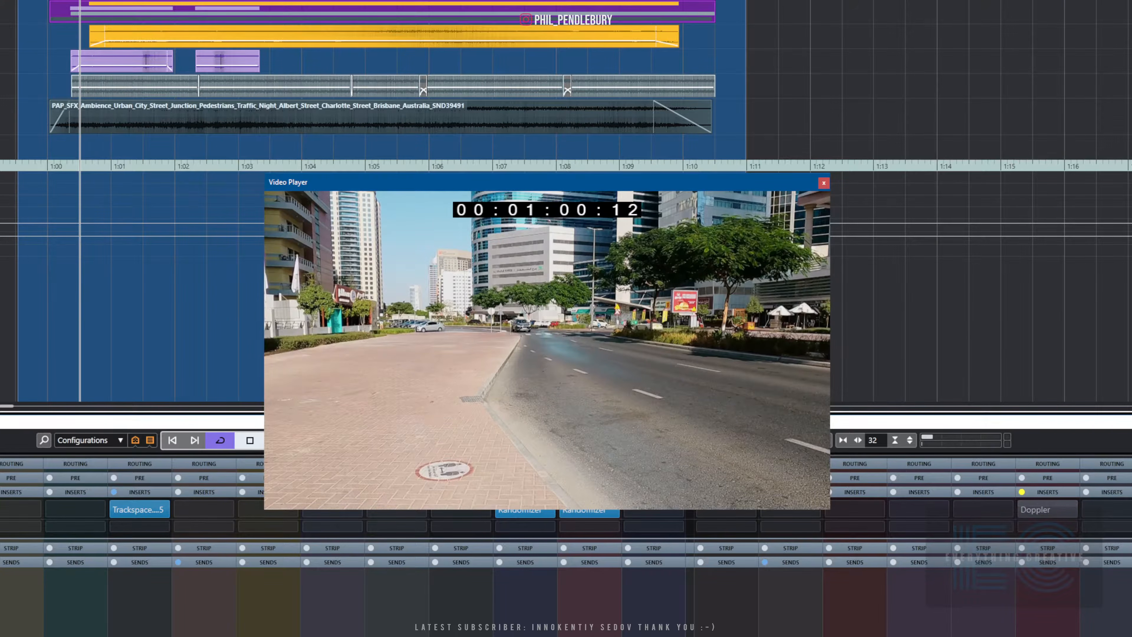
{"action": "key", "text": "KP_Add"}
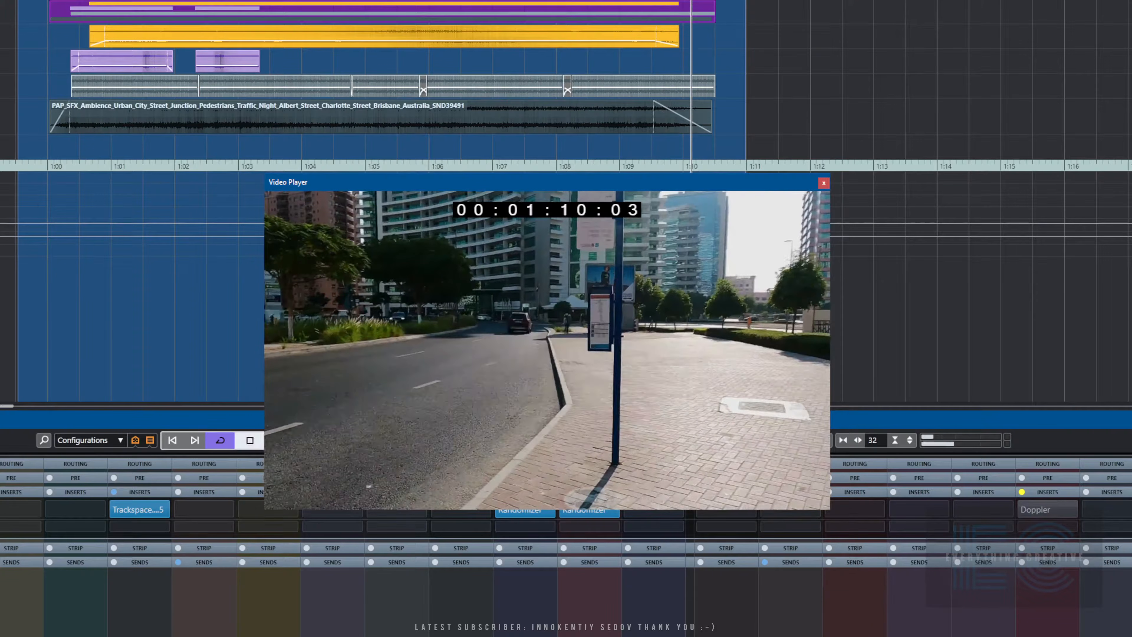
Rewind from the end of the car scene to just before 1:00 and play its opening
{"action": "key", "text": "KP_Subtract"}
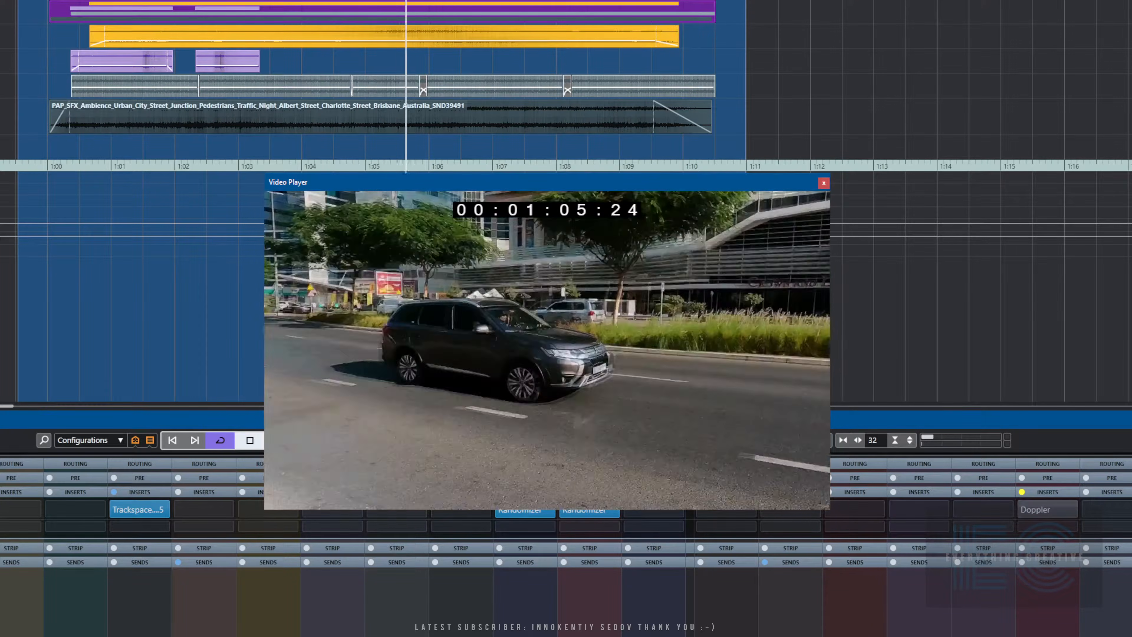
{"action": "key", "text": "KP_Subtract"}
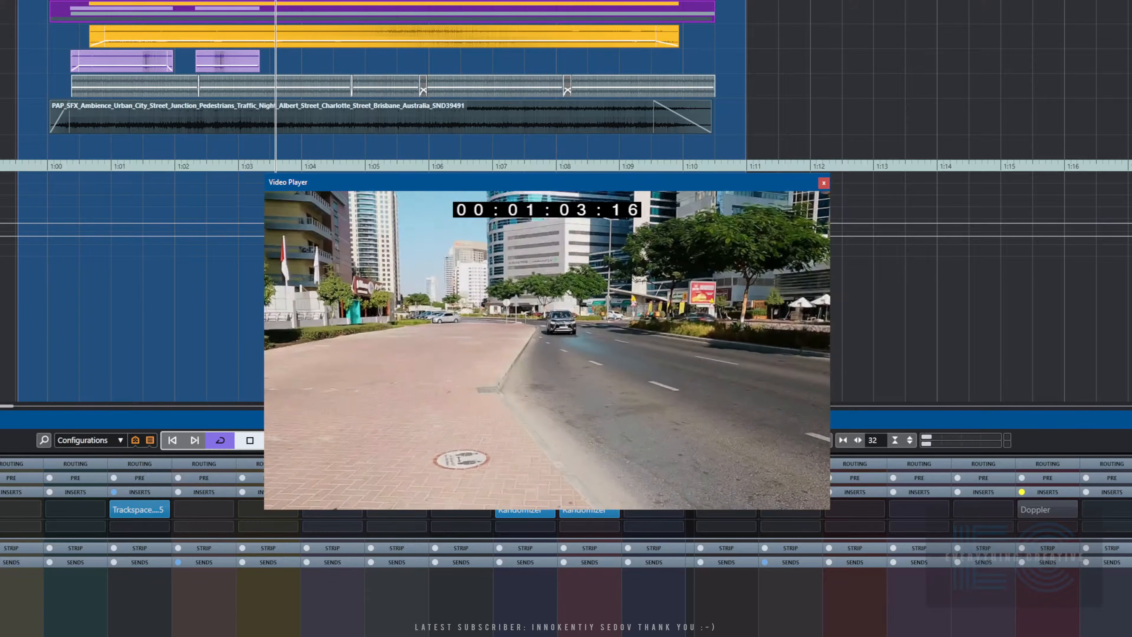
{"action": "key", "text": "KP_Subtract"}
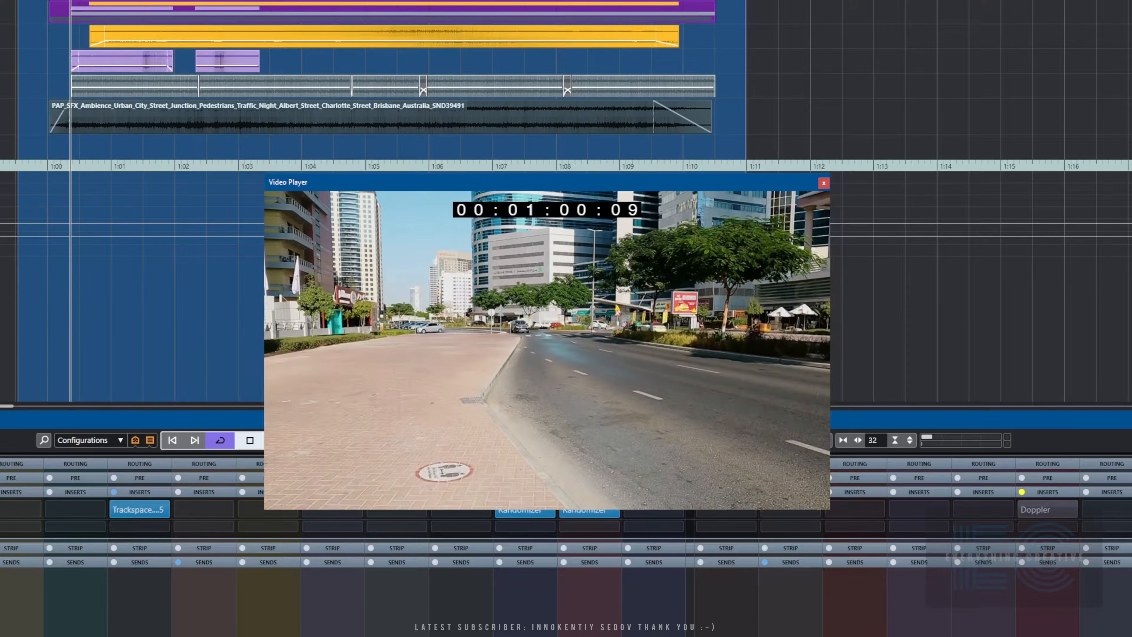
{"action": "key", "text": "KP_Subtract"}
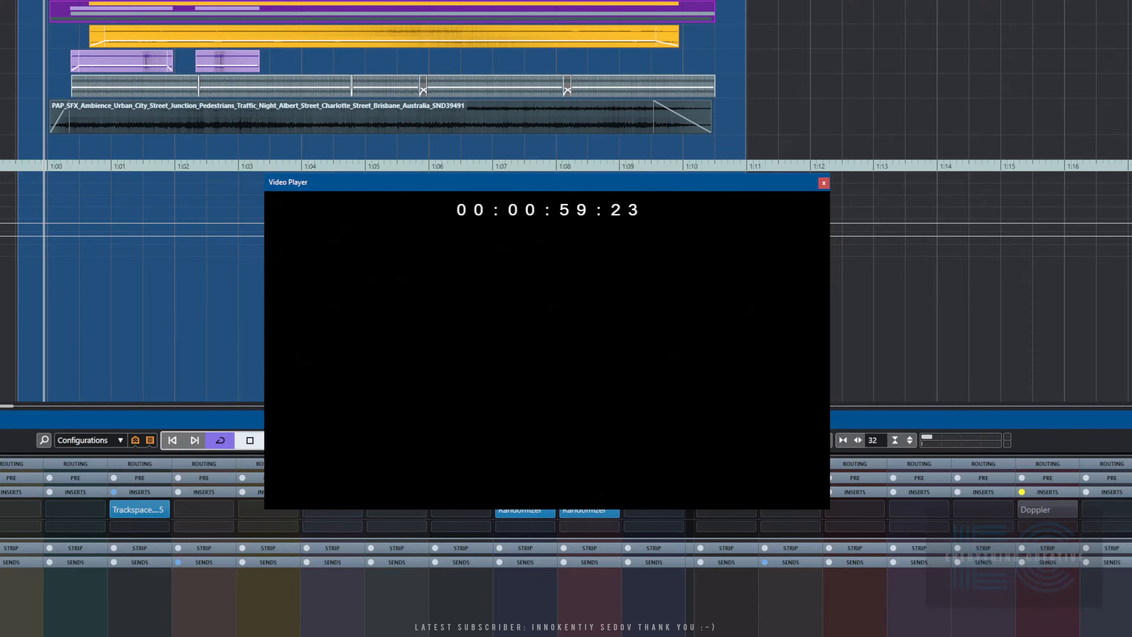
{"action": "key", "text": "space"}
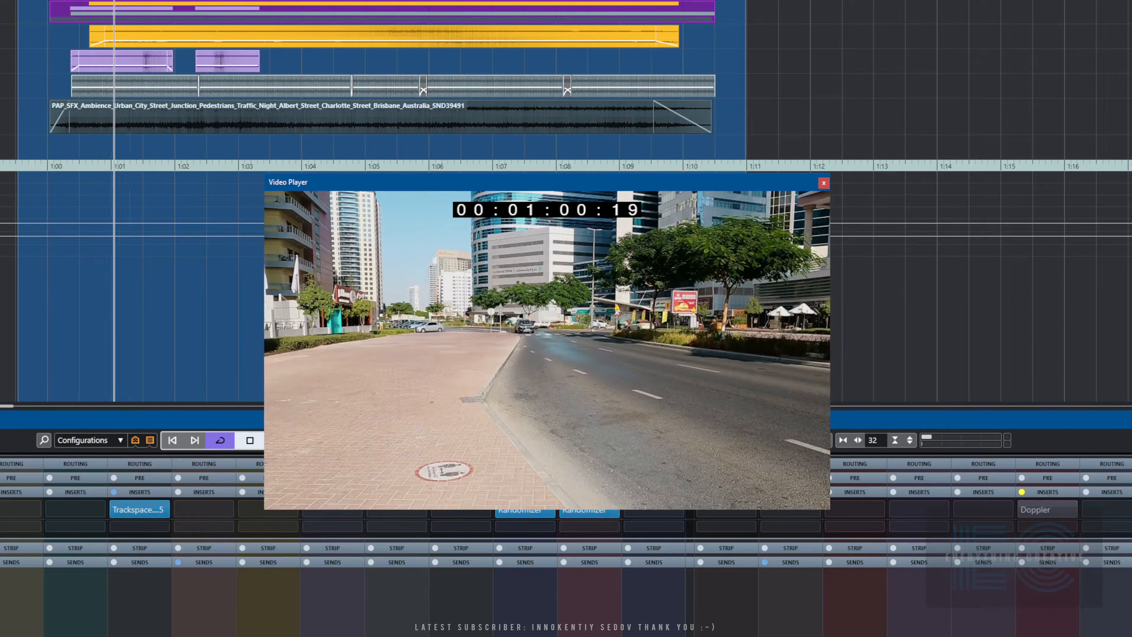
Shuttle the cursor back and forth through the first three seconds of the car scene, finishing near its start
{"action": "key", "text": "KP_Subtract"}
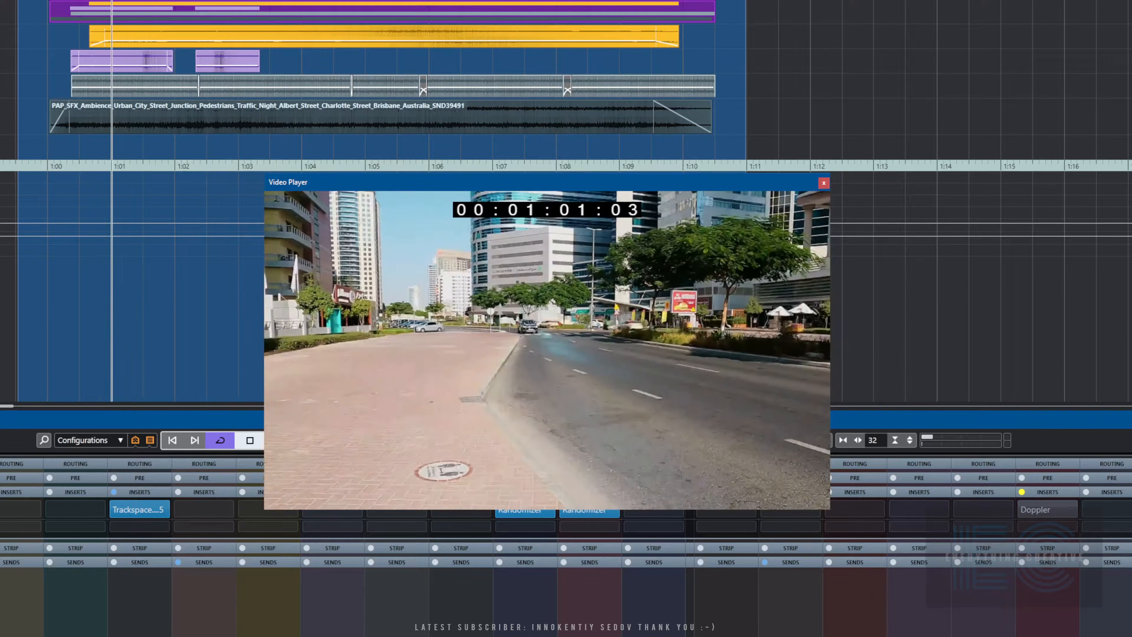
{"action": "key", "text": "KP_Add"}
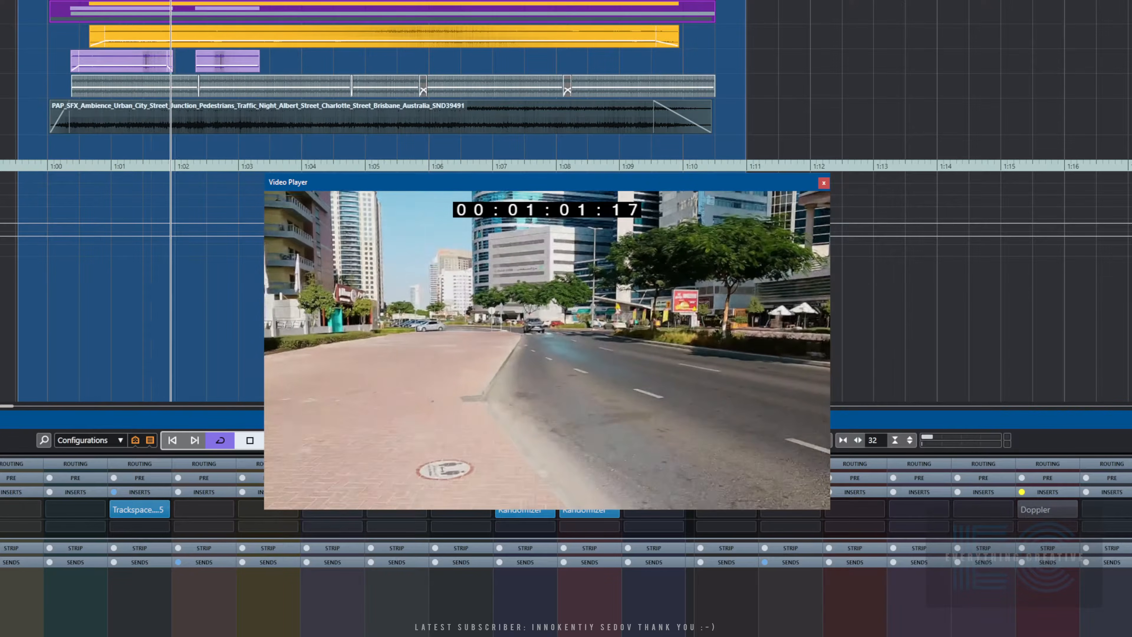
{"action": "key", "text": "KP_Subtract"}
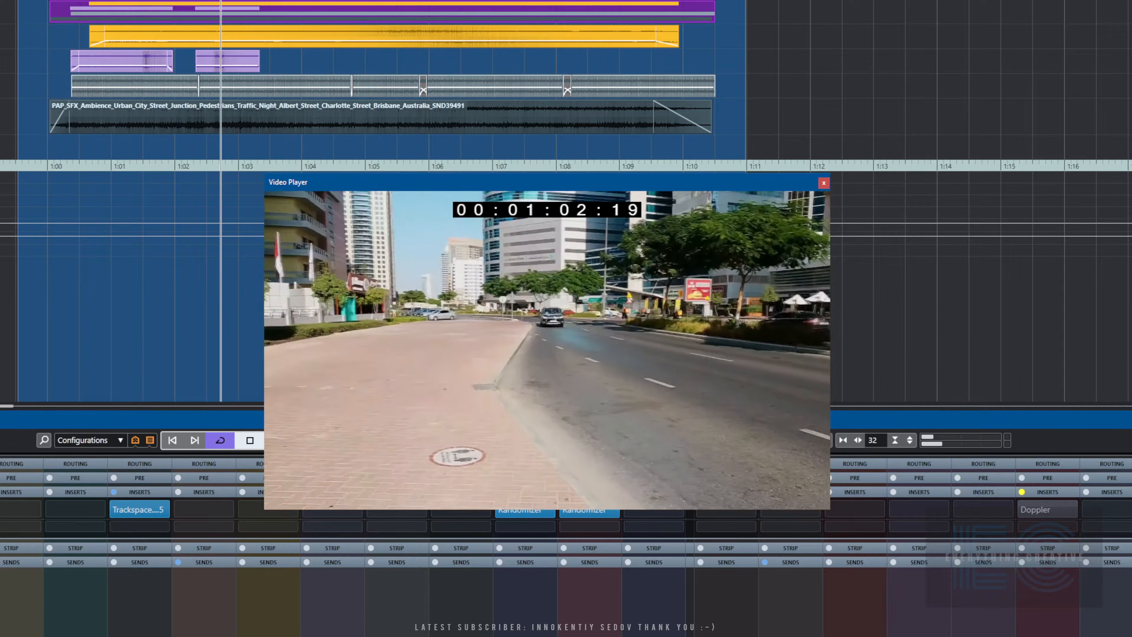
{"action": "key", "text": "KP_Add"}
{"action": "key", "text": "KP_Subtract"}
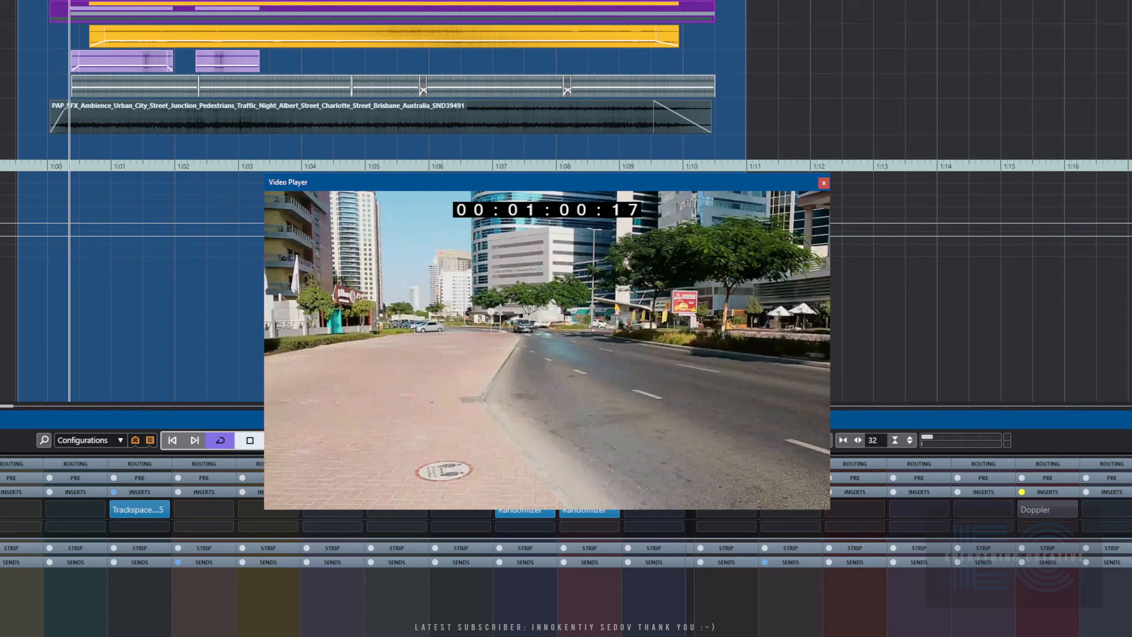
{"action": "key", "text": "KP_Add"}
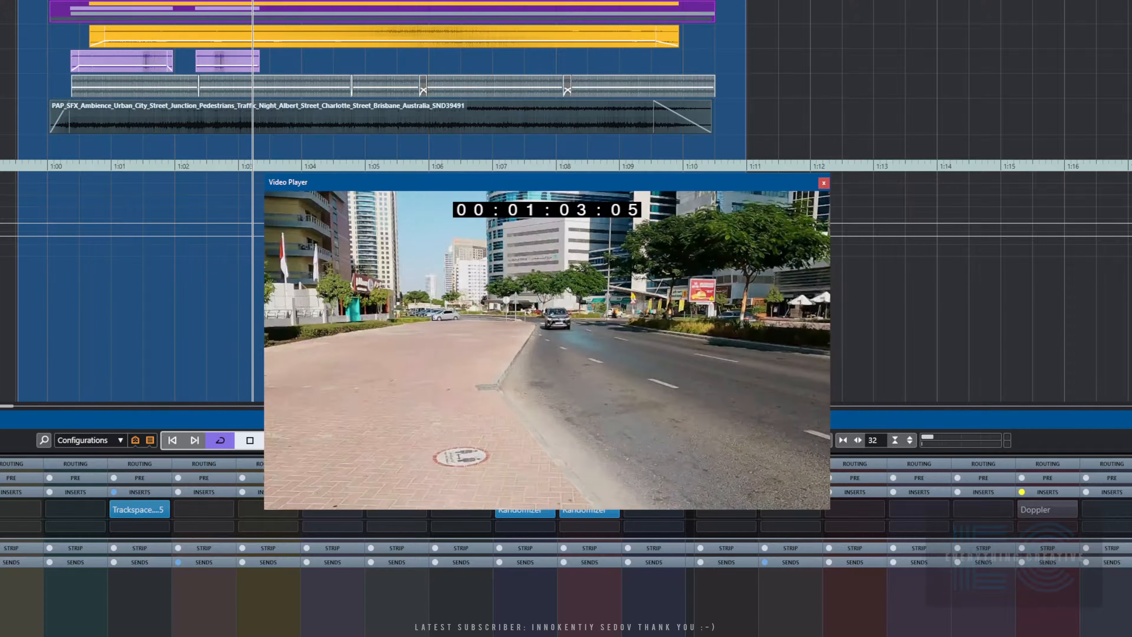
{"action": "key", "text": "KP_Subtract"}
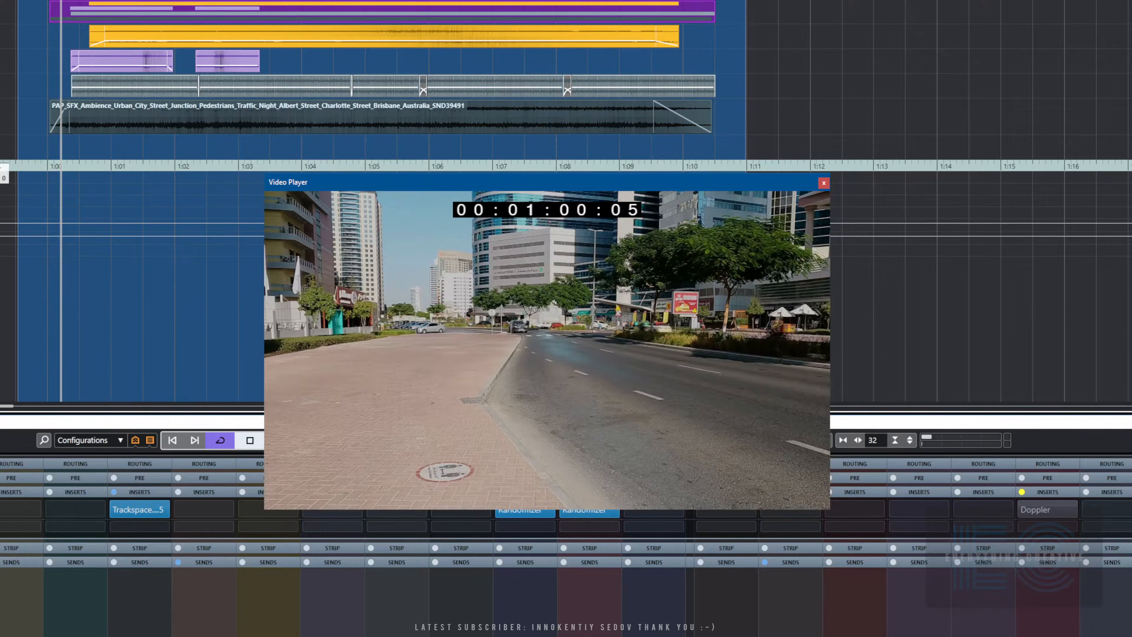
Play the Car Engine clip that starts at about 1:02 against the video, from its beginning
{"action": "key", "text": "space"}
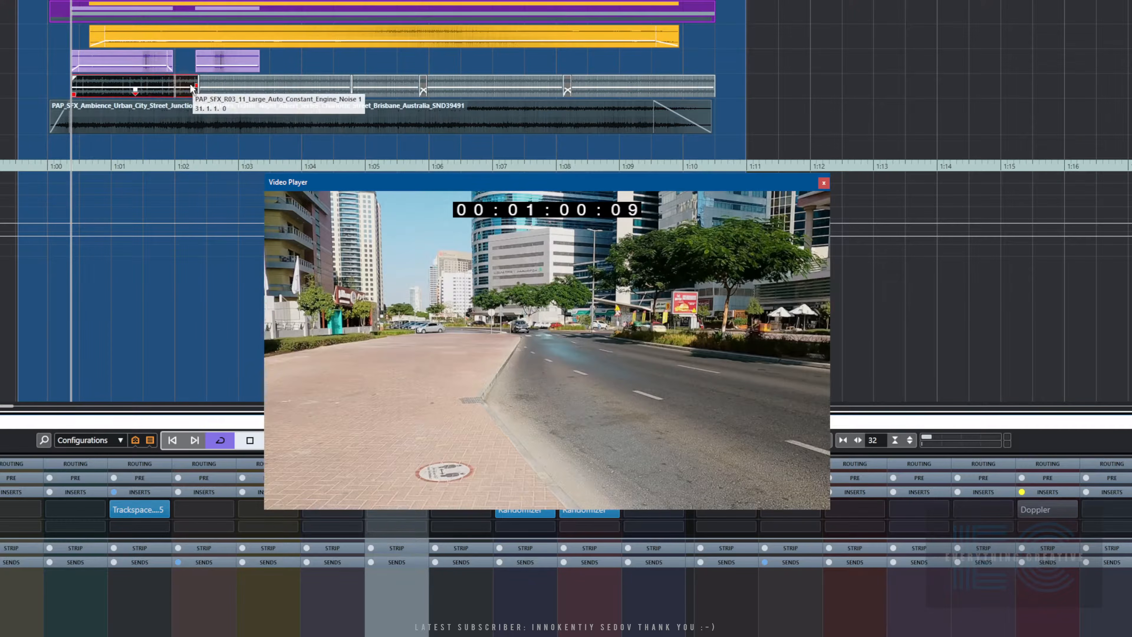
{"action": "left_click", "coordinate": [209, 87]}
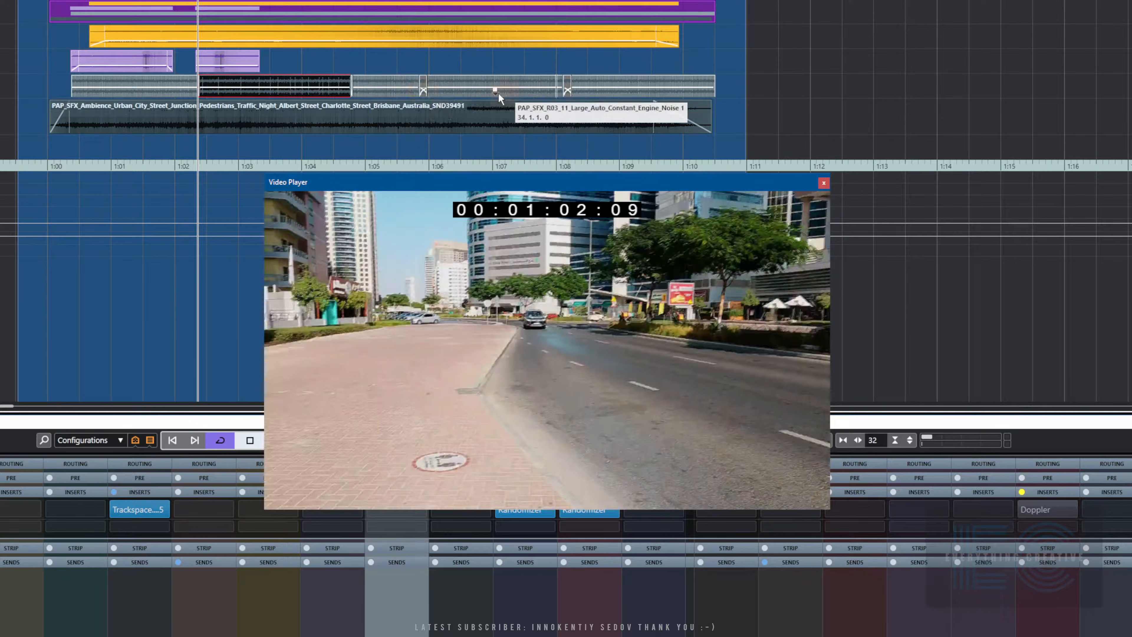
{"action": "key", "text": "KP_Add"}
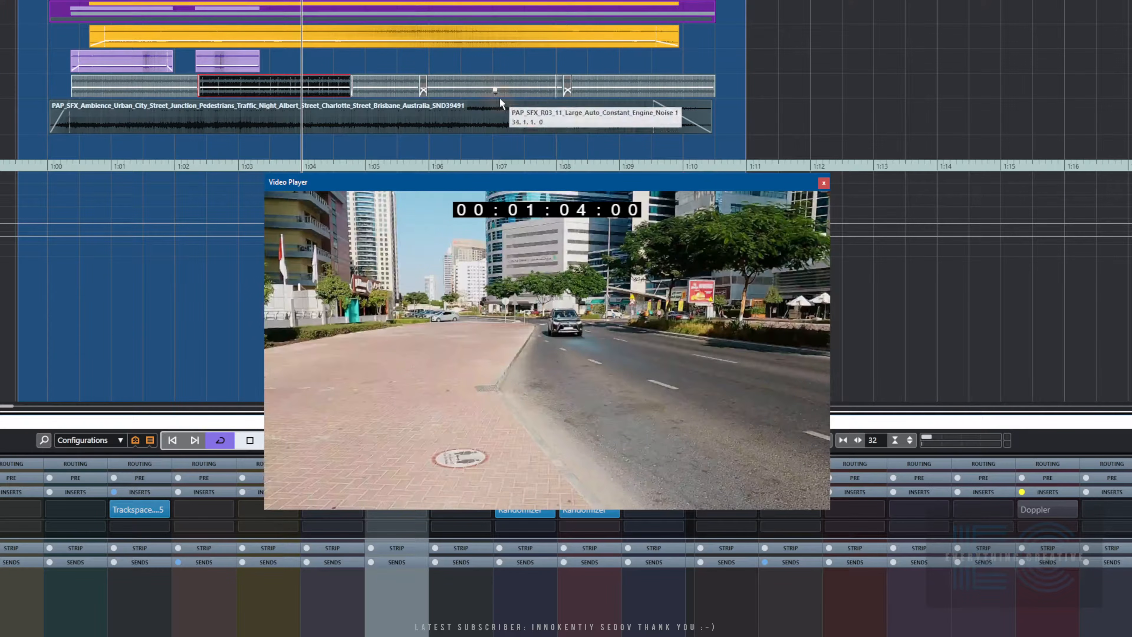
{"action": "key", "text": "space"}
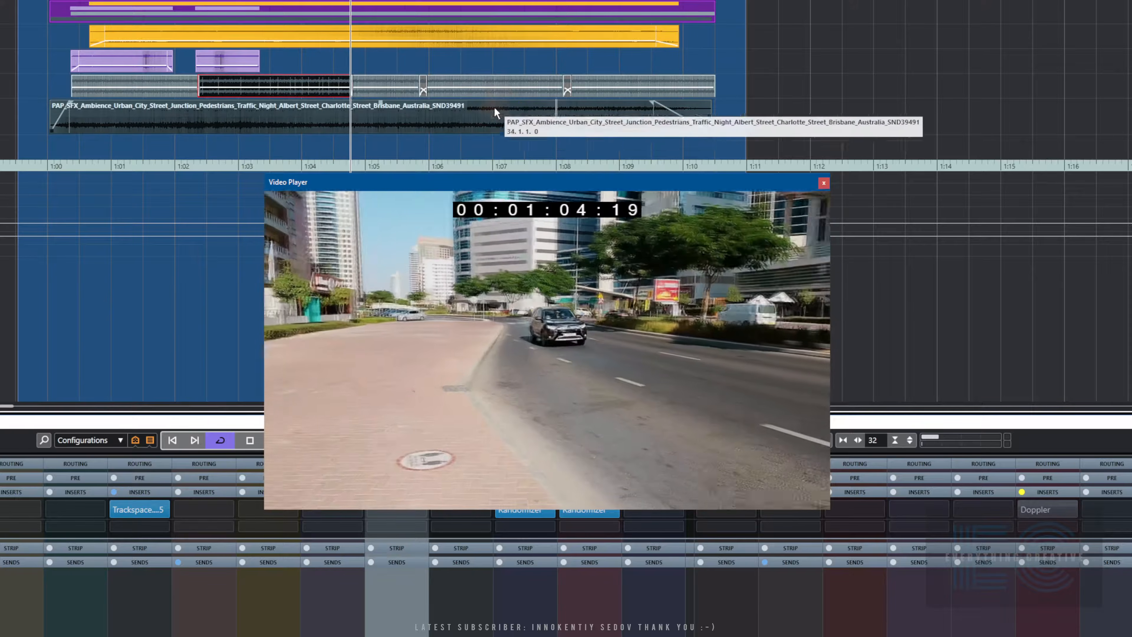
{"action": "key", "text": "space"}
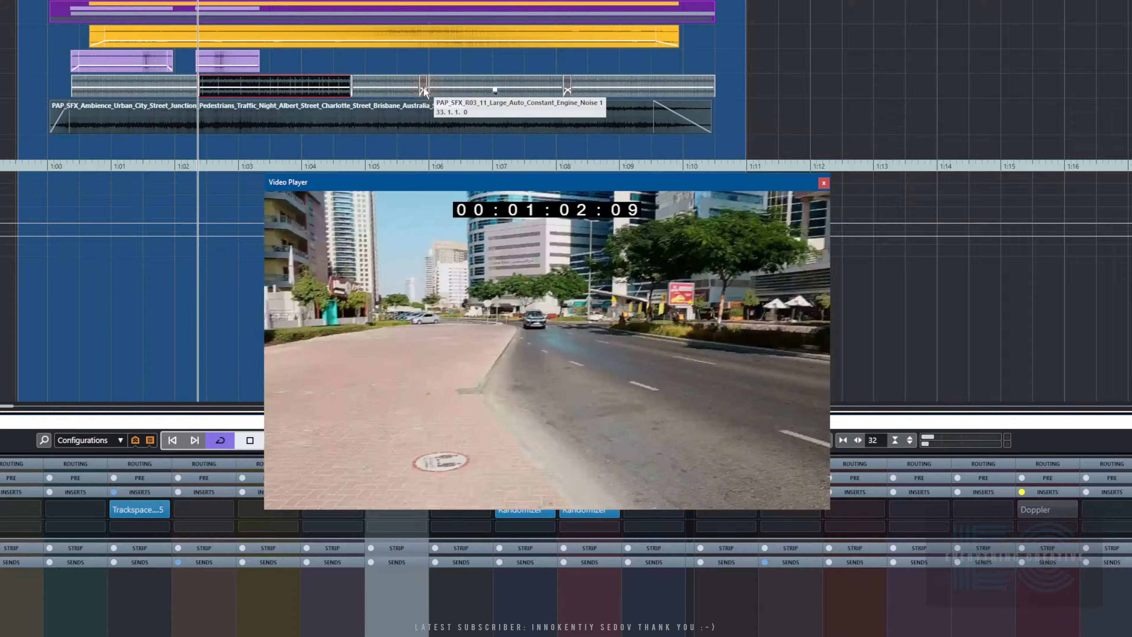
{"action": "key", "text": "space"}
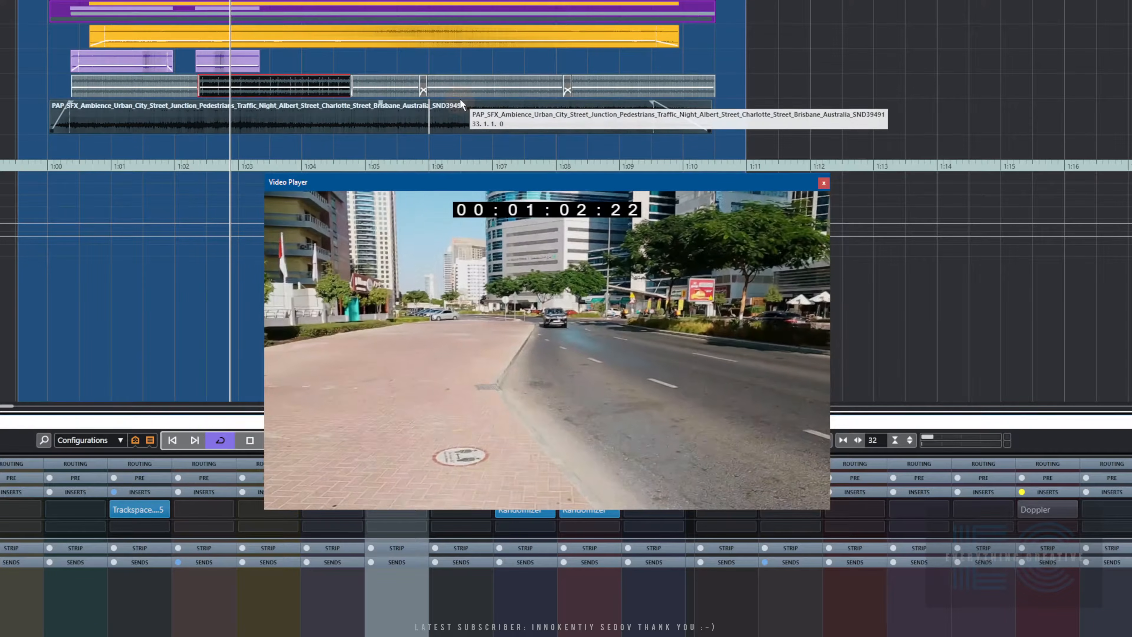
{"action": "key", "text": "space"}
Open the crossfade between the engine-noise clips near 1:06 and enlarge its editor, with the video player moved aside
{"action": "double_click", "coordinate": [423, 91]}
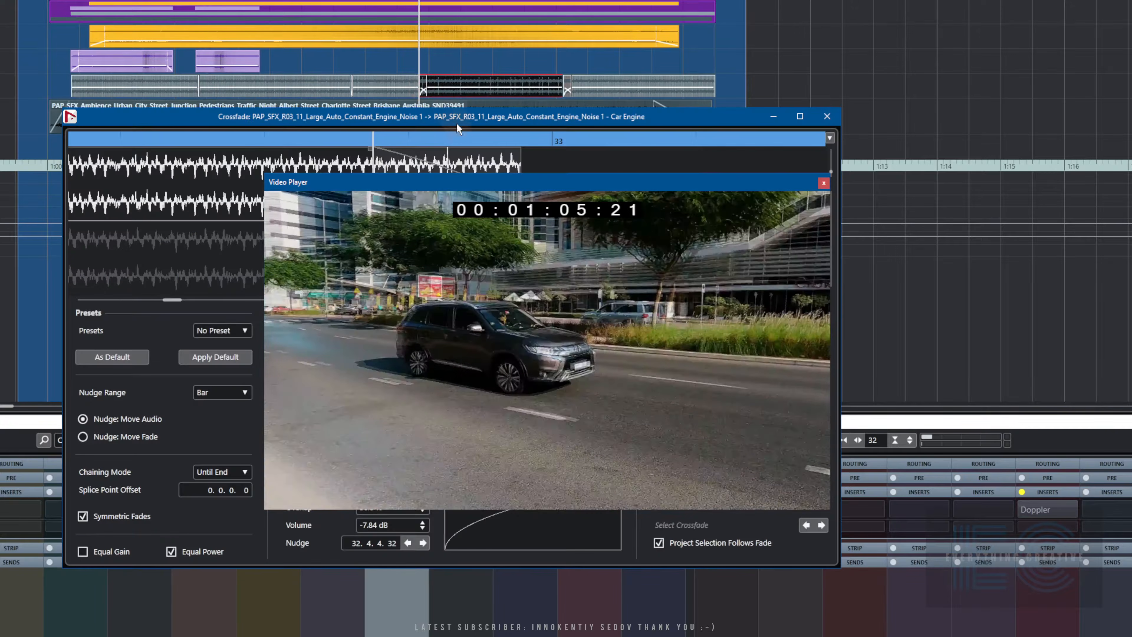
{"action": "left_click_drag", "start_coordinate": [582, 193], "coordinate": [1131, 0]}
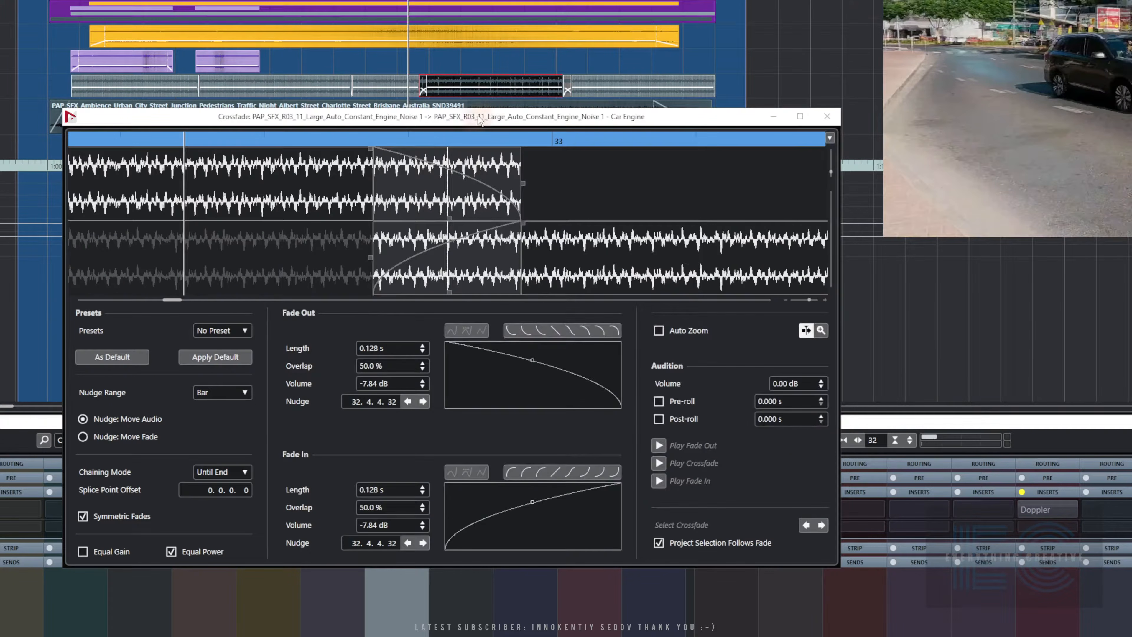
{"action": "left_click_drag", "start_coordinate": [472, 115], "coordinate": [468, 66]}
{"action": "key", "text": "KP_Subtract"}
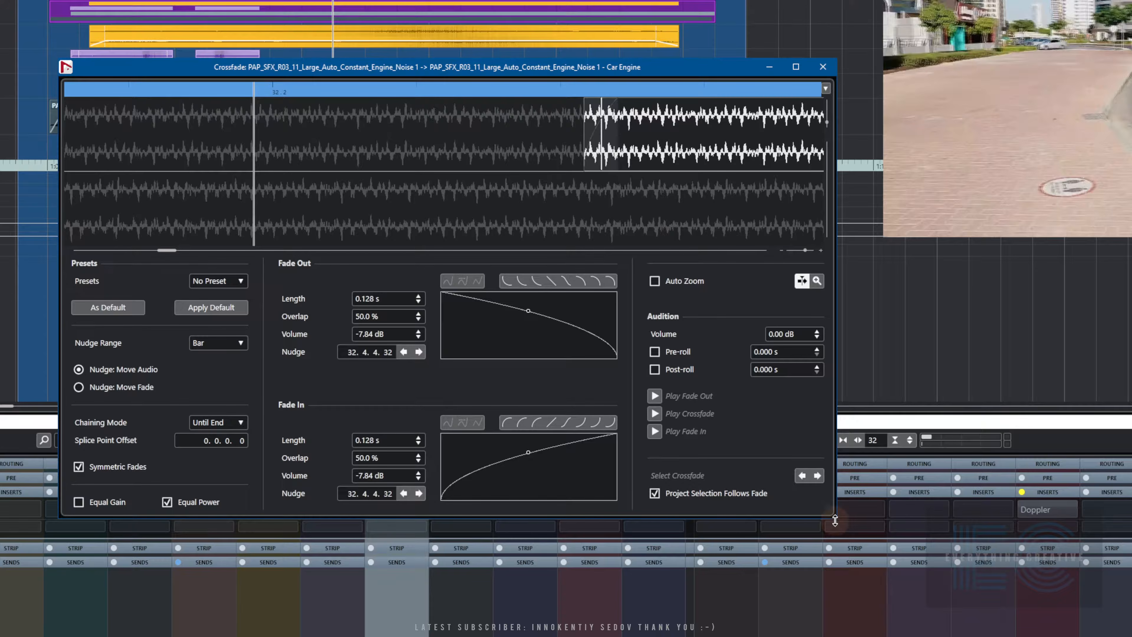
{"action": "left_click_drag", "start_coordinate": [834, 521], "coordinate": [835, 573]}
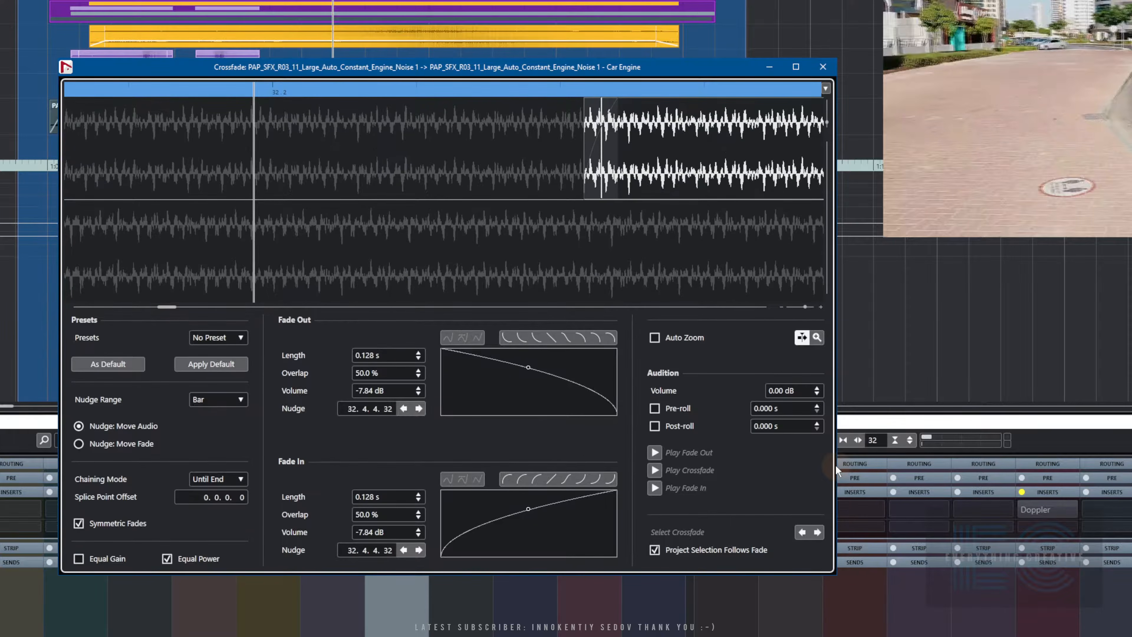
{"action": "left_click_drag", "start_coordinate": [836, 469], "coordinate": [944, 469]}
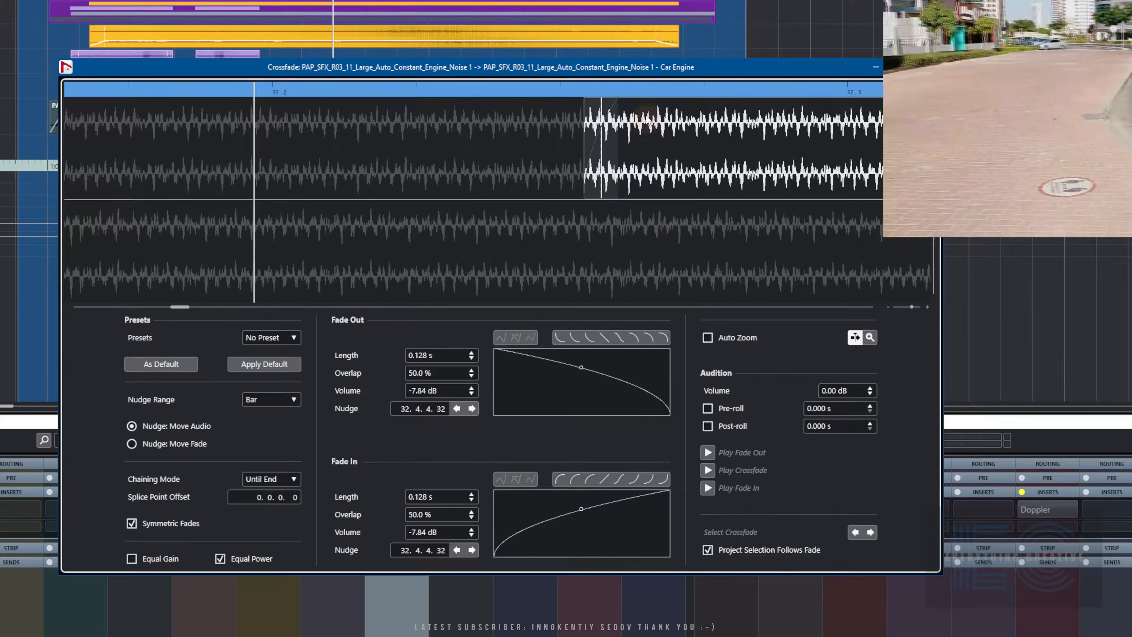
{"action": "left_click_drag", "start_coordinate": [638, 73], "coordinate": [524, 67]}
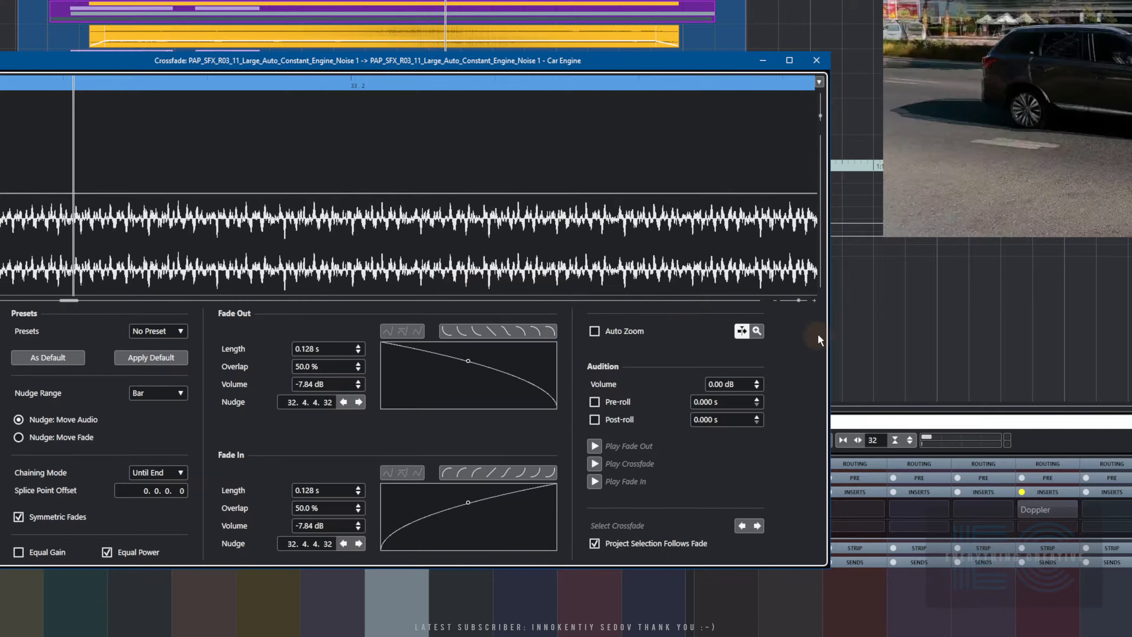
{"action": "left_click_drag", "start_coordinate": [800, 300], "coordinate": [799, 305]}
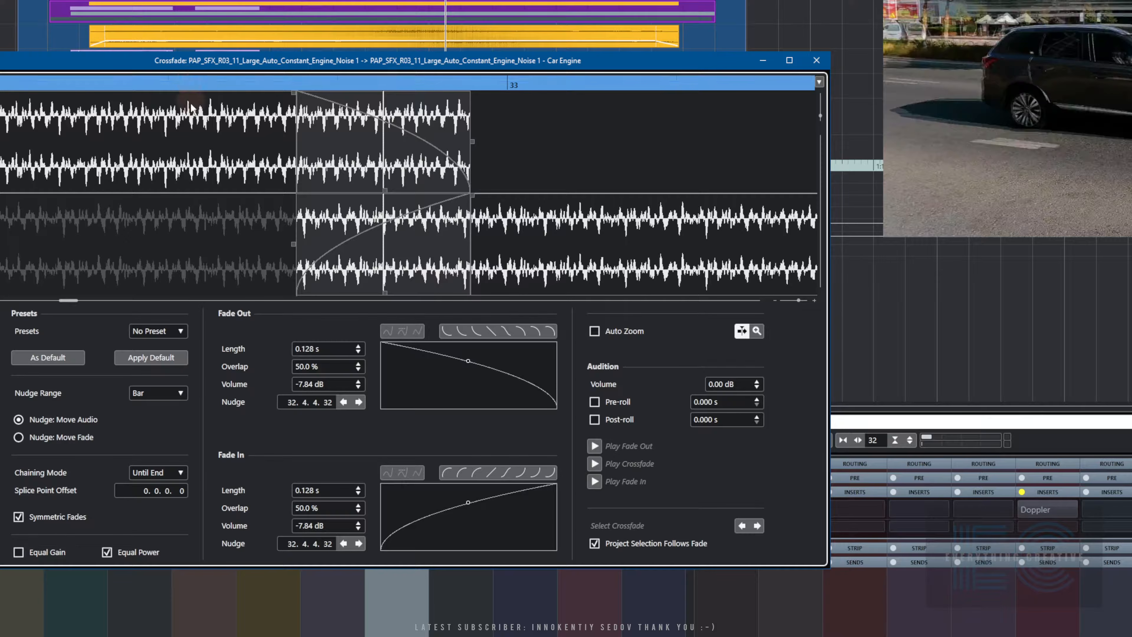
Try Equal Gain on the engine-noise crossfade, restore Equal Power and close the crossfade editor
{"action": "left_click", "coordinate": [18, 553]}
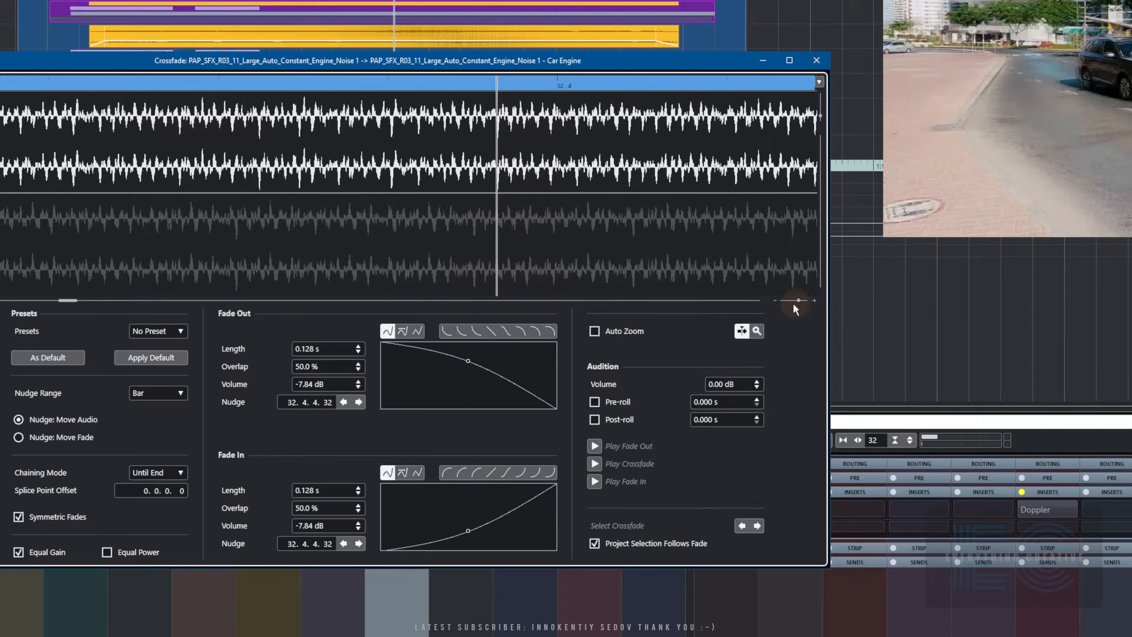
{"action": "left_click_drag", "start_coordinate": [799, 301], "coordinate": [797, 300]}
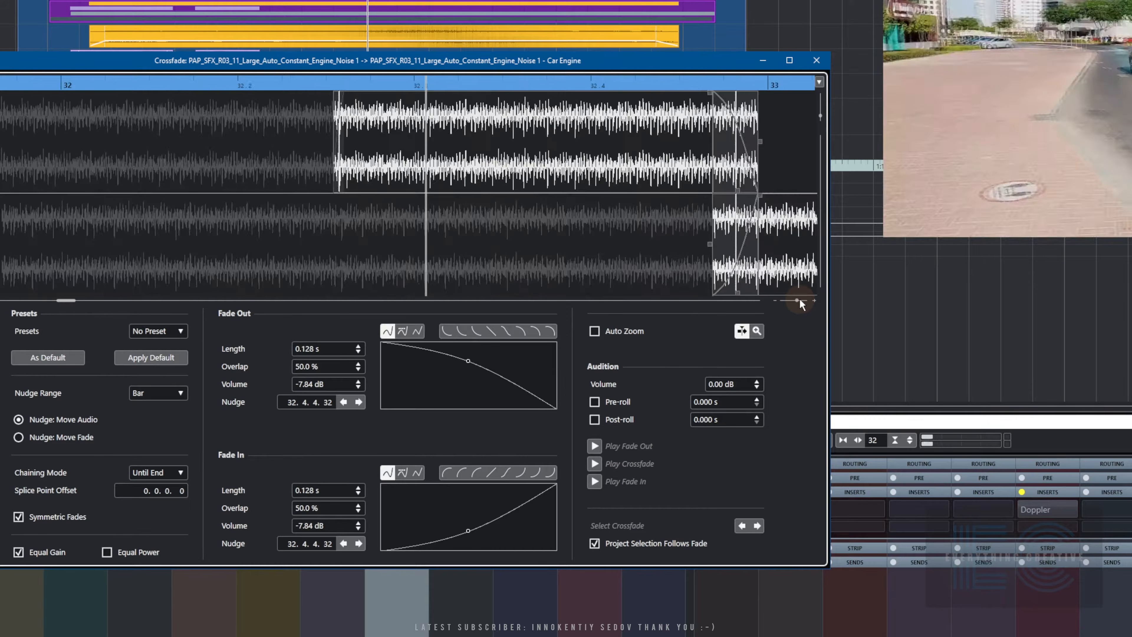
{"action": "left_click", "coordinate": [106, 552]}
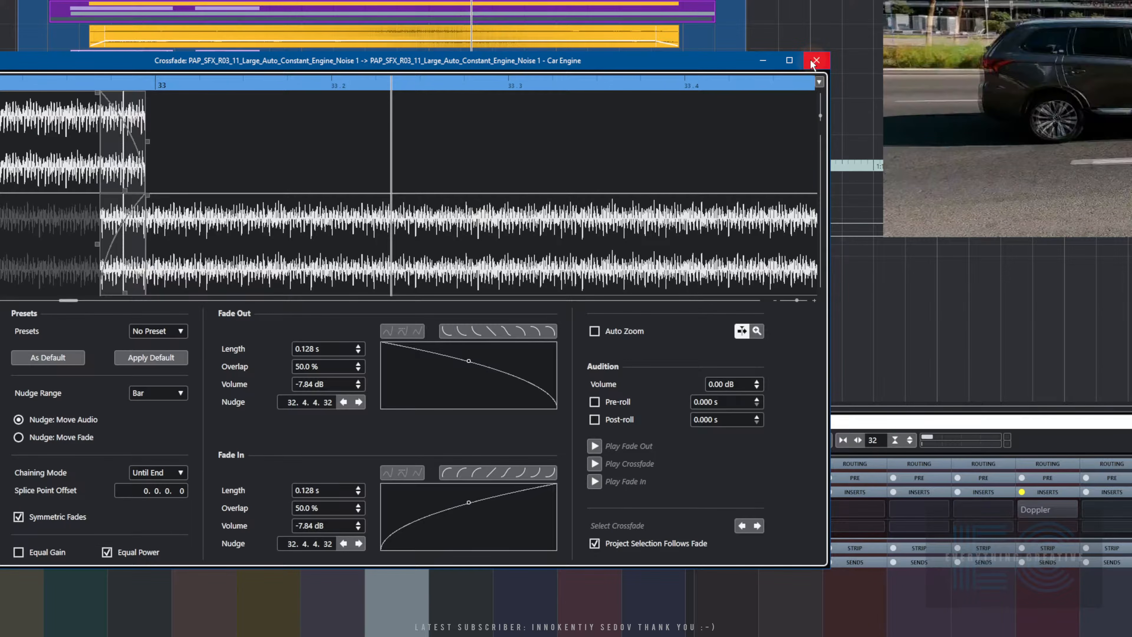
{"action": "left_click", "coordinate": [817, 61]}
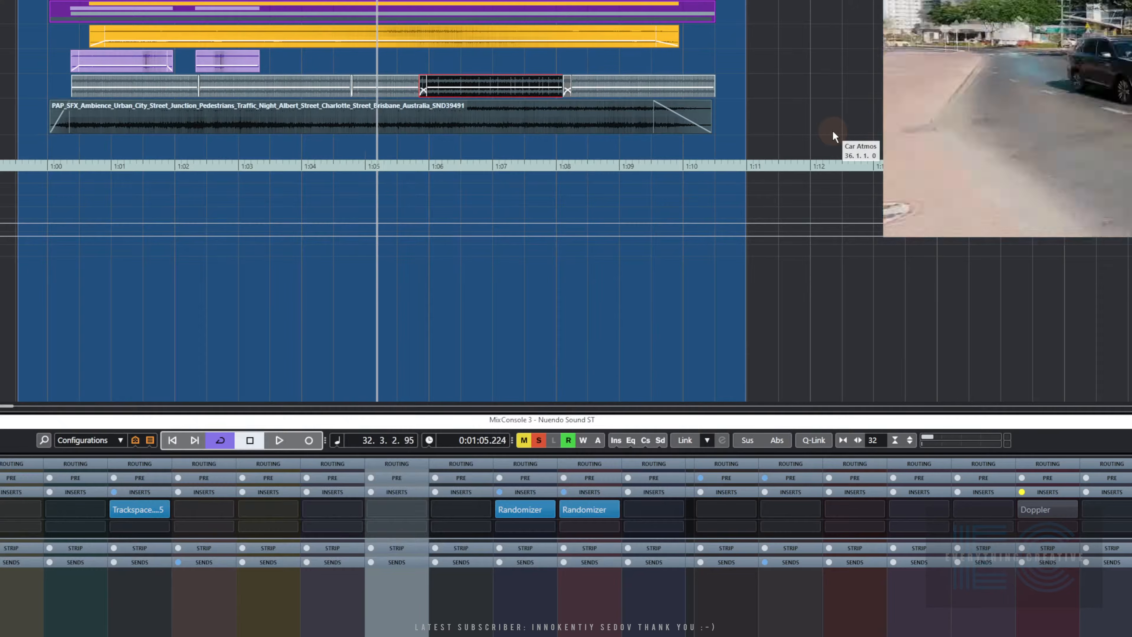
Play the car pass-by from about 1:00 and bring the video player back over the project
{"action": "key", "text": "KP_Subtract"}
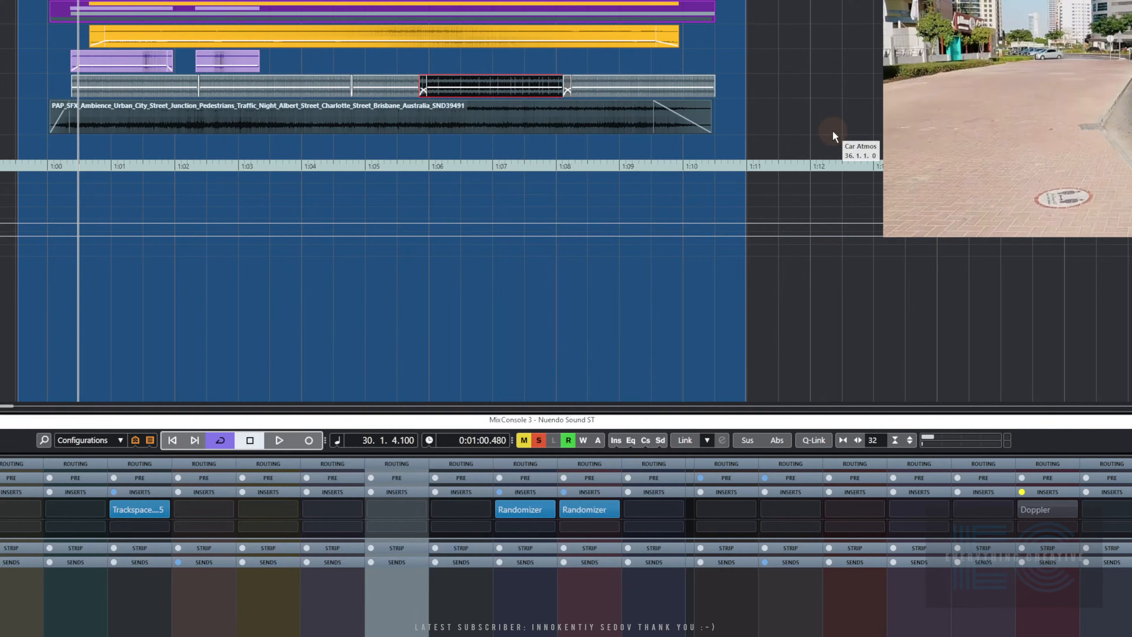
{"action": "key", "text": "space"}
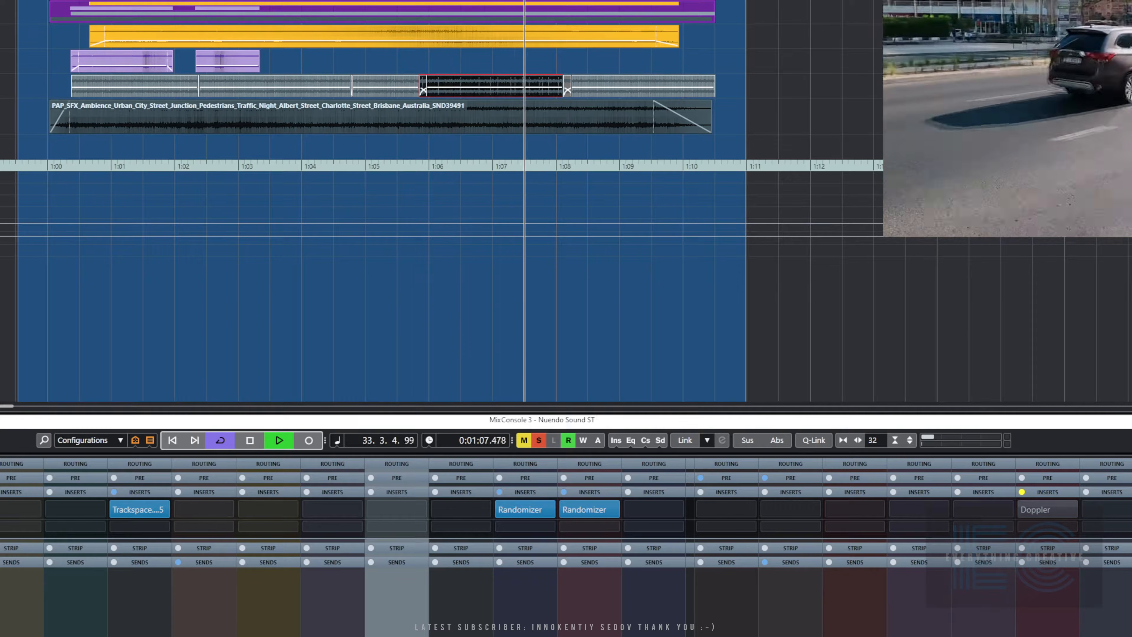
{"action": "left_click_drag", "start_coordinate": [1096, 0], "coordinate": [374, 138]}
{"action": "key", "text": "space"}
{"action": "left_click_drag", "start_coordinate": [510, 142], "coordinate": [509, 151]}
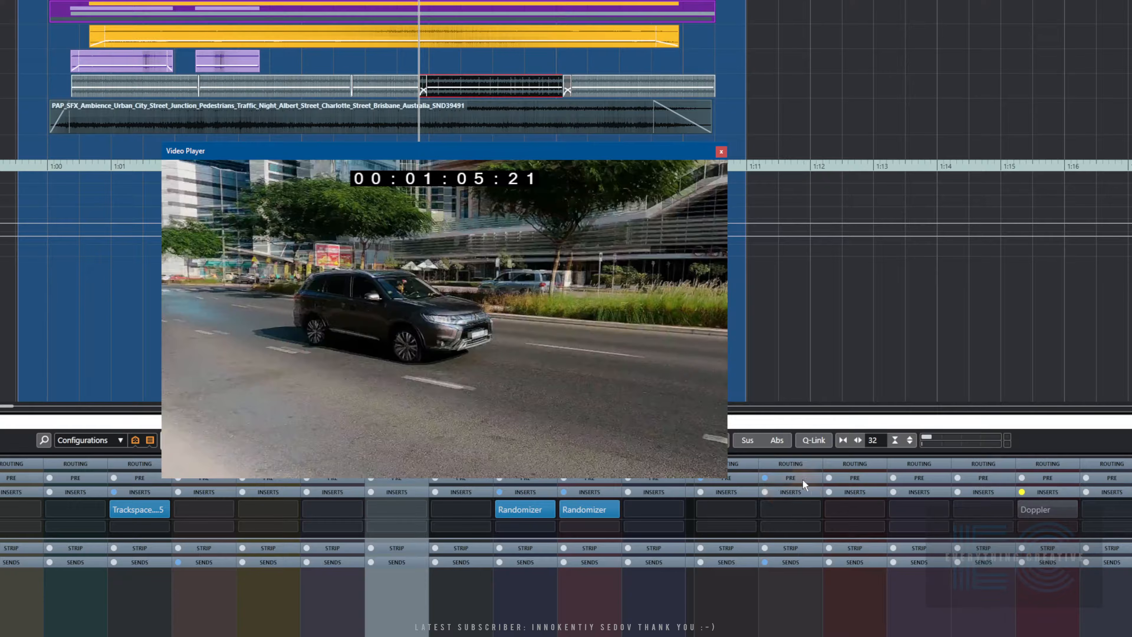
Activate the Doppler insert, open its settings and arrange them side by side with the video player
{"action": "left_click", "coordinate": [1028, 509]}
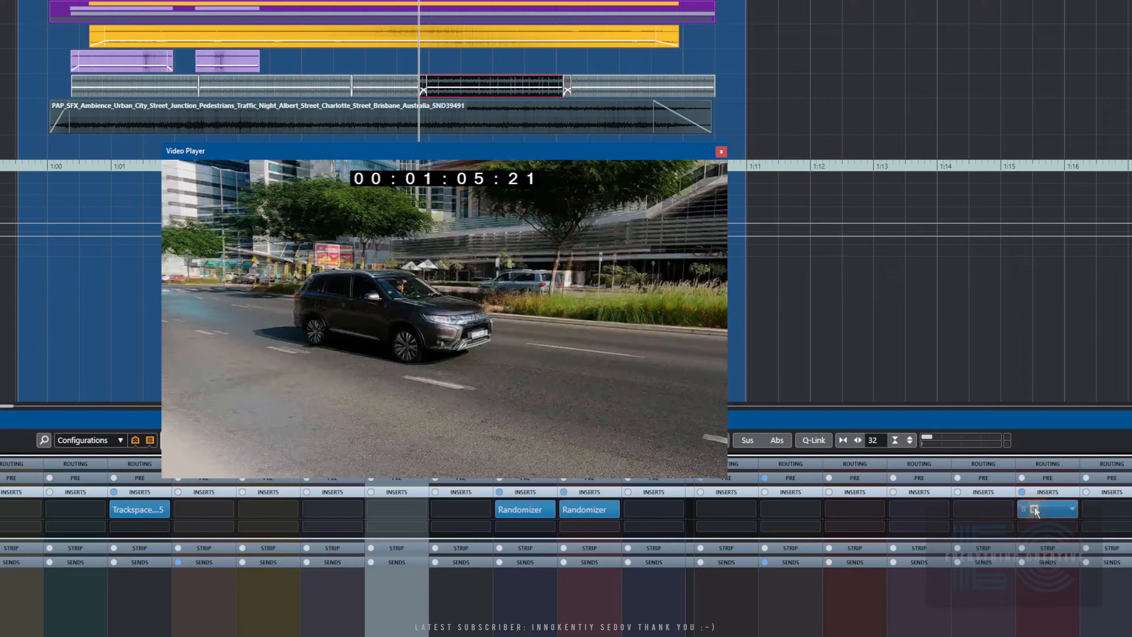
{"action": "left_click", "coordinate": [1035, 511]}
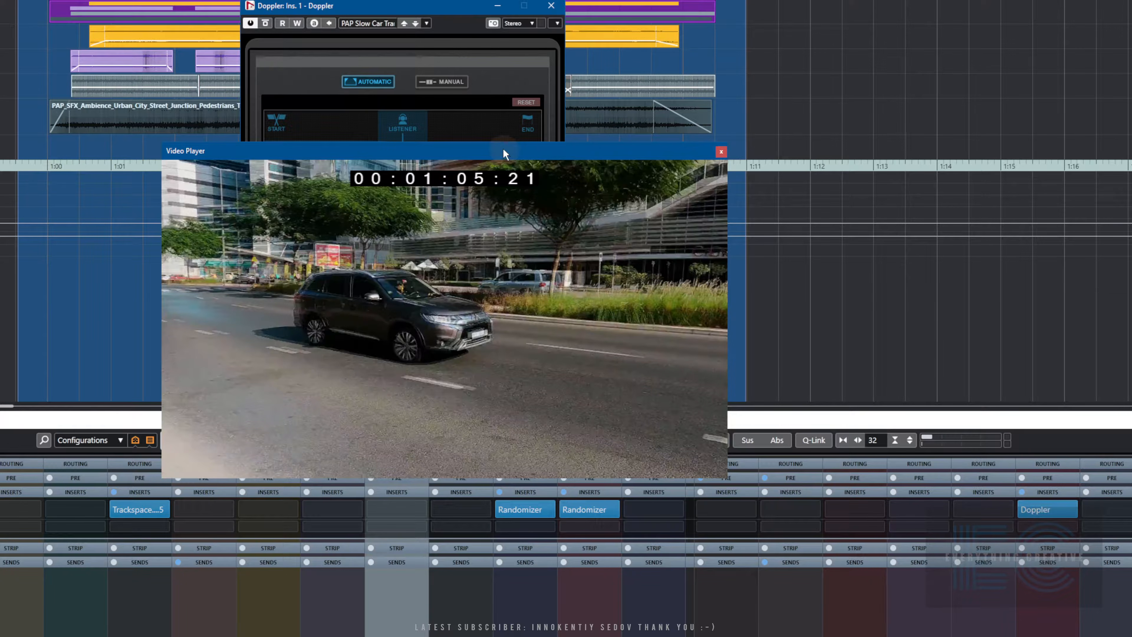
{"action": "left_click_drag", "start_coordinate": [441, 7], "coordinate": [221, 12]}
{"action": "left_click_drag", "start_coordinate": [382, 149], "coordinate": [679, 129]}
{"action": "left_click_drag", "start_coordinate": [200, 18], "coordinate": [287, 50]}
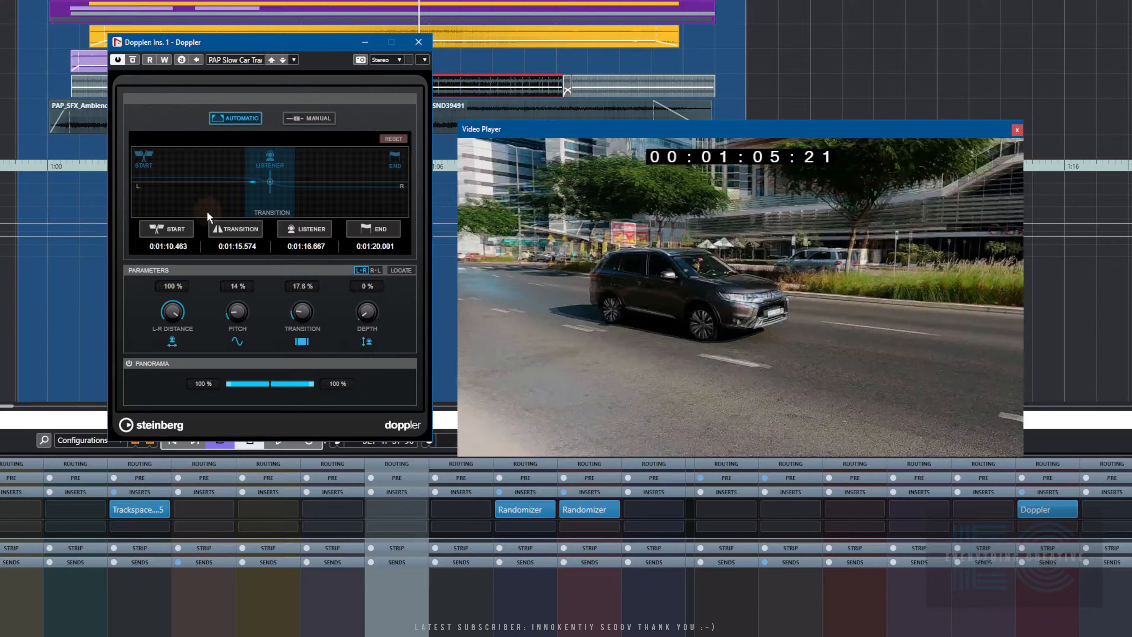
Scrub the video between about 1:00 and 1:10 to compare the car's position with Doppler's start, listener and end points
{"action": "key", "text": "KP_Subtract"}
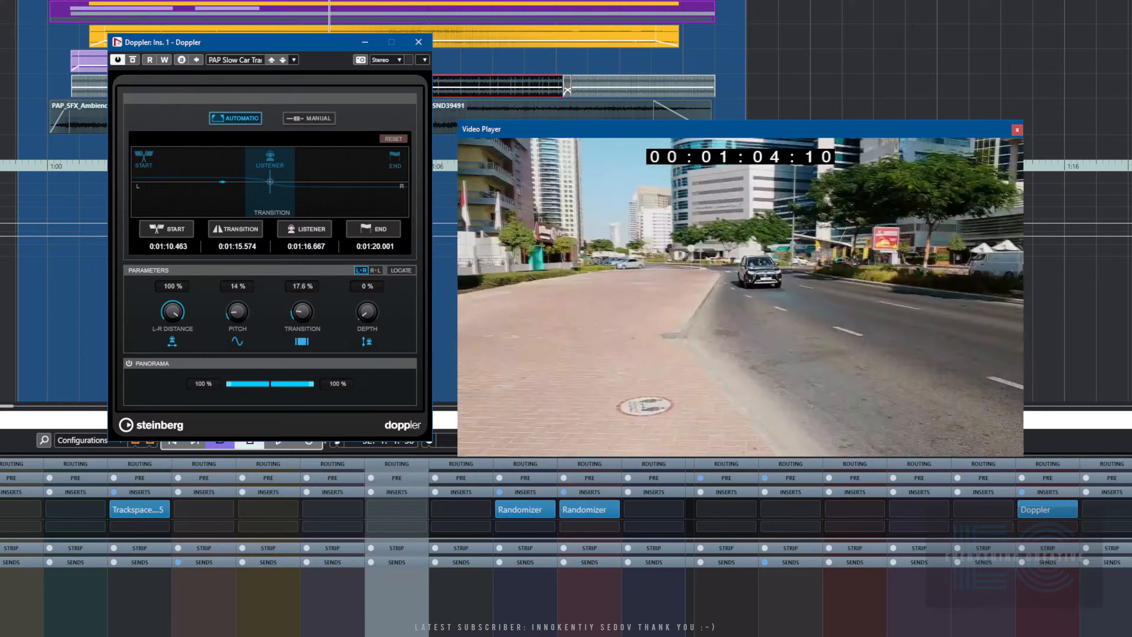
{"action": "key", "text": "KP_Subtract"}
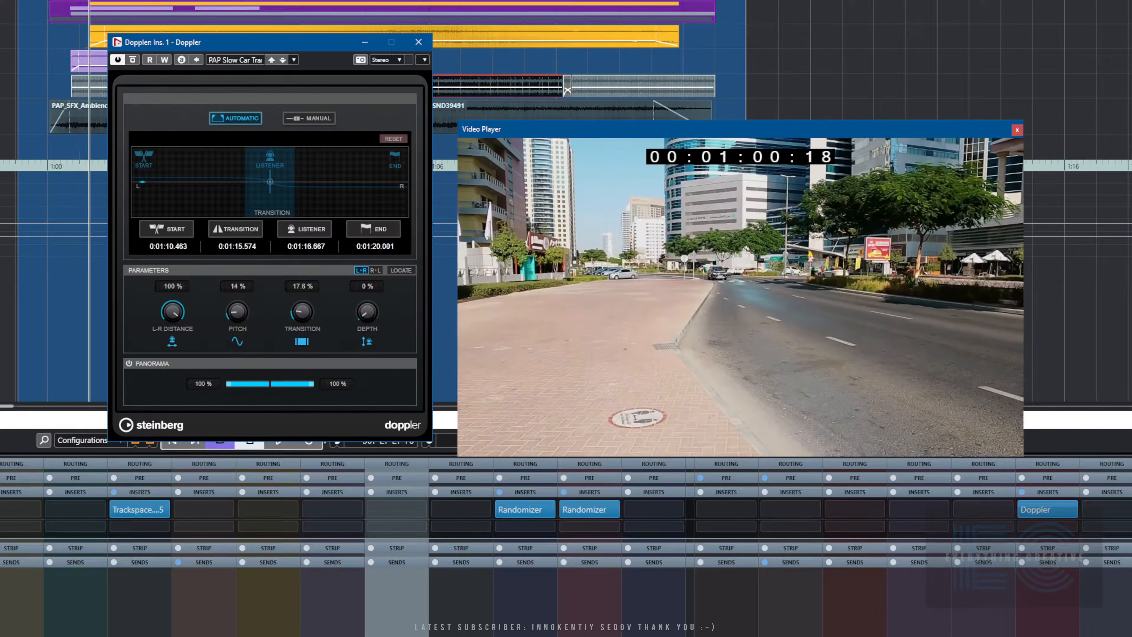
{"action": "key", "text": "KP_Add"}
{"action": "key", "text": "KP_Subtract"}
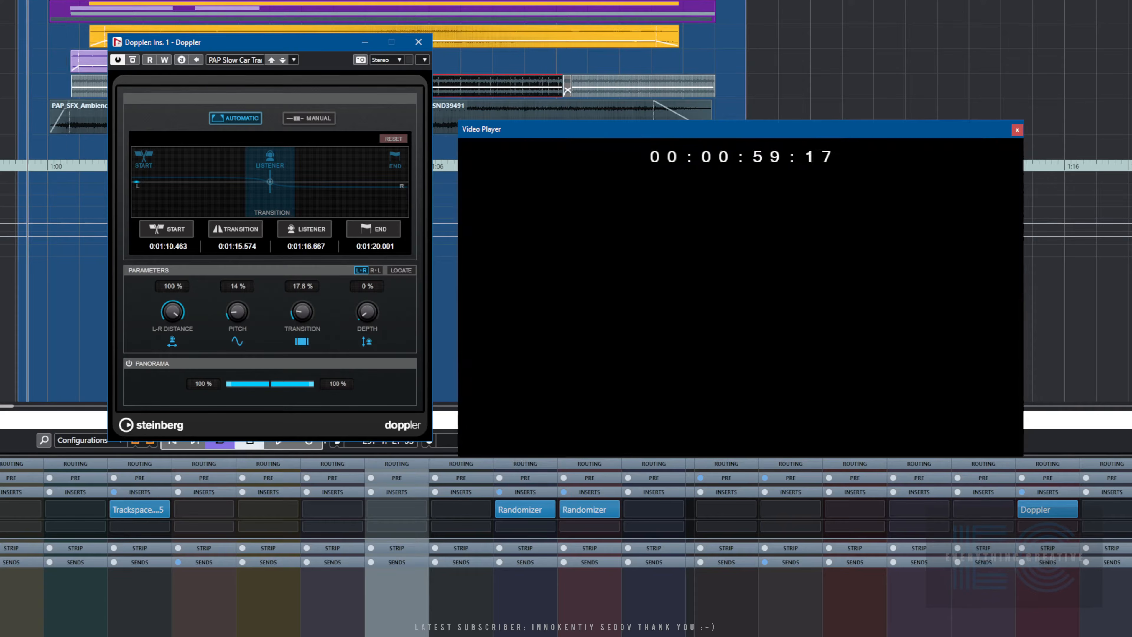
{"action": "key", "text": "KP_Add"}
{"action": "key", "text": "KP_Add"}
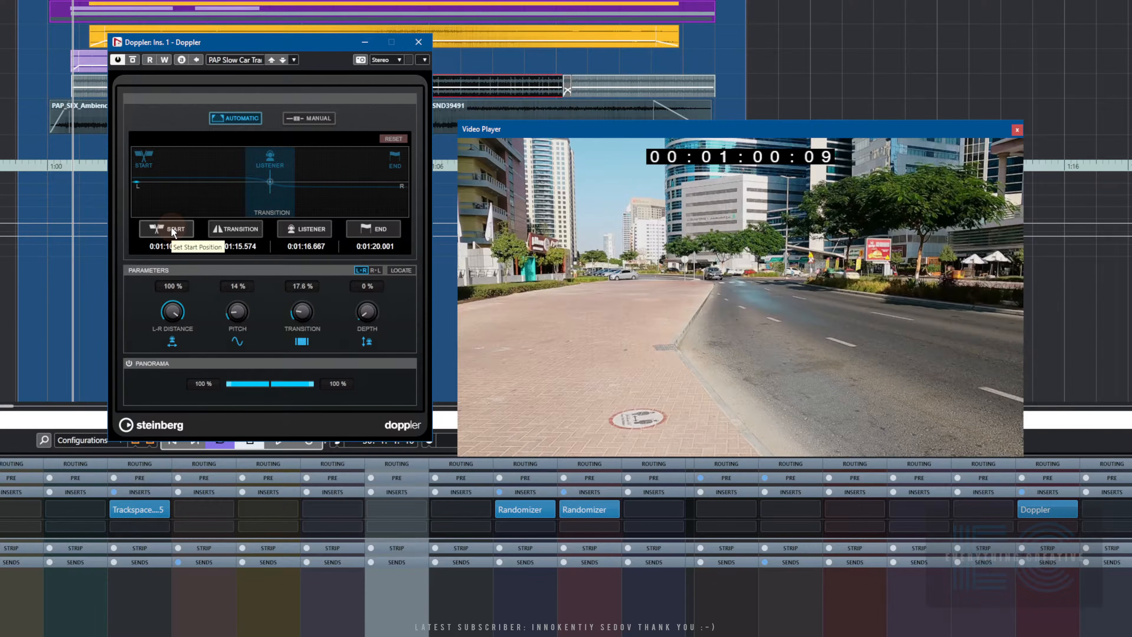
{"action": "key", "text": "KP_Add"}
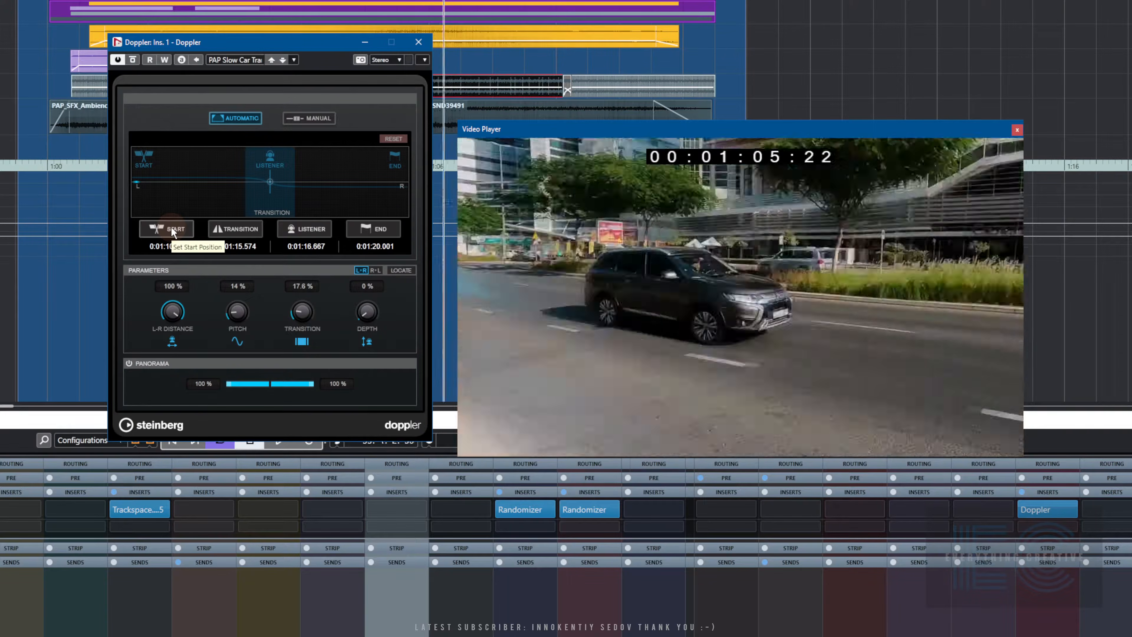
{"action": "key", "text": "KP_Subtract"}
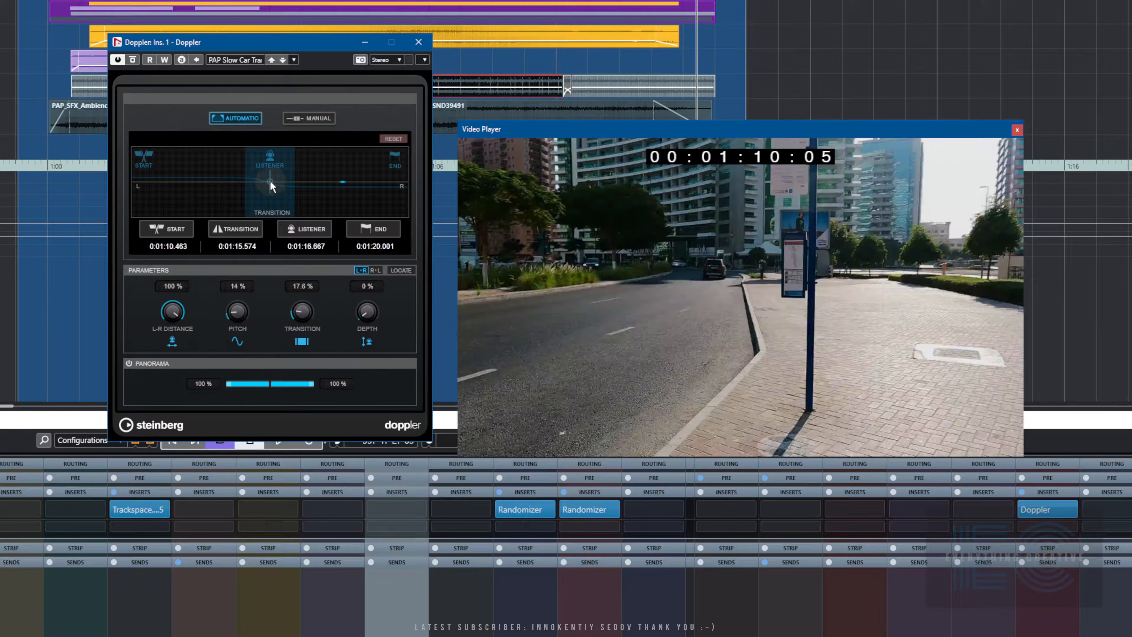
Set Doppler's listener position to 0:01:16.917, checking it against the moment the car passes the camera
{"action": "scroll", "coordinate": [311, 248], "scroll_direction": "down", "scroll_amount": 1}
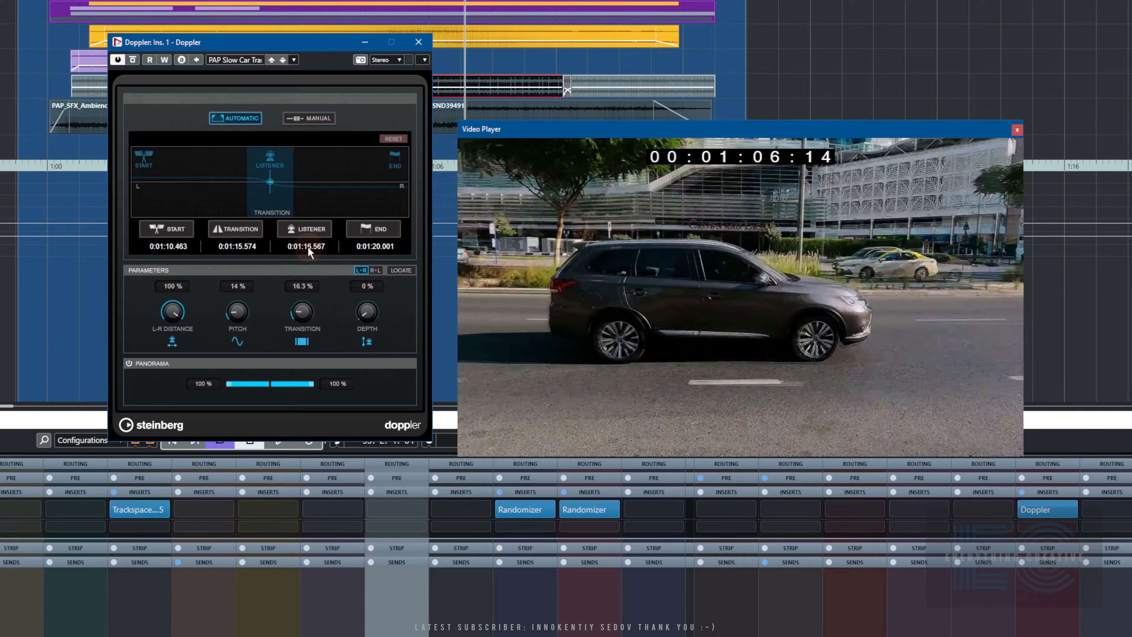
{"action": "scroll", "coordinate": [310, 250], "scroll_direction": "up", "scroll_amount": 2}
{"action": "scroll", "coordinate": [311, 250], "scroll_direction": "up", "scroll_amount": 1}
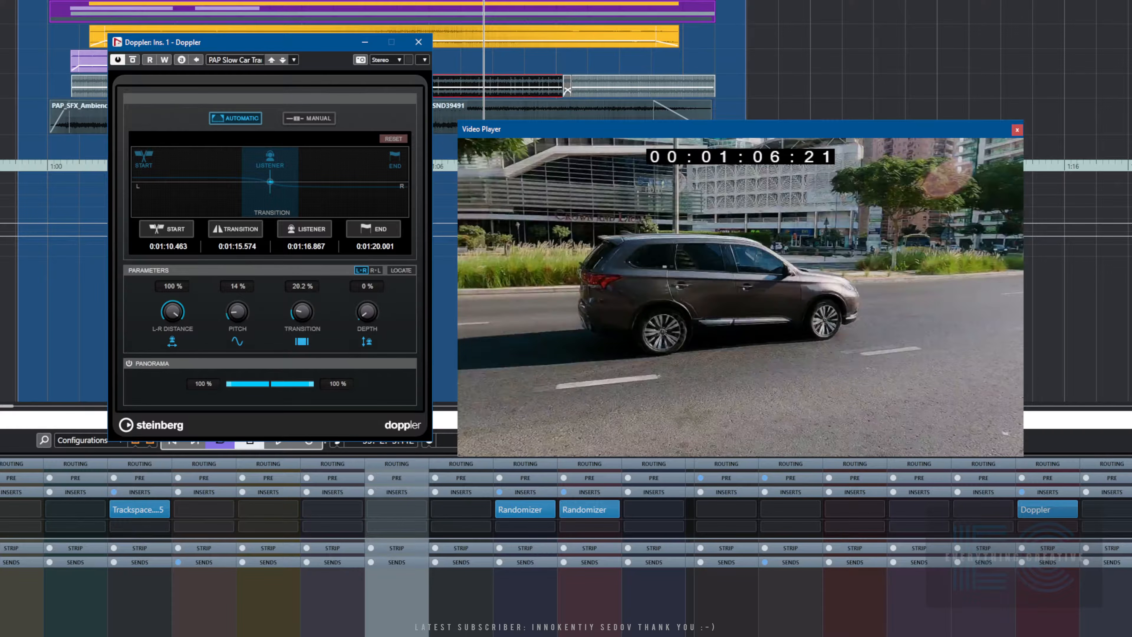
{"action": "key", "text": "KP_Subtract"}
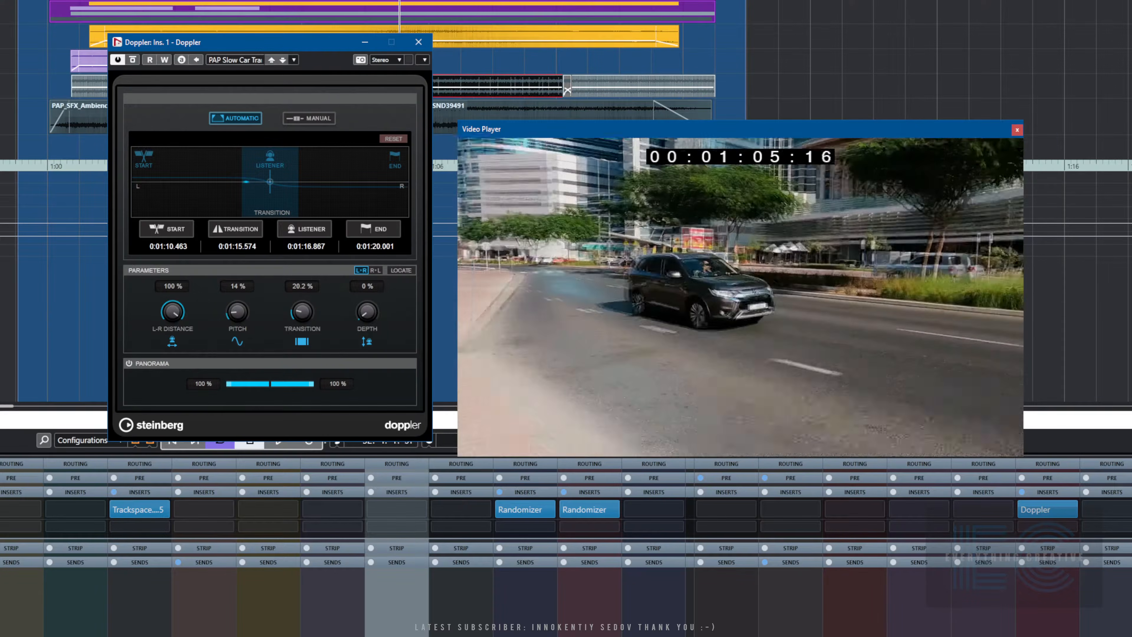
{"action": "left_click", "coordinate": [233, 182]}
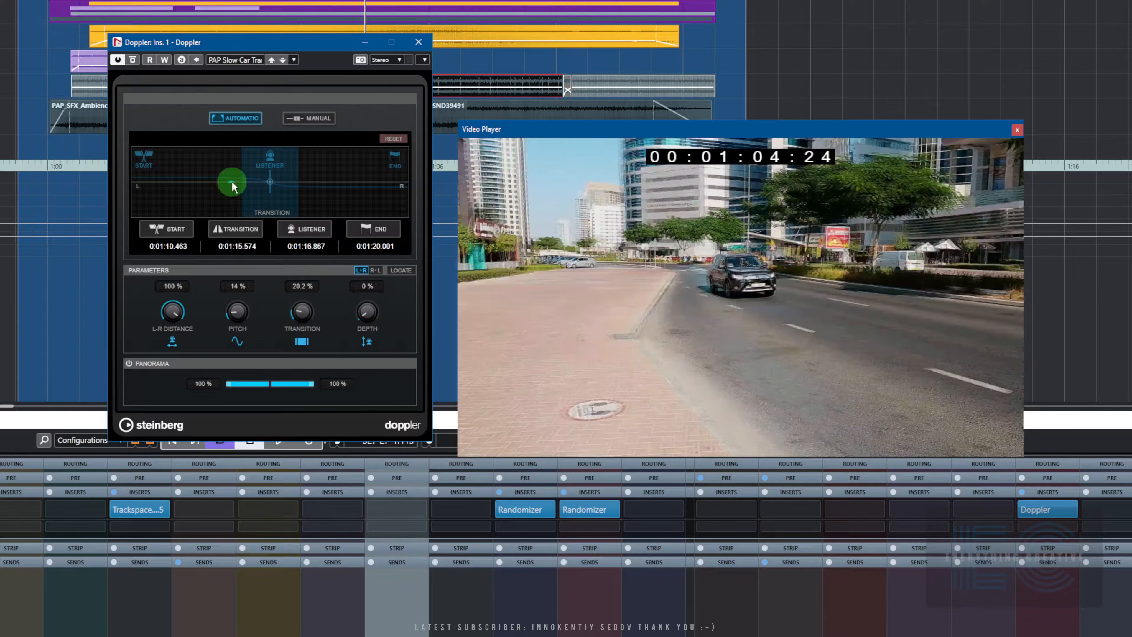
{"action": "left_click", "coordinate": [269, 182]}
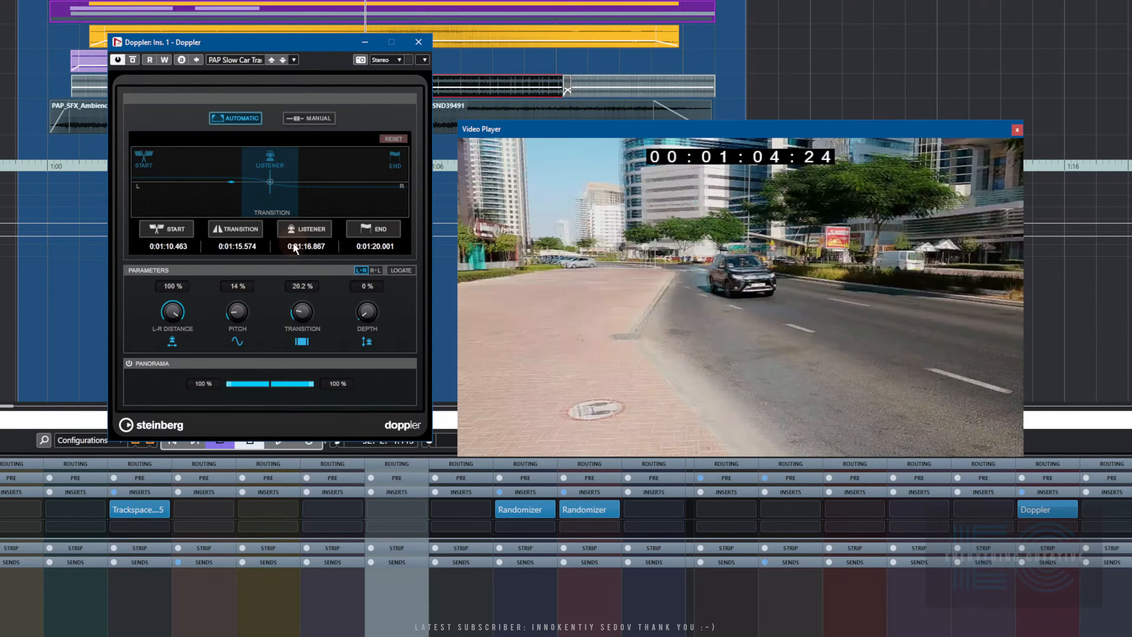
{"action": "left_click", "coordinate": [301, 248]}
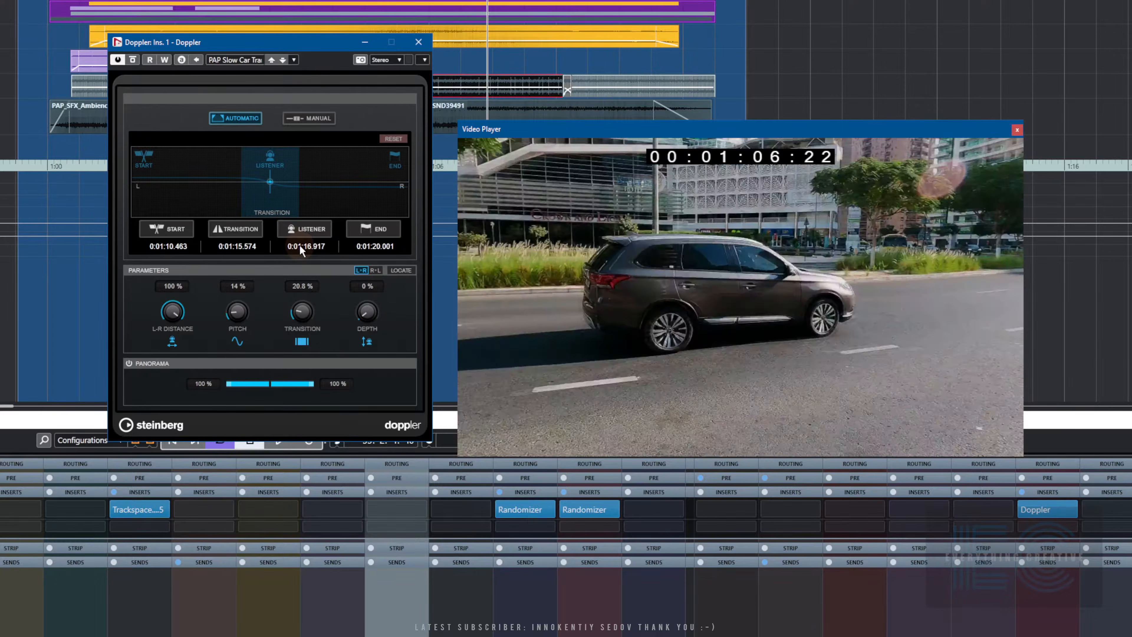
Shift Doppler's listener position back and forth around the car's closest point, settling on 0:01:16.717
{"action": "scroll", "coordinate": [302, 248], "scroll_direction": "down", "scroll_amount": 4}
{"action": "scroll", "coordinate": [301, 249], "scroll_direction": "up", "scroll_amount": 5}
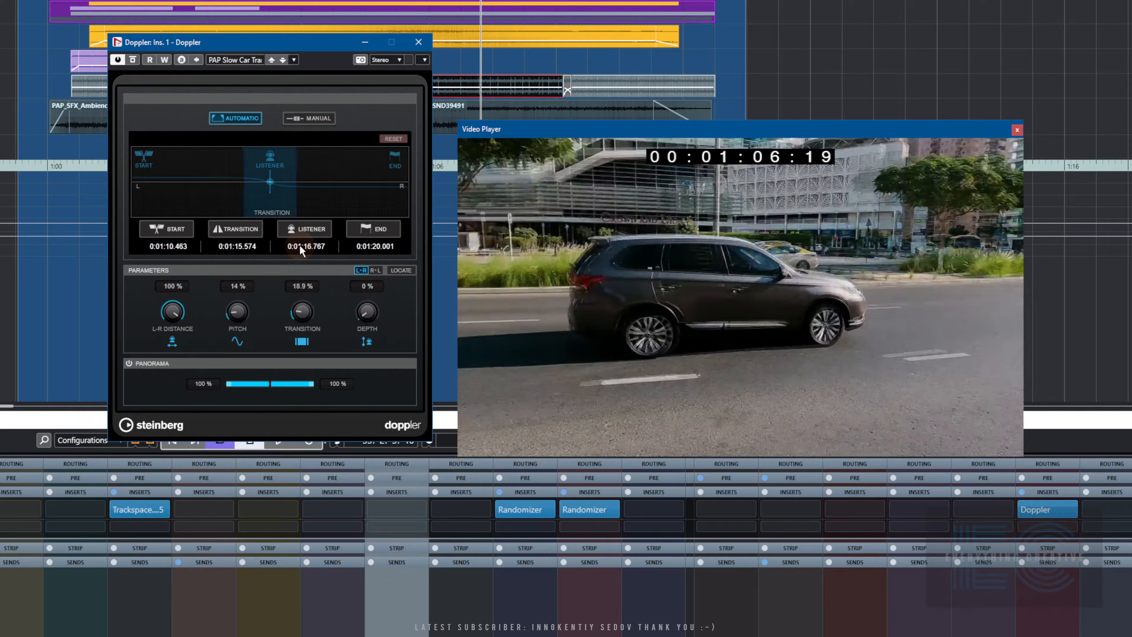
{"action": "scroll", "coordinate": [301, 249], "scroll_direction": "up", "scroll_amount": 12}
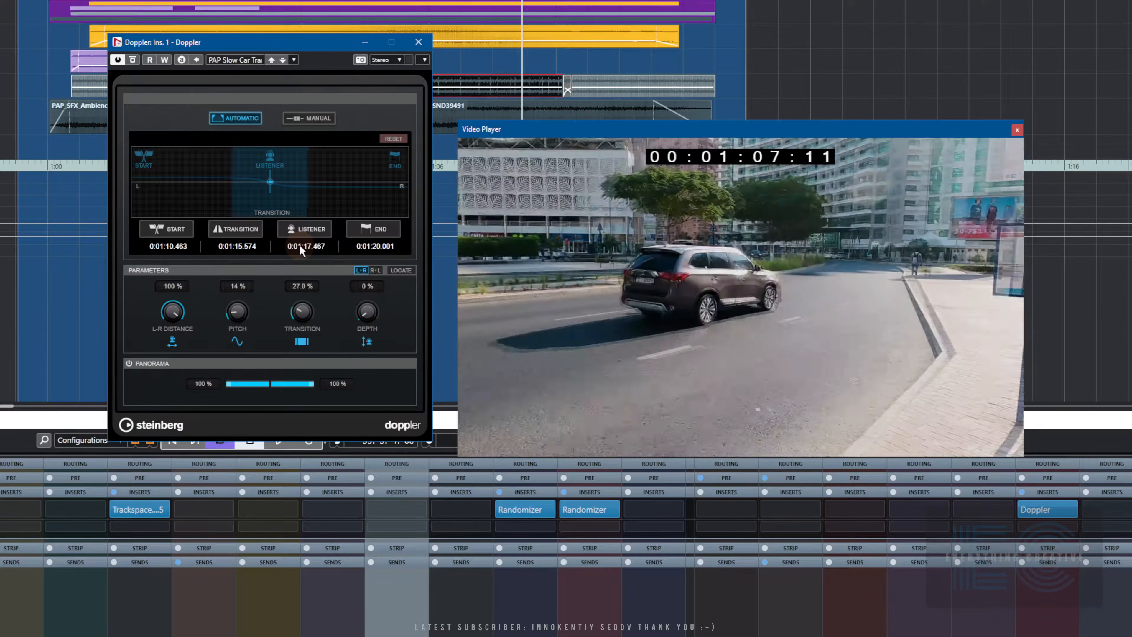
{"action": "scroll", "coordinate": [302, 248], "scroll_direction": "down", "scroll_amount": 12}
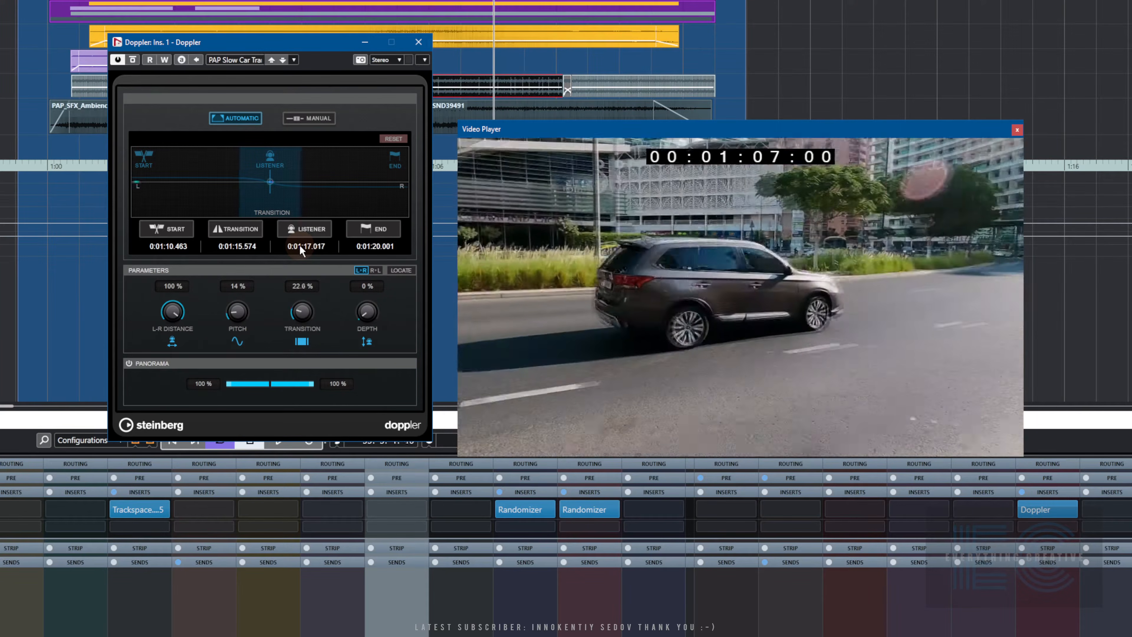
{"action": "scroll", "coordinate": [304, 247], "scroll_direction": "down", "scroll_amount": 5}
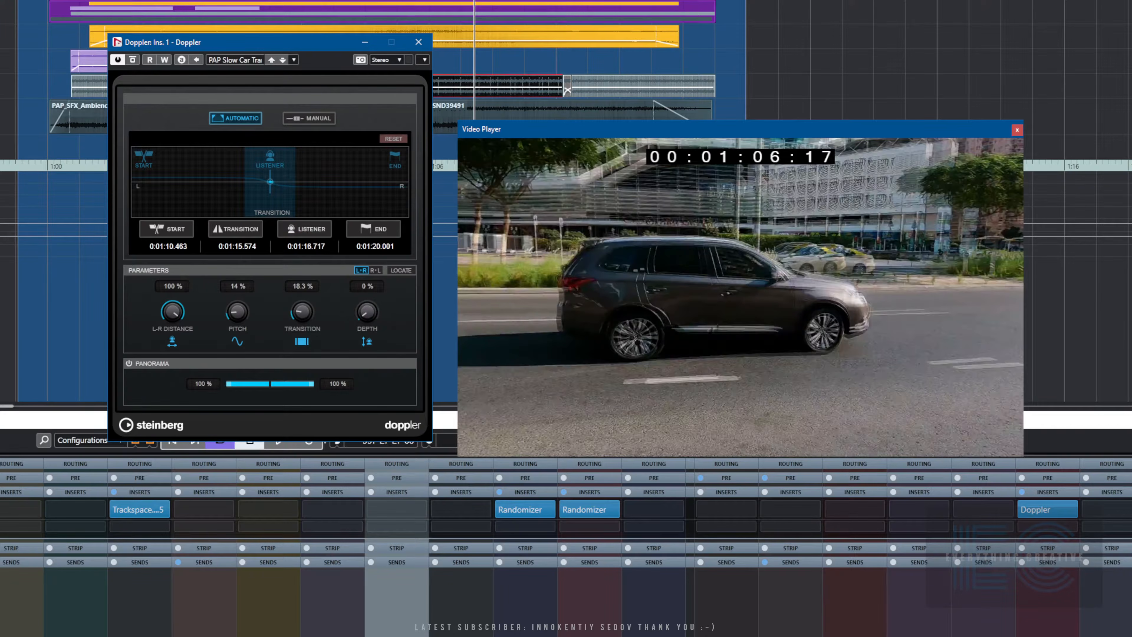
Play the pass-by around 1:06 and set Doppler's listener position to 0:01:16.736 where the car passes the camera
{"action": "left_click", "coordinate": [301, 2]}
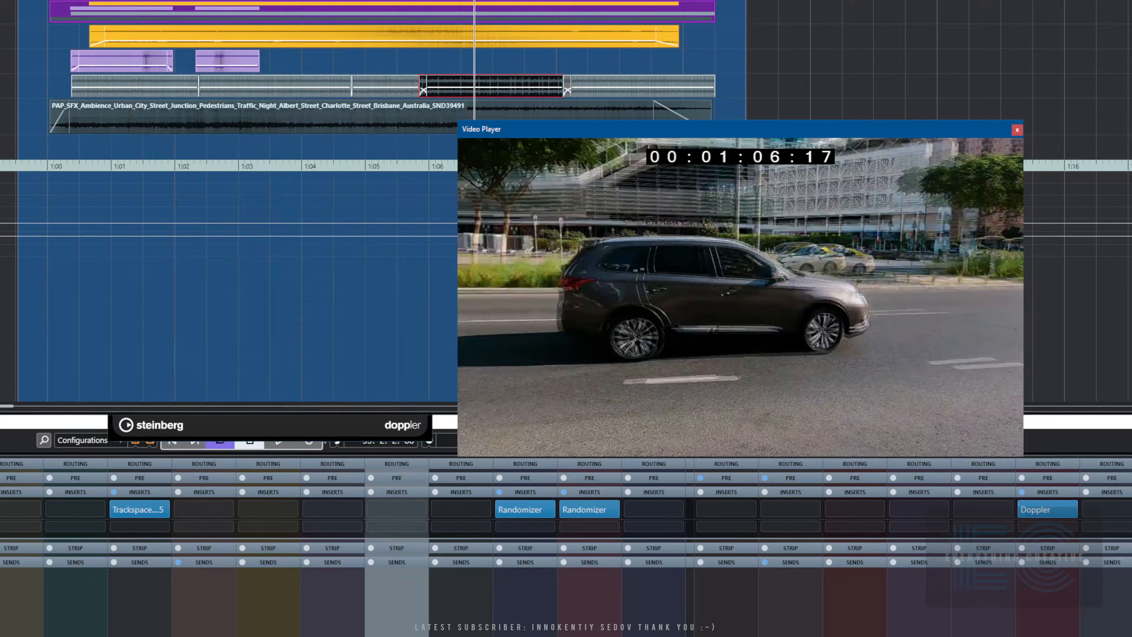
{"action": "key", "text": "space"}
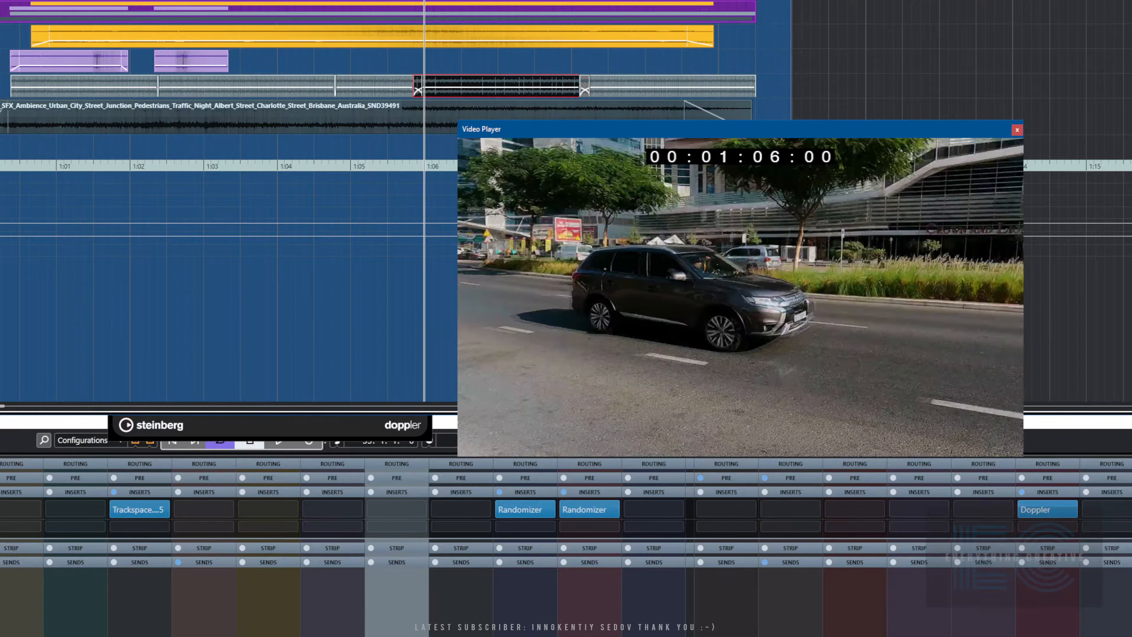
{"action": "key", "text": "space"}
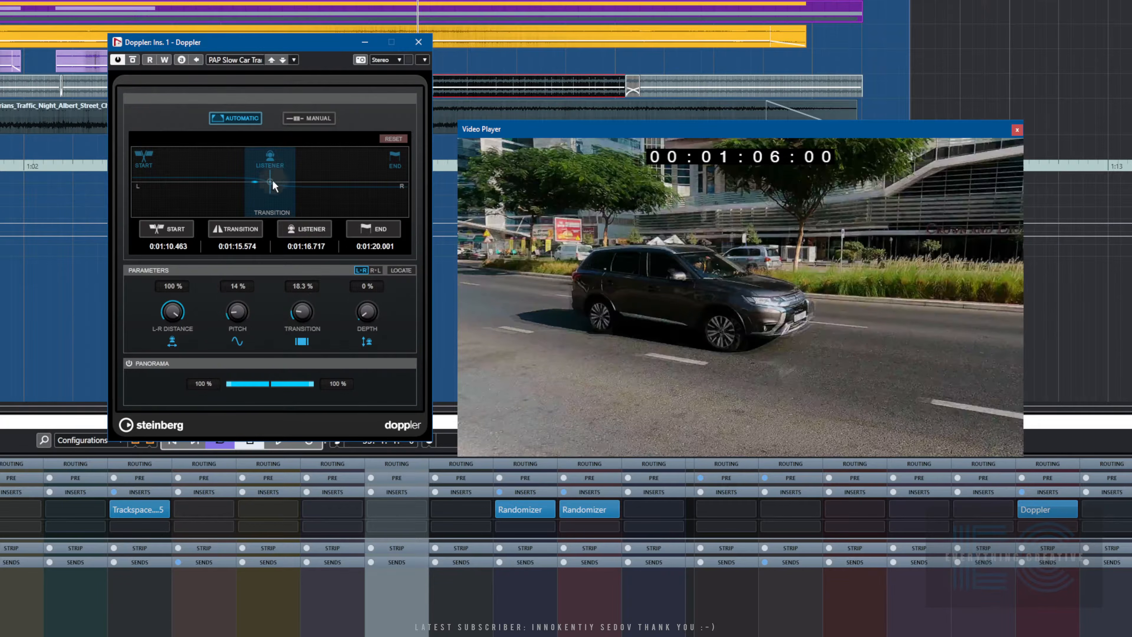
{"action": "key", "text": "space"}
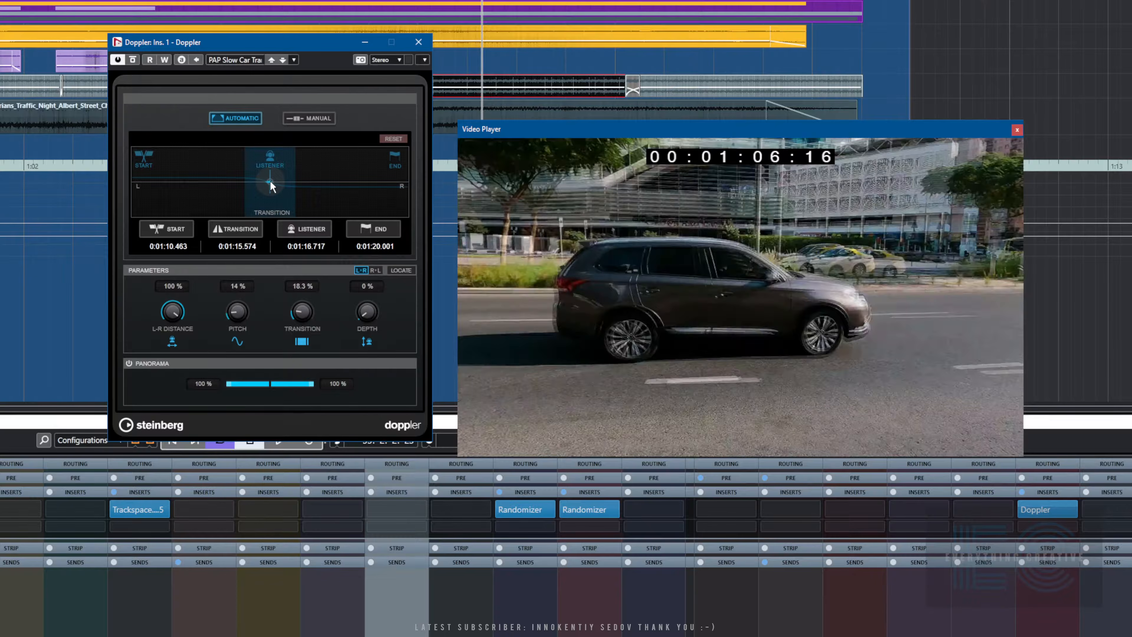
{"action": "key", "text": "space"}
{"action": "left_click", "coordinate": [307, 228]}
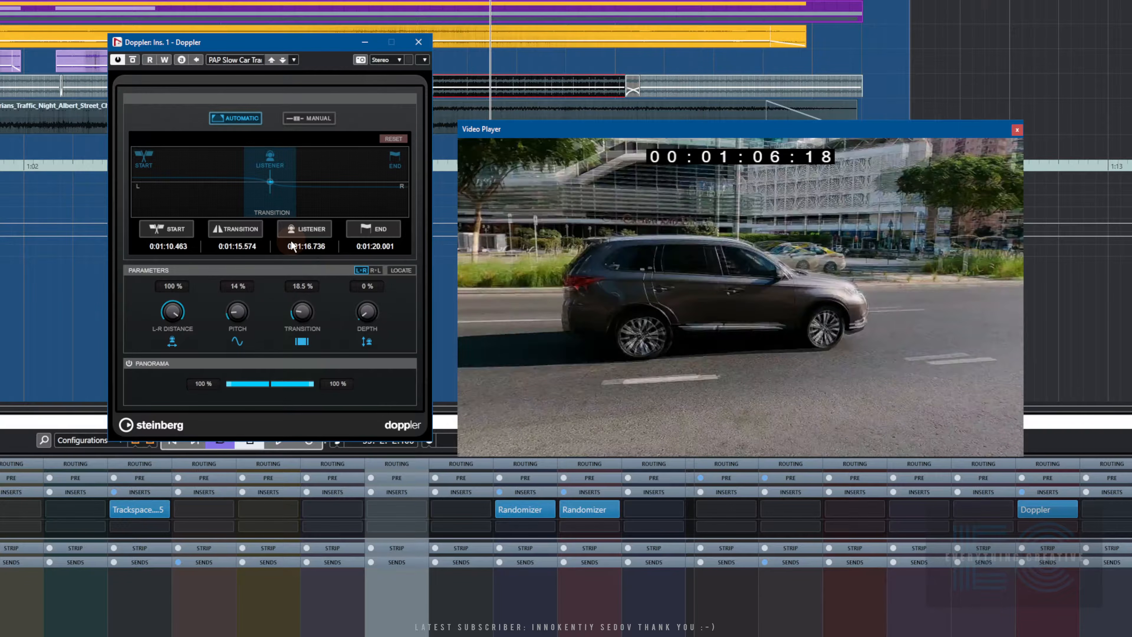
Load the saved Doppler preset "PAP Slow Car Transition"
{"action": "key", "text": "KP_Subtract"}
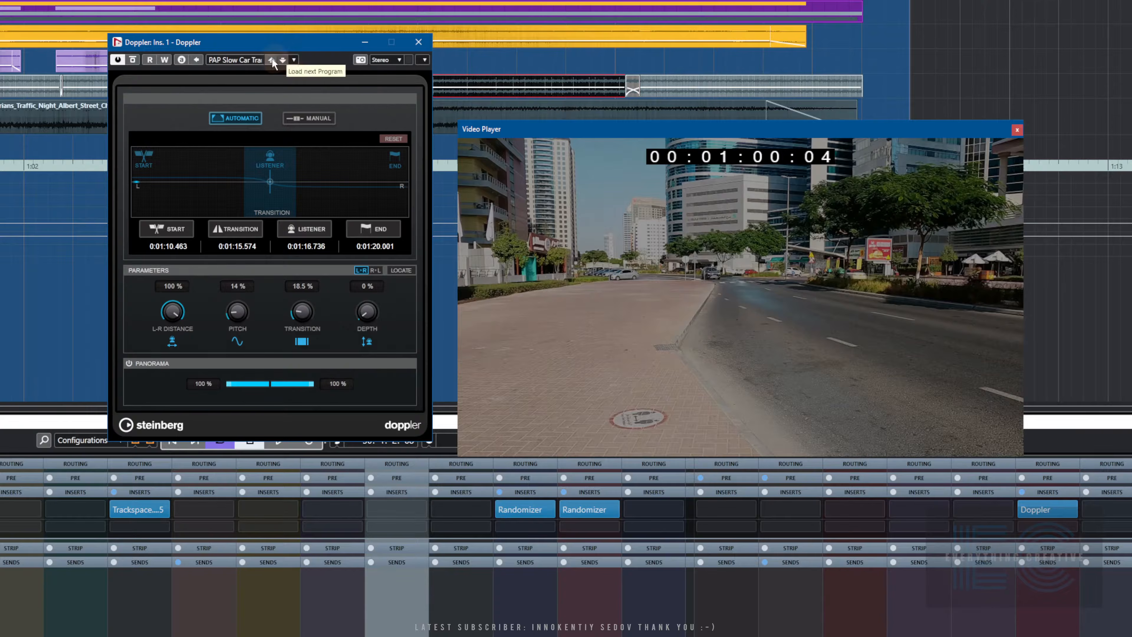
{"action": "left_click", "coordinate": [294, 60]}
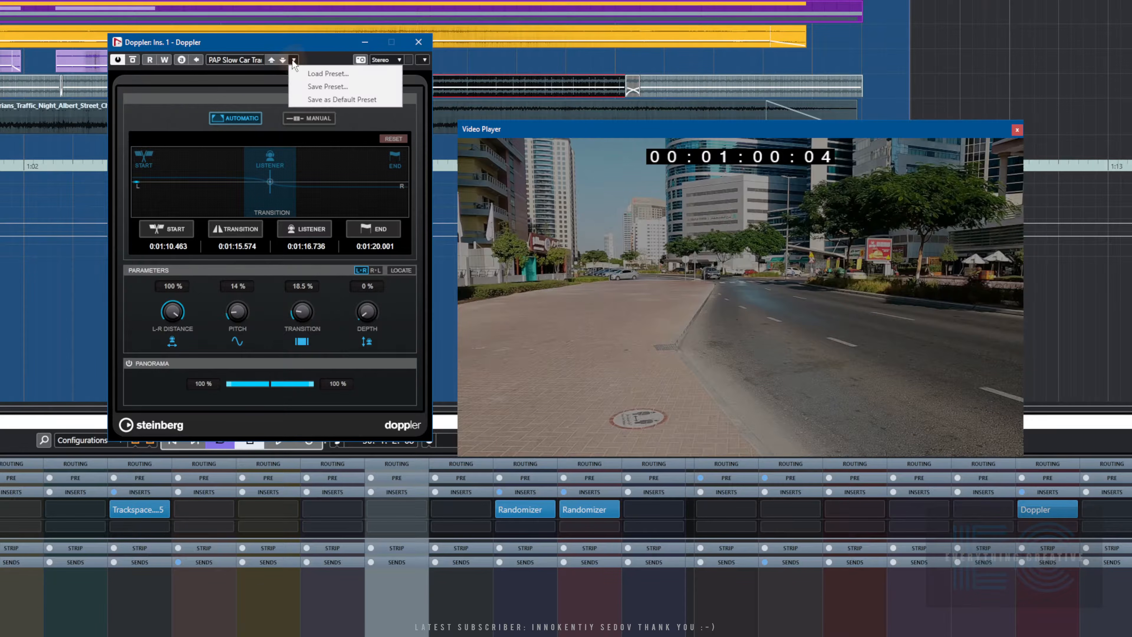
{"action": "left_click", "coordinate": [246, 63]}
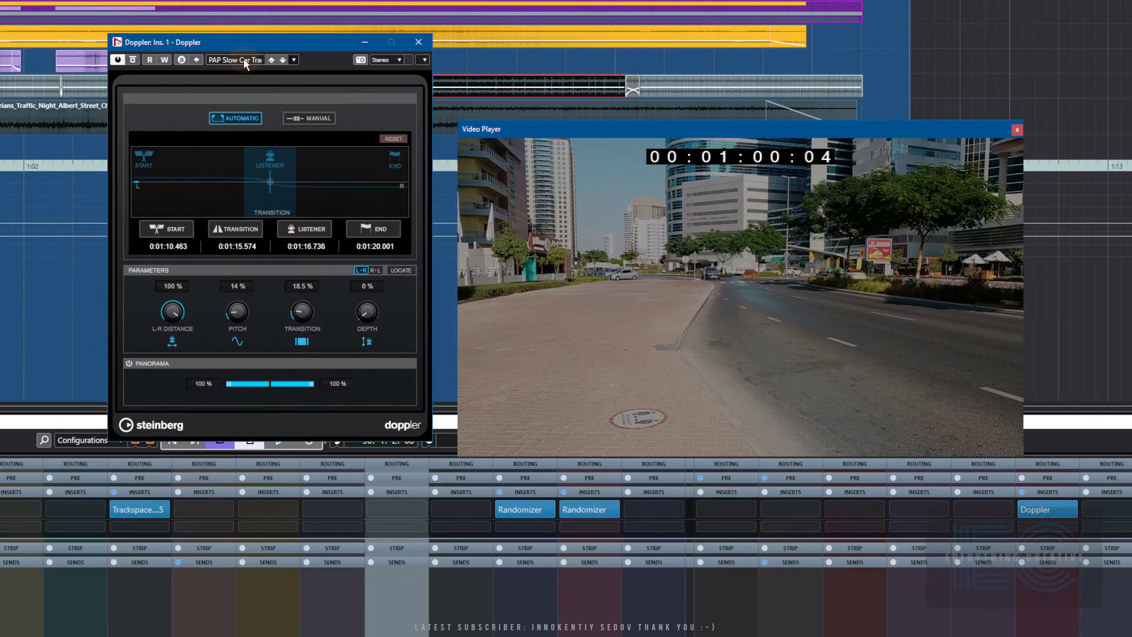
{"action": "left_click", "coordinate": [256, 59]}
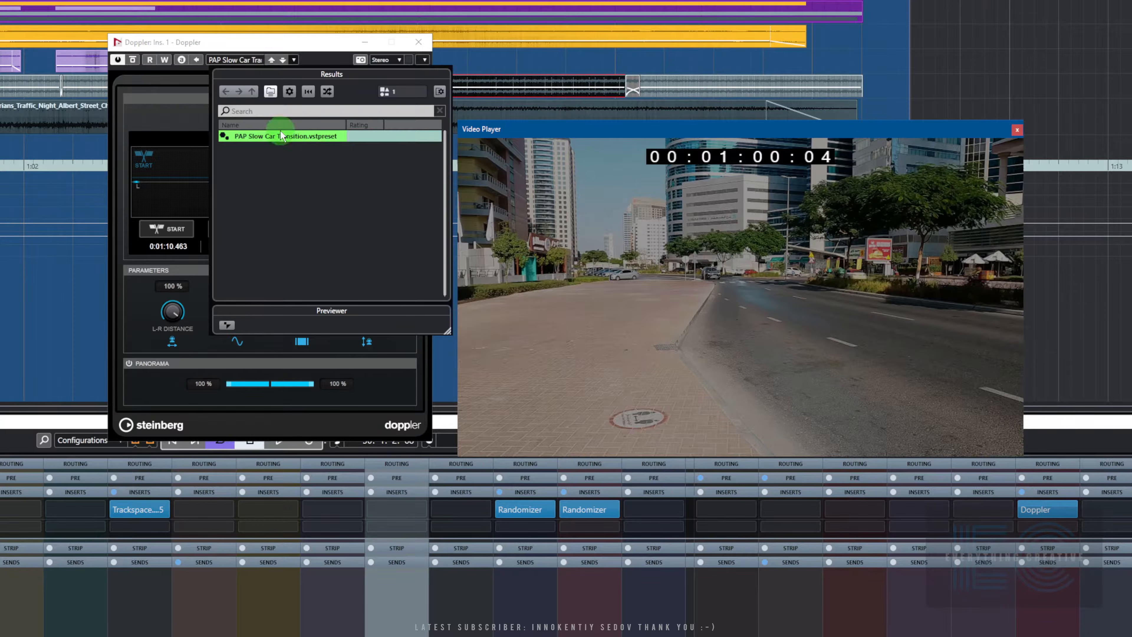
{"action": "double_click", "coordinate": [282, 135]}
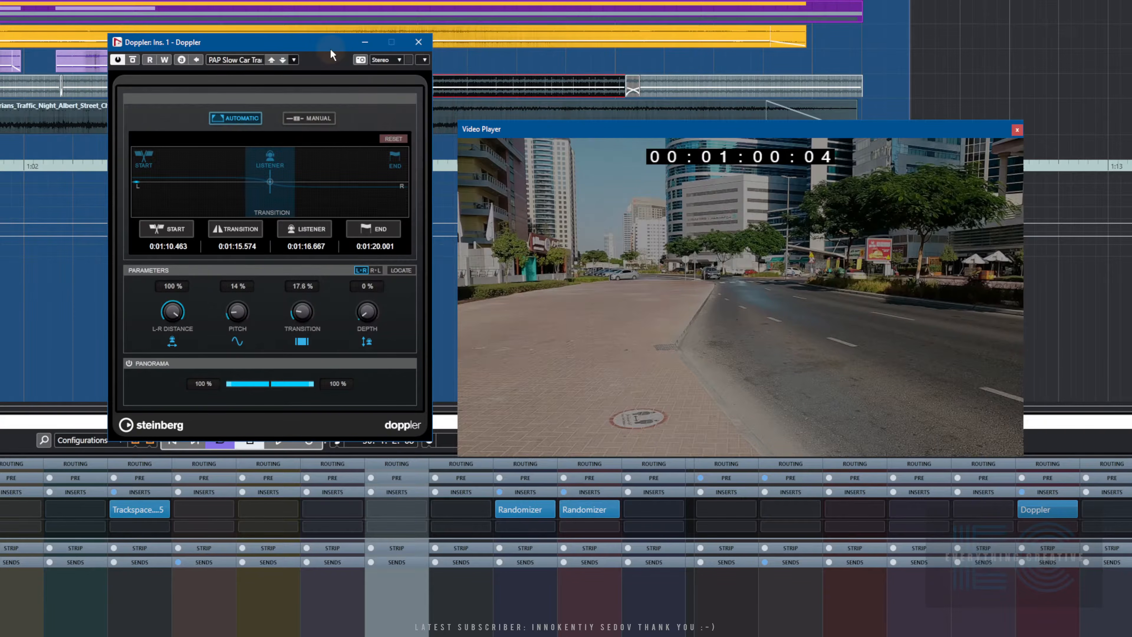
Reopen Doppler's settings beside the video and play the car pass-by from about 0:59 to check the preset against picture
{"action": "key", "text": "KP_Subtract"}
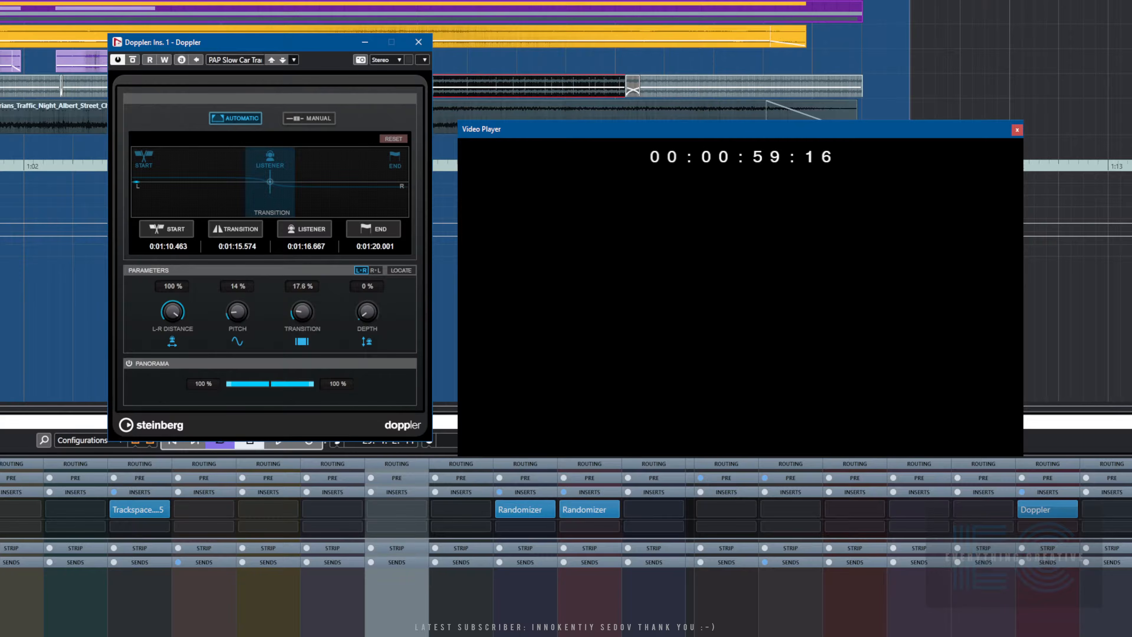
{"action": "key", "text": "alt+Tab"}
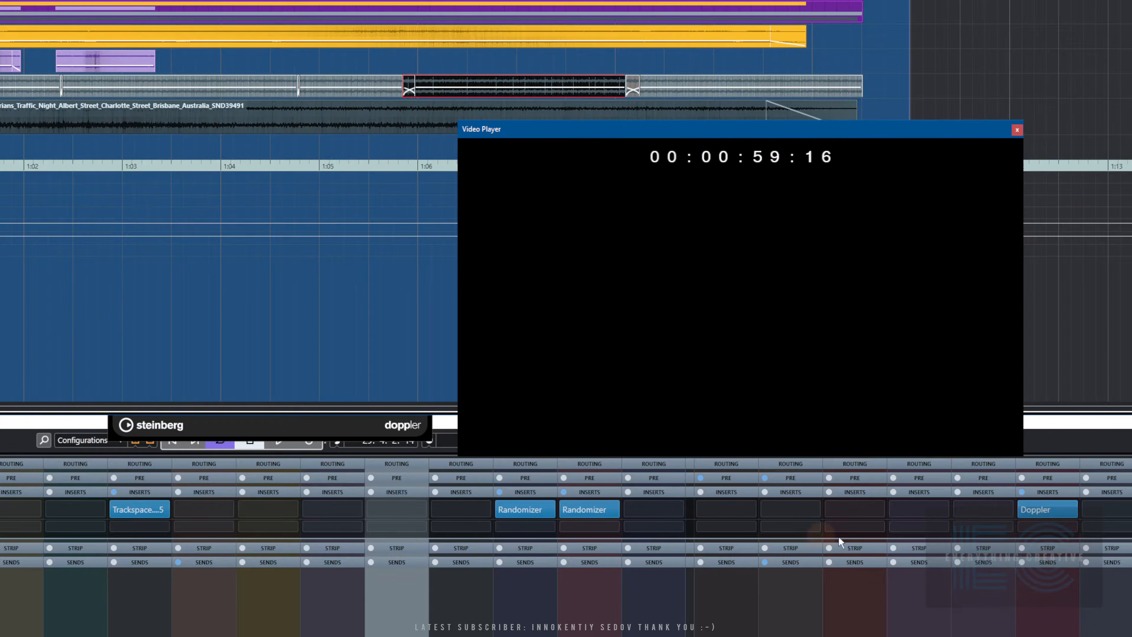
{"action": "left_click", "coordinate": [1037, 508]}
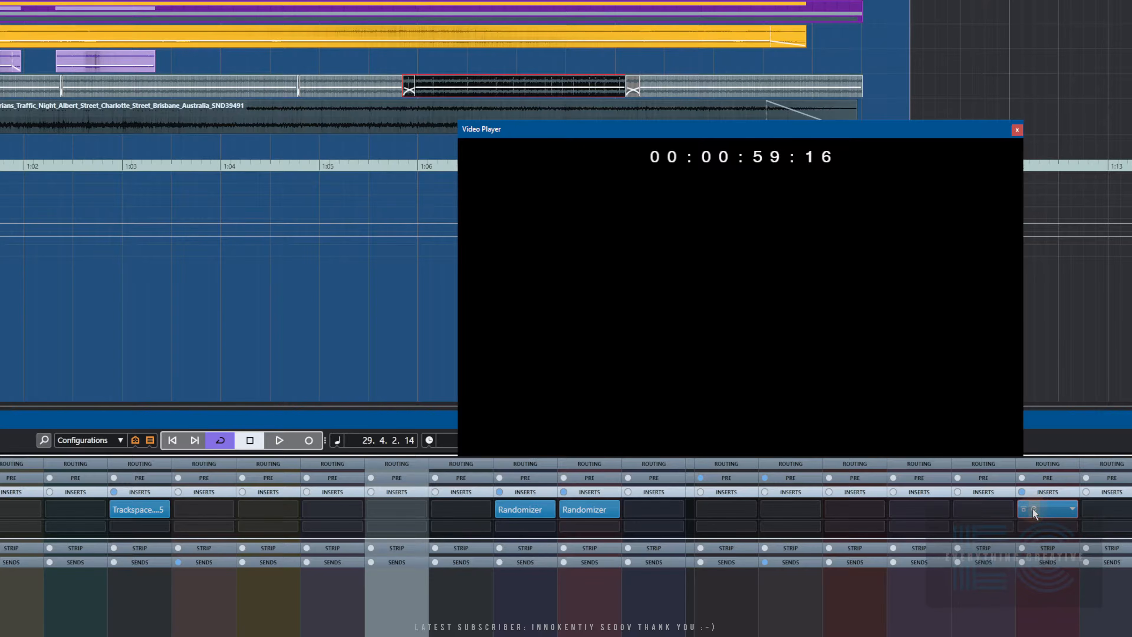
{"action": "left_click", "coordinate": [1034, 509]}
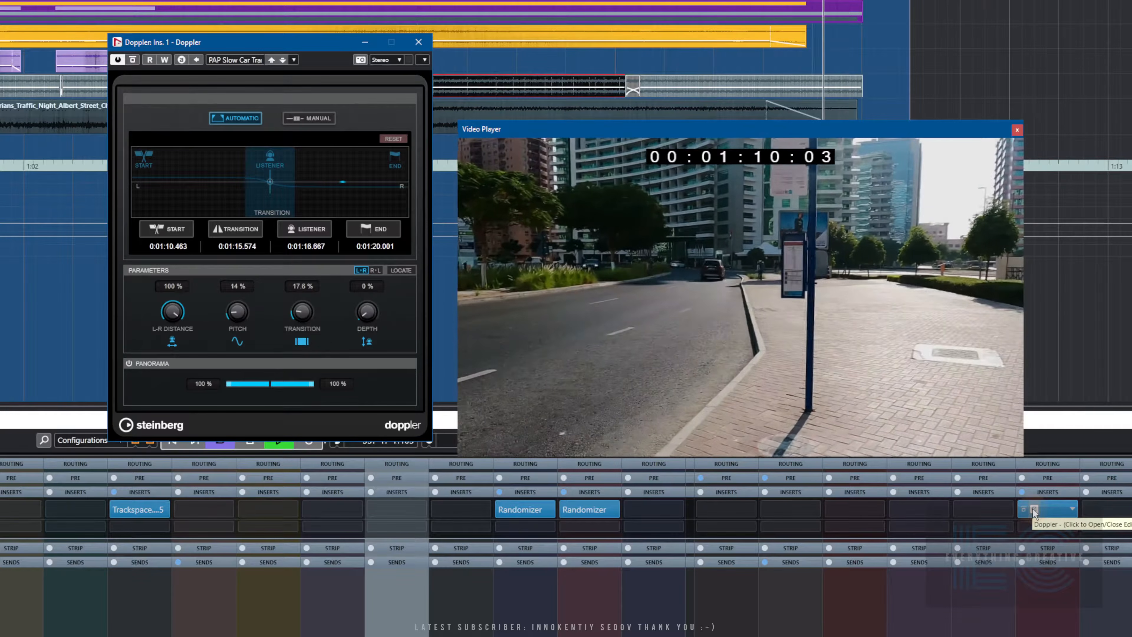
{"action": "key", "text": "space"}
{"action": "key", "text": "KP_Subtract"}
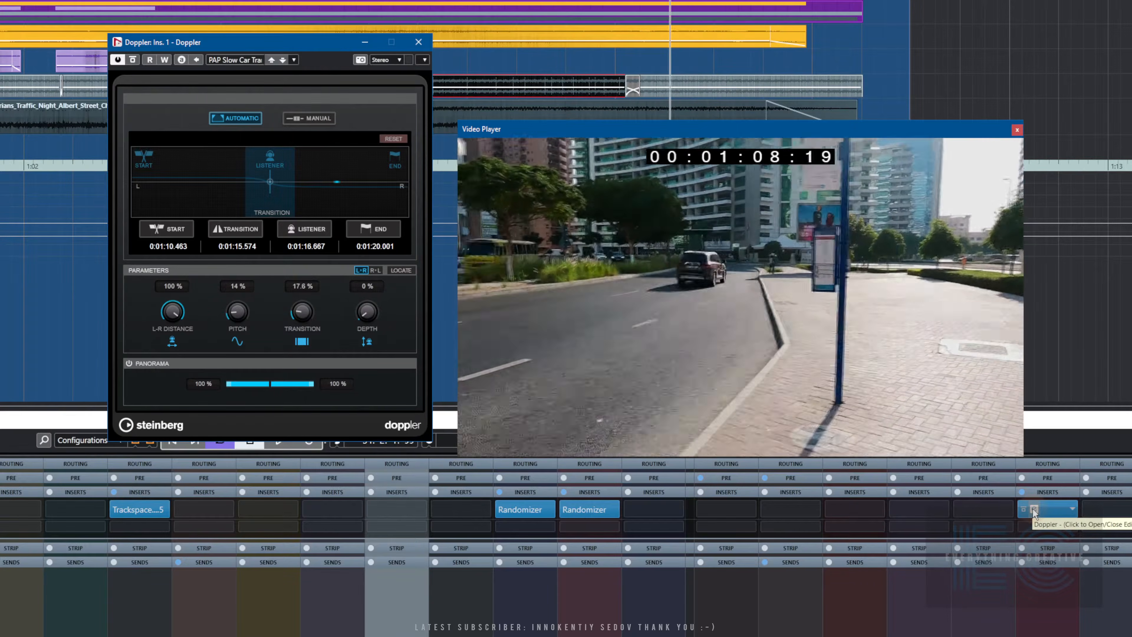
Try Doppler's Pitch at 42 % and play the pass-by to hear the stronger pitch bend
{"action": "key", "text": "KP_Subtract"}
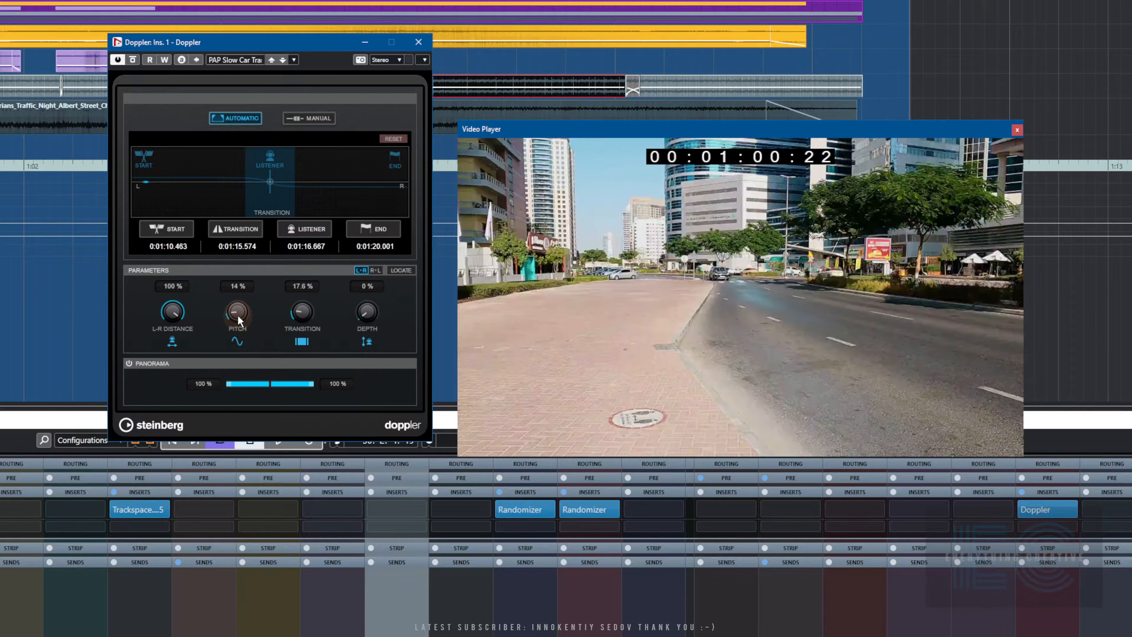
{"action": "left_click_drag", "start_coordinate": [239, 319], "coordinate": [241, 288]}
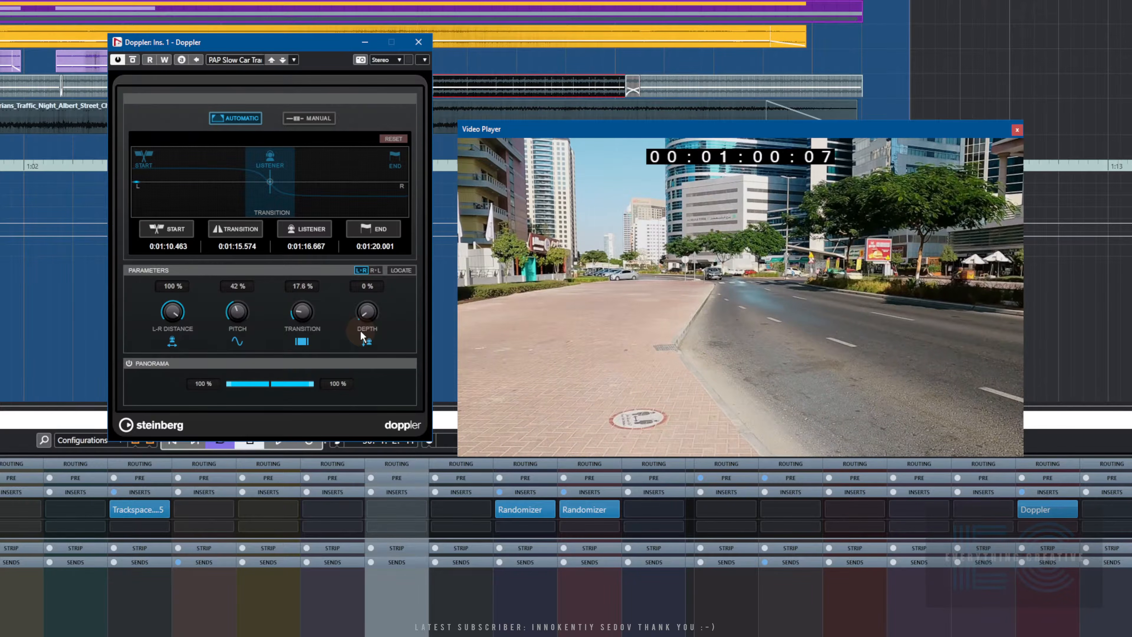
{"action": "key", "text": "space"}
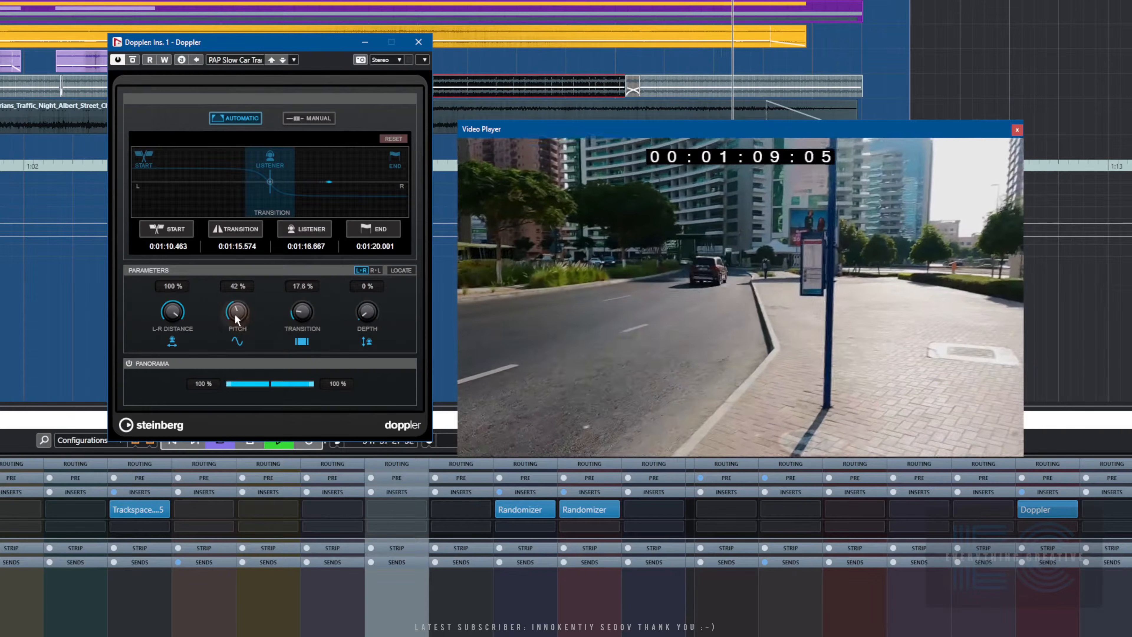
{"action": "key", "text": "space"}
Try more extreme Doppler Pitch amounts of 51 % and 69 % while playing the car pass-by
{"action": "left_click_drag", "start_coordinate": [235, 319], "coordinate": [237, 311]}
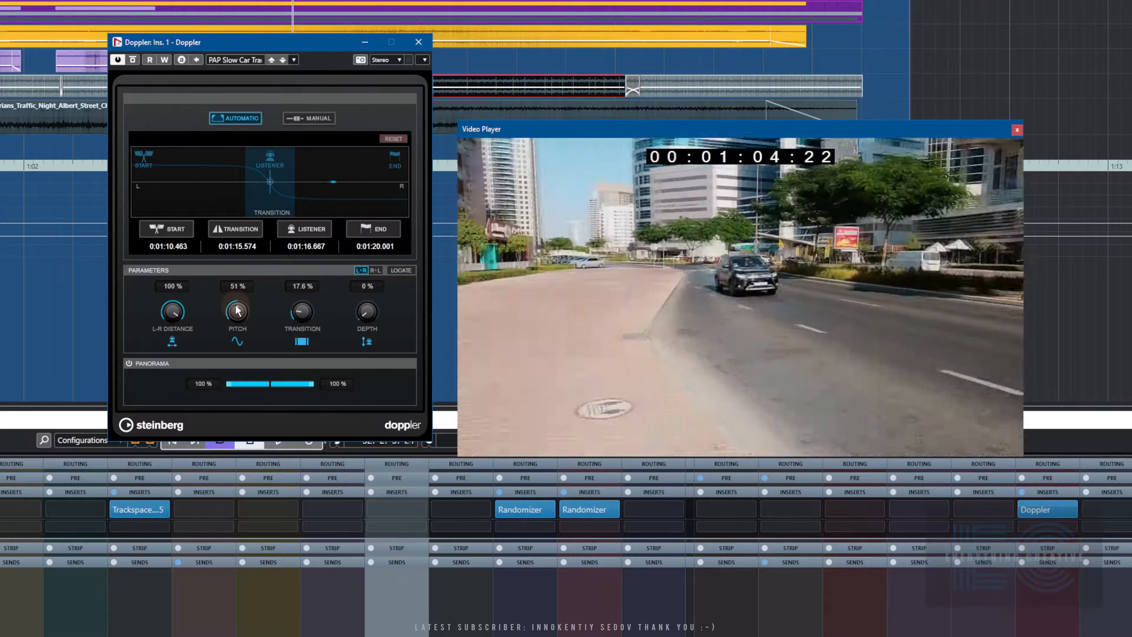
{"action": "key", "text": "KP_Subtract"}
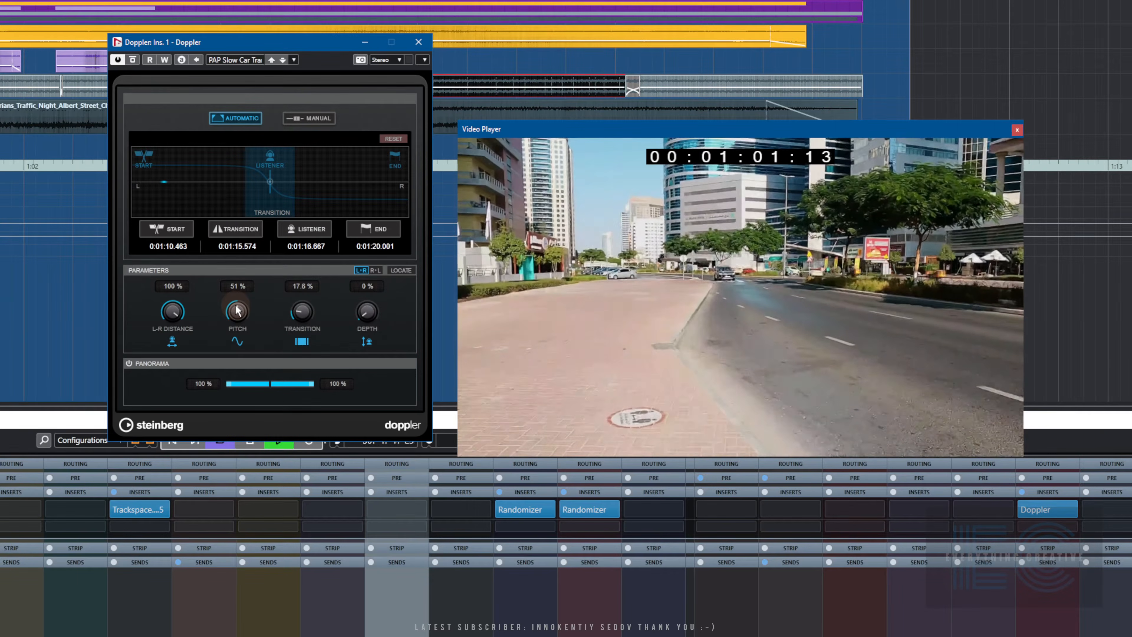
{"action": "left_click_drag", "start_coordinate": [237, 311], "coordinate": [233, 293]}
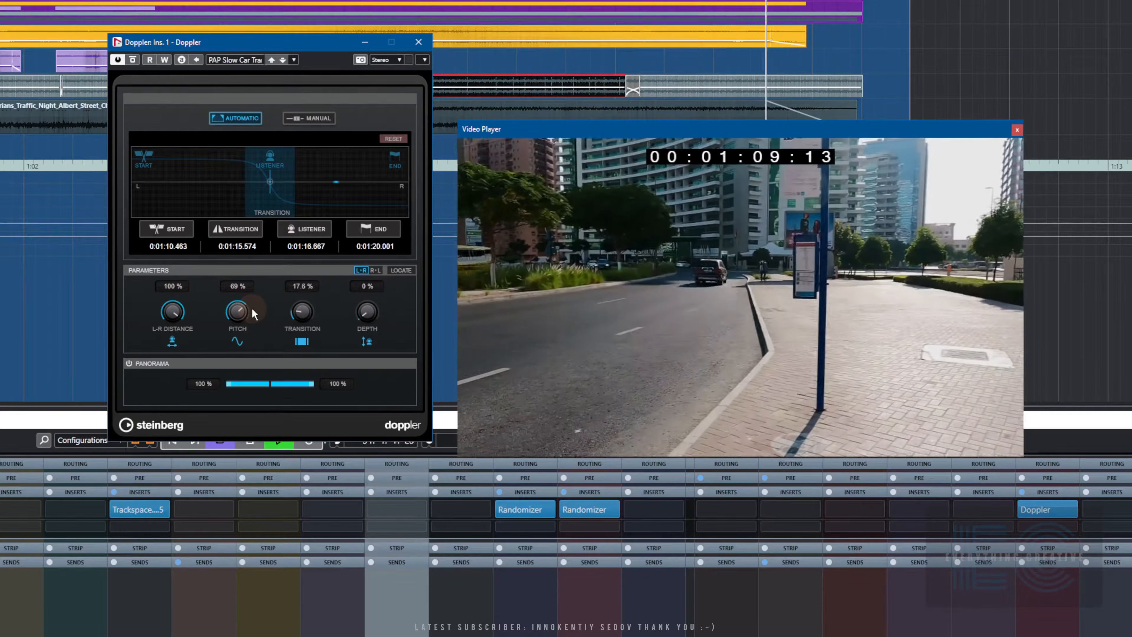
{"action": "key", "text": "space"}
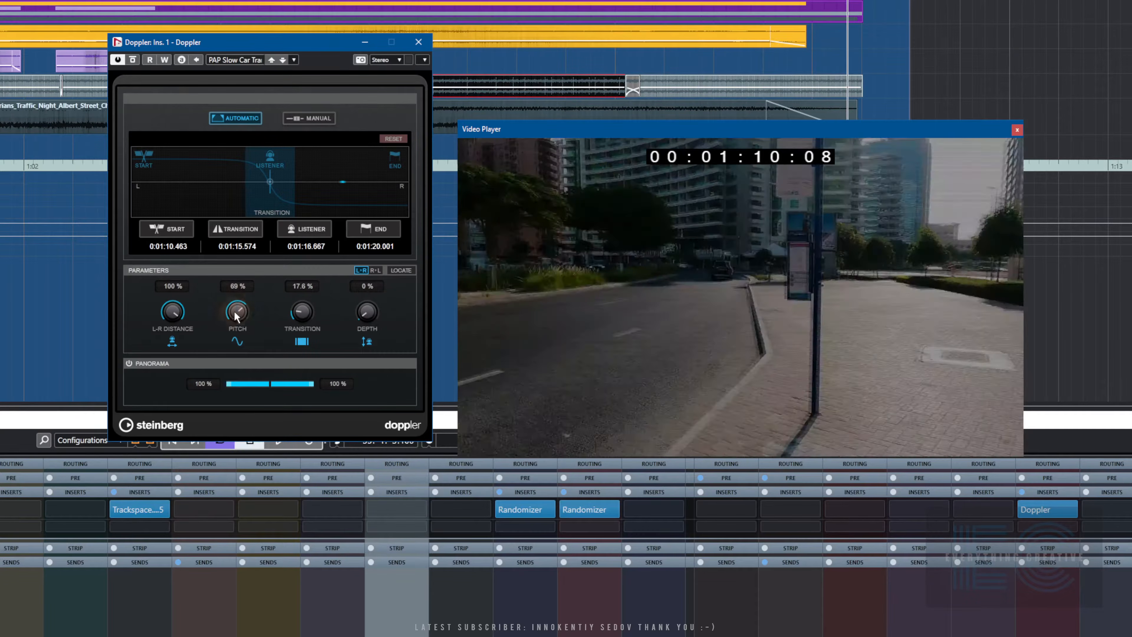
Set Doppler's Pitch to 18 % and L-R Distance to 100 %, and play the pass-by up to about 1:06
{"action": "left_click_drag", "start_coordinate": [237, 316], "coordinate": [232, 370]}
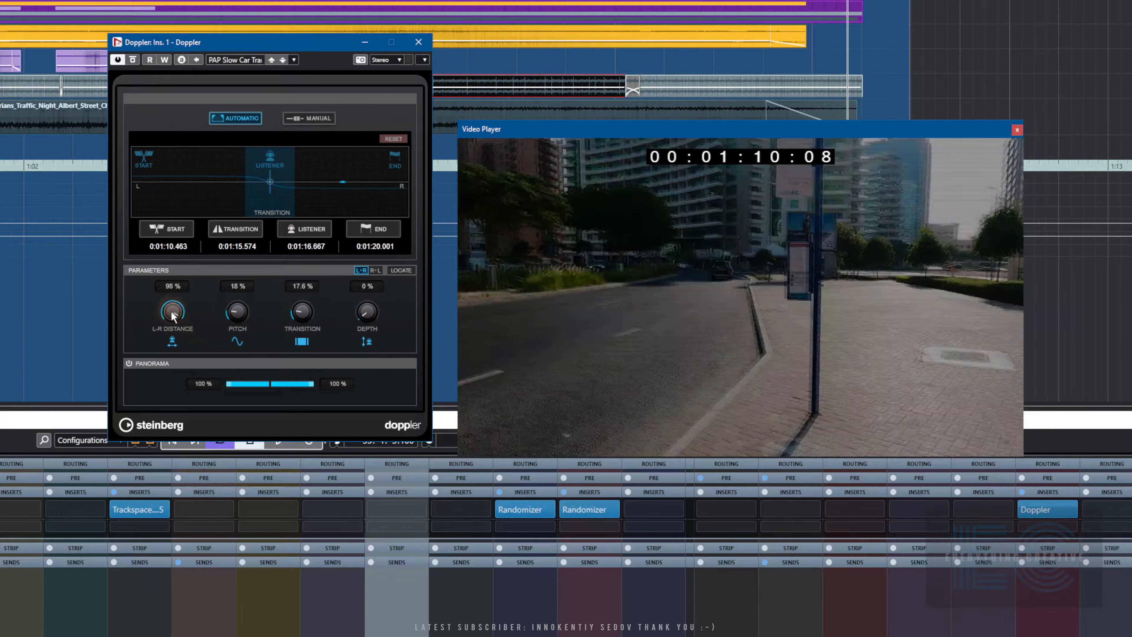
{"action": "left_click_drag", "start_coordinate": [168, 352], "coordinate": [167, 295]}
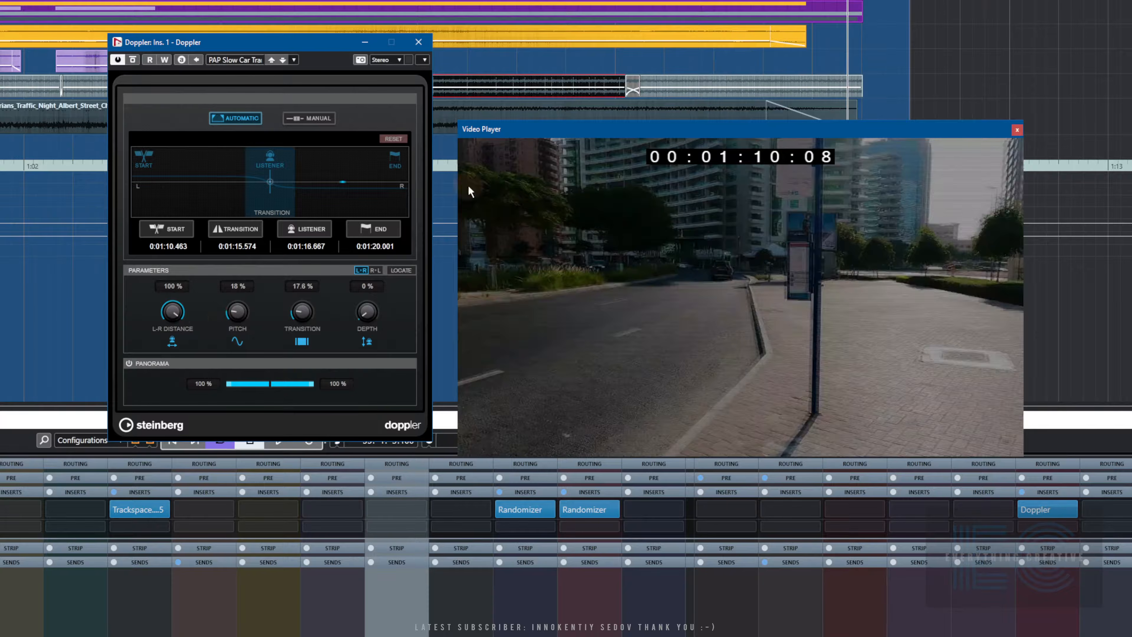
{"action": "key", "text": "KP_Subtract"}
{"action": "key", "text": "KP_Add"}
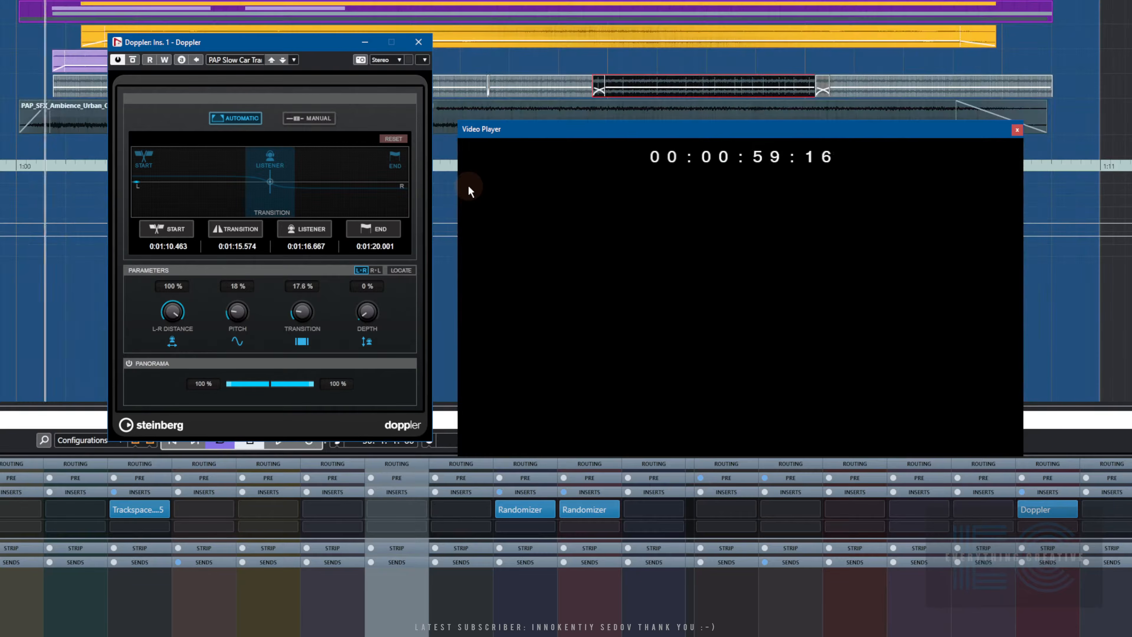
{"action": "key", "text": "KP_Add"}
{"action": "key", "text": "KP_Subtract"}
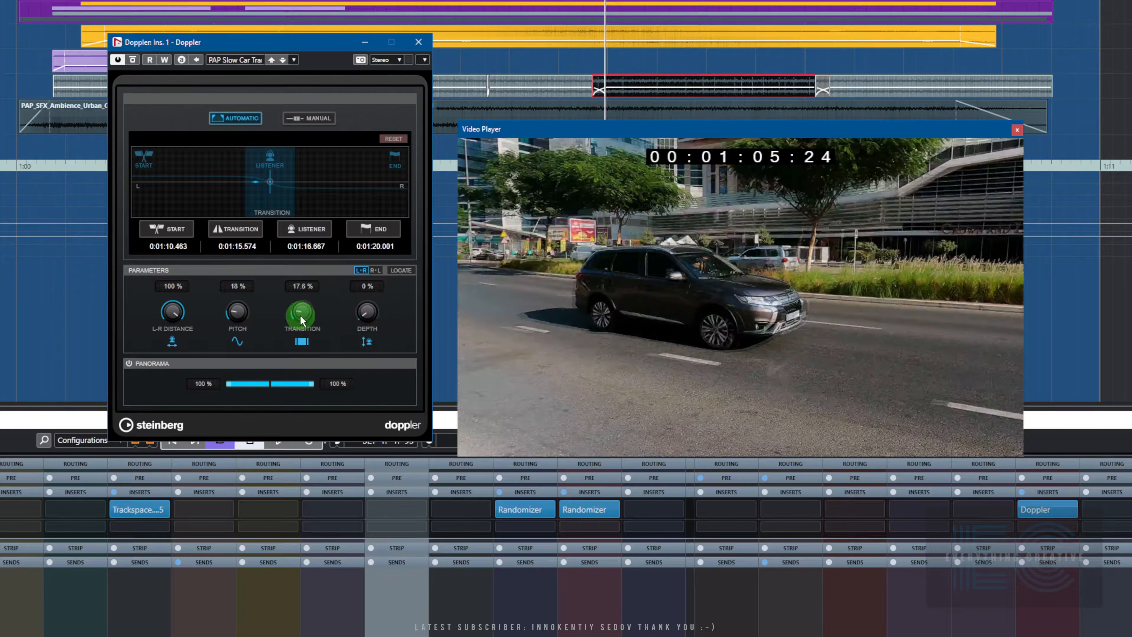
Set Doppler's Transition to 19.6 % with Pitch at 18 %, and play the pass-by through to about 1:09
{"action": "mouse_move", "coordinate": [300, 314]}
{"action": "left_mouse_down"}
{"action": "mouse_move", "coordinate": [301, 289]}
{"action": "mouse_move", "coordinate": [298, 315]}
{"action": "left_mouse_up"}
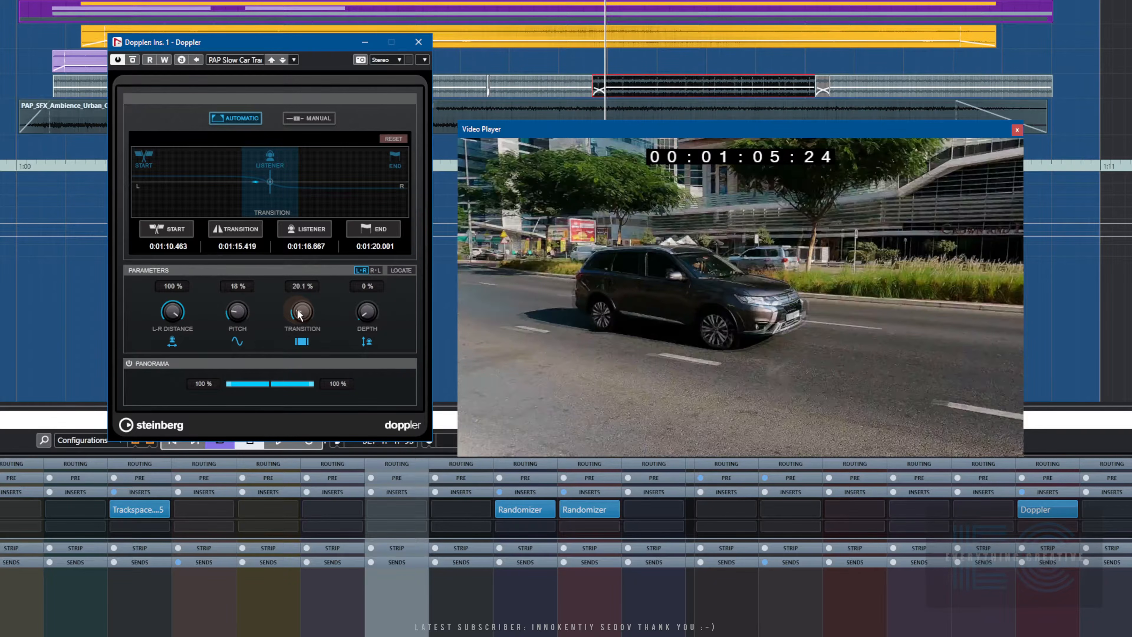
{"action": "left_click_drag", "start_coordinate": [299, 315], "coordinate": [235, 320]}
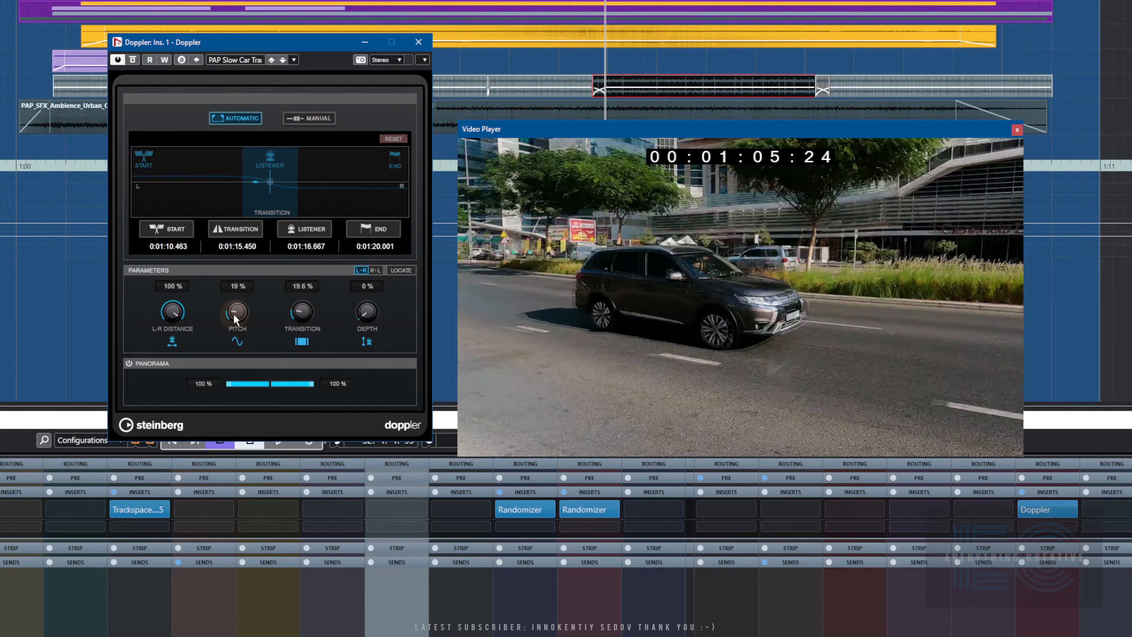
{"action": "key", "text": "KP_Subtract"}
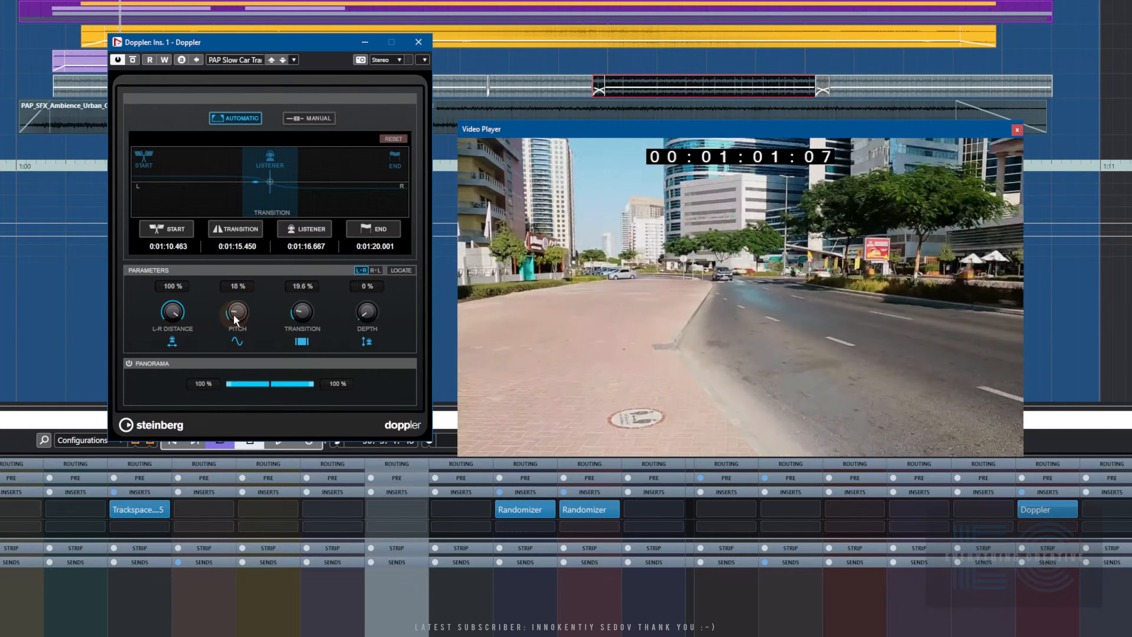
{"action": "key", "text": "space"}
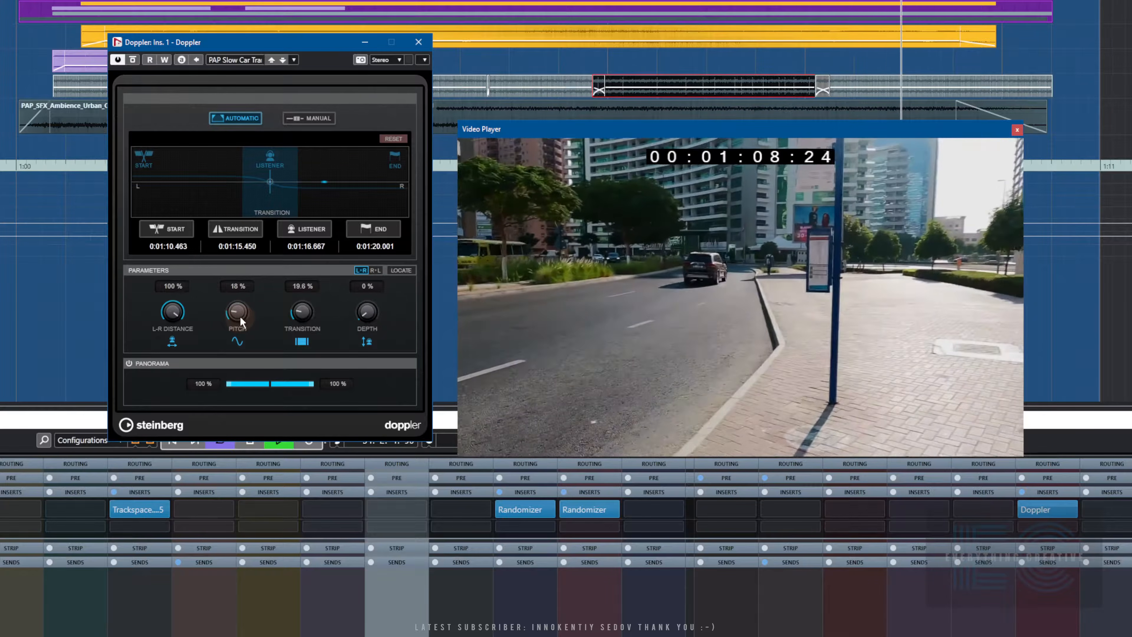
{"action": "key", "text": "space"}
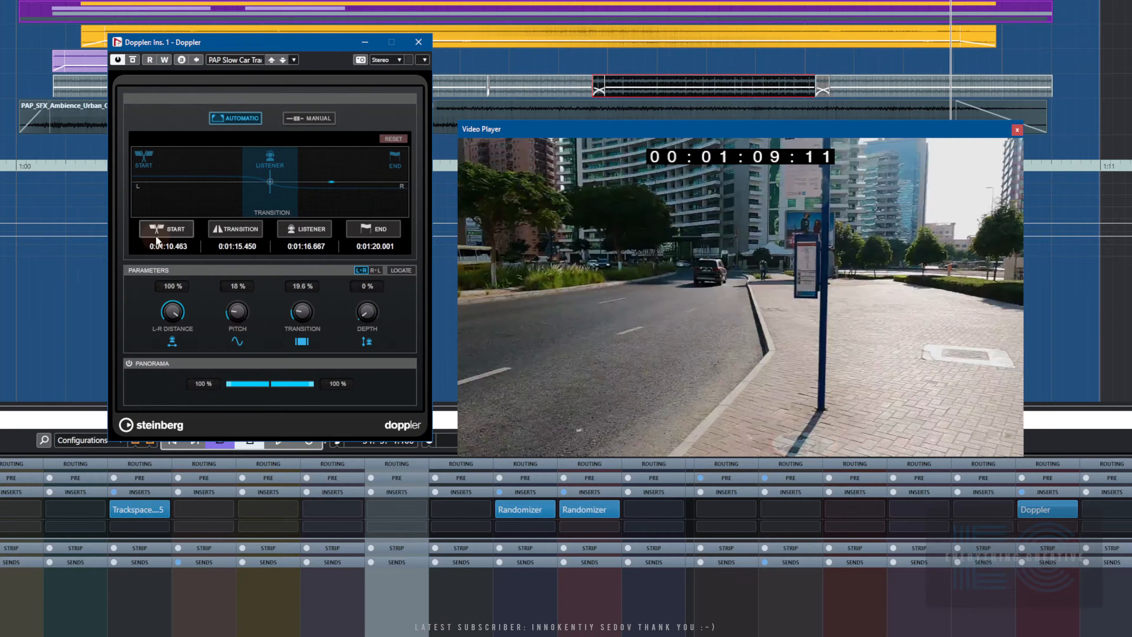
Replay the start of the car pass-by from about 1:01 with Doppler active
{"action": "key", "text": "KP_Subtract"}
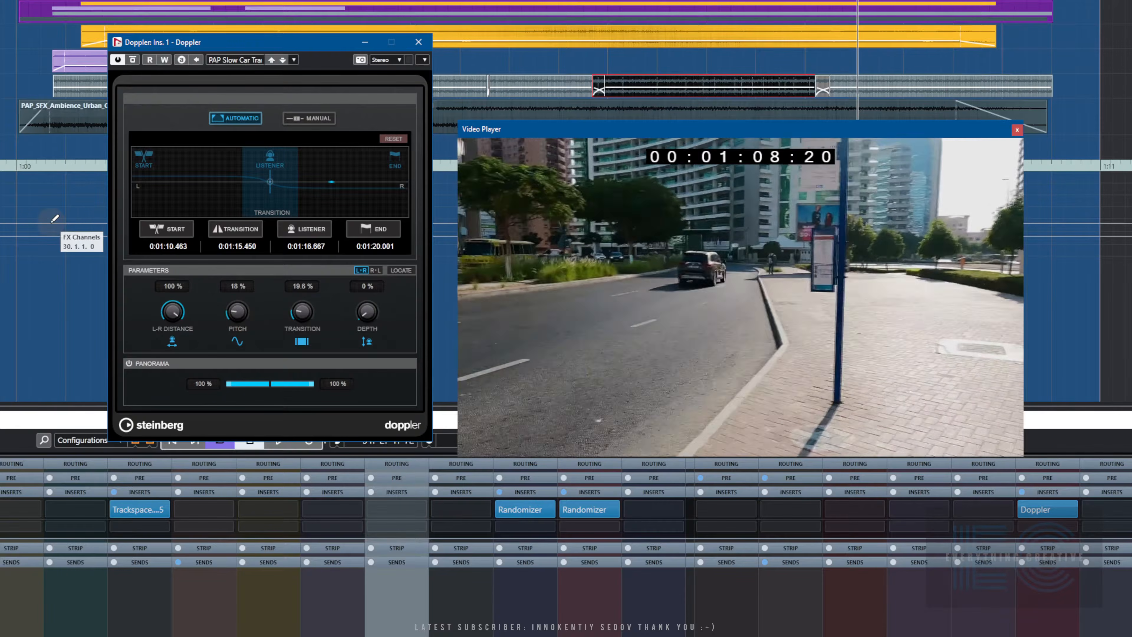
{"action": "key", "text": "KP_Subtract"}
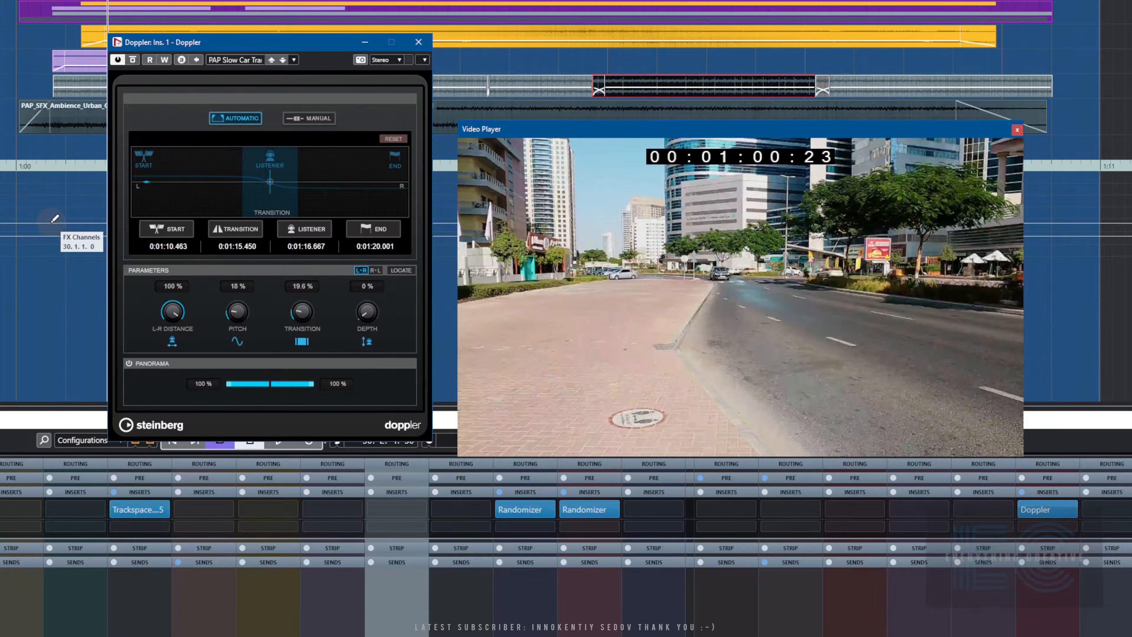
{"action": "key", "text": "space"}
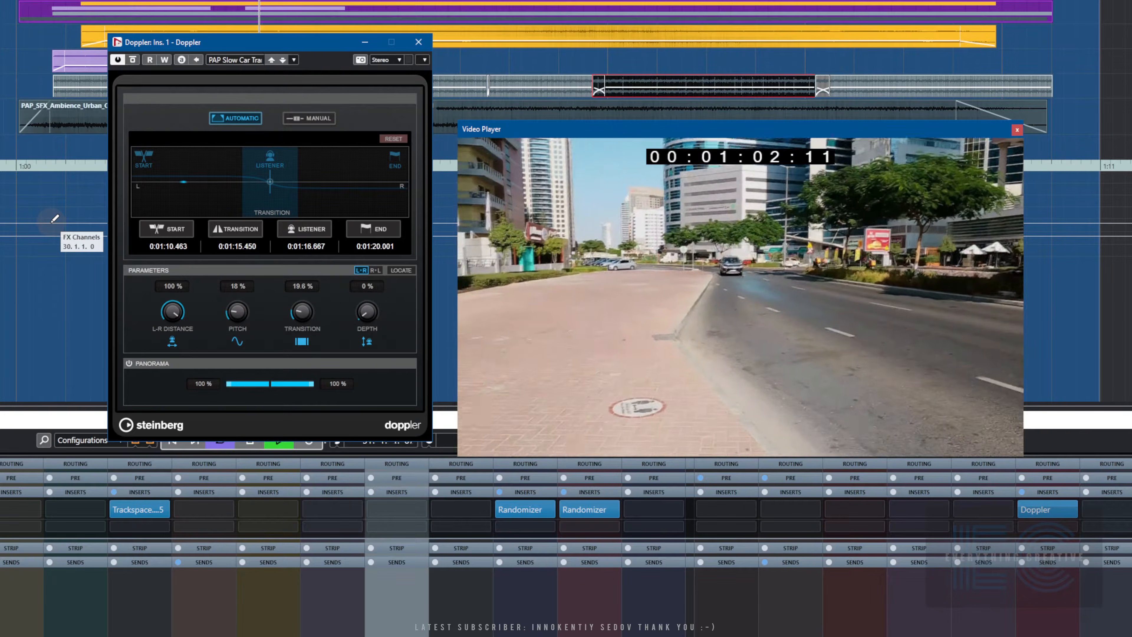
{"action": "key", "text": "space"}
{"action": "key", "text": "space"}
{"action": "key", "text": "space"}
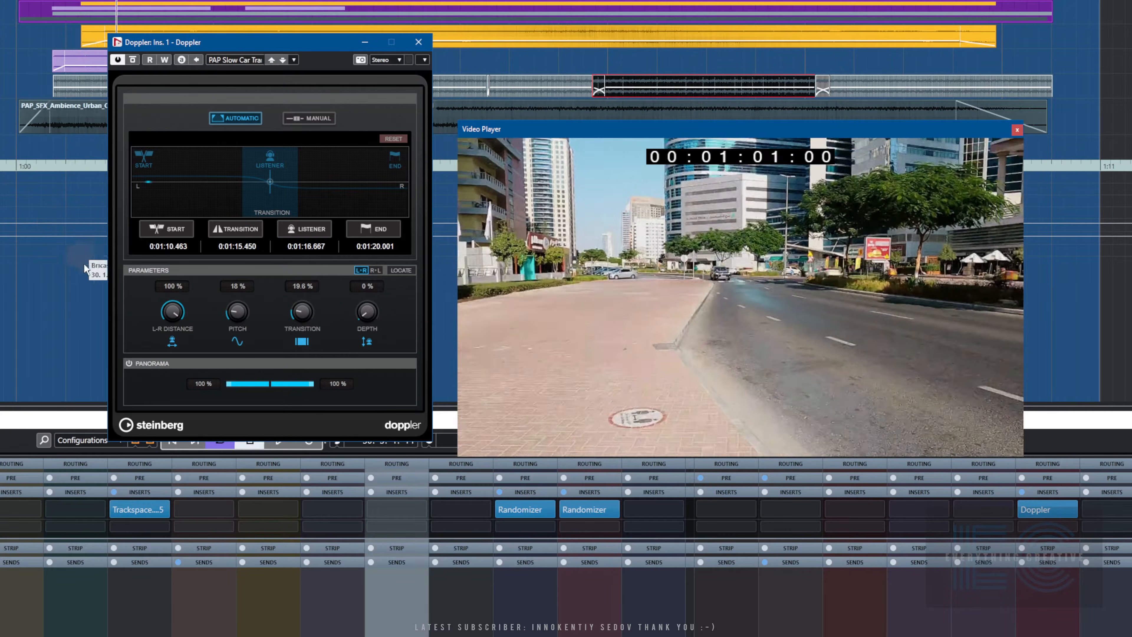
Bypass Doppler and play the car pass-by from about 1:01 to compare it without the effect
{"action": "left_click_drag", "start_coordinate": [166, 42], "coordinate": [206, 139]}
{"action": "left_click", "coordinate": [89, 285]}
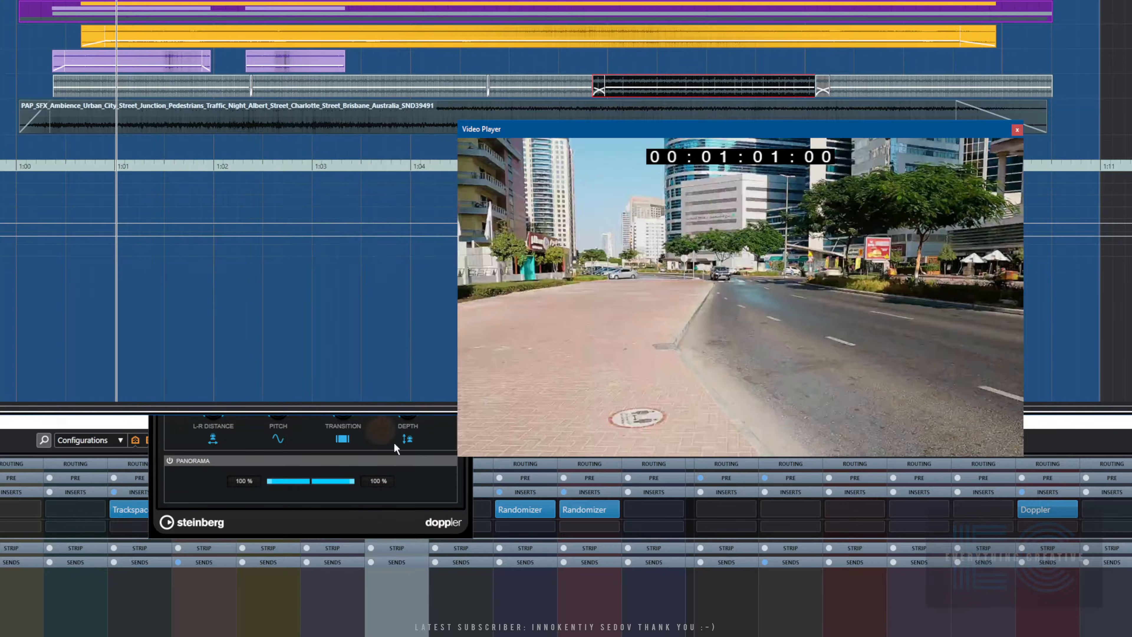
{"action": "left_click", "coordinate": [332, 533]}
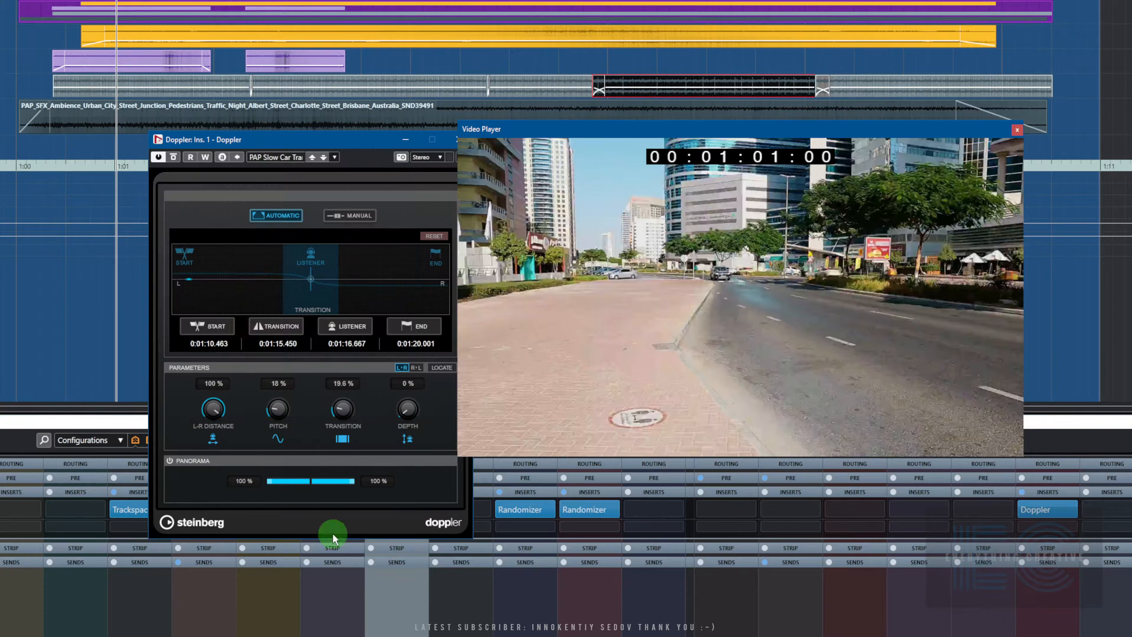
{"action": "left_click", "coordinate": [173, 157]}
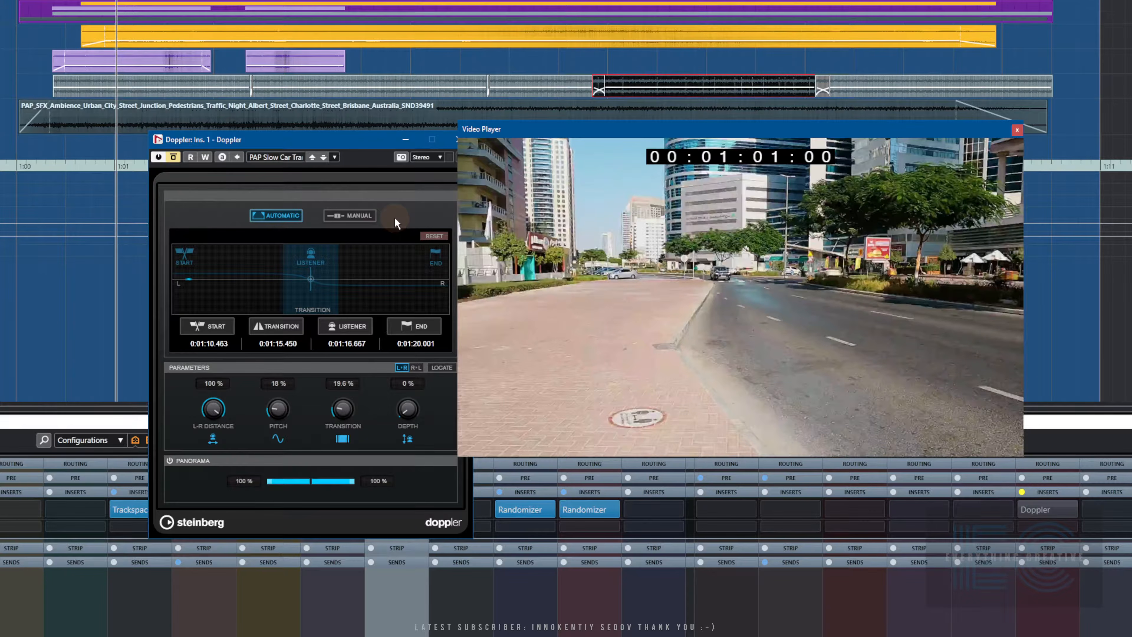
{"action": "key", "text": "space"}
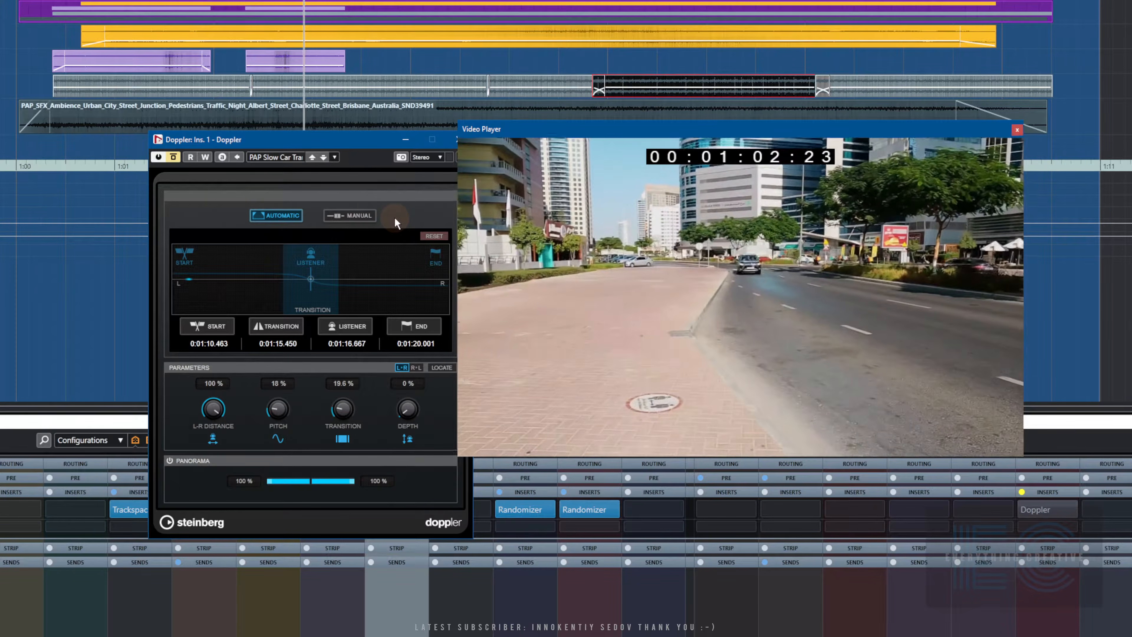
{"action": "key", "text": "alt+Tab"}
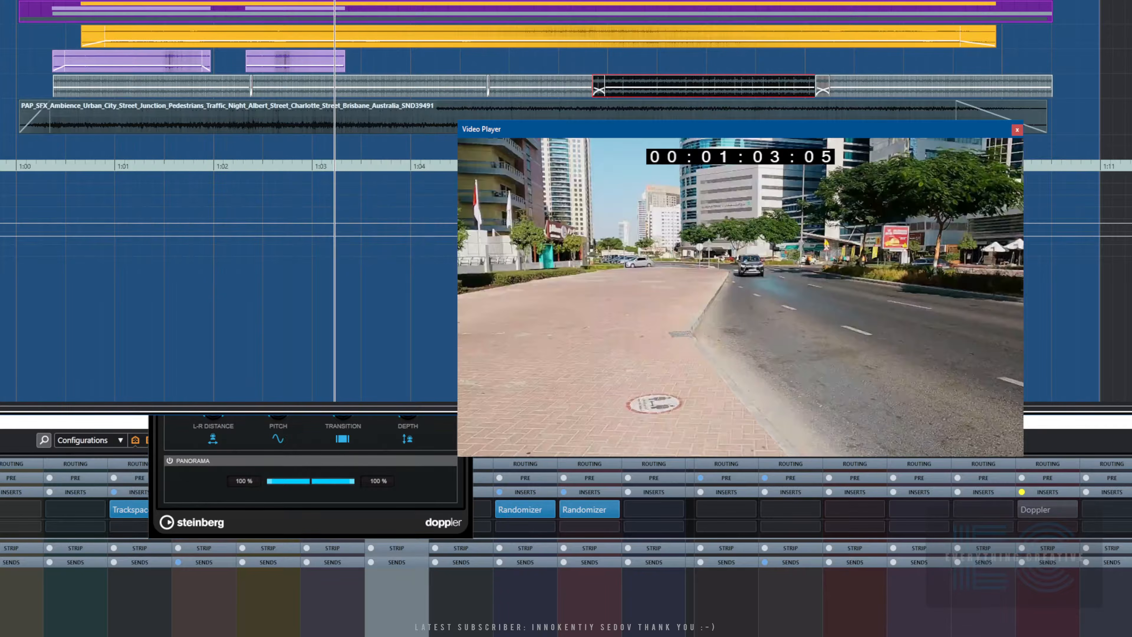
{"action": "key", "text": "KP_Subtract"}
{"action": "key", "text": "space"}
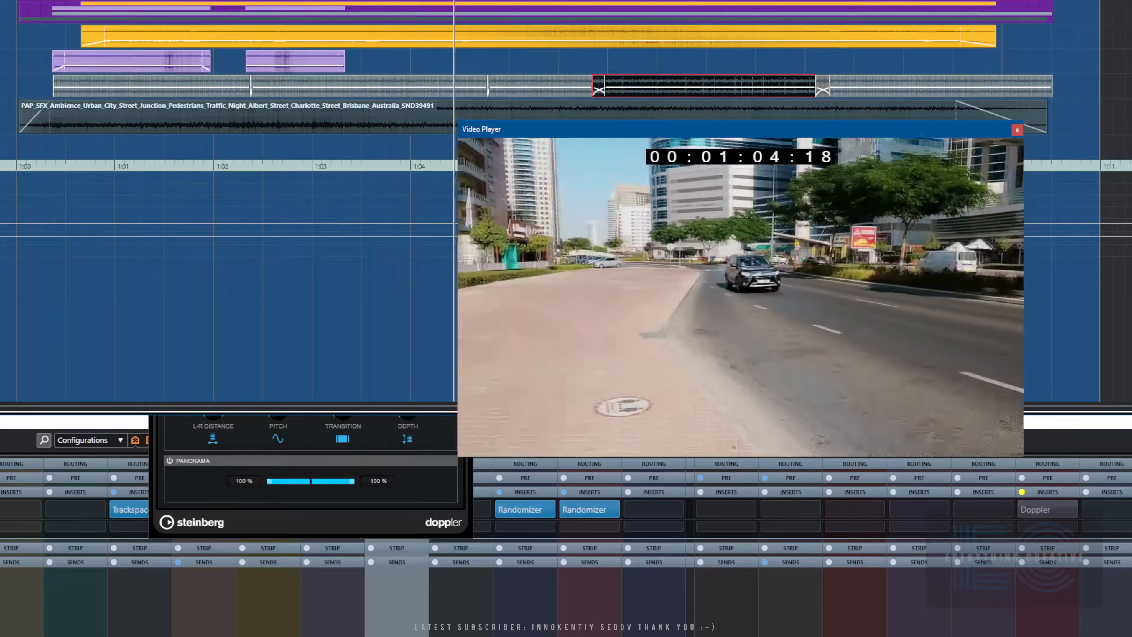
{"action": "key", "text": "KP_Subtract"}
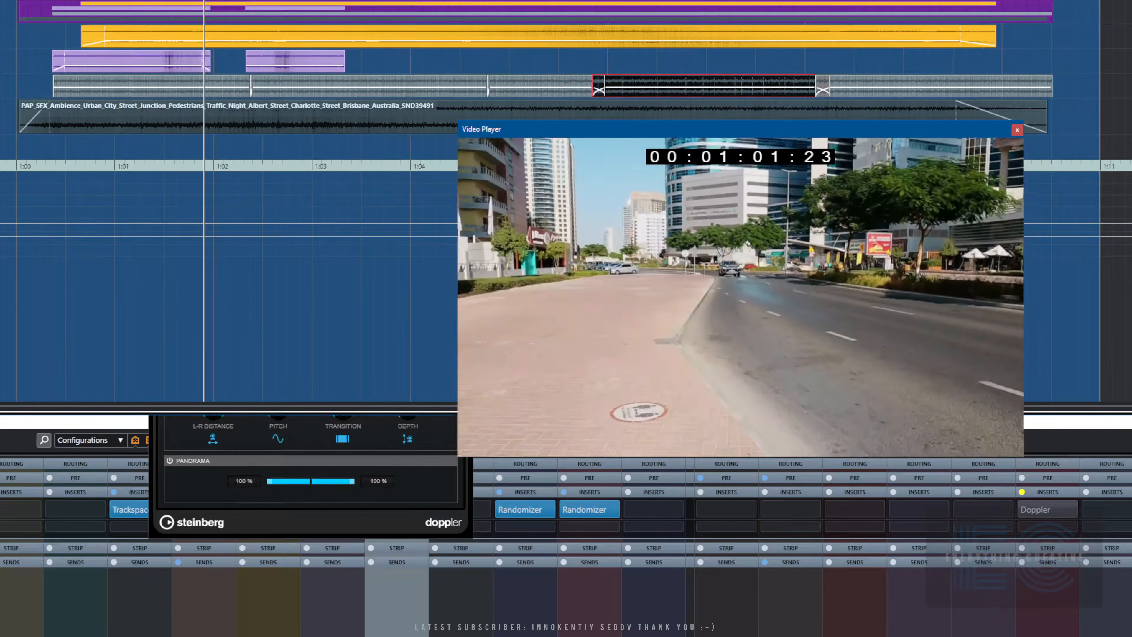
{"action": "key", "text": "l"}
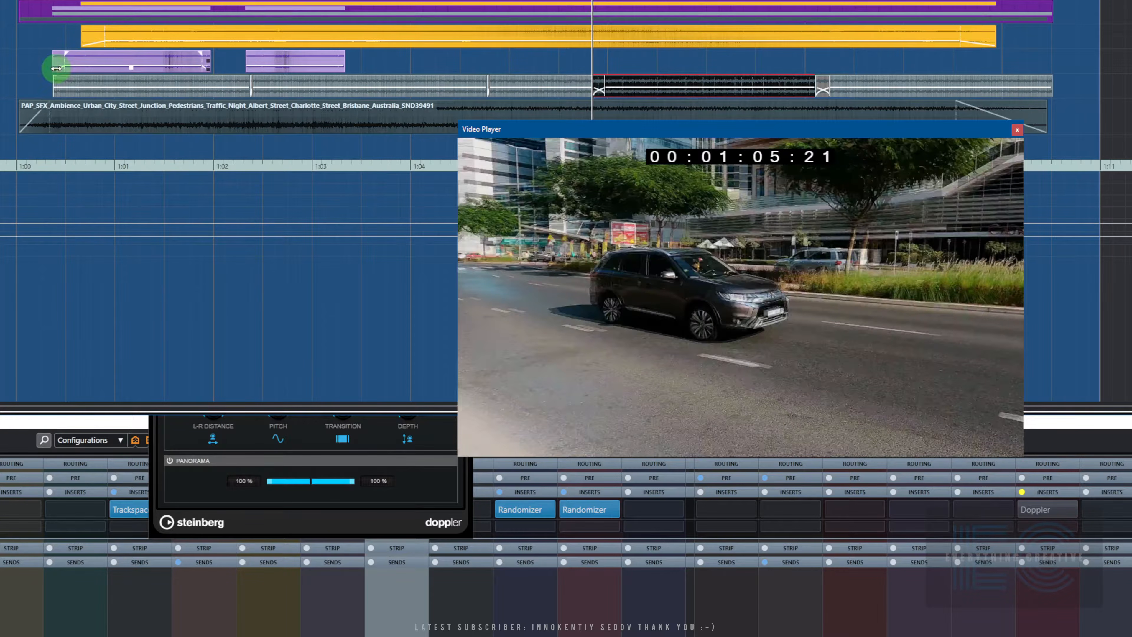
Trim the two Abrupt Car Stop clips to short sections at about 1:01.4 to 1:01.8 and 1:02.5 to 1:02.9
{"action": "left_click_drag", "start_coordinate": [54, 70], "coordinate": [16, 70]}
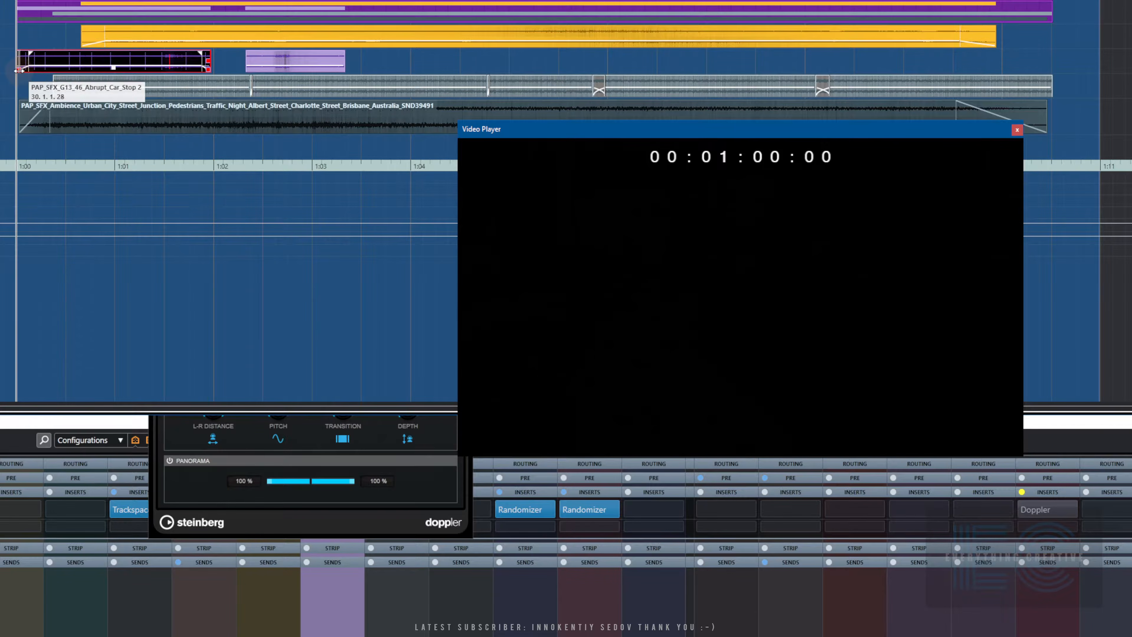
{"action": "left_click_drag", "start_coordinate": [19, 70], "coordinate": [266, 69]}
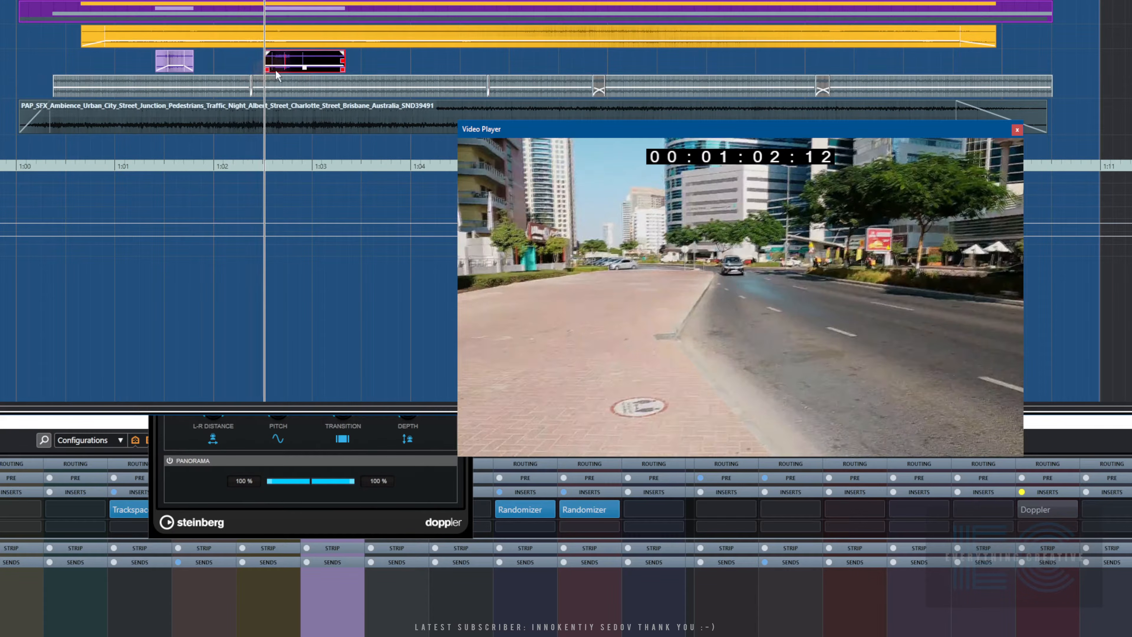
{"action": "left_click_drag", "start_coordinate": [344, 67], "coordinate": [304, 66]}
{"action": "key", "text": "KP_Subtract"}
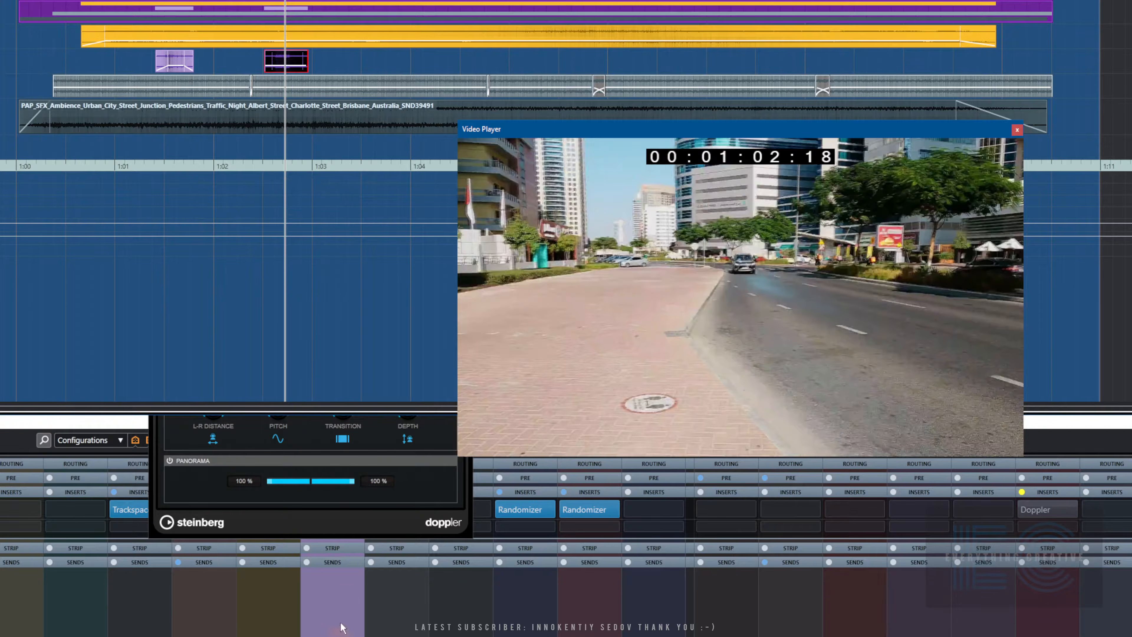
Reactivate the bypassed Doppler insert in the mixer and open its editor
{"action": "left_click", "coordinate": [196, 475]}
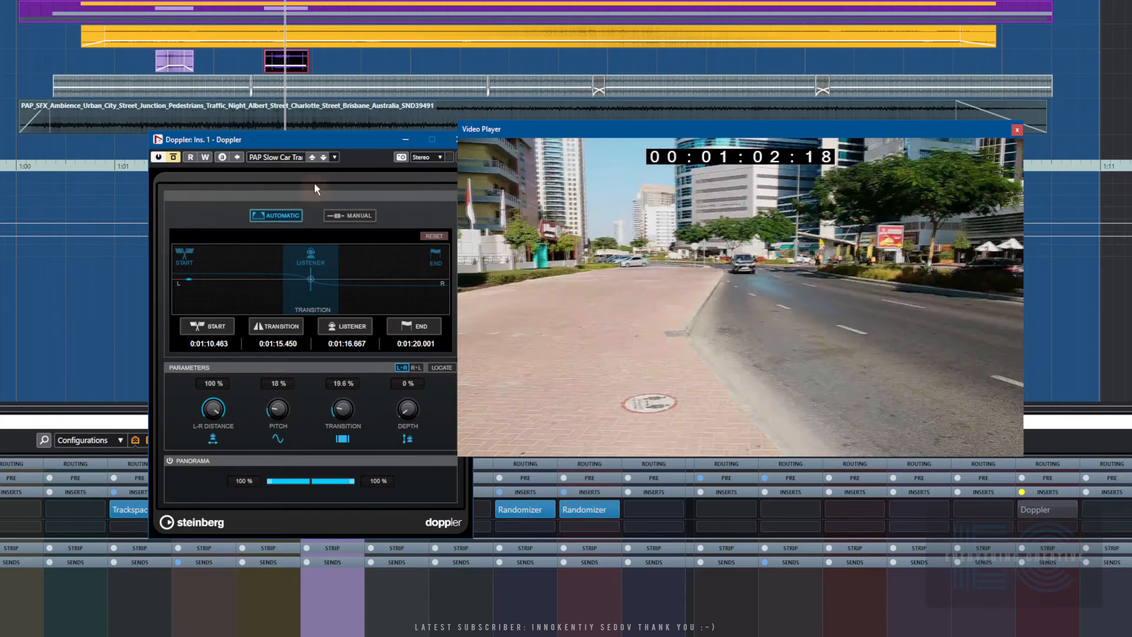
{"action": "left_click_drag", "start_coordinate": [310, 143], "coordinate": [626, 182]}
{"action": "left_click", "coordinate": [325, 464]}
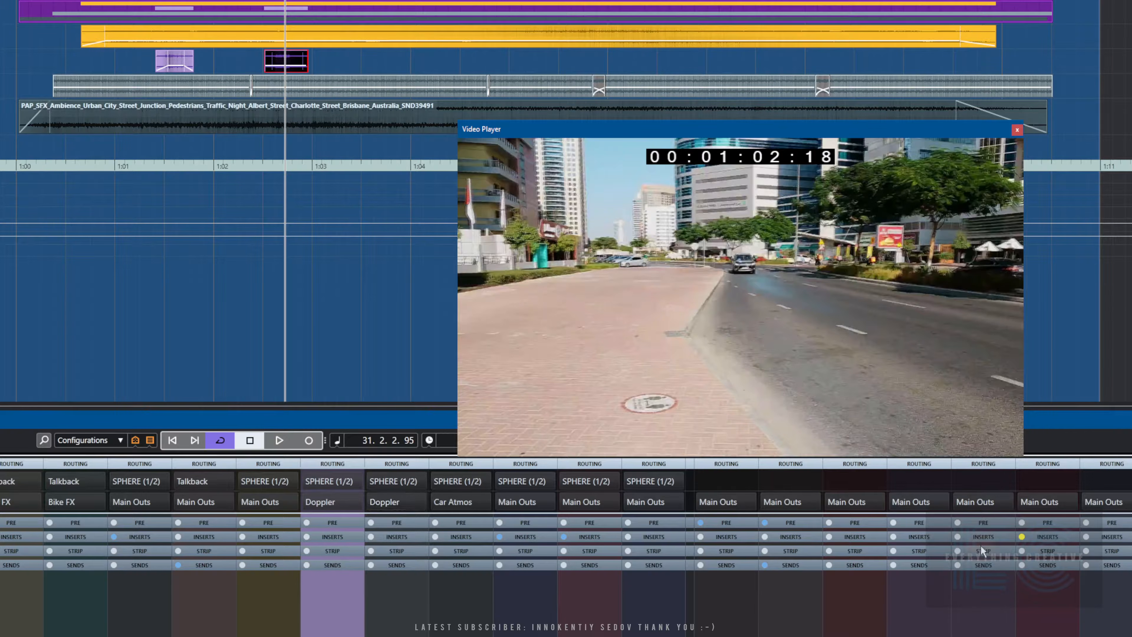
{"action": "left_click", "coordinate": [1051, 537]}
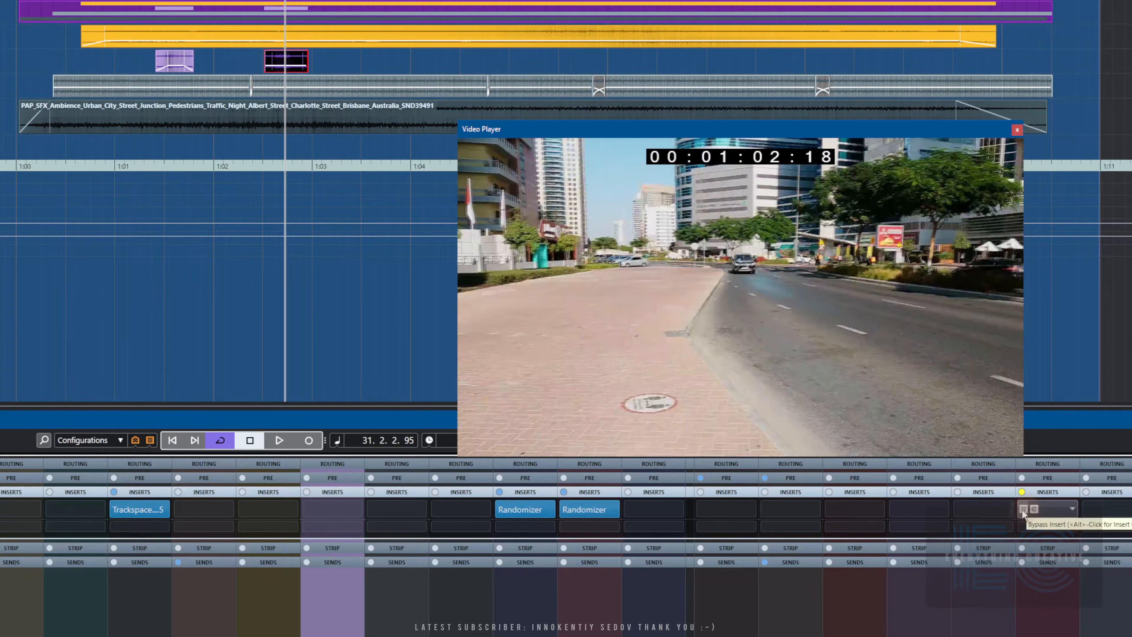
{"action": "left_click", "coordinate": [1033, 510]}
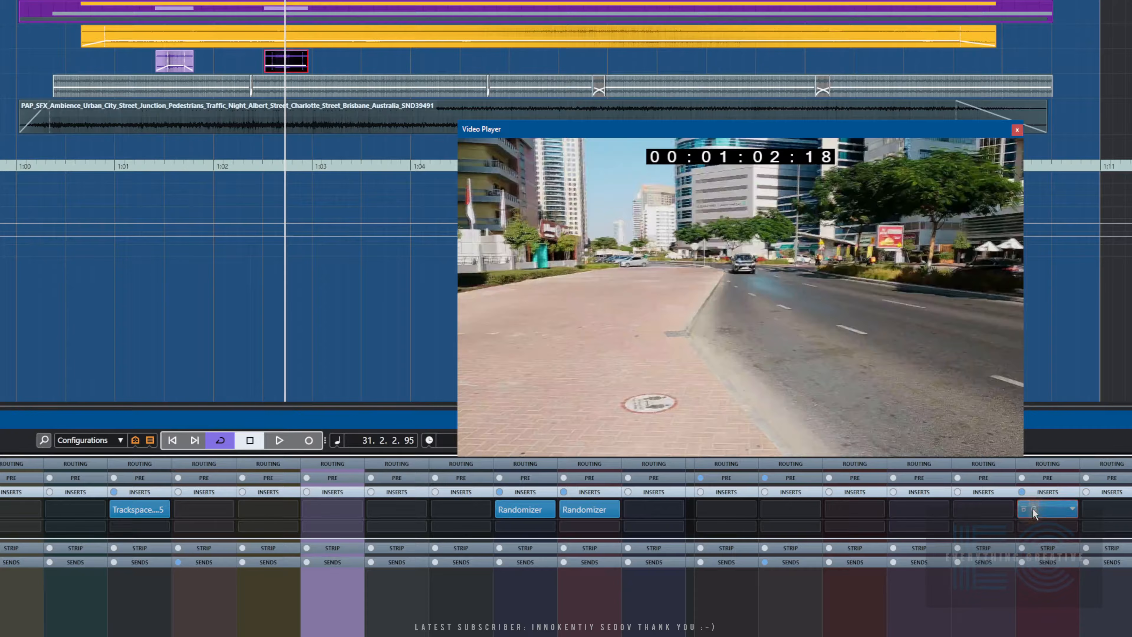
{"action": "left_click", "coordinate": [1034, 510]}
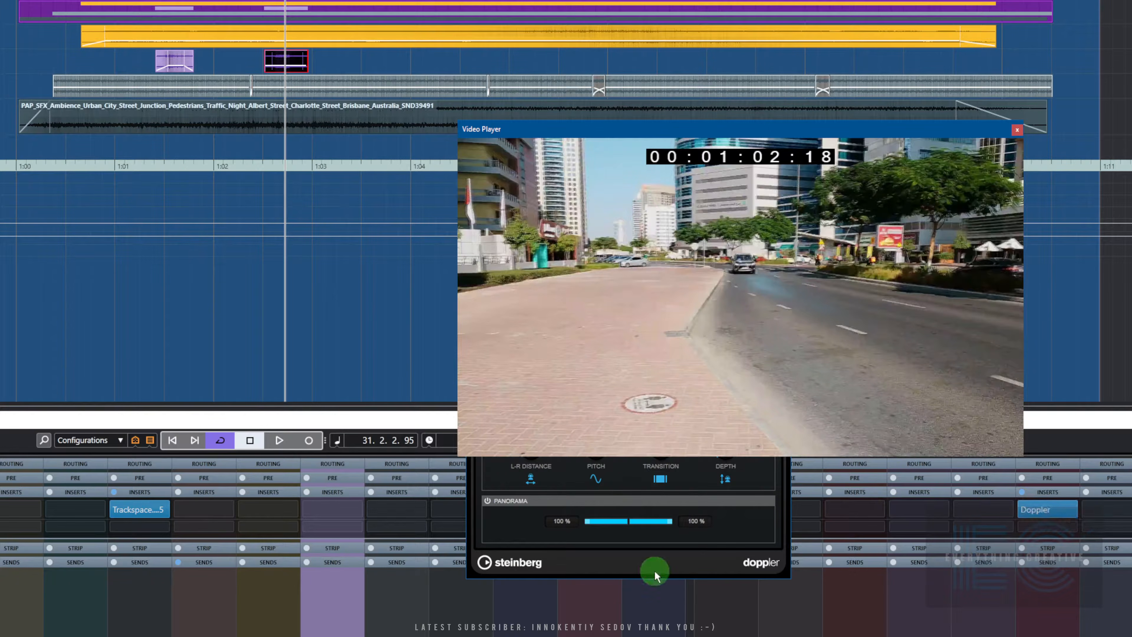
Arrange the Doppler editor and the video player side by side with the Doppler editor in front
{"action": "left_click_drag", "start_coordinate": [617, 130], "coordinate": [808, 153]}
{"action": "left_click_drag", "start_coordinate": [583, 162], "coordinate": [183, 151]}
{"action": "left_click_drag", "start_coordinate": [820, 157], "coordinate": [555, 151]}
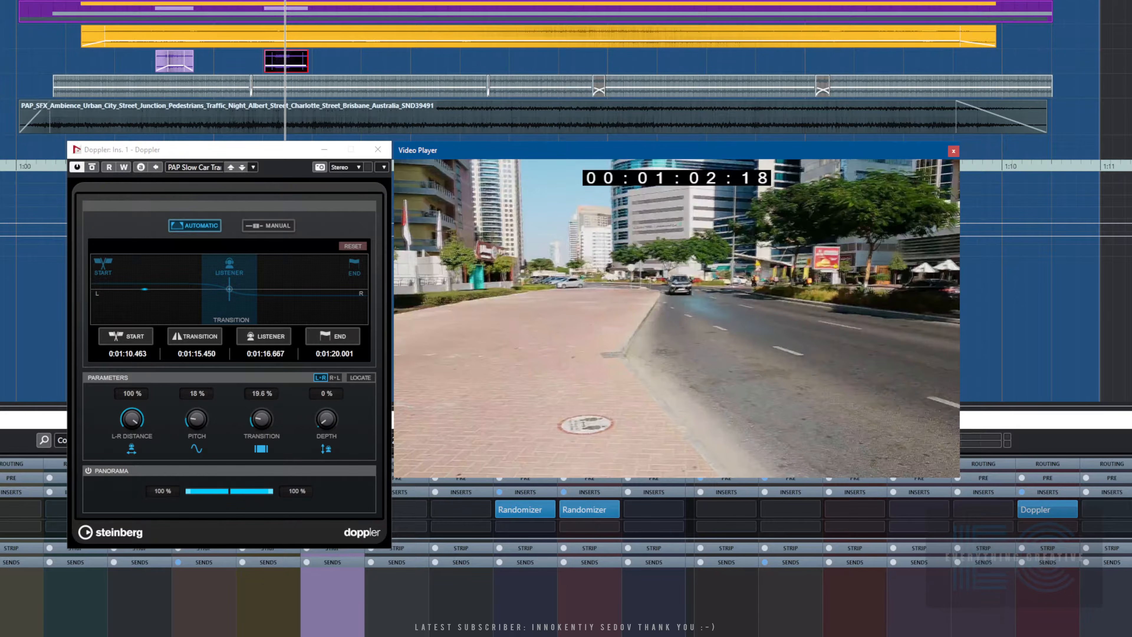
{"action": "left_click", "coordinate": [3, 103]}
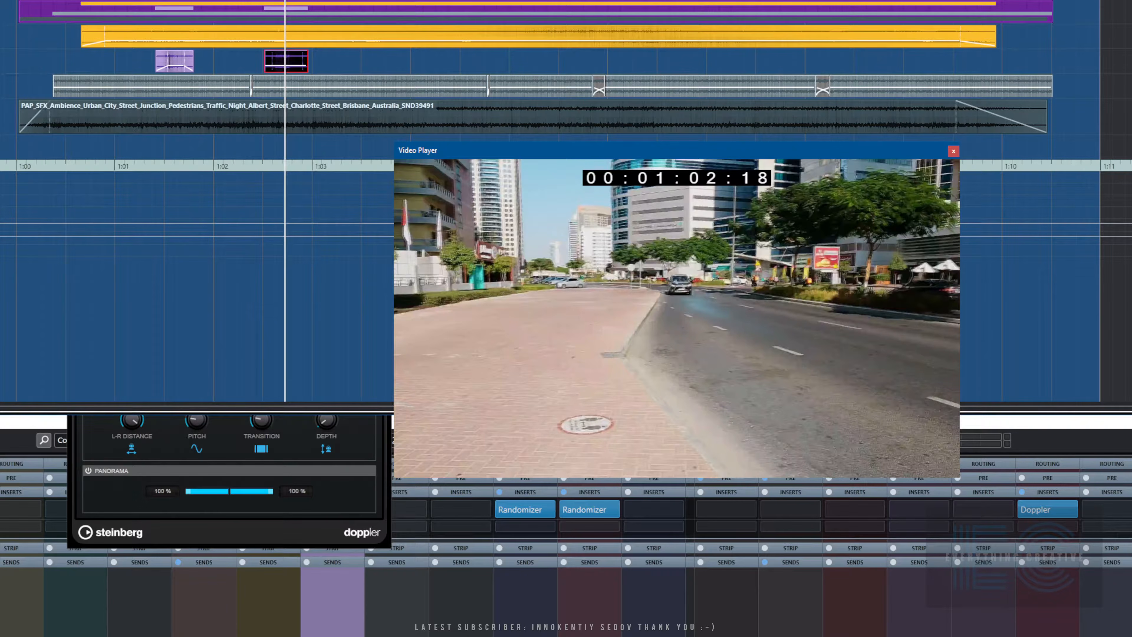
{"action": "left_click", "coordinate": [165, 533]}
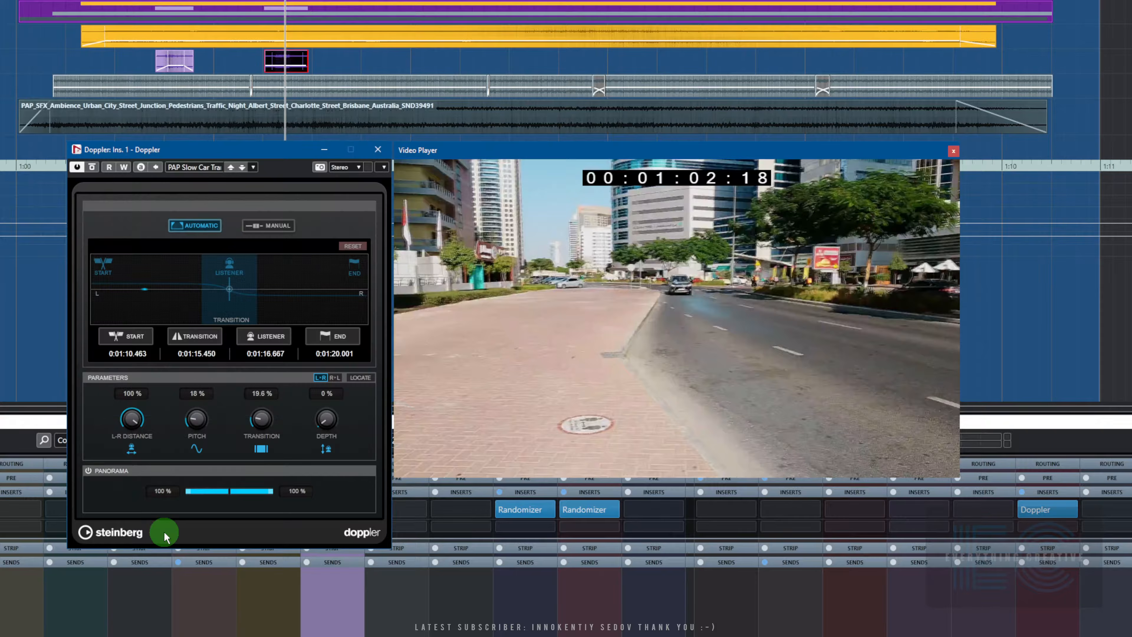
Switch Doppler's Panorama off and back on, and play the pass-by through to about 1:08
{"action": "left_click", "coordinate": [88, 470]}
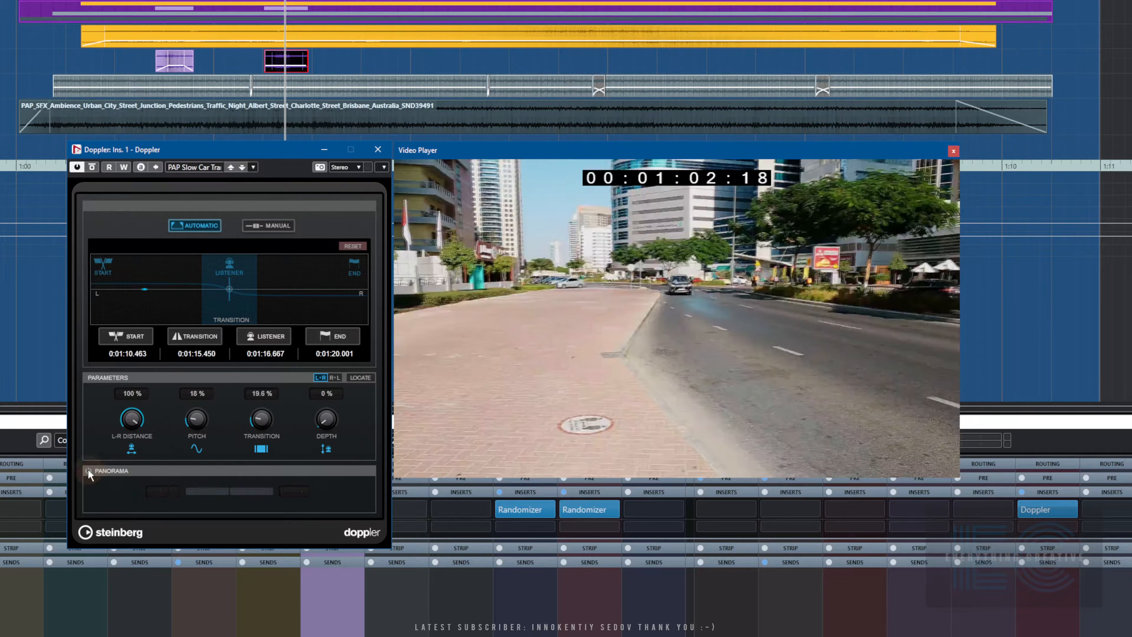
{"action": "left_click", "coordinate": [88, 469]}
{"action": "key", "text": "KP_Subtract"}
{"action": "key", "text": "space"}
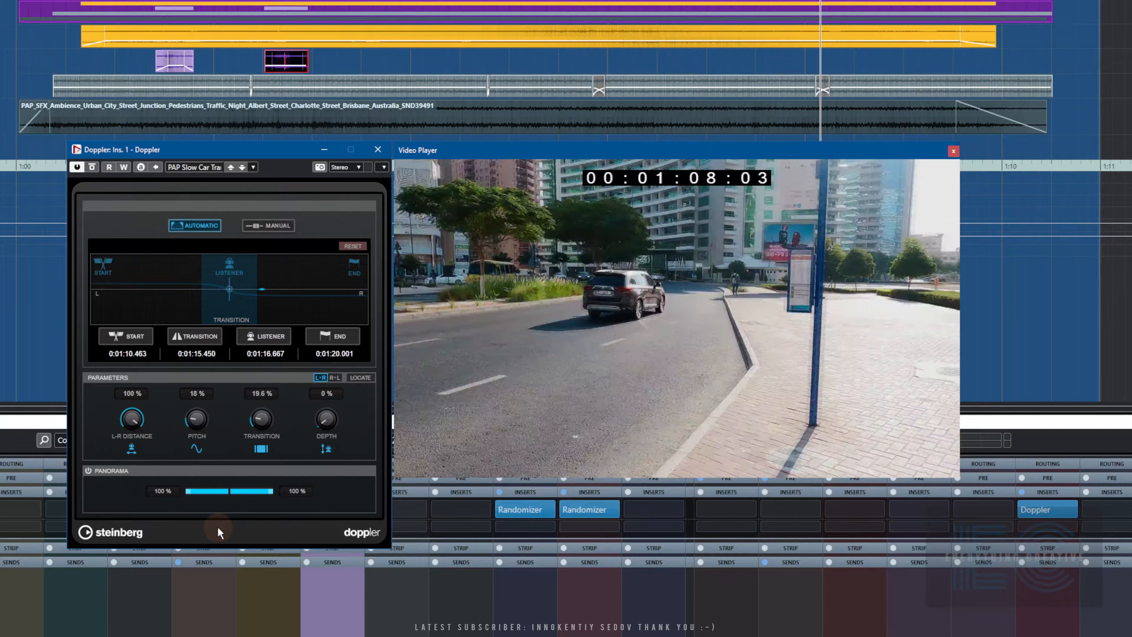
Replay the whole car pass-by from just before 1:00 to about 1:08 to check the Doppler effect against picture
{"action": "key", "text": "KP_Subtract"}
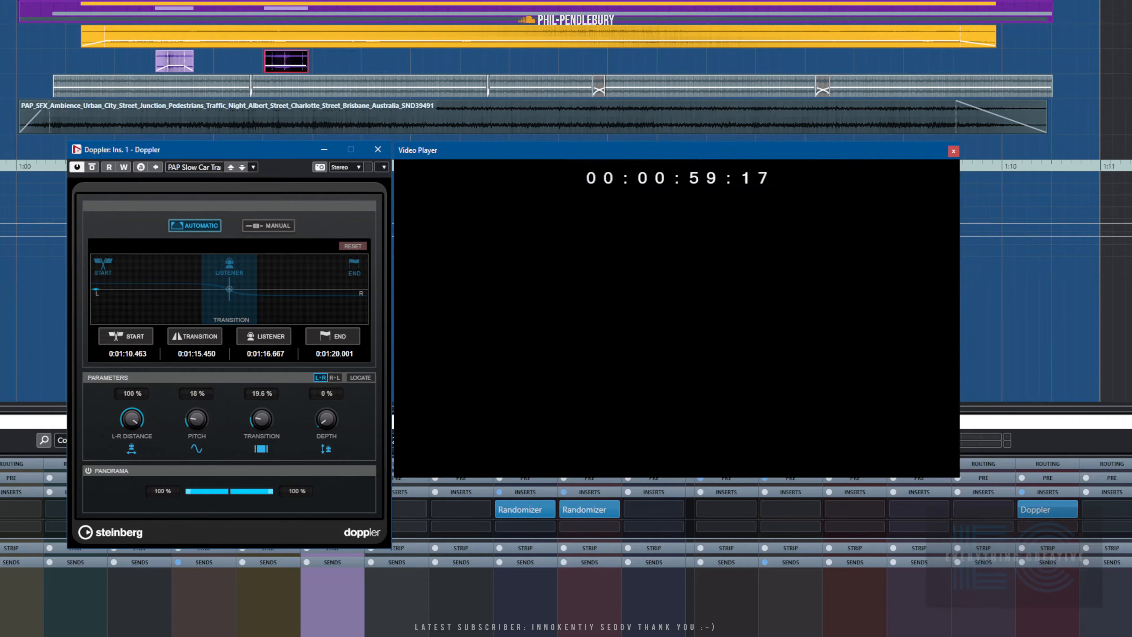
{"action": "key", "text": "alt+Tab"}
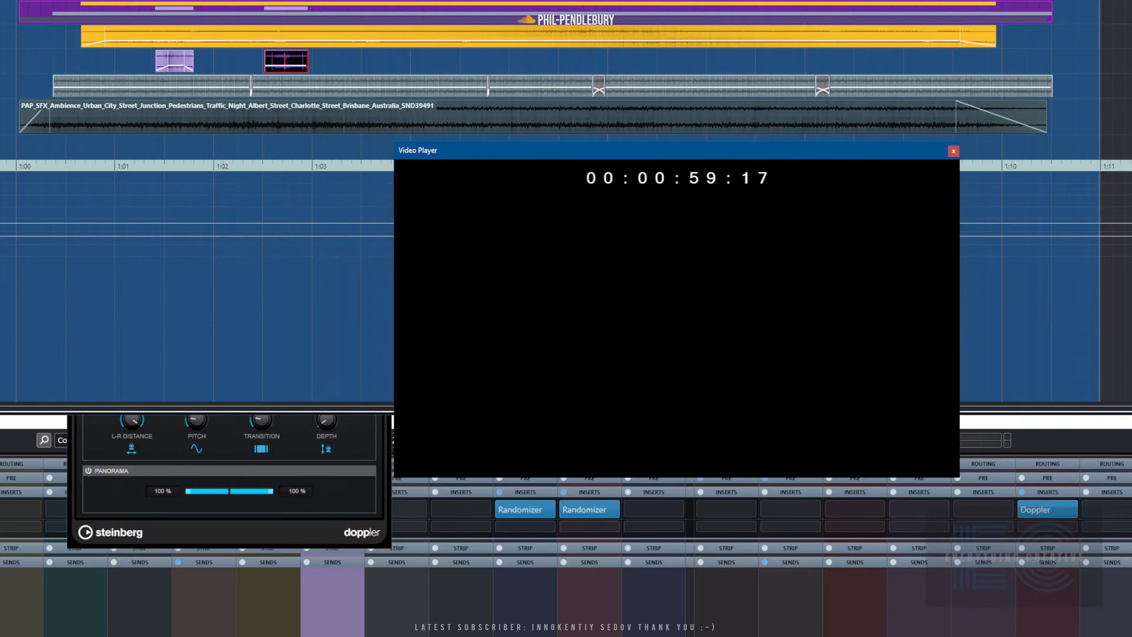
{"action": "key", "text": "space"}
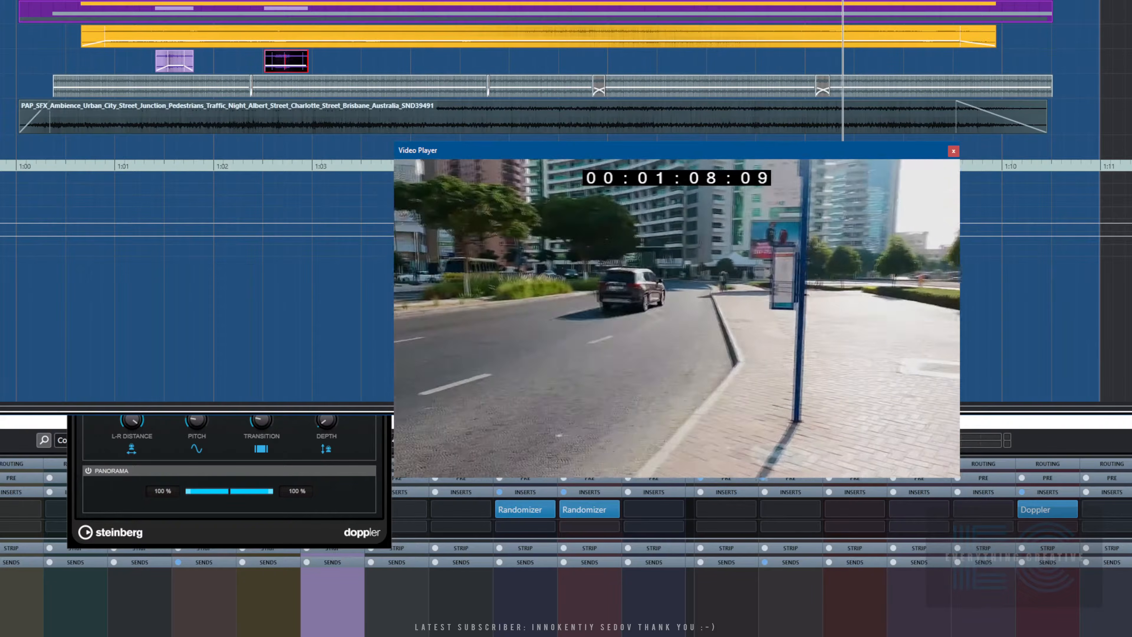
{"action": "key", "text": "space"}
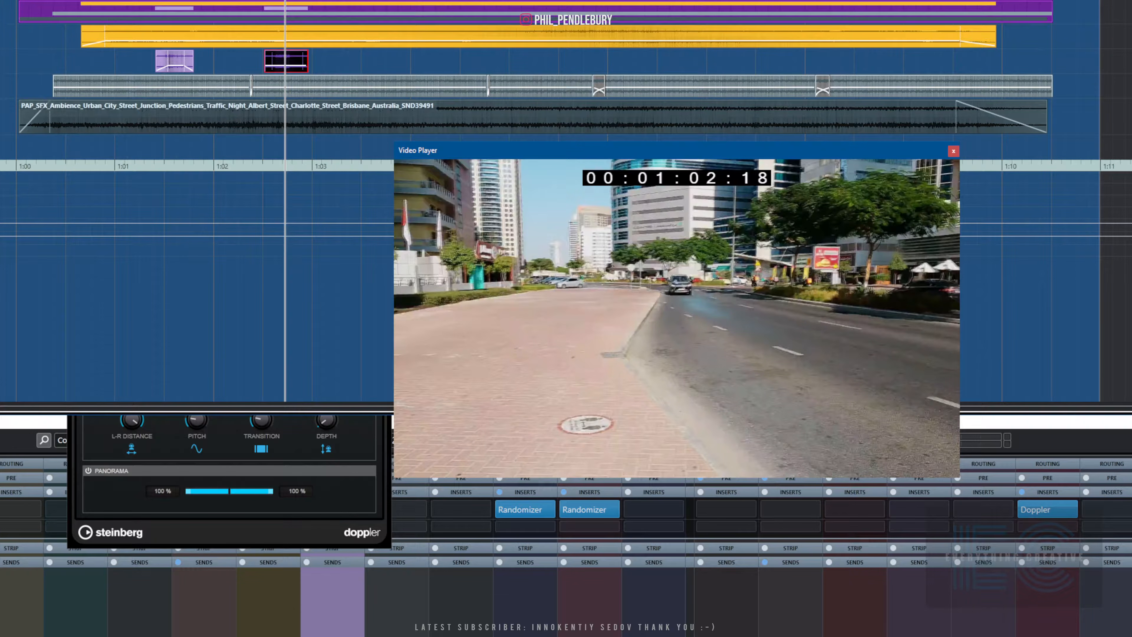
{"action": "key", "text": "KP_Subtract"}
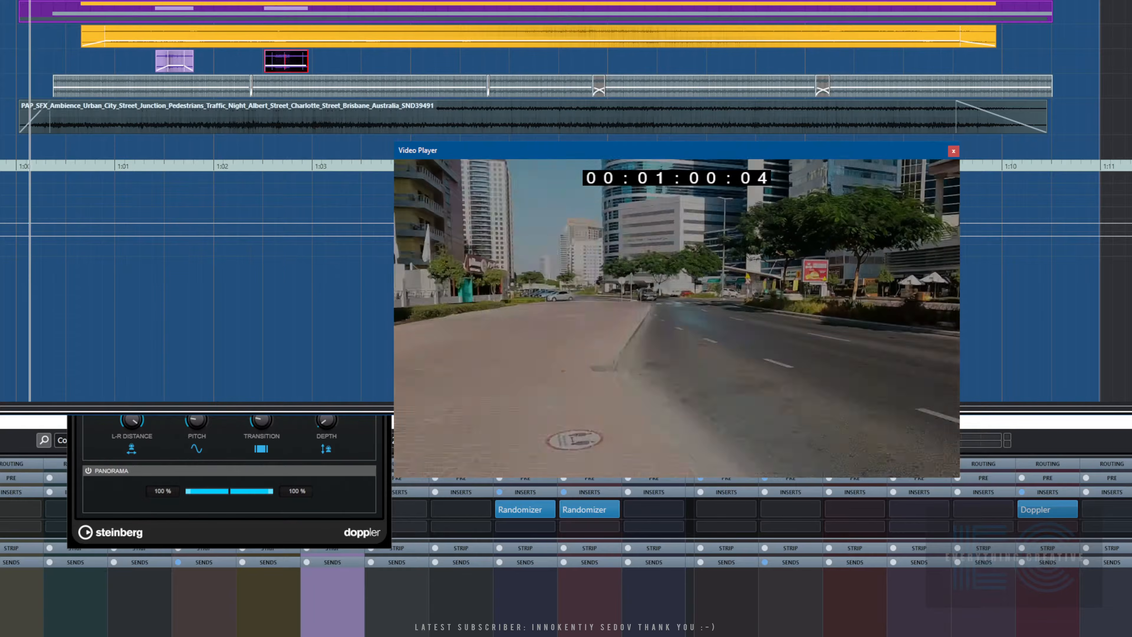
{"action": "key", "text": "space"}
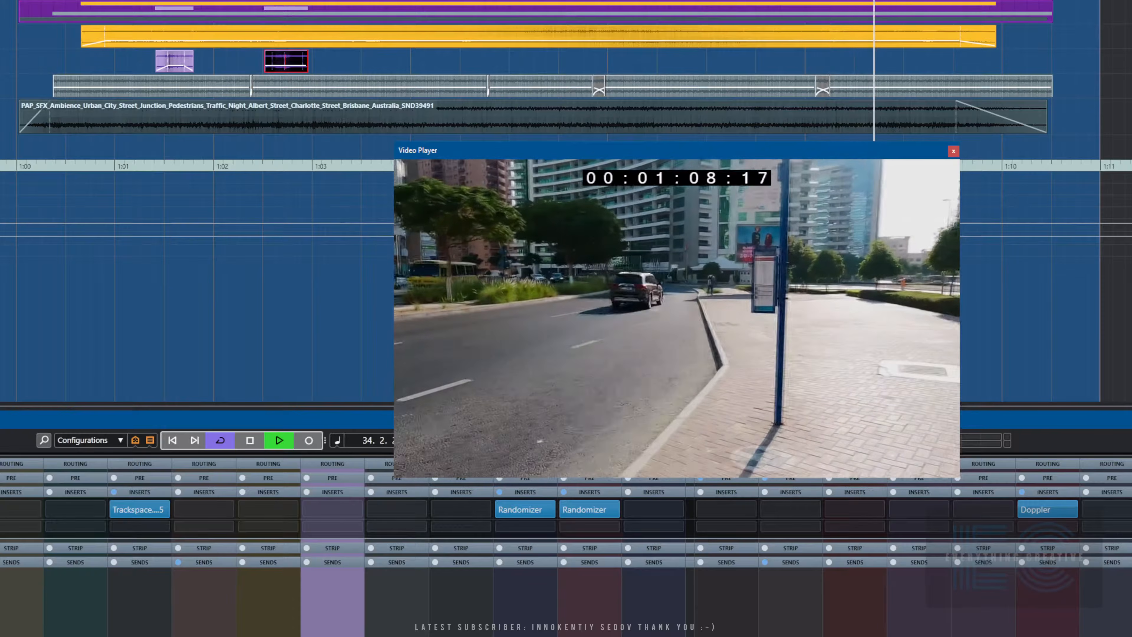
{"action": "key", "text": "space"}
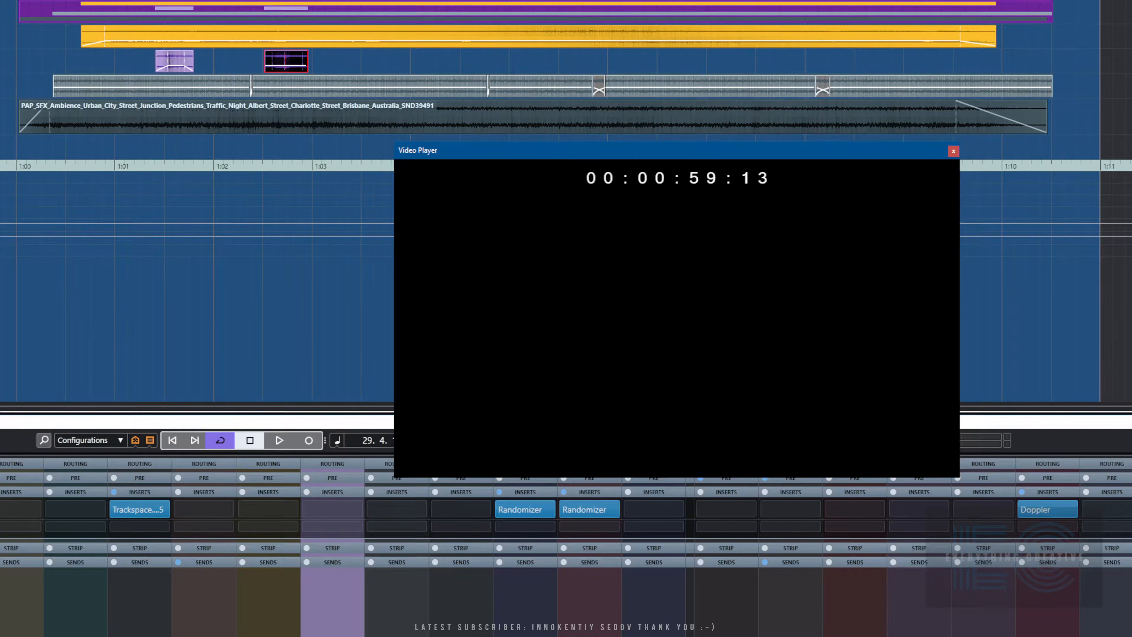
Reposition the video player over the timeline while playing the pass-by through to about 1:09
{"action": "key", "text": "space"}
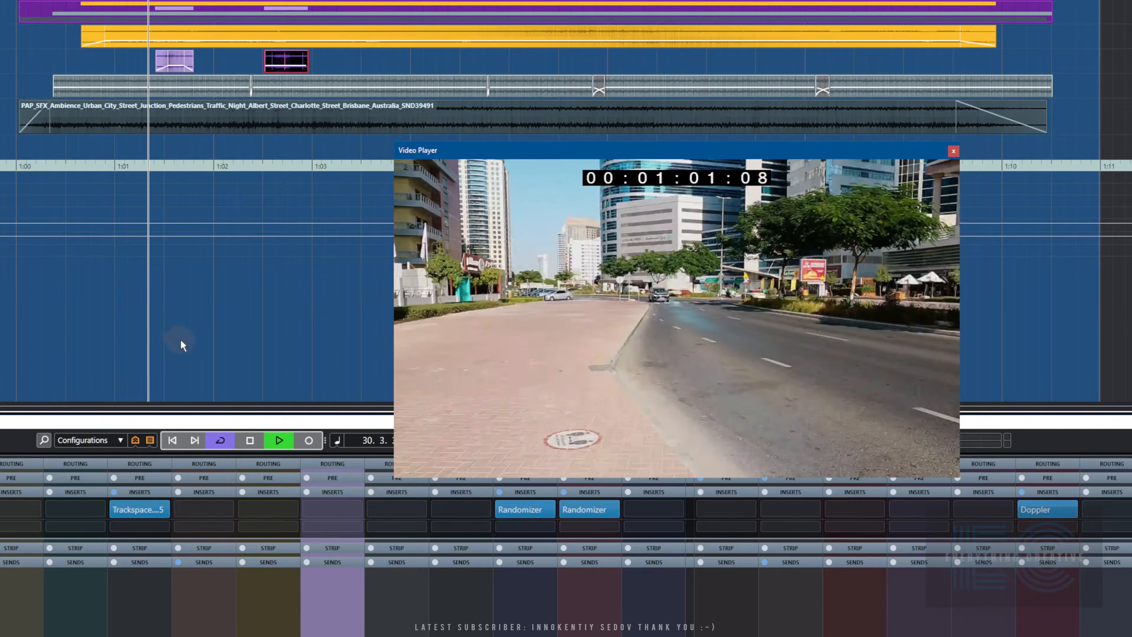
{"action": "left_click_drag", "start_coordinate": [589, 157], "coordinate": [453, 121]}
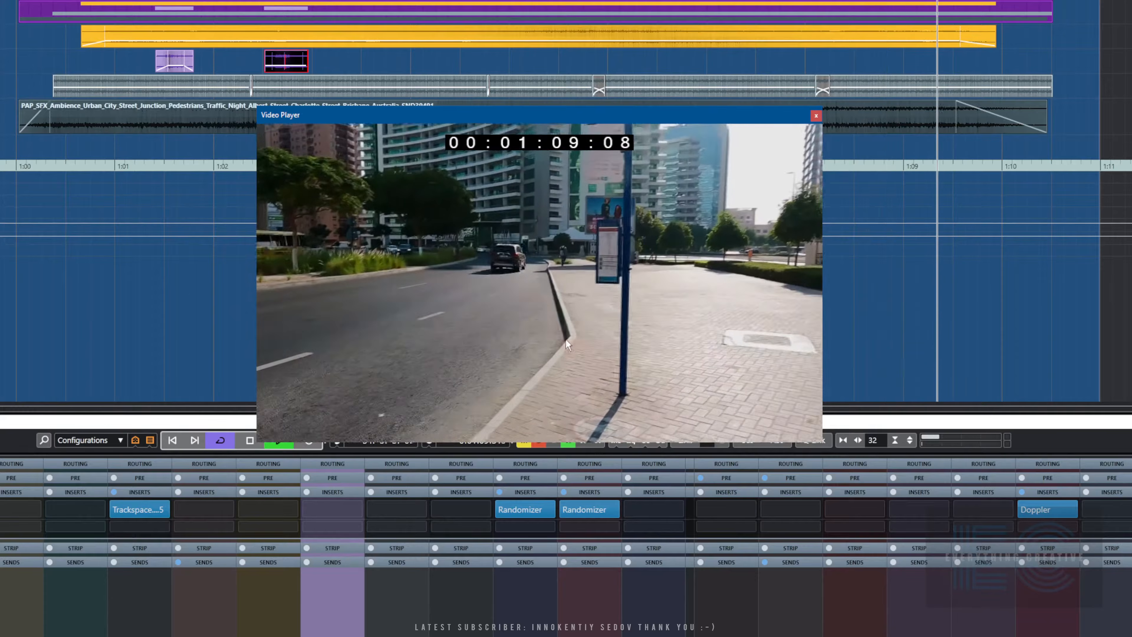
{"action": "key", "text": "space"}
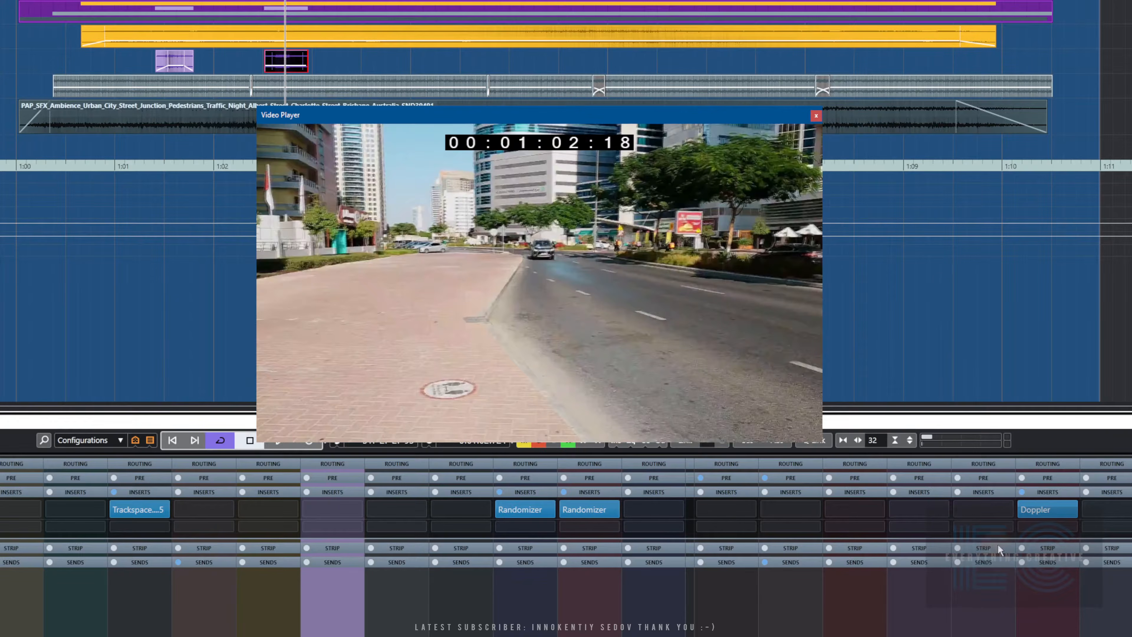
Play the whole car pass-by from 0:59:13 to about 1:10 to check the sound against picture
{"action": "left_click", "coordinate": [1034, 509]}
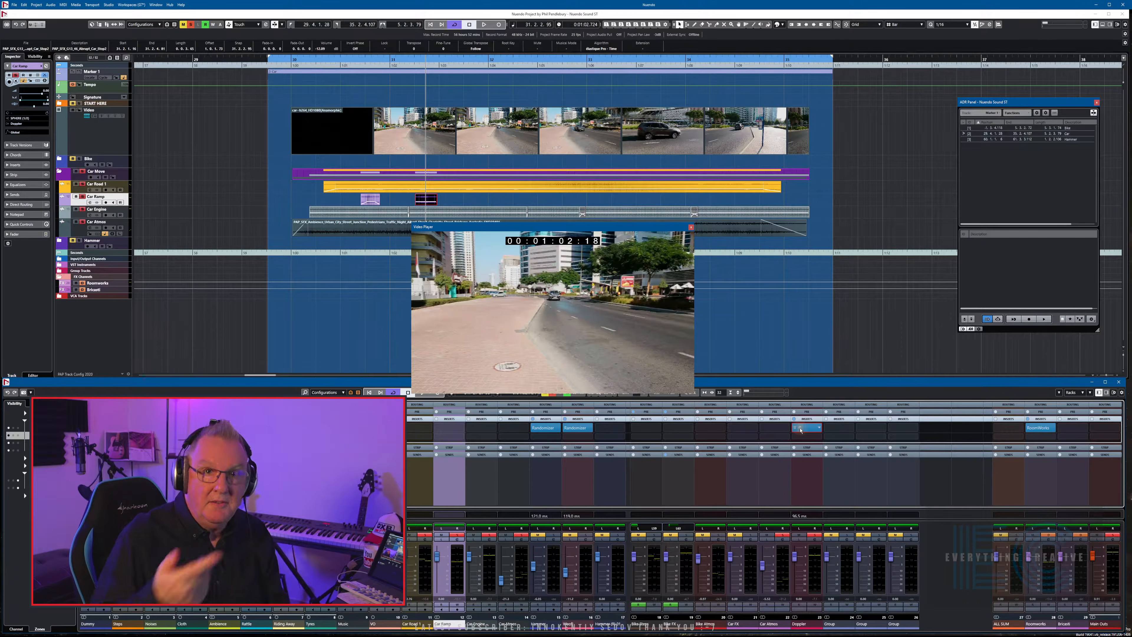
{"action": "key", "text": "KP_1"}
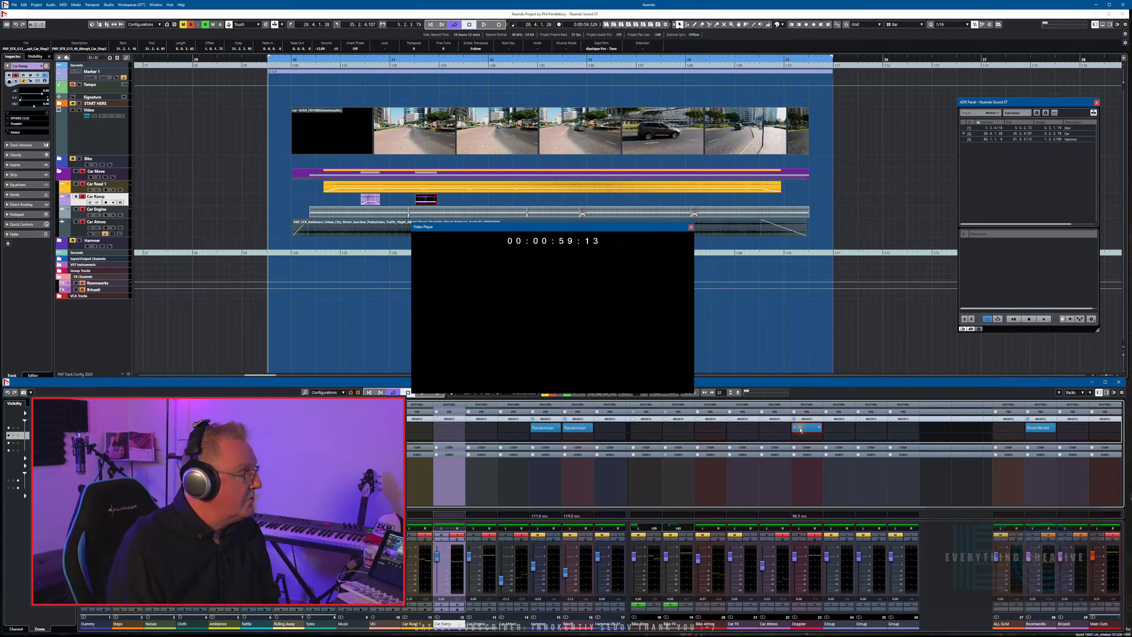
{"action": "key", "text": "space"}
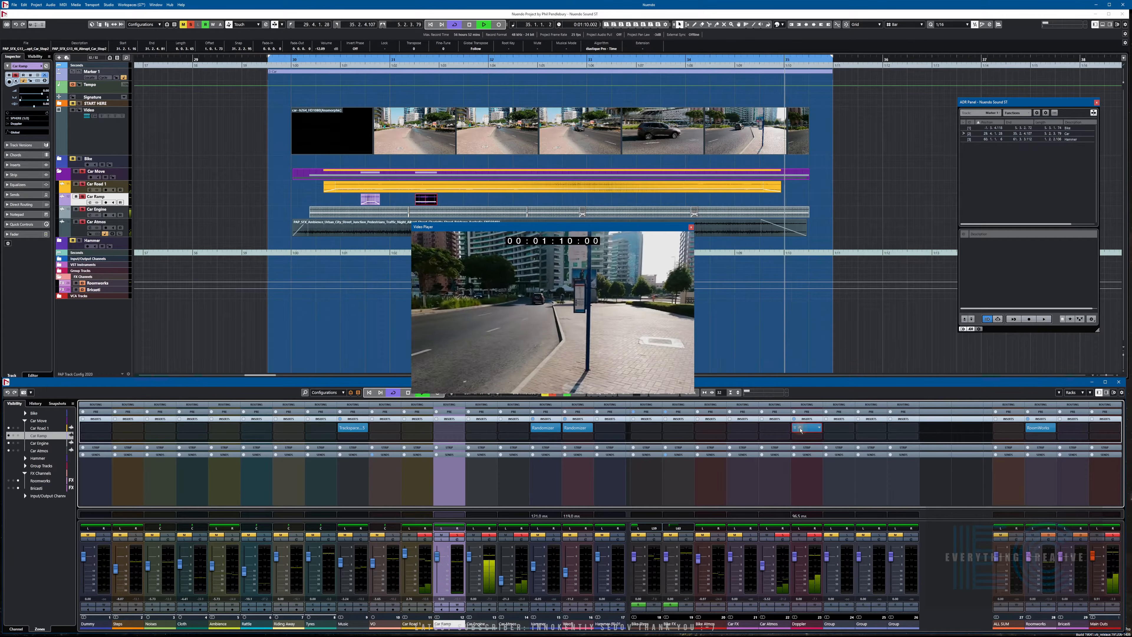
{"action": "key", "text": "space"}
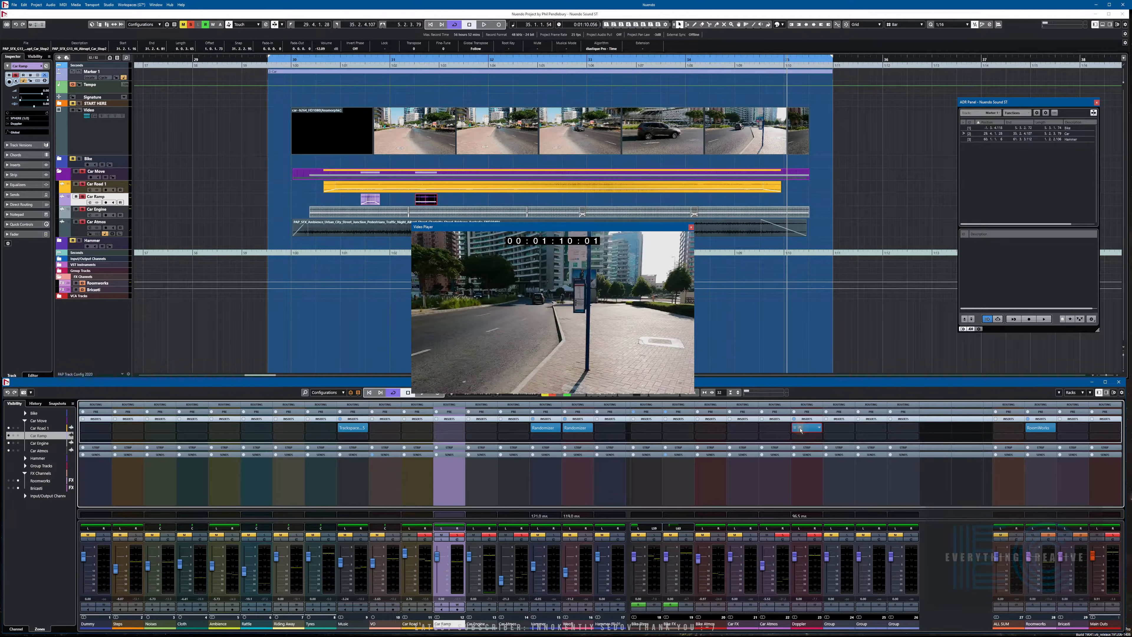
Replay the car's approach from about 1:01 to just before 1:04 and return to around 1:00:15
{"action": "key", "text": "KP_Subtract"}
{"action": "key", "text": "KP_Add"}
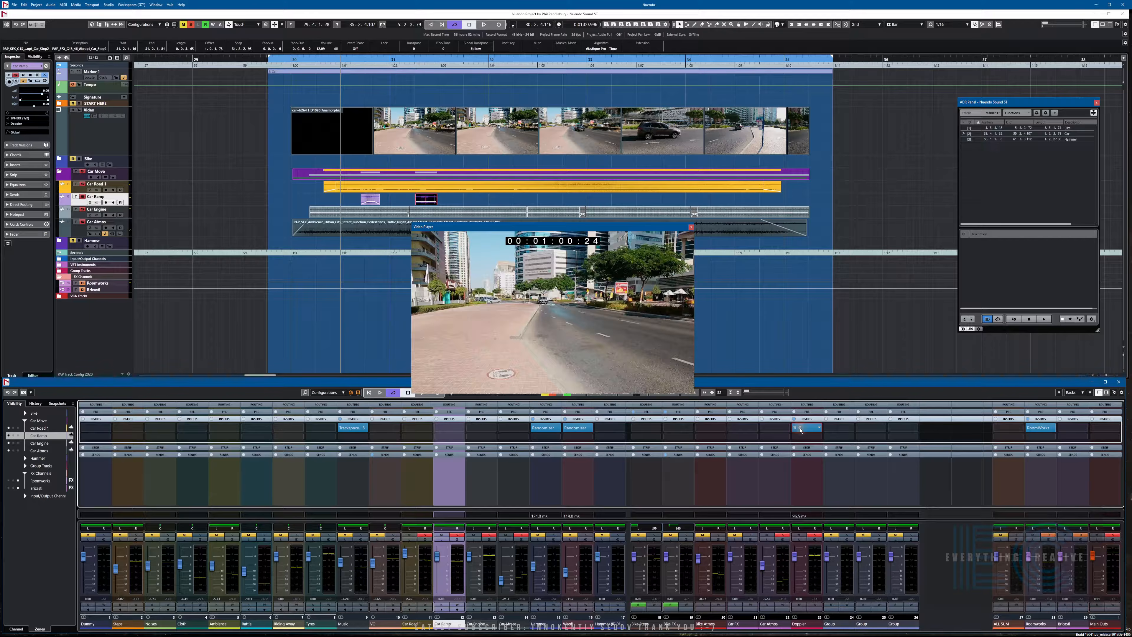
{"action": "key", "text": "space"}
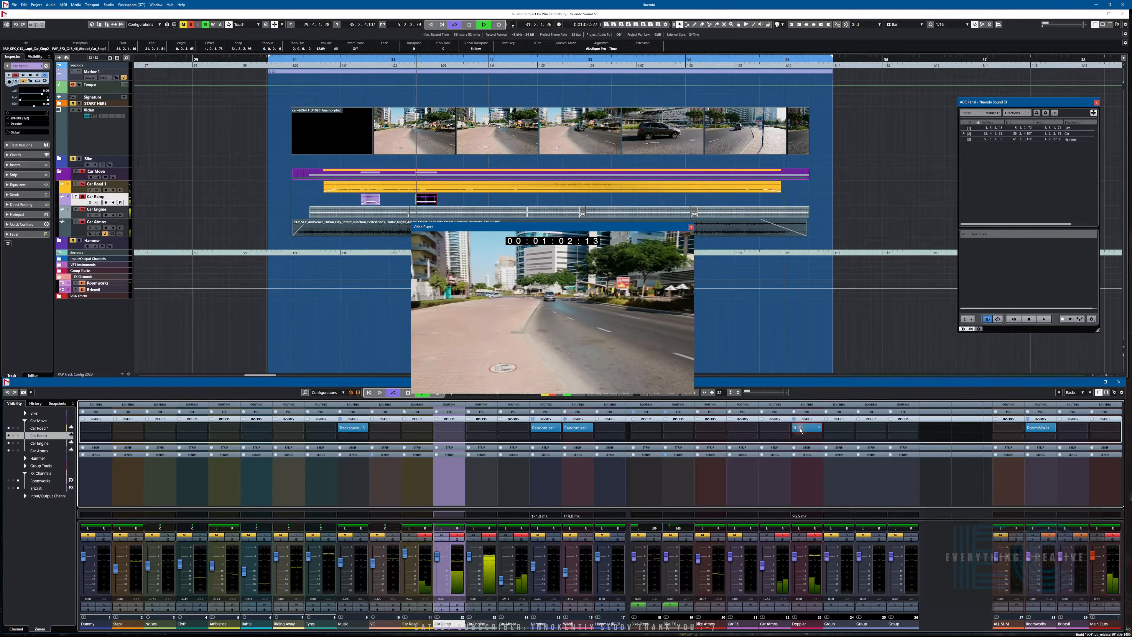
{"action": "key", "text": "space"}
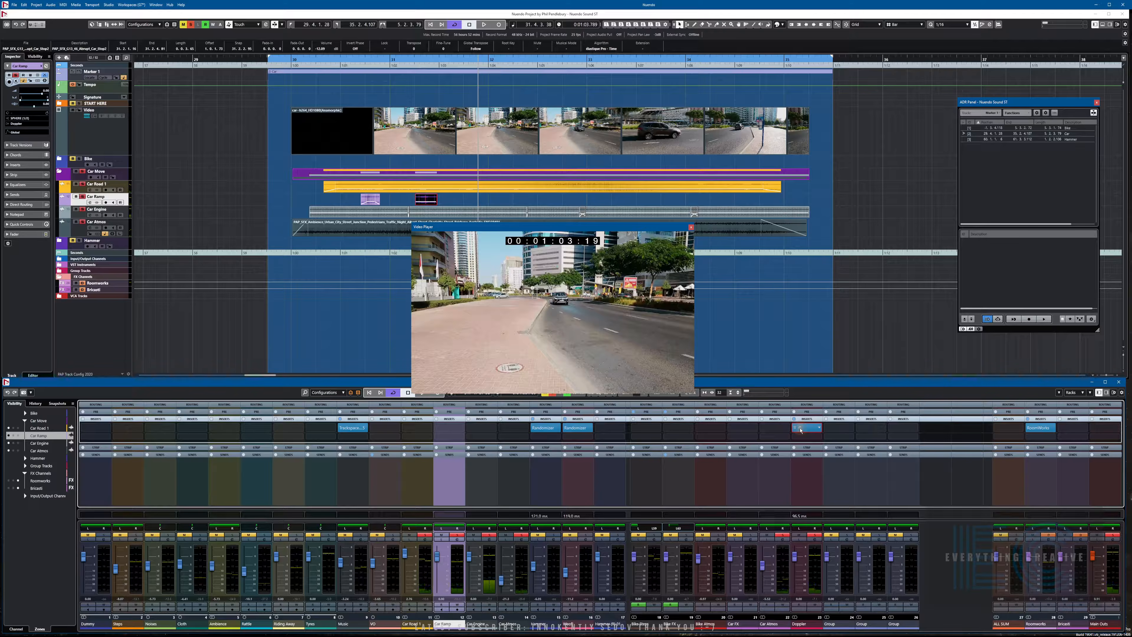
{"action": "key", "text": "KP_Subtract"}
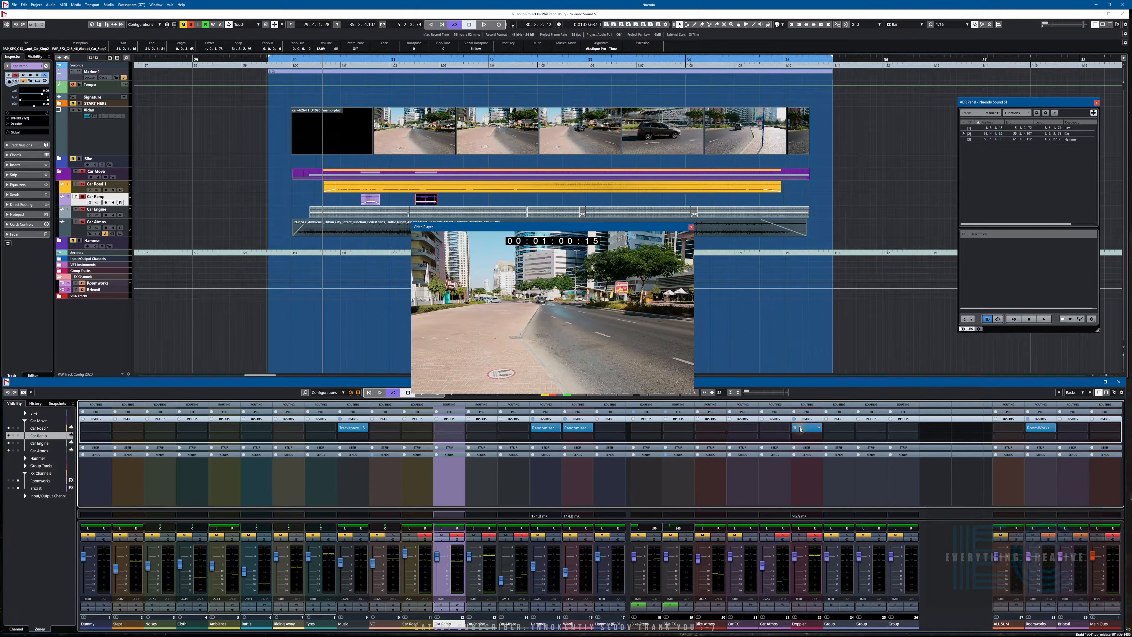
Open the Doppler editor and place it beside the video player so both are fully visible
{"action": "left_click", "coordinate": [800, 429]}
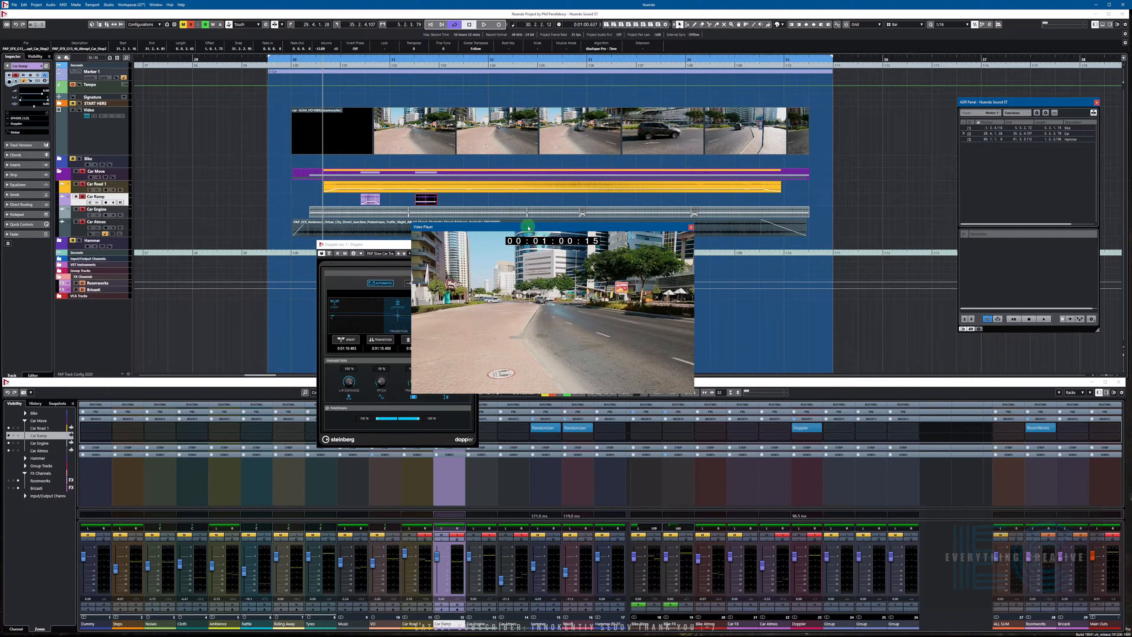
{"action": "left_click_drag", "start_coordinate": [528, 228], "coordinate": [609, 248]}
{"action": "left_click_drag", "start_coordinate": [412, 245], "coordinate": [424, 225]}
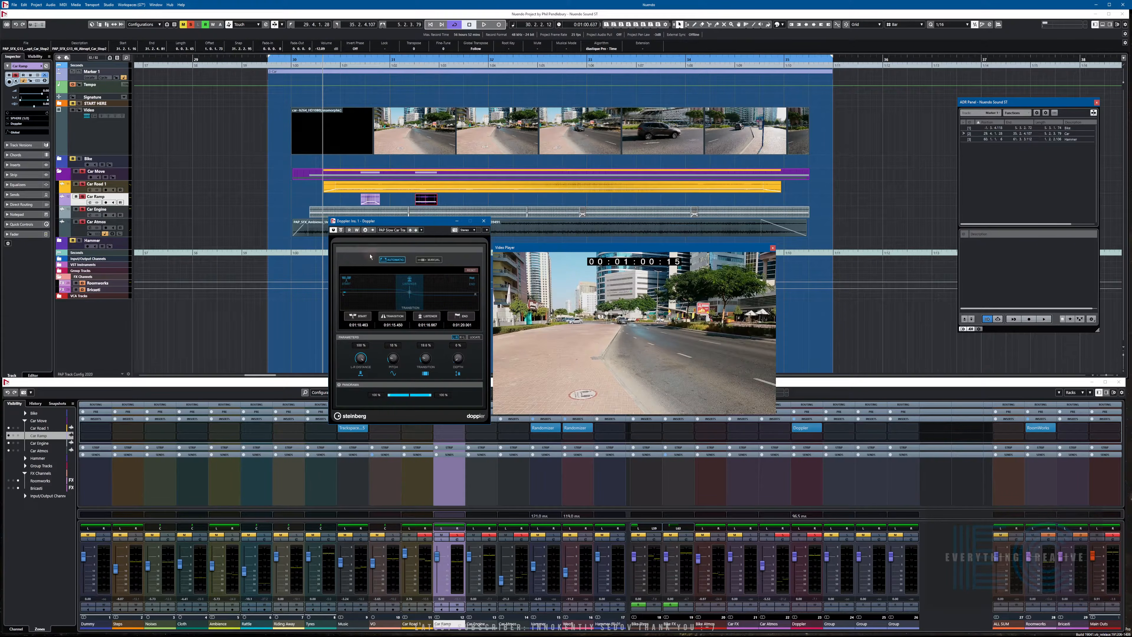
Enable automation writing in Doppler and run the pass-by from 0:59:13 to about 1:10:17 to record its automation
{"action": "left_click", "coordinate": [356, 230]}
{"action": "key", "text": "KP_1"}
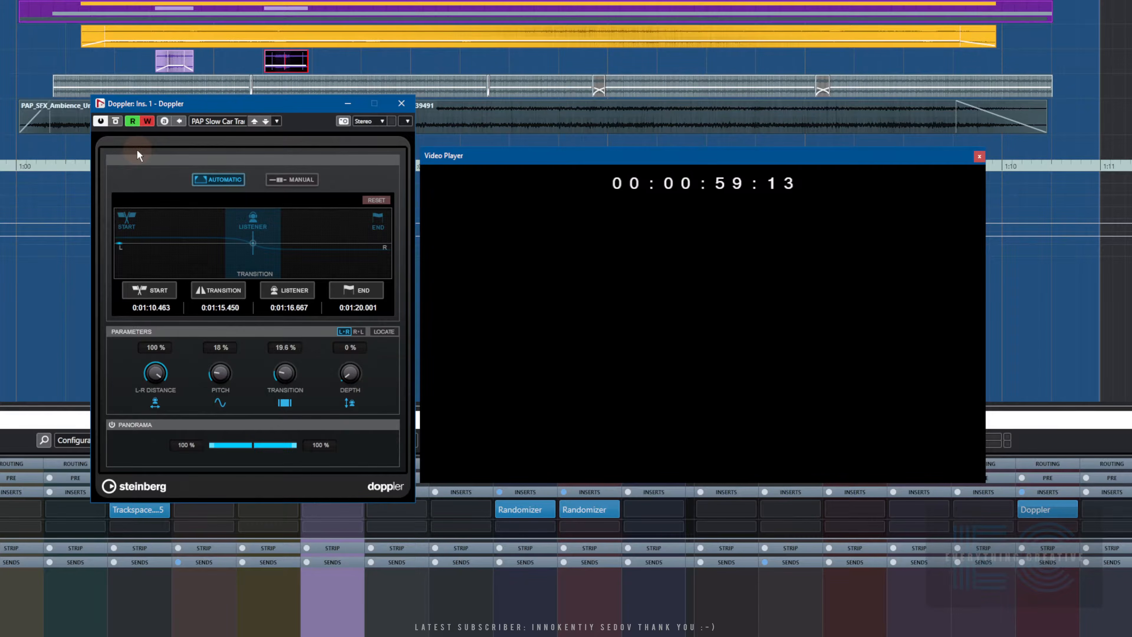
{"action": "key", "text": "space"}
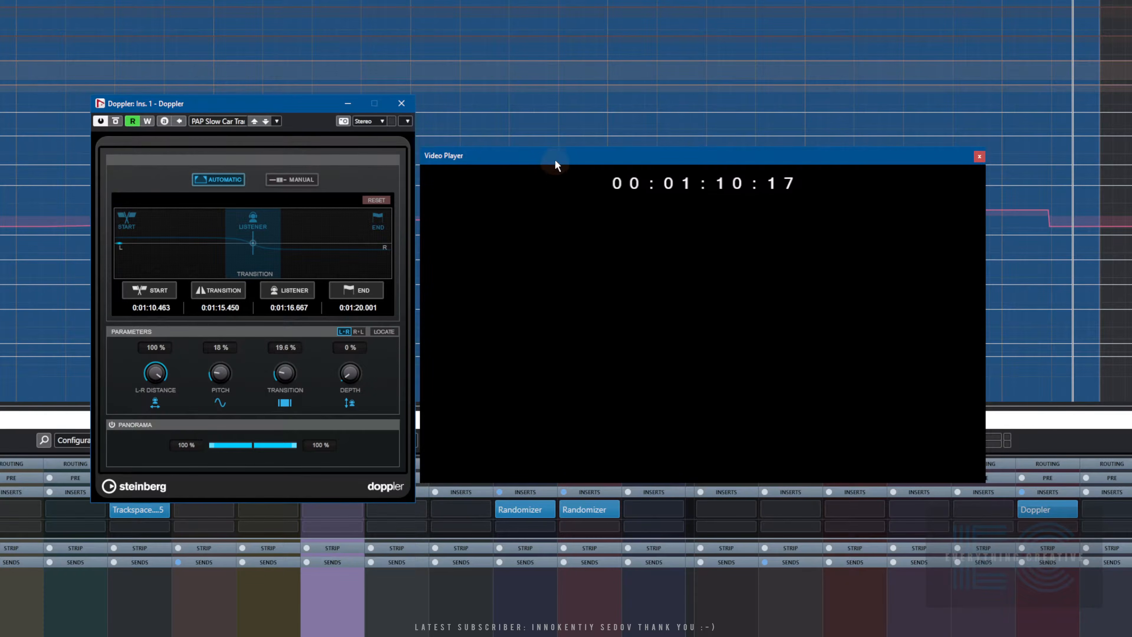
Rearrange the Doppler editor and the video player to uncover the end of the automation curve in the timeline
{"action": "left_click_drag", "start_coordinate": [555, 158], "coordinate": [623, 83]}
{"action": "left_click_drag", "start_coordinate": [277, 104], "coordinate": [315, 305]}
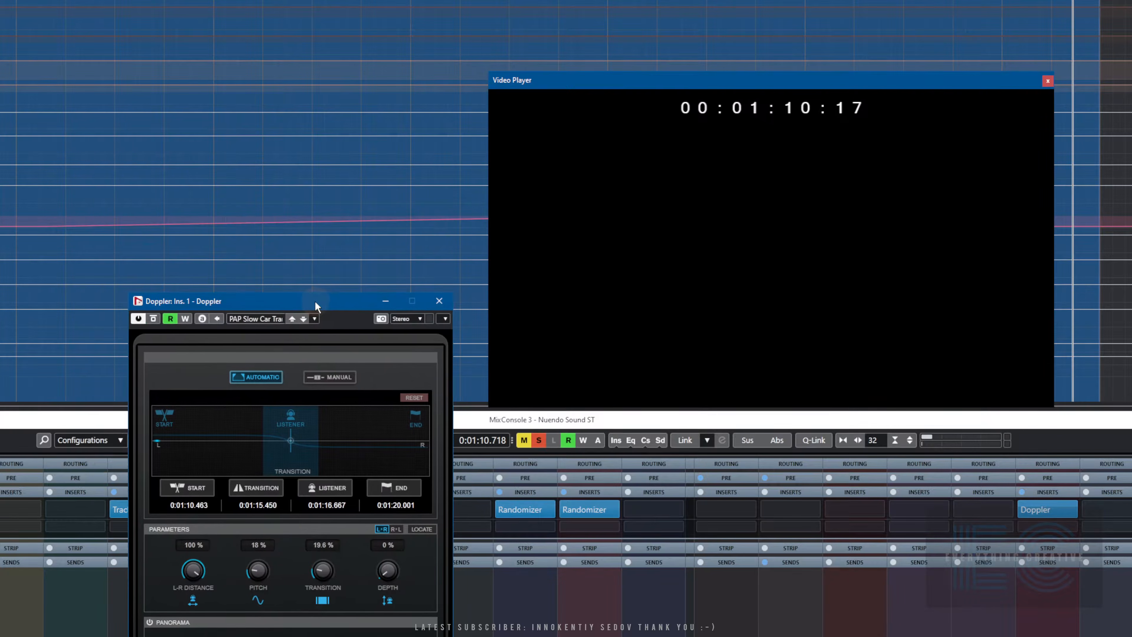
{"action": "left_click_drag", "start_coordinate": [583, 88], "coordinate": [573, 335]}
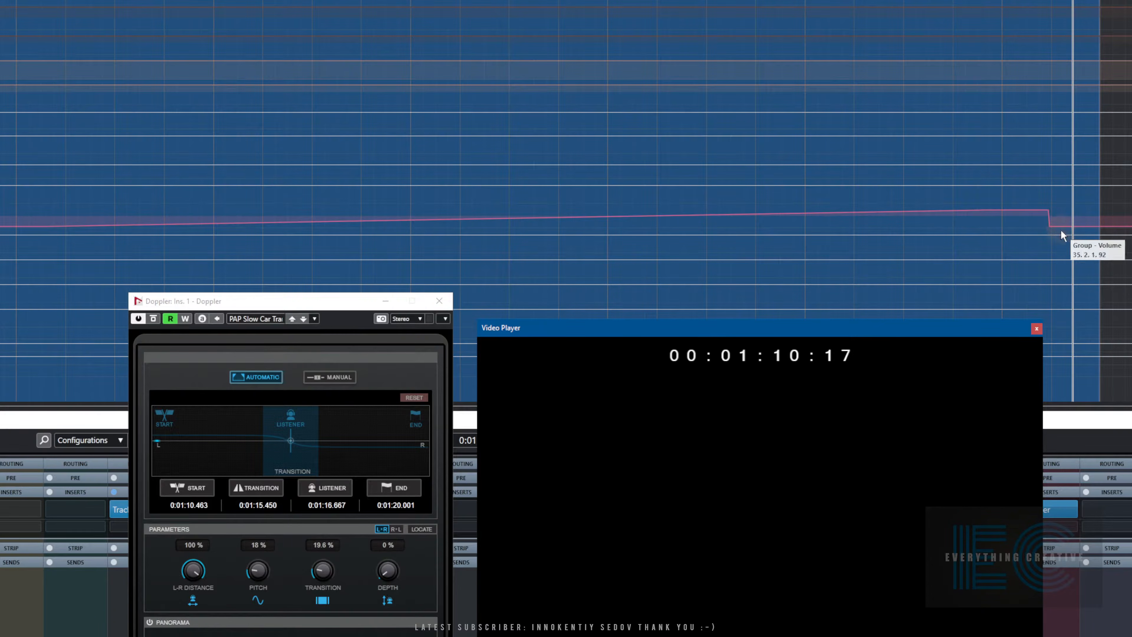
{"action": "left_click_drag", "start_coordinate": [308, 298], "coordinate": [405, 5]}
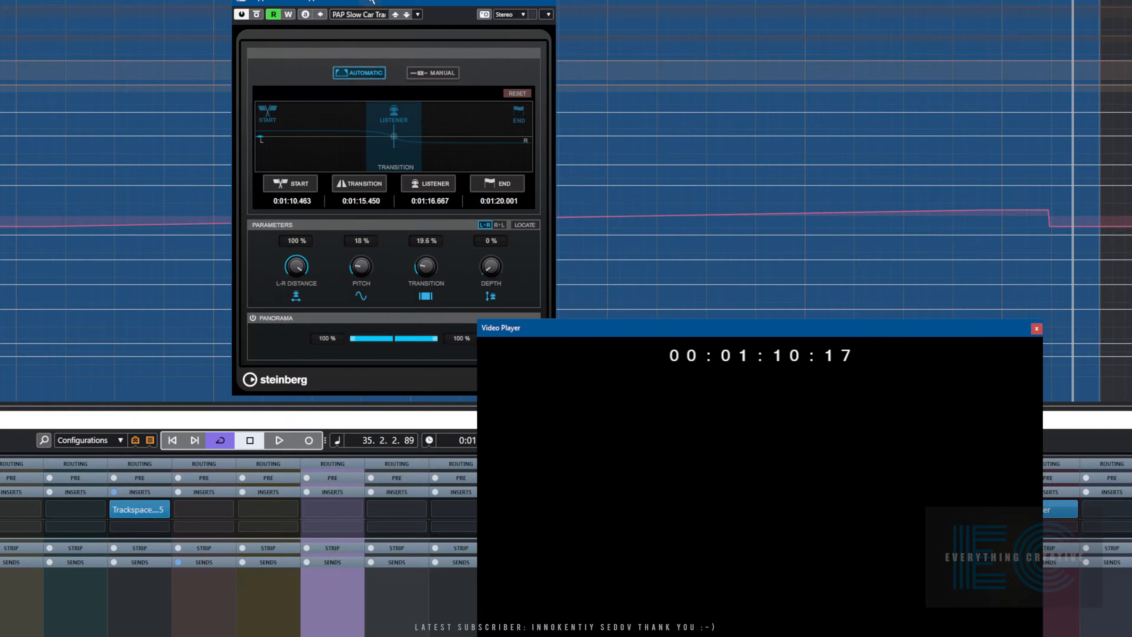
{"action": "left_click_drag", "start_coordinate": [368, 4], "coordinate": [291, 104]}
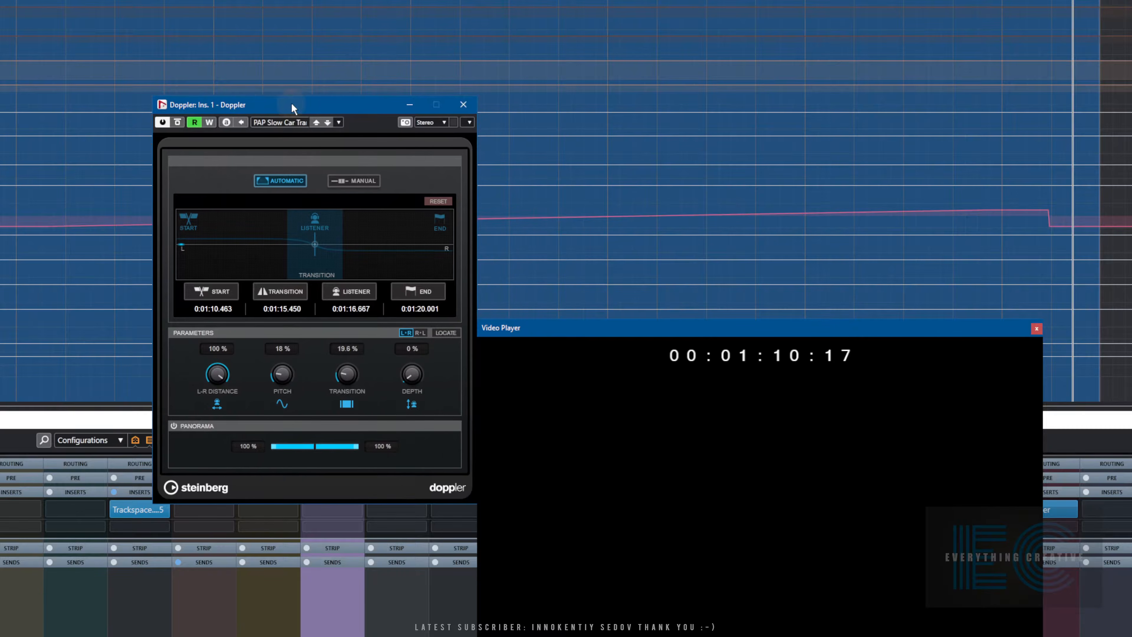
Switch Doppler to Manual mode and play the pass-by from its start to about 1:10
{"action": "left_click", "coordinate": [357, 183]}
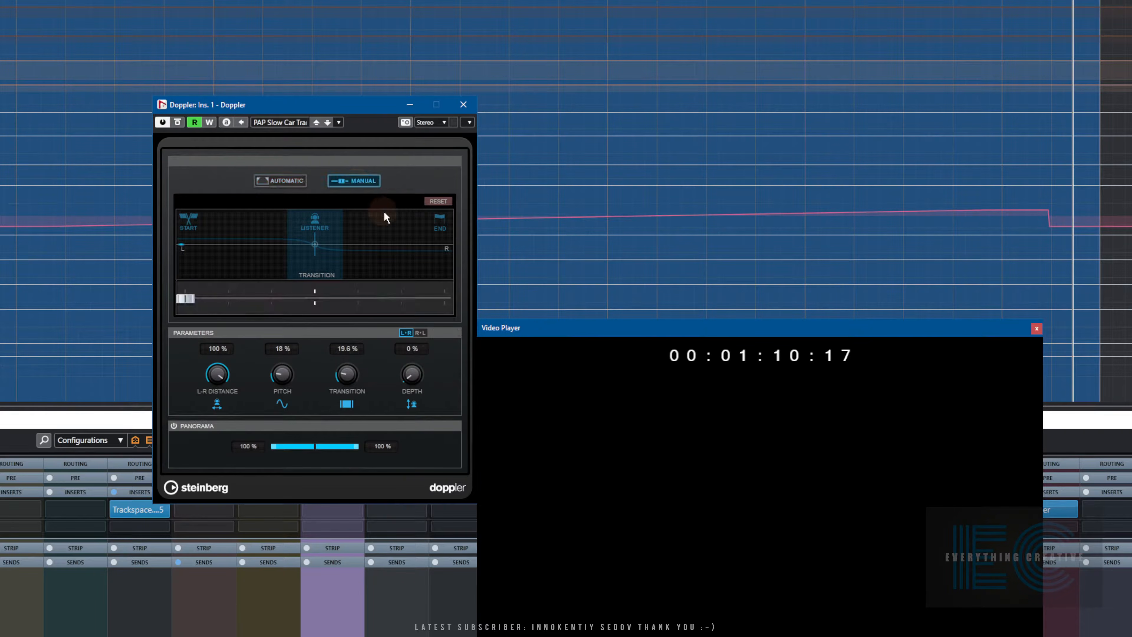
{"action": "key", "text": "KP_1"}
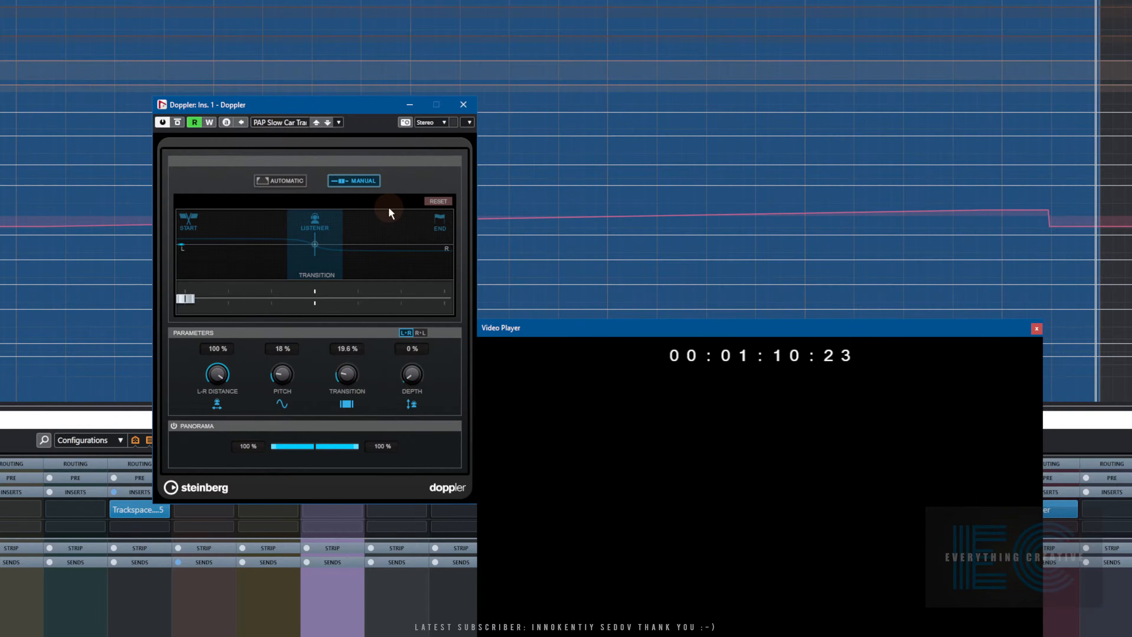
Move the final drop of the Doppler Object Position curve later, just past 1:10:14
{"action": "left_click", "coordinate": [1050, 225]}
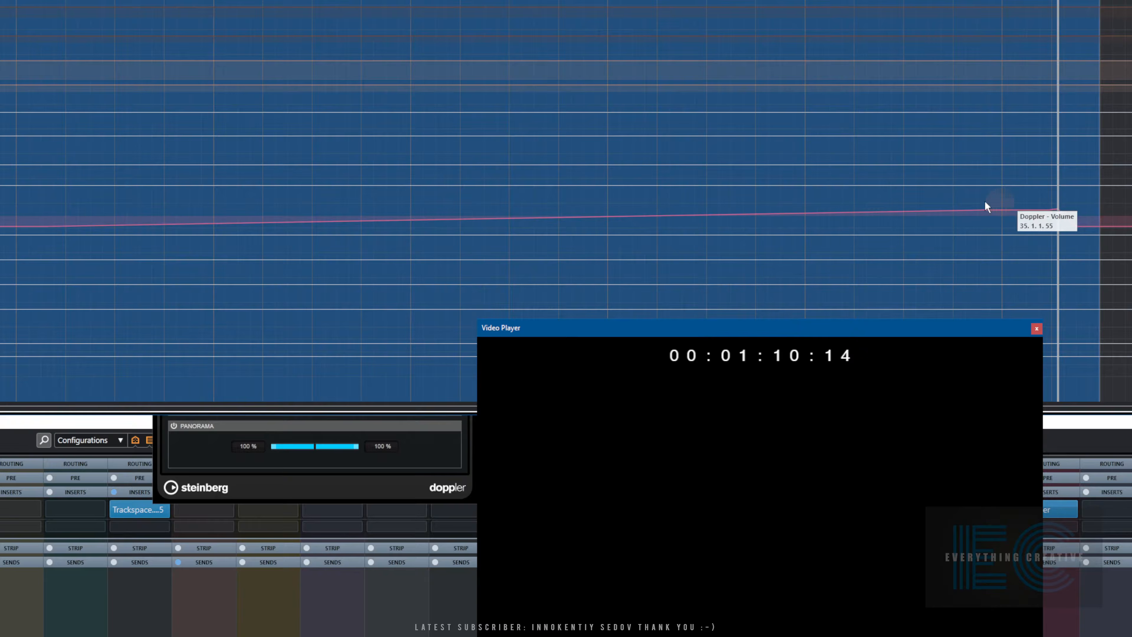
{"action": "left_click", "coordinate": [985, 209]}
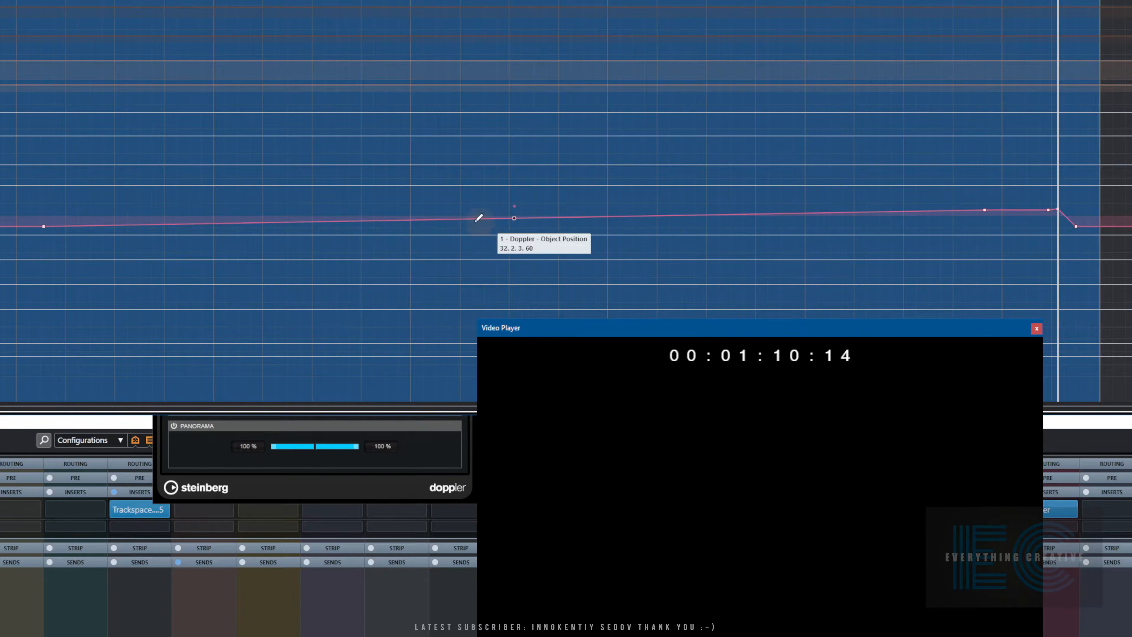
{"action": "left_click", "coordinate": [514, 217]}
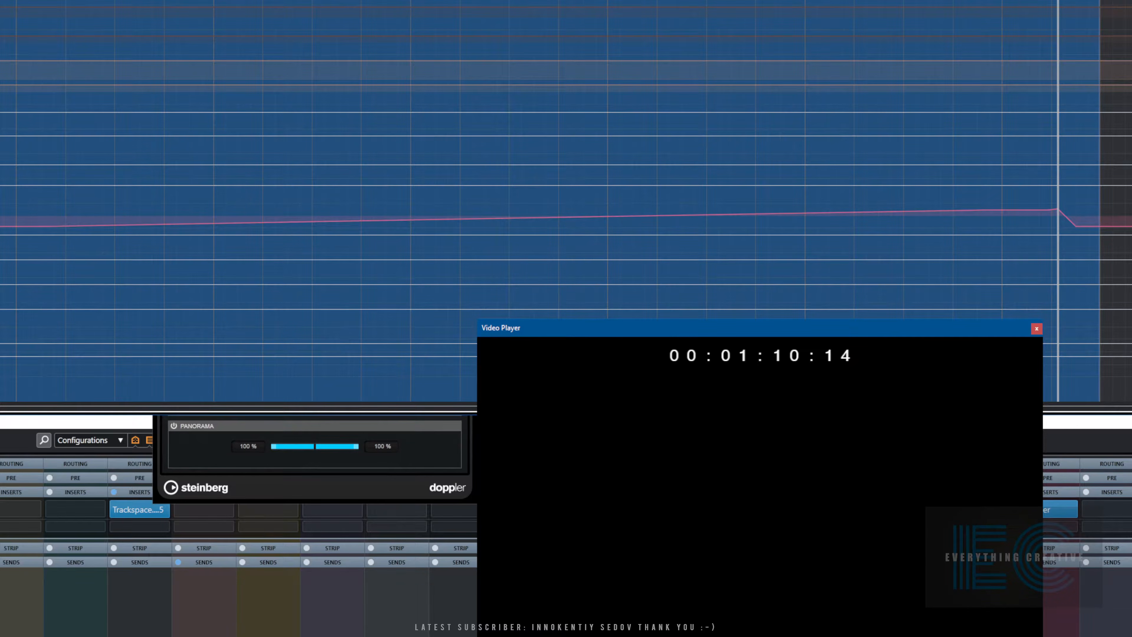
Locate the car's passing moment, enlarge the automation lane, and add an Object Position point with value 37 at 1:06:11
{"action": "left_click", "coordinate": [512, 1]}
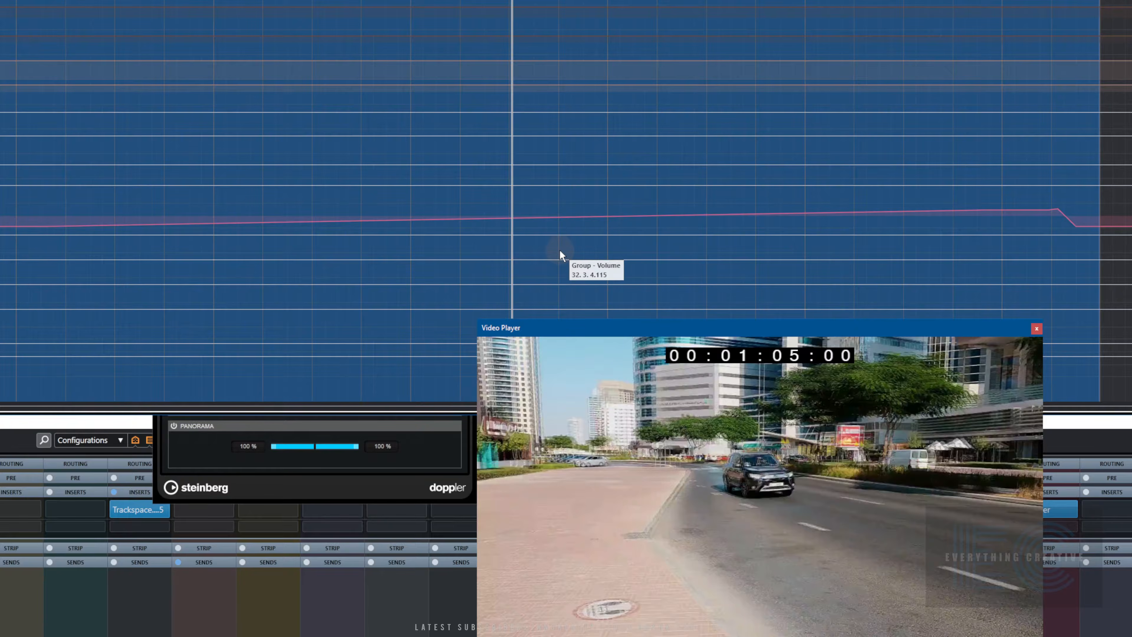
{"action": "key", "text": "space"}
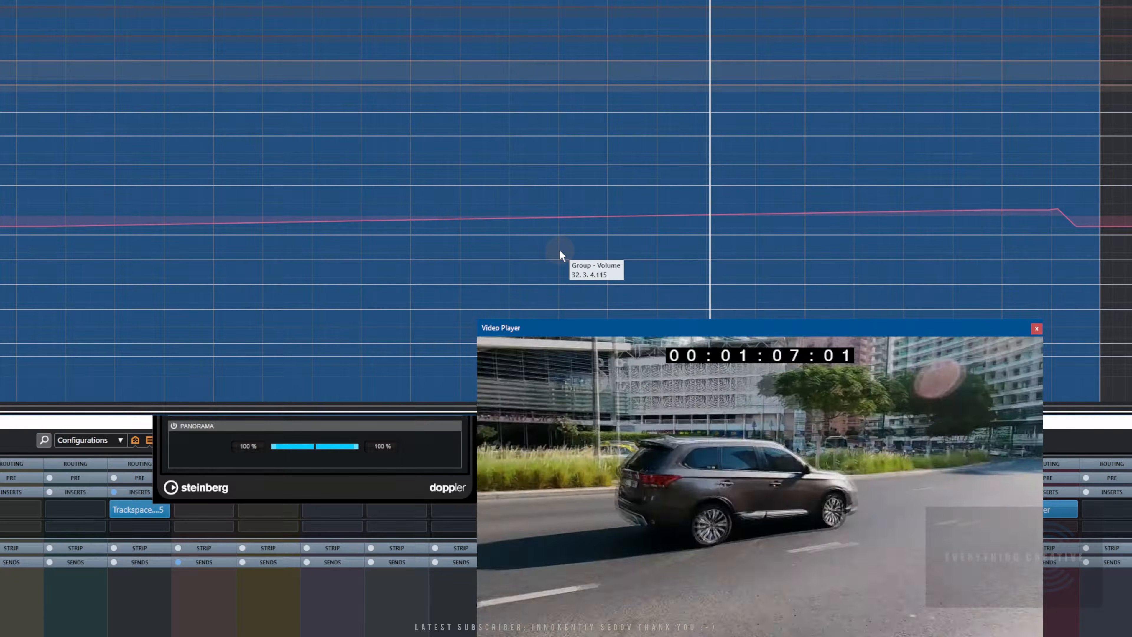
{"action": "key", "text": "KP_Subtract"}
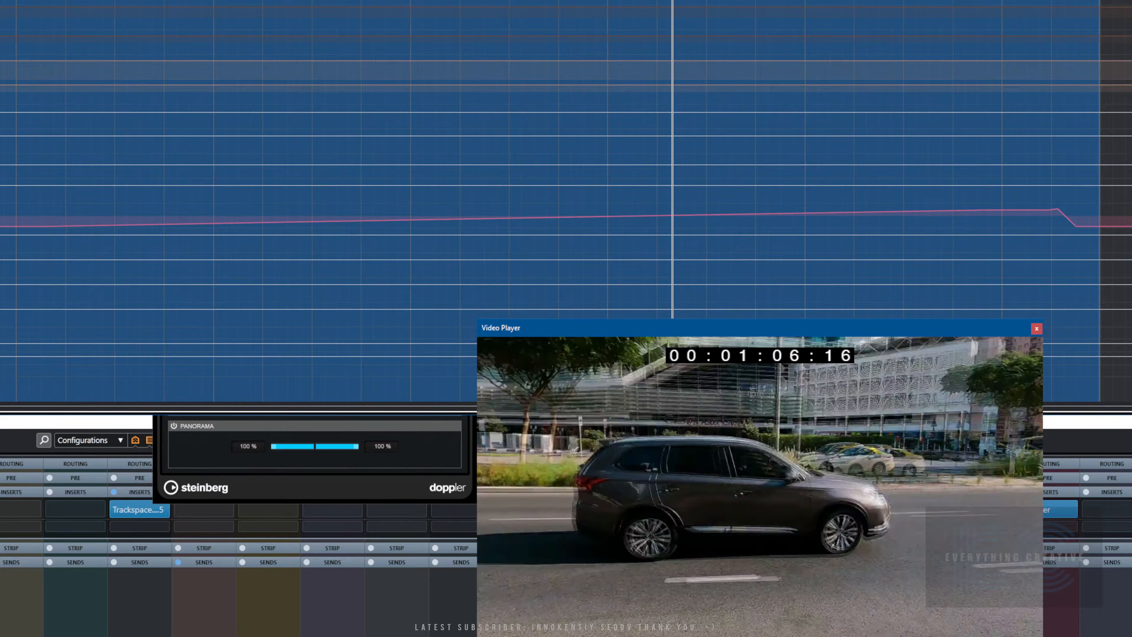
{"action": "left_click_drag", "start_coordinate": [0, 234], "coordinate": [0, 294]}
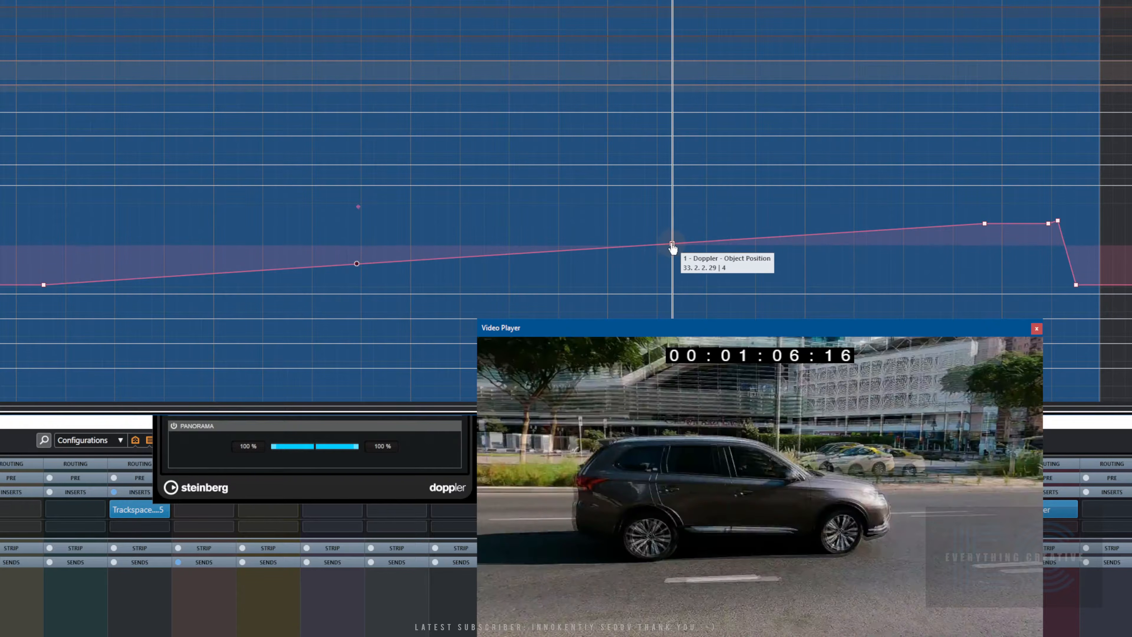
{"action": "left_click_drag", "start_coordinate": [672, 246], "coordinate": [652, 235]}
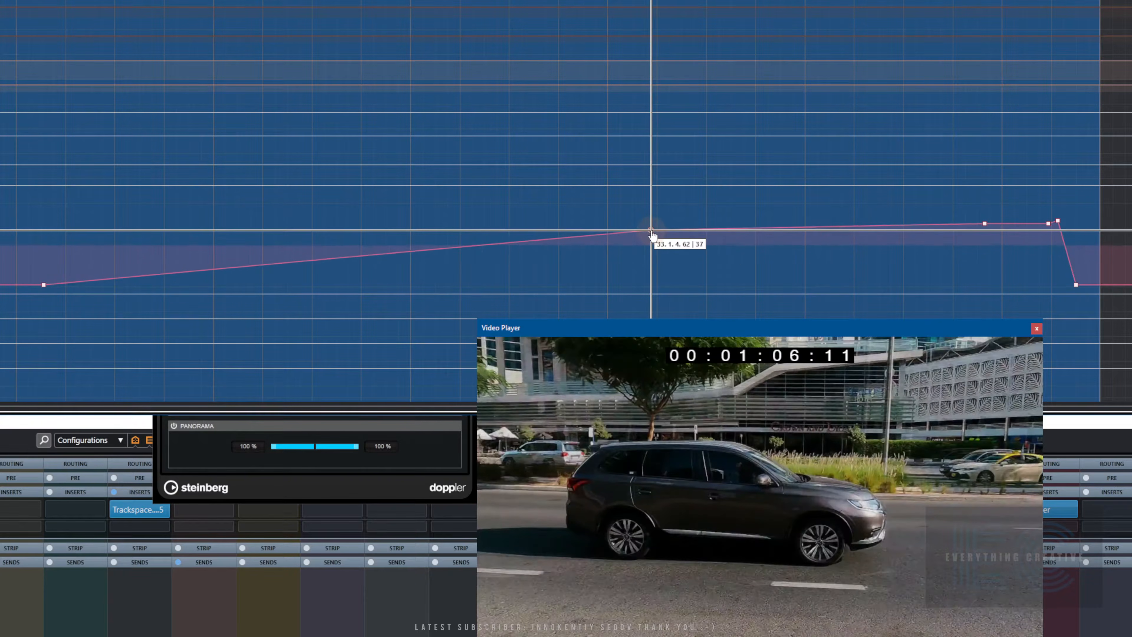
Replay the approach from about 1:03 to the passing moment and delete the Object Position point at 1:06:11
{"action": "key", "text": "KP_Subtract"}
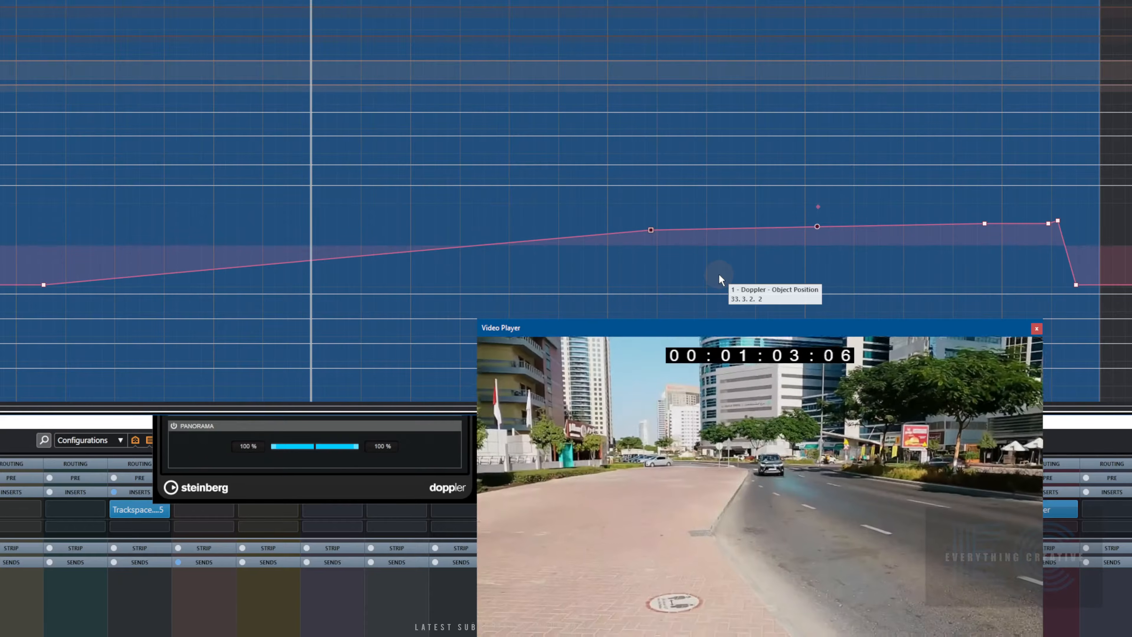
{"action": "key", "text": "space"}
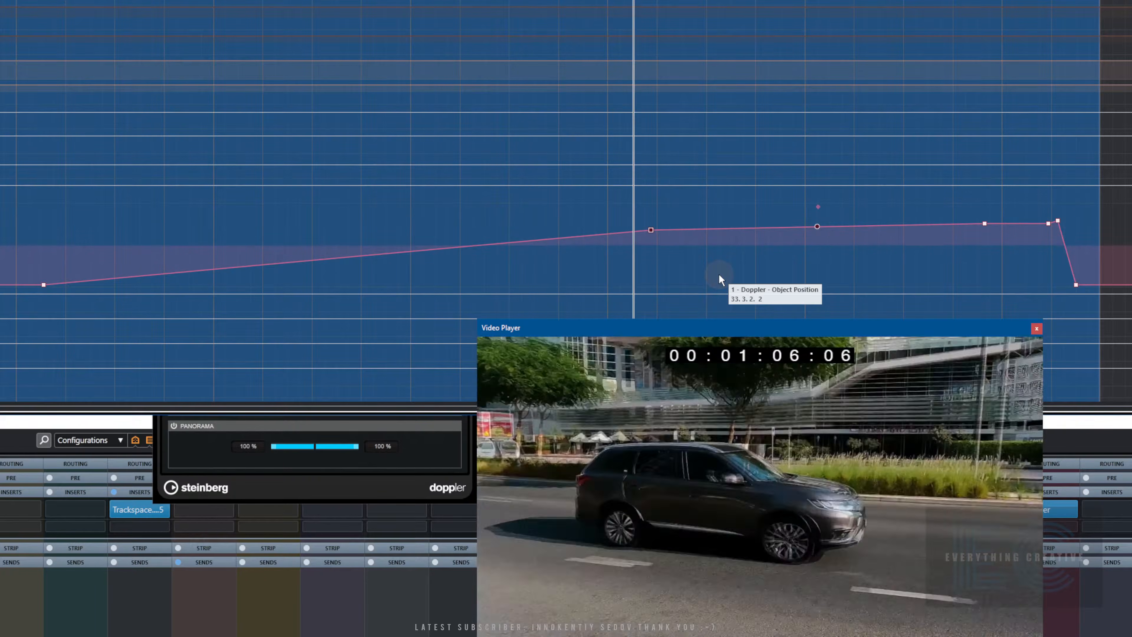
{"action": "key", "text": "space"}
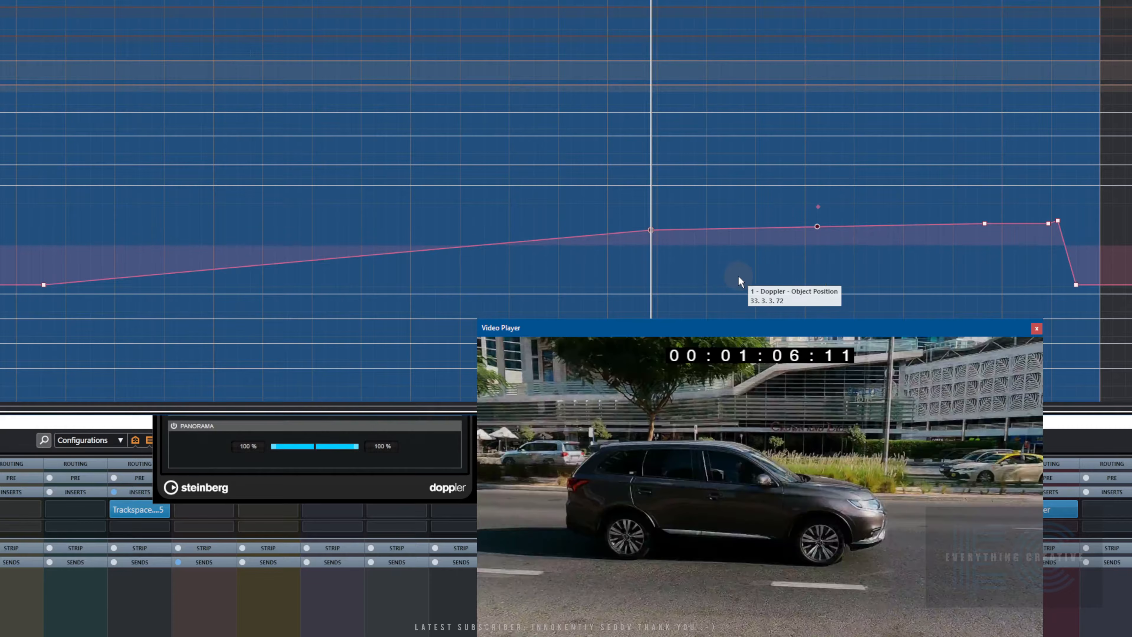
{"action": "key", "text": "Delete"}
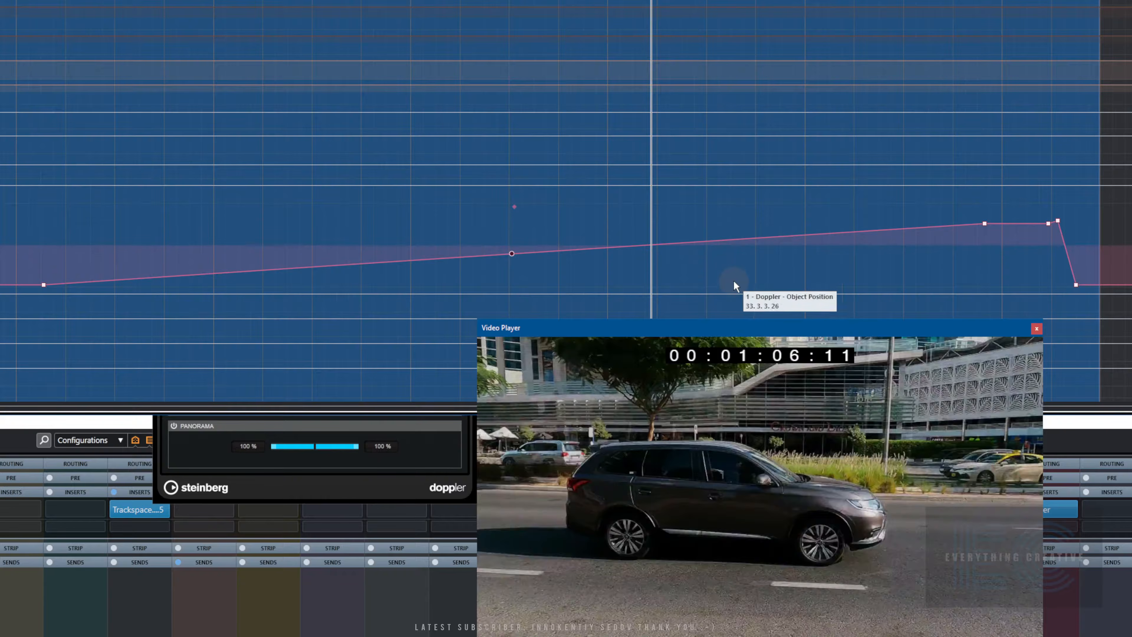
Move the video player up over the timeline and bring the Doppler editor back into view
{"action": "left_click", "coordinate": [748, 329]}
{"action": "left_click_drag", "start_coordinate": [748, 328], "coordinate": [706, 59]}
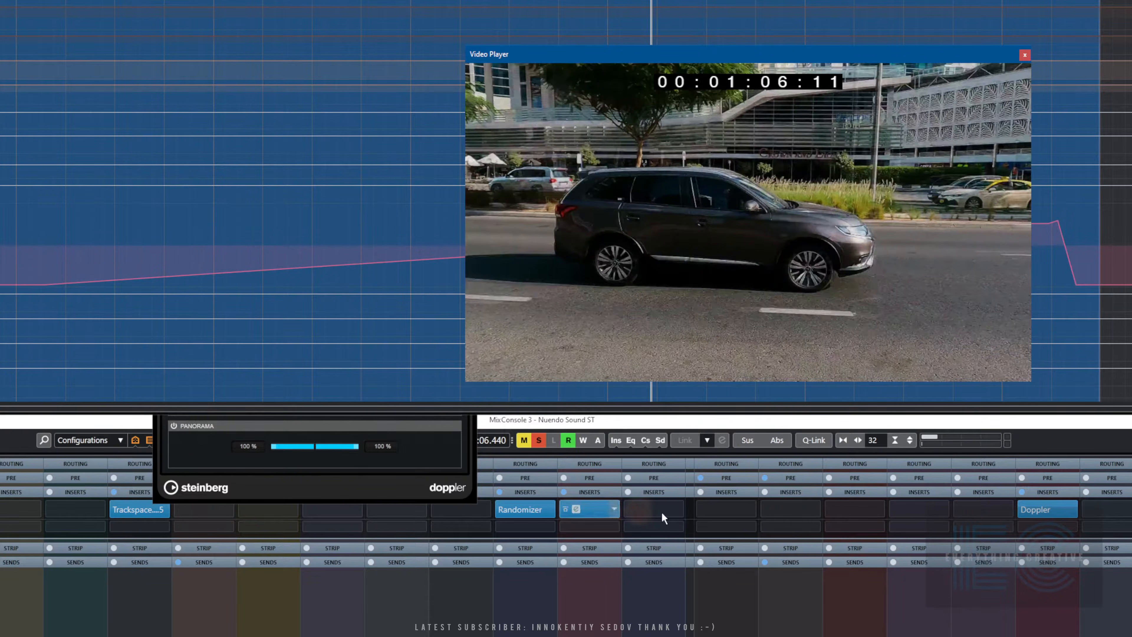
{"action": "left_click", "coordinate": [1034, 509]}
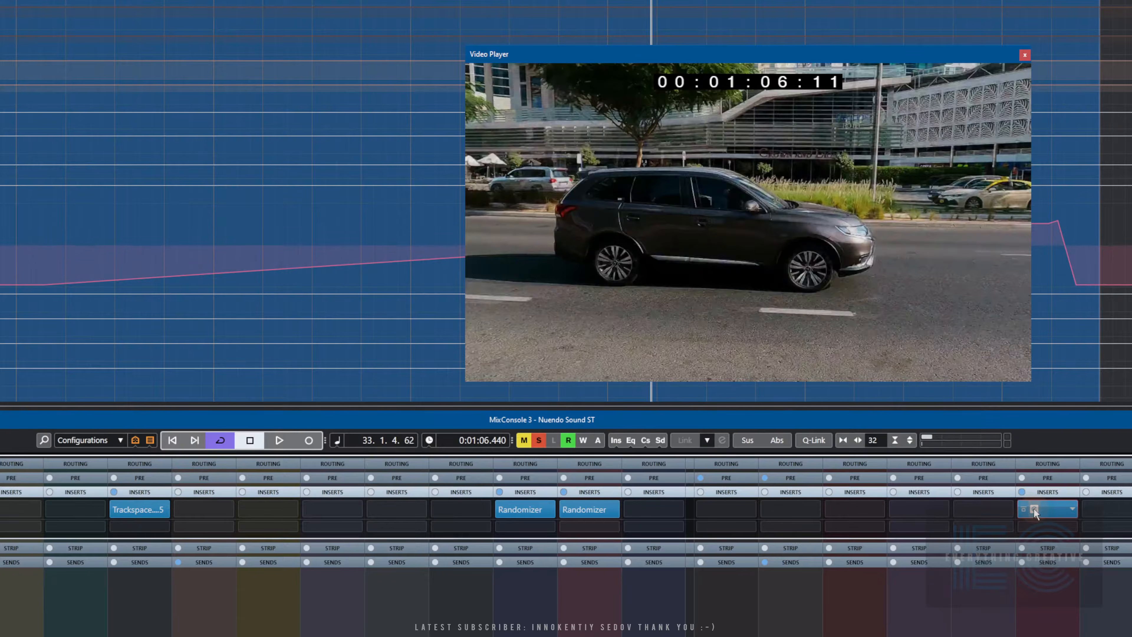
{"action": "left_click", "coordinate": [1034, 508]}
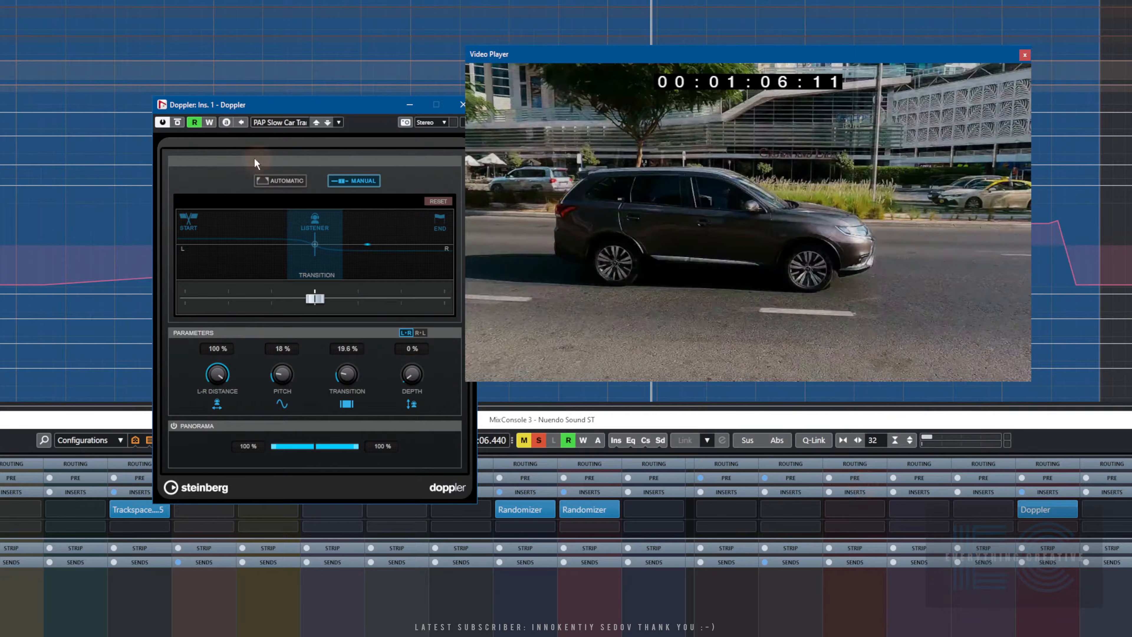
Turn off automation reading in Doppler, set it back to Automatic mode, and restart from the beginning of the pass-by
{"action": "left_click", "coordinate": [194, 122]}
{"action": "left_click", "coordinate": [283, 180]}
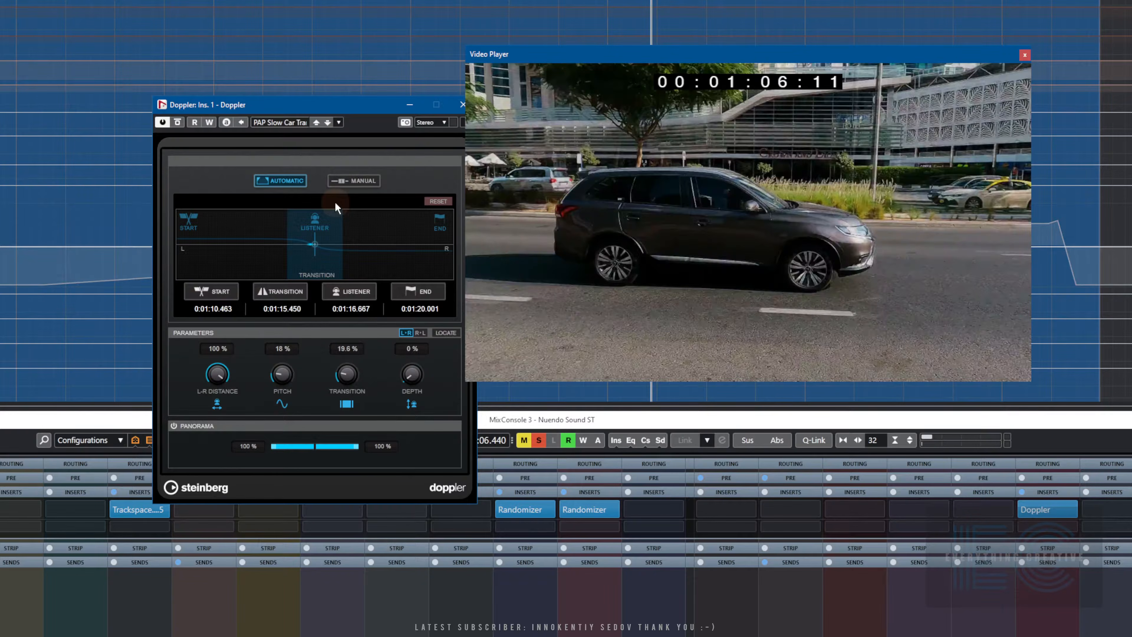
{"action": "key", "text": "KP_1"}
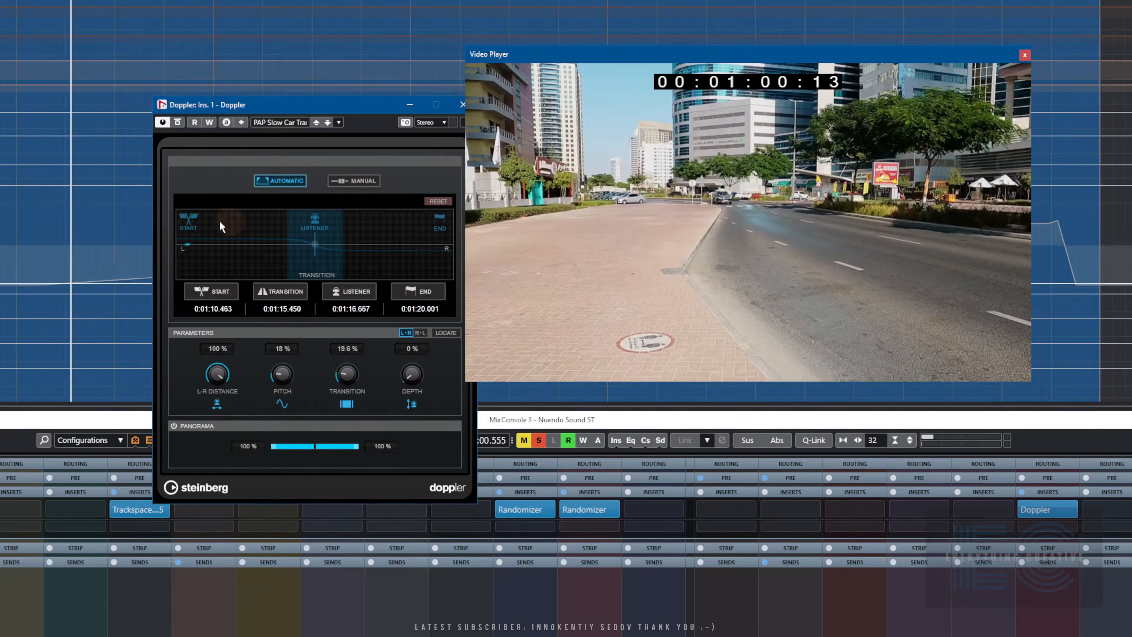
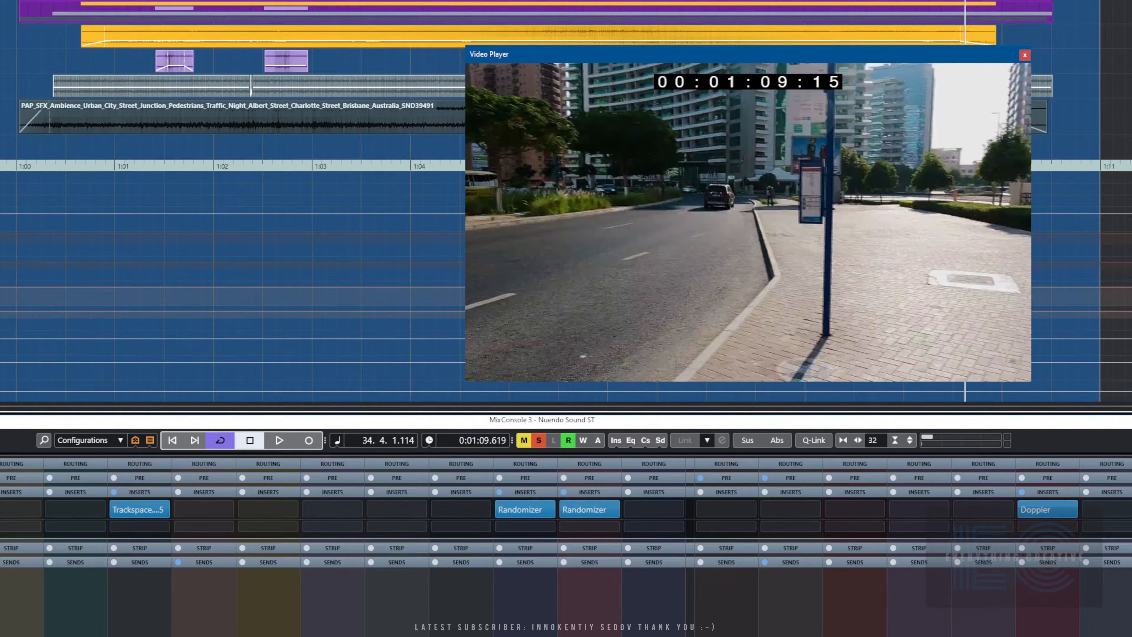
Jump to the blacksmith hammering scene at 2:00 and shift the video player up out of the way
{"action": "key", "text": "1"}
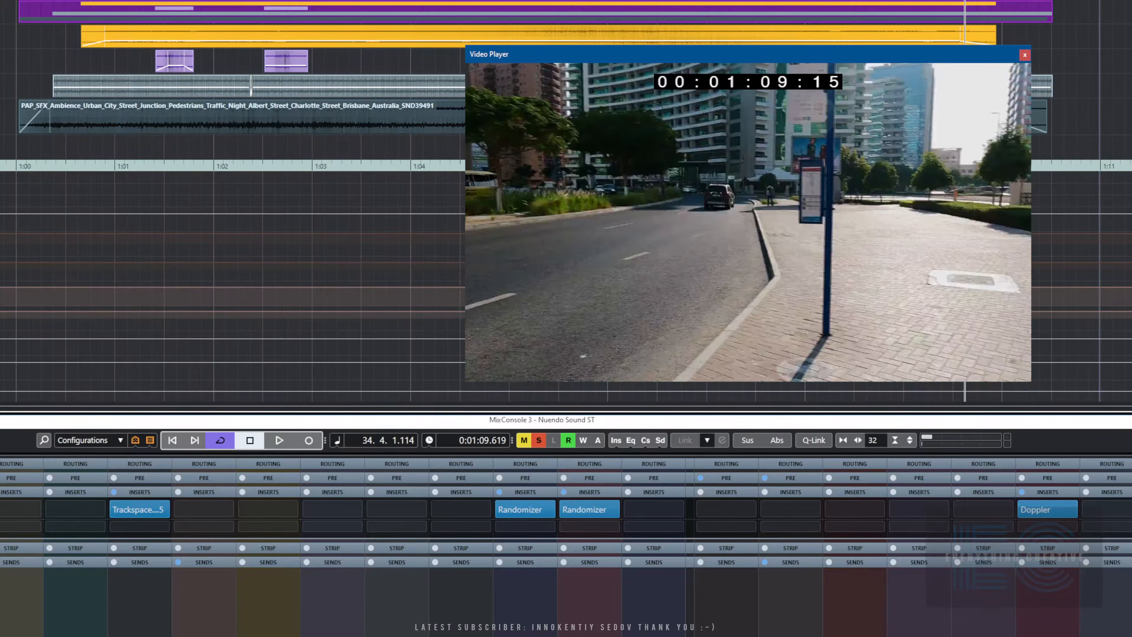
{"action": "key", "text": "KP_1"}
{"action": "key", "text": "space"}
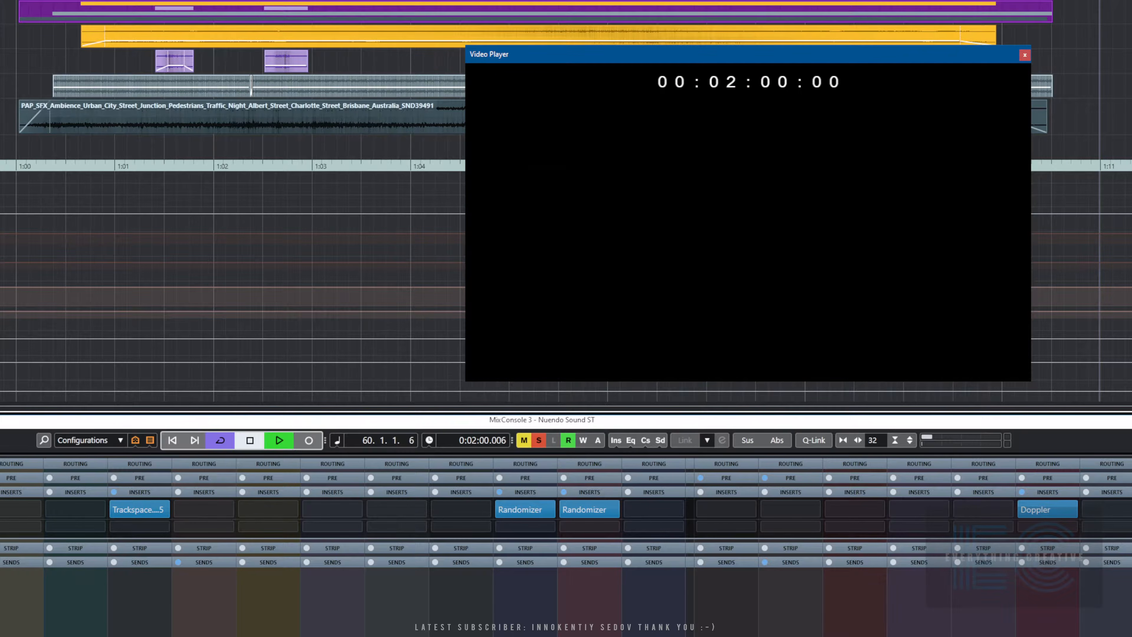
{"action": "key", "text": "space"}
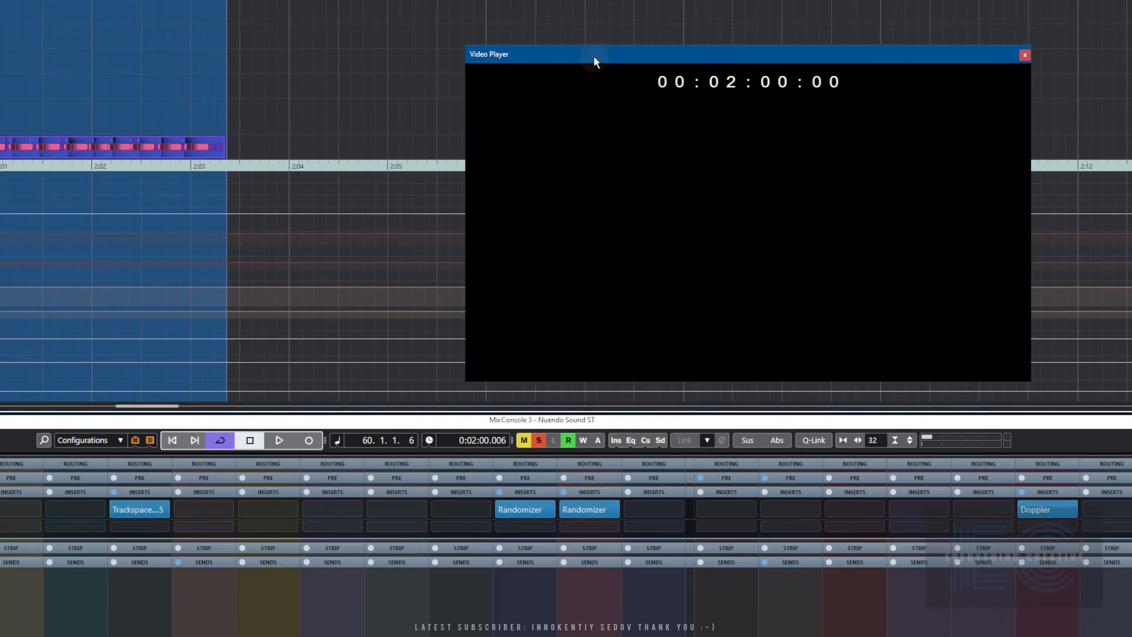
{"action": "left_click_drag", "start_coordinate": [594, 56], "coordinate": [543, 23]}
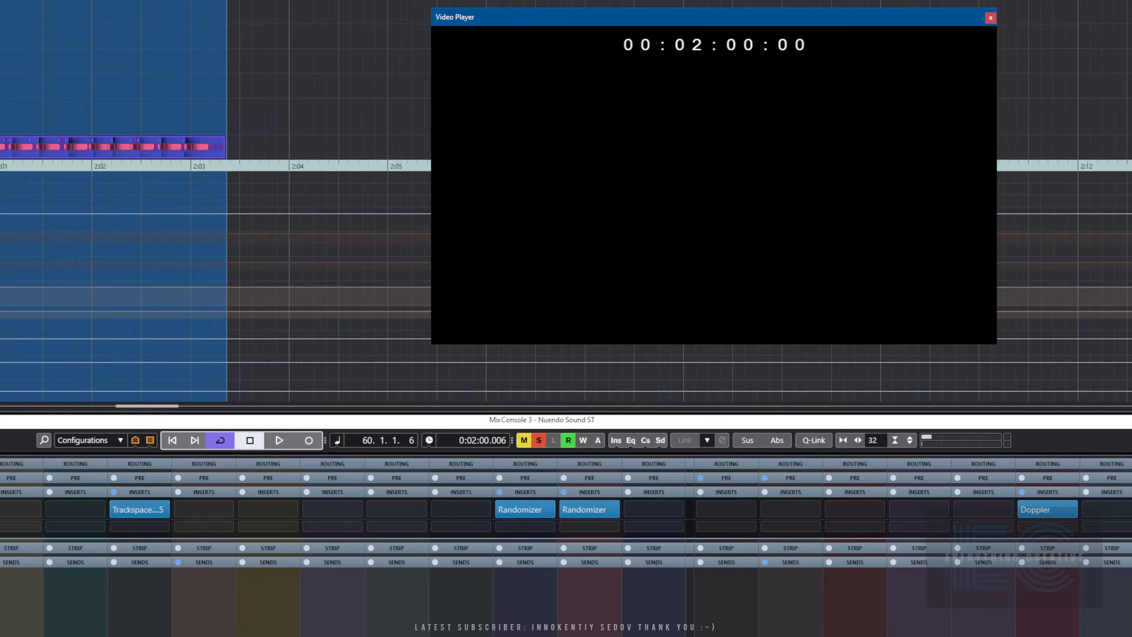
Turn off solo, unfold the hammer folder track to show its layered events, and zoom in on them
{"action": "key", "text": "s"}
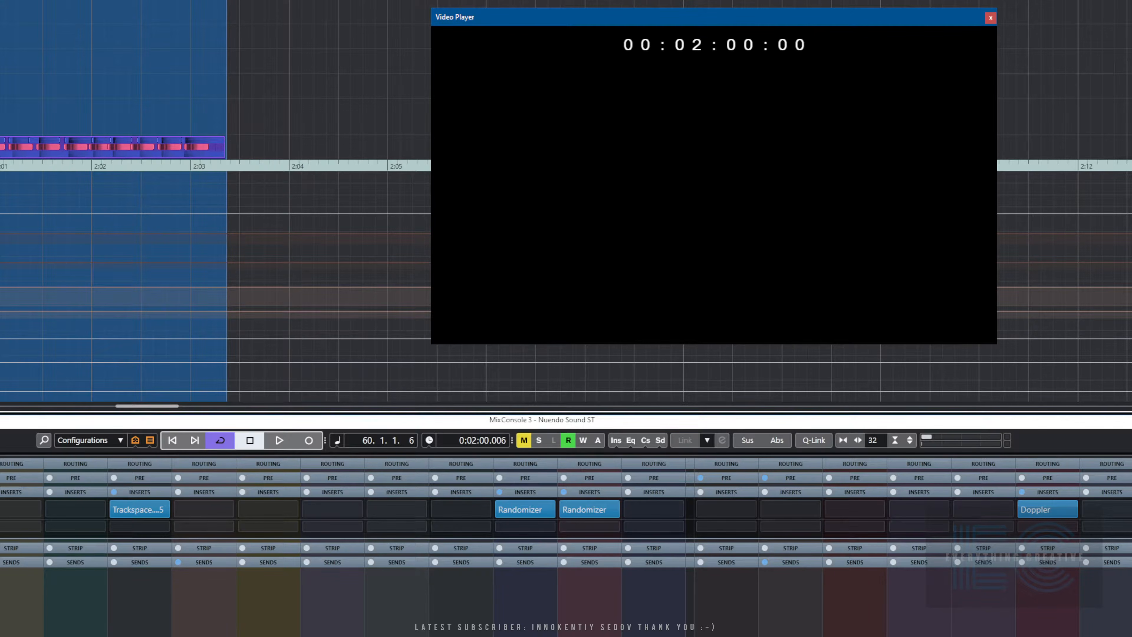
{"action": "key", "text": "Return"}
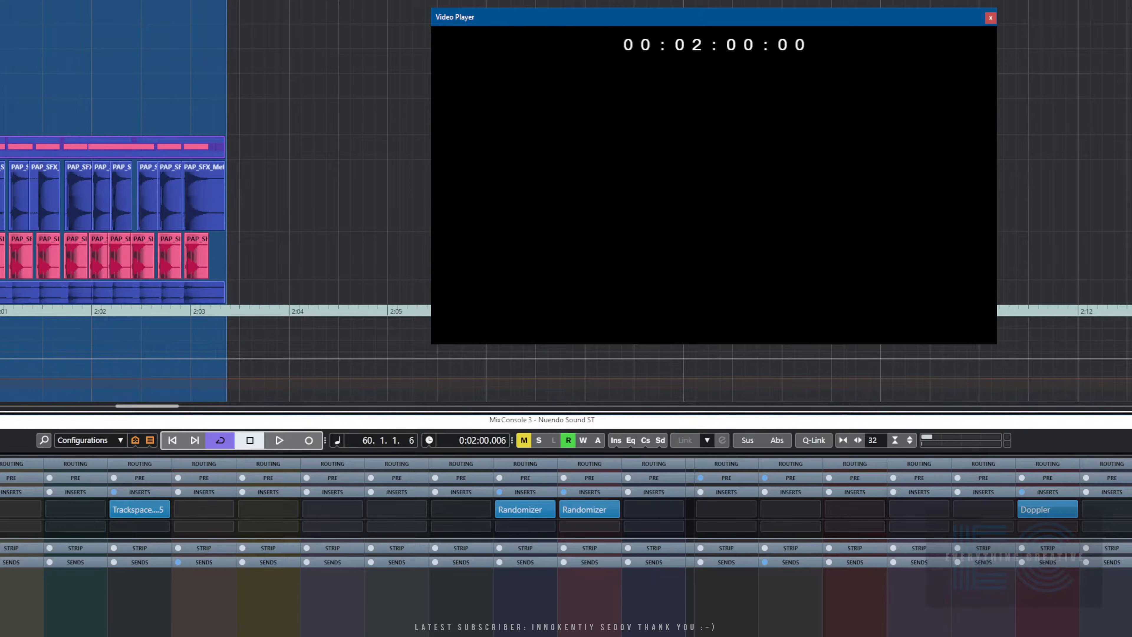
{"action": "key", "text": "h"}
{"action": "key", "text": "h"}
Reposition the video player and timeline view so the hammer events starting at 2:00 are uncovered
{"action": "left_click_drag", "start_coordinate": [691, 27], "coordinate": [341, 0]}
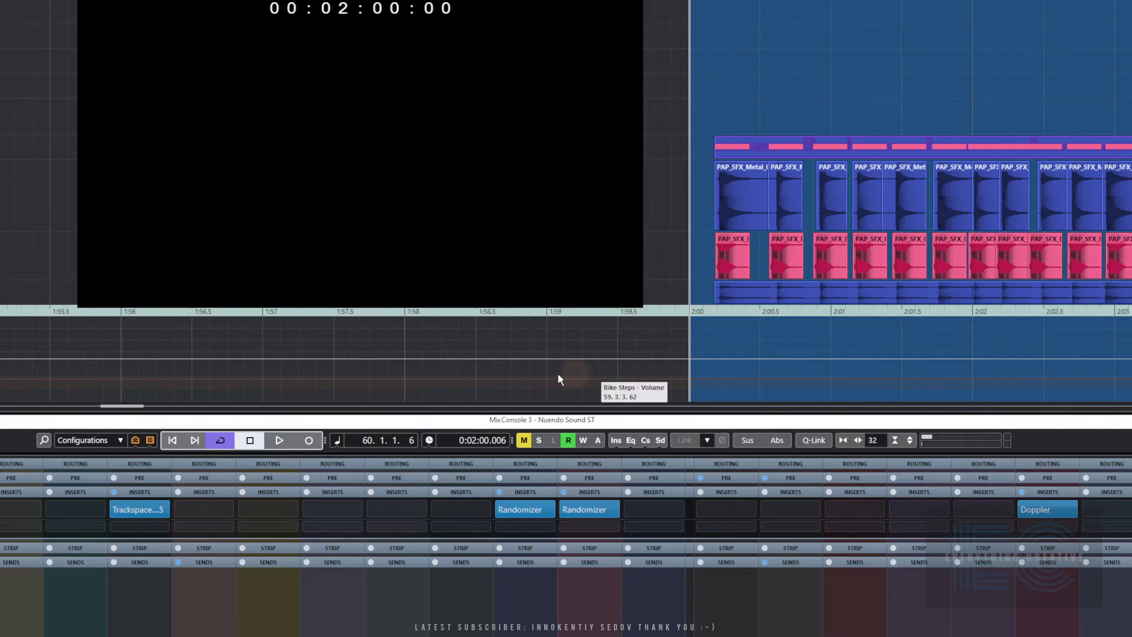
{"action": "left_click_drag", "start_coordinate": [130, 405], "coordinate": [140, 411]}
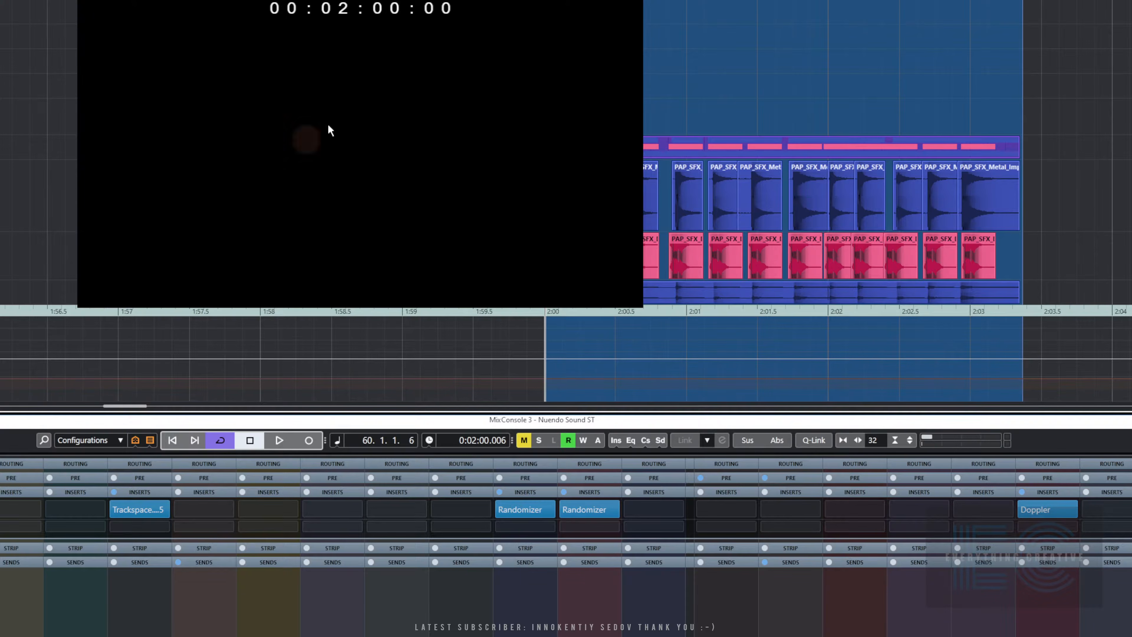
{"action": "left_click_drag", "start_coordinate": [493, 1], "coordinate": [390, 0]}
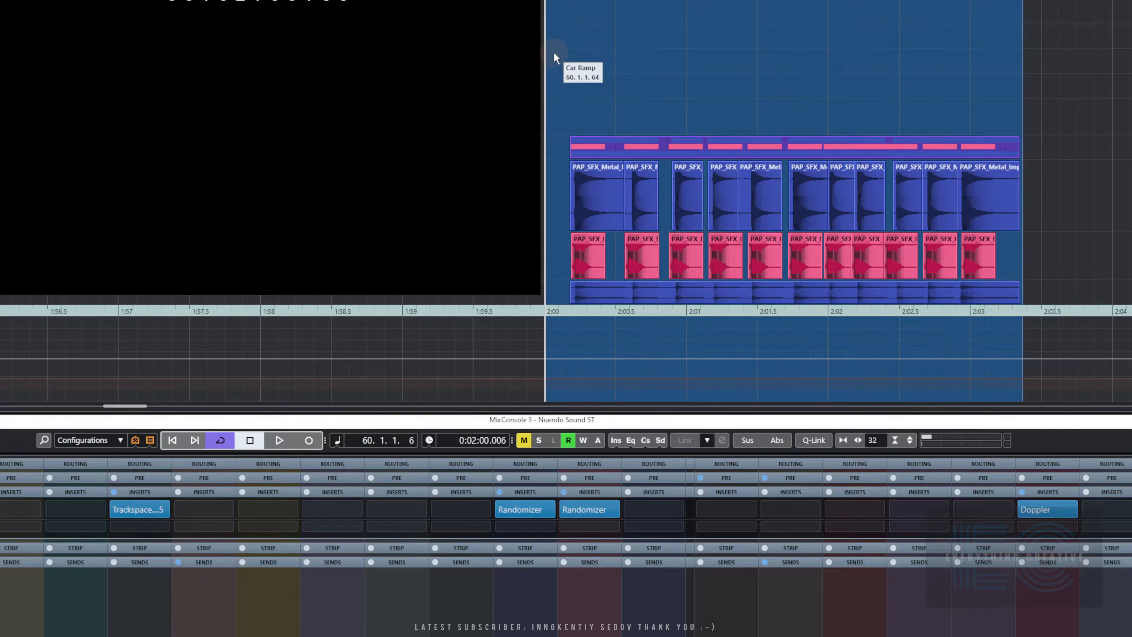
Play the hammering scene from 2:00 several times to judge the layered metal impacts against the picture
{"action": "key", "text": "space"}
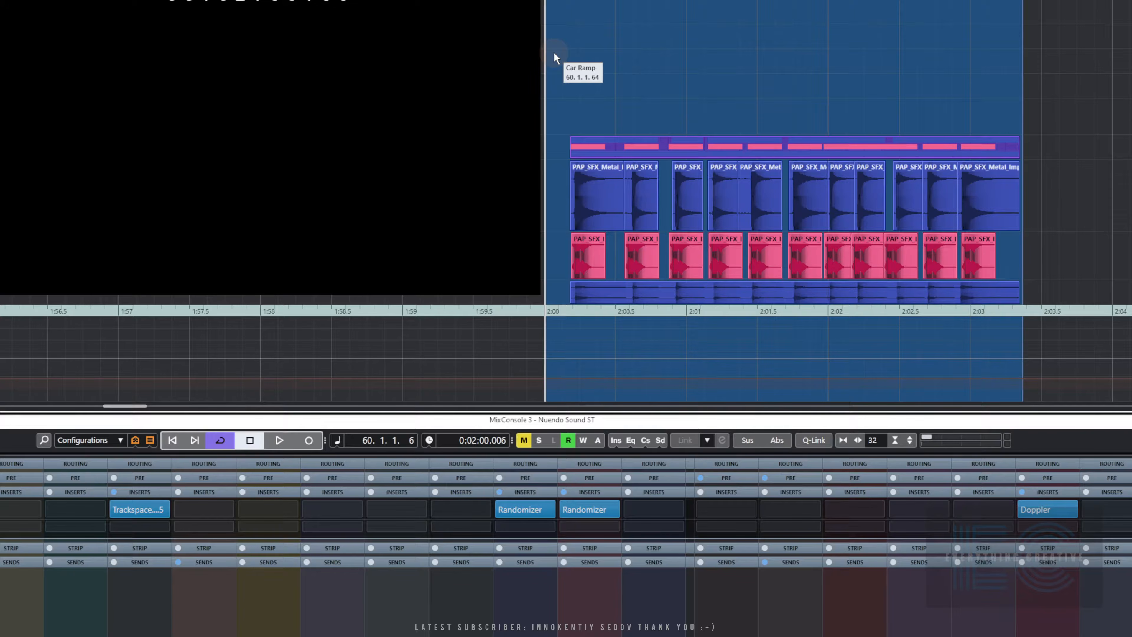
{"action": "key", "text": "space"}
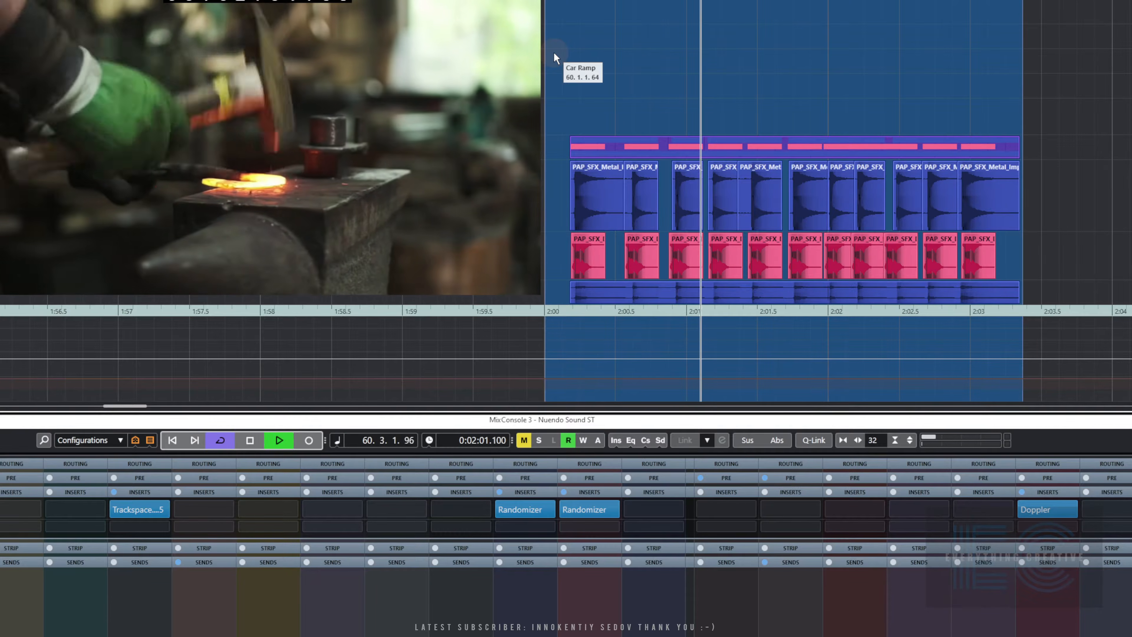
{"action": "key", "text": "space"}
{"action": "key", "text": "space"}
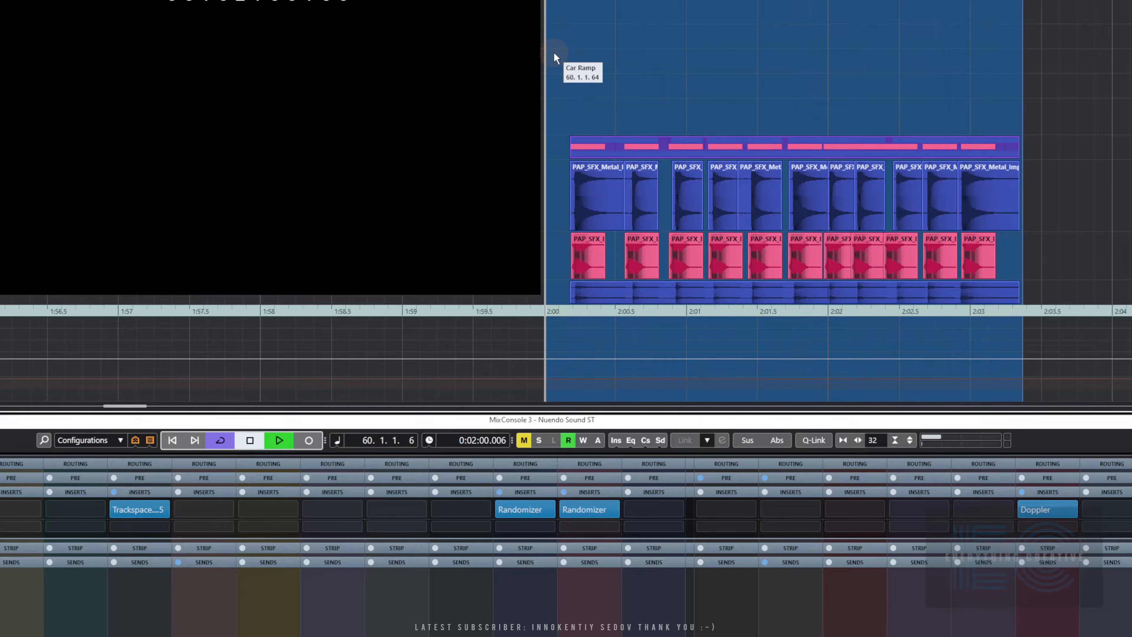
{"action": "key", "text": "space"}
{"action": "key", "text": "space"}
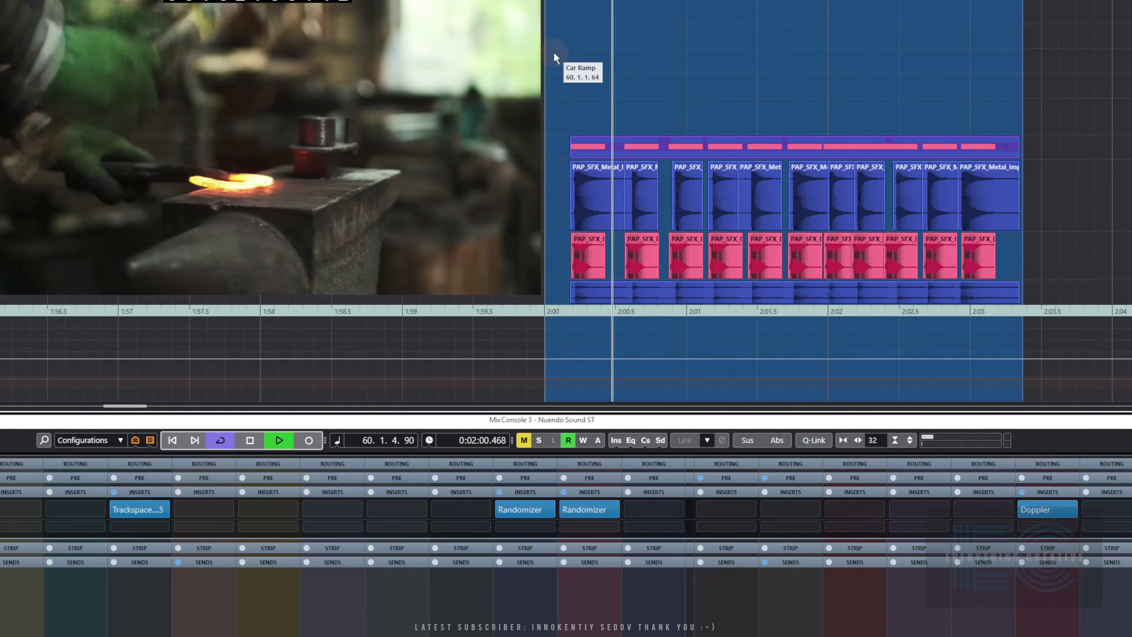
{"action": "key", "text": "space"}
{"action": "left_click", "coordinate": [315, 13]}
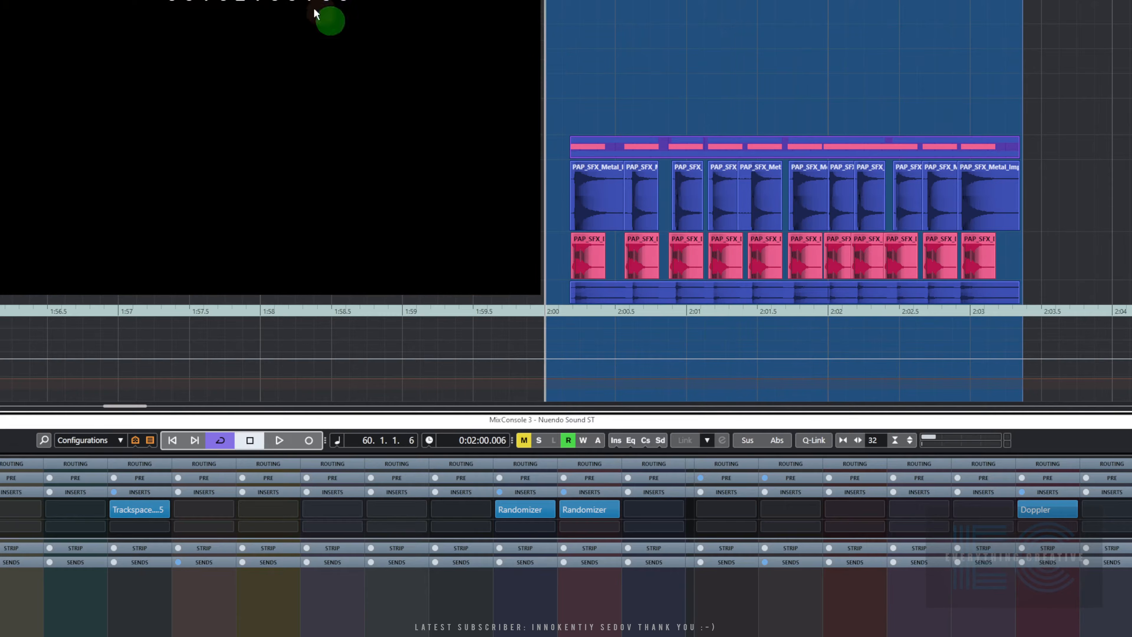
{"action": "right_click", "coordinate": [330, 19]}
{"action": "left_click", "coordinate": [376, 30]}
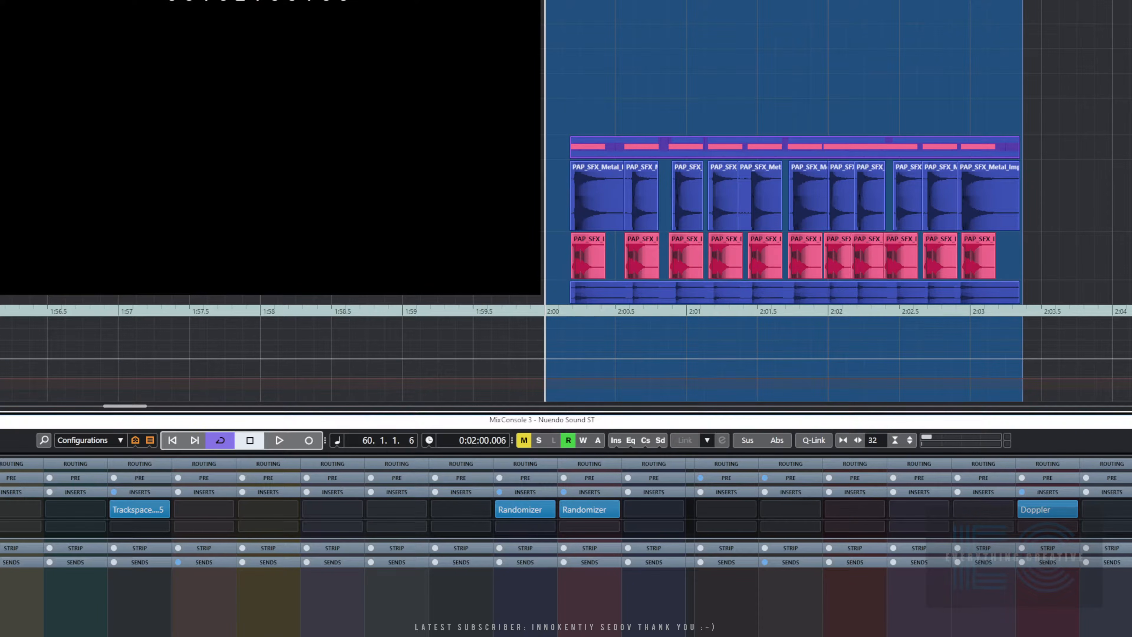
Solo the hammer tracks, bypass both Randomizer inserts, and play the hammering scene
{"action": "key", "text": "s"}
{"action": "key", "text": "space"}
{"action": "key", "text": "space"}
{"action": "left_click", "coordinate": [501, 509]}
{"action": "left_click", "coordinate": [567, 508]}
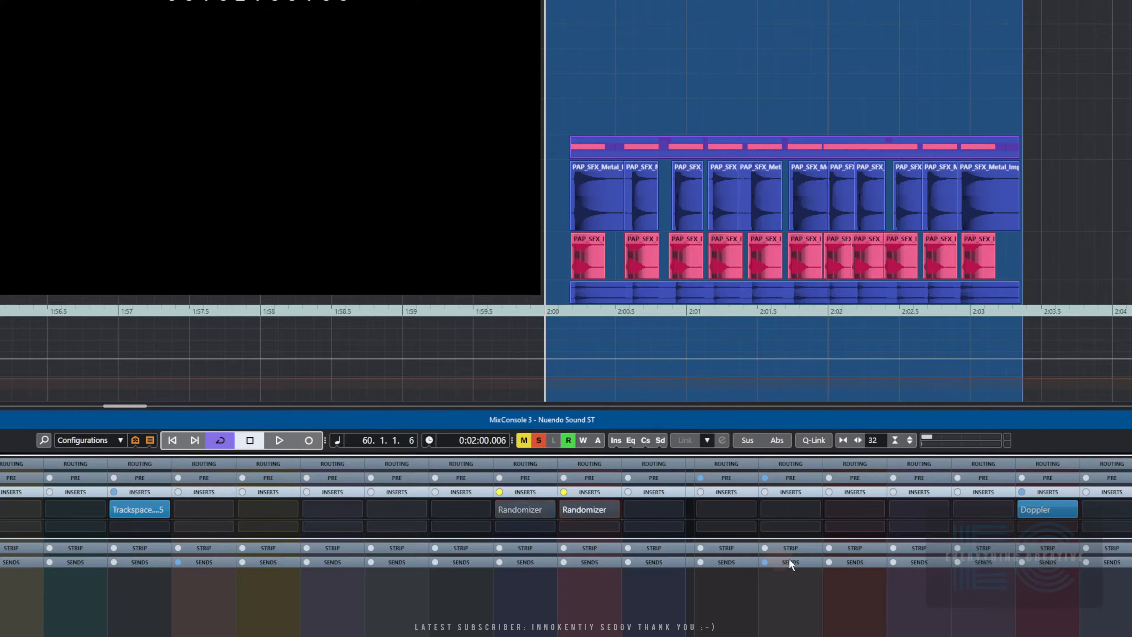
{"action": "key", "text": "space"}
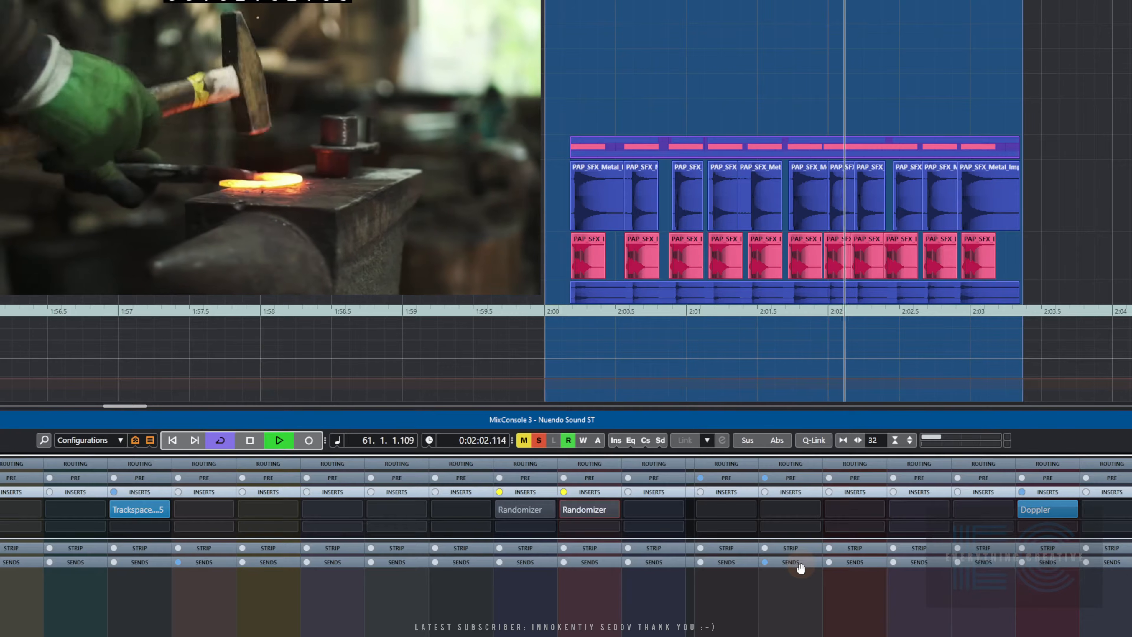
{"action": "key", "text": "space"}
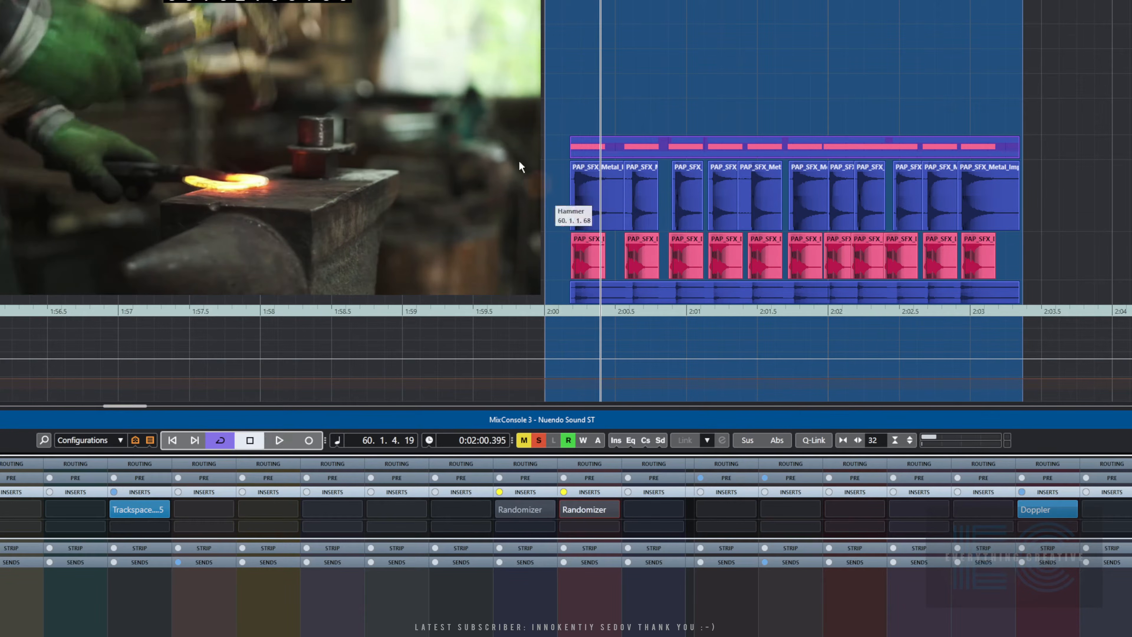
Bring the whole video player into view beside the hammer events and replay the scene from 2:00
{"action": "left_click_drag", "start_coordinate": [413, 0], "coordinate": [464, 35]}
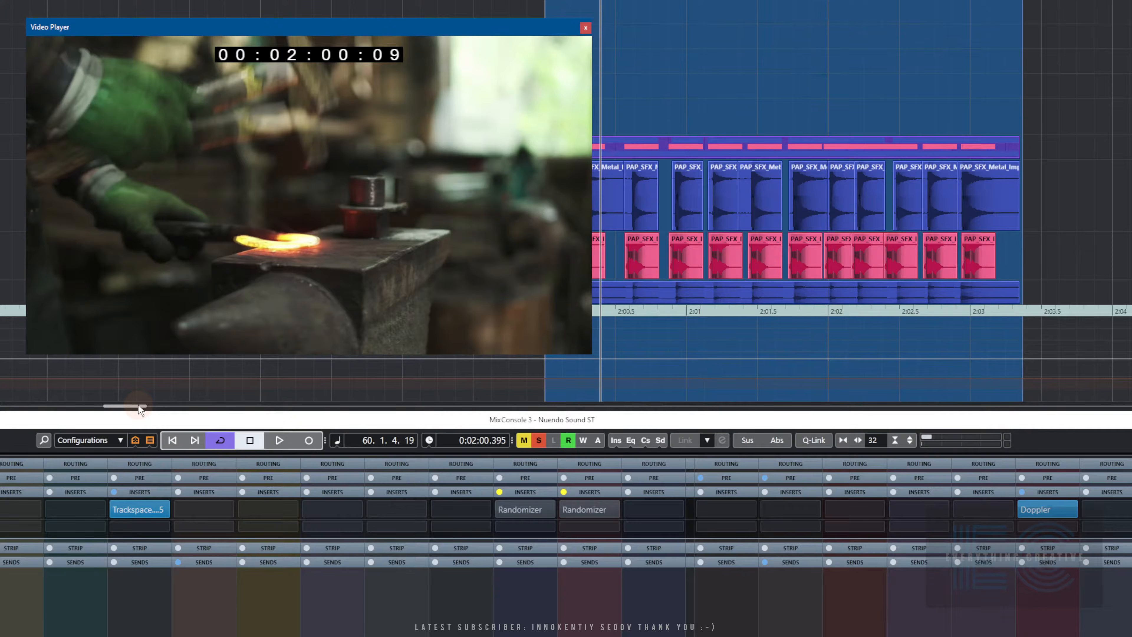
{"action": "left_click_drag", "start_coordinate": [139, 410], "coordinate": [138, 410]}
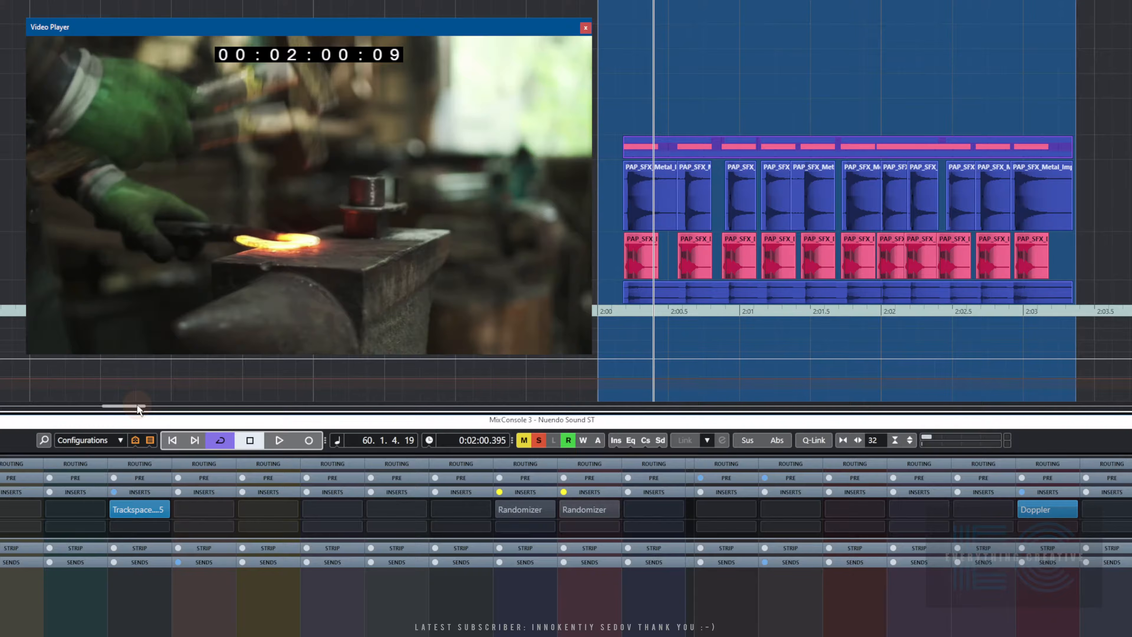
{"action": "key", "text": "space"}
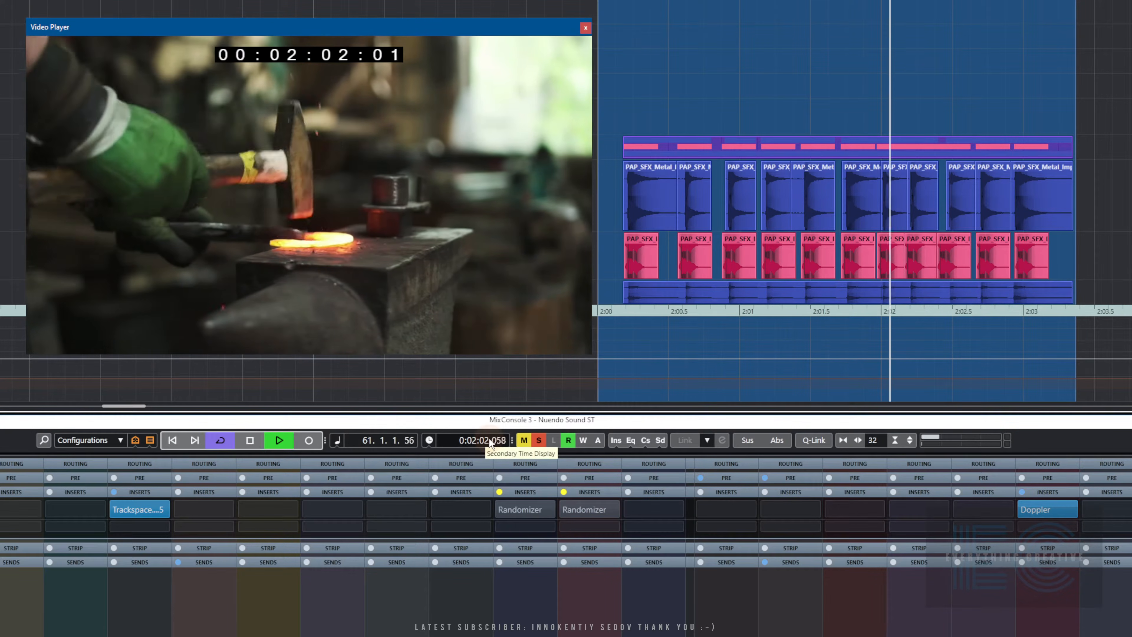
{"action": "key", "text": "space"}
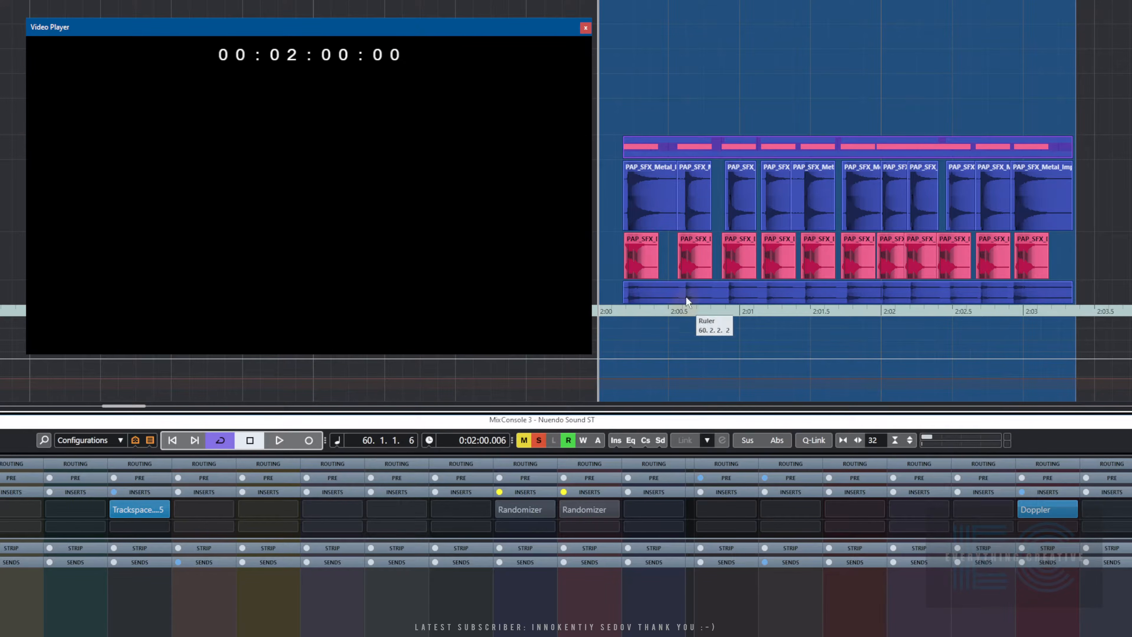
Trim the end of the first metal impact event back to about 2:00.53 and play the hammering scene
{"action": "left_click", "coordinate": [662, 207]}
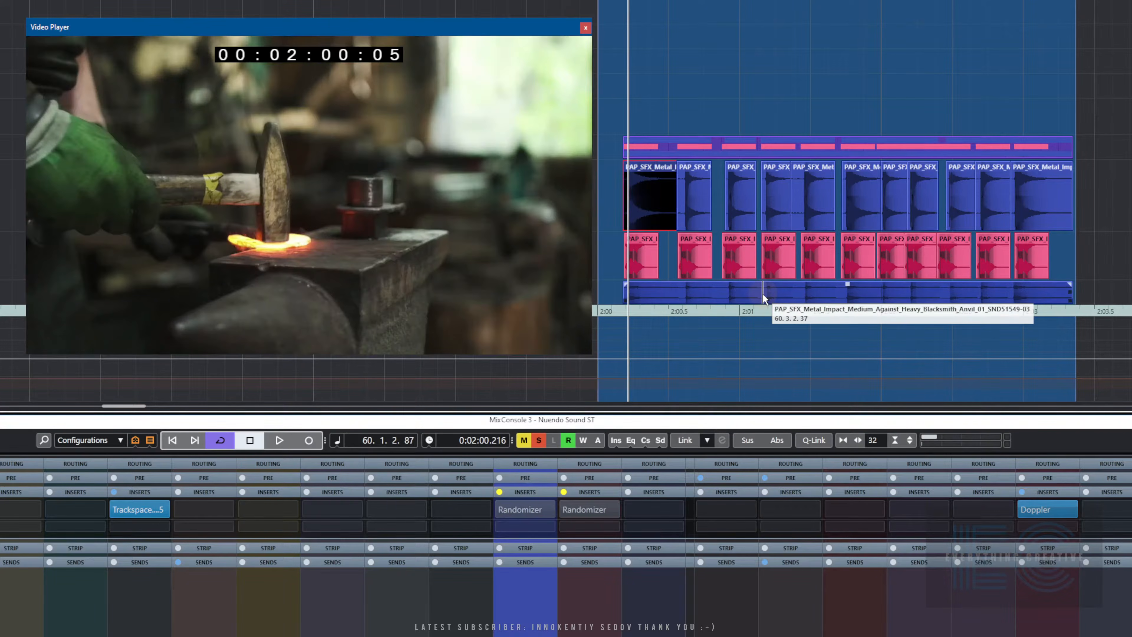
{"action": "left_click_drag", "start_coordinate": [674, 227], "coordinate": [672, 226]}
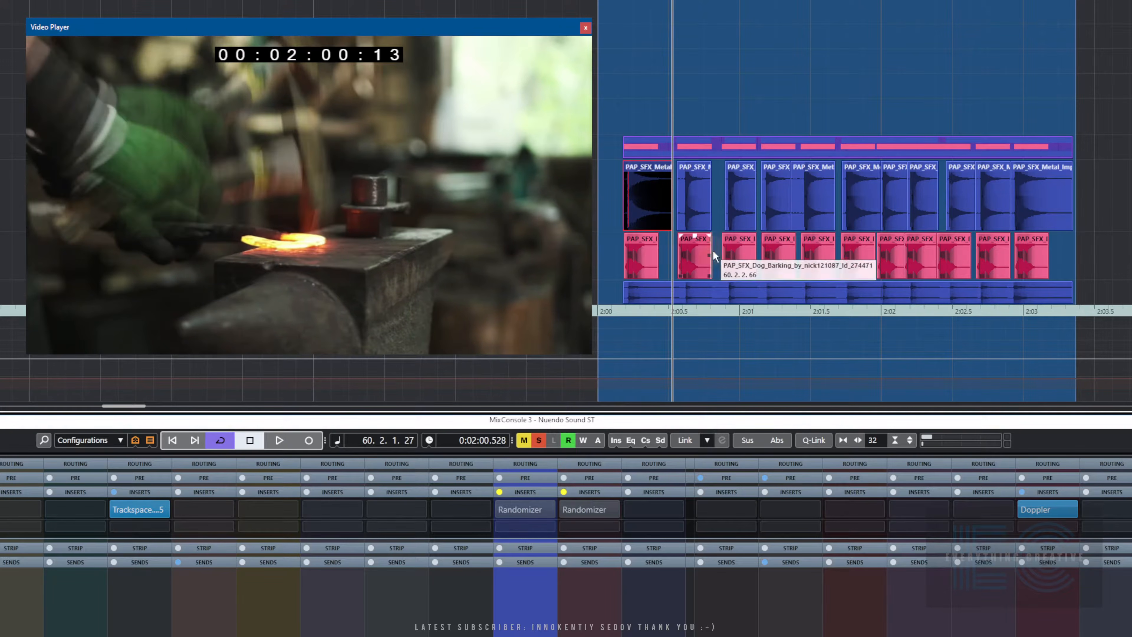
{"action": "key", "text": "KP_Subtract"}
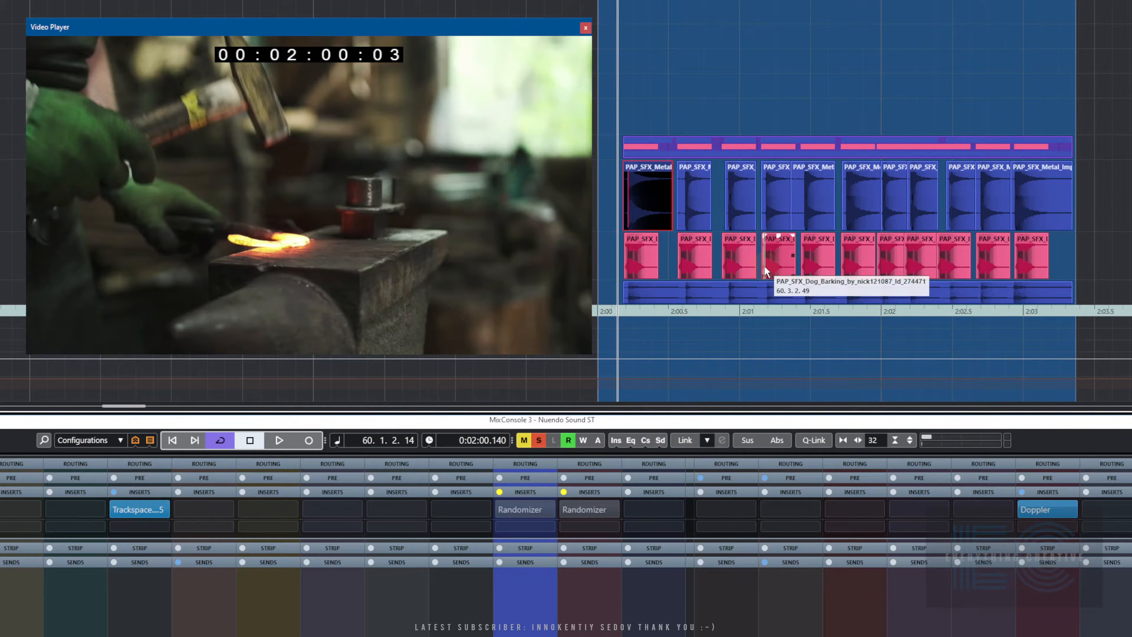
{"action": "key", "text": "space"}
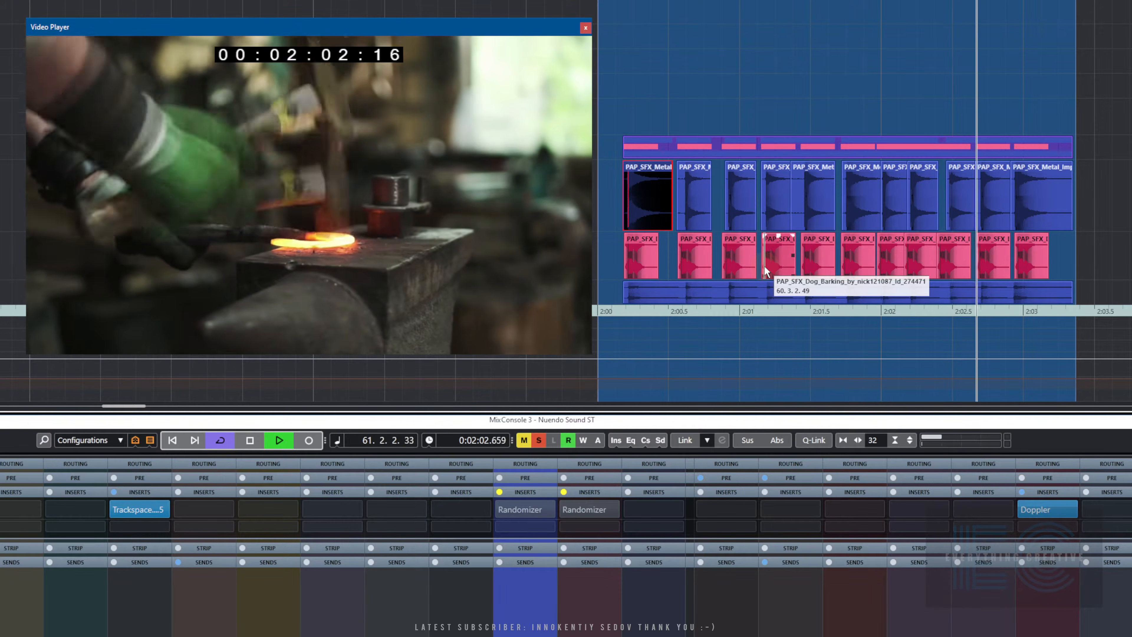
{"action": "key", "text": "space"}
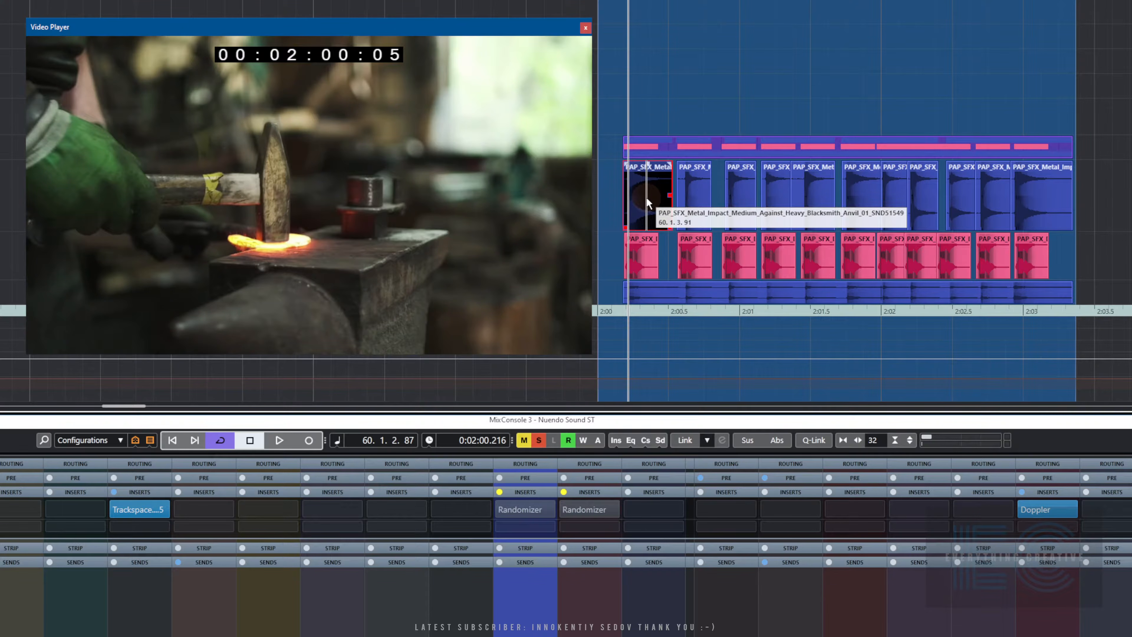
Open the second metal impact event in the Sample Editor and set its snap point on the hit's transient
{"action": "double_click", "coordinate": [695, 190]}
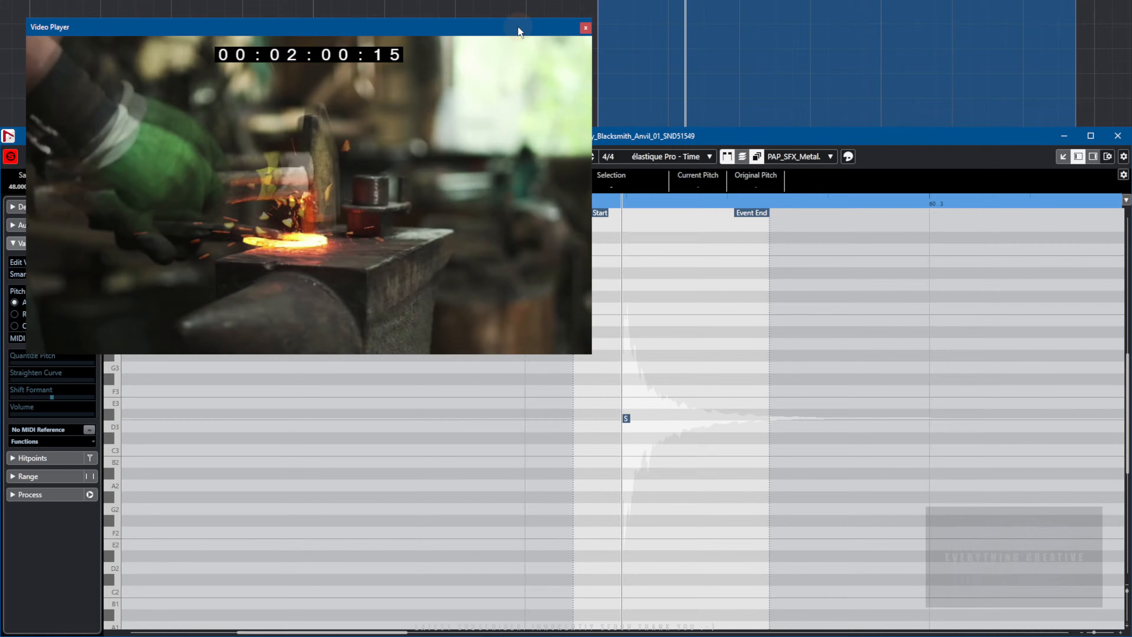
{"action": "key", "text": "F8"}
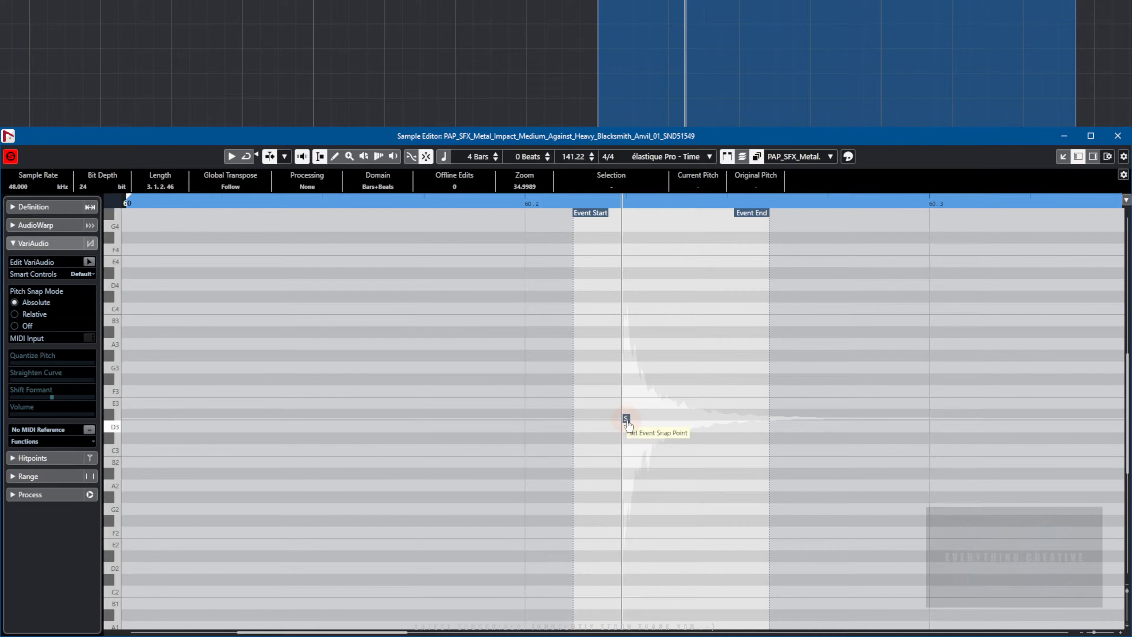
{"action": "mouse_move", "coordinate": [626, 419]}
{"action": "left_mouse_down"}
{"action": "mouse_move", "coordinate": [588, 421]}
{"action": "mouse_move", "coordinate": [631, 420]}
{"action": "left_mouse_up"}
{"action": "left_click", "coordinate": [1117, 136]}
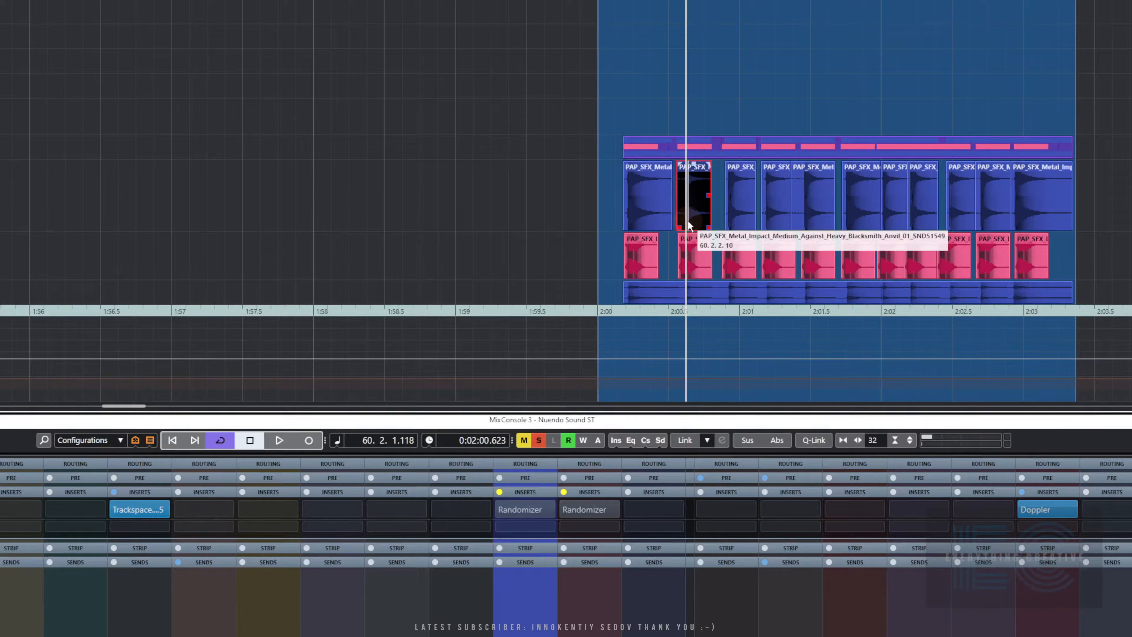
Align the second metal impact event's snap point with the hammer strike at 00:02:00:15 and replay the scene
{"action": "mouse_move", "coordinate": [692, 222]}
{"action": "left_mouse_down"}
{"action": "mouse_move", "coordinate": [704, 224]}
{"action": "mouse_move", "coordinate": [684, 225]}
{"action": "left_mouse_up"}
{"action": "key", "text": "F8"}
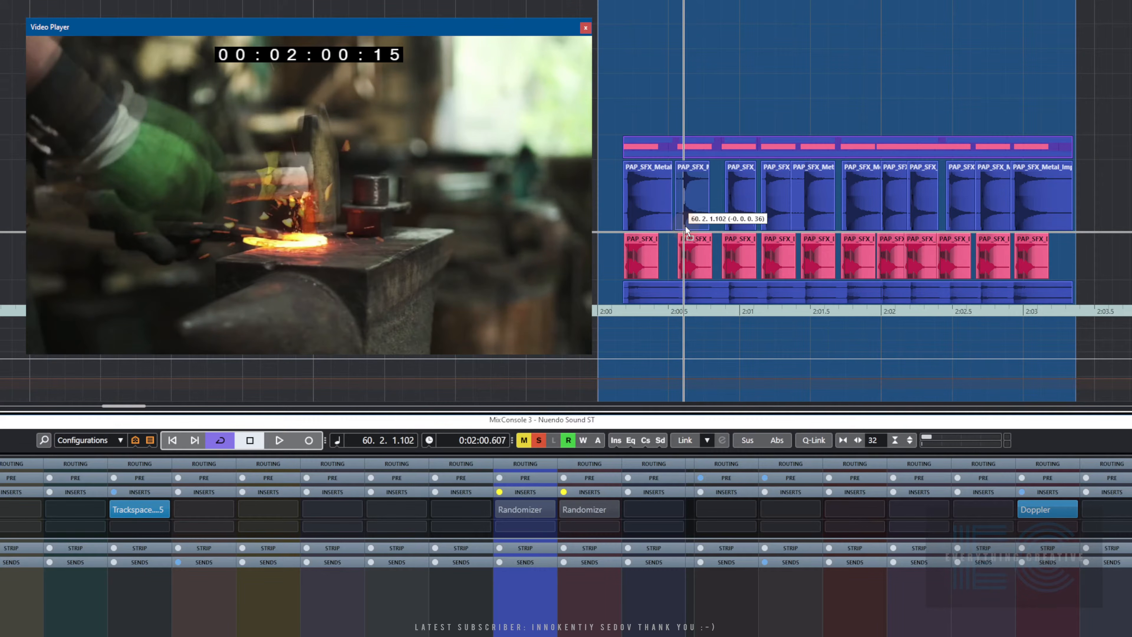
{"action": "left_click", "coordinate": [686, 225]}
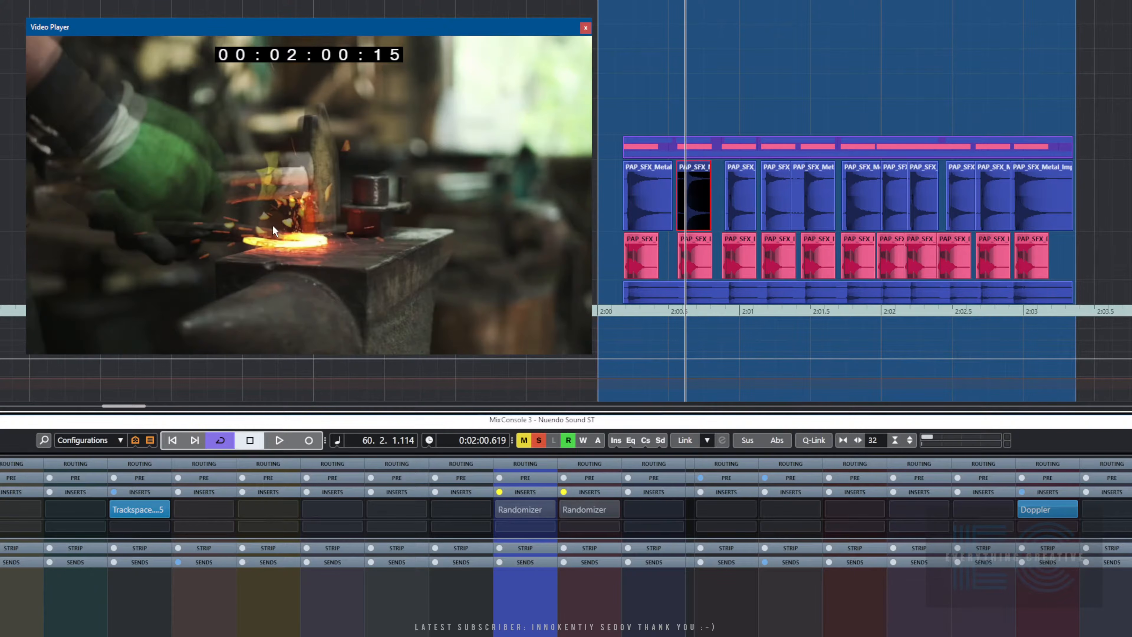
{"action": "scroll", "coordinate": [273, 224], "scroll_direction": "down", "scroll_amount": 7}
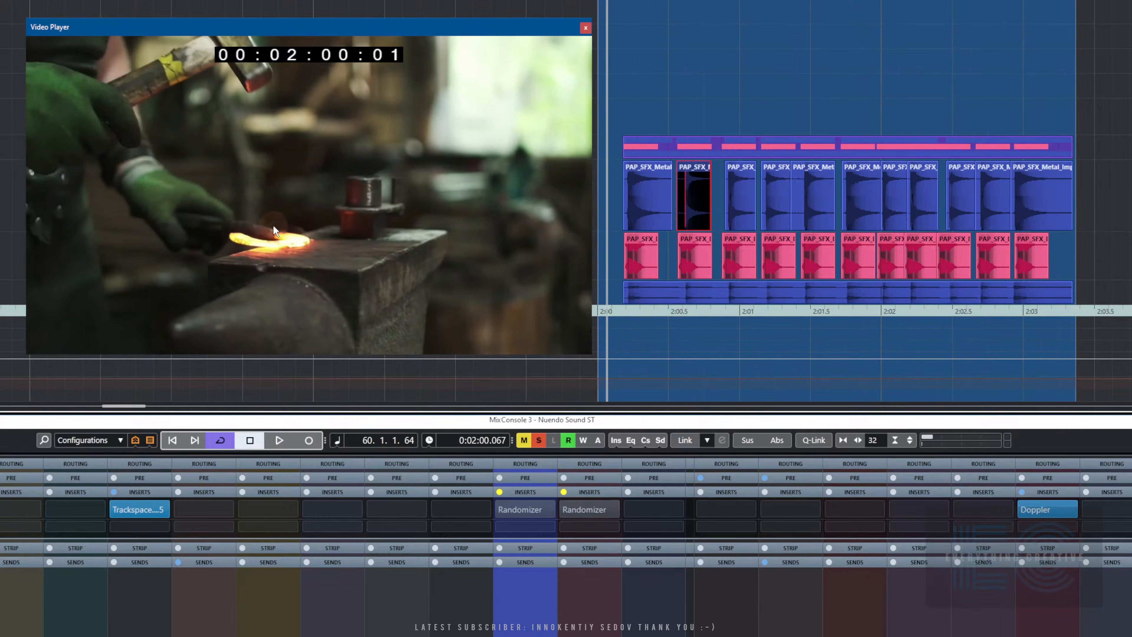
{"action": "key", "text": "space"}
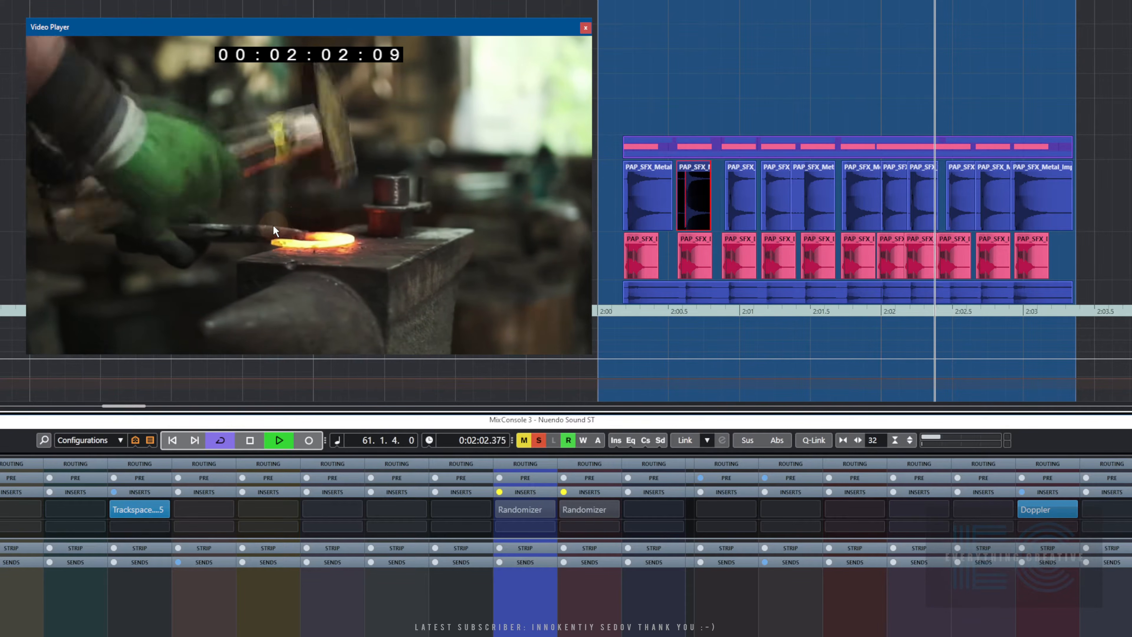
Replay the hammering scene from 2:00 to check the realigned metal impacts against the picture
{"action": "key", "text": "space"}
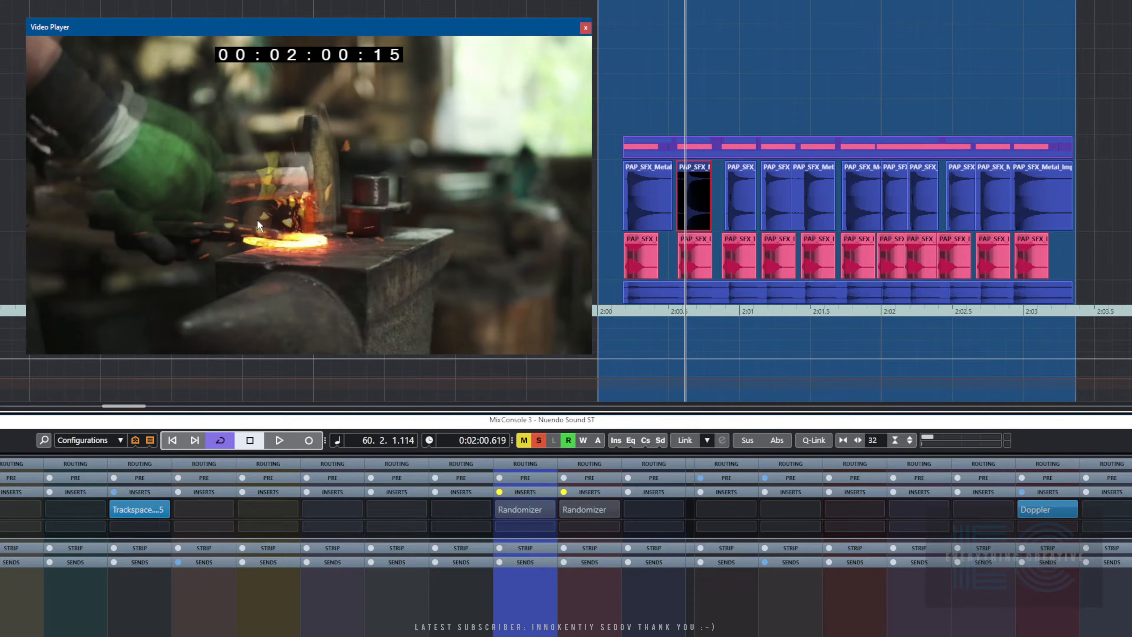
{"action": "key", "text": "space"}
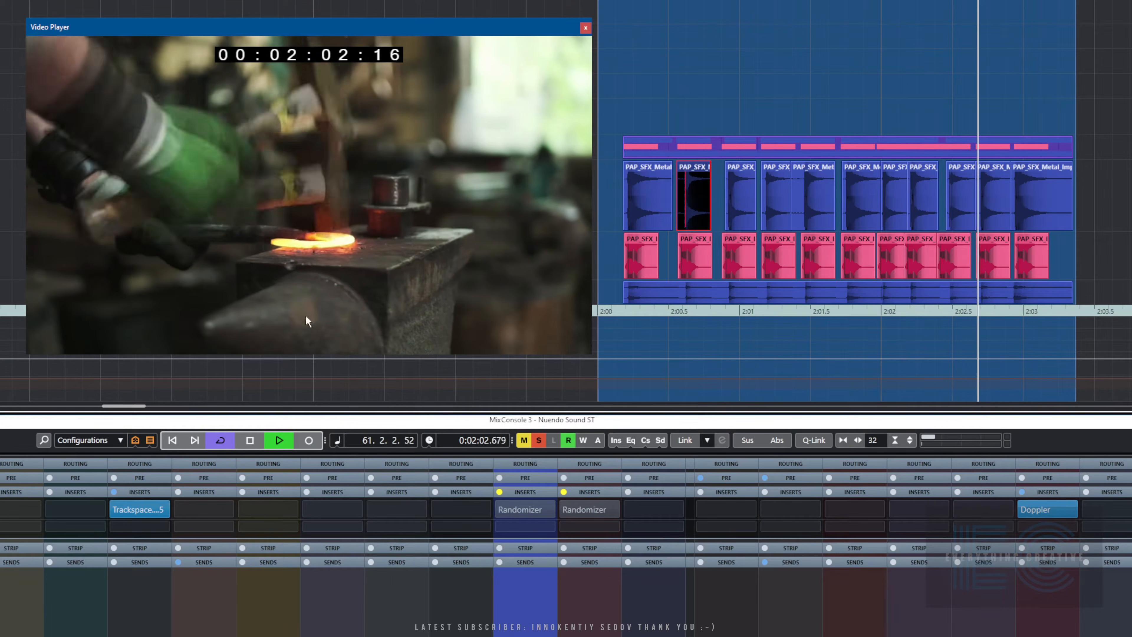
{"action": "key", "text": "space"}
Activate the Roomworks send on the Hammer channel and set its level to -14.2 dB while playing the scene
{"action": "left_click", "coordinate": [526, 561]}
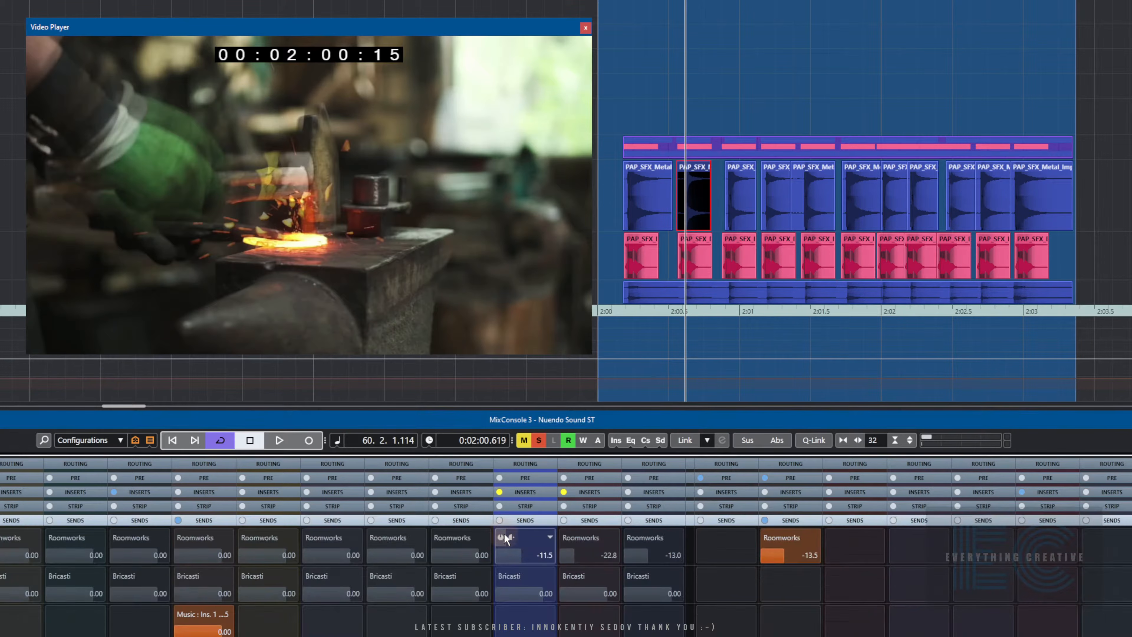
{"action": "left_click", "coordinate": [499, 538]}
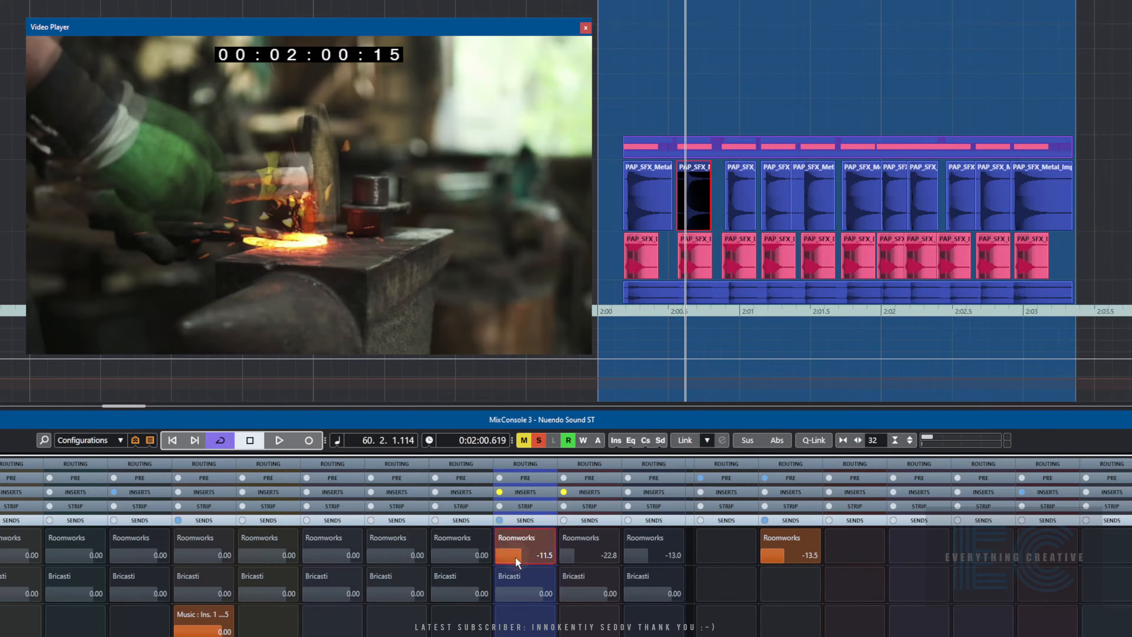
{"action": "key", "text": "space"}
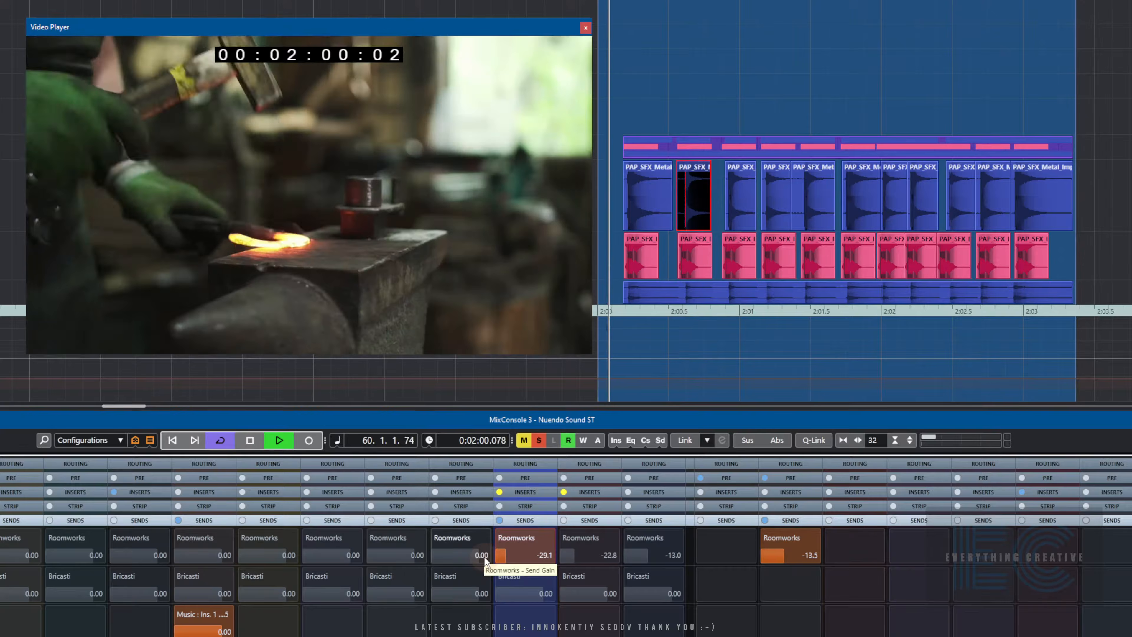
{"action": "left_click", "coordinate": [501, 557]}
{"action": "mouse_move", "coordinate": [506, 561]}
{"action": "left_mouse_down"}
{"action": "mouse_move", "coordinate": [521, 560]}
{"action": "mouse_move", "coordinate": [499, 560]}
{"action": "left_mouse_up"}
{"action": "key", "text": "space"}
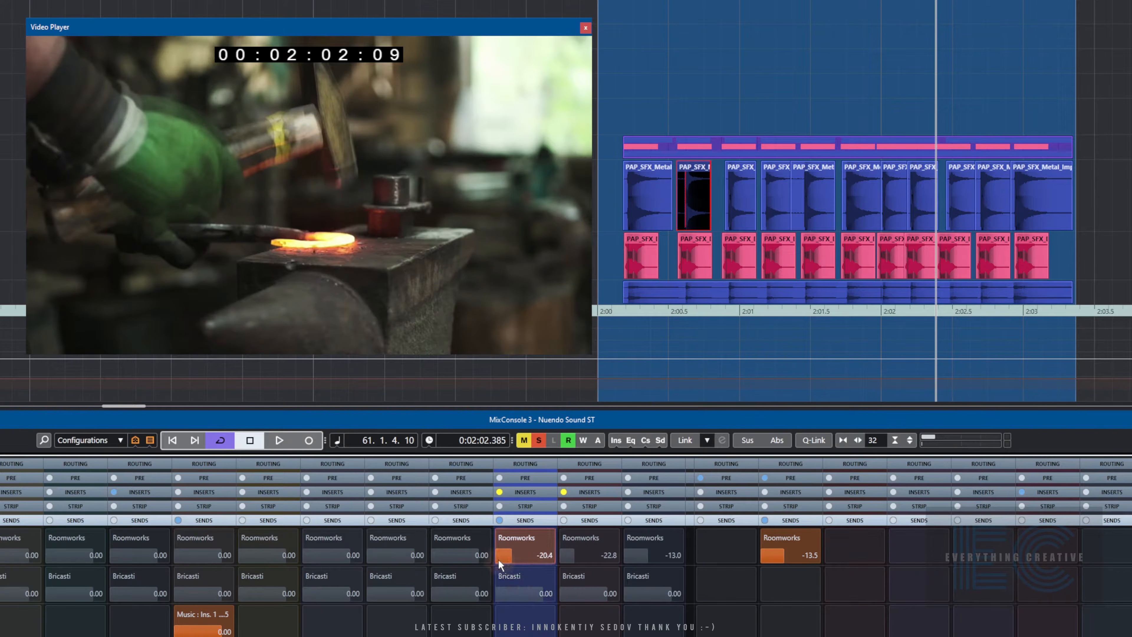
{"action": "key", "text": "KP_1"}
{"action": "key", "text": "space"}
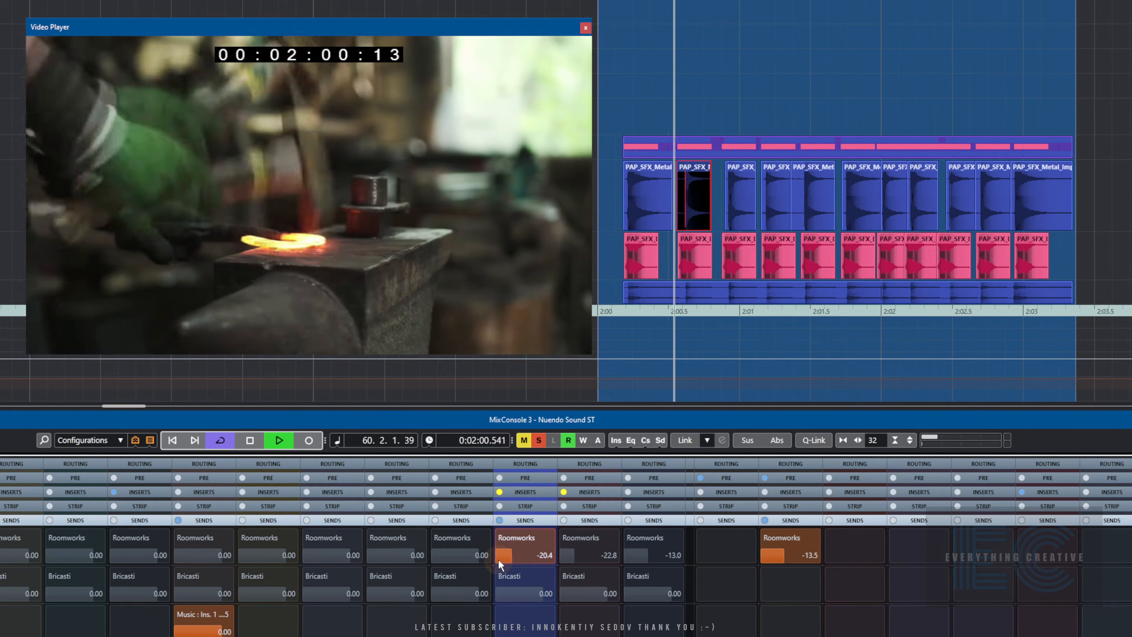
{"action": "mouse_move", "coordinate": [497, 558]}
{"action": "left_mouse_down"}
{"action": "mouse_move", "coordinate": [531, 560]}
{"action": "mouse_move", "coordinate": [507, 554]}
{"action": "left_mouse_up"}
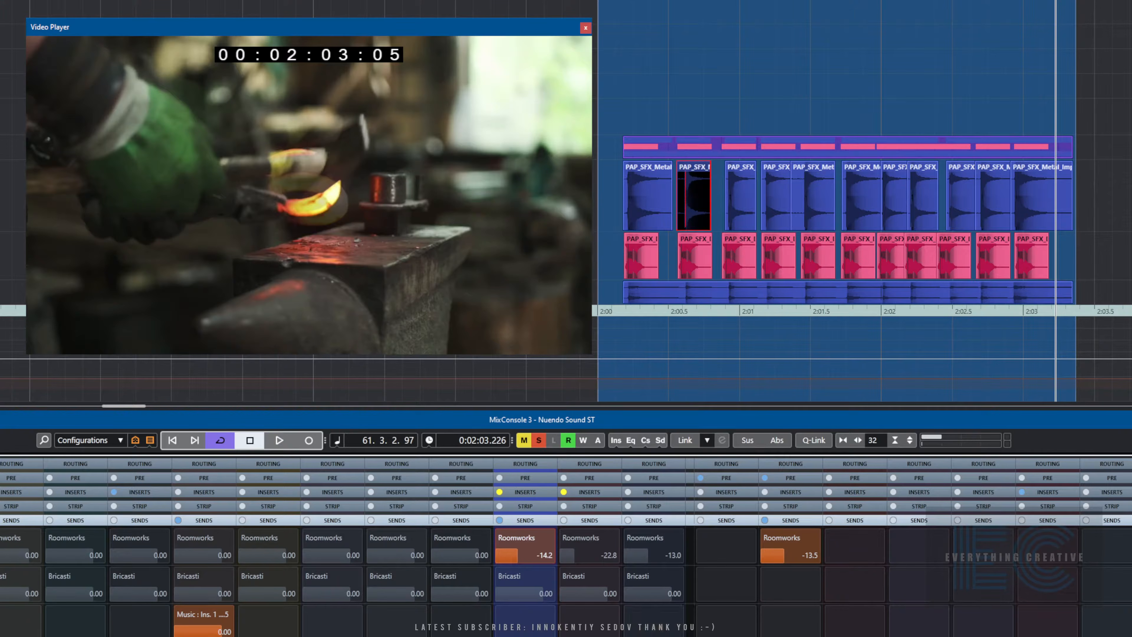
Audition the hammer hits with the Hammer channel's Randomizer insert enabled on the PAP Subtle preset, and bypass it again
{"action": "left_click", "coordinate": [524, 521]}
{"action": "left_click", "coordinate": [523, 492]}
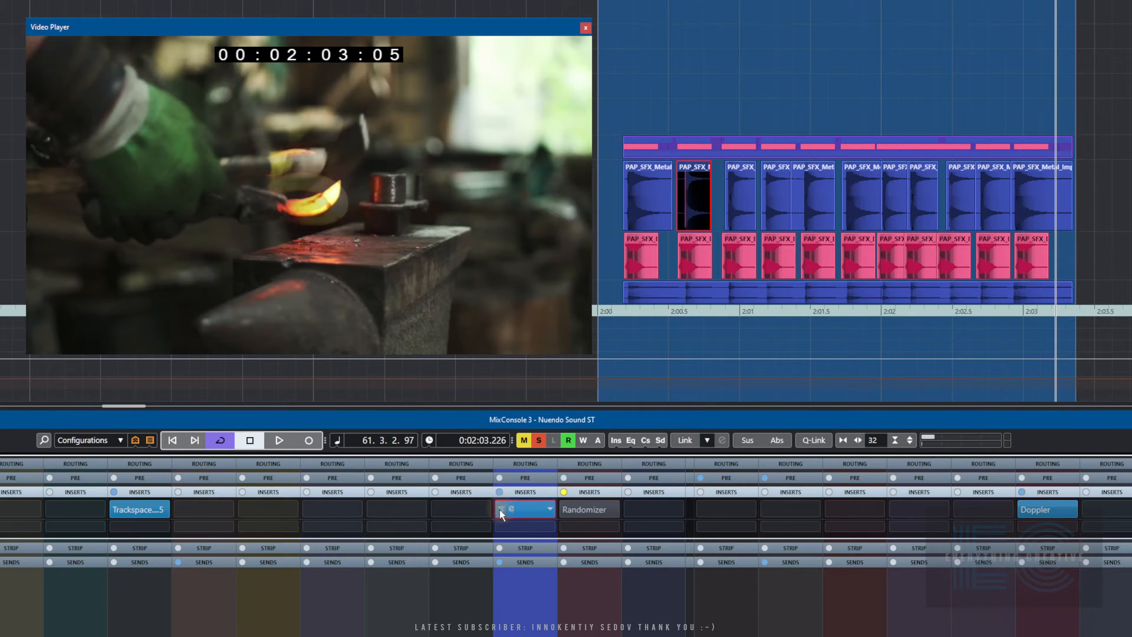
{"action": "left_click", "coordinate": [500, 508]}
{"action": "left_click", "coordinate": [510, 510]}
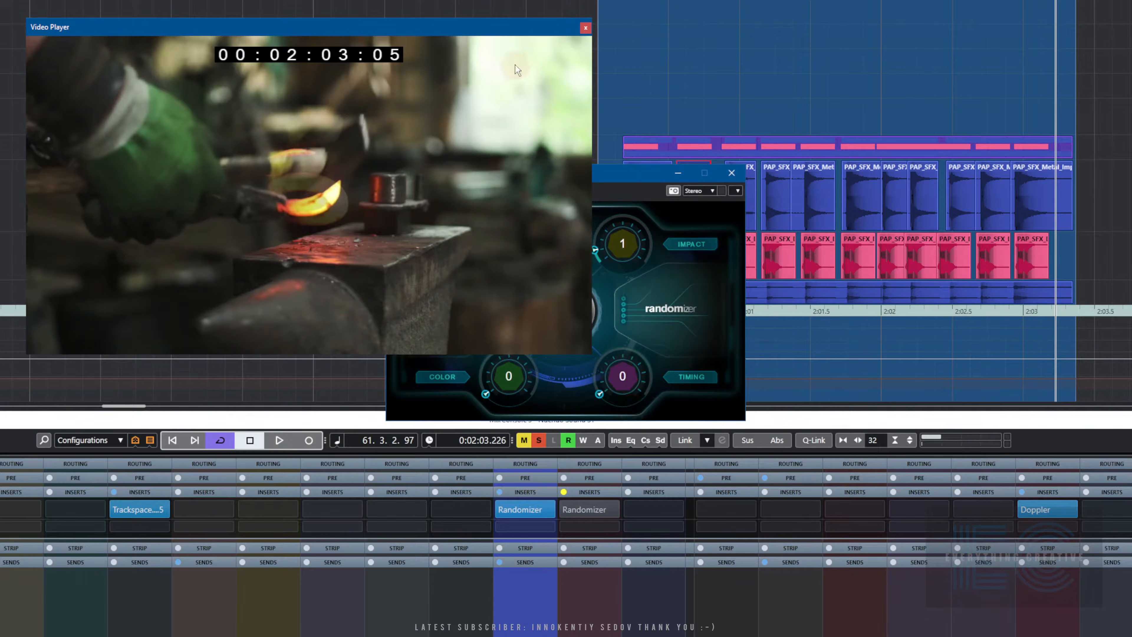
{"action": "left_click_drag", "start_coordinate": [641, 180], "coordinate": [843, 251]}
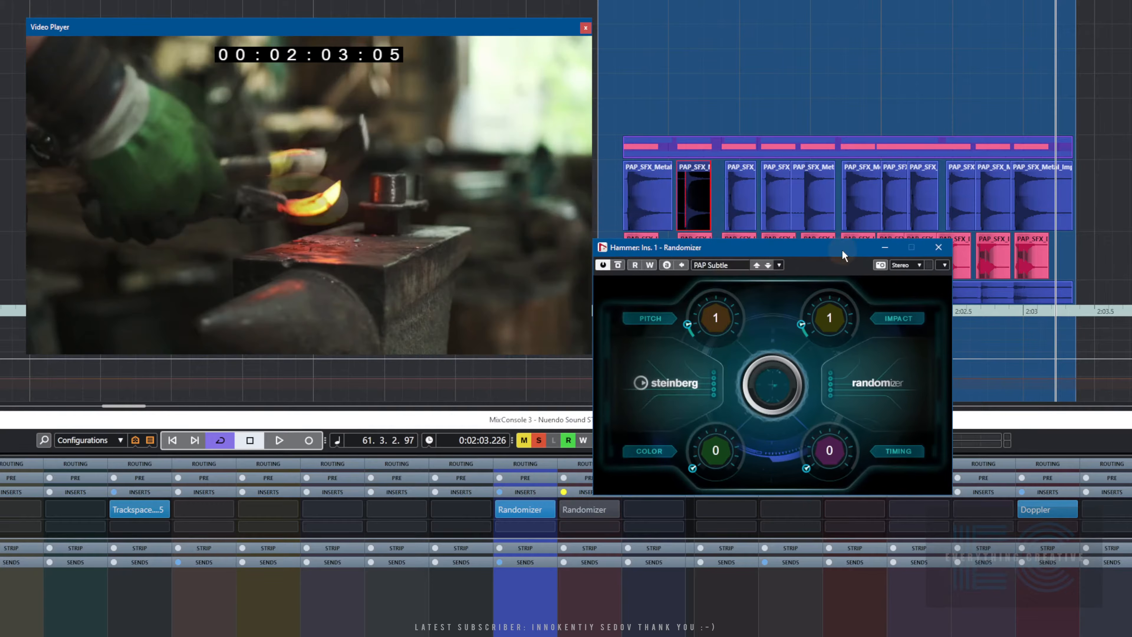
{"action": "key", "text": "space"}
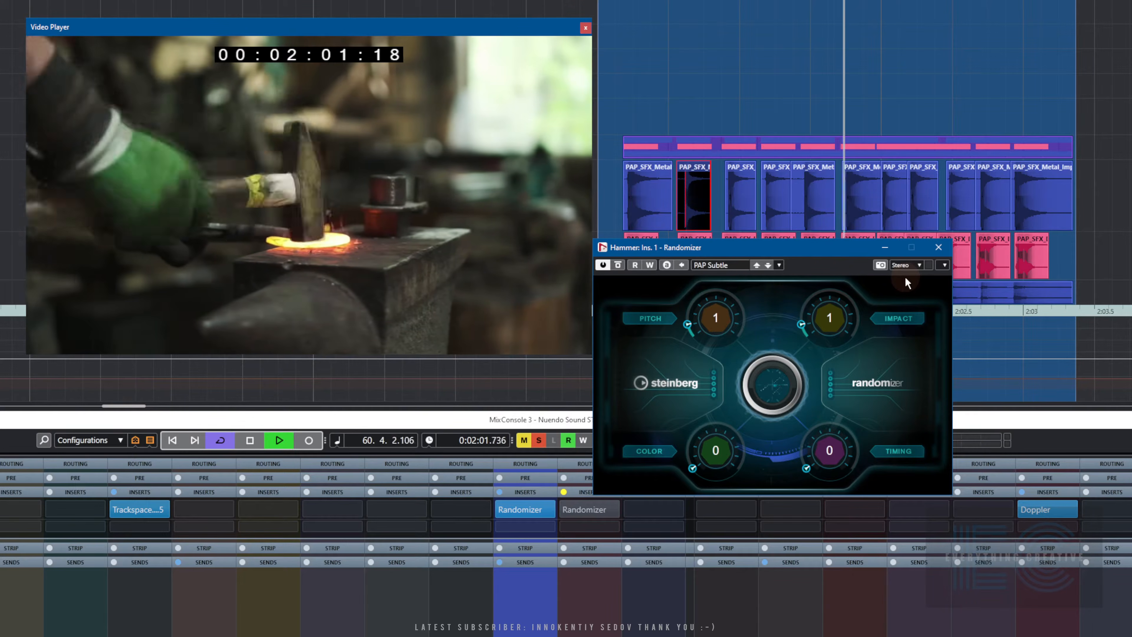
{"action": "key", "text": "space"}
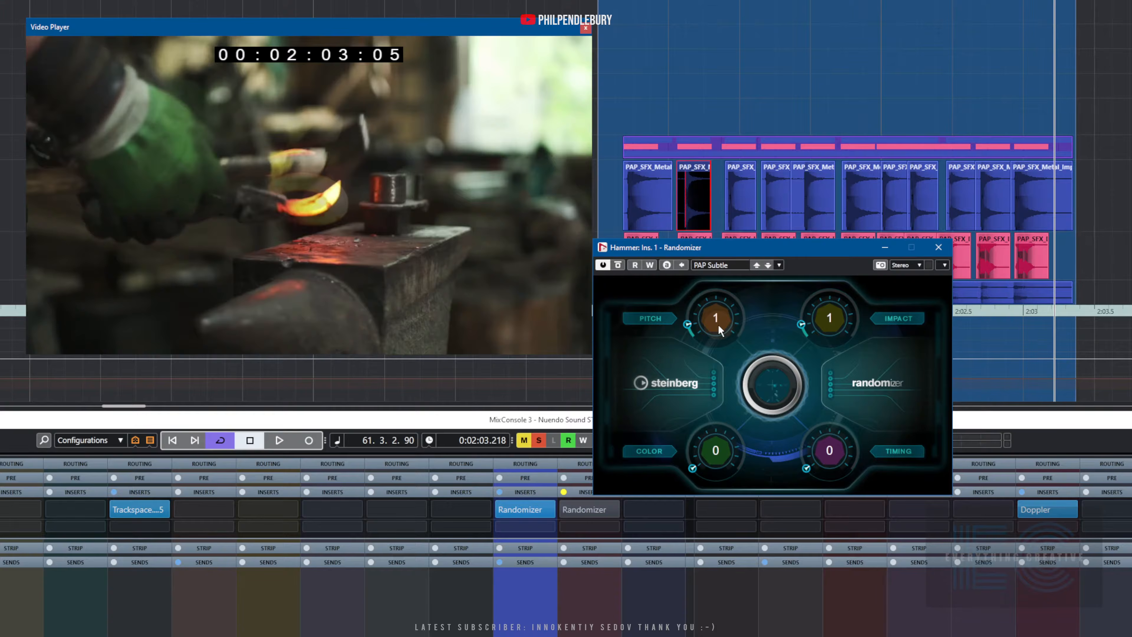
{"action": "left_click", "coordinate": [938, 247]}
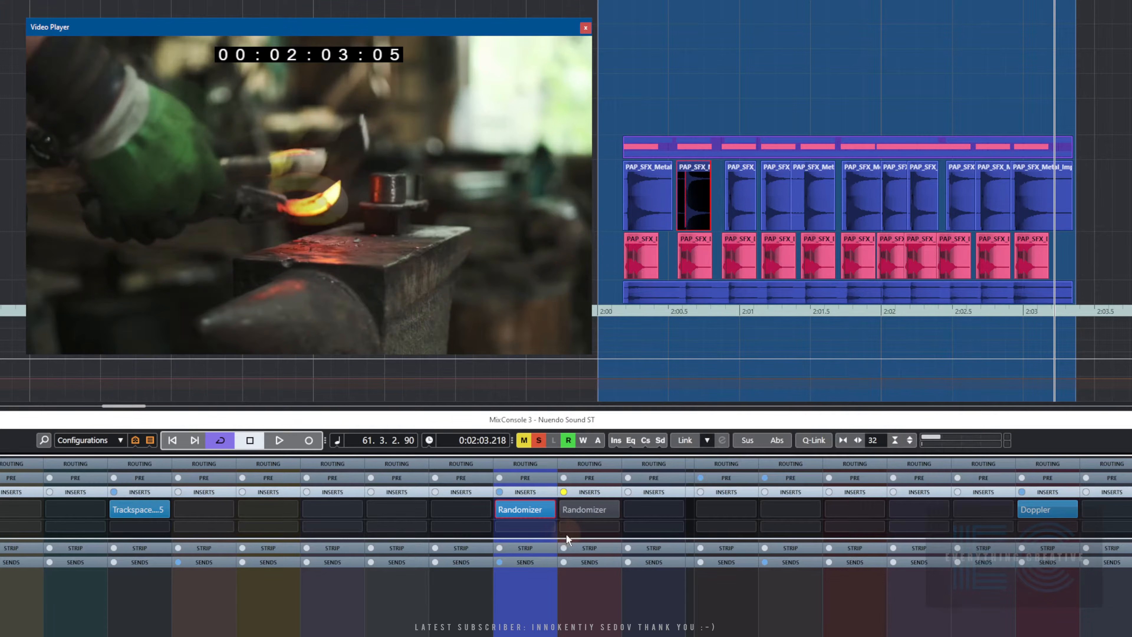
{"action": "left_click", "coordinate": [500, 510]}
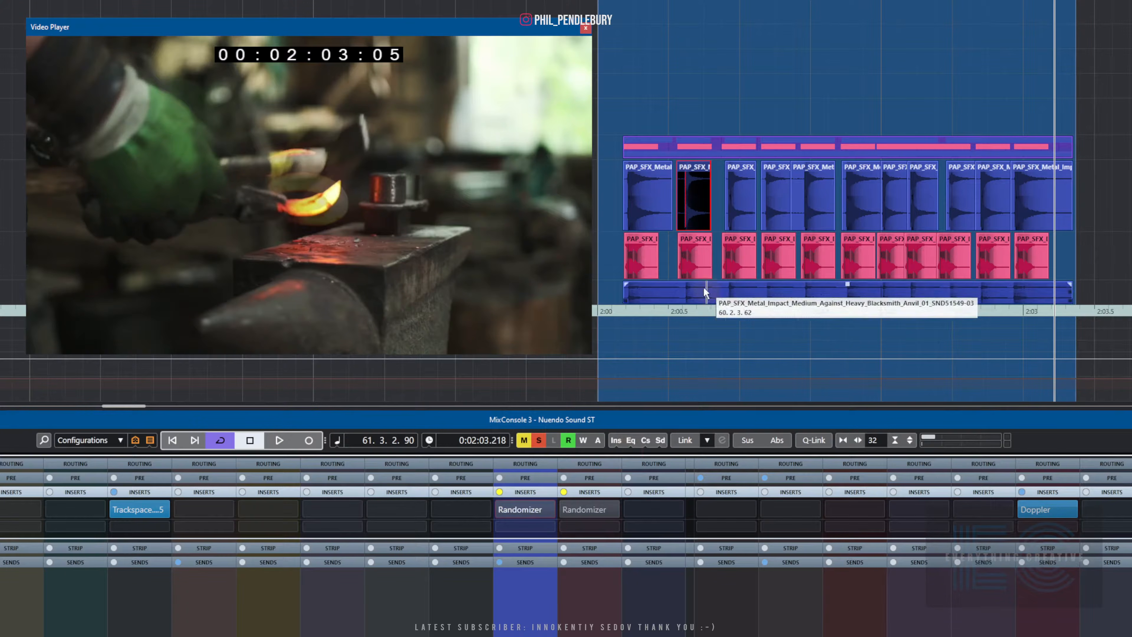
Play the hammering scene twice from 2:00 with the Randomizer bypassed to review the layered impacts
{"action": "key", "text": "s"}
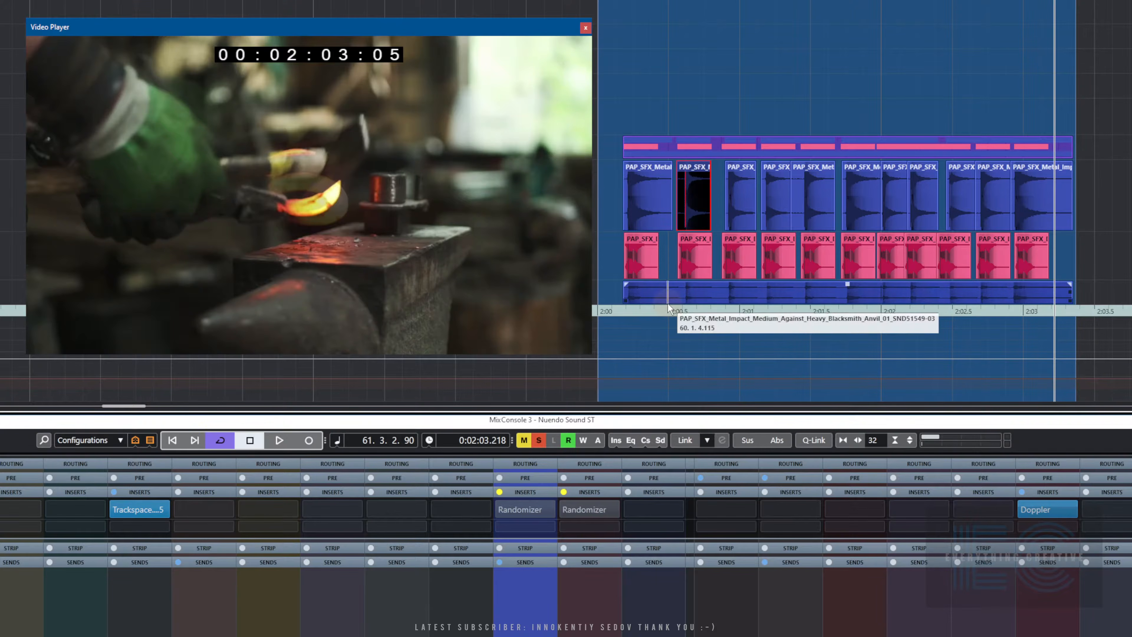
{"action": "key", "text": "KP_Subtract"}
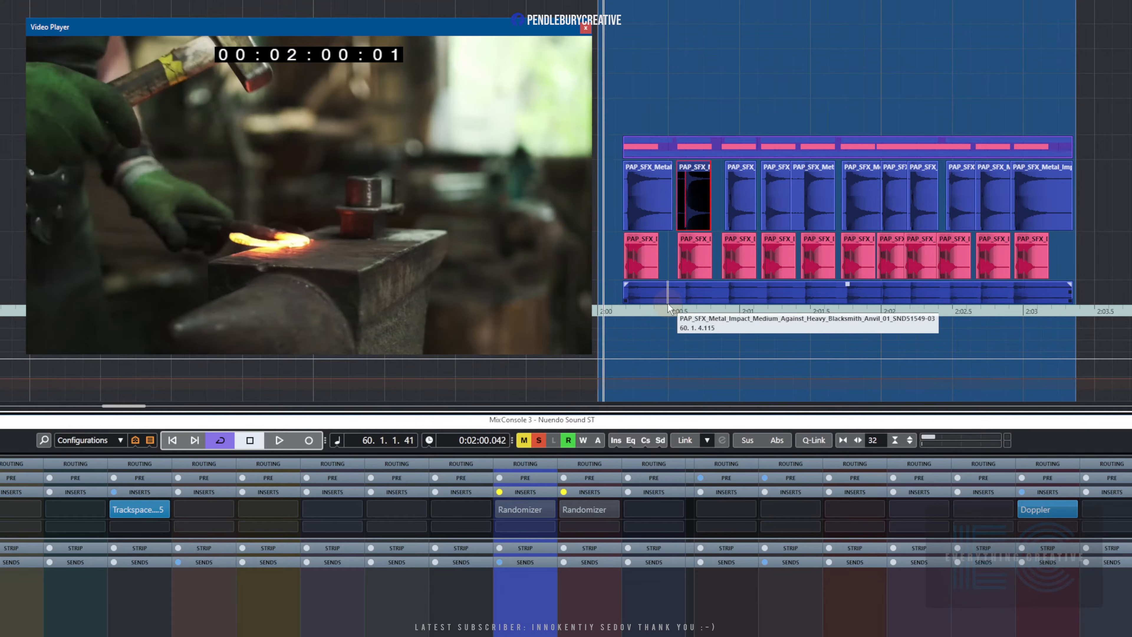
{"action": "key", "text": "space"}
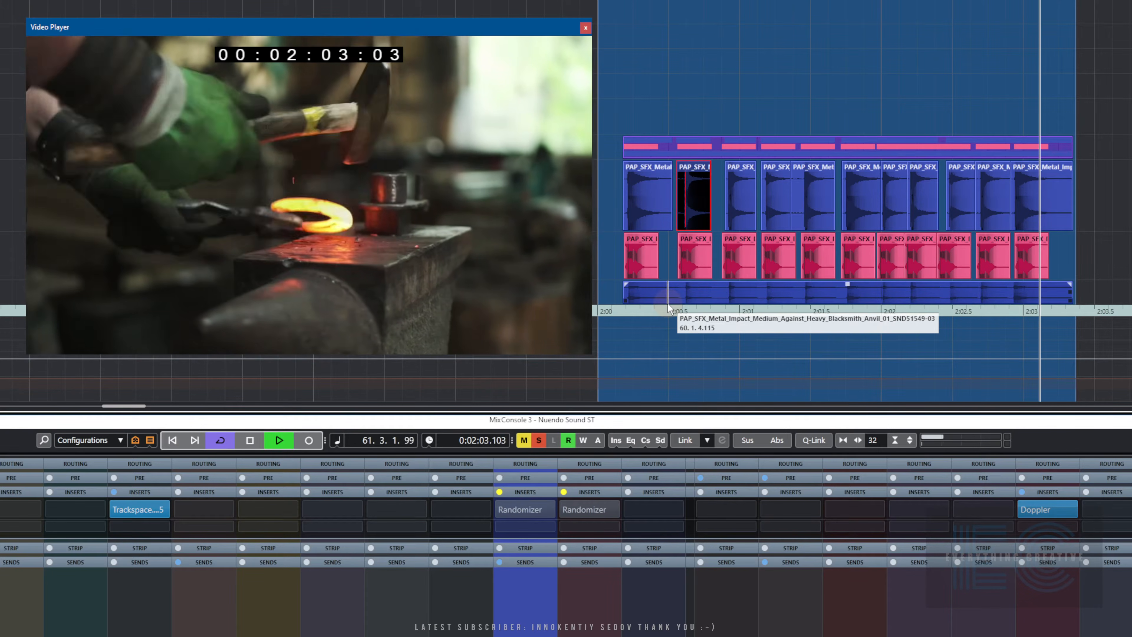
{"action": "key", "text": "space"}
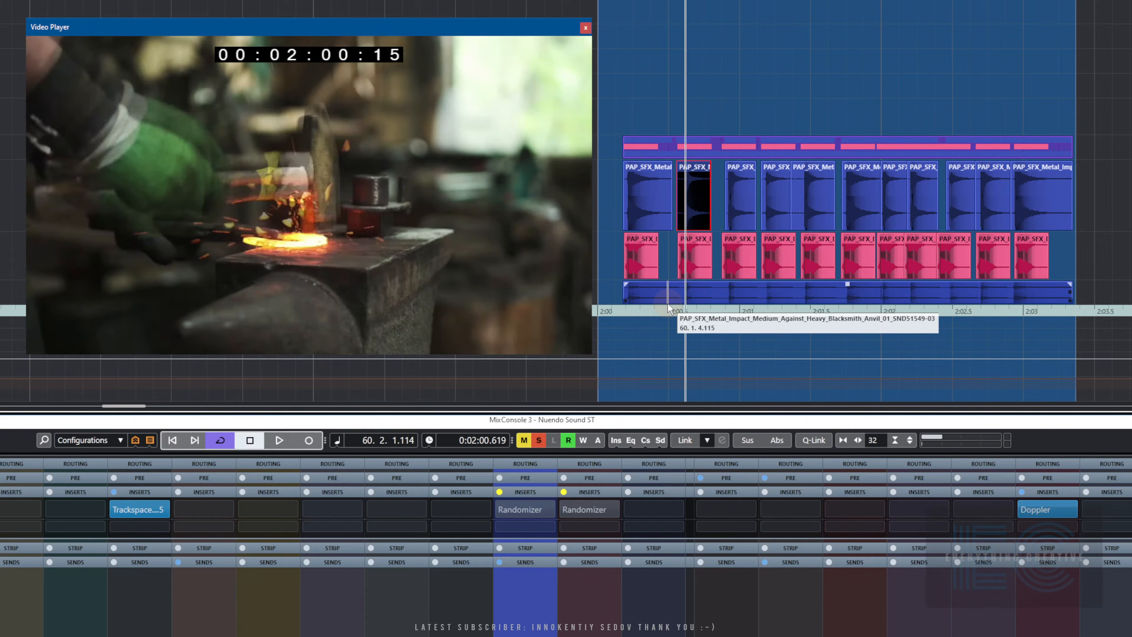
{"action": "key", "text": "KP_Subtract"}
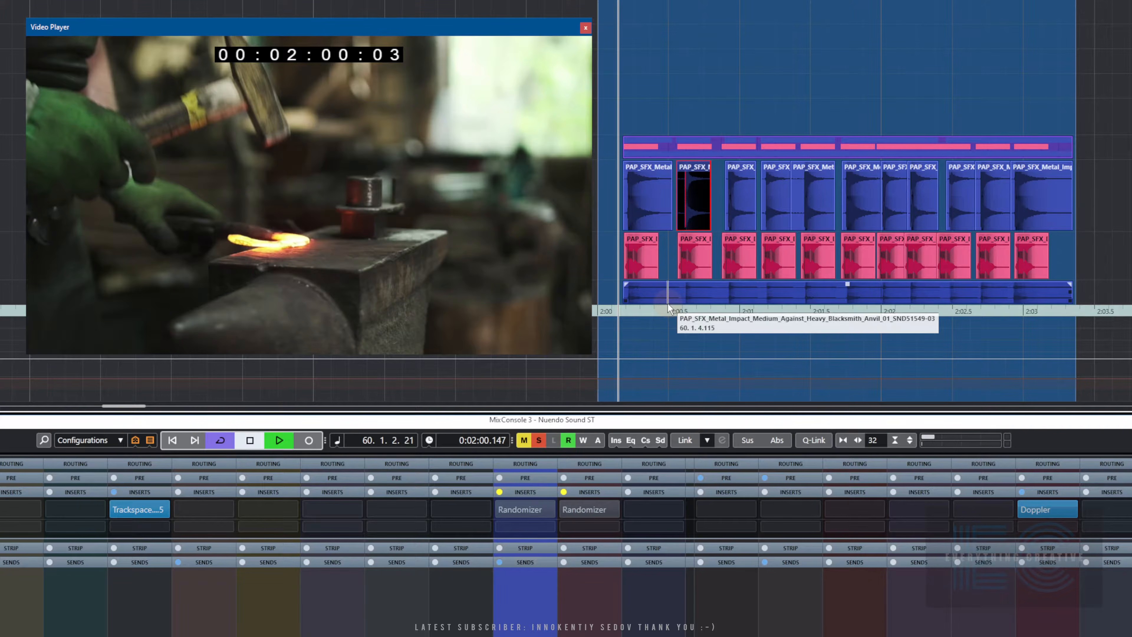
{"action": "key", "text": "space"}
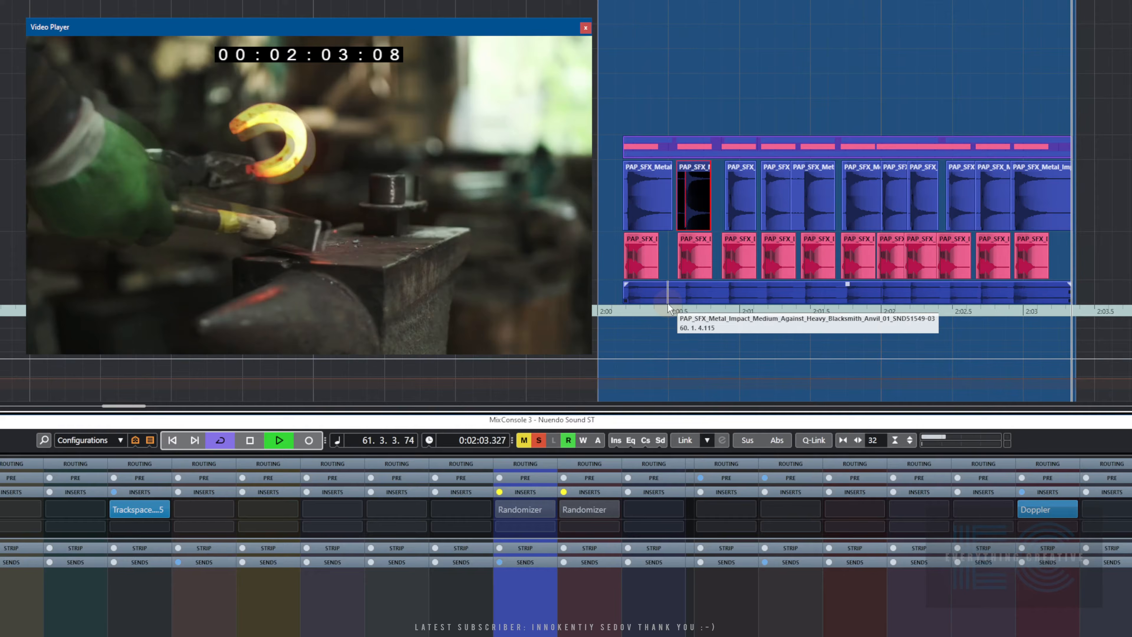
{"action": "key", "text": "space"}
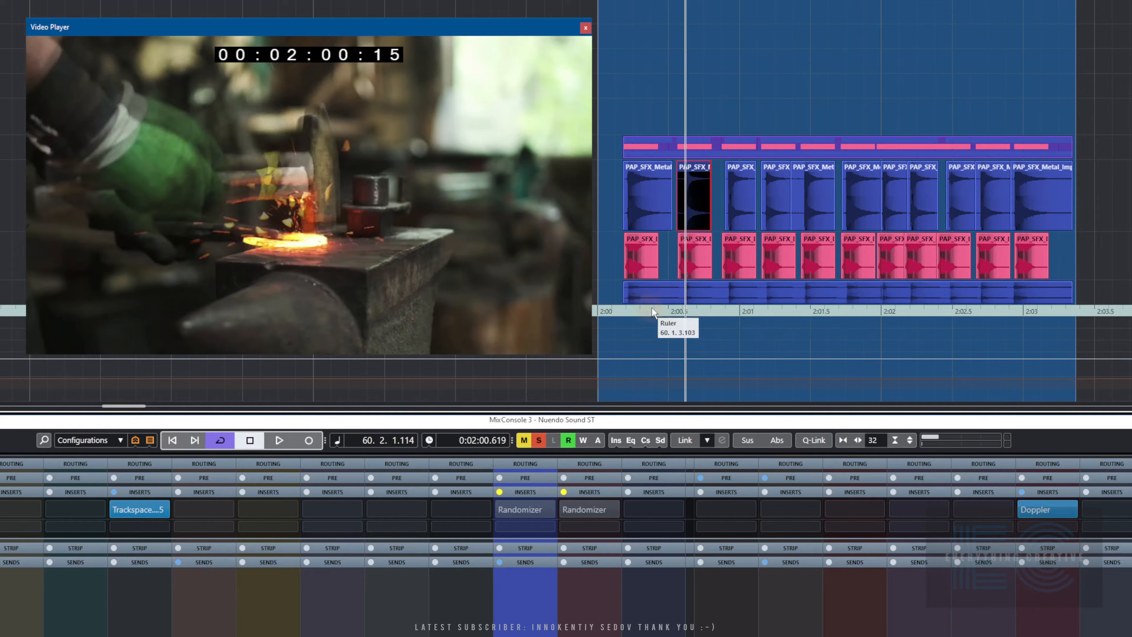
Delete all dog bark events after the first one and place the cursor on the first hammer strike at 00:02:00:05
{"action": "left_click_drag", "start_coordinate": [1068, 263], "coordinate": [692, 247]}
{"action": "key", "text": "Delete"}
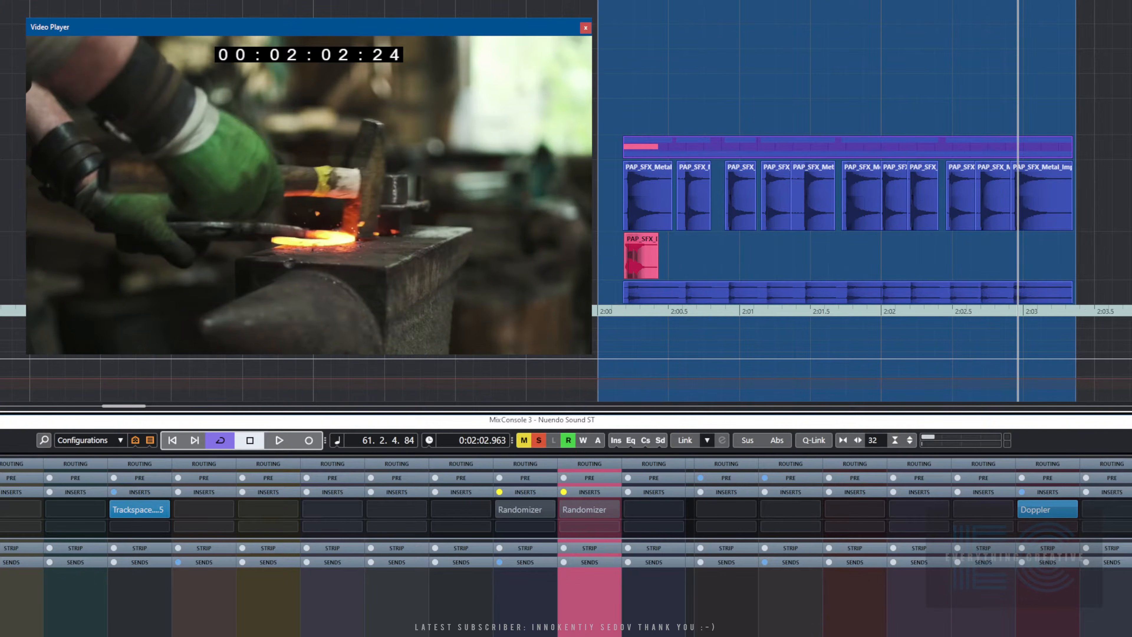
{"action": "left_click", "coordinate": [622, 256]}
{"action": "key", "text": "alt+n"}
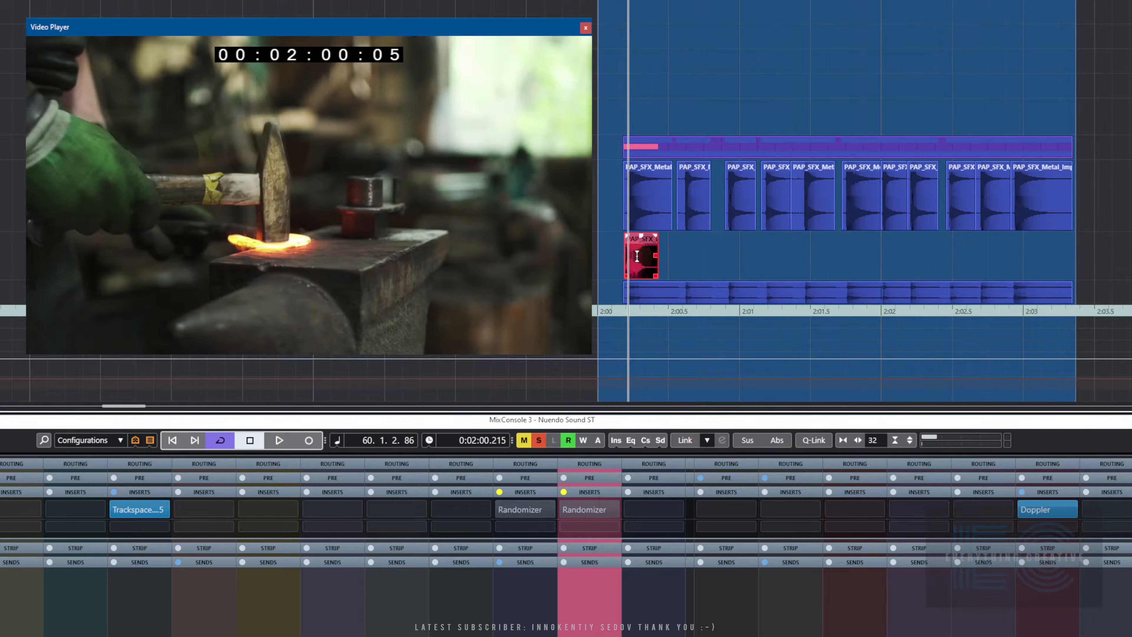
Open the remaining dog bark event in the Sample Editor and set its snap point on the bark's transient
{"action": "double_click", "coordinate": [637, 255]}
{"action": "left_click_drag", "start_coordinate": [663, 142], "coordinate": [1058, 102]}
{"action": "mouse_move", "coordinate": [641, 383]}
{"action": "left_mouse_down"}
{"action": "mouse_move", "coordinate": [632, 380]}
{"action": "mouse_move", "coordinate": [816, 389]}
{"action": "mouse_move", "coordinate": [633, 397]}
{"action": "mouse_move", "coordinate": [664, 396]}
{"action": "mouse_move", "coordinate": [642, 401]}
{"action": "left_mouse_up"}
{"action": "left_click_drag", "start_coordinate": [945, 93], "coordinate": [554, 256]}
{"action": "left_click", "coordinate": [1122, 259]}
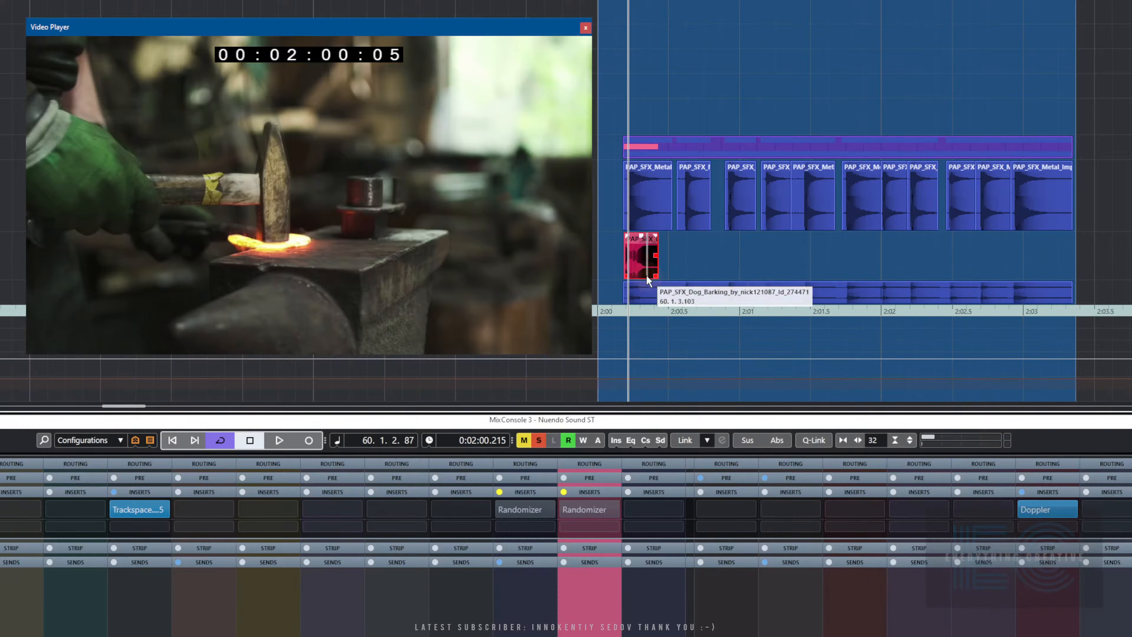
Align the dog bark's snap point with the first hammer strike at 00:02:00:05 and trim its end to about 2:00.32 with a fade-out
{"action": "scroll", "coordinate": [637, 263], "scroll_direction": "up", "scroll_amount": 7}
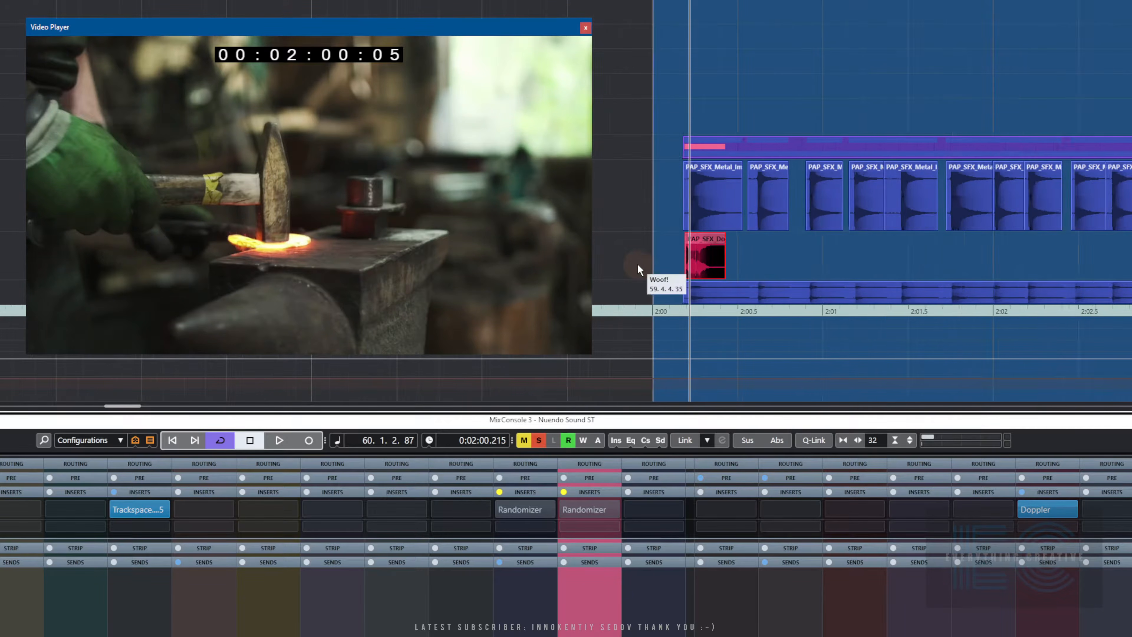
{"action": "scroll", "coordinate": [713, 261], "scroll_direction": "up", "scroll_amount": 3}
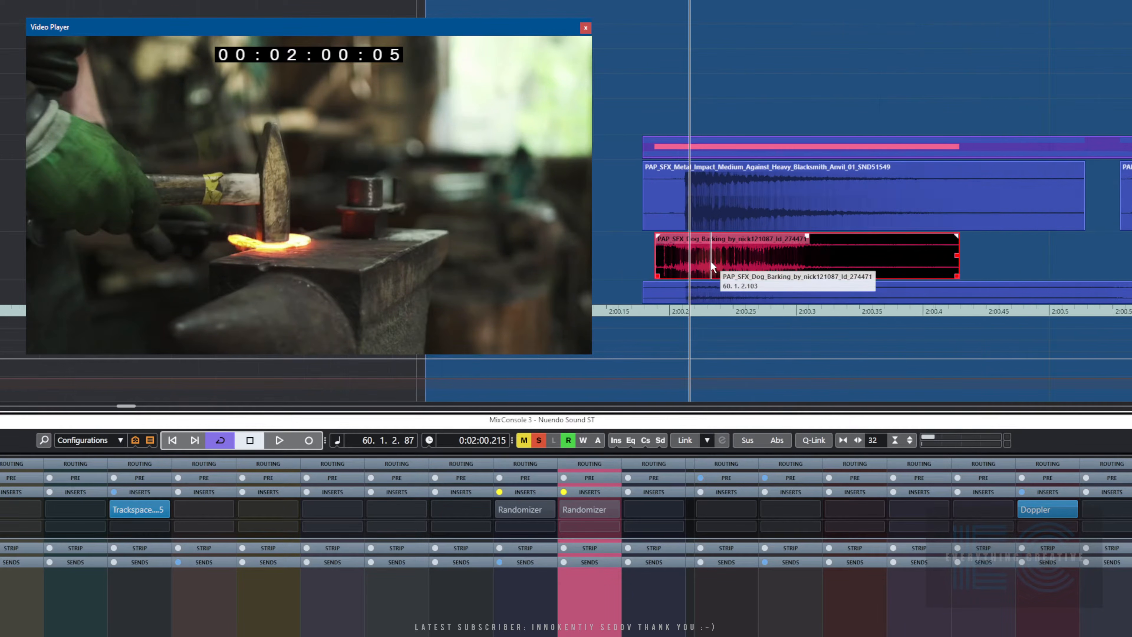
{"action": "left_click_drag", "start_coordinate": [727, 252], "coordinate": [703, 266]}
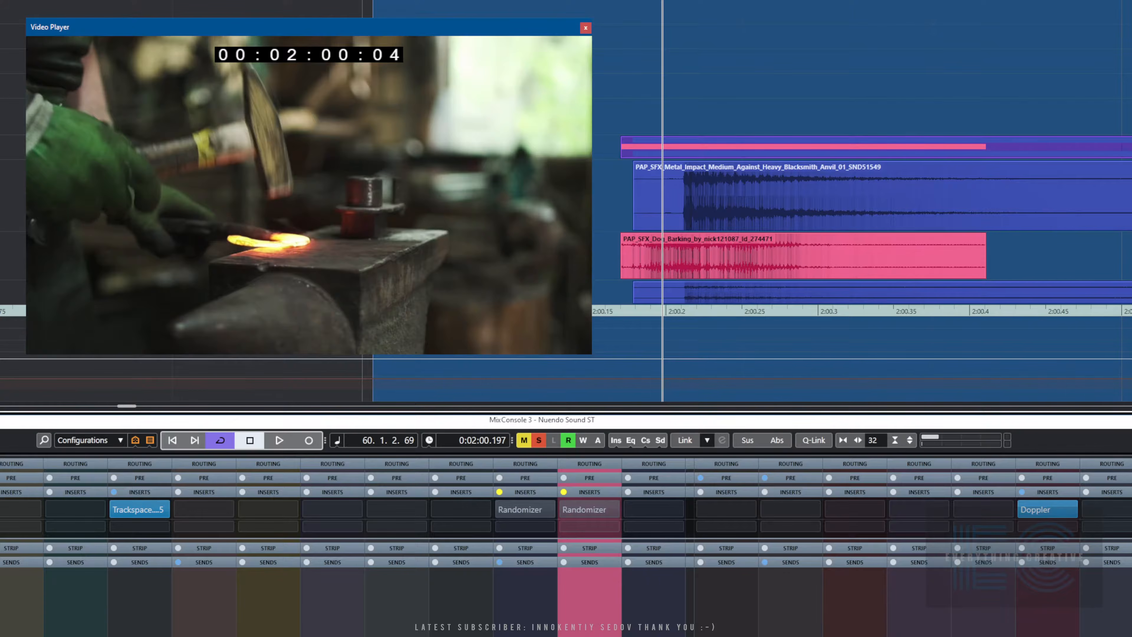
{"action": "mouse_move", "coordinate": [708, 261]}
{"action": "left_mouse_down"}
{"action": "mouse_move", "coordinate": [818, 266]}
{"action": "mouse_move", "coordinate": [654, 255]}
{"action": "mouse_move", "coordinate": [803, 263]}
{"action": "mouse_move", "coordinate": [708, 260]}
{"action": "mouse_move", "coordinate": [756, 259]}
{"action": "mouse_move", "coordinate": [721, 256]}
{"action": "left_mouse_up"}
{"action": "scroll", "coordinate": [749, 253], "scroll_direction": "down", "scroll_amount": 3}
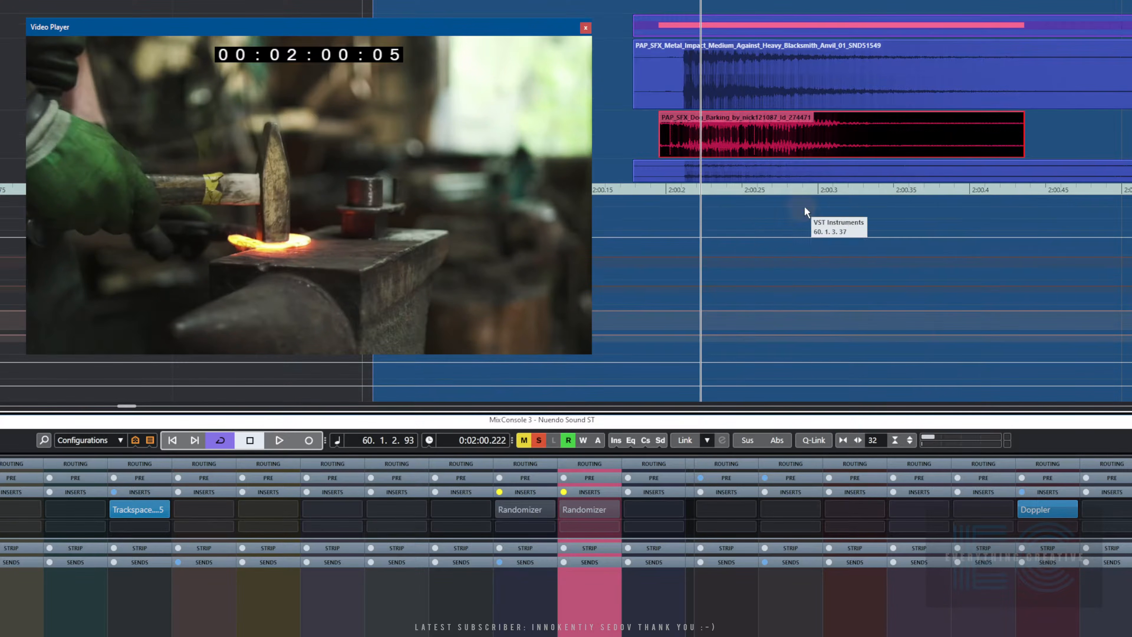
{"action": "scroll", "coordinate": [804, 205], "scroll_direction": "up", "scroll_amount": 3}
{"action": "key", "text": "g"}
{"action": "key", "text": "g"}
{"action": "key", "text": "g"}
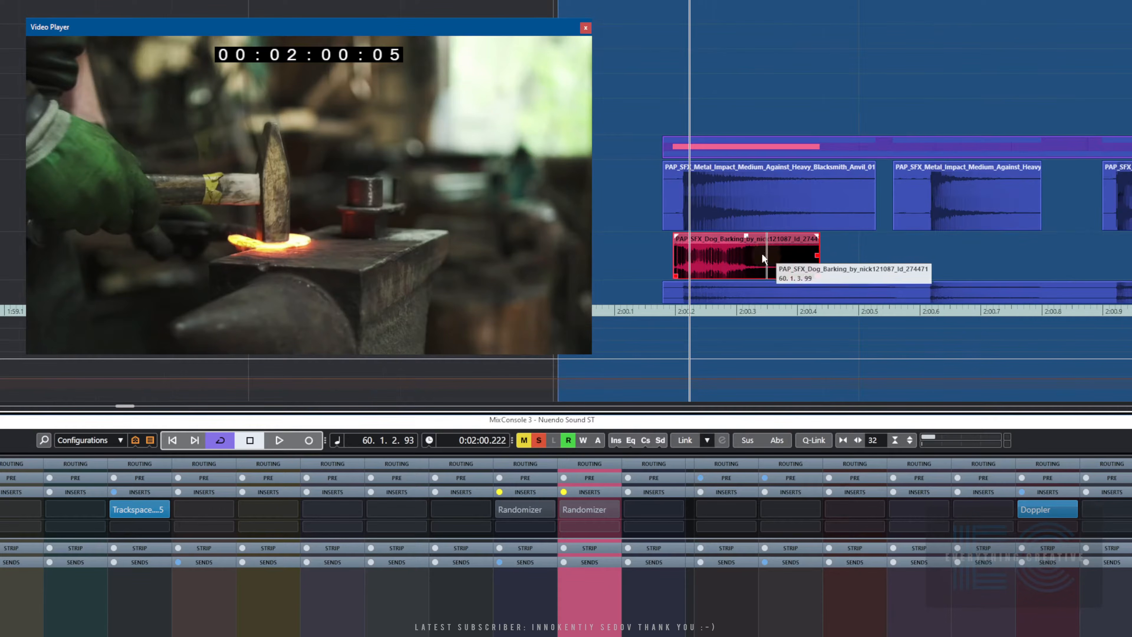
{"action": "left_click_drag", "start_coordinate": [714, 247], "coordinate": [723, 250]}
{"action": "left_click_drag", "start_coordinate": [827, 274], "coordinate": [717, 260]}
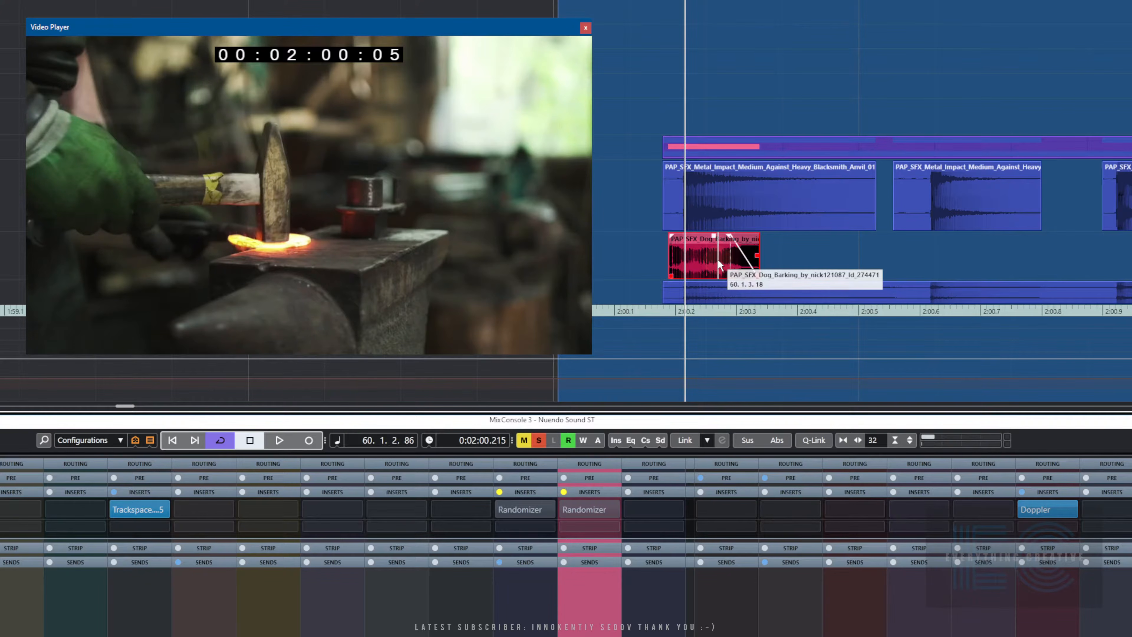
Copy the trimmed dog bark event to the next three hammer strikes, from 00:02:00:14 through 00:02:01:04
{"action": "key", "text": "3"}
{"action": "left_click", "coordinate": [701, 256]}
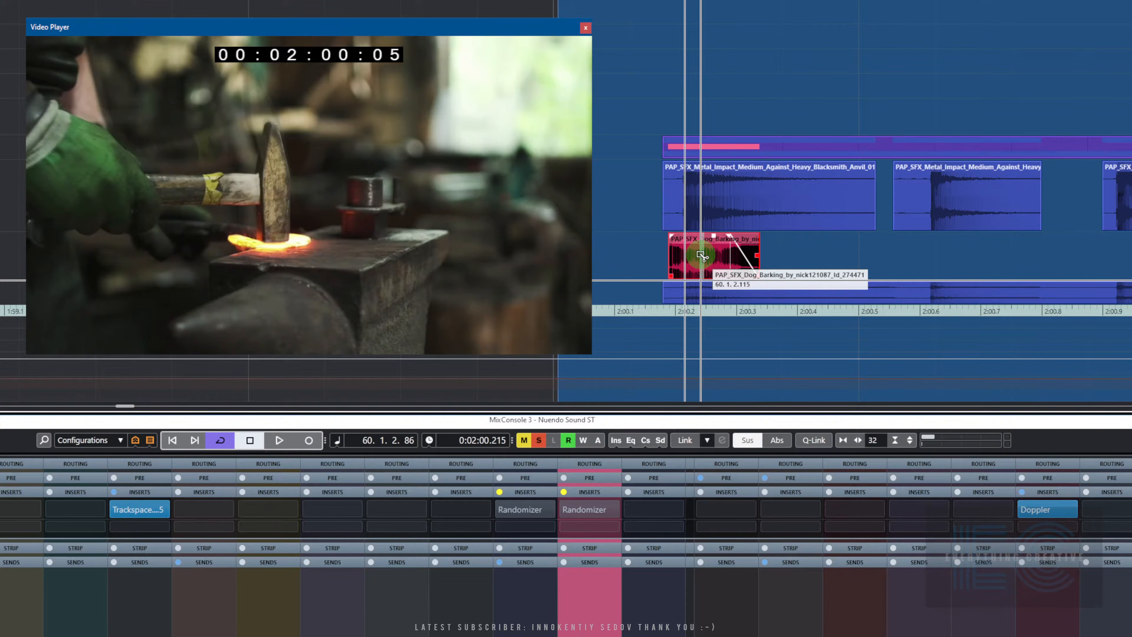
{"action": "left_click_drag", "start_coordinate": [701, 255], "coordinate": [932, 272]}
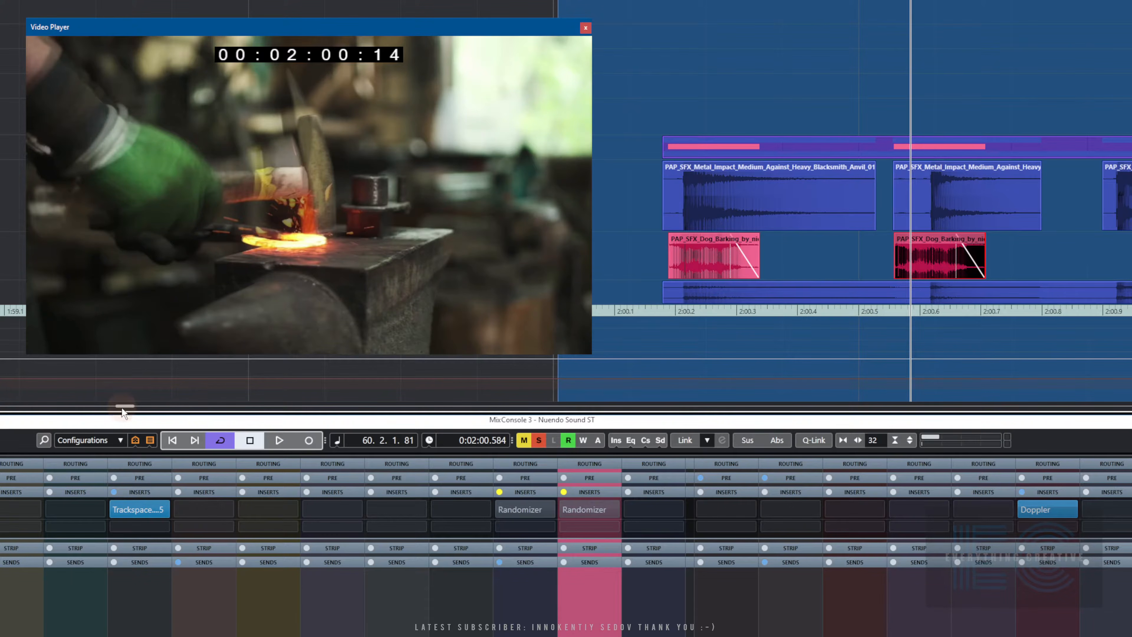
{"action": "left_click_drag", "start_coordinate": [127, 407], "coordinate": [128, 407]}
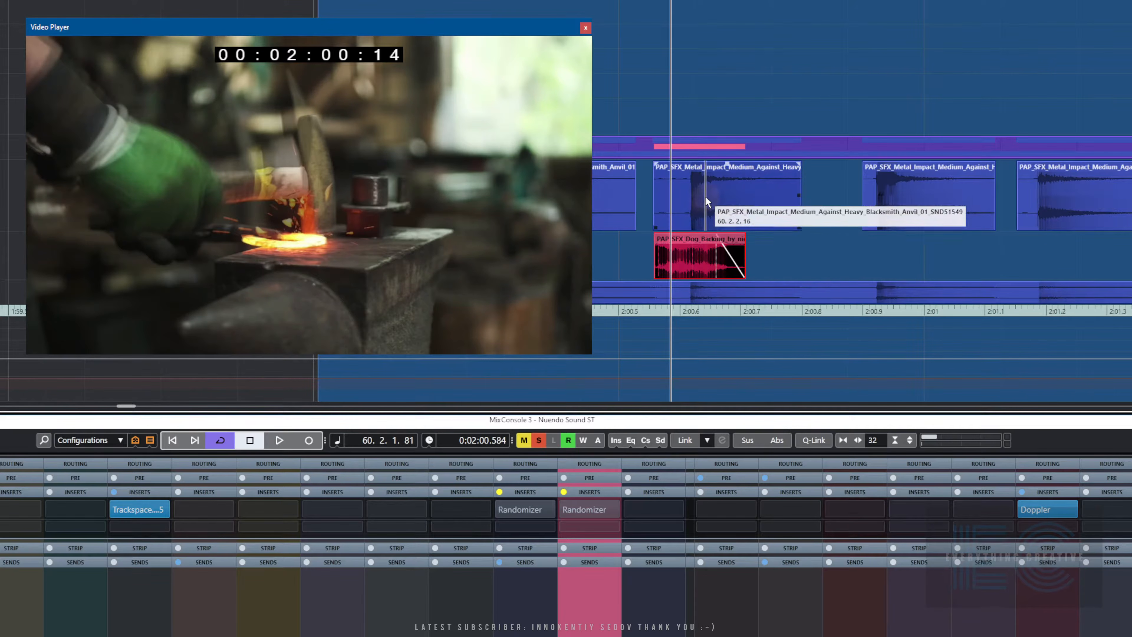
{"action": "left_click_drag", "start_coordinate": [684, 258], "coordinate": [804, 264]}
{"action": "left_click_drag", "start_coordinate": [847, 269], "coordinate": [1049, 263]}
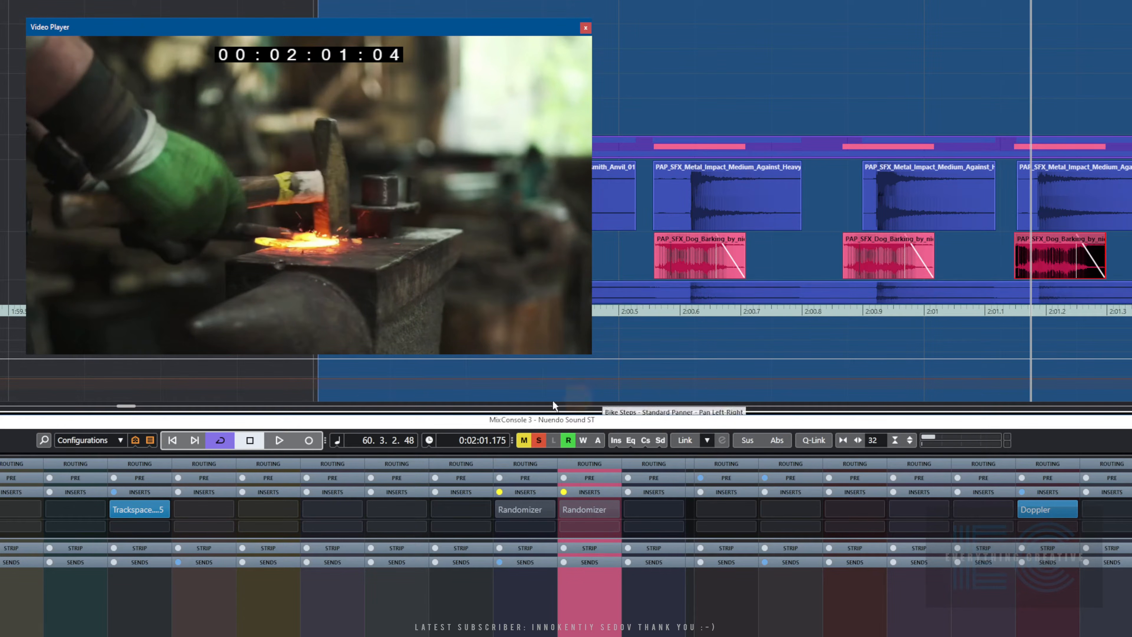
Copy the dog bark event to each remaining hammer strike, up to the last one at 00:02:02:23
{"action": "left_click_drag", "start_coordinate": [125, 405], "coordinate": [127, 405]}
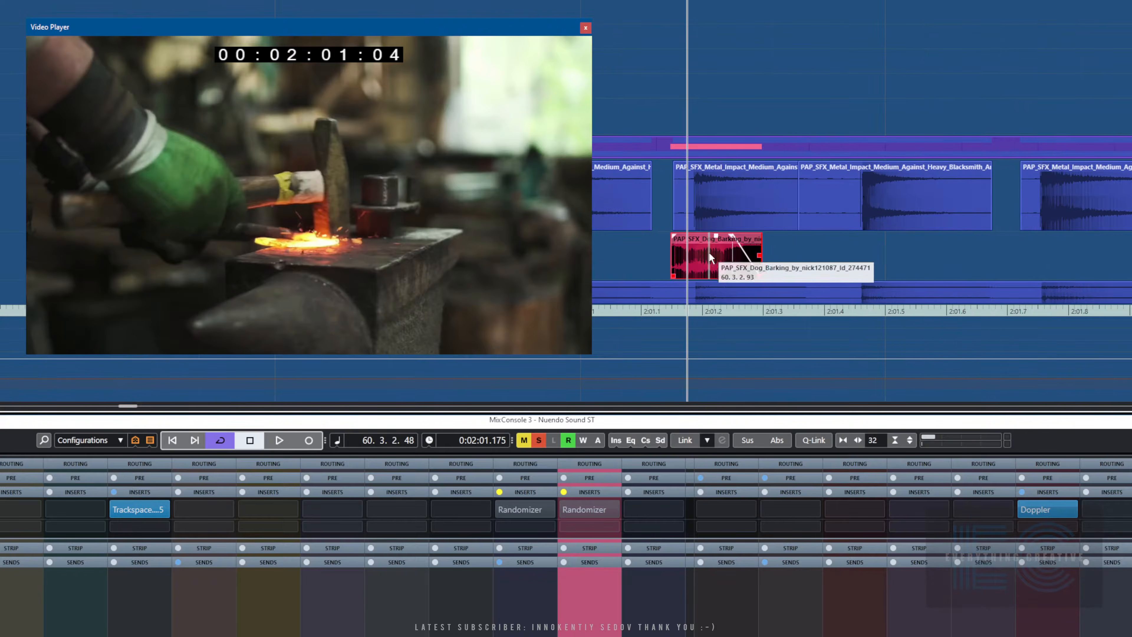
{"action": "left_click_drag", "start_coordinate": [713, 256], "coordinate": [1052, 262]}
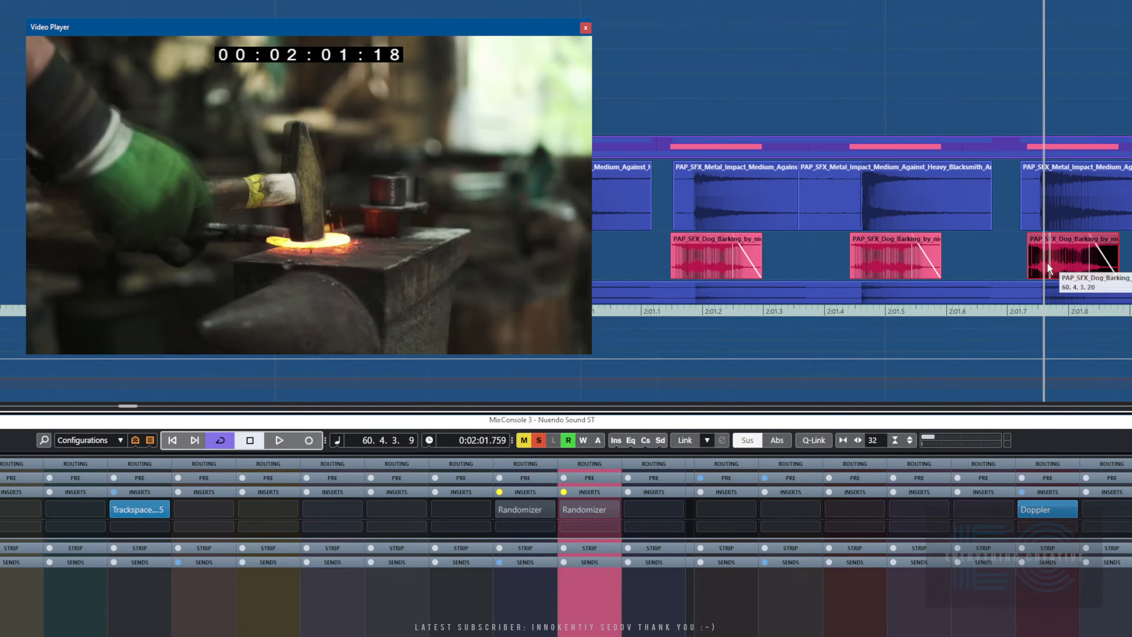
{"action": "left_click_drag", "start_coordinate": [126, 406], "coordinate": [128, 407]}
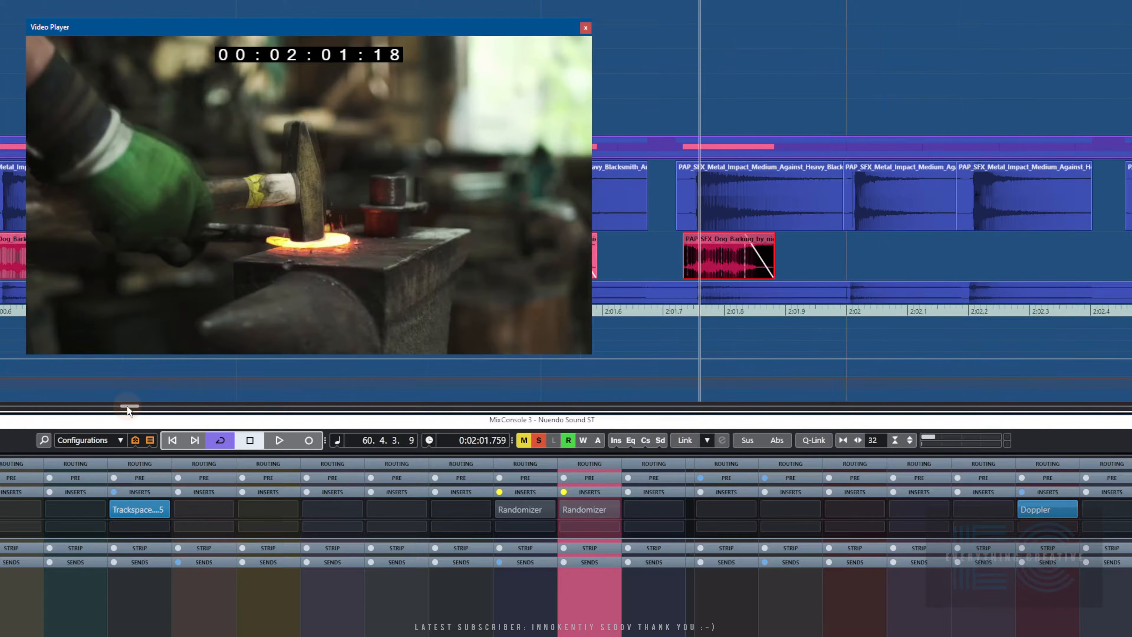
{"action": "left_click_drag", "start_coordinate": [710, 261], "coordinate": [981, 263]}
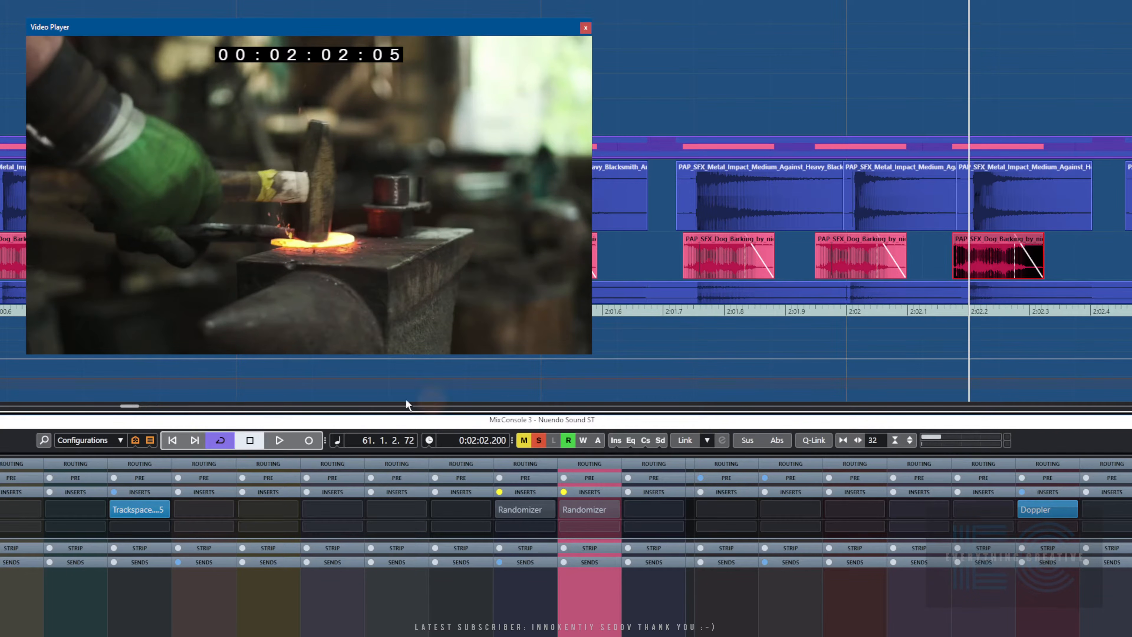
{"action": "left_click_drag", "start_coordinate": [125, 407], "coordinate": [127, 406]}
{"action": "left_click_drag", "start_coordinate": [640, 268], "coordinate": [1093, 263]}
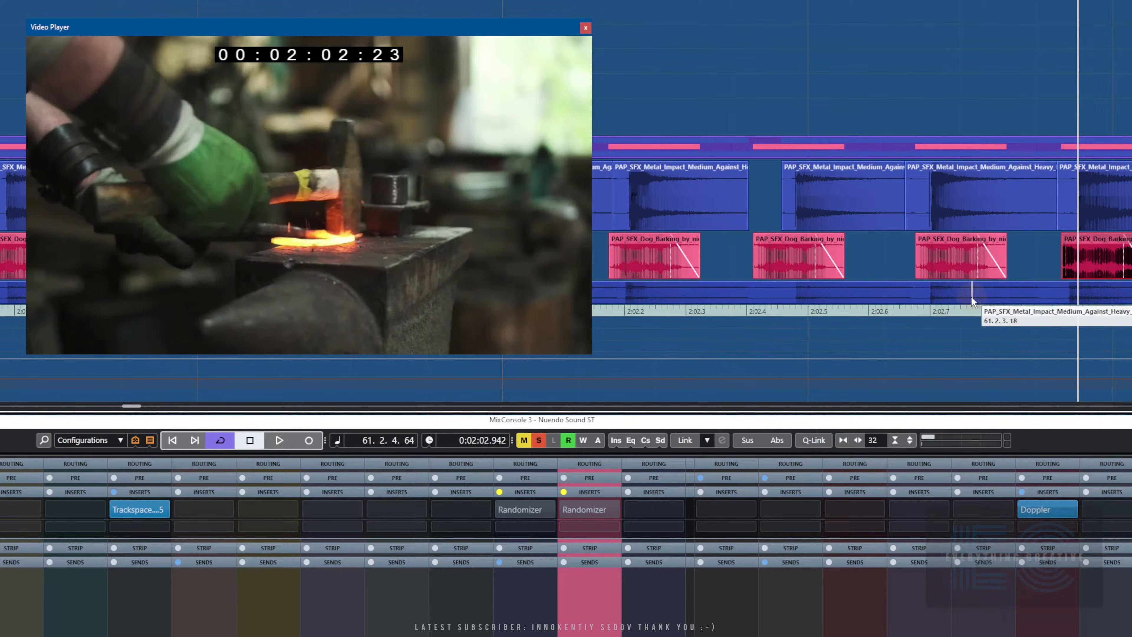
Move the Video Player clear of the events and play the dog bark sequence from 00:02:00:00 to check its sync
{"action": "scroll", "coordinate": [976, 268], "scroll_direction": "down", "scroll_amount": 4}
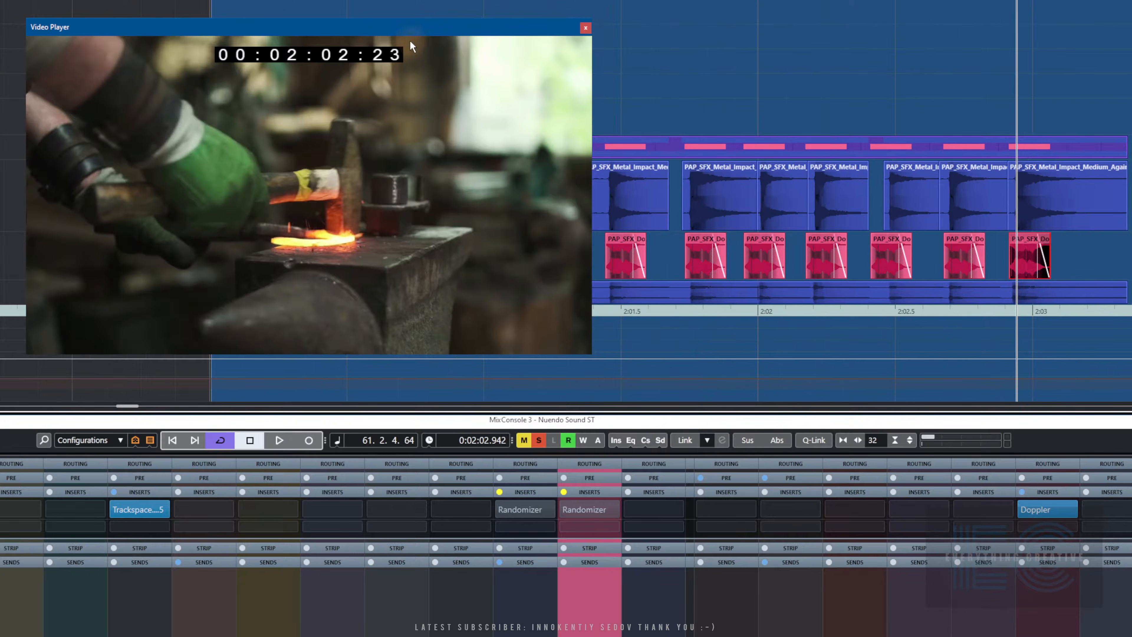
{"action": "left_click_drag", "start_coordinate": [410, 33], "coordinate": [248, 26]}
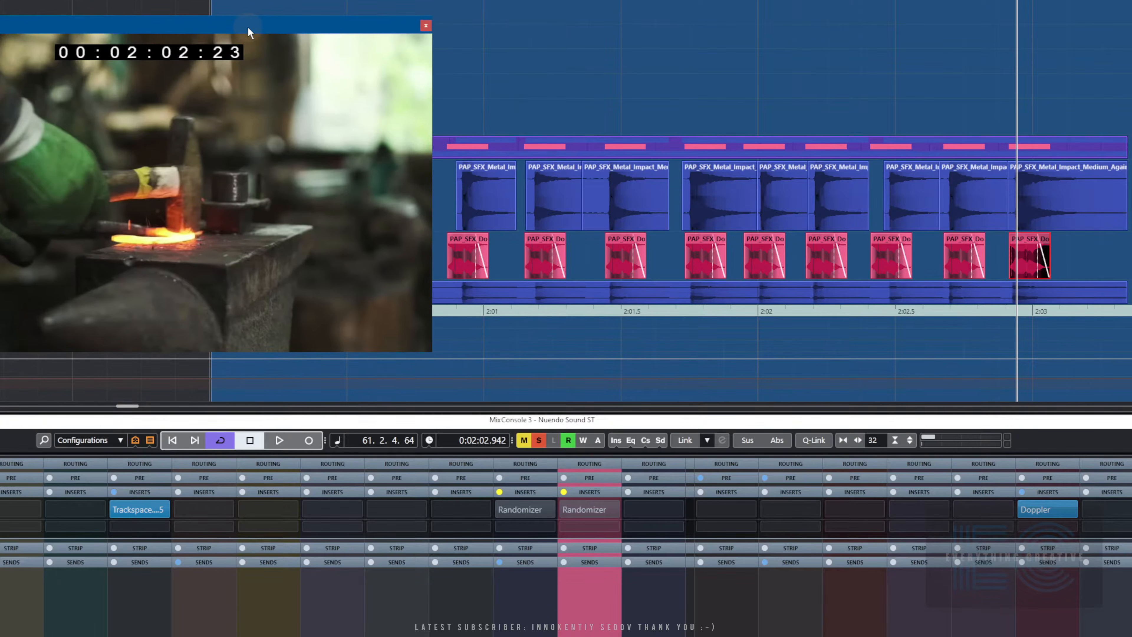
{"action": "scroll", "coordinate": [807, 237], "scroll_direction": "down", "scroll_amount": 4}
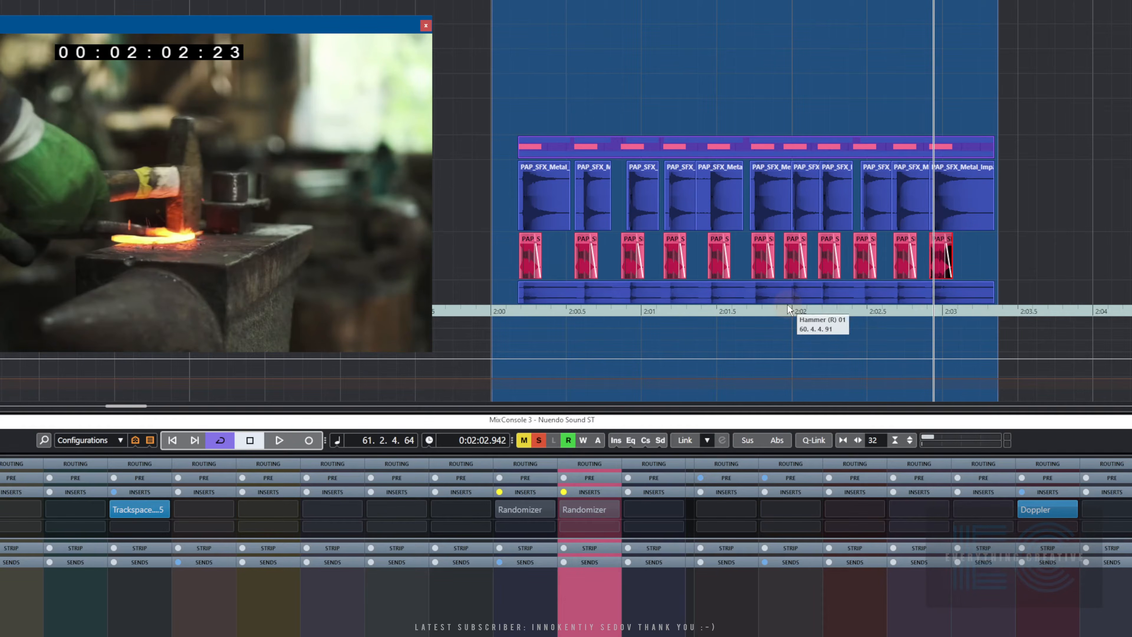
{"action": "key", "text": "KP_1"}
{"action": "key", "text": "space"}
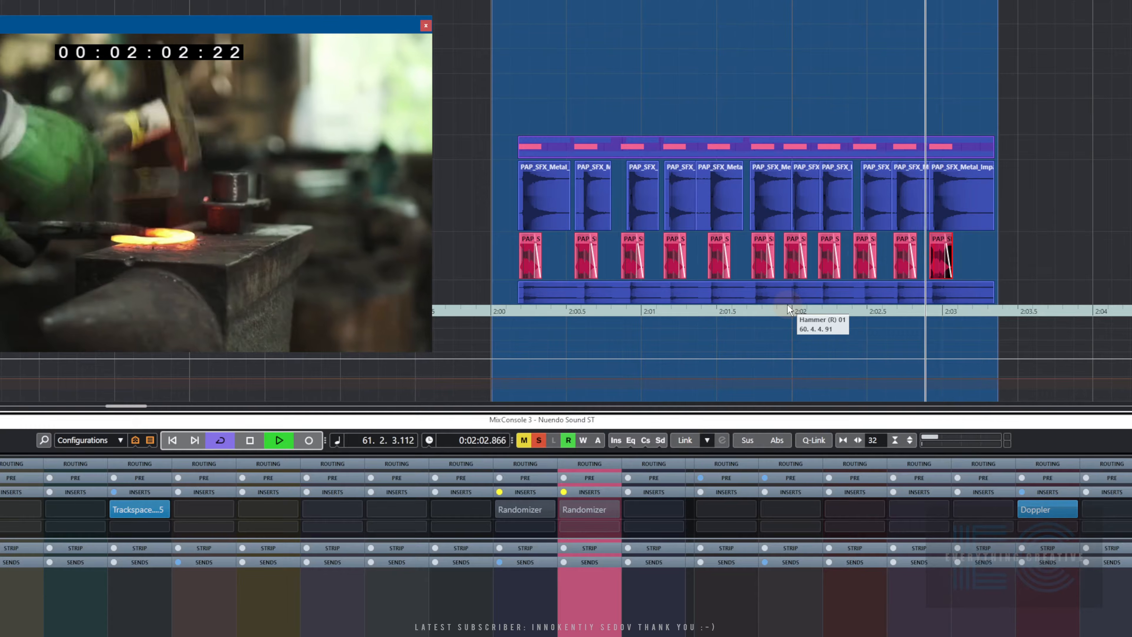
{"action": "key", "text": "space"}
{"action": "key", "text": "KP_1"}
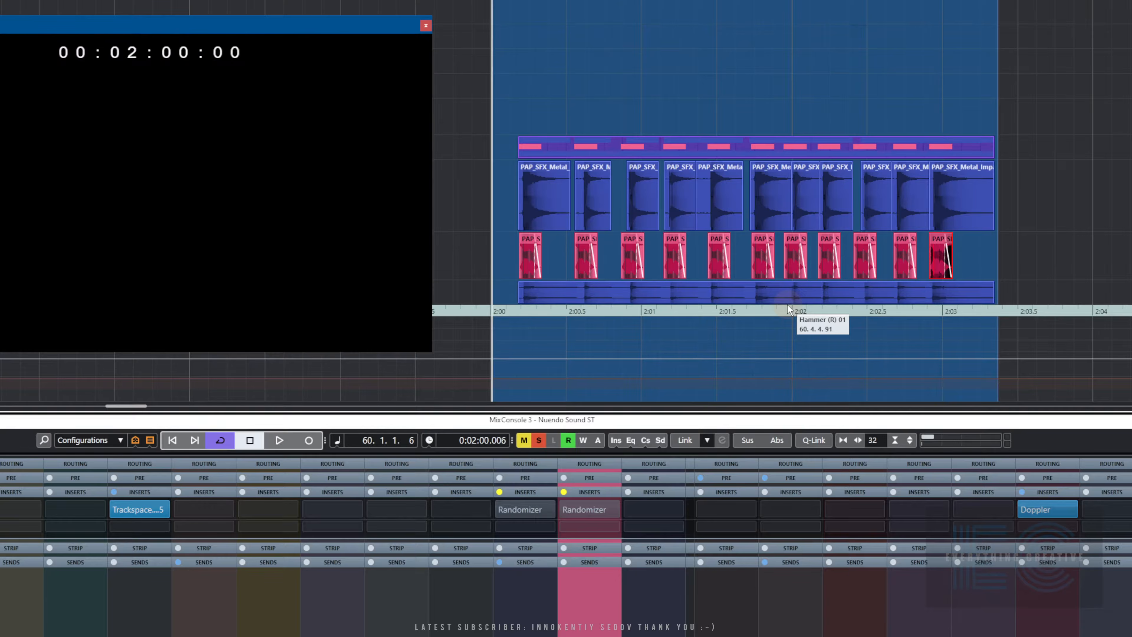
{"action": "left_click_drag", "start_coordinate": [336, 30], "coordinate": [405, 66]}
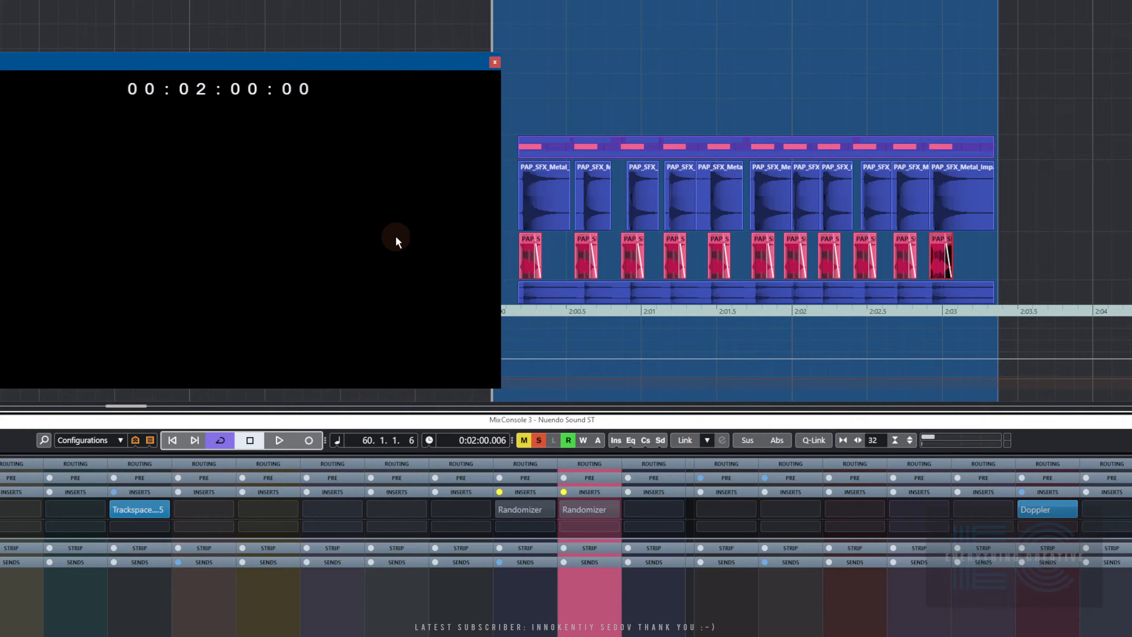
{"action": "key", "text": "space"}
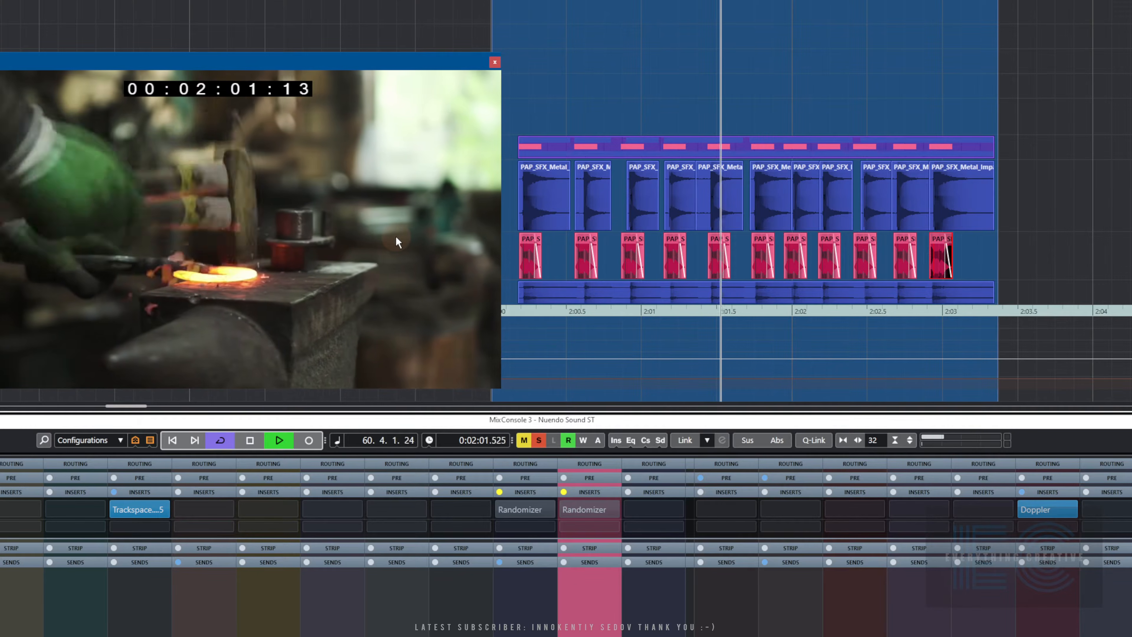
{"action": "key", "text": "space"}
{"action": "key", "text": "KP_1"}
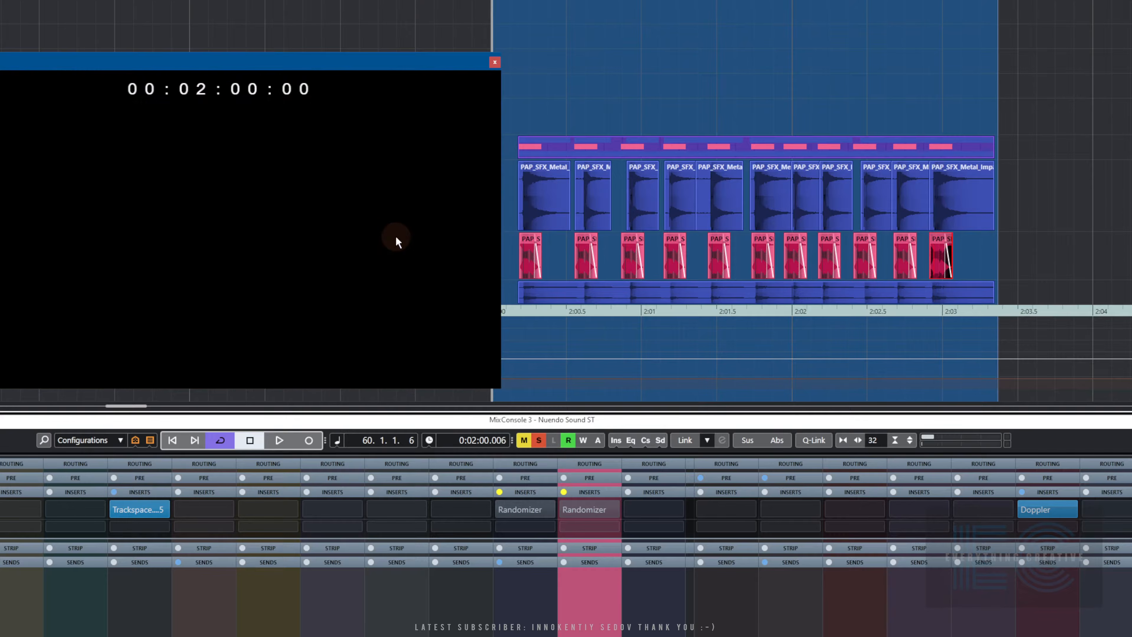
Activate and open the Randomizer insert on the Woof! track, set Color to 4, and audition the barks
{"action": "left_click", "coordinate": [573, 512]}
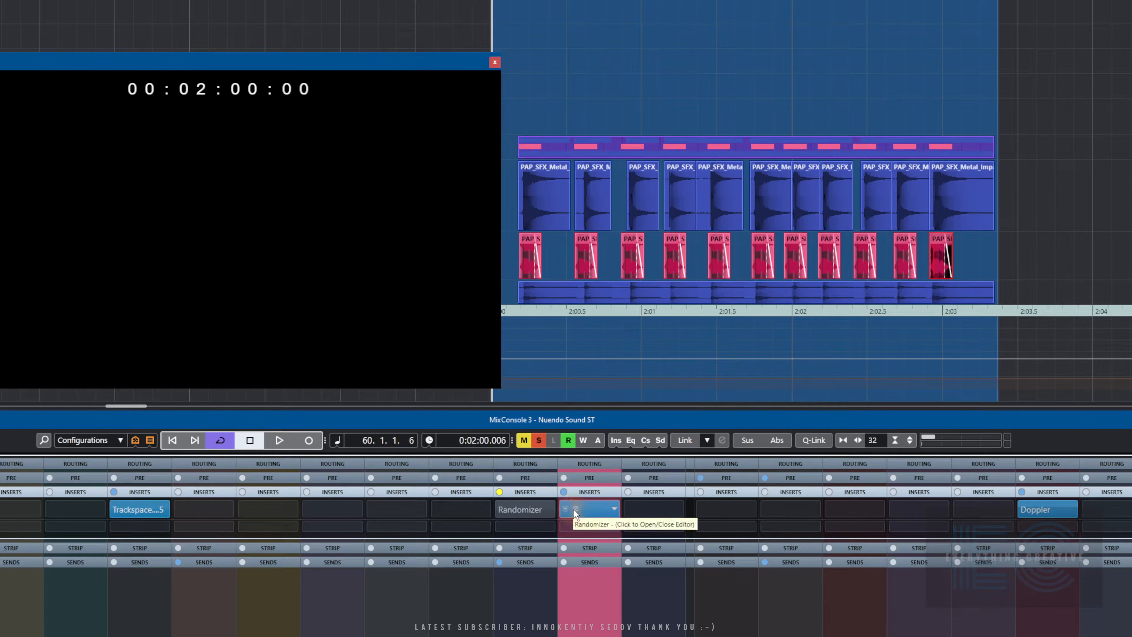
{"action": "left_click", "coordinate": [575, 510]}
{"action": "left_click_drag", "start_coordinate": [613, 176], "coordinate": [739, 290]}
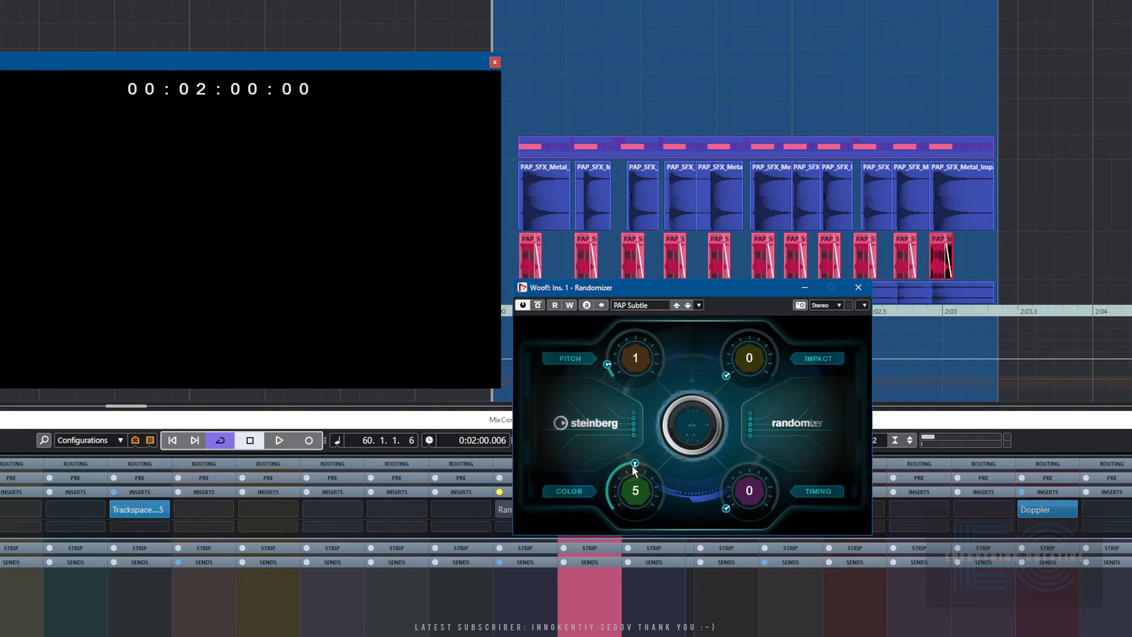
{"action": "left_click_drag", "start_coordinate": [623, 472], "coordinate": [625, 469]}
{"action": "key", "text": "space"}
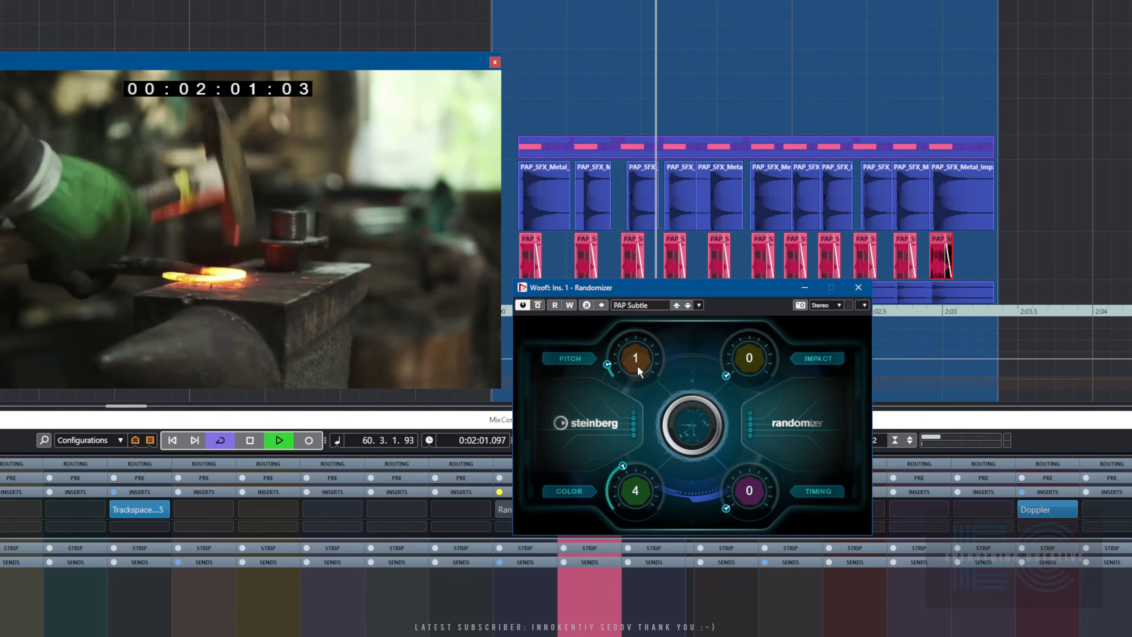
{"action": "key", "text": "space"}
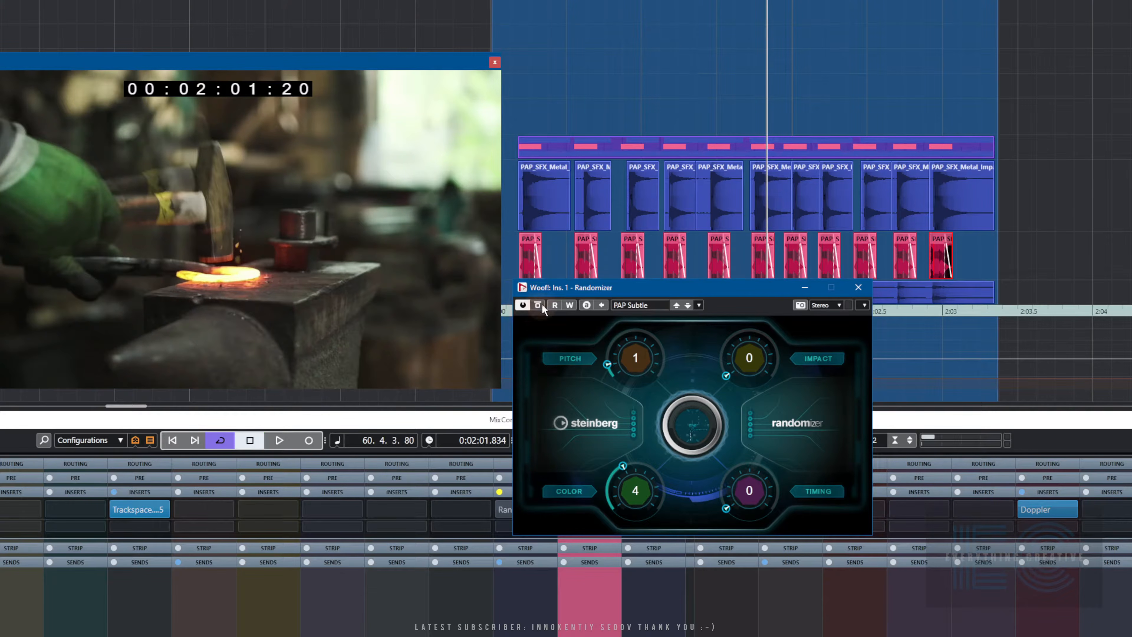
Play the barks with the Randomizer bypassed for comparison, and re-enable the effect
{"action": "left_click_drag", "start_coordinate": [557, 290], "coordinate": [672, 293]}
{"action": "left_click", "coordinate": [684, 312]}
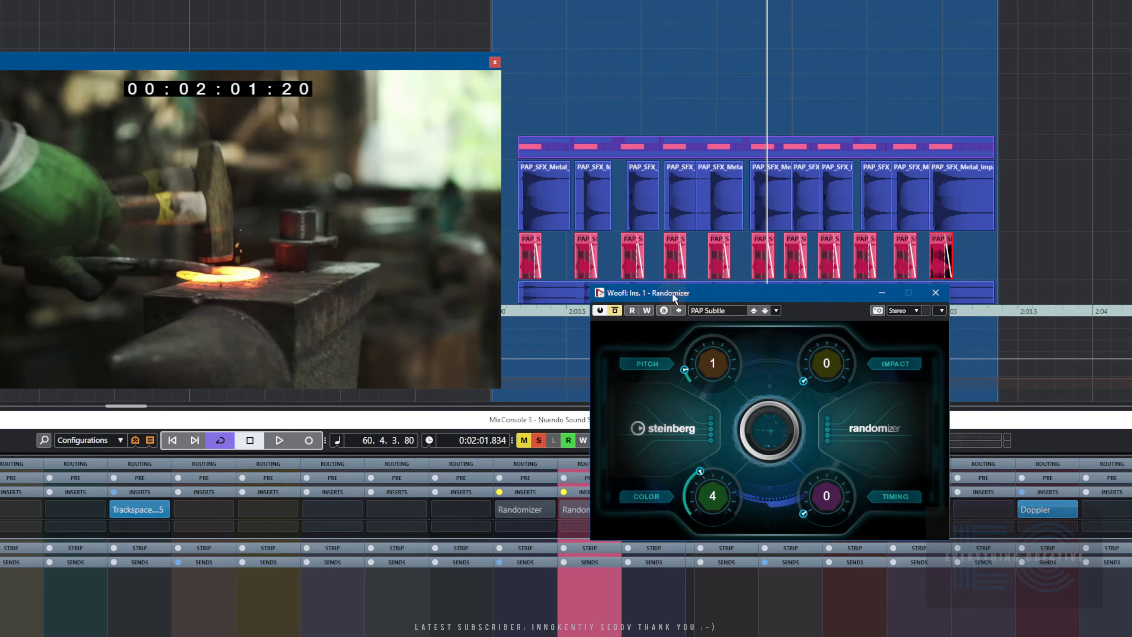
{"action": "key", "text": "space"}
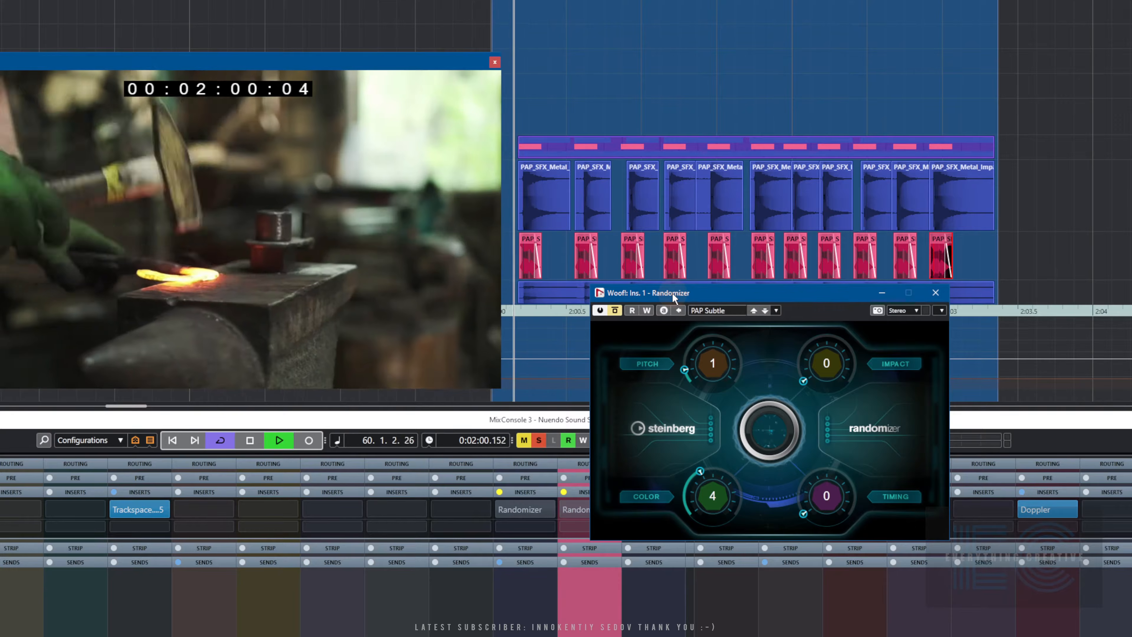
{"action": "left_click", "coordinate": [615, 311]}
{"action": "left_click_drag", "start_coordinate": [724, 297], "coordinate": [653, 303]}
{"action": "key", "text": "space"}
Set the Randomizer's Pitch to 3 and play the dog bark sequence
{"action": "left_click_drag", "start_coordinate": [638, 374], "coordinate": [638, 355]}
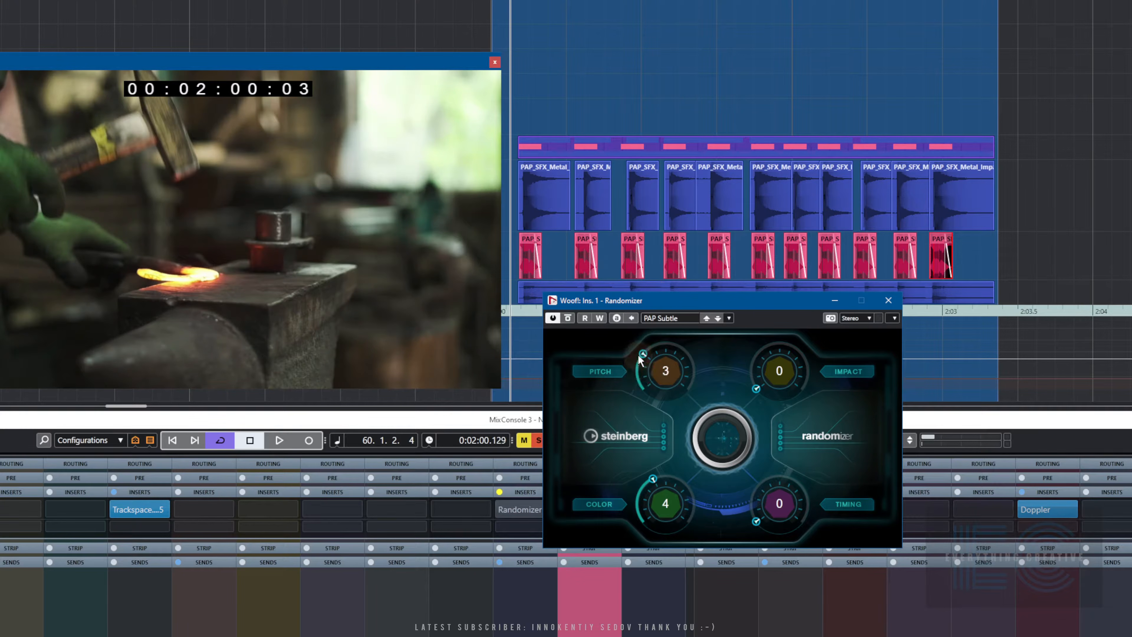
{"action": "key", "text": "space"}
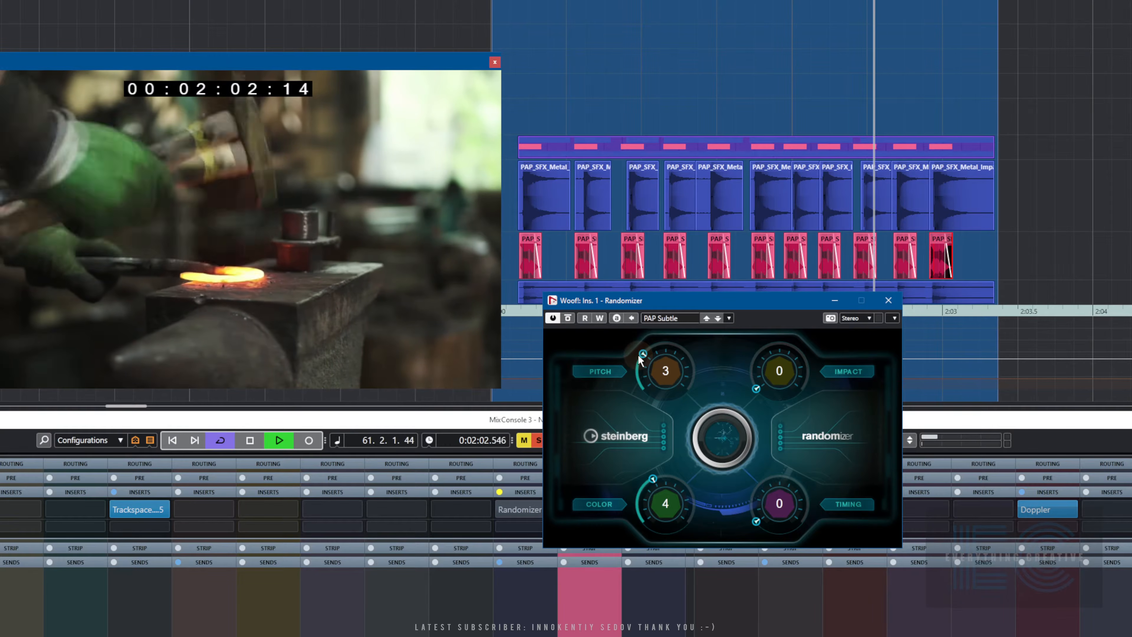
{"action": "key", "text": "space"}
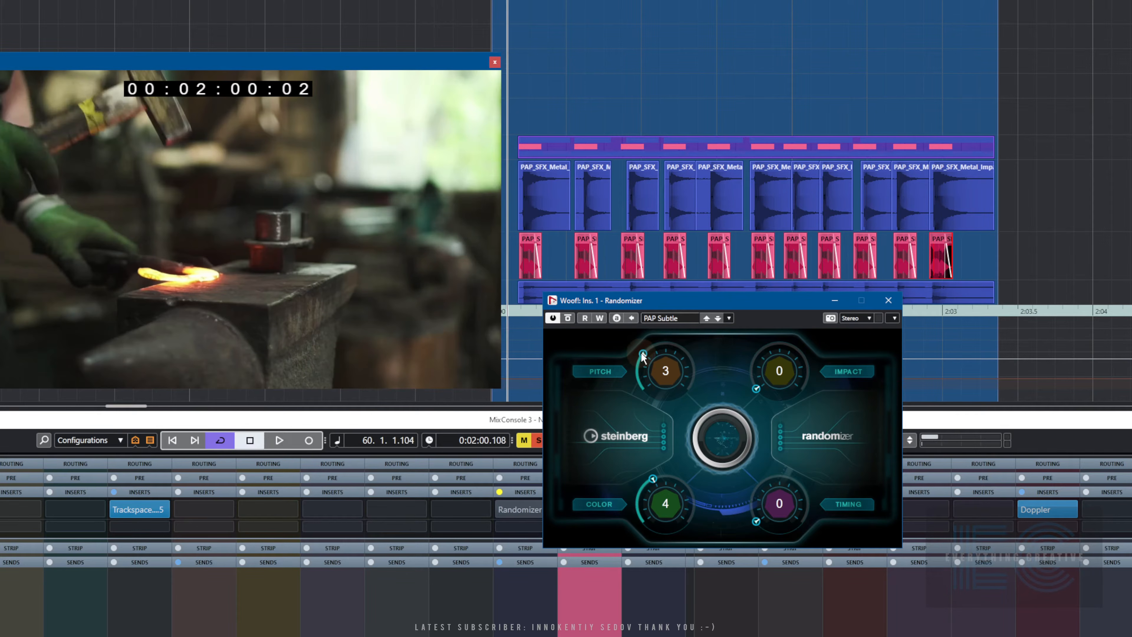
Try a Randomizer Pitch of 9 and listen to the barks against the picture
{"action": "left_click_drag", "start_coordinate": [643, 356], "coordinate": [664, 300]}
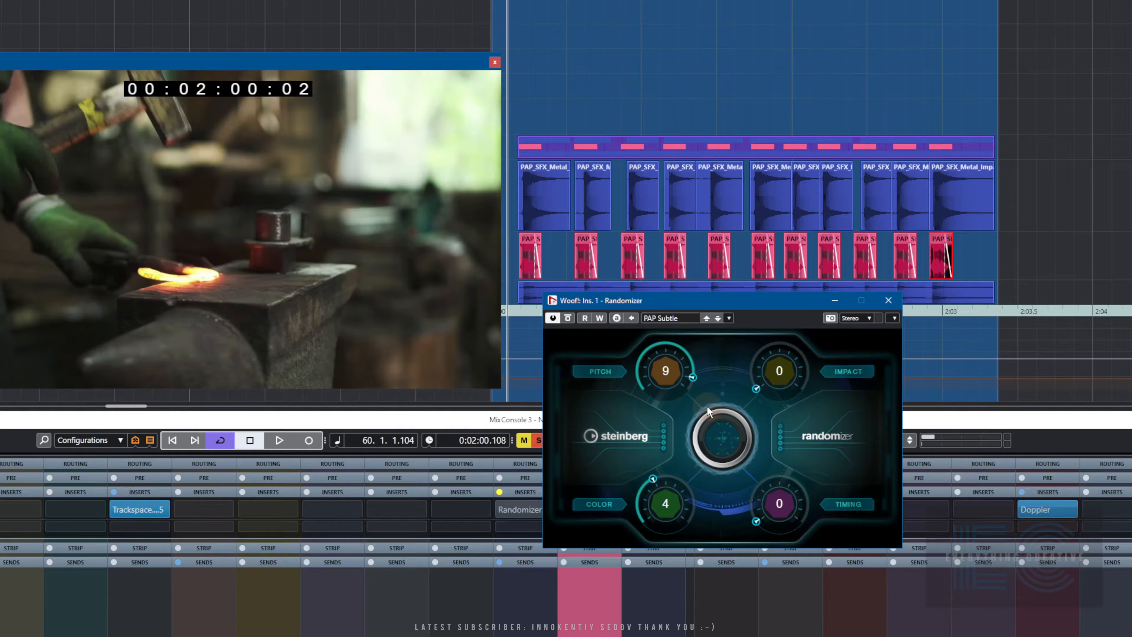
{"action": "key", "text": "space"}
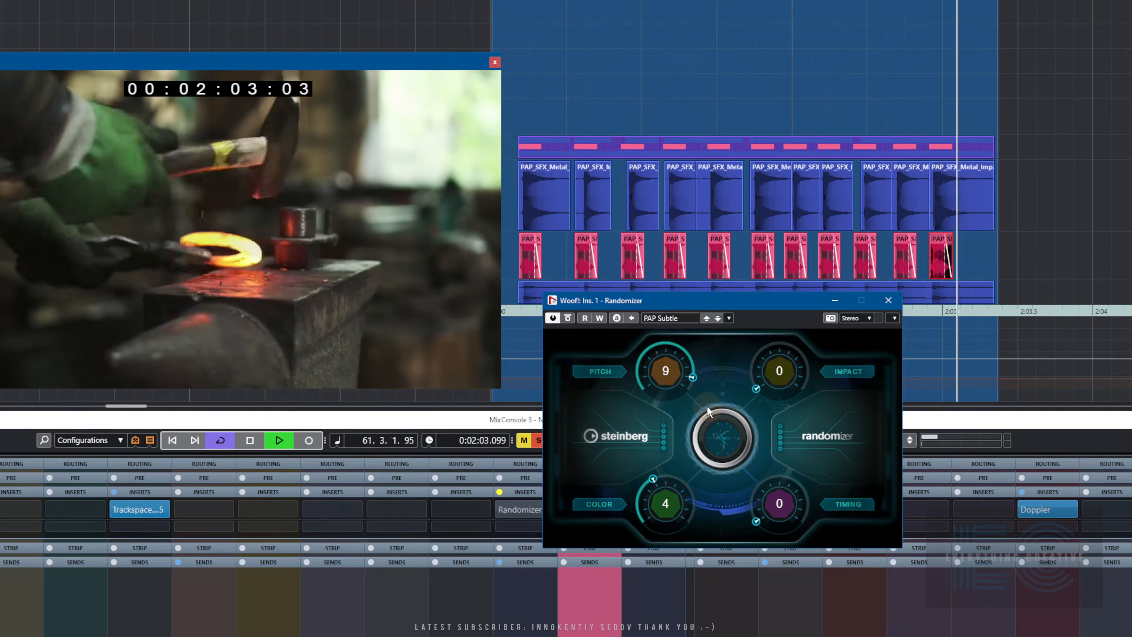
{"action": "key", "text": "space"}
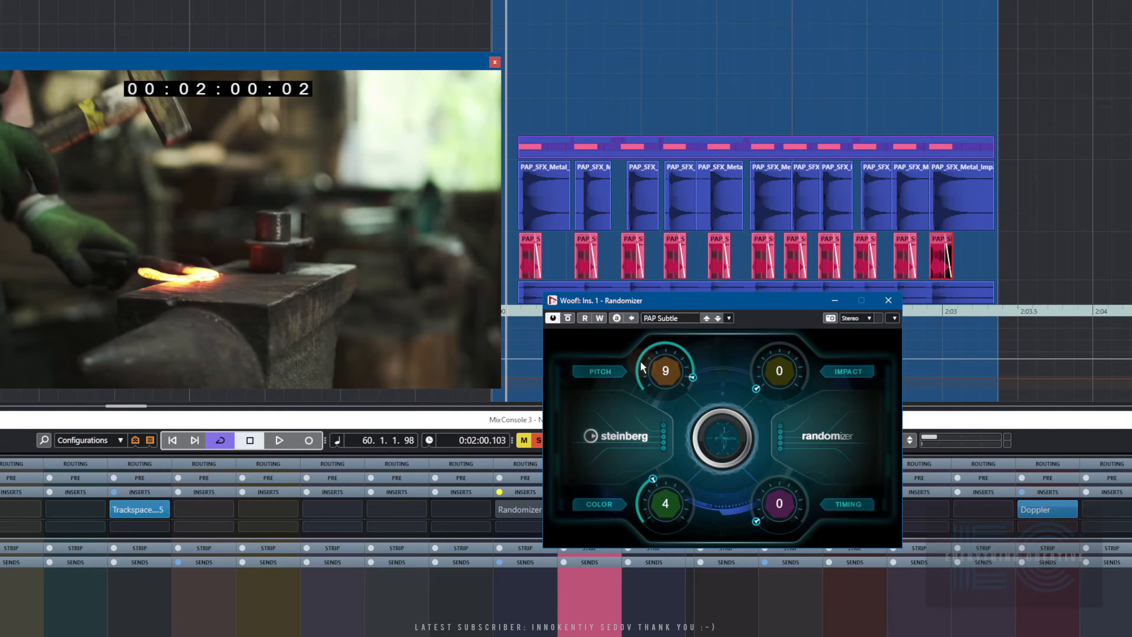
Lower the Randomizer's Pitch to 1 and Color to 3, and play the barks from 00:02:00:00
{"action": "left_click_drag", "start_coordinate": [643, 367], "coordinate": [646, 404]}
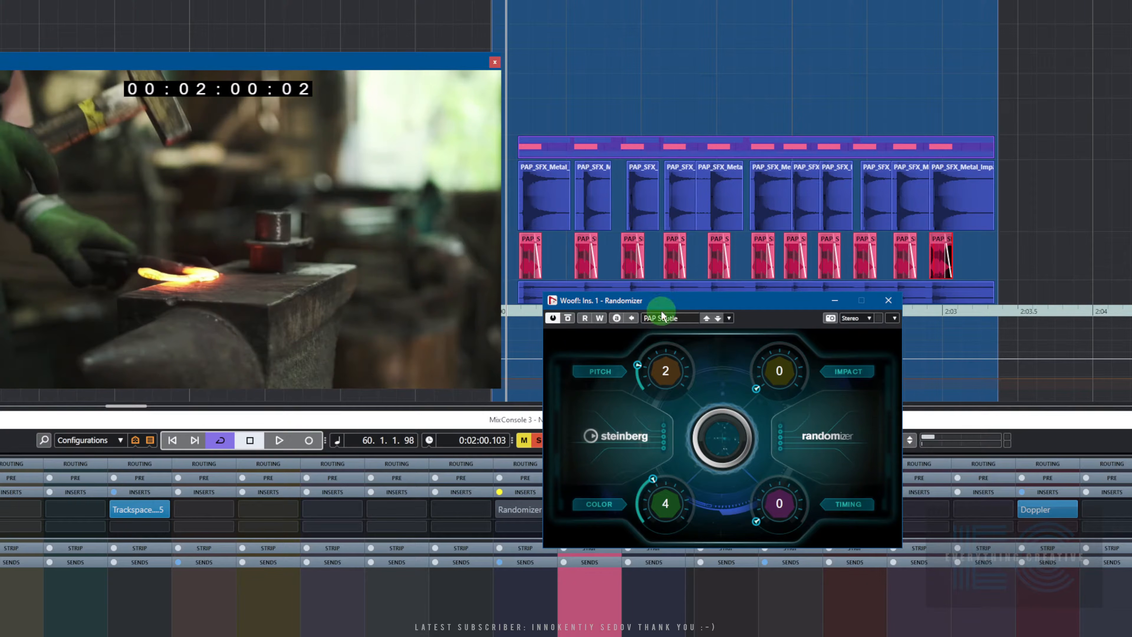
{"action": "left_click_drag", "start_coordinate": [613, 298], "coordinate": [580, 278]}
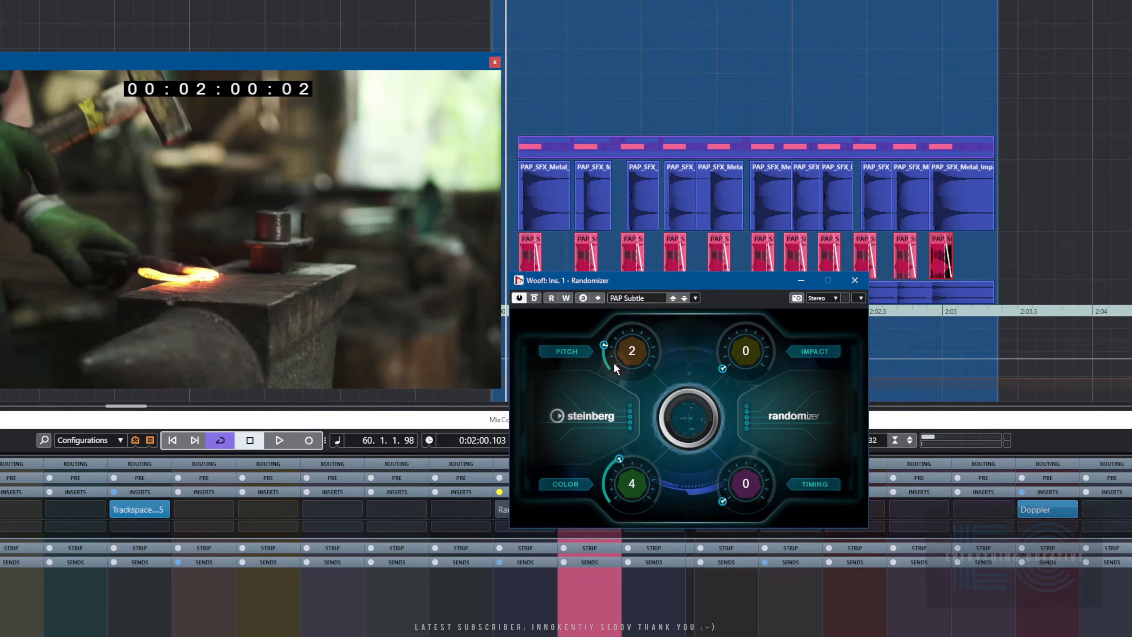
{"action": "left_click_drag", "start_coordinate": [614, 363], "coordinate": [612, 376]}
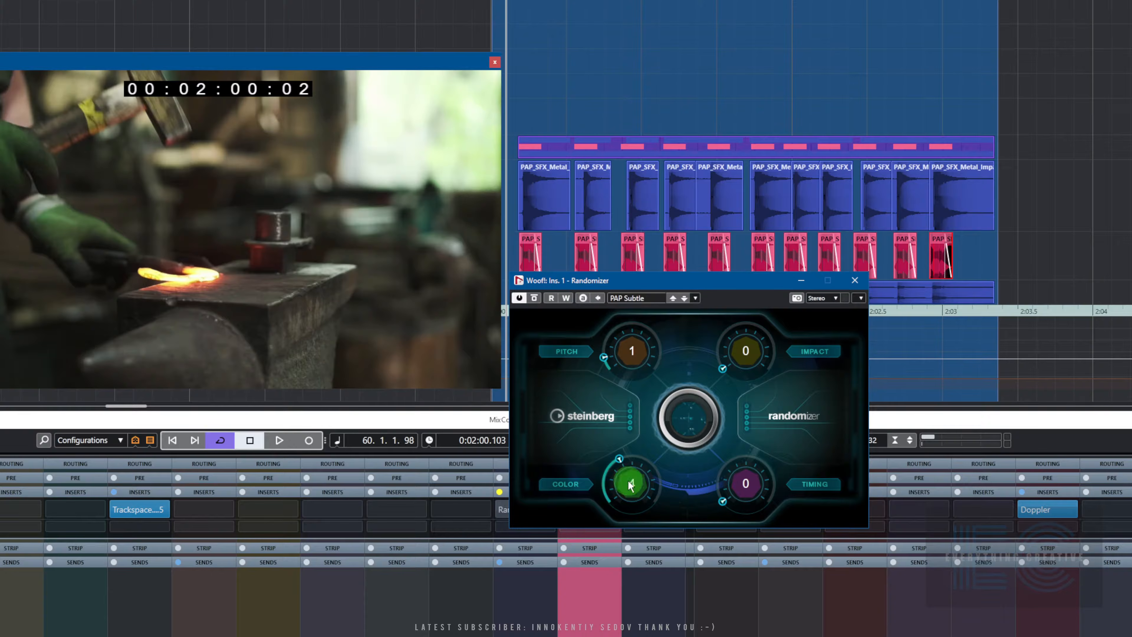
{"action": "left_click_drag", "start_coordinate": [628, 481], "coordinate": [624, 473]}
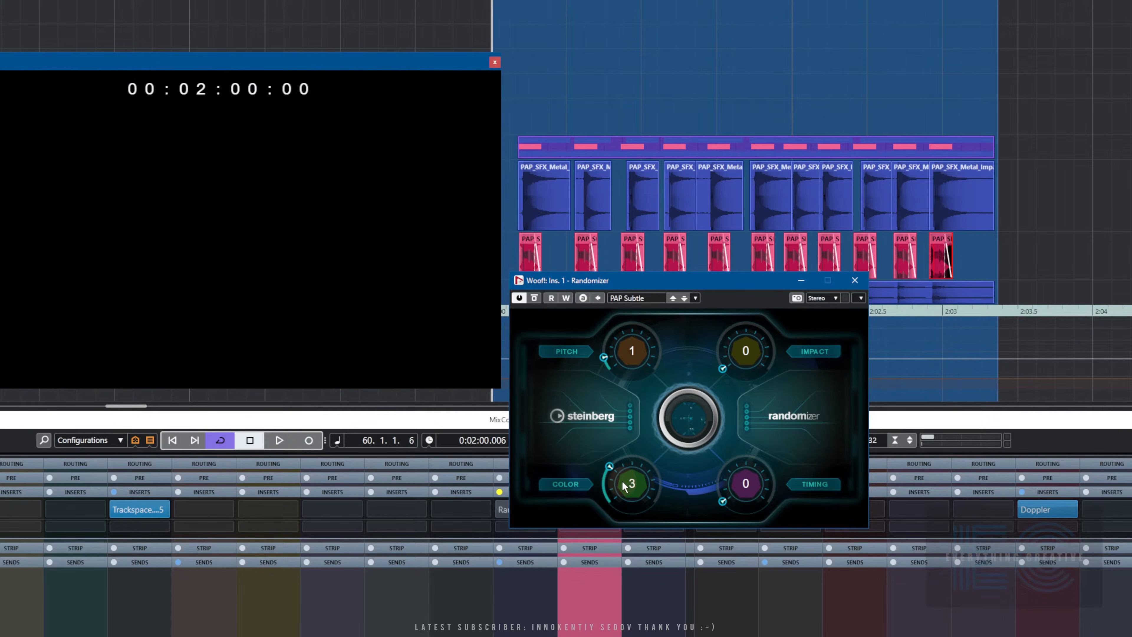
{"action": "key", "text": "space"}
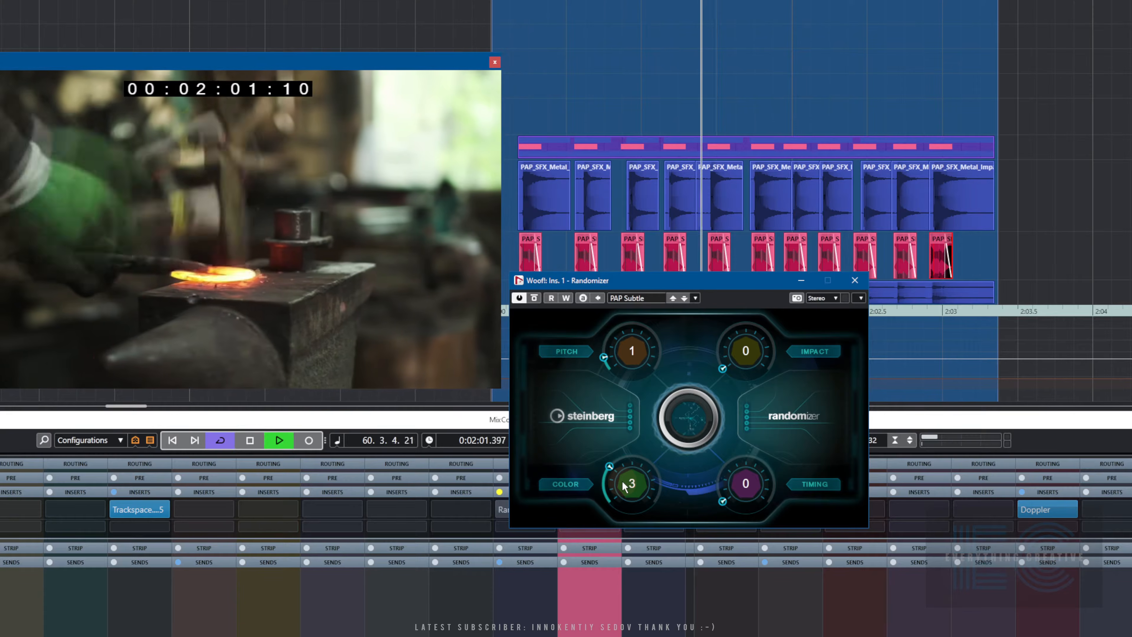
Raise the Randomizer's Pitch to 3 and audition the dog barks again
{"action": "key", "text": "space"}
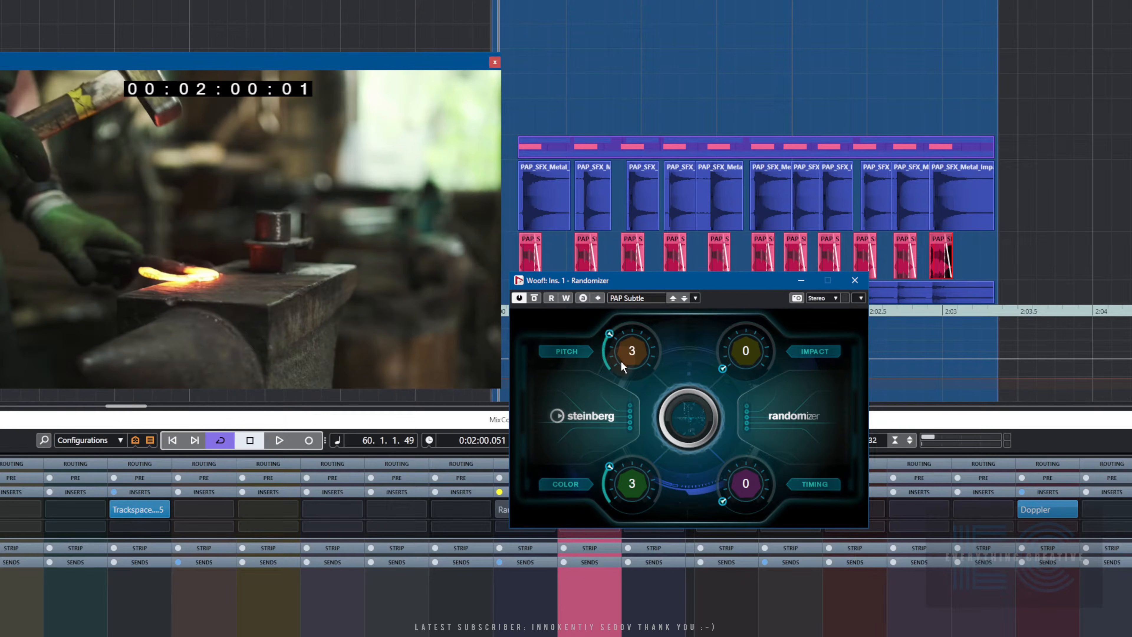
{"action": "key", "text": "space"}
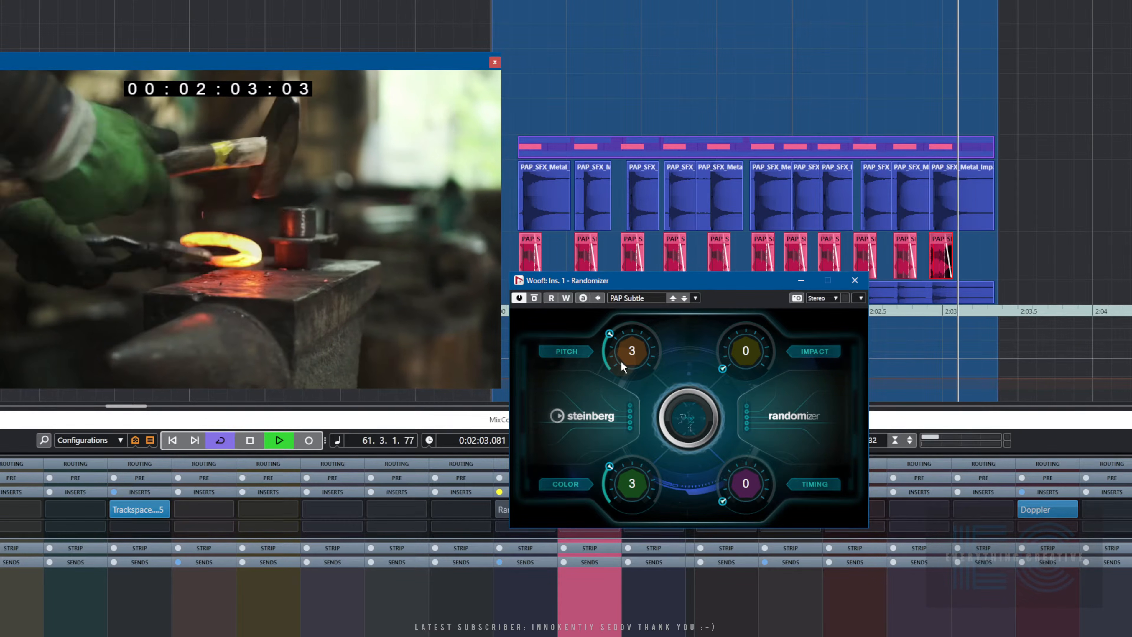
{"action": "key", "text": "space"}
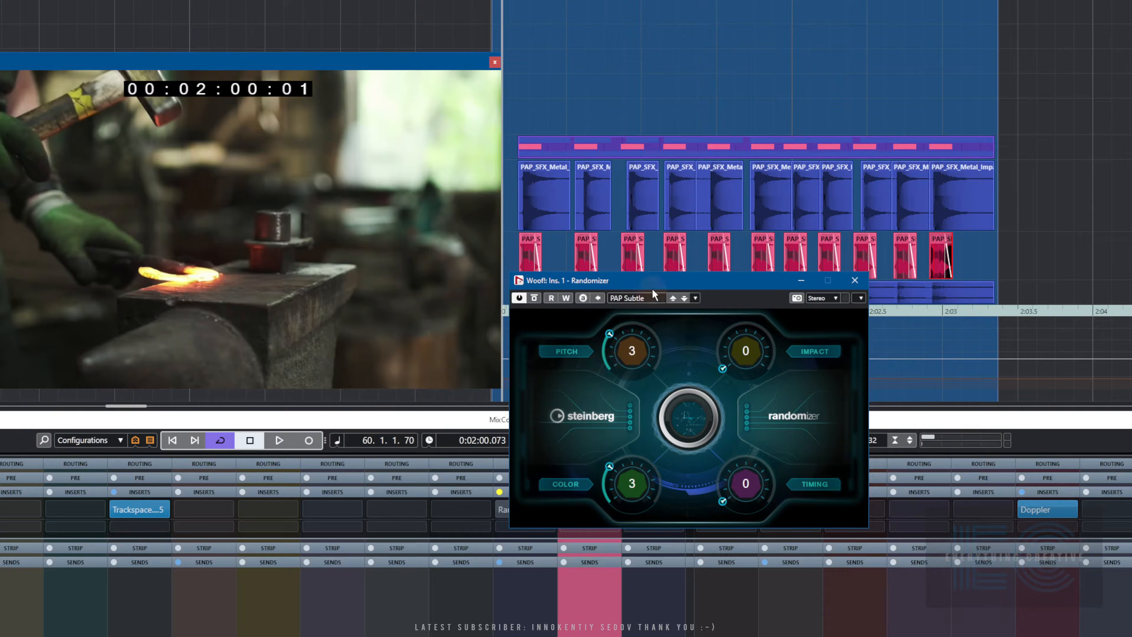
Move the Randomizer window below the events and shift the third and fourth metal impact events slightly earlier
{"action": "left_click_drag", "start_coordinate": [653, 287], "coordinate": [652, 327]}
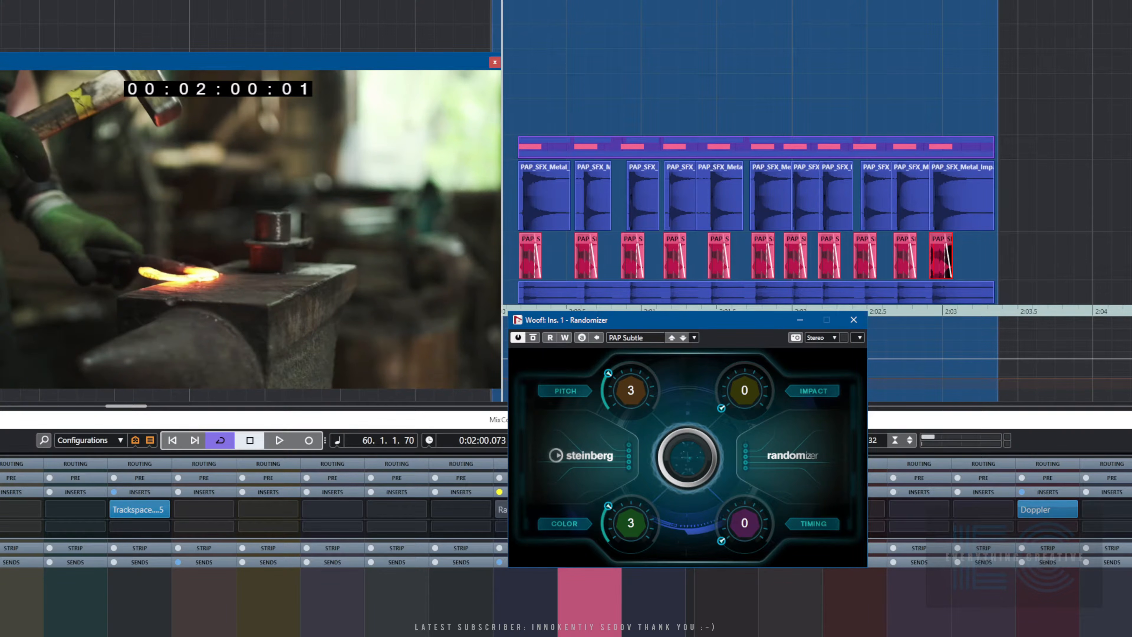
{"action": "left_click_drag", "start_coordinate": [639, 207], "coordinate": [680, 217]}
{"action": "left_click", "coordinate": [685, 218]}
{"action": "left_click", "coordinate": [789, 438]}
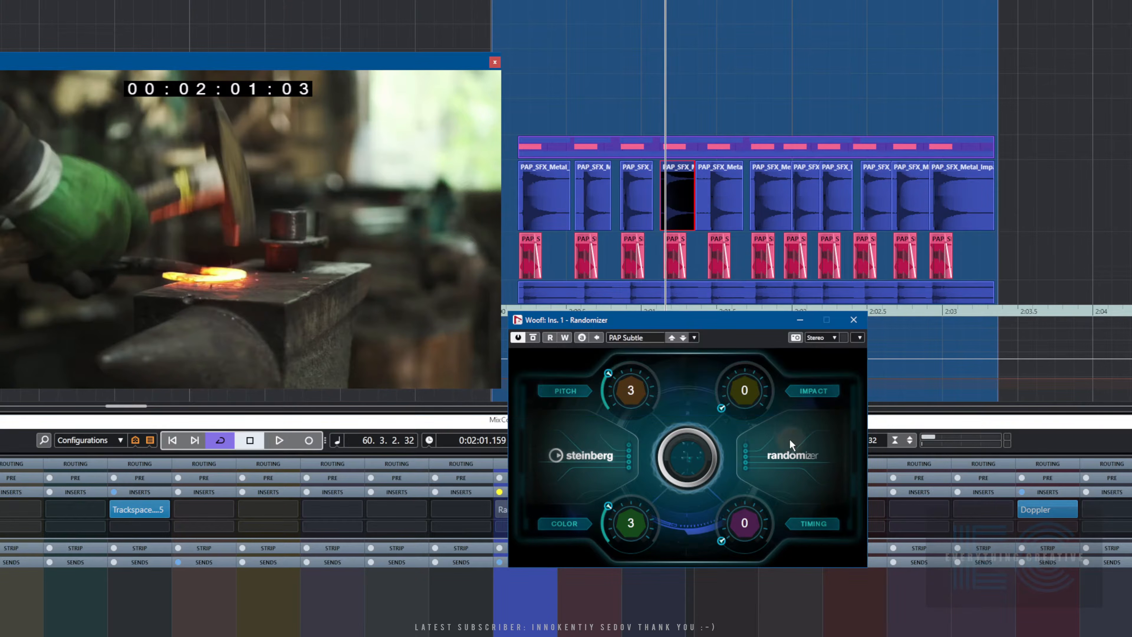
Close Randomizer, reactivate the Hammer channel's bypassed Randomizer insert and play the impacts and barks against the picture
{"action": "left_click_drag", "start_coordinate": [699, 322], "coordinate": [699, 176]}
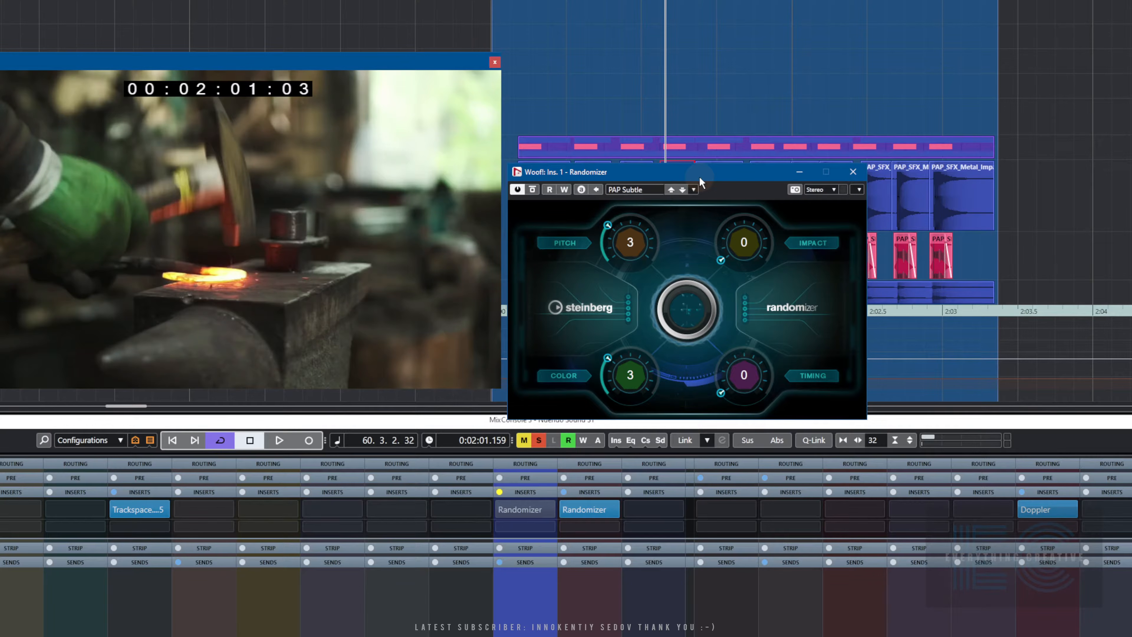
{"action": "key", "text": "space"}
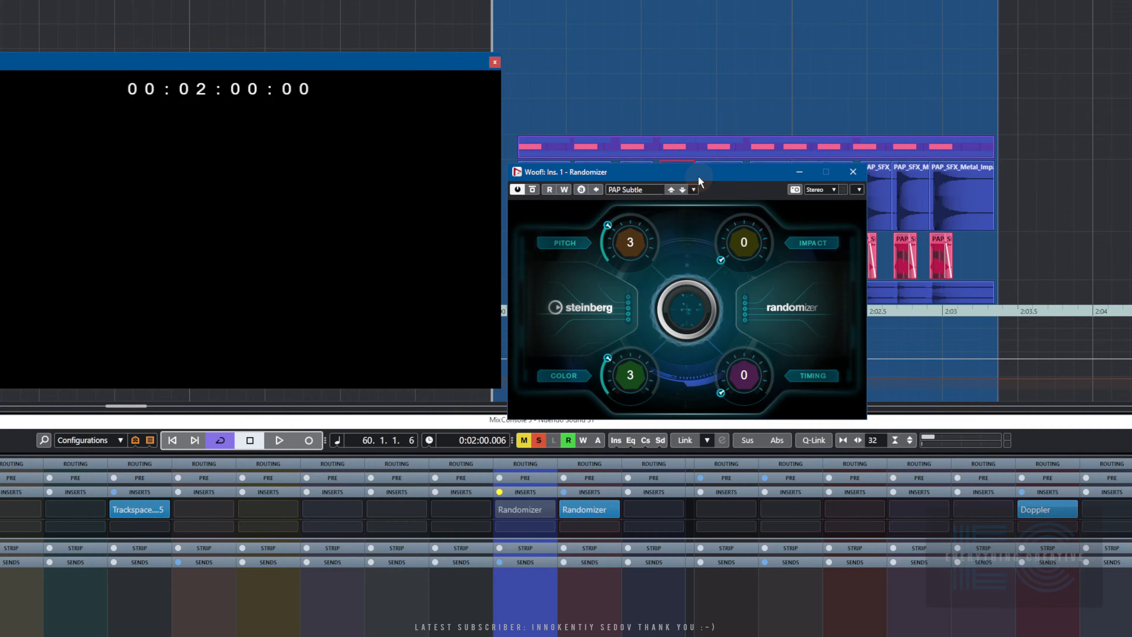
{"action": "key", "text": "space"}
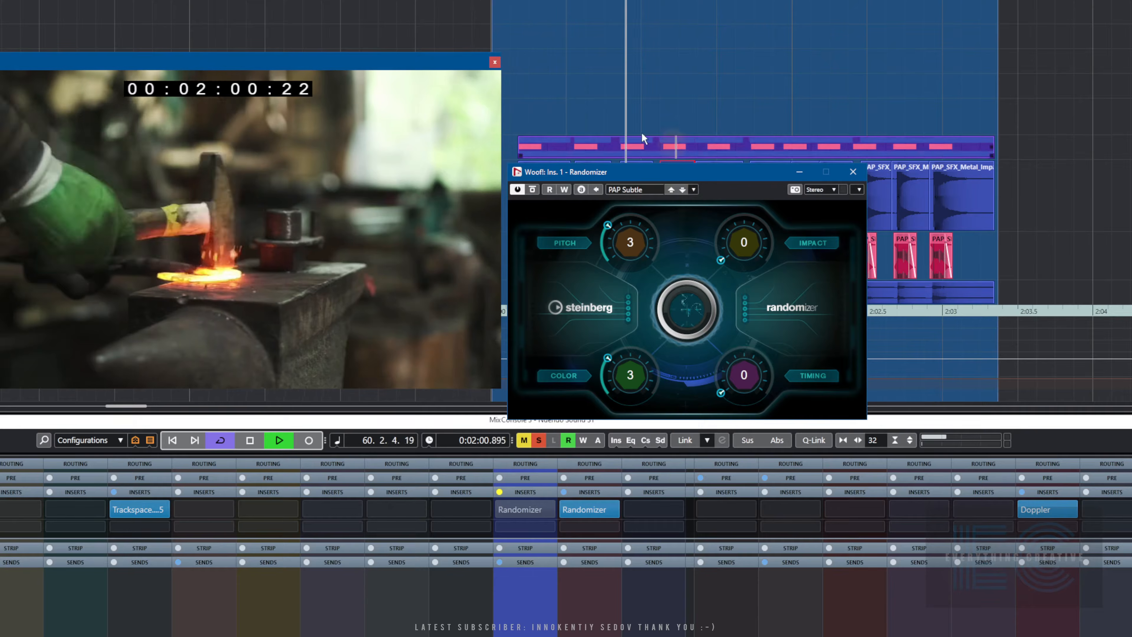
{"action": "key", "text": "ctrl+w"}
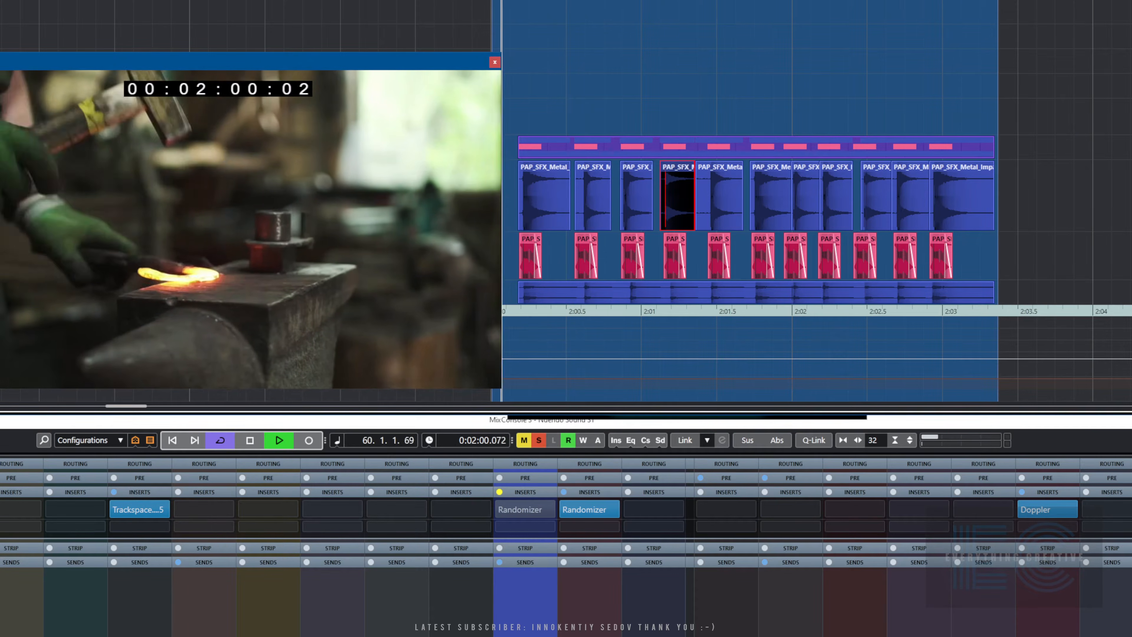
{"action": "left_click", "coordinate": [500, 510]}
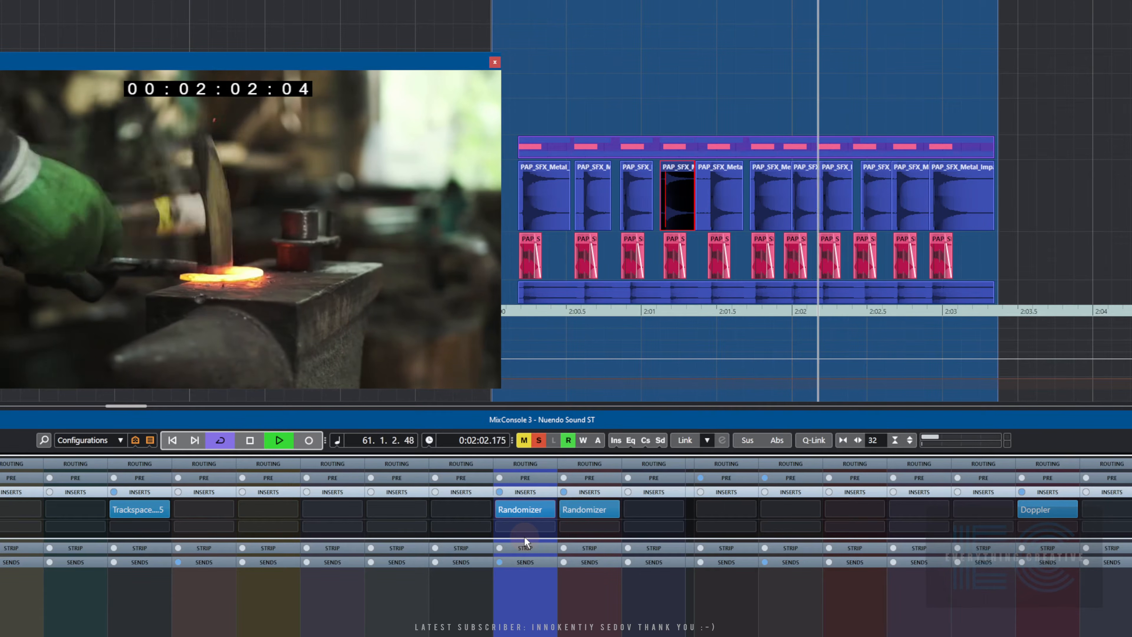
{"action": "key", "text": "space"}
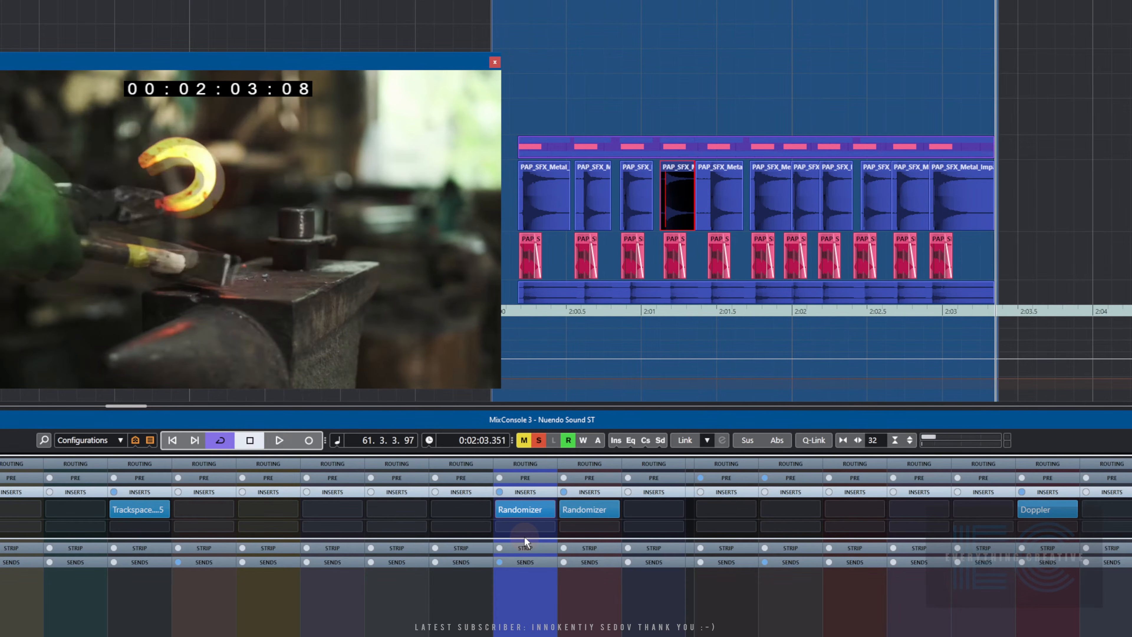
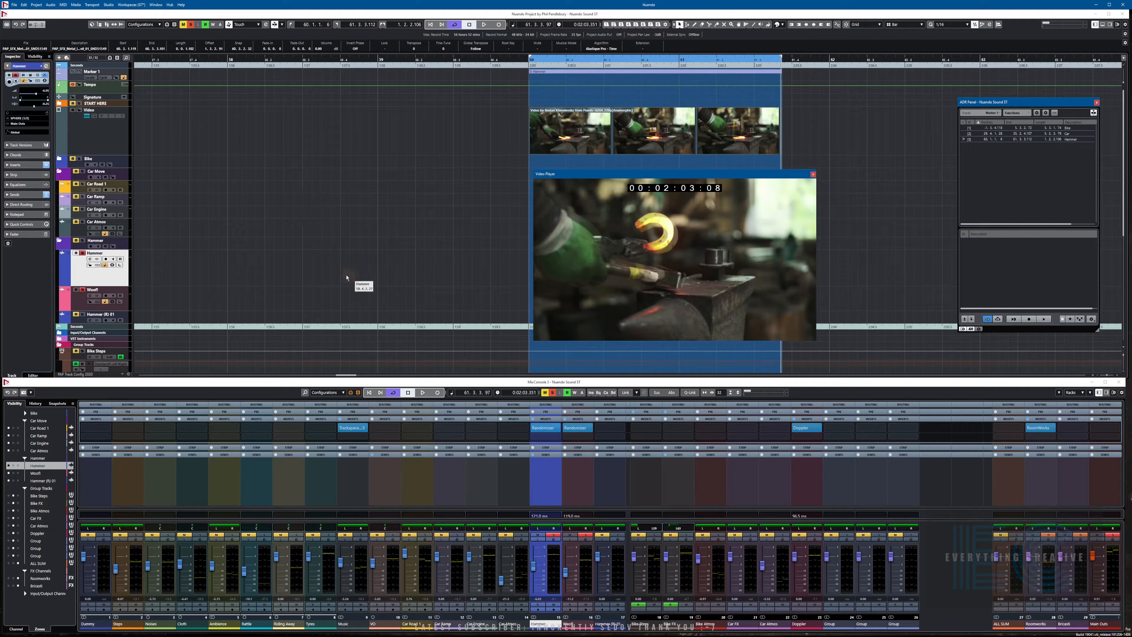
Look over the list of saved workspaces
{"action": "left_click", "coordinate": [126, 5]}
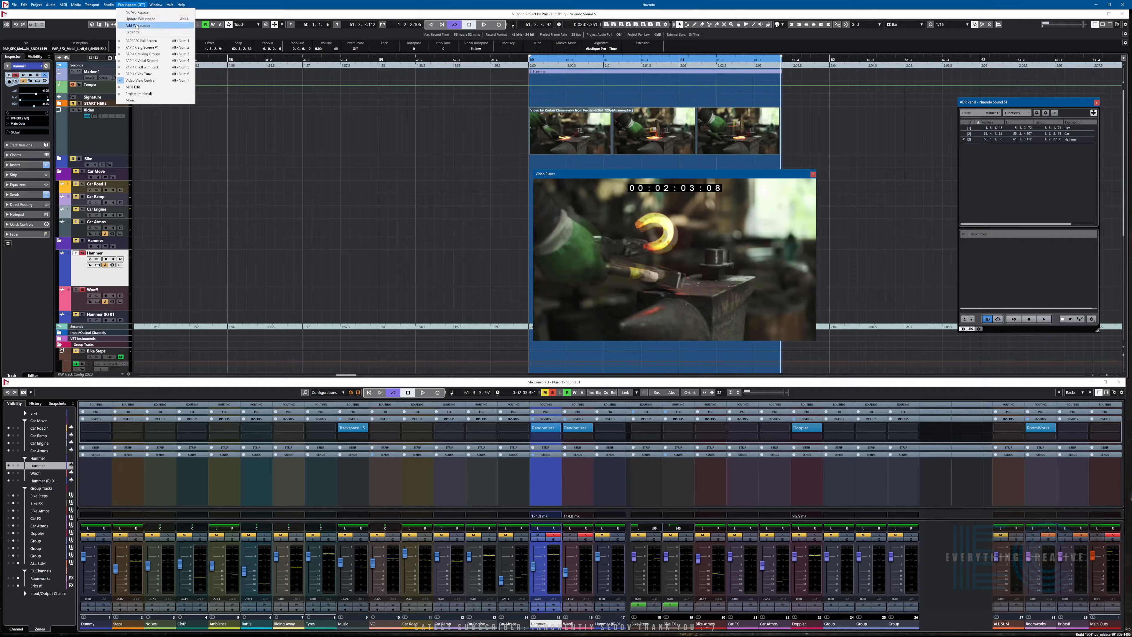
{"action": "left_click", "coordinate": [163, 144]}
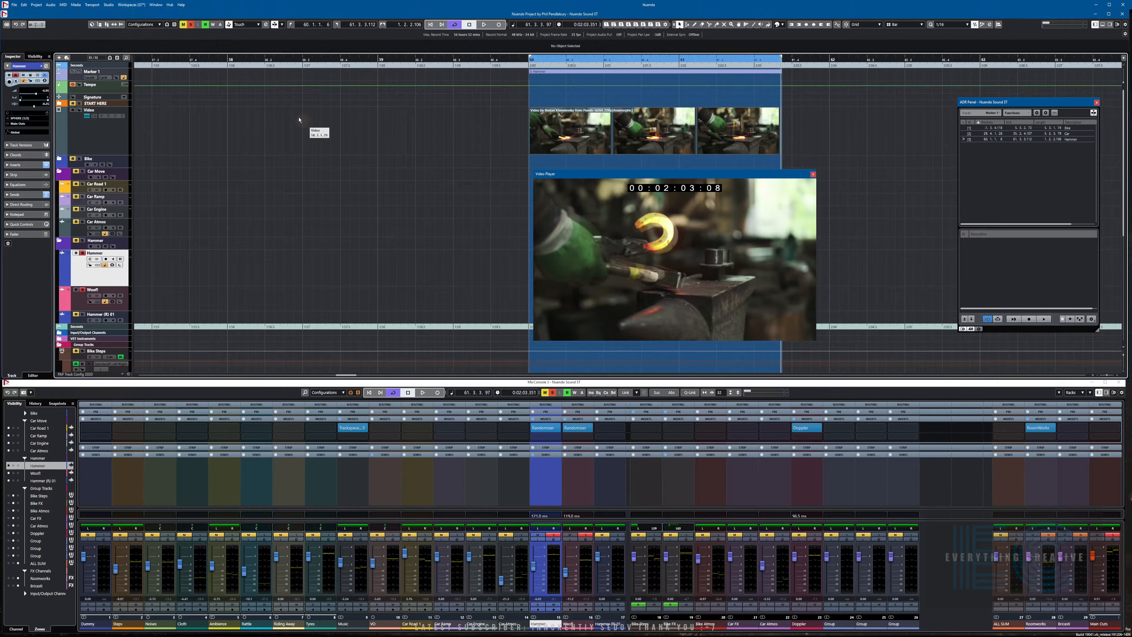
{"action": "left_click", "coordinate": [122, 6]}
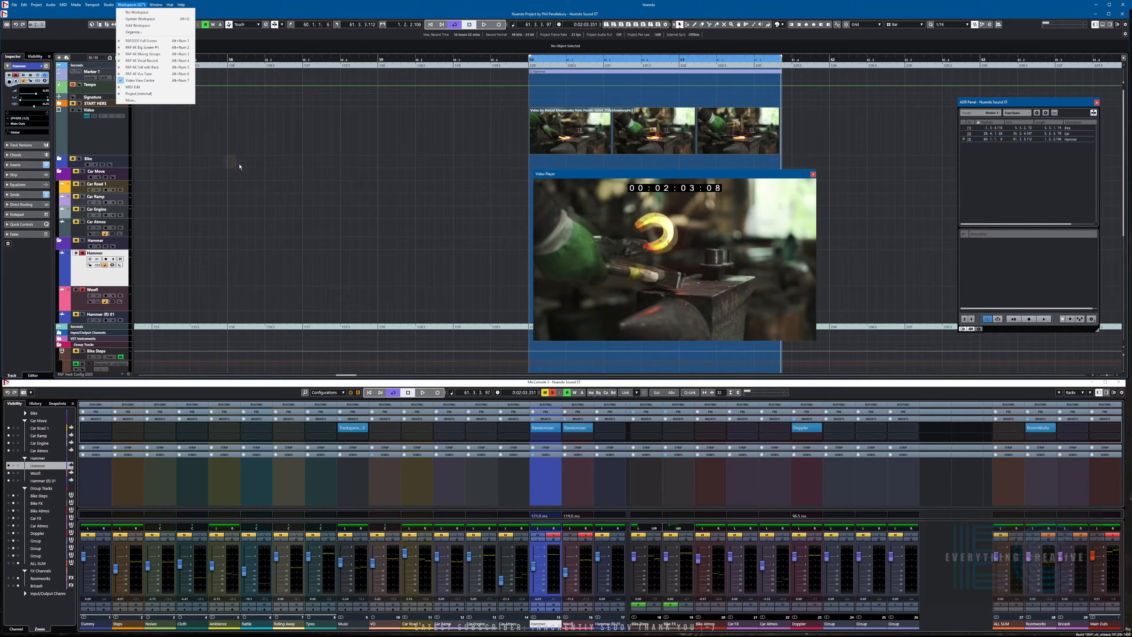
{"action": "left_click", "coordinate": [281, 182]}
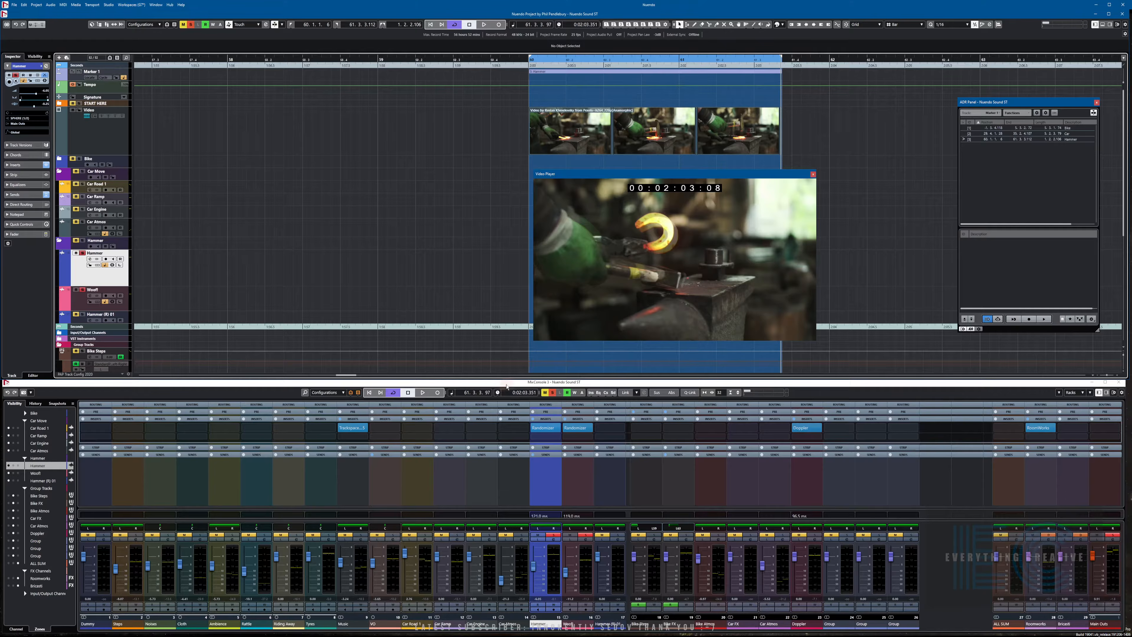
Move the Video Player and the ADR Panel to either side of the hammer events so the clips are uncovered
{"action": "left_click_drag", "start_coordinate": [655, 176], "coordinate": [361, 130]}
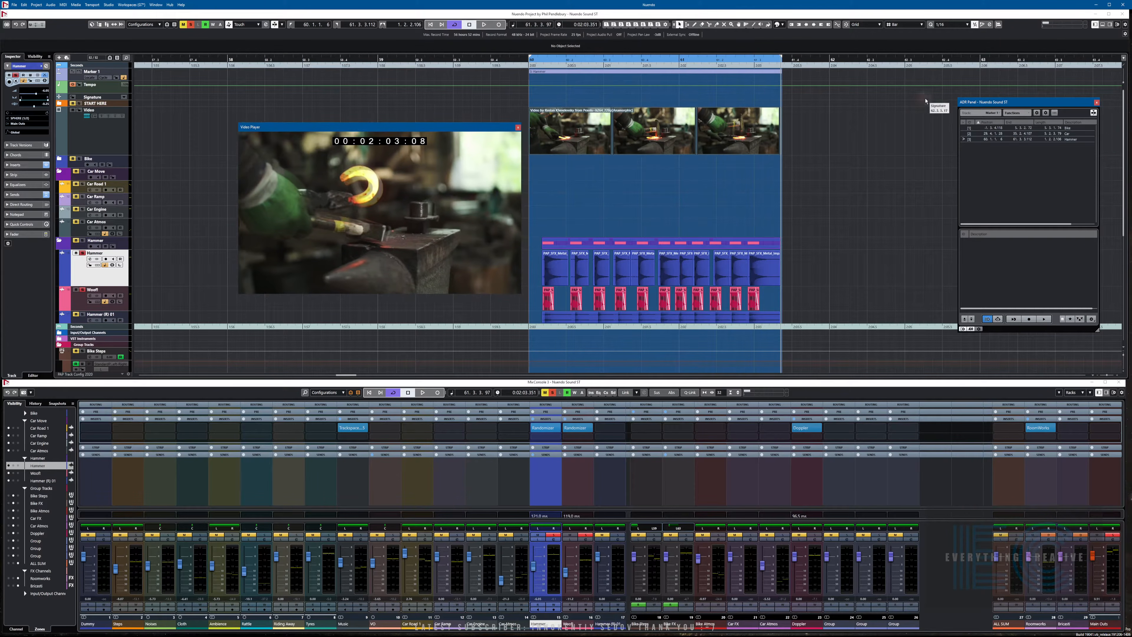
{"action": "left_click_drag", "start_coordinate": [1005, 104], "coordinate": [834, 95]}
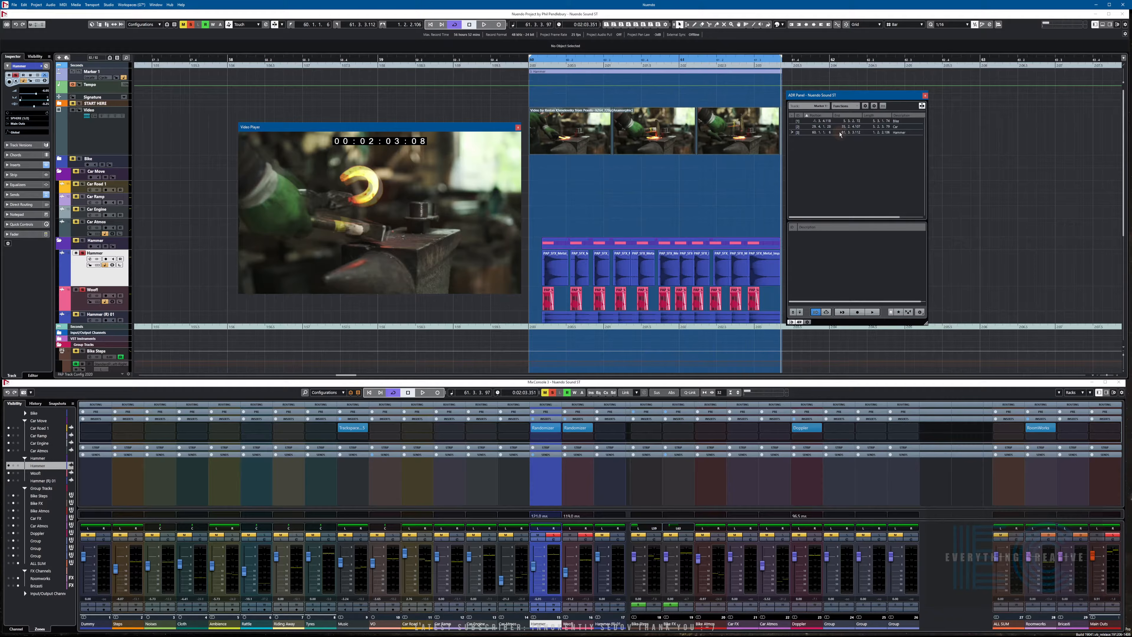
{"action": "left_click_drag", "start_coordinate": [398, 124], "coordinate": [402, 105]}
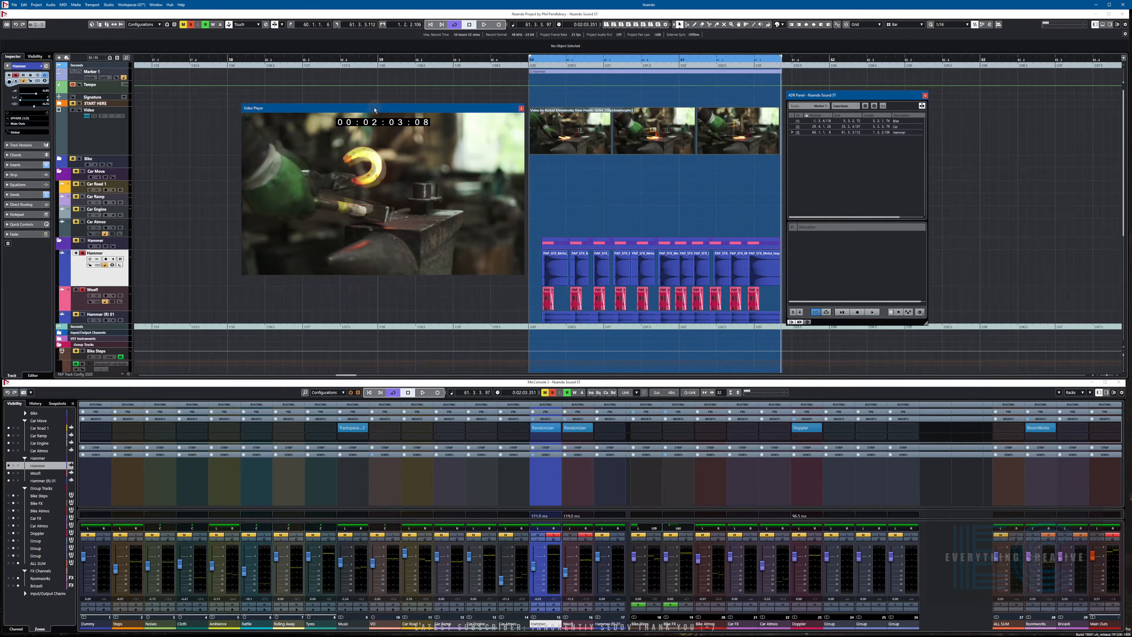
Open an additional MixConsole window and move it up over the project window
{"action": "left_click", "coordinate": [488, 383]}
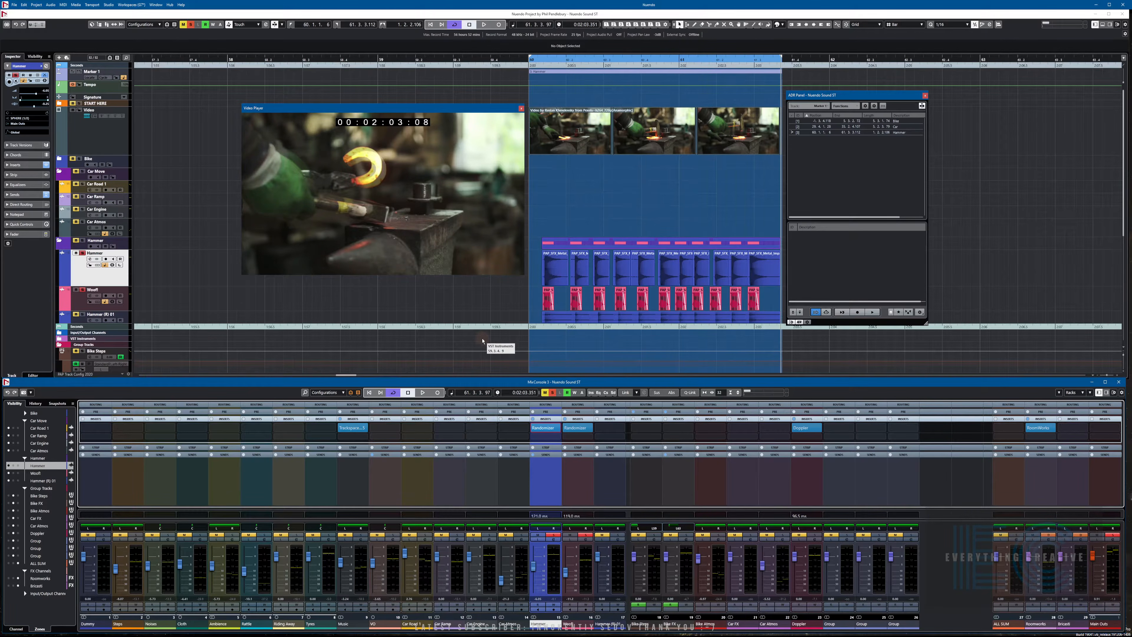
{"action": "key", "text": "F3"}
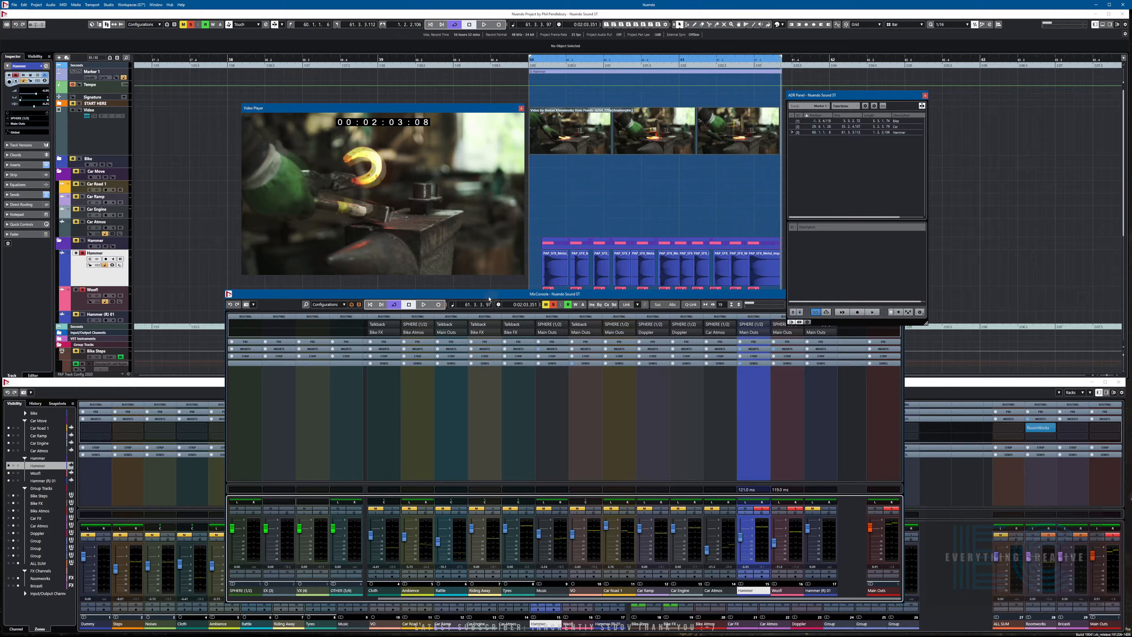
{"action": "left_click_drag", "start_coordinate": [472, 295], "coordinate": [710, 175]}
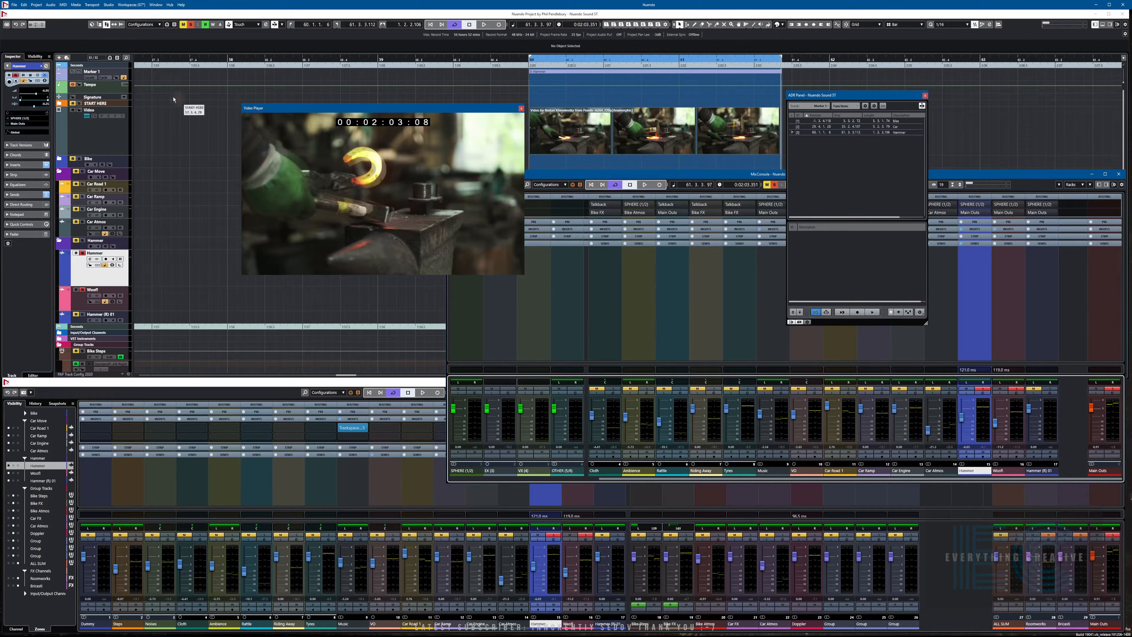
Review the saved workspaces again and recall the first five one after another to compare their window layouts
{"action": "left_click", "coordinate": [129, 5]}
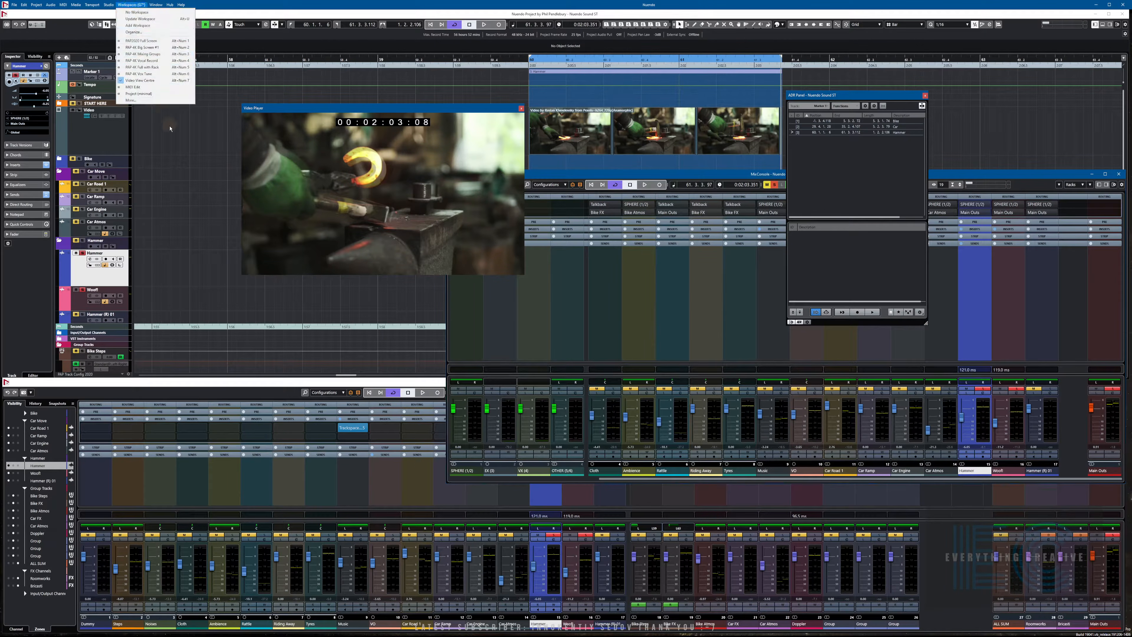
{"action": "left_click", "coordinate": [171, 138]}
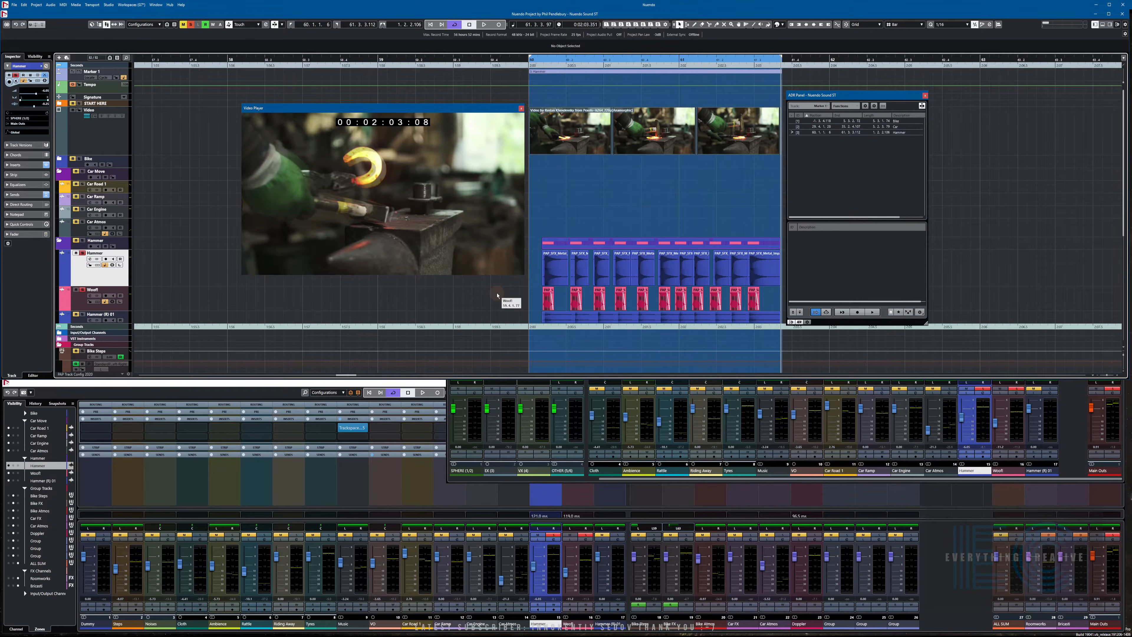
{"action": "key", "text": "alt+KP_1"}
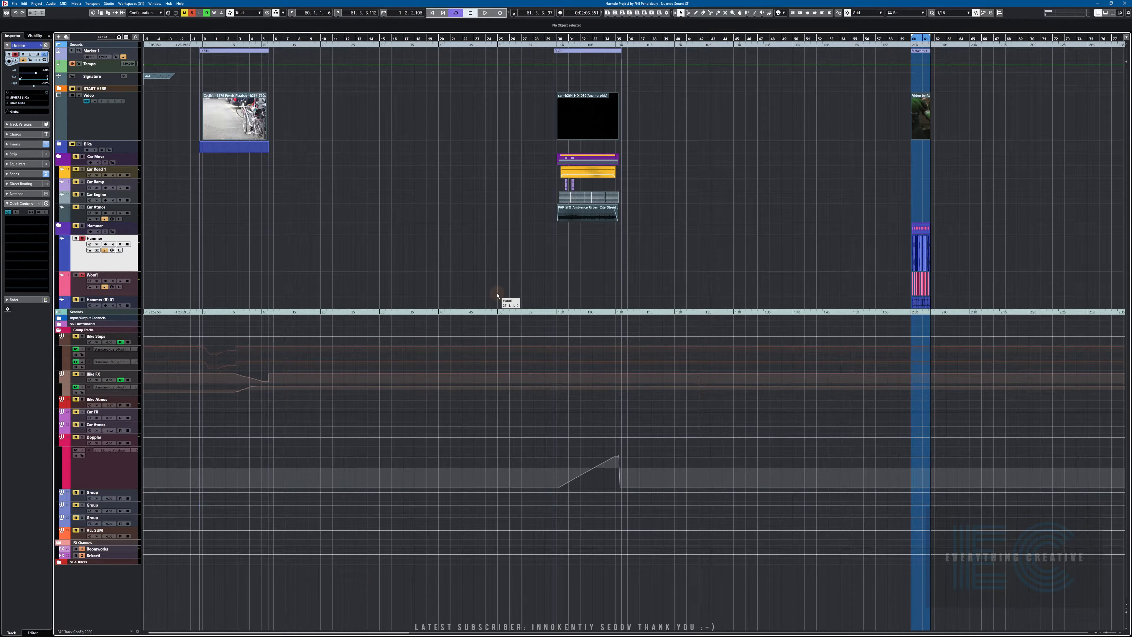
{"action": "key", "text": "alt+KP_2"}
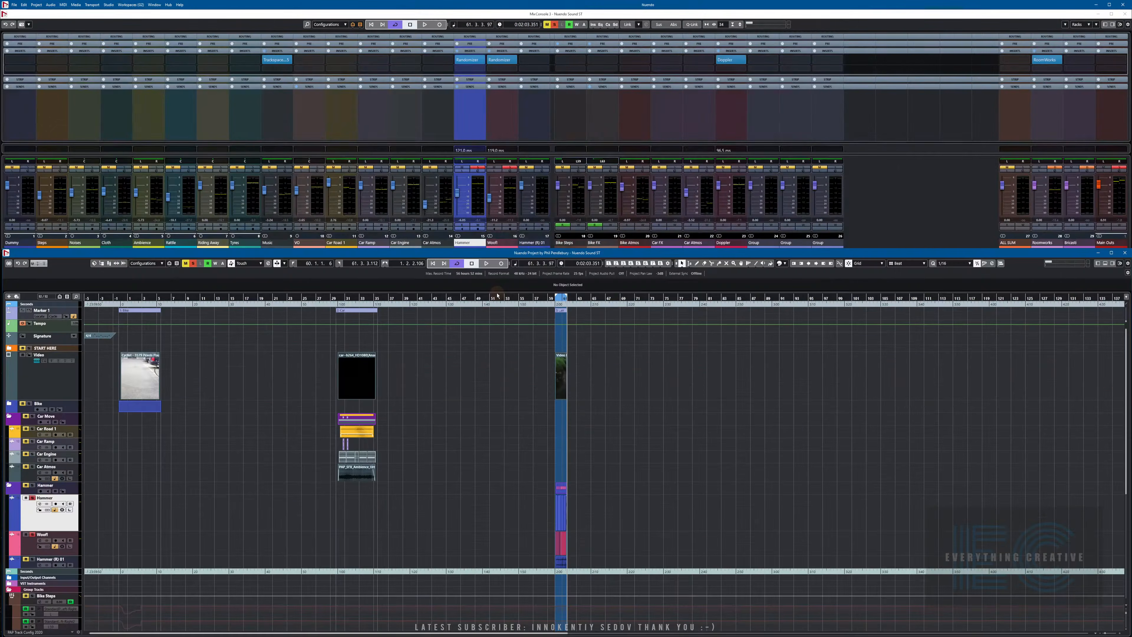
{"action": "key", "text": "alt+KP_3"}
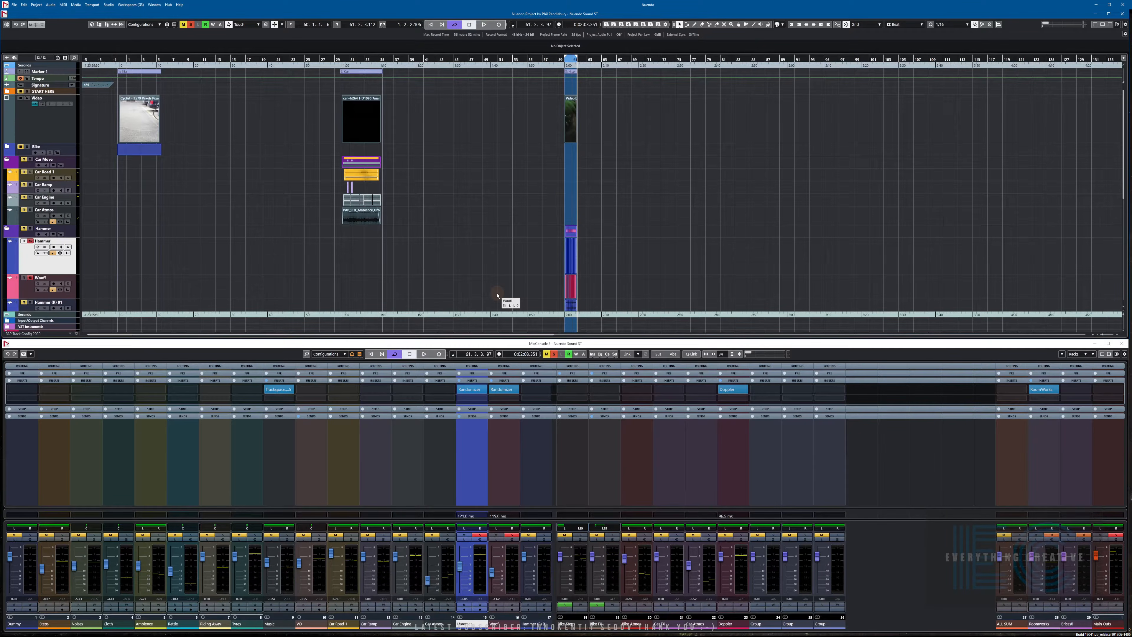
{"action": "key", "text": "alt+KP_4"}
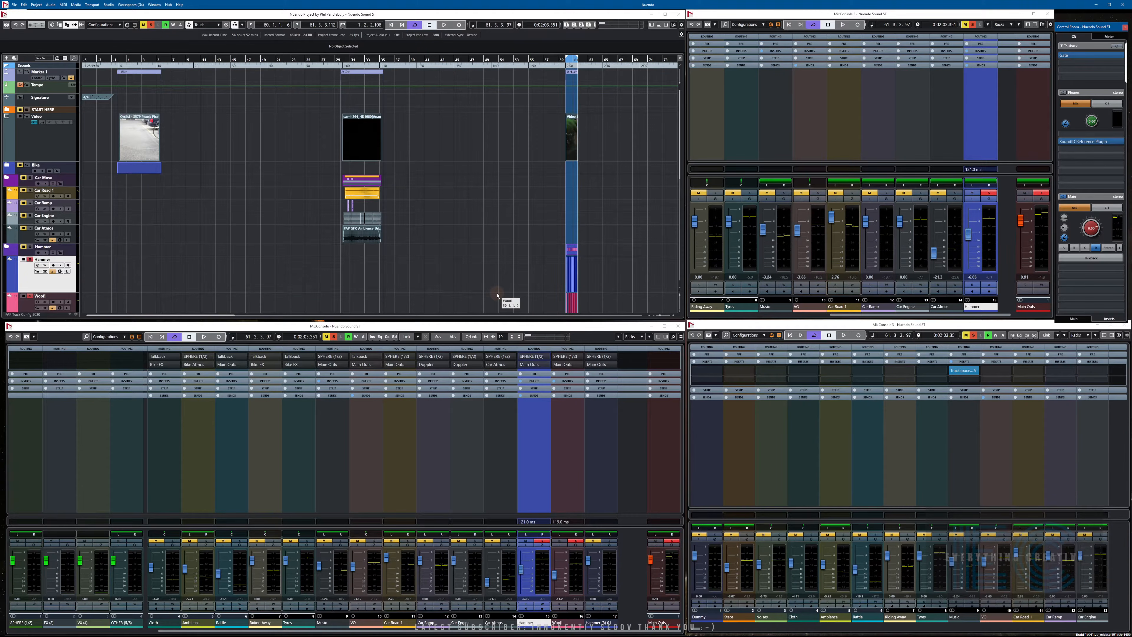
{"action": "key", "text": "alt+KP_5"}
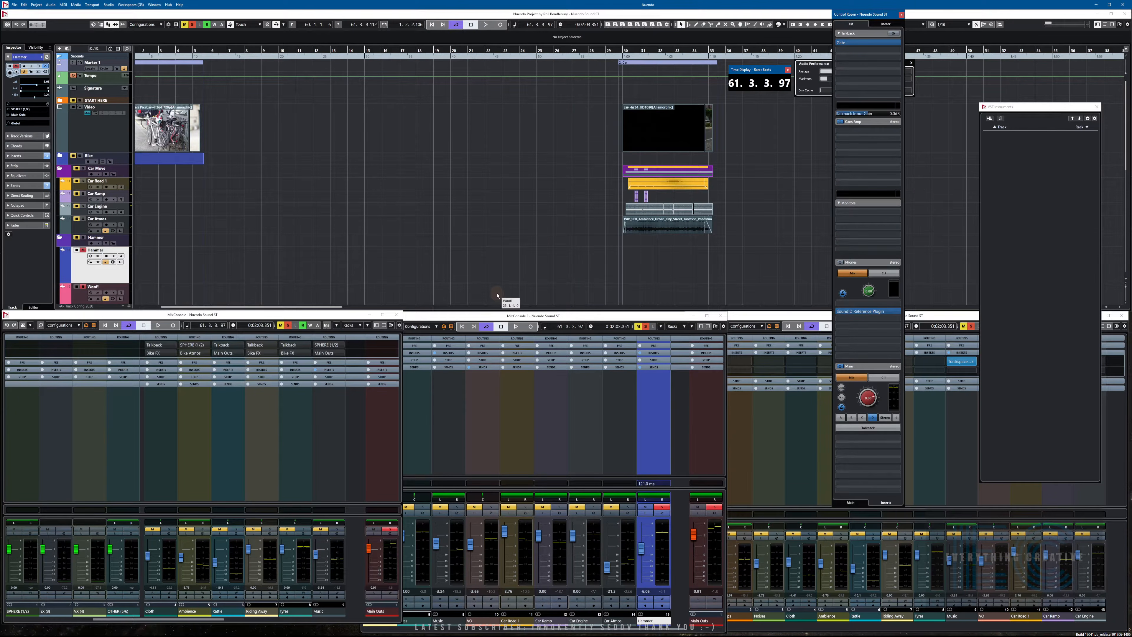
Return to the first workspace and open a MixConsole with the insert racks shown, placed higher over the project
{"action": "key", "text": "alt+KP_1"}
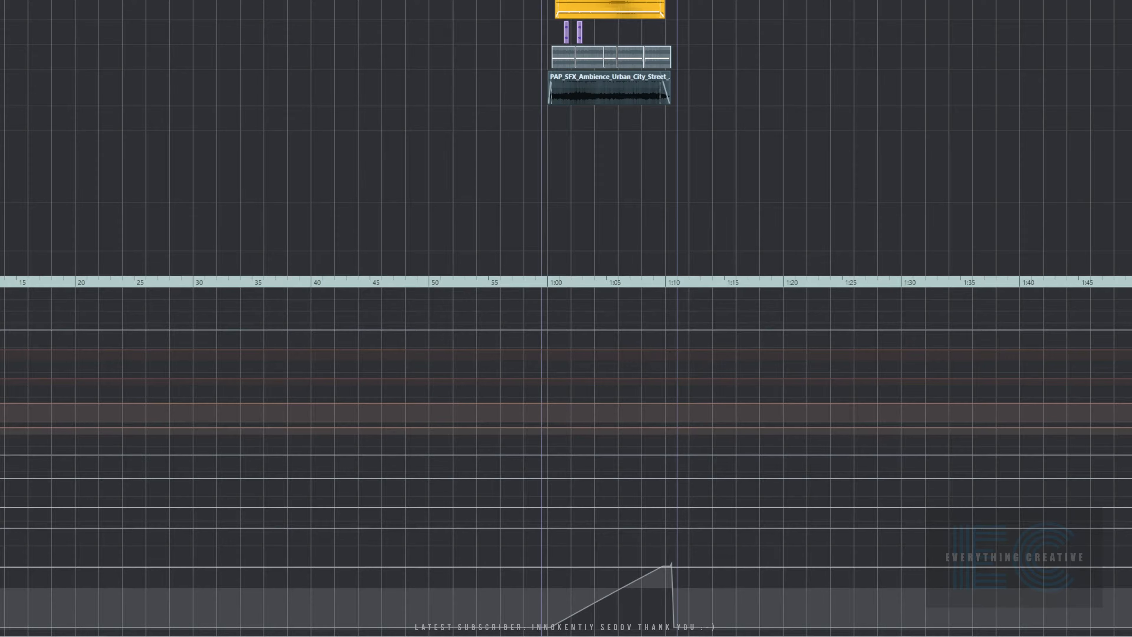
{"action": "key", "text": "F3"}
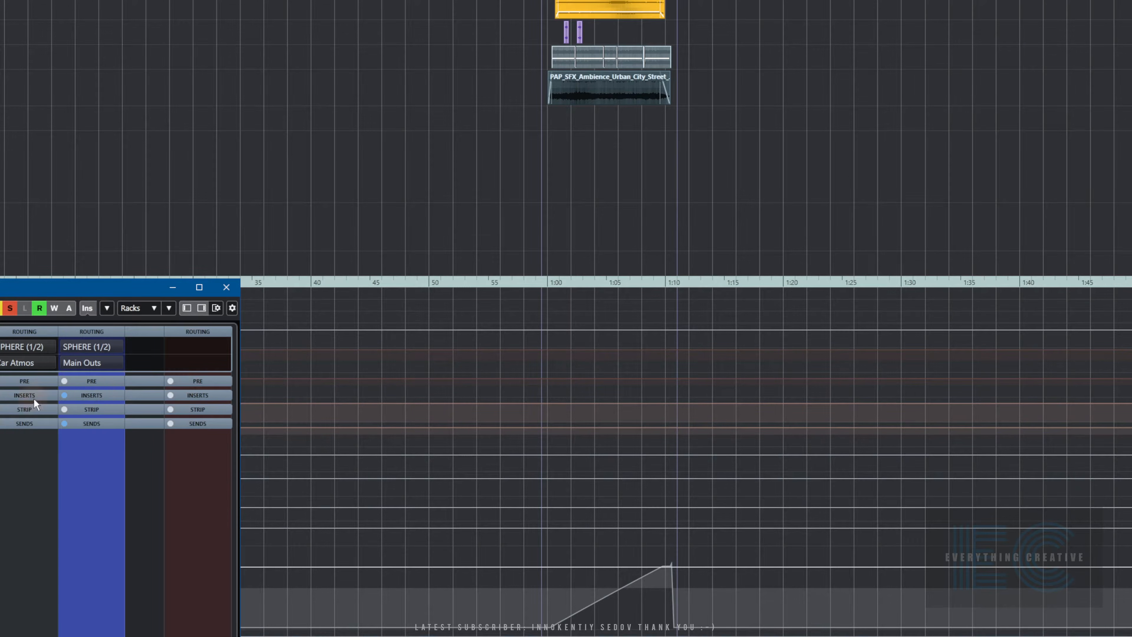
{"action": "left_click", "coordinate": [100, 393]}
{"action": "mouse_move", "coordinate": [96, 376]}
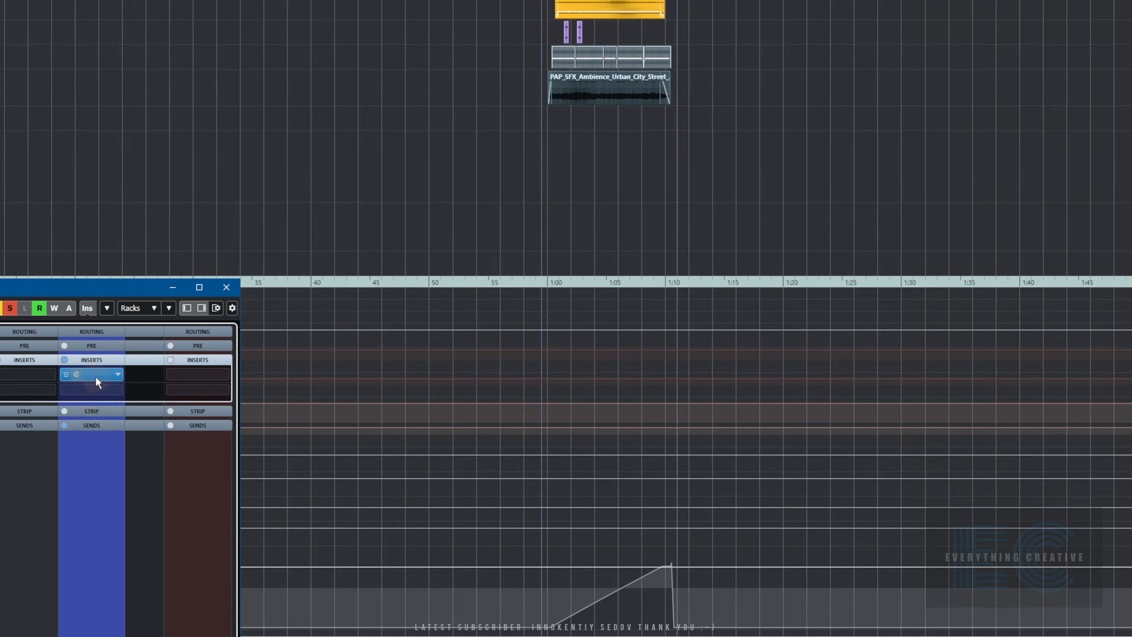
{"action": "left_click", "coordinate": [80, 390]}
{"action": "left_click", "coordinate": [160, 274]}
{"action": "left_click_drag", "start_coordinate": [115, 287], "coordinate": [629, 52]}
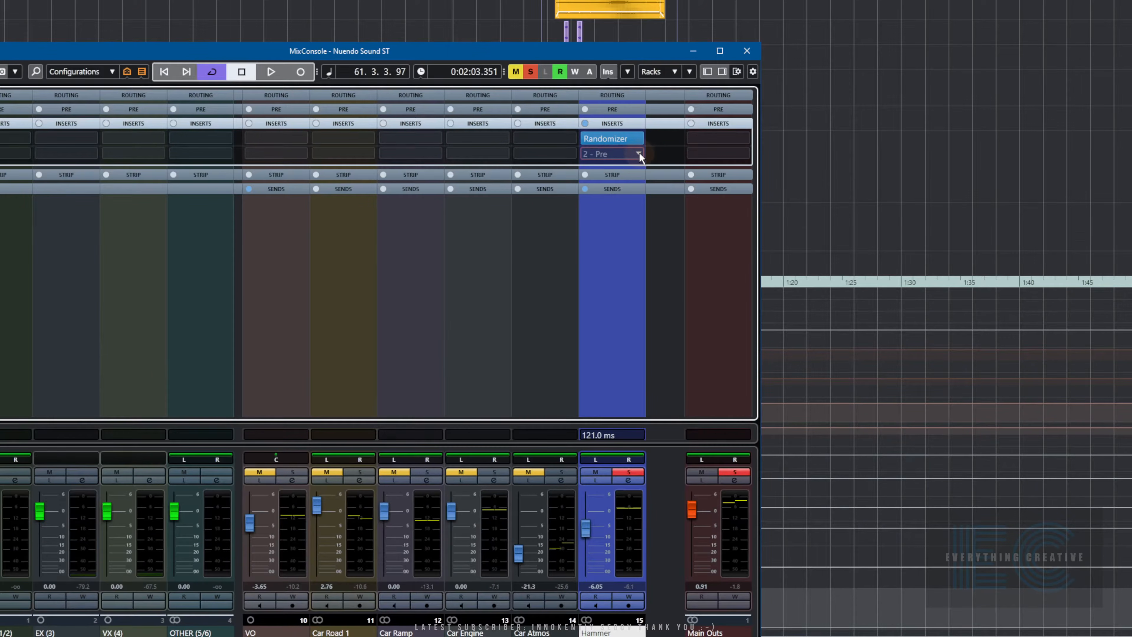
Switch the plug-in selector of the Hammer channel's second insert to the Default collection
{"action": "left_click", "coordinate": [639, 153]}
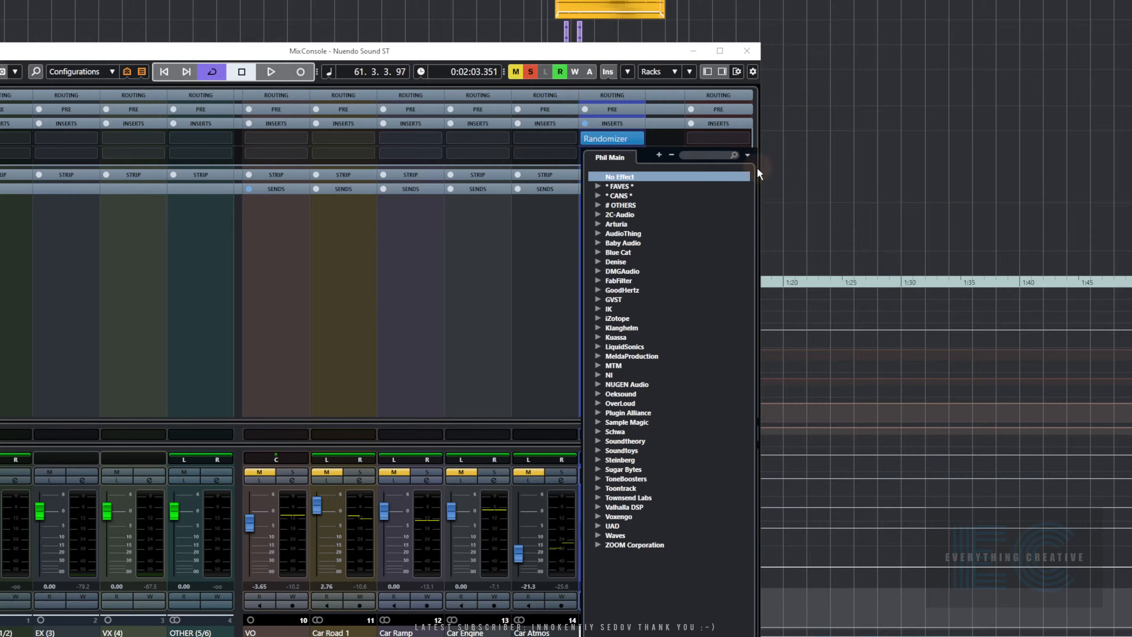
{"action": "left_click", "coordinate": [731, 248]}
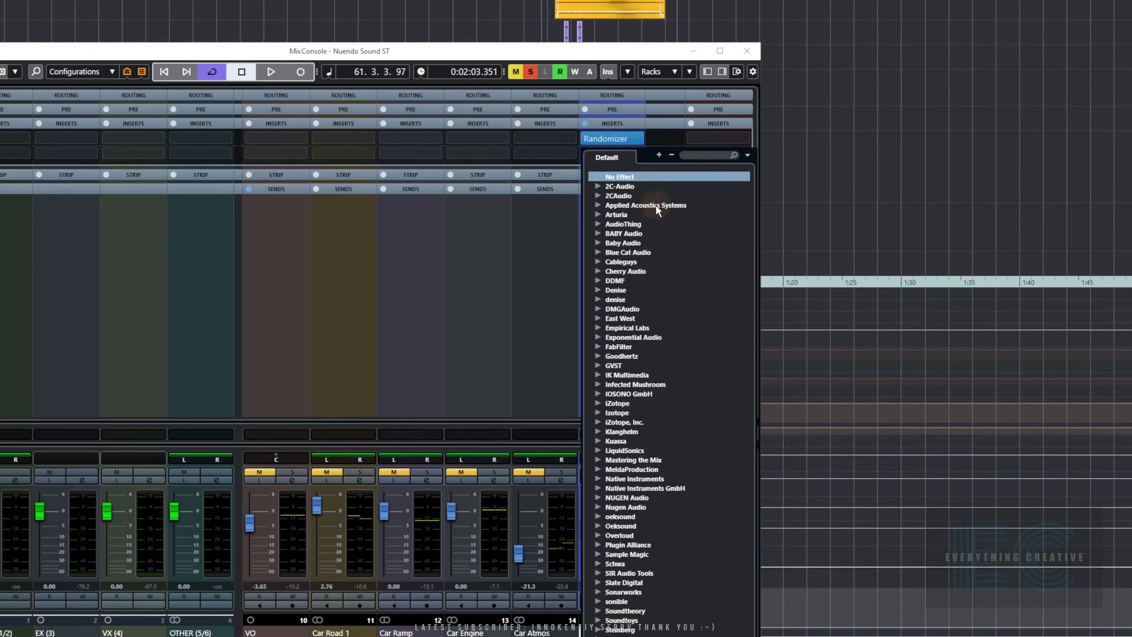
{"action": "left_click", "coordinate": [593, 48]}
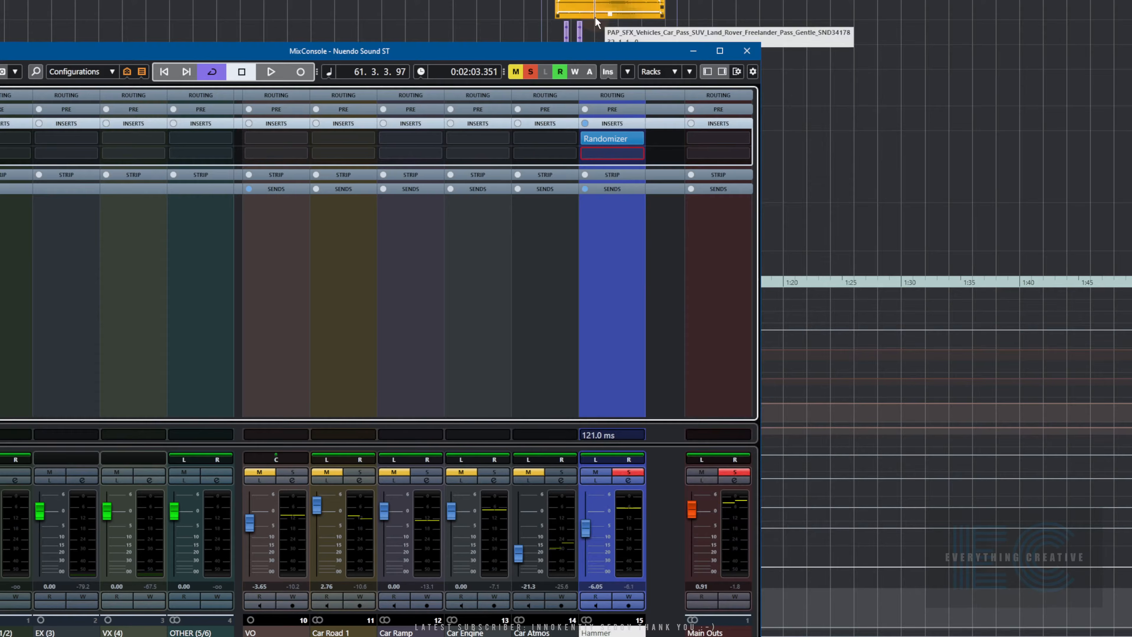
Browse the Default plug-in collection for the second Hammer insert, expanding Applied Acoustics Systems and both iZotope vendor folders
{"action": "left_click_drag", "start_coordinate": [597, 52], "coordinate": [607, 0]}
{"action": "left_click", "coordinate": [646, 39]}
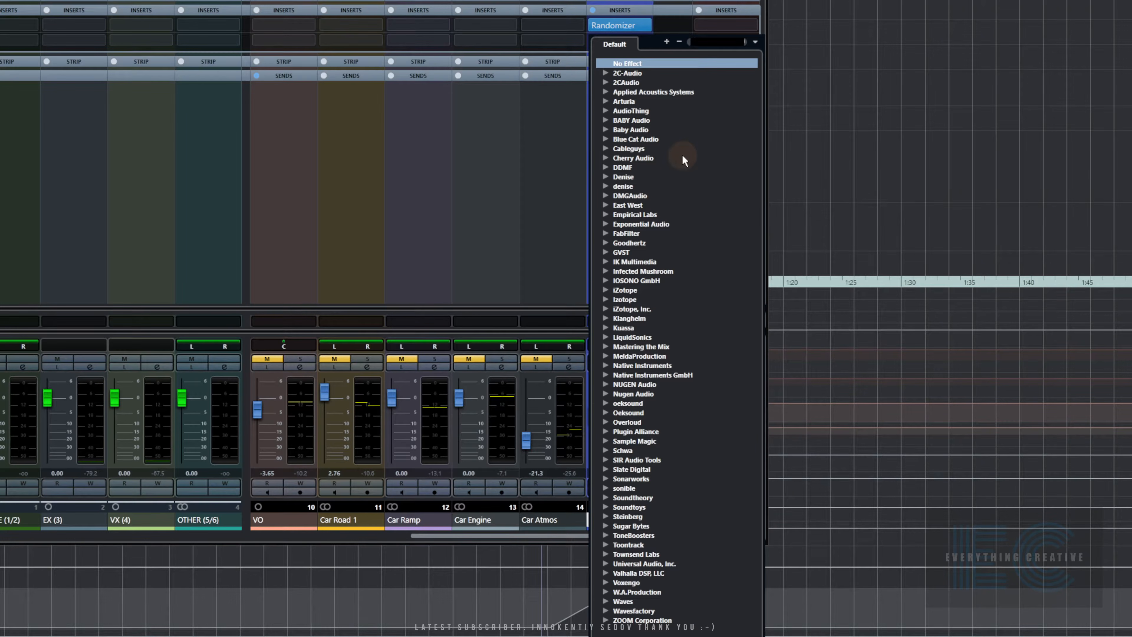
{"action": "left_click", "coordinate": [606, 92]}
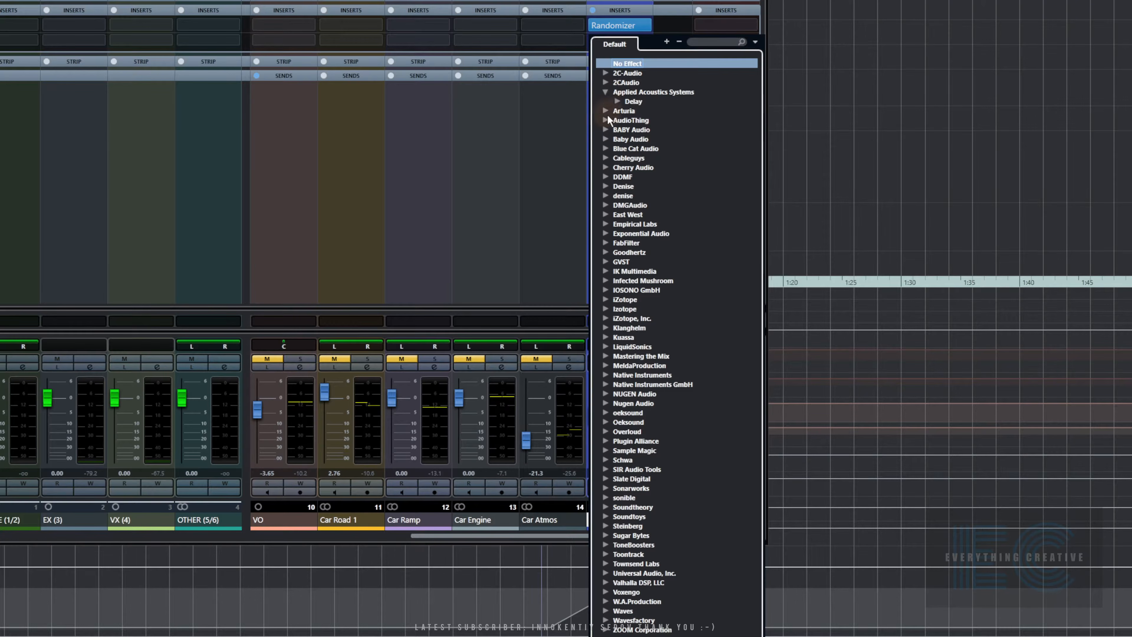
{"action": "left_click", "coordinate": [606, 197]}
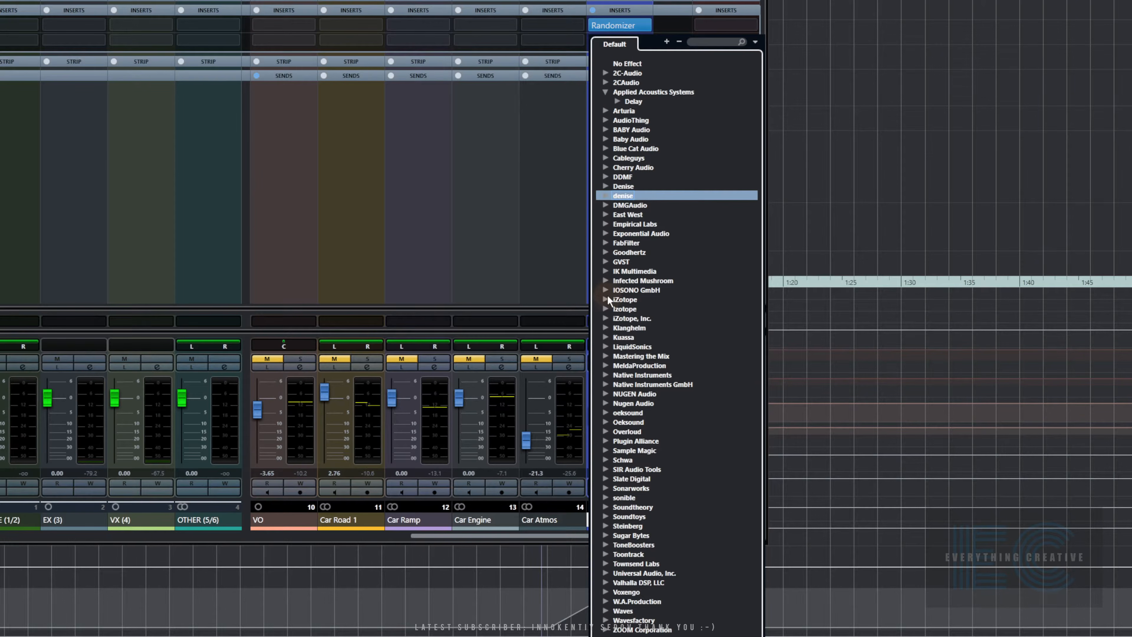
{"action": "left_click", "coordinate": [606, 299]}
{"action": "left_click", "coordinate": [605, 347]}
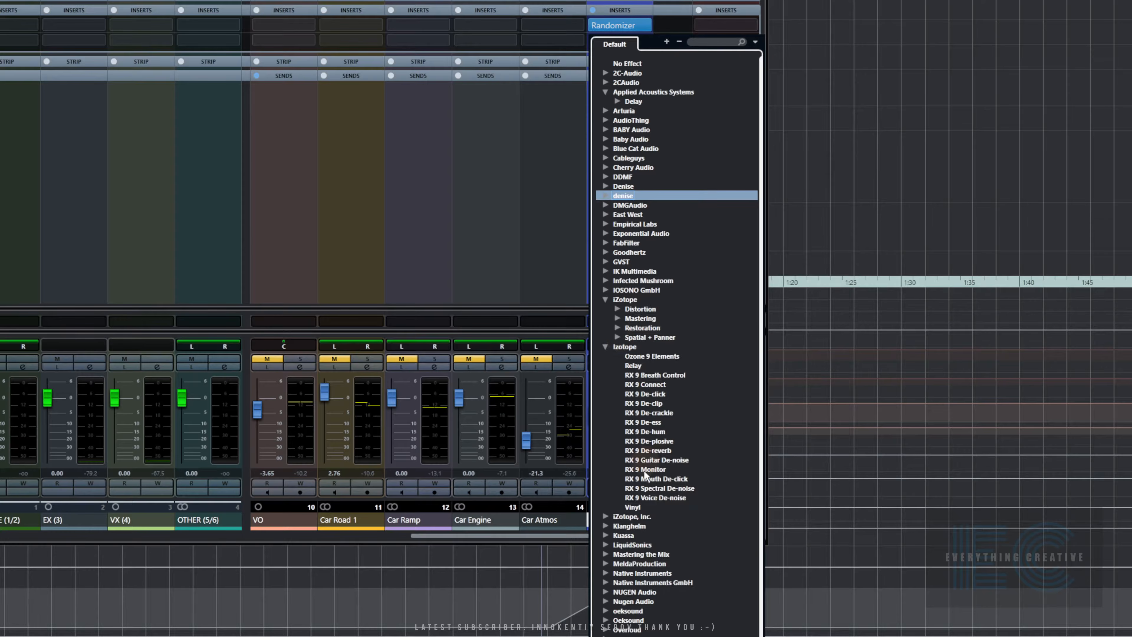
Expand the LiquidSonics and NUGEN Audio vendor folders in the Default collection, then close the plug-in selector
{"action": "left_click", "coordinate": [606, 546]}
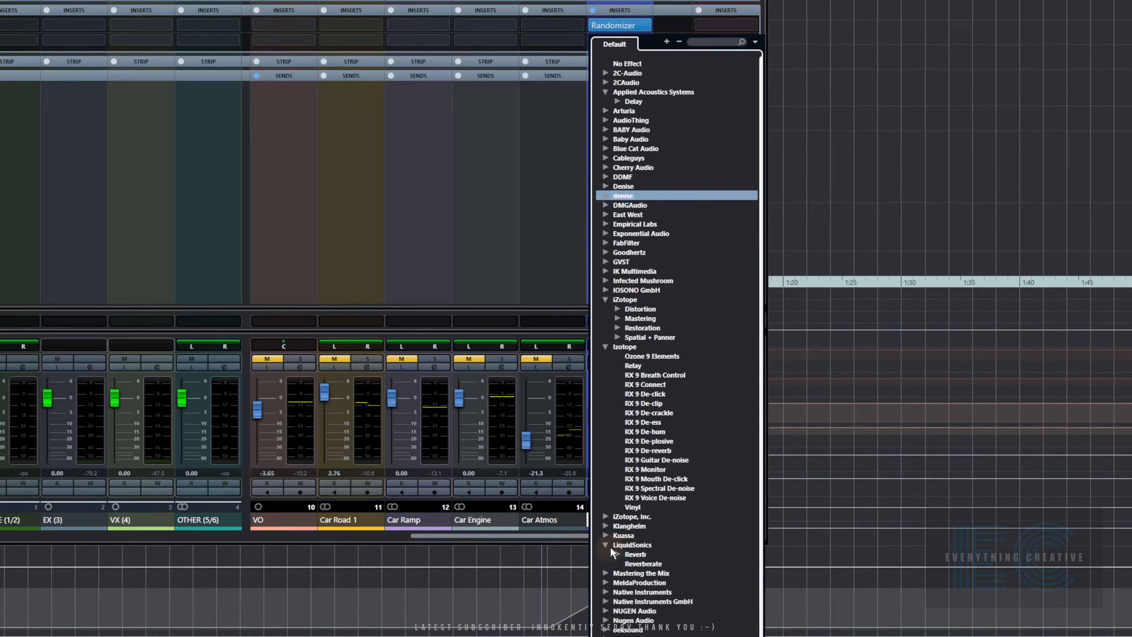
{"action": "left_click", "coordinate": [606, 612]}
{"action": "left_click", "coordinate": [715, 42]}
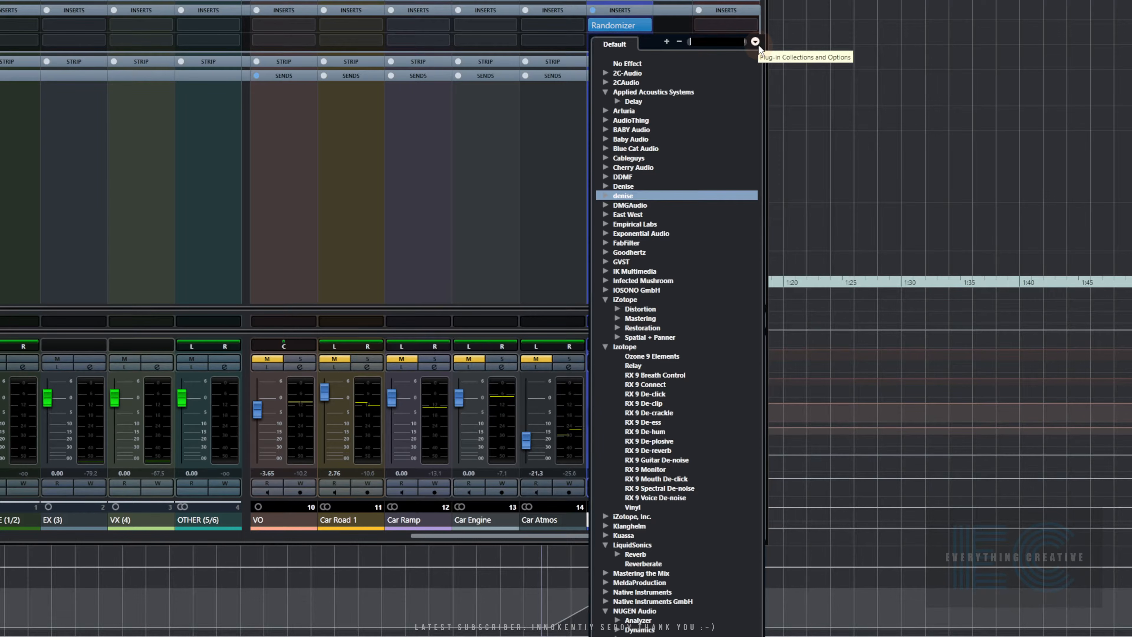
{"action": "left_click", "coordinate": [459, 209]}
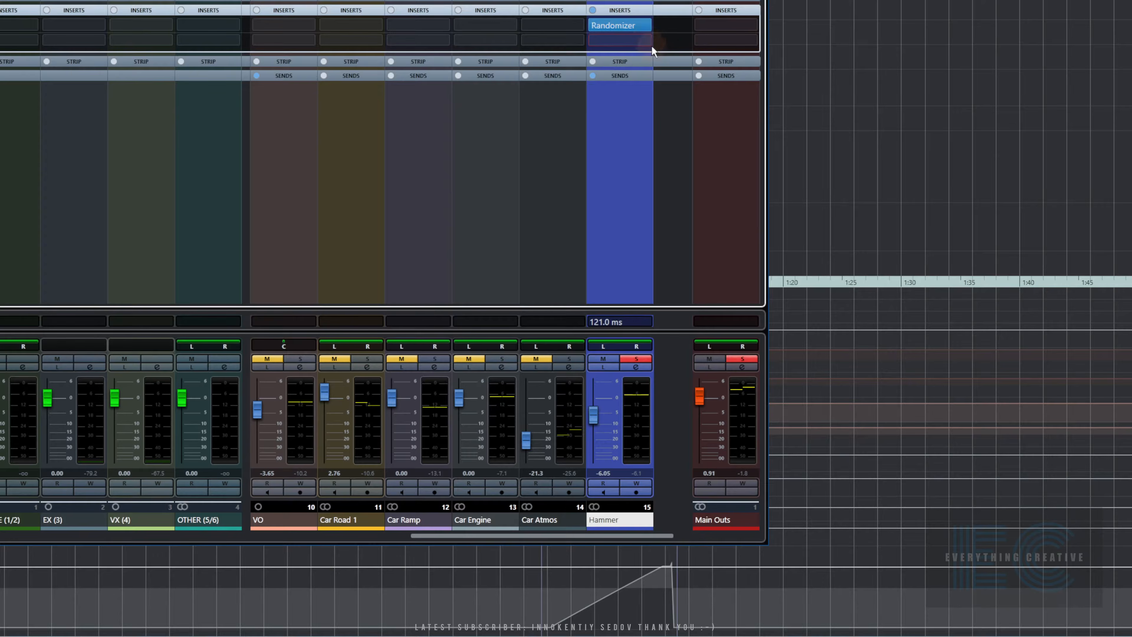
Reopen the plug-in selector for the Hammer channel's second insert and switch it to the custom Main collection
{"action": "left_click", "coordinate": [646, 39]}
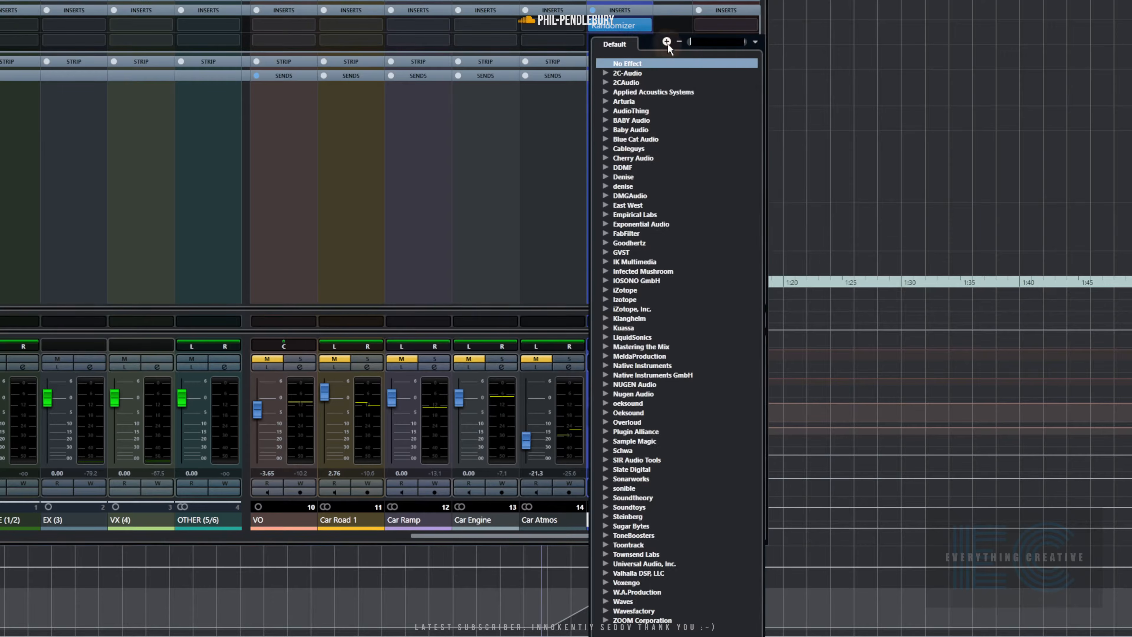
{"action": "left_click", "coordinate": [756, 42]}
{"action": "left_click", "coordinate": [787, 71]}
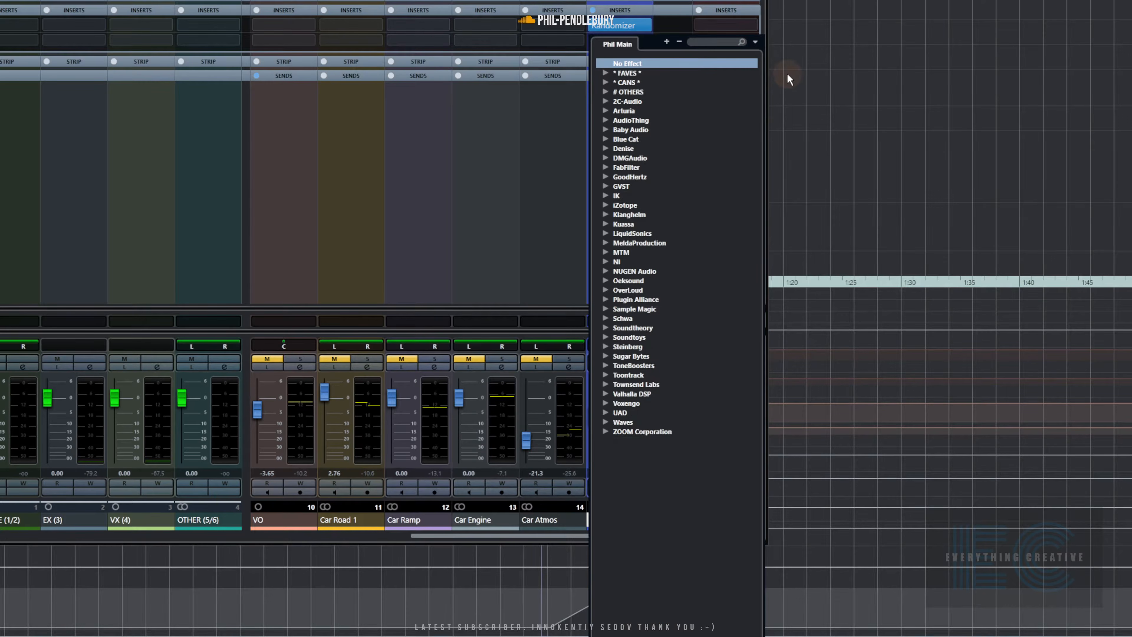
Expand the * FAVES * folder and look into its CHANNEL, DYNAMIC and REVERB subfolders
{"action": "left_click", "coordinate": [605, 74]}
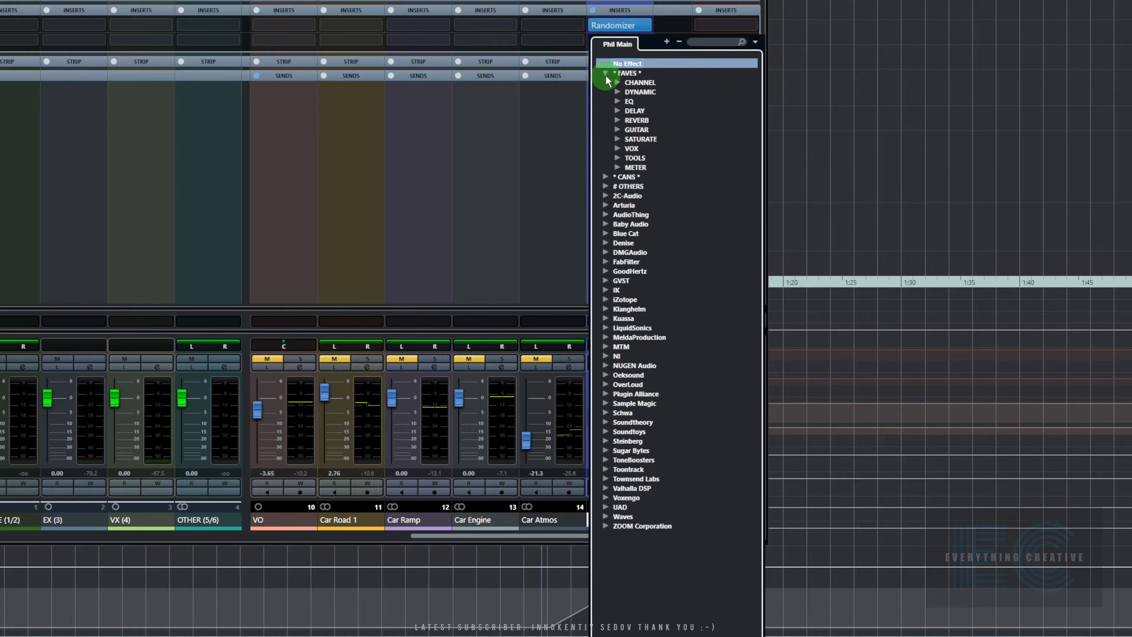
{"action": "left_click", "coordinate": [617, 83]}
{"action": "left_click", "coordinate": [617, 82]}
{"action": "left_click", "coordinate": [616, 91]}
{"action": "left_click", "coordinate": [615, 91]}
{"action": "left_click", "coordinate": [617, 119]}
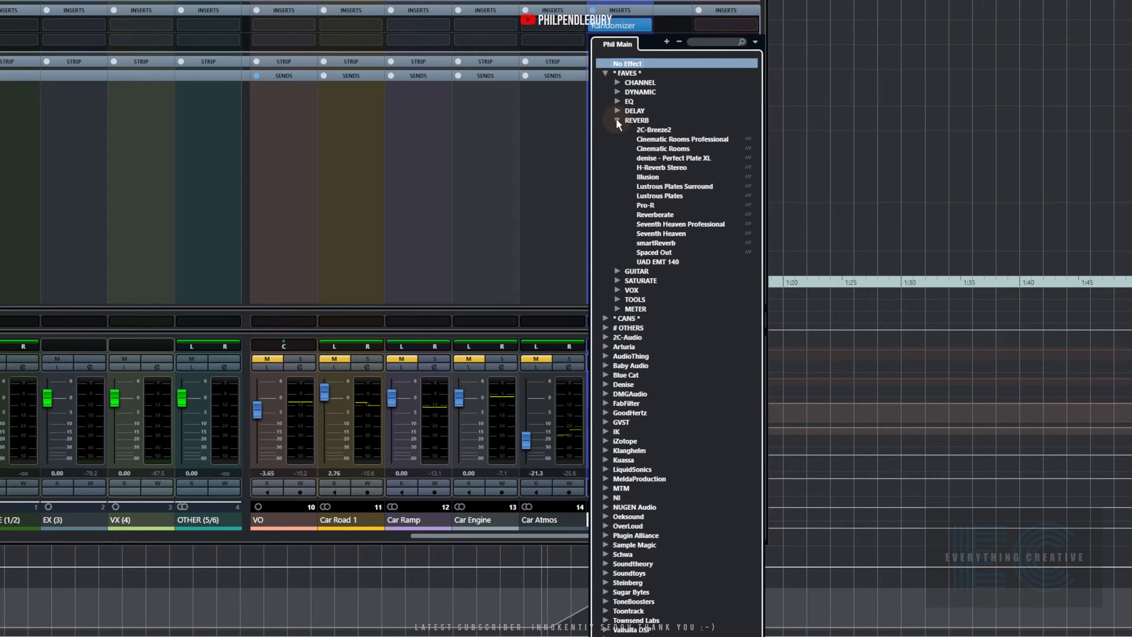
{"action": "left_click", "coordinate": [615, 118]}
Look through the Arturia, Klanghelm, Kuassa and LiquidSonics folders of the custom collection, collapse them, and close the plug-in selector
{"action": "left_click", "coordinate": [605, 205]}
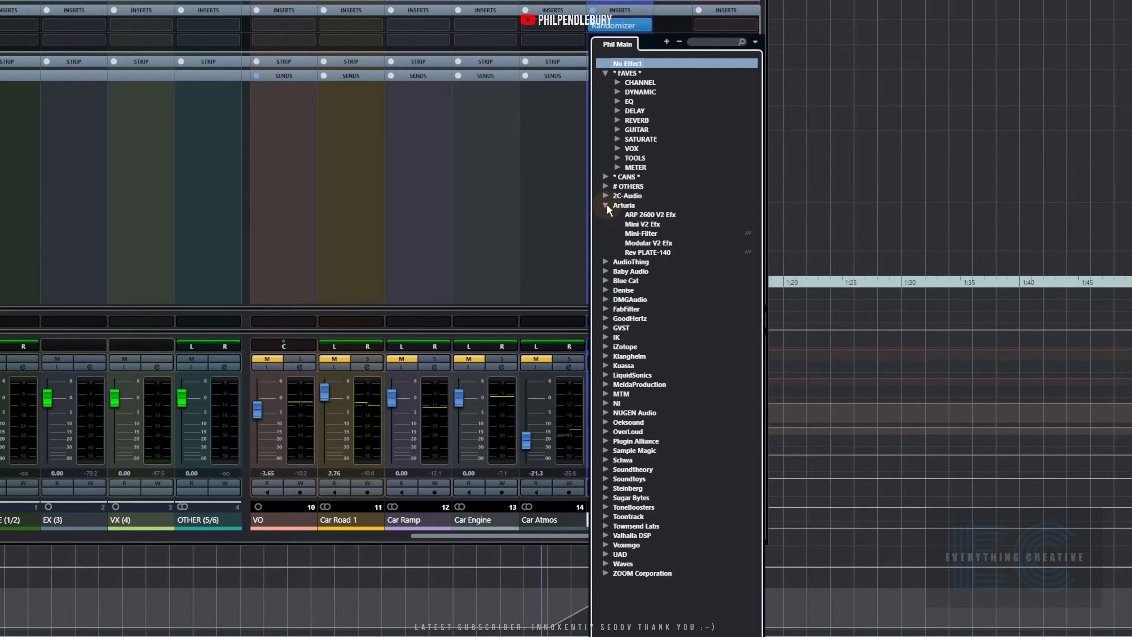
{"action": "left_click", "coordinate": [605, 205]}
{"action": "left_click", "coordinate": [607, 308]}
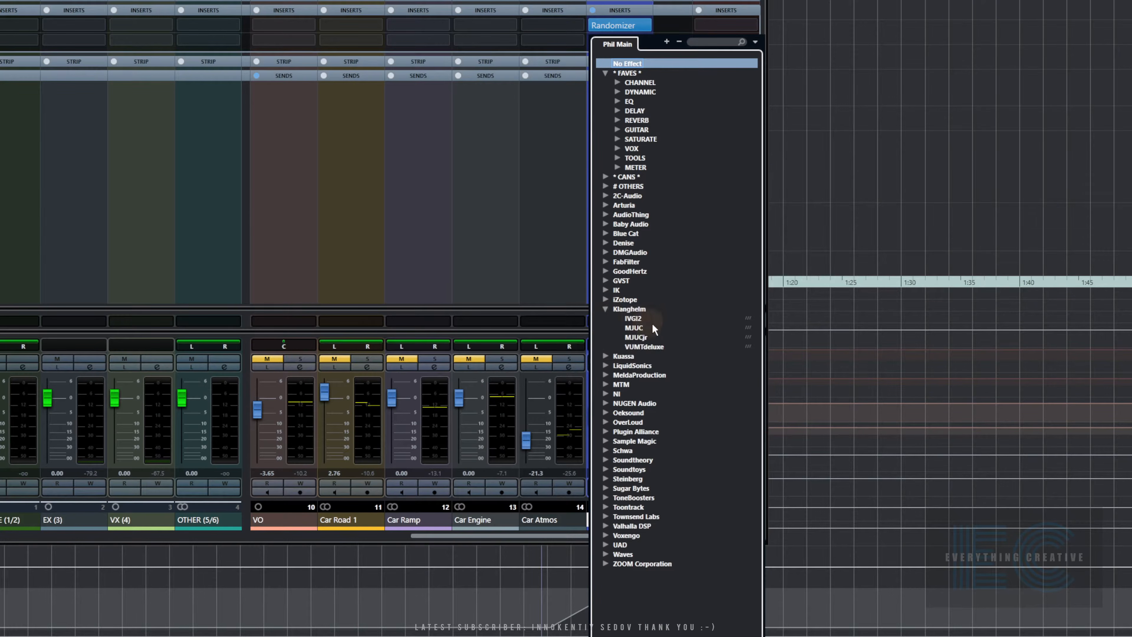
{"action": "left_click", "coordinate": [606, 356]}
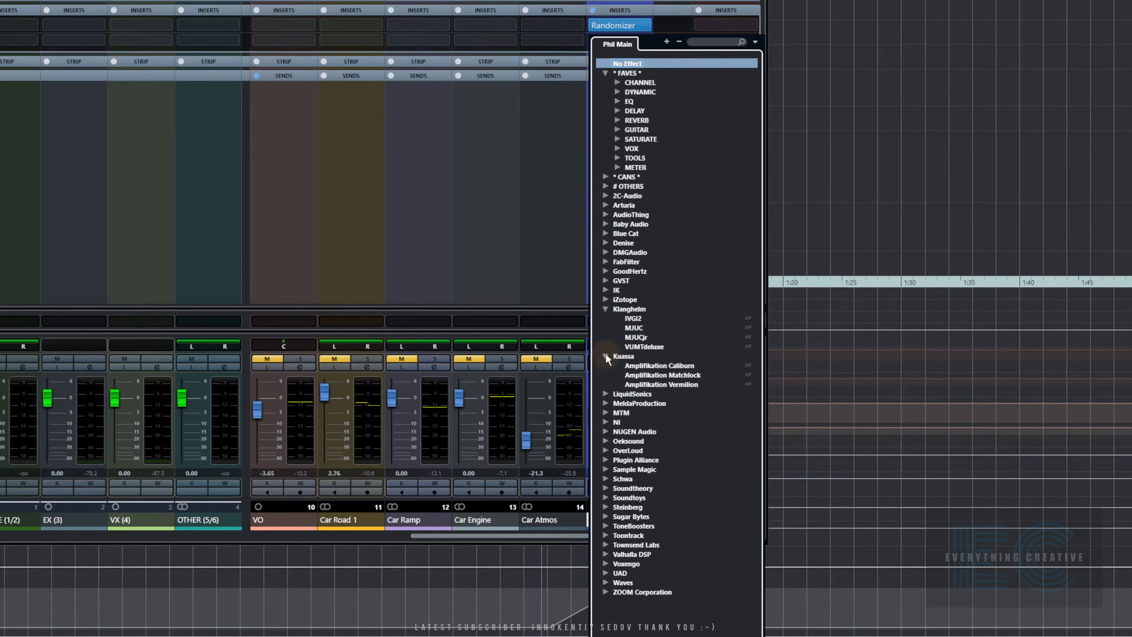
{"action": "left_click", "coordinate": [607, 393]}
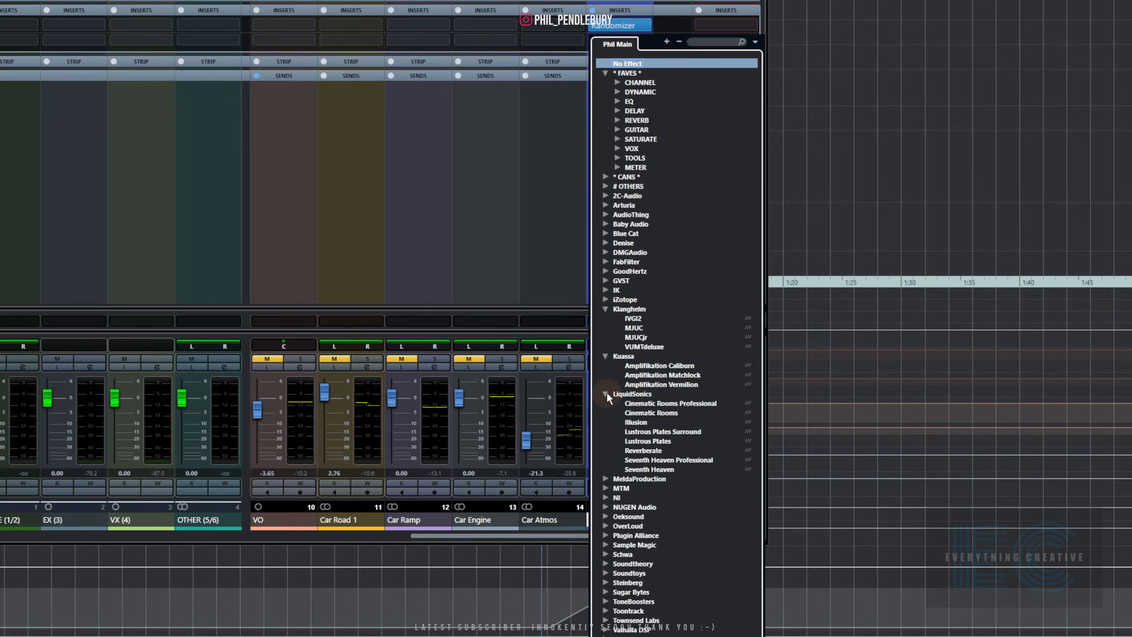
{"action": "left_click", "coordinate": [607, 393]}
{"action": "left_click", "coordinate": [606, 356]}
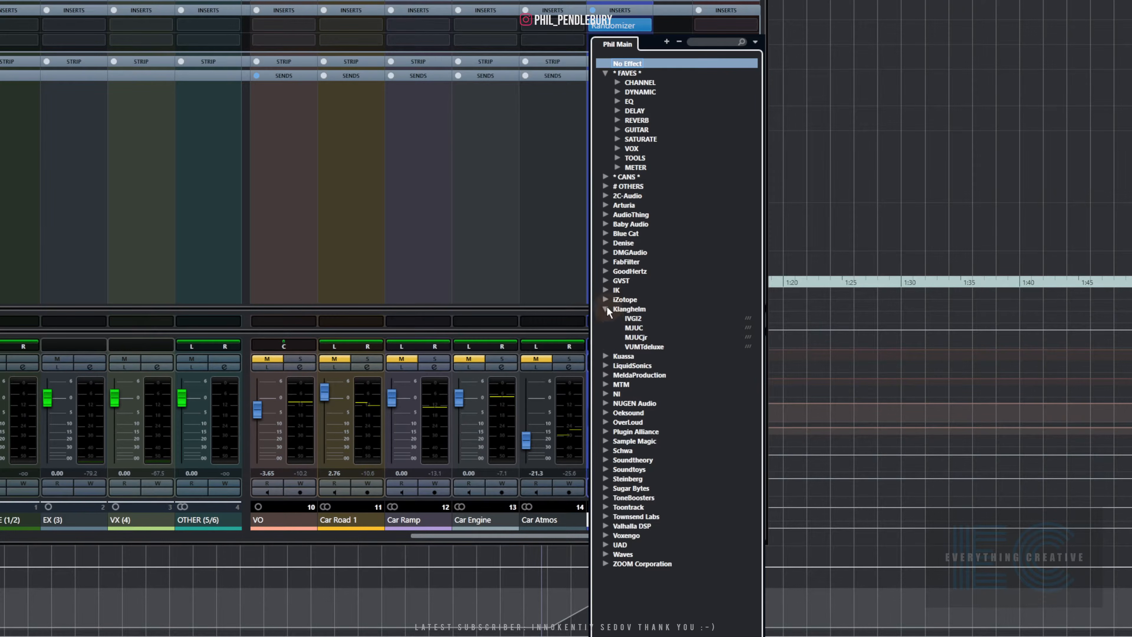
{"action": "left_click", "coordinate": [606, 308]}
{"action": "left_click", "coordinate": [537, 159]}
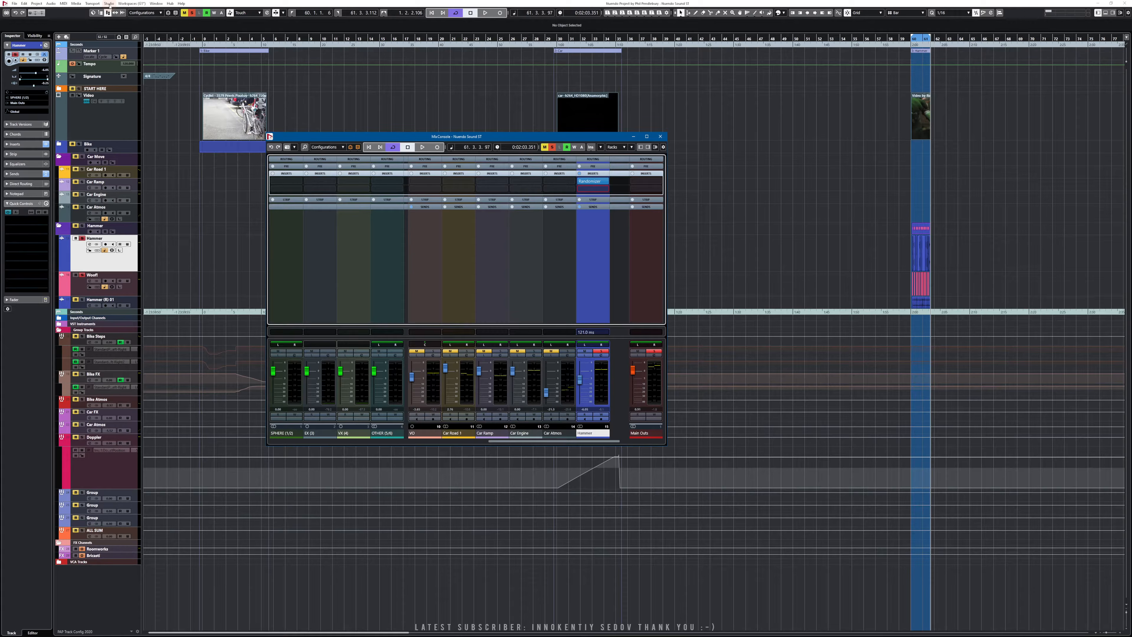
Open the VST Plug-in Manager and reposition its window over the MixConsole
{"action": "left_click", "coordinate": [109, 5]}
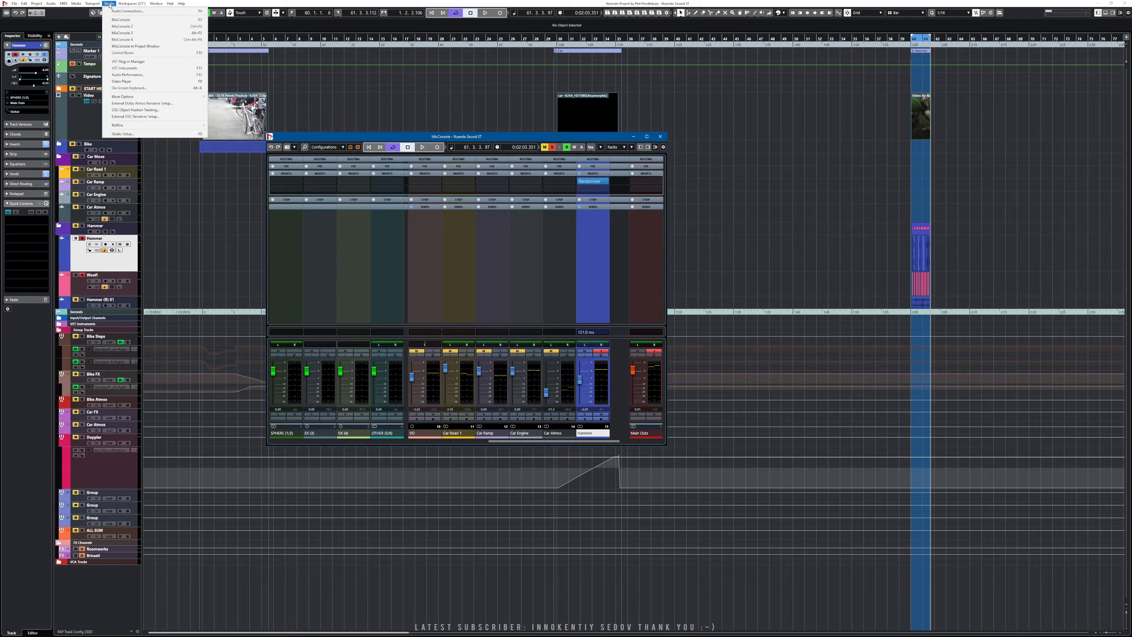
{"action": "left_click", "coordinate": [128, 61]}
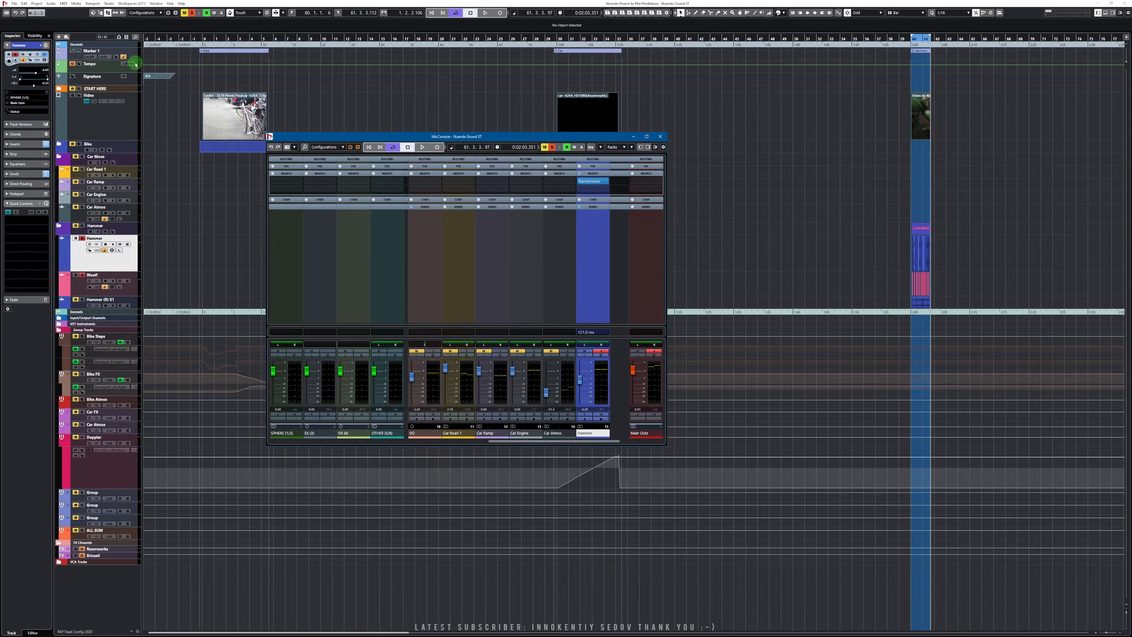
{"action": "left_click_drag", "start_coordinate": [549, 183], "coordinate": [571, 163]}
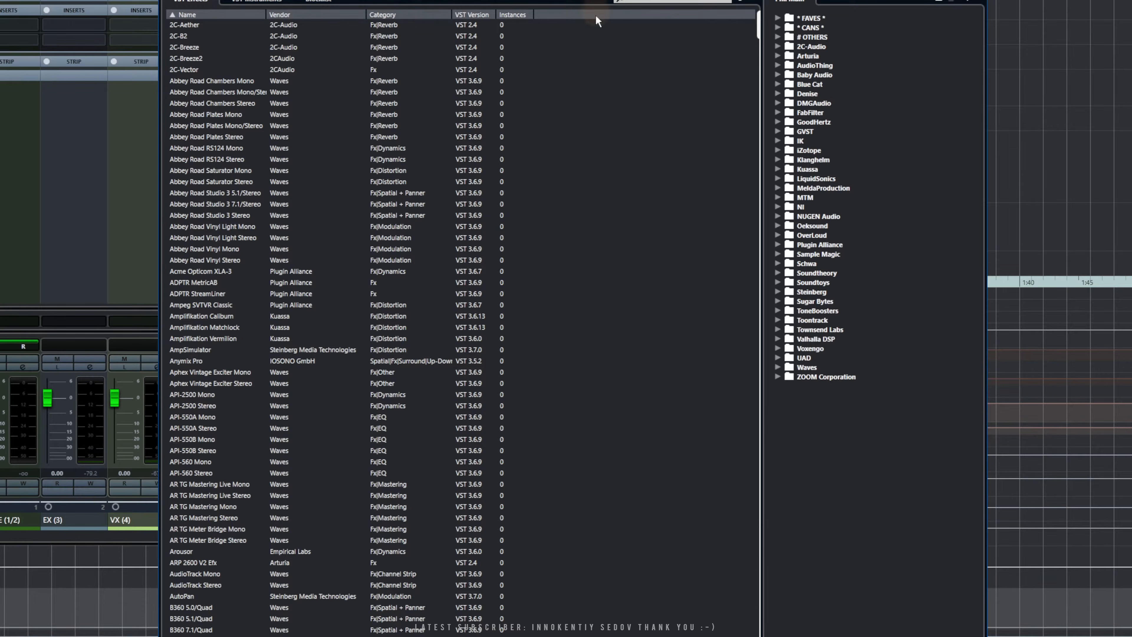
{"action": "left_click_drag", "start_coordinate": [597, 0], "coordinate": [550, 16]}
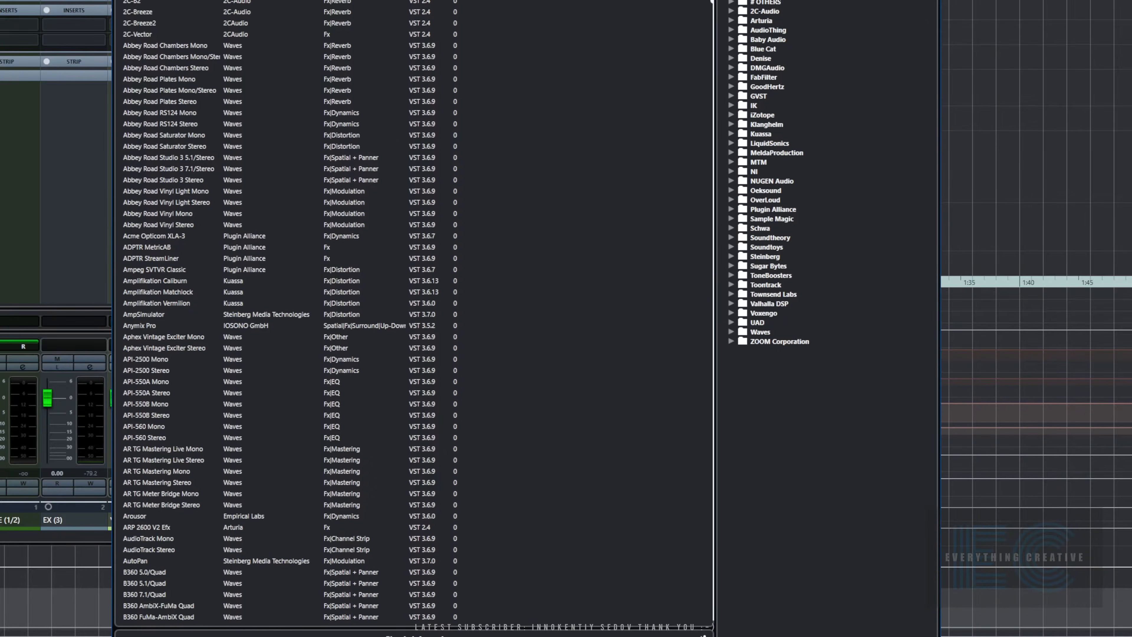
Review the collection management options in the VST Plug-in Manager, including the New Collection choices, without applying any
{"action": "left_click", "coordinate": [929, 0]}
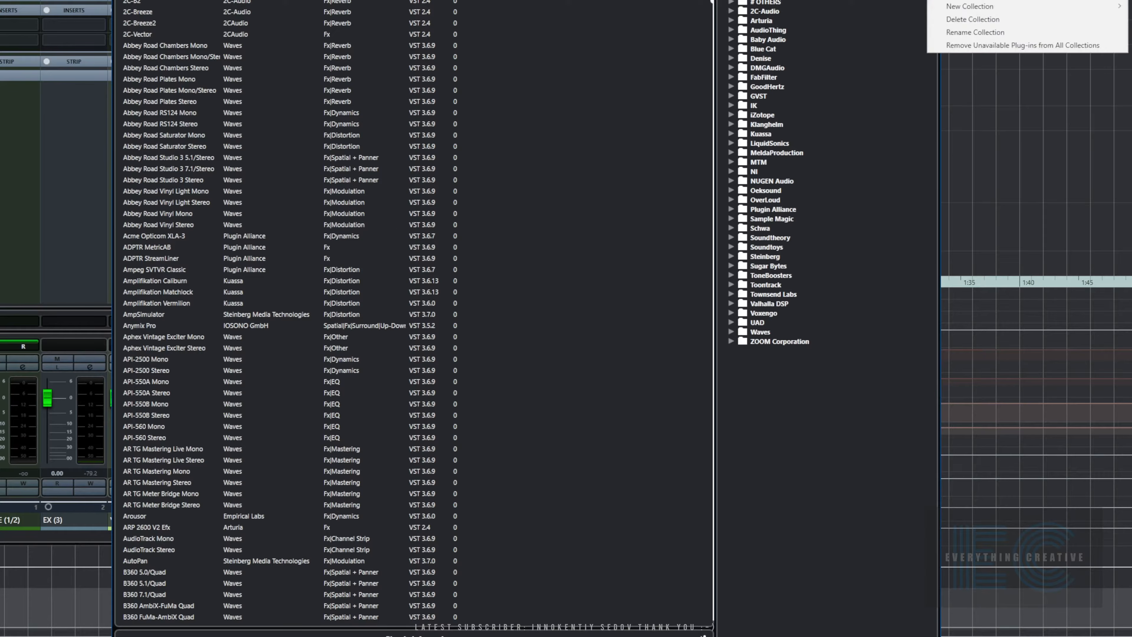
{"action": "mouse_move", "coordinate": [965, 5]}
{"action": "key", "text": "Escape"}
{"action": "left_click", "coordinate": [931, 1]}
{"action": "mouse_move", "coordinate": [983, 6]}
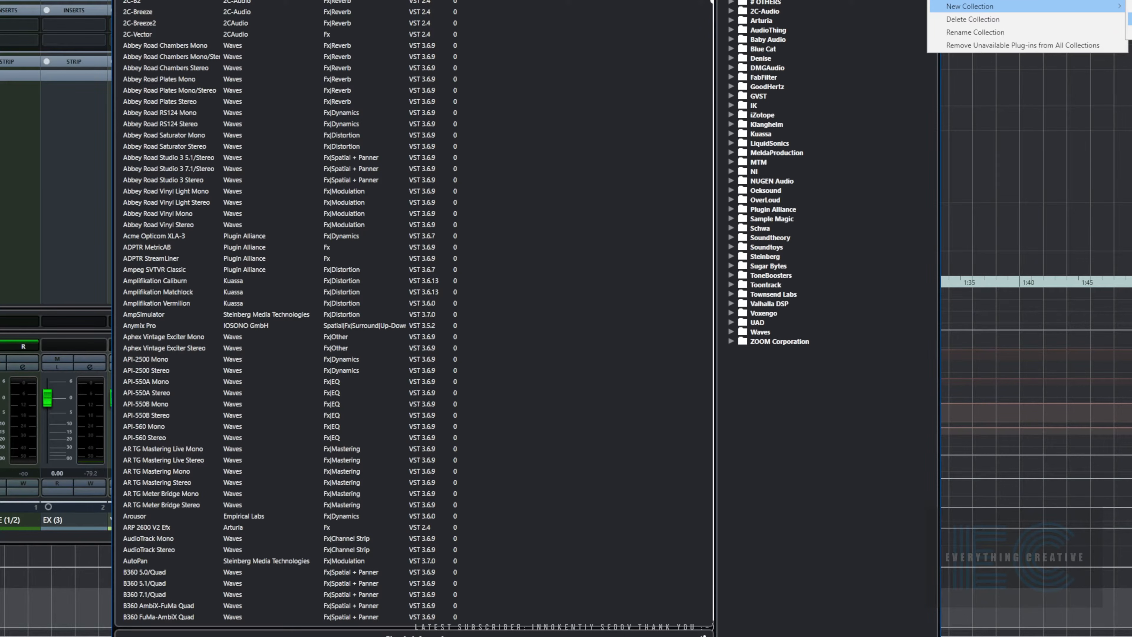
{"action": "key", "text": "Escape"}
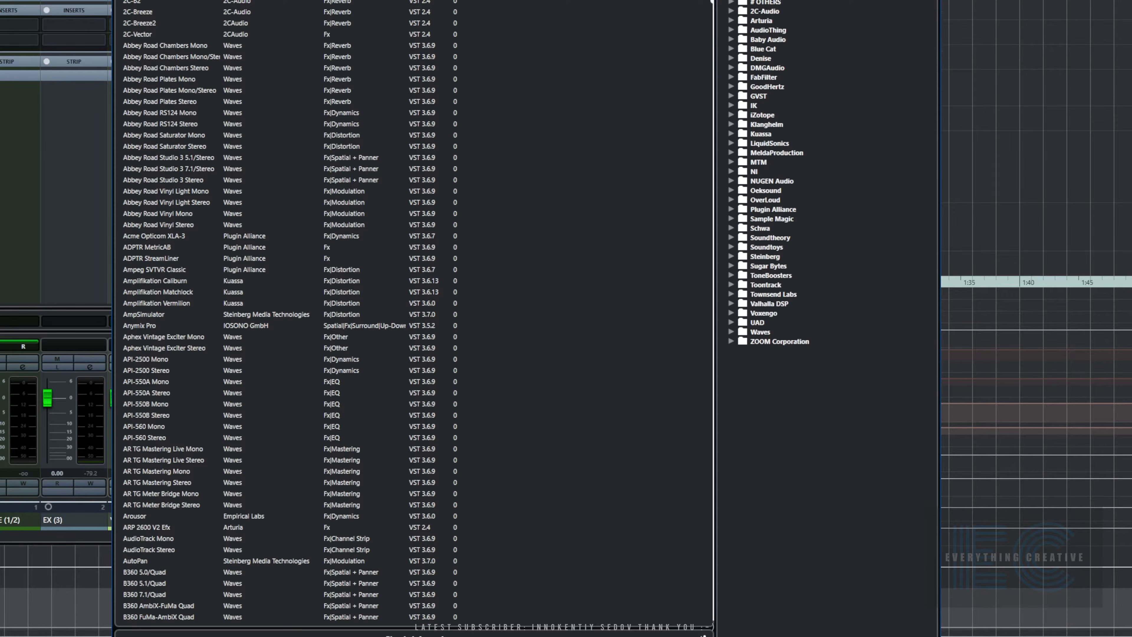
Show the Default collection with its sorting options in the Plug-in Manager, then return to the custom Main collection
{"action": "left_click", "coordinate": [927, 1]}
{"action": "left_click", "coordinate": [949, 1]}
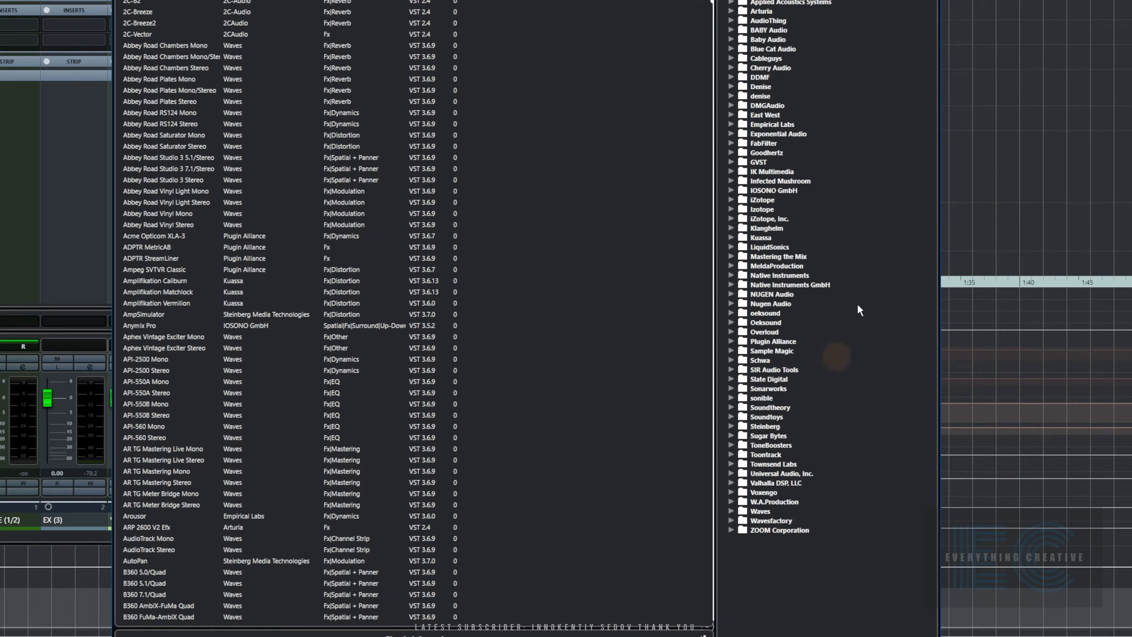
{"action": "left_click", "coordinate": [927, 0]}
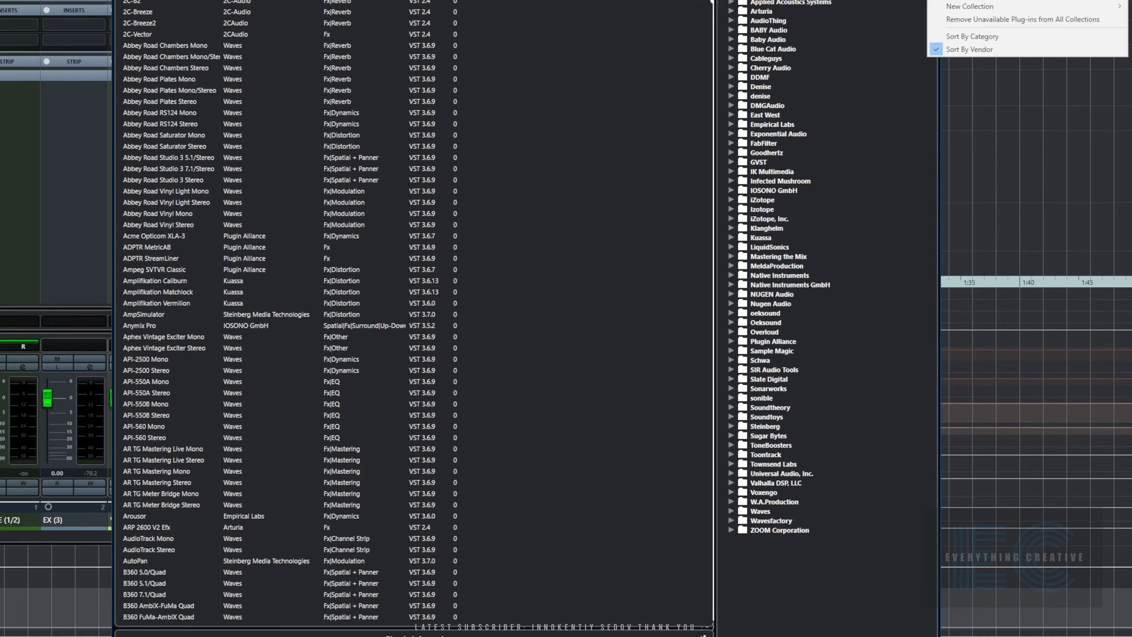
{"action": "left_click", "coordinate": [954, 1]}
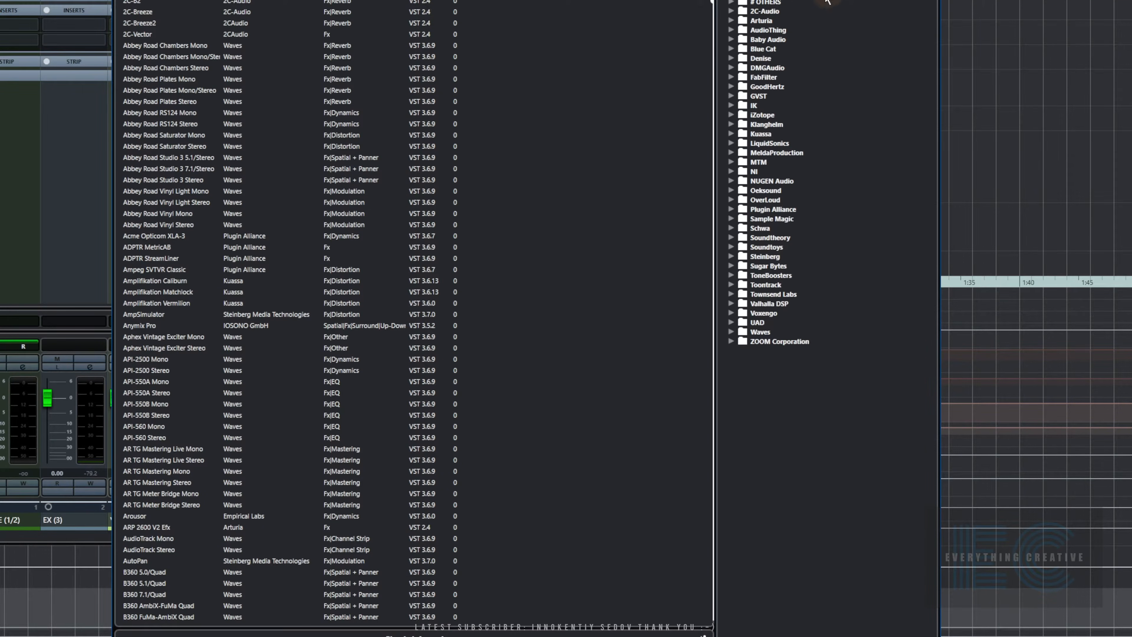
Create a new named folder at the top level of the custom Main plug-in collection
{"action": "right_click", "coordinate": [757, 376]}
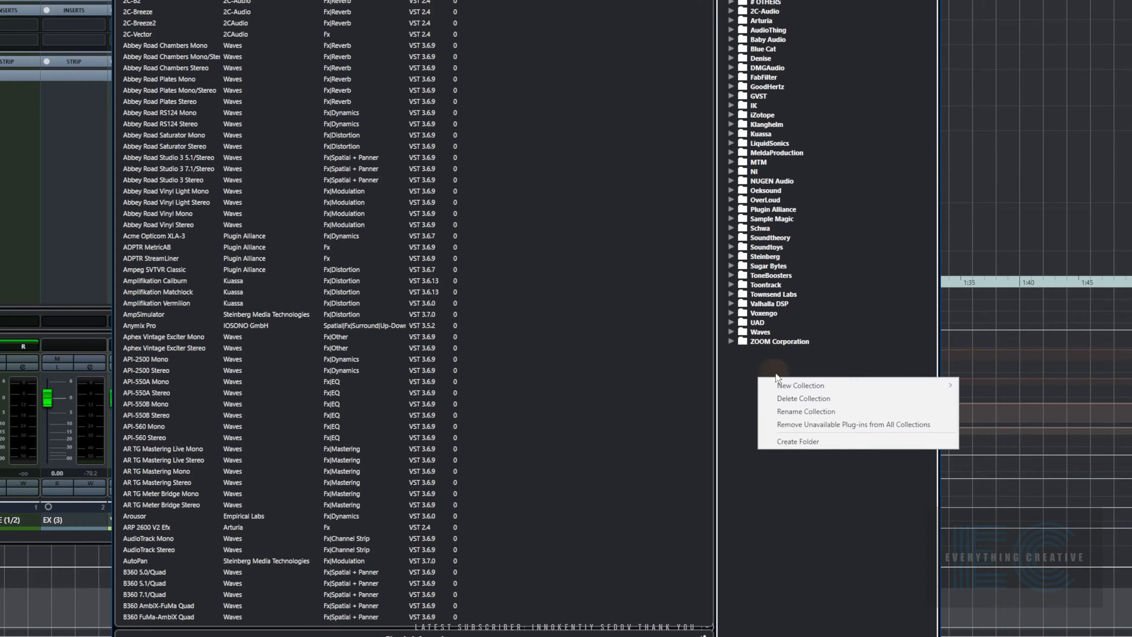
{"action": "left_click", "coordinate": [805, 441]}
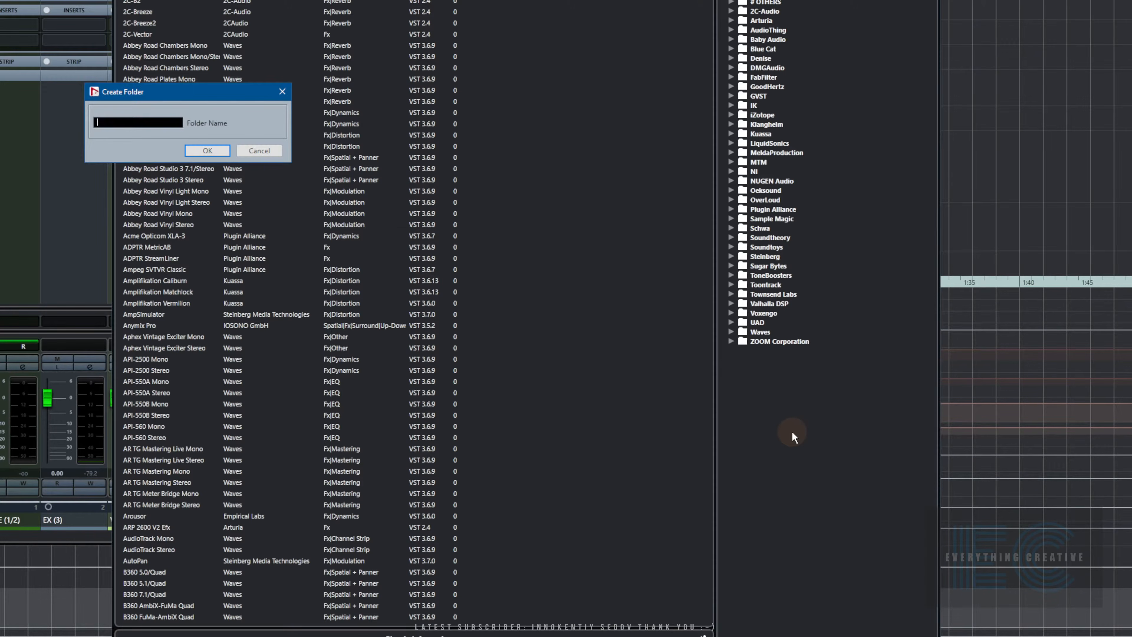
{"action": "type", "text": "PARGE"}
{"action": "key", "text": "Delete"}
{"action": "type", "text": "L"}
{"action": "key", "text": "Return"}
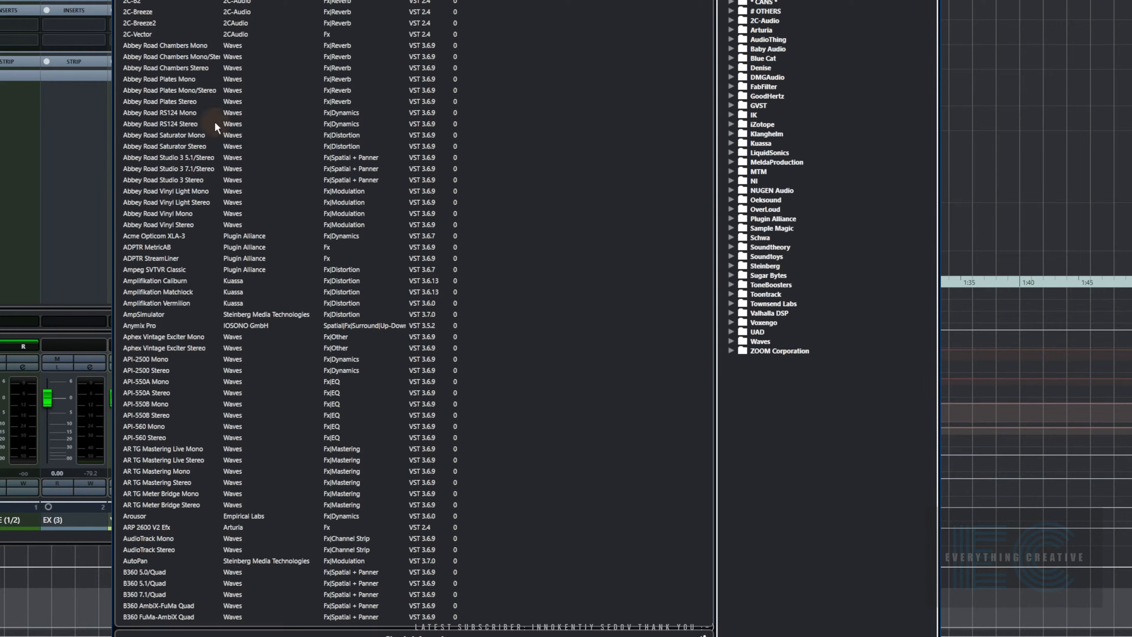
Filter the VST effects list for the Gullfoss plug-ins and add Gullfoss Master to the new folder
{"action": "scroll", "coordinate": [215, 127], "scroll_direction": "down", "scroll_amount": 20}
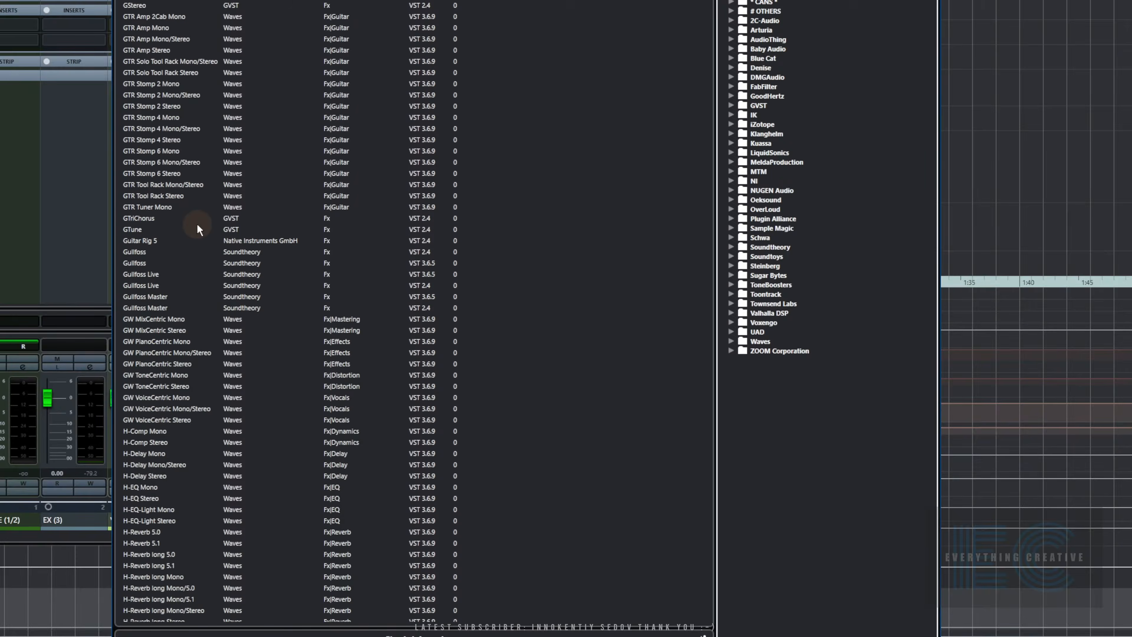
{"action": "scroll", "coordinate": [197, 226], "scroll_direction": "down", "scroll_amount": 4}
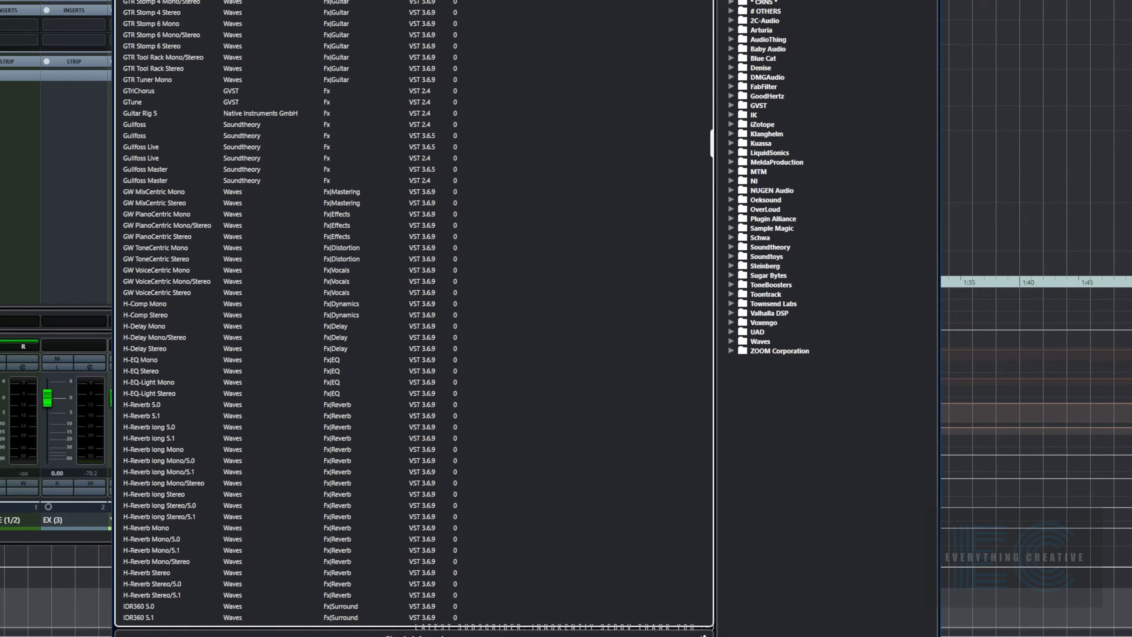
{"action": "scroll", "coordinate": [222, 323], "scroll_direction": "down", "scroll_amount": 15}
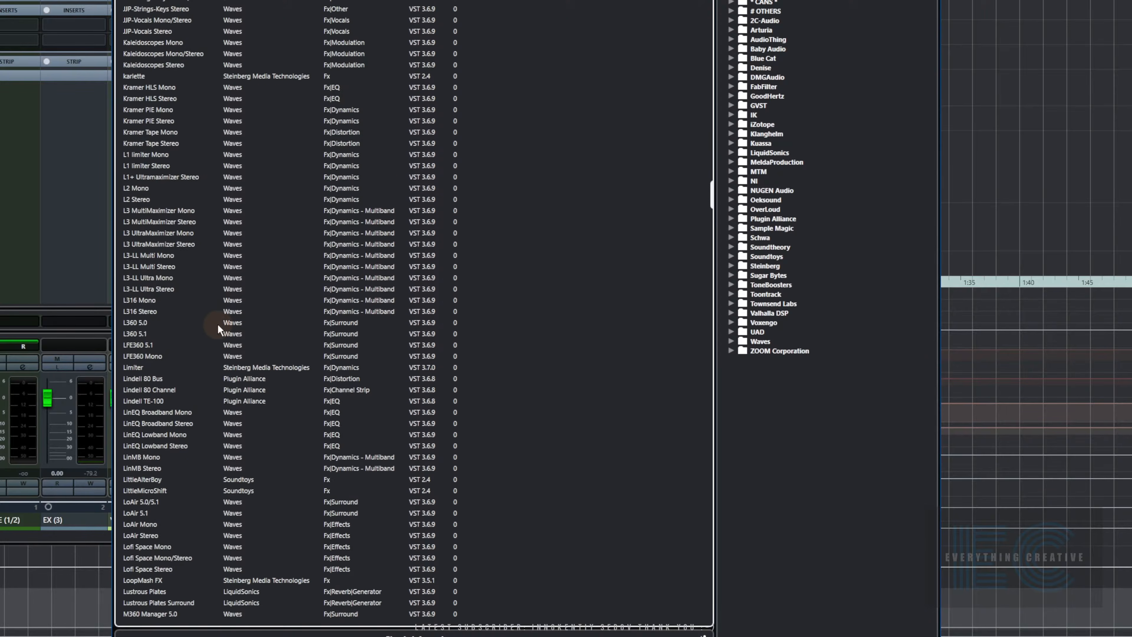
{"action": "scroll", "coordinate": [218, 323], "scroll_direction": "down", "scroll_amount": 10}
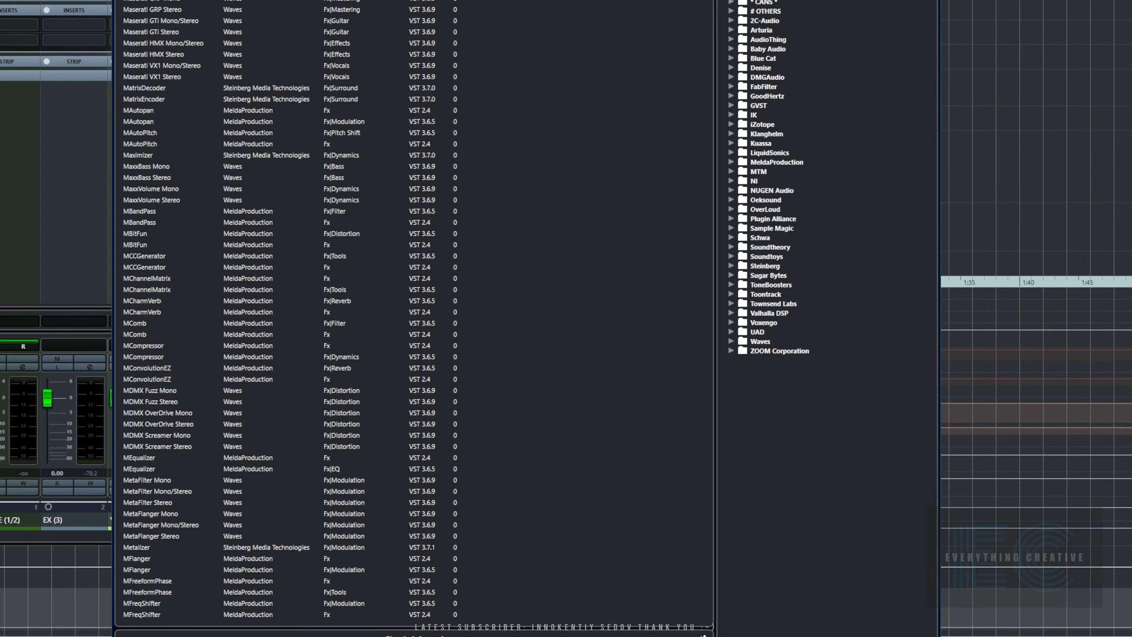
{"action": "scroll", "coordinate": [290, 312], "scroll_direction": "down", "scroll_amount": 20}
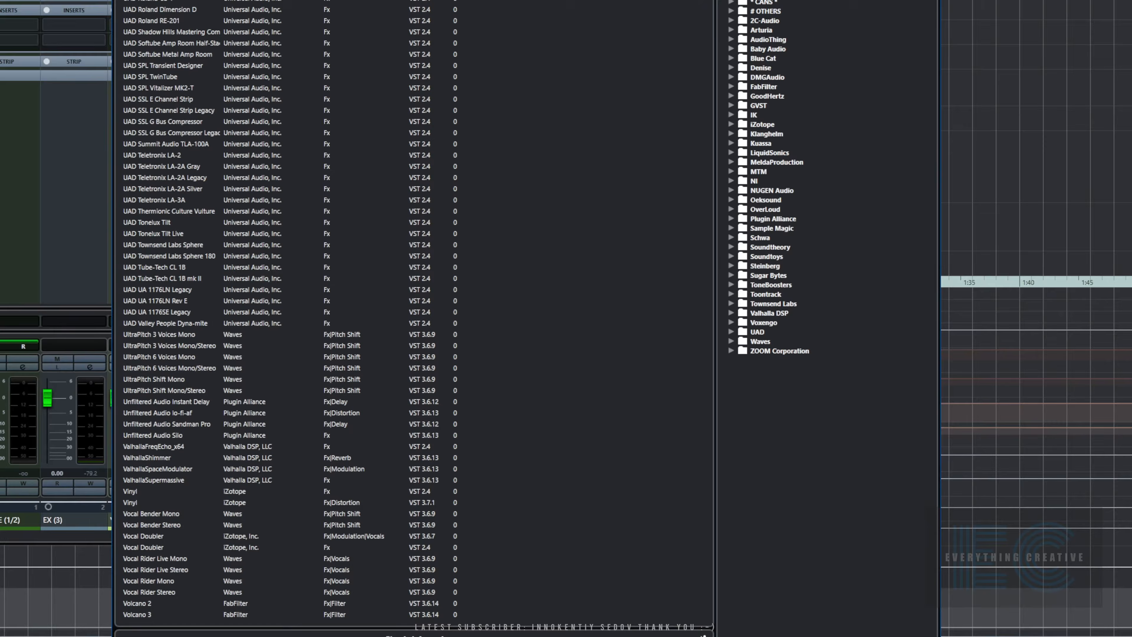
{"action": "key", "text": "BackSpace"}
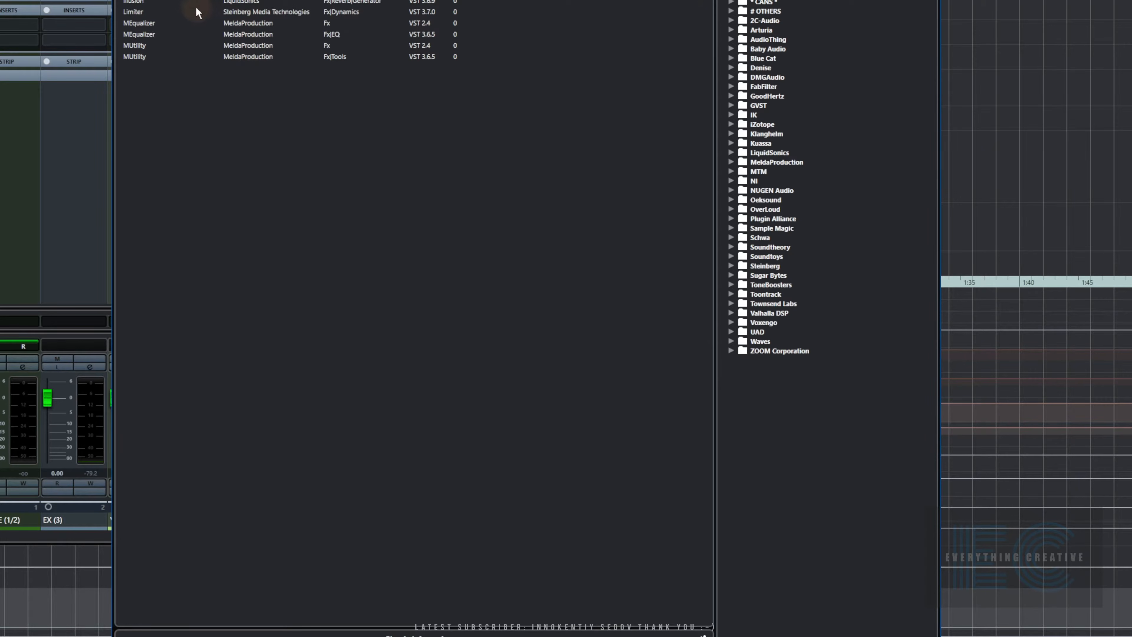
{"action": "left_click", "coordinate": [244, 2]}
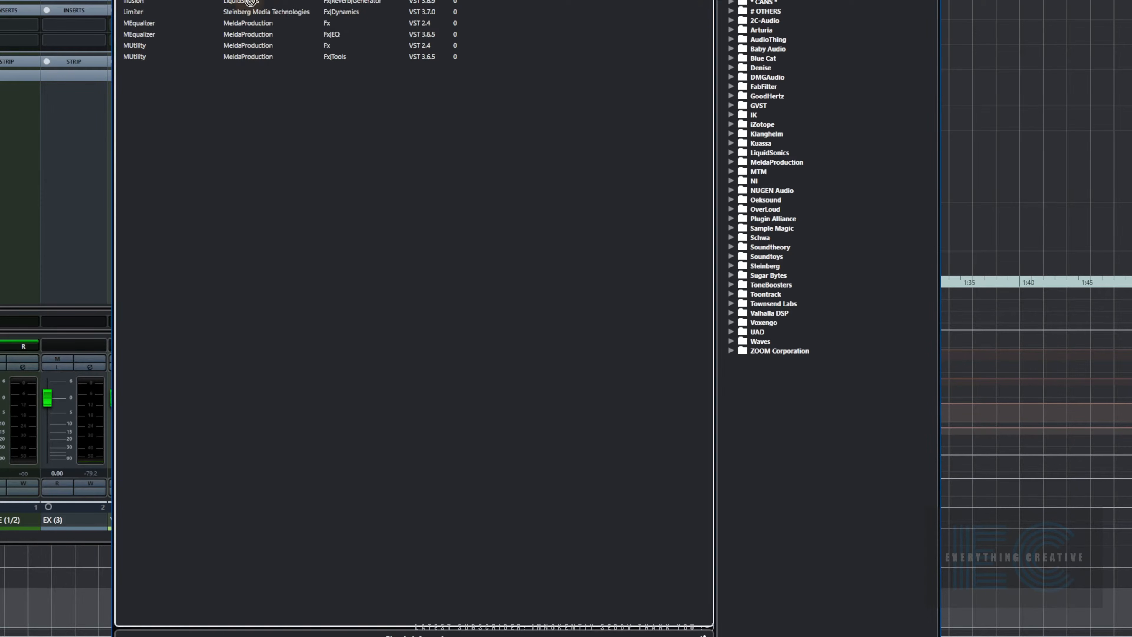
{"action": "scroll", "coordinate": [769, 187], "scroll_direction": "up", "scroll_amount": 1}
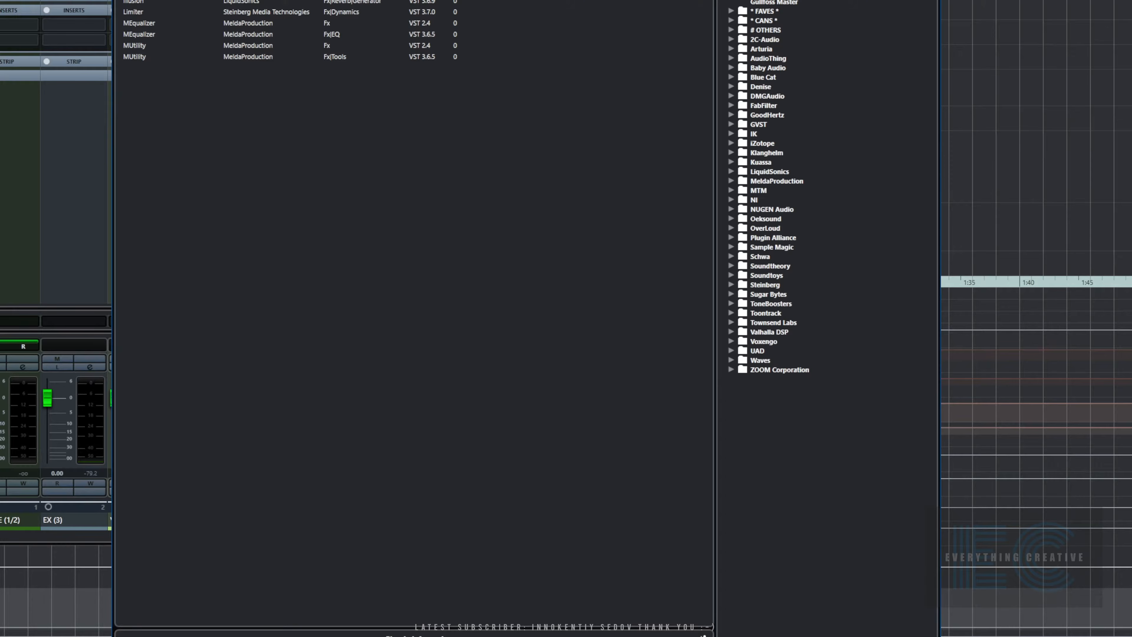
Filter the VST effects list for "dop", add the Waves Doppler plug-in to the new LARGE! folder, and close the Plug-in Manager
{"action": "type", "text": "dop"}
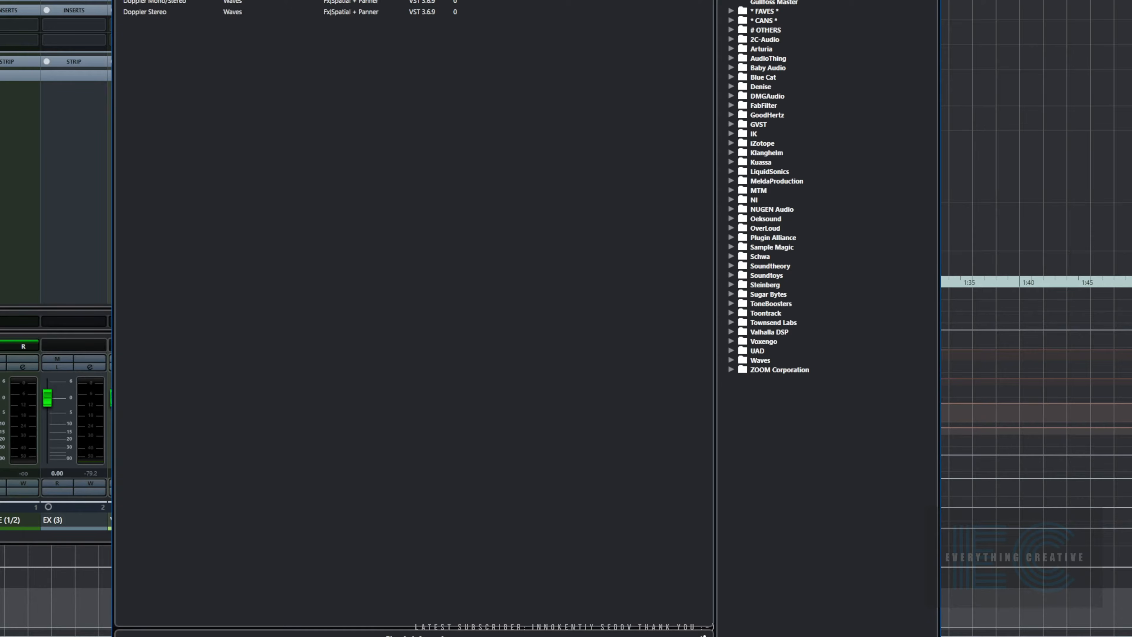
{"action": "left_click", "coordinate": [147, 0]}
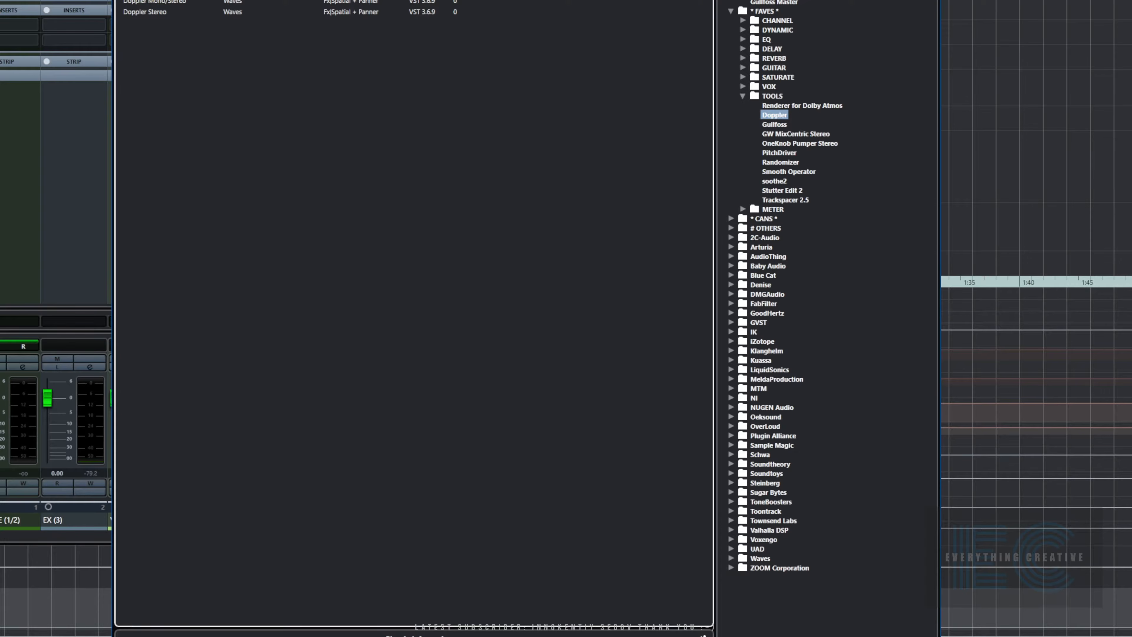
{"action": "left_click_drag", "start_coordinate": [147, 1], "coordinate": [776, 0]}
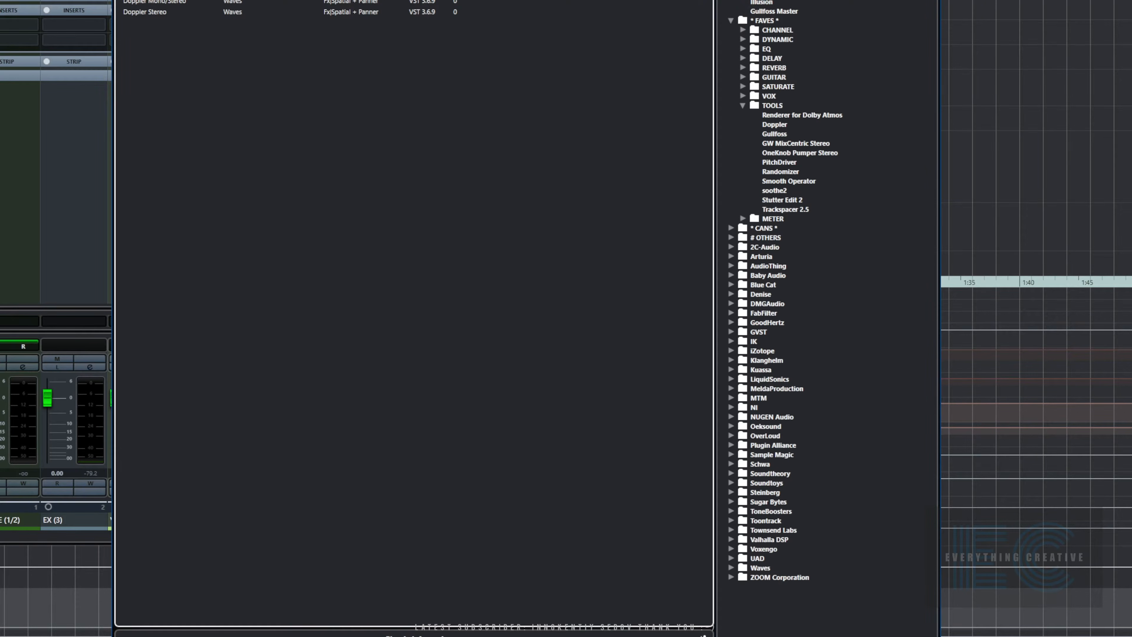
{"action": "left_click", "coordinate": [932, 0]}
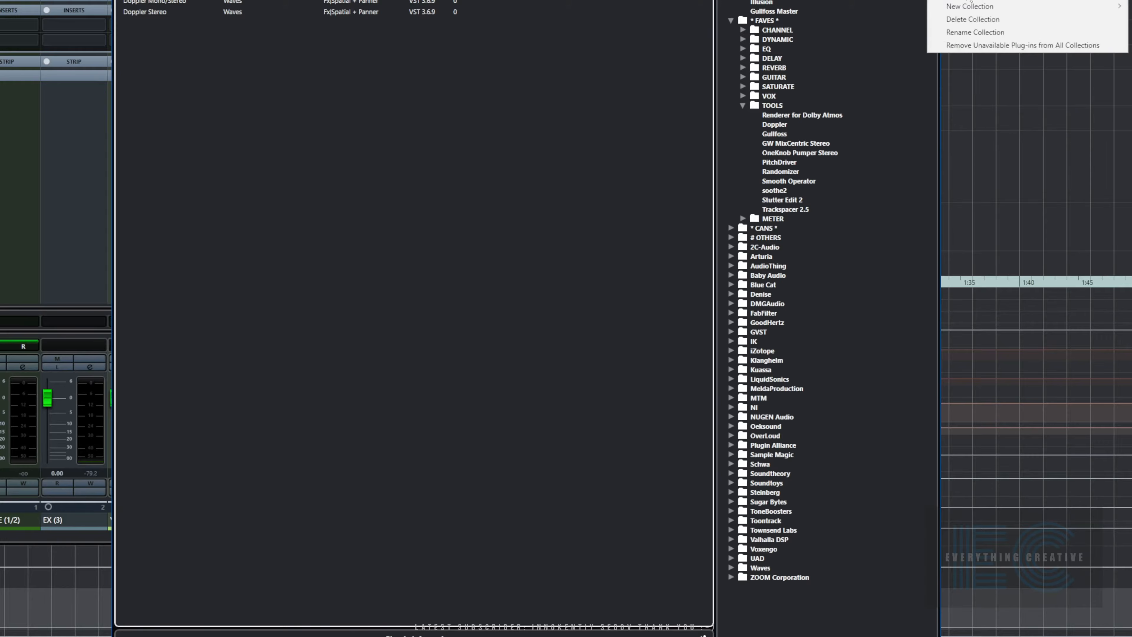
{"action": "left_click", "coordinate": [888, 1]}
{"action": "left_click", "coordinate": [931, 0]}
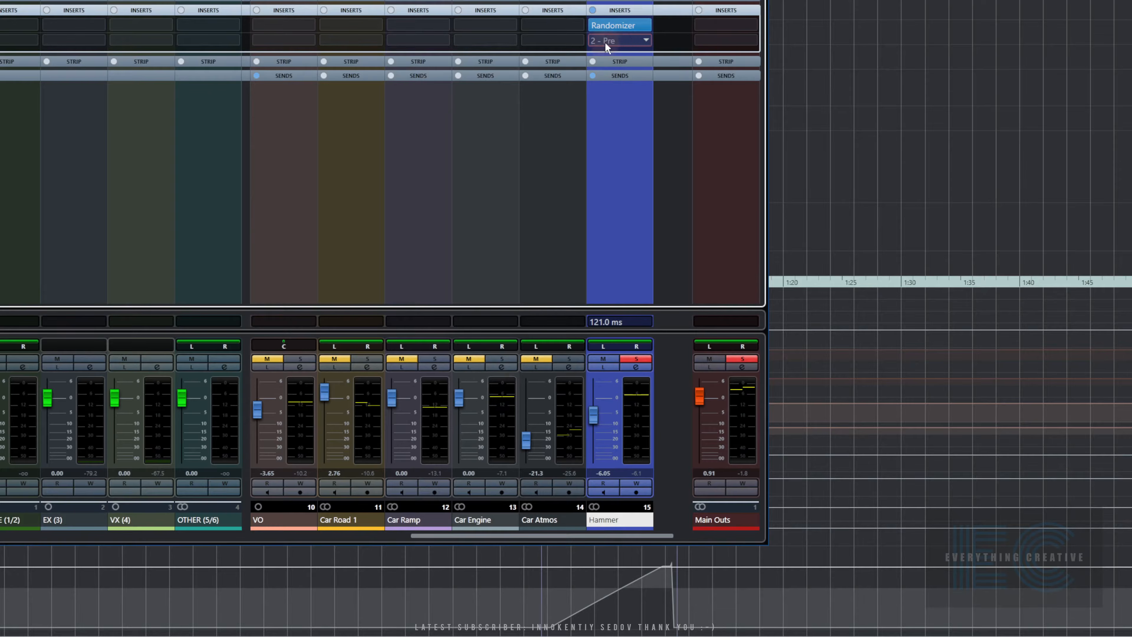
Examine the LARGE! folder and the vendor folders in the plug-in selector of the Hammer channel's second insert, without loading an effect
{"action": "left_click", "coordinate": [622, 41]}
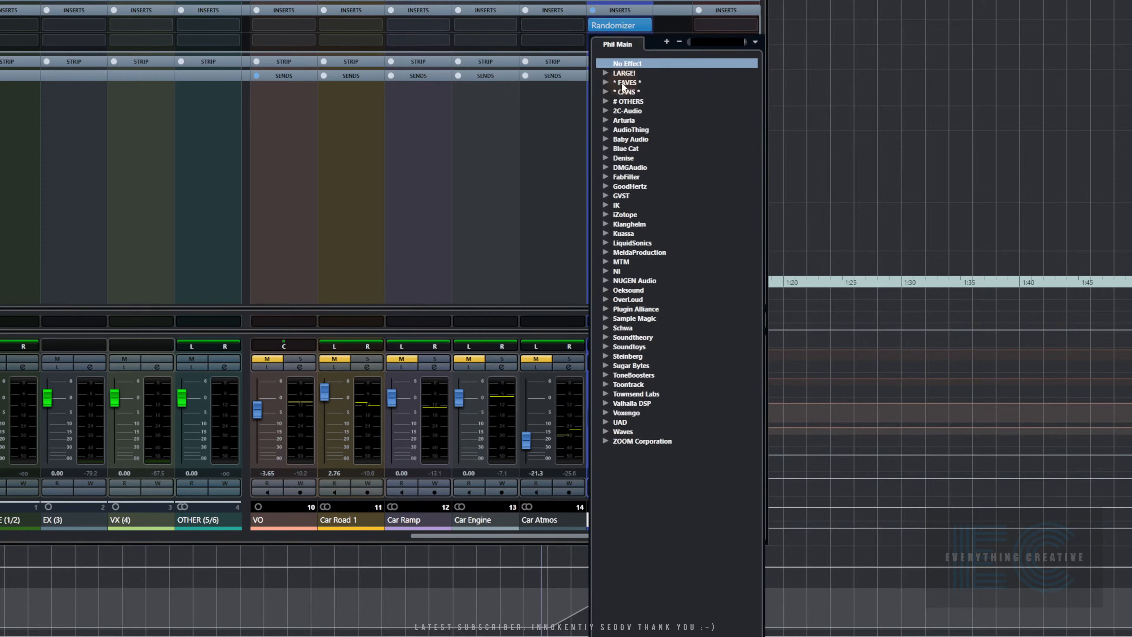
{"action": "left_click", "coordinate": [605, 72]}
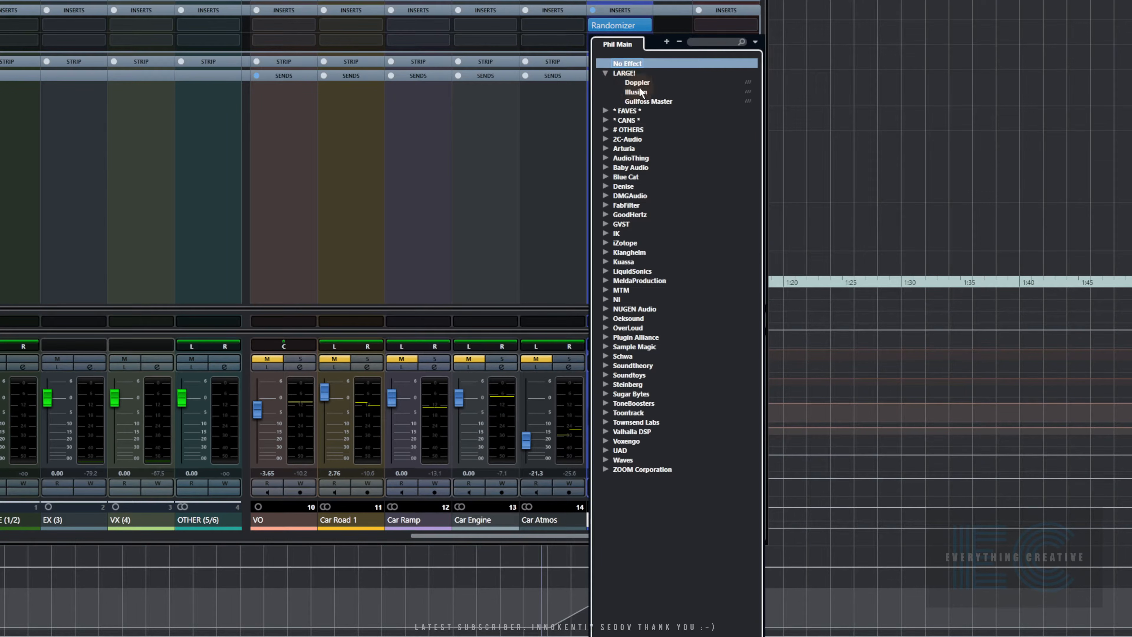
{"action": "left_click", "coordinate": [606, 74]}
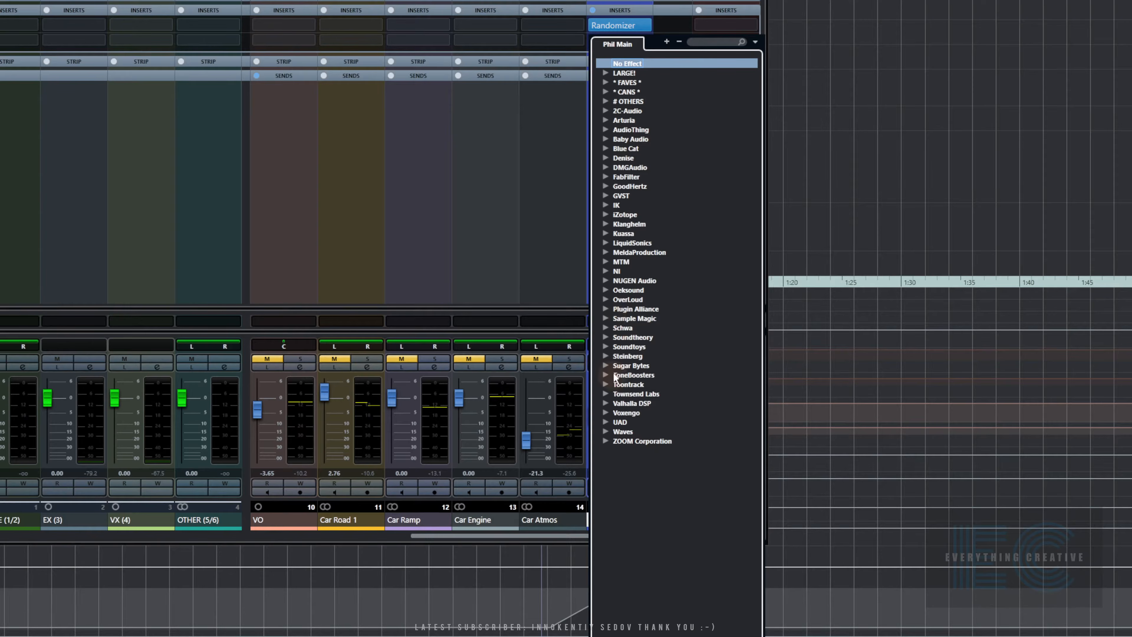
{"action": "left_click", "coordinate": [605, 243]}
{"action": "left_click", "coordinate": [605, 215]}
{"action": "left_click", "coordinate": [605, 73]}
{"action": "left_click", "coordinate": [605, 72]}
{"action": "left_click", "coordinate": [518, 114]}
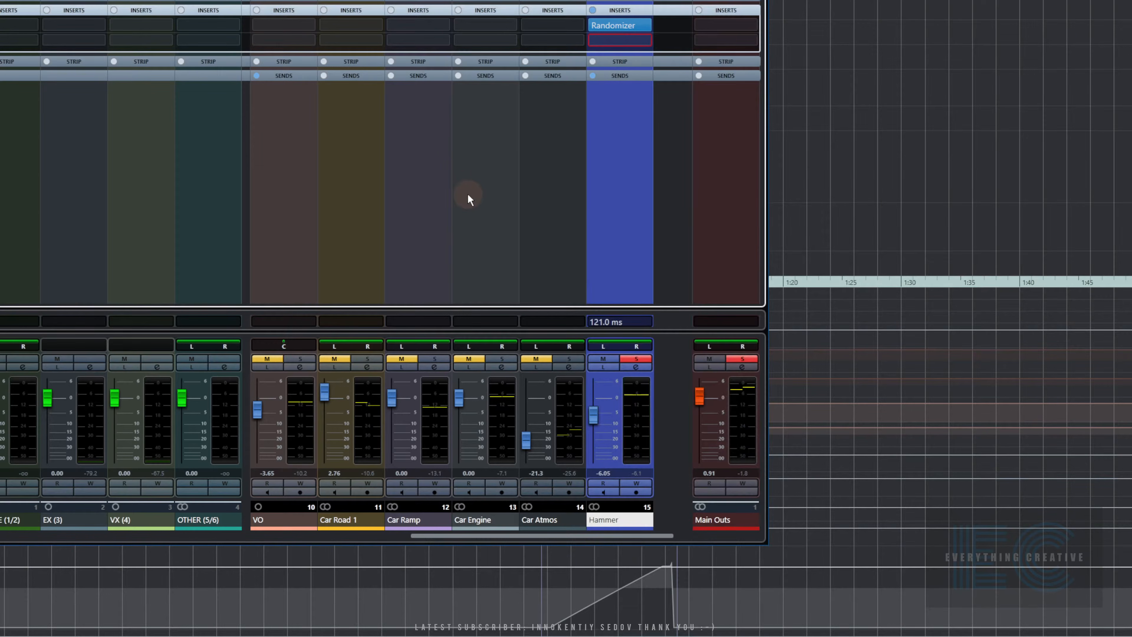